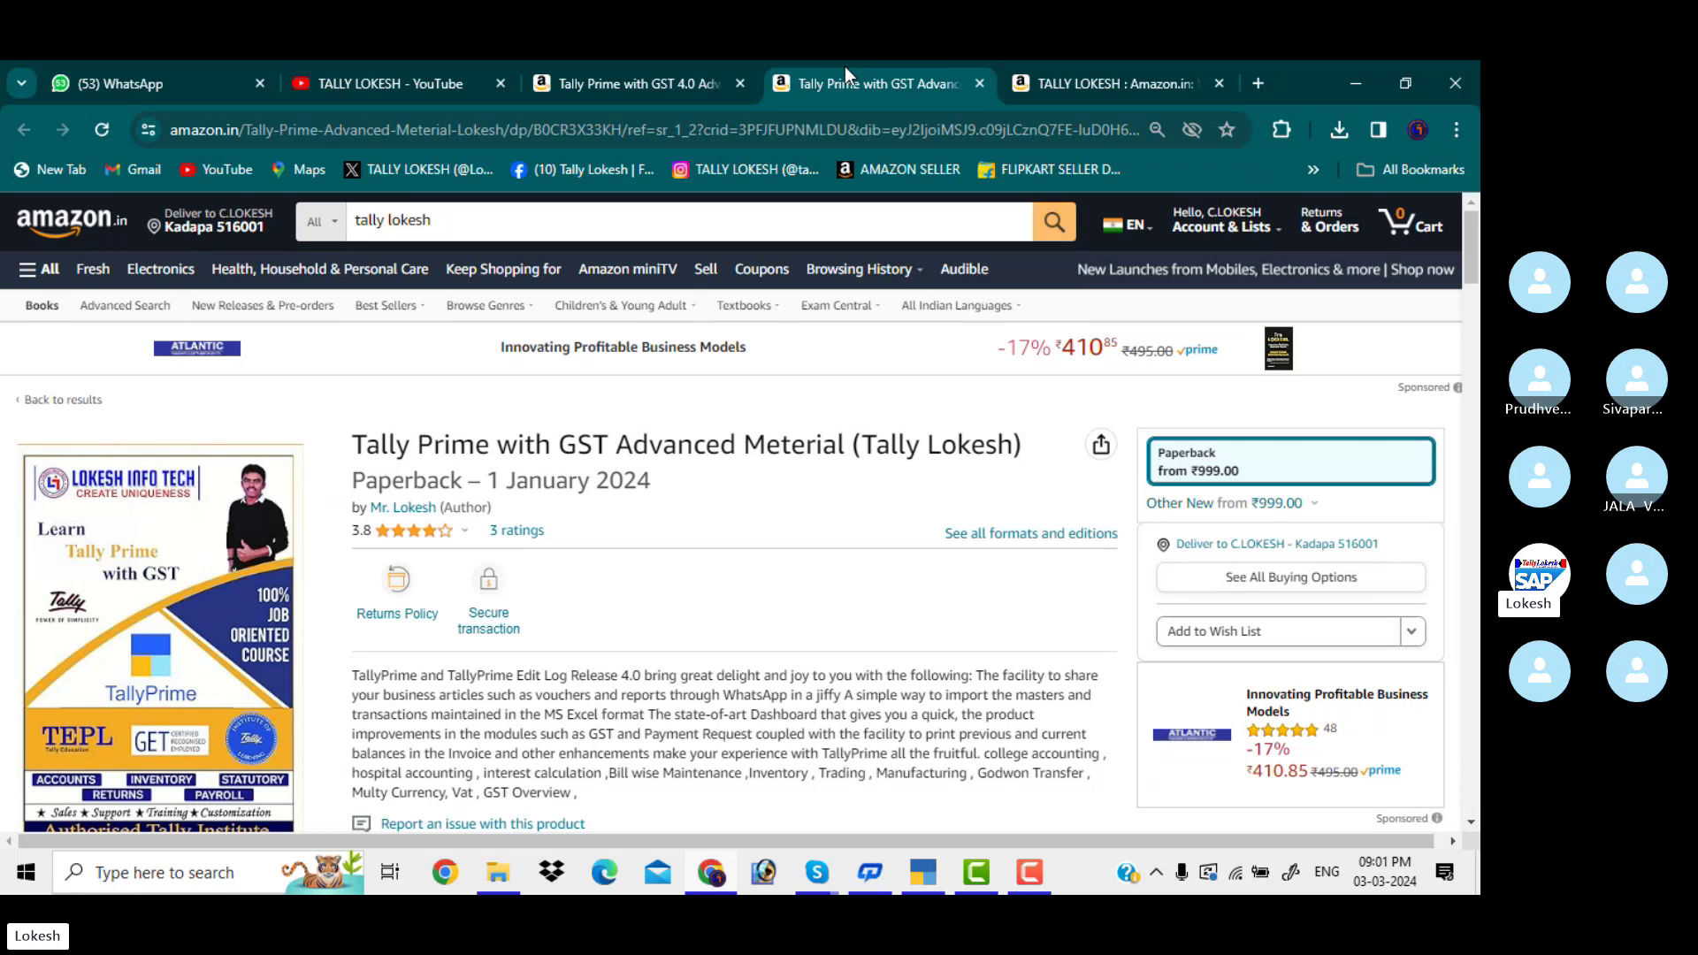
left_click(1058, 68)
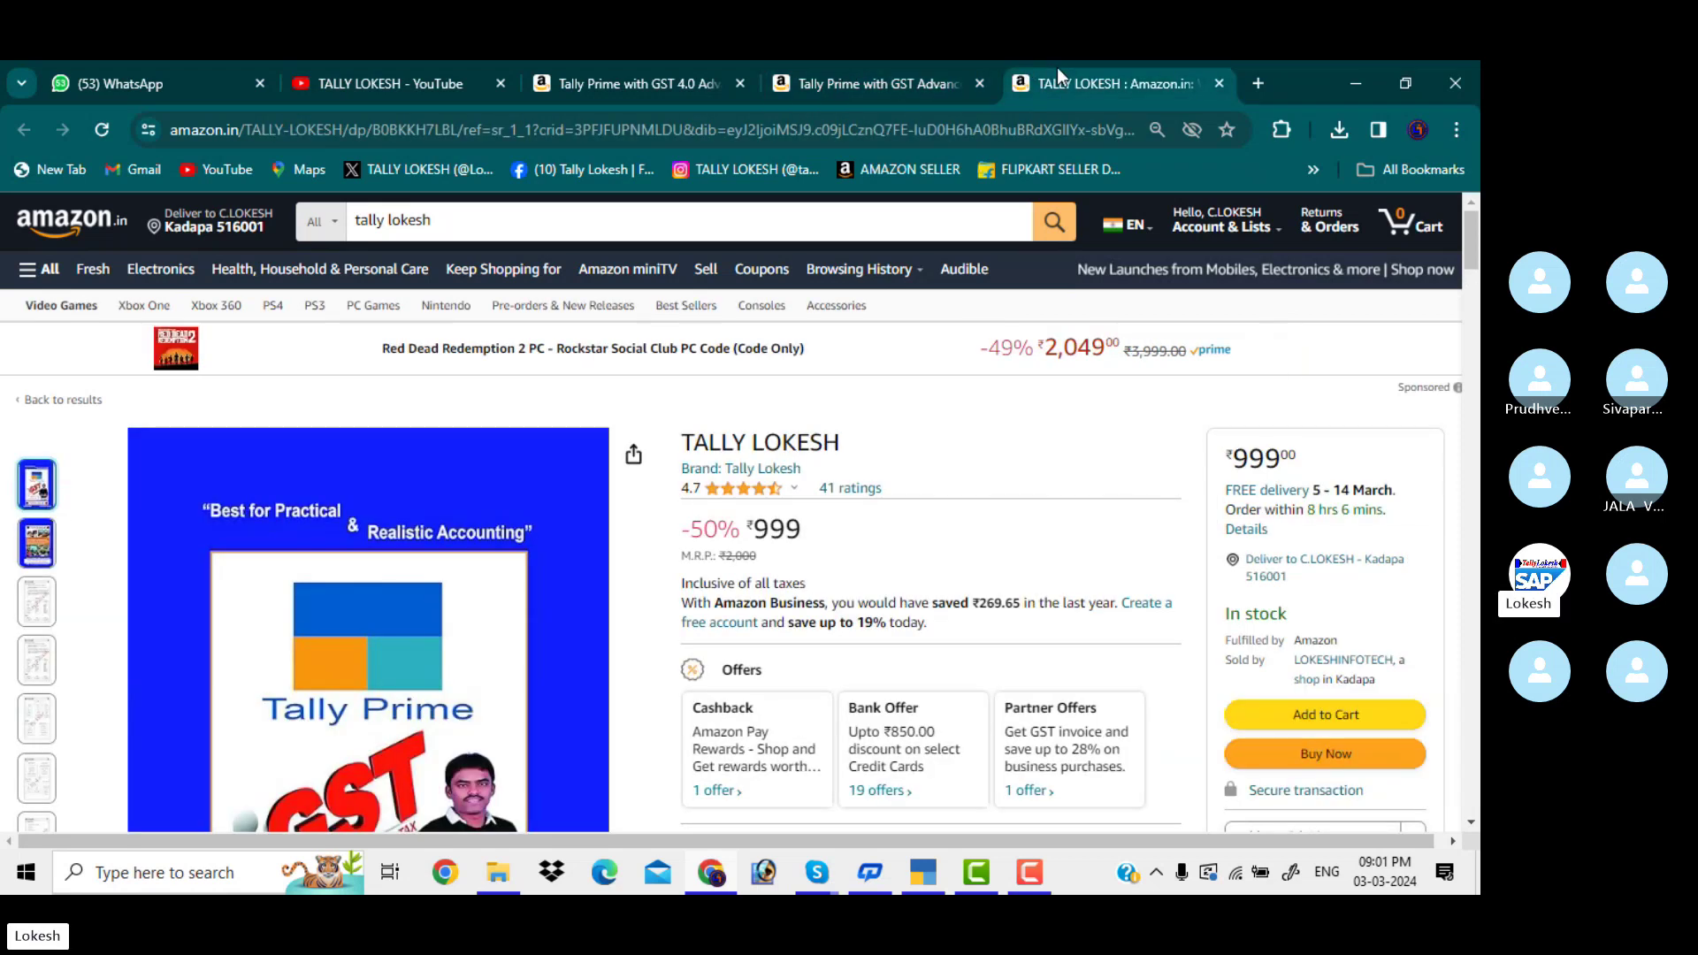
left_click(671, 78)
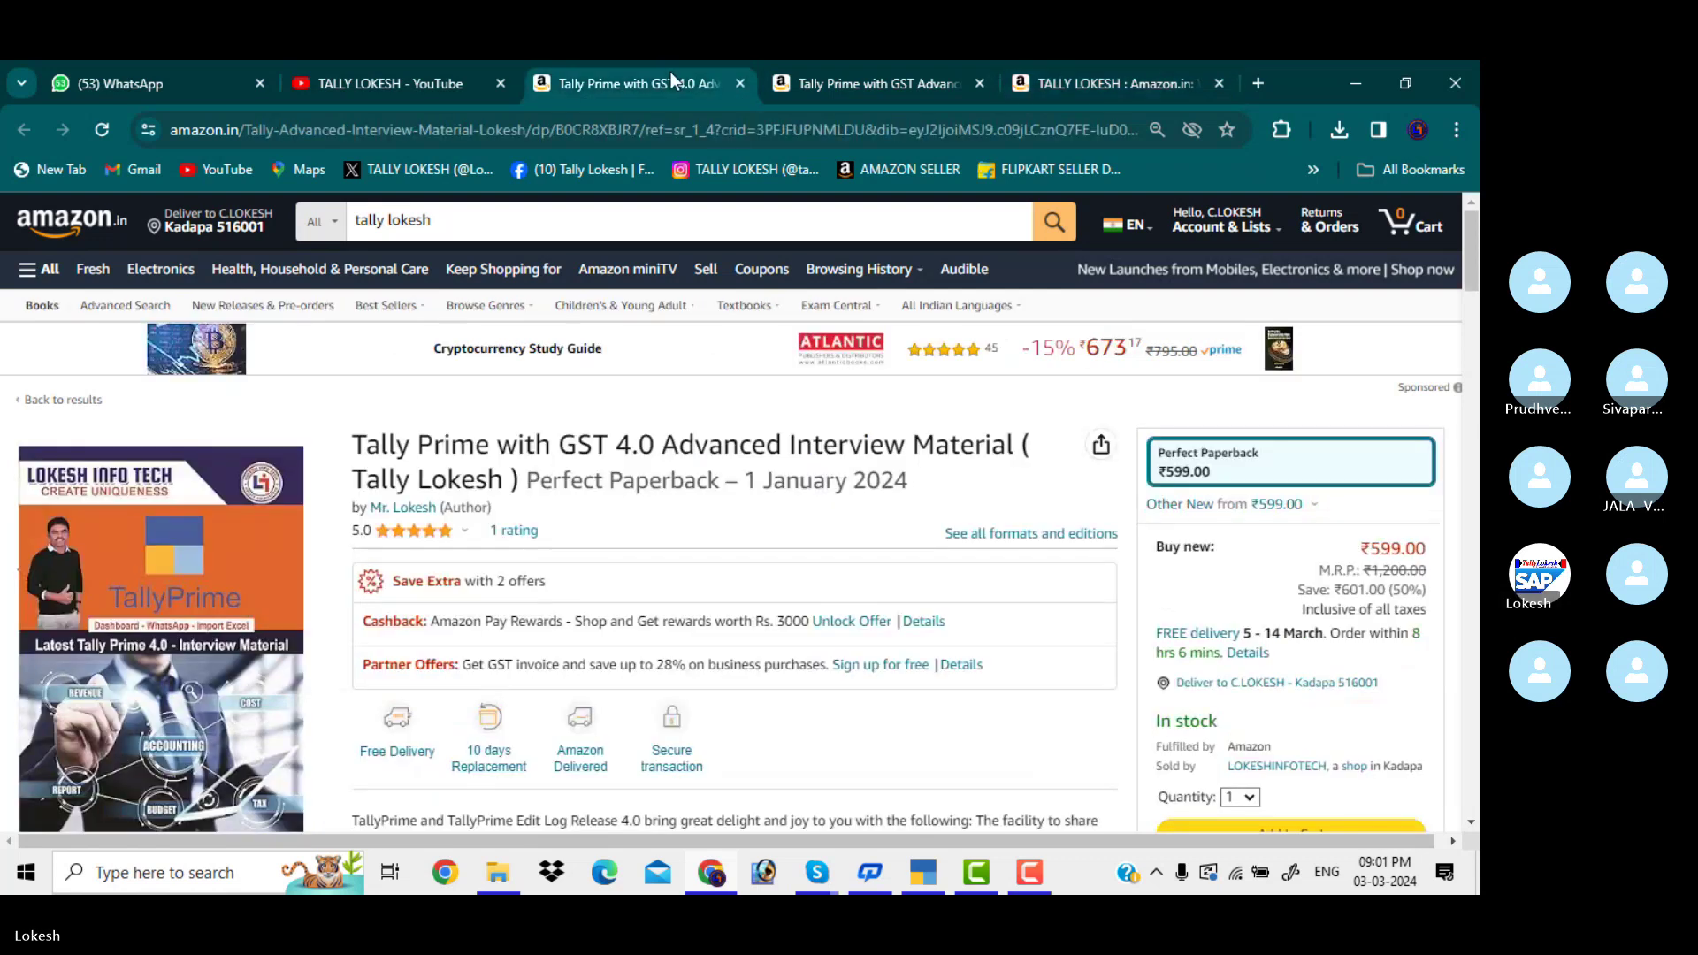
Step: Switch to TallyPrime and start creating a new company from the company selection list
left_click(924, 874)
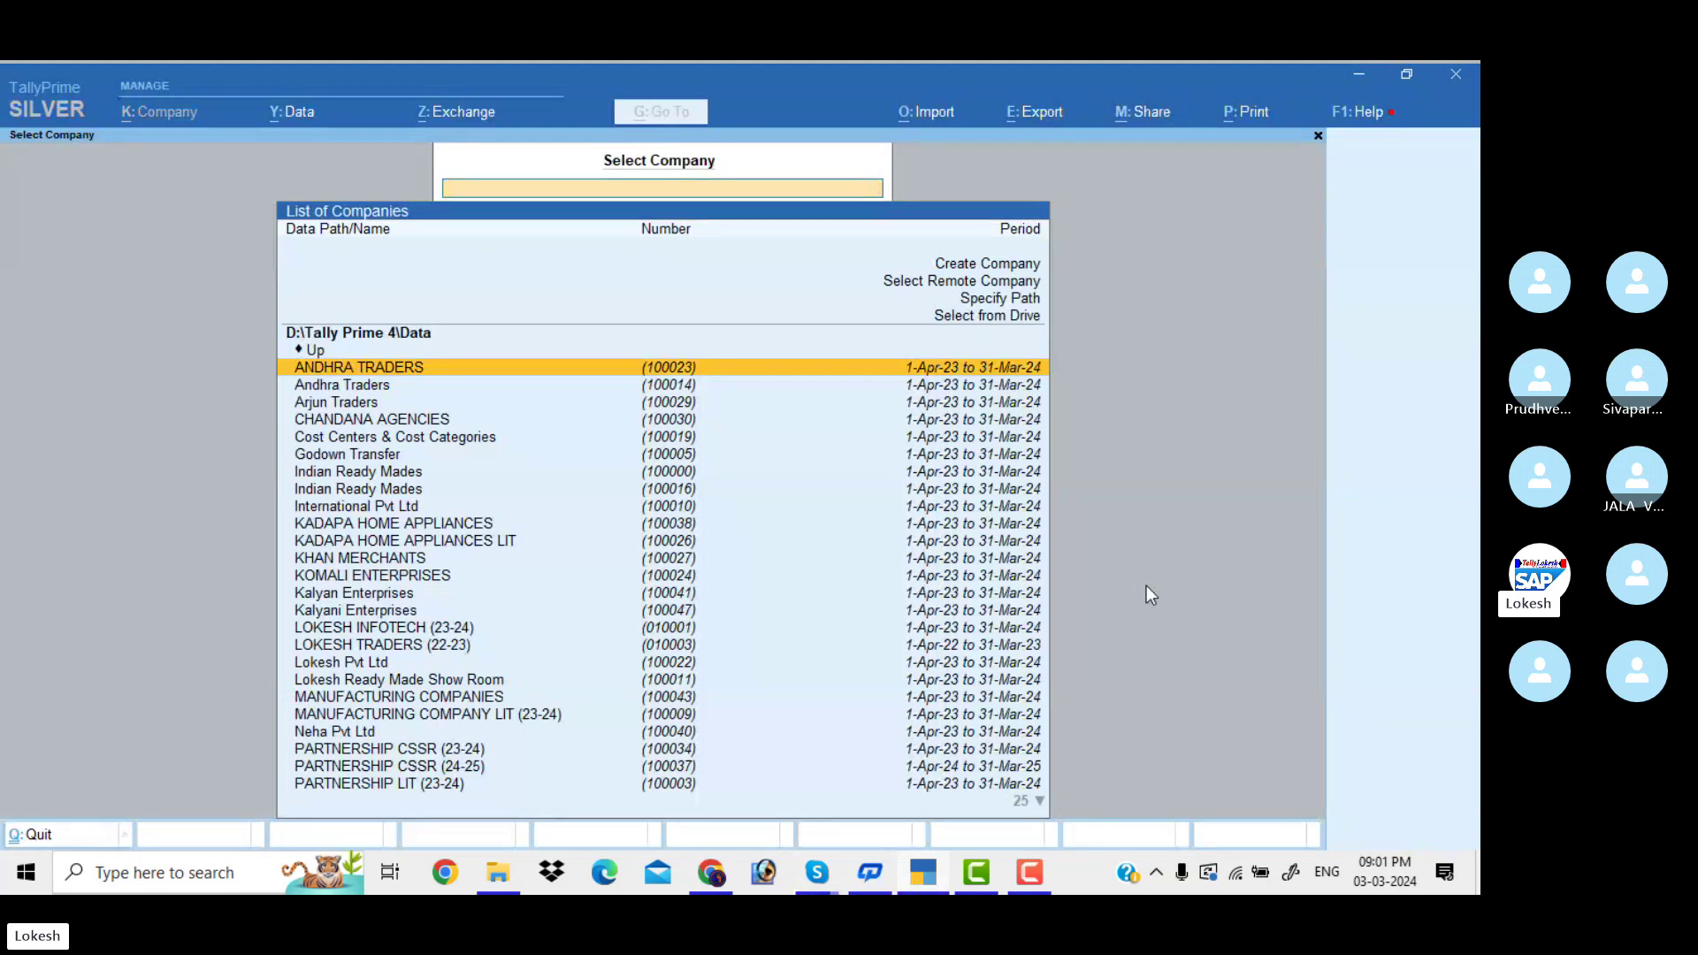
key("Up")
key("Up")
key("Up")
key("Up")
key("Up")
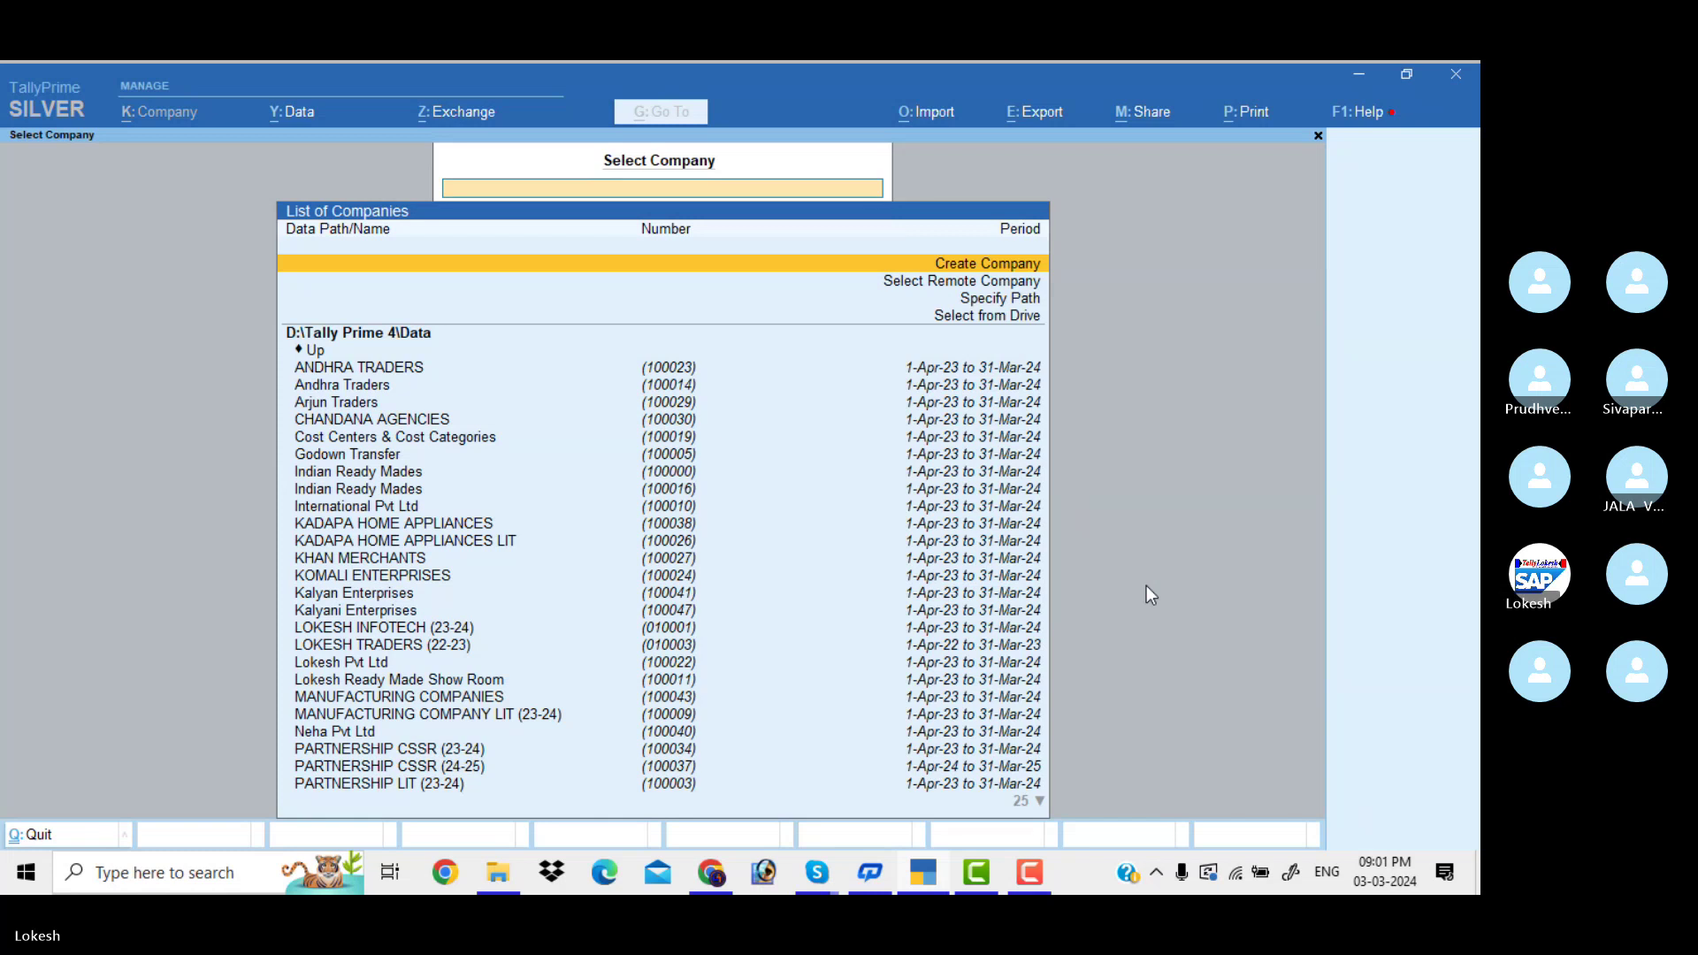
key("Return")
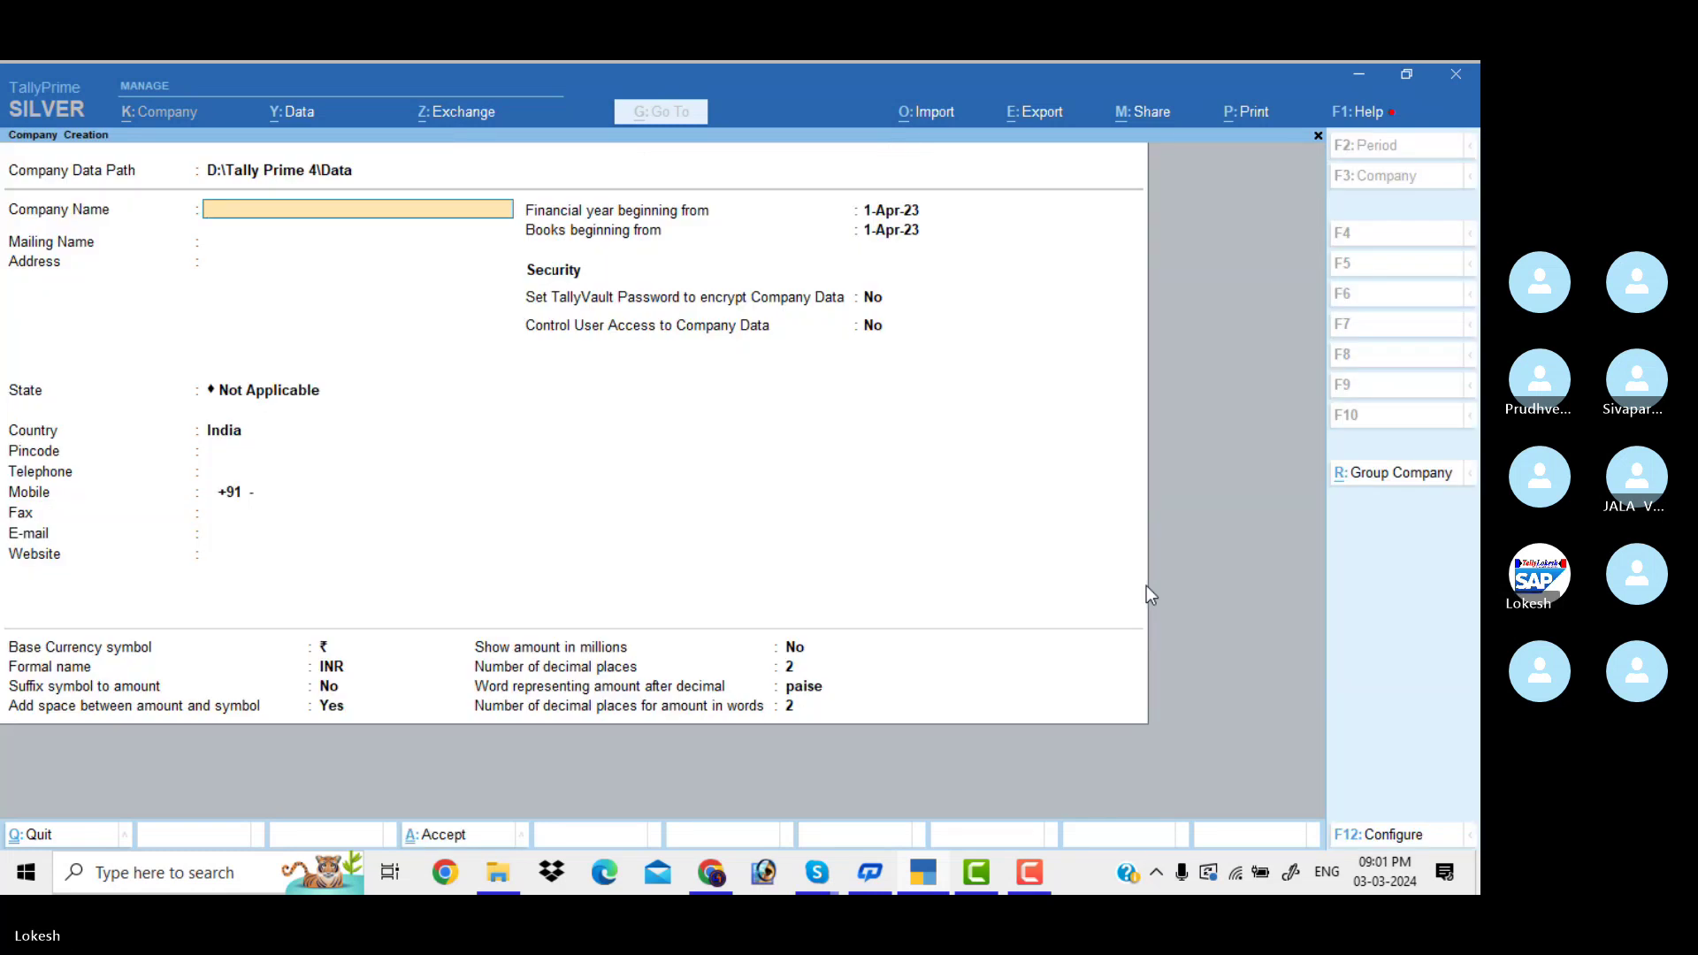
Step: Name the new company "Kailsh Finance Company", keep the same mailing name and leave the address blank
type("Kail")
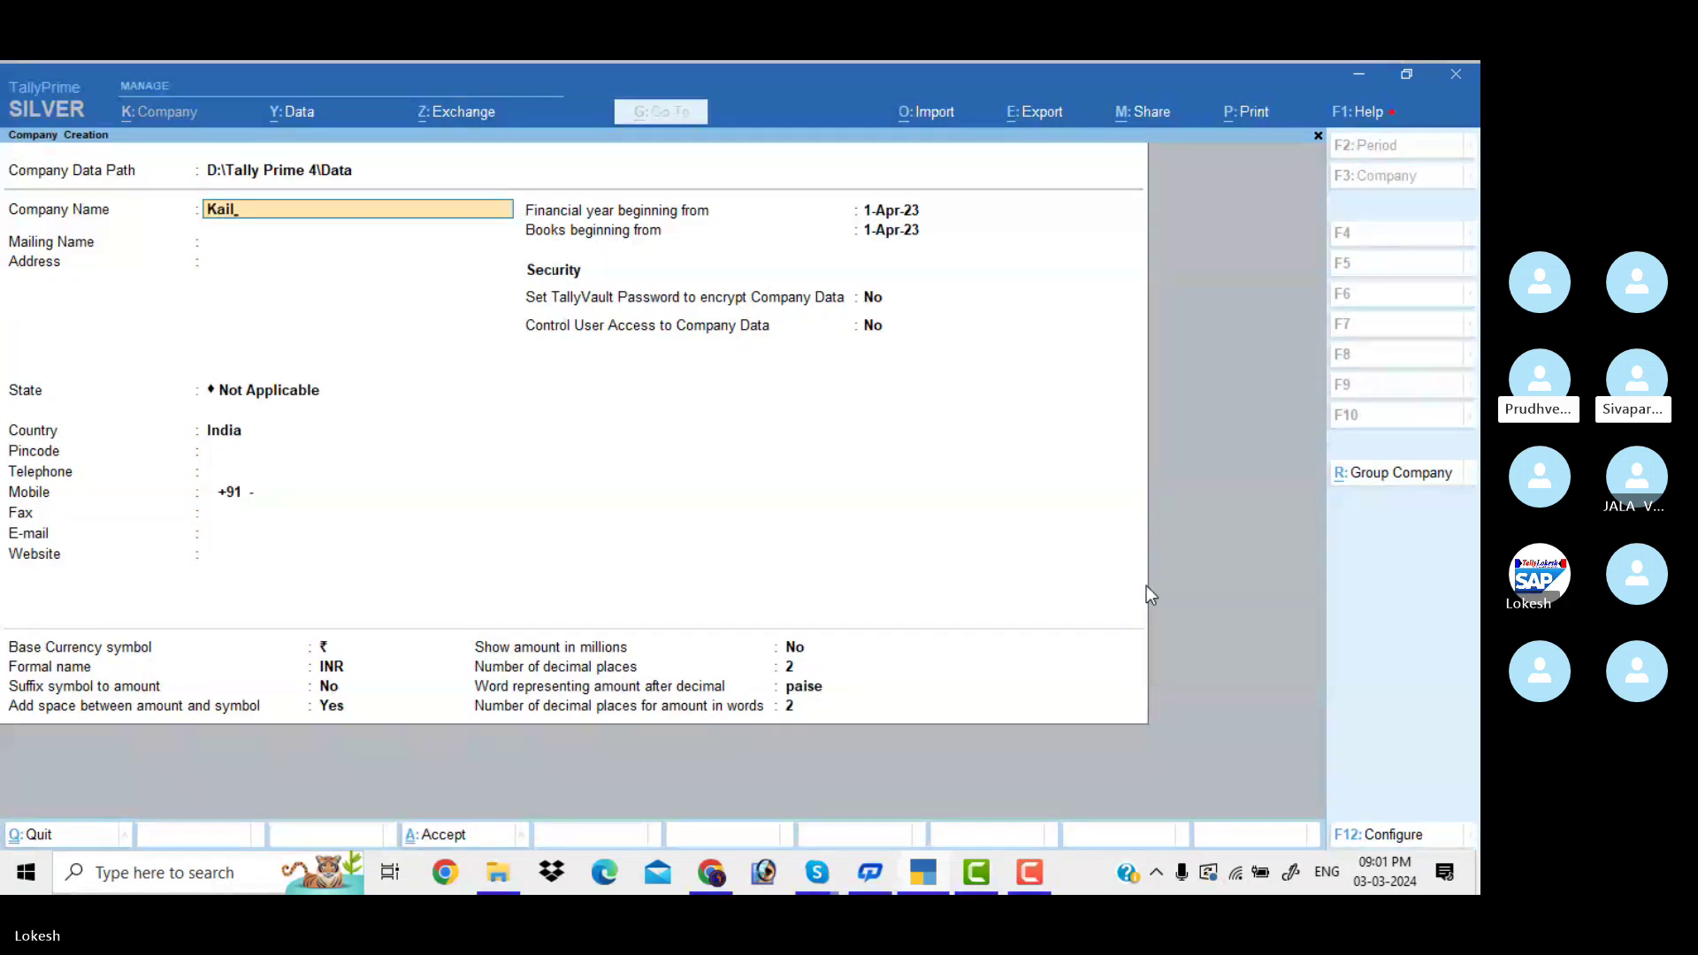
type("sh Financ")
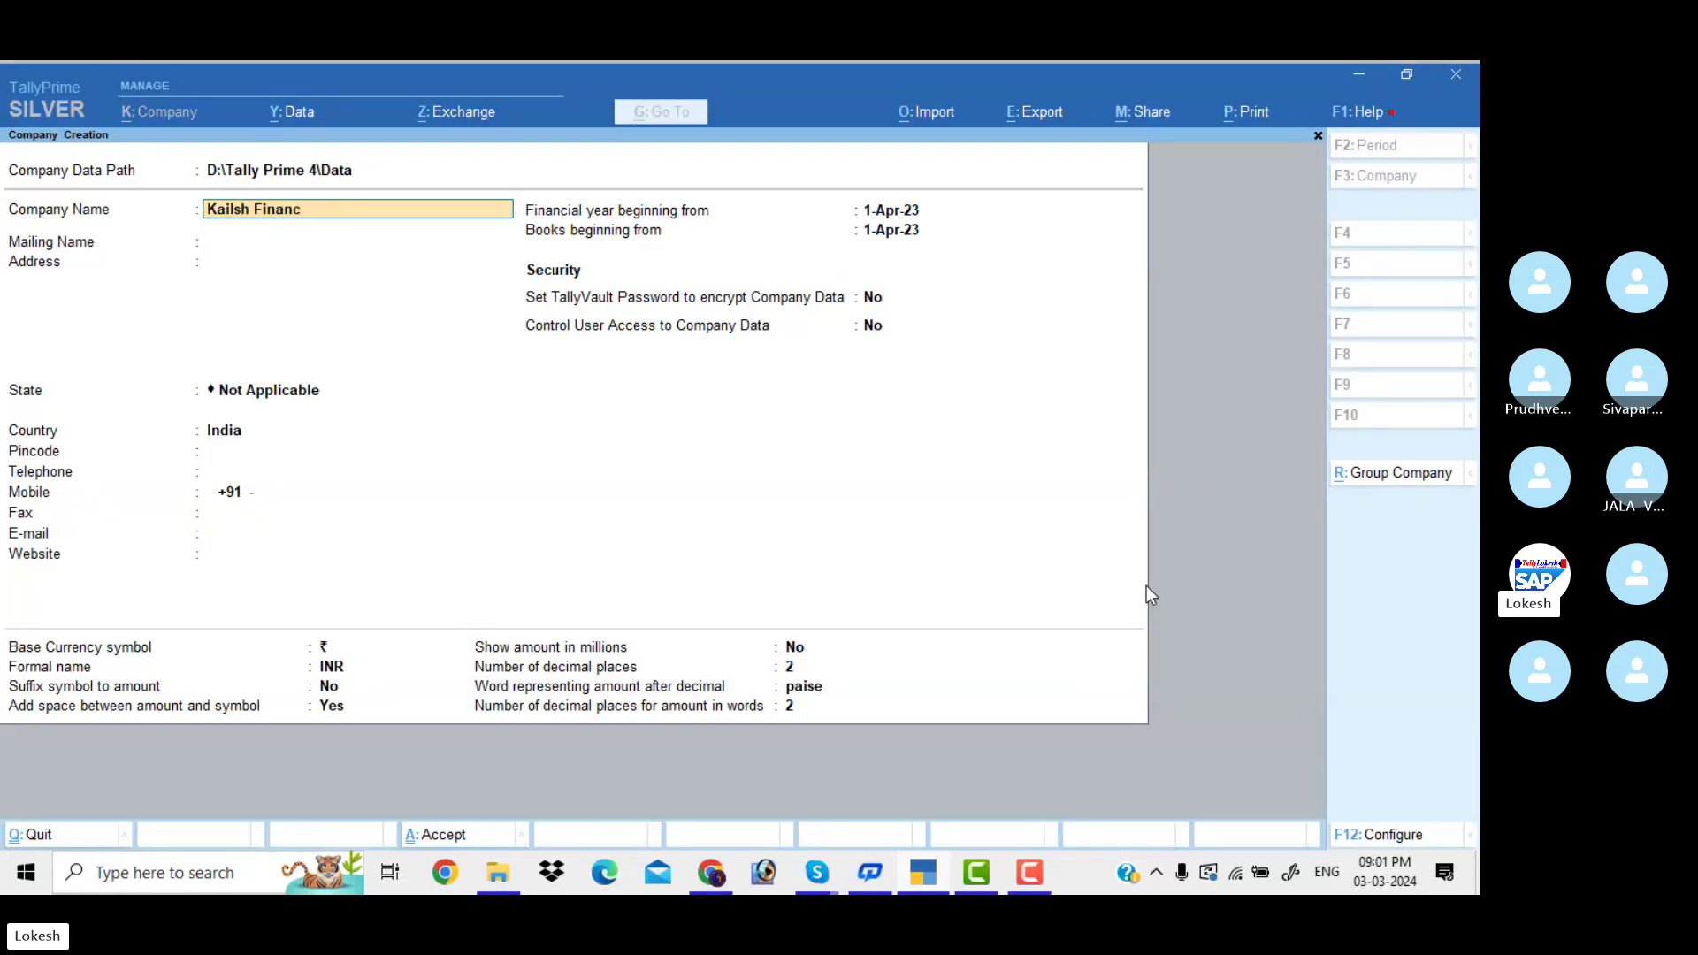
type("e Ocmpab")
key("BackSpace")
key("BackSpace")
key("BackSpace")
key("BackSpace")
key("BackSpace")
key("BackSpace")
type("ce C")
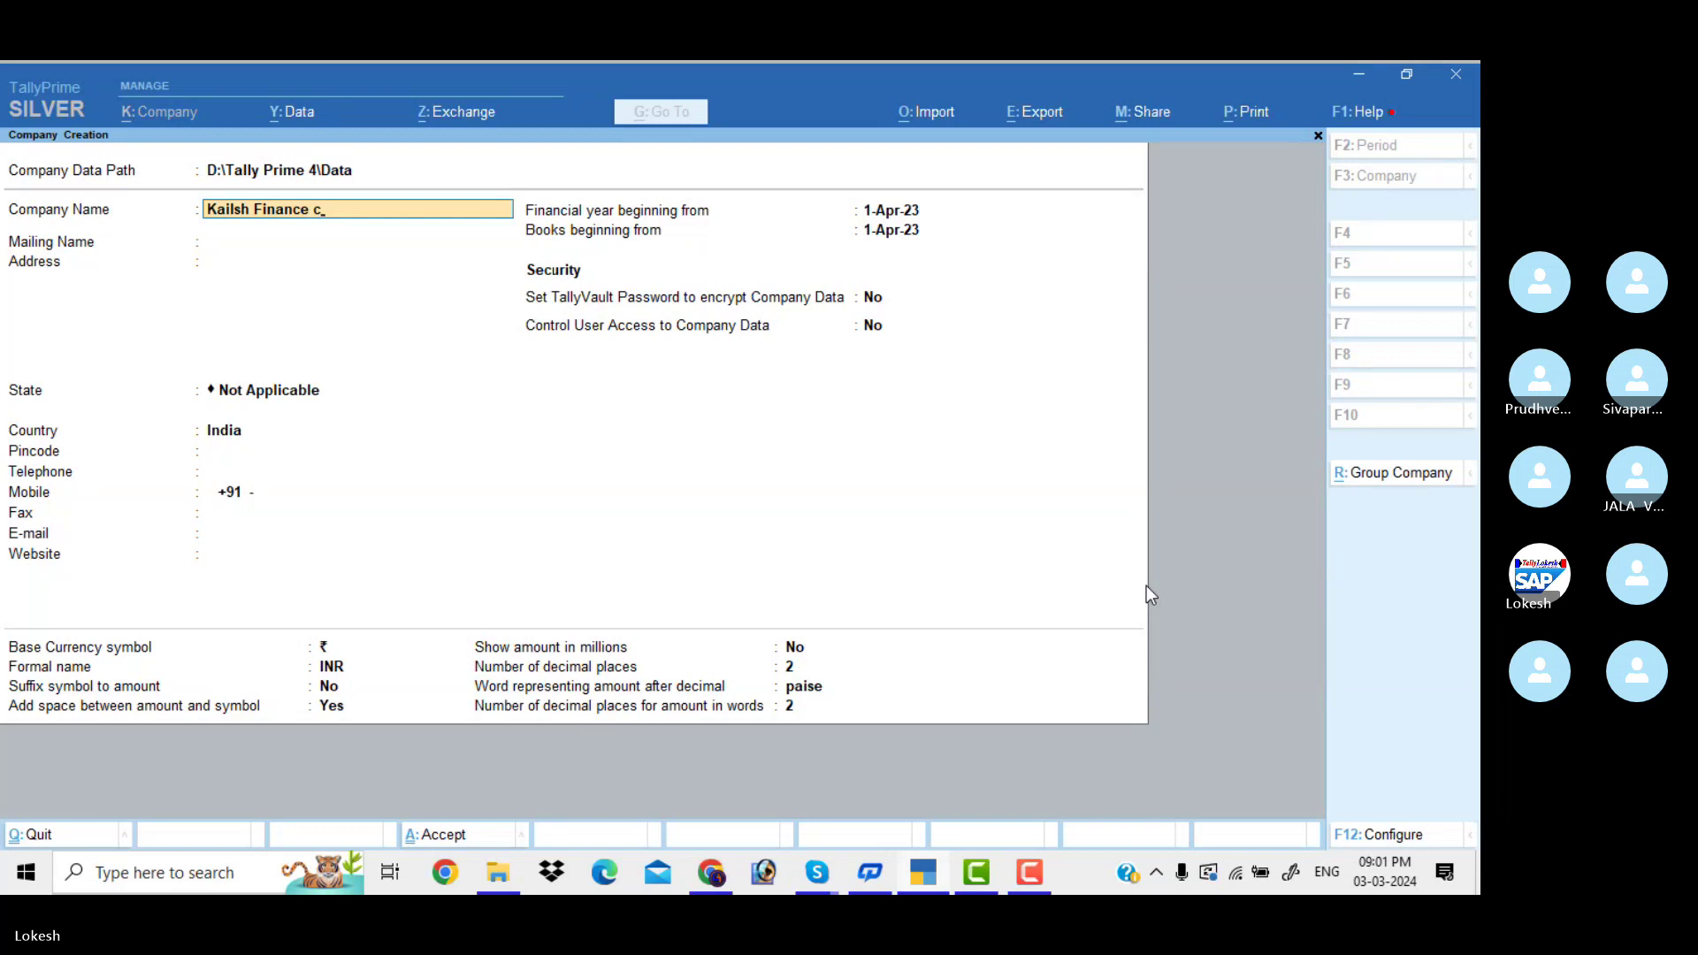
type("ompany")
key("Return")
key("Return")
key("Return")
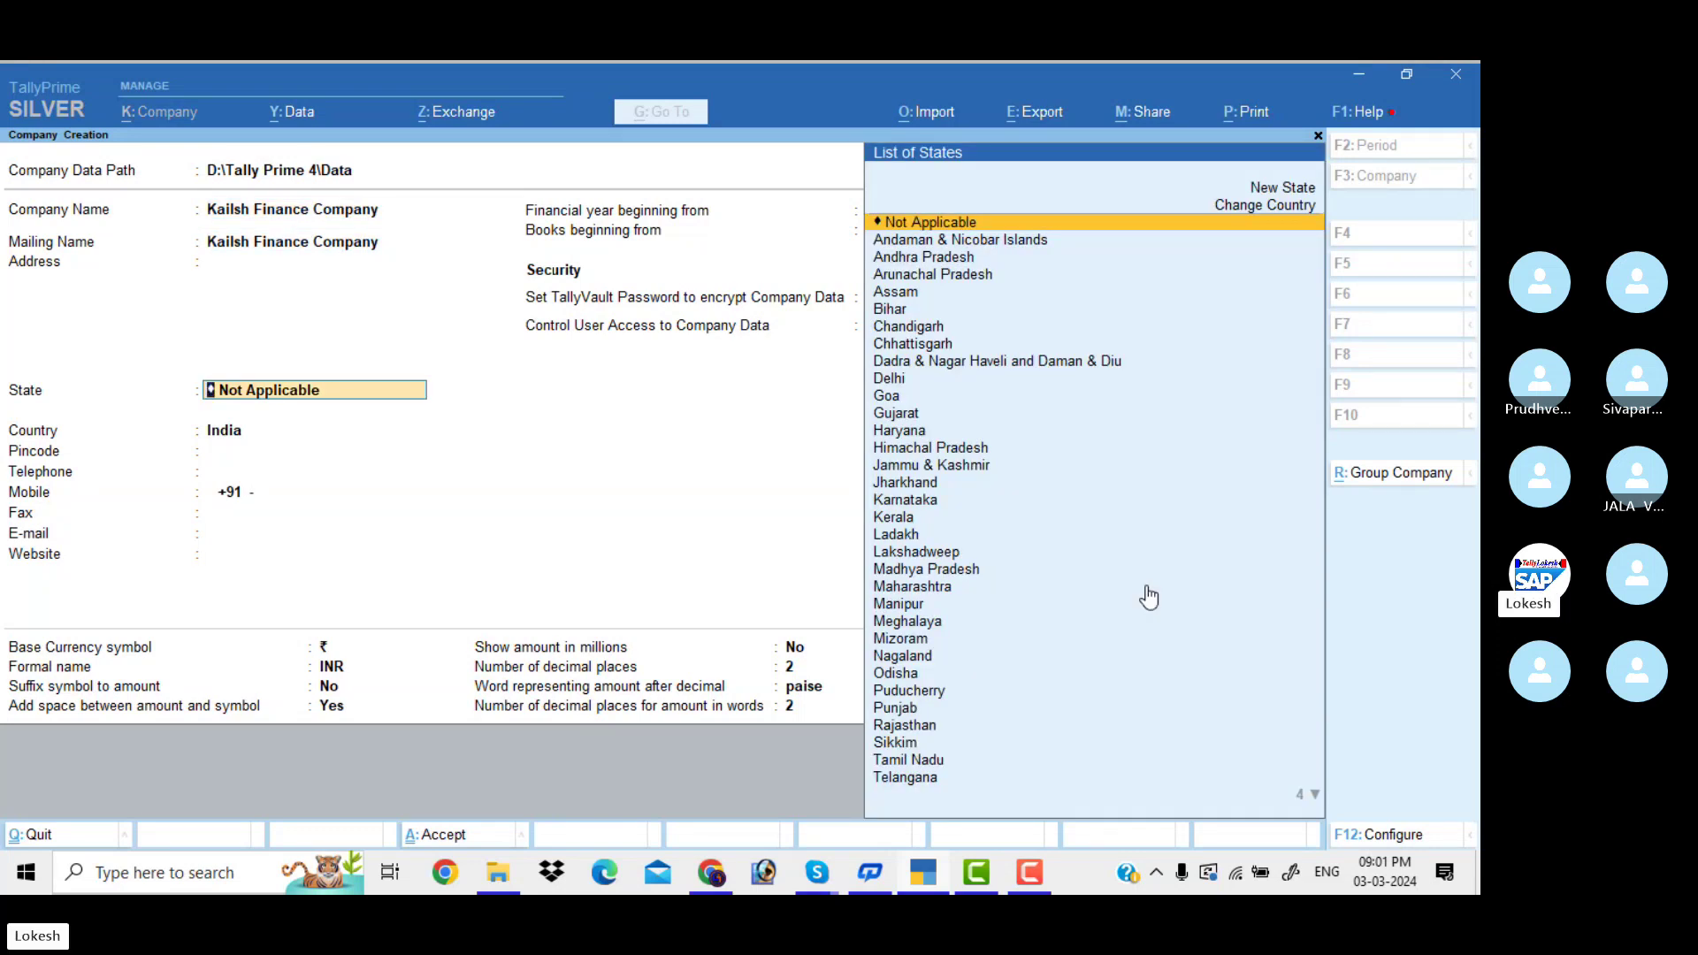
Step: Set the company's state to Andhra Pradesh and save the new company with the remaining default details
key("Down")
key("Down")
key("Return")
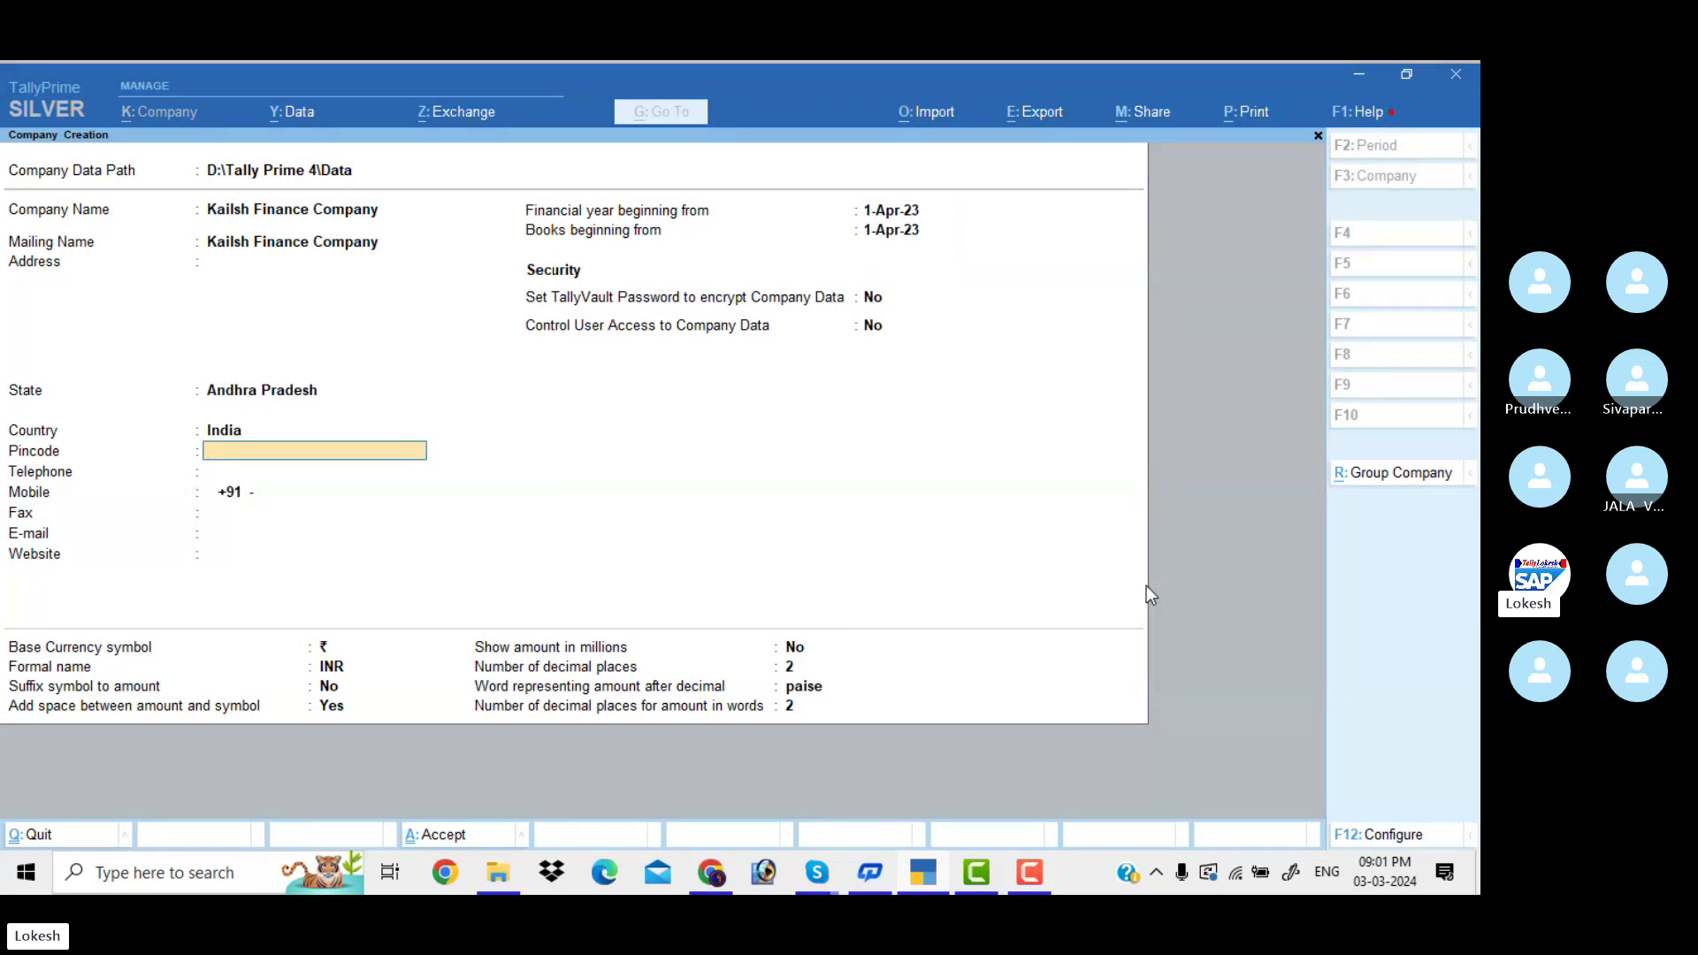
key("ctrl")
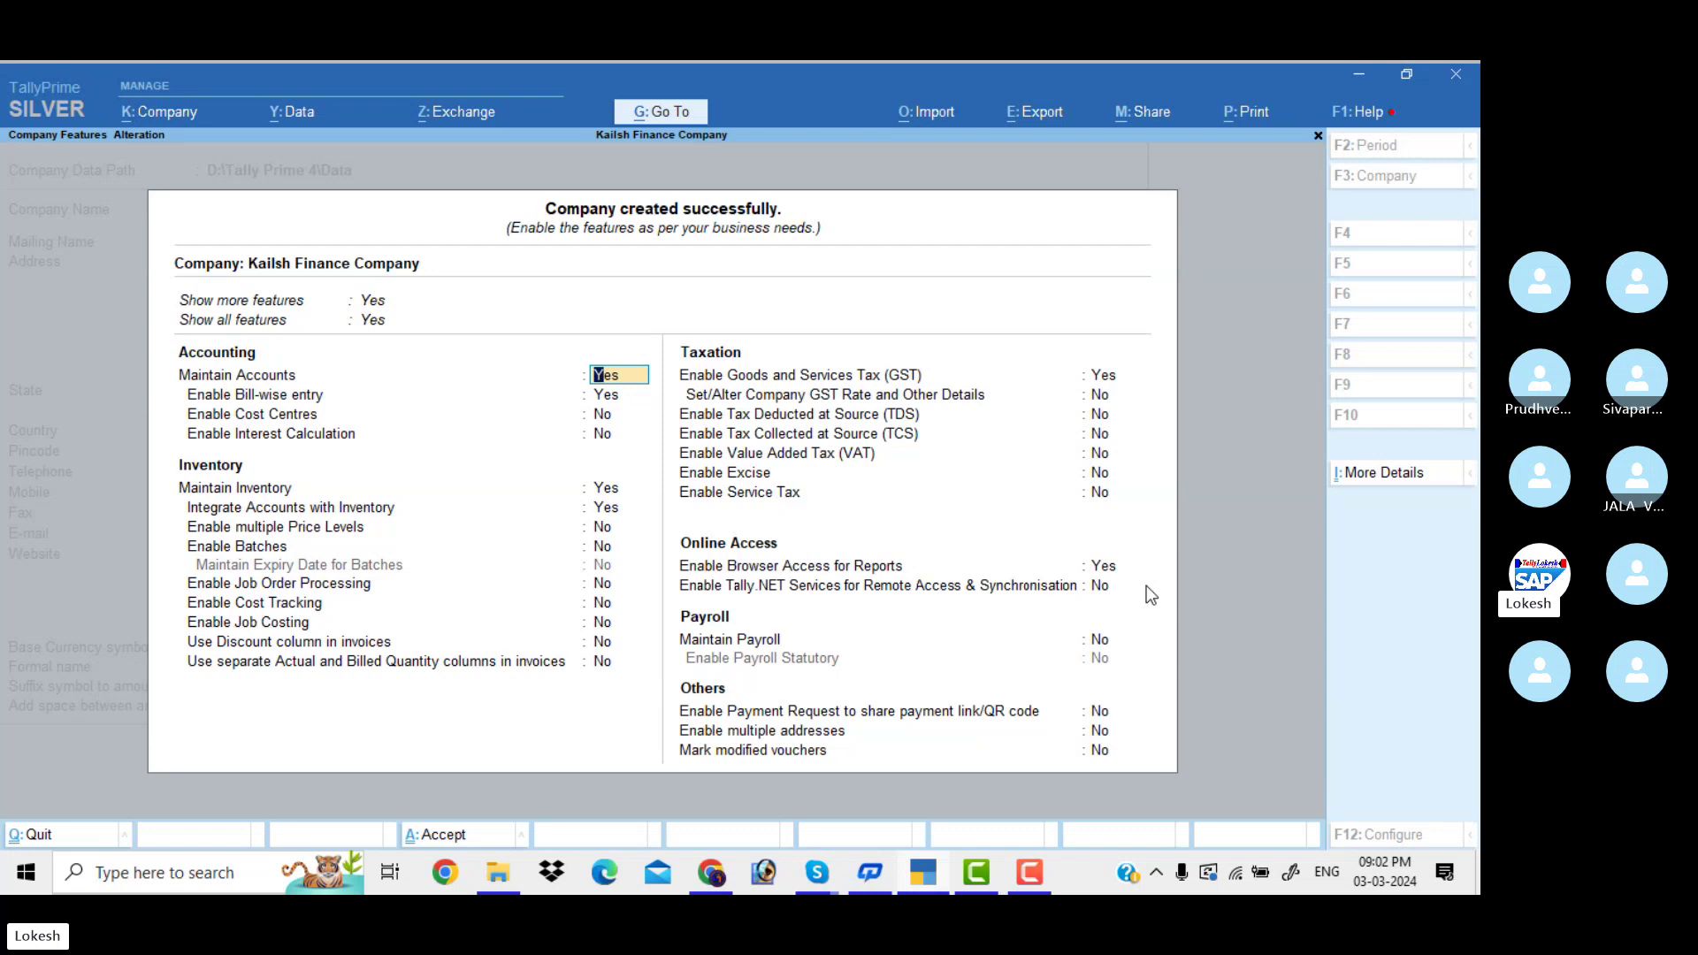
Step: Disable bill-wise entry in the company's accounting features and keep cost centres set to No
key("Return")
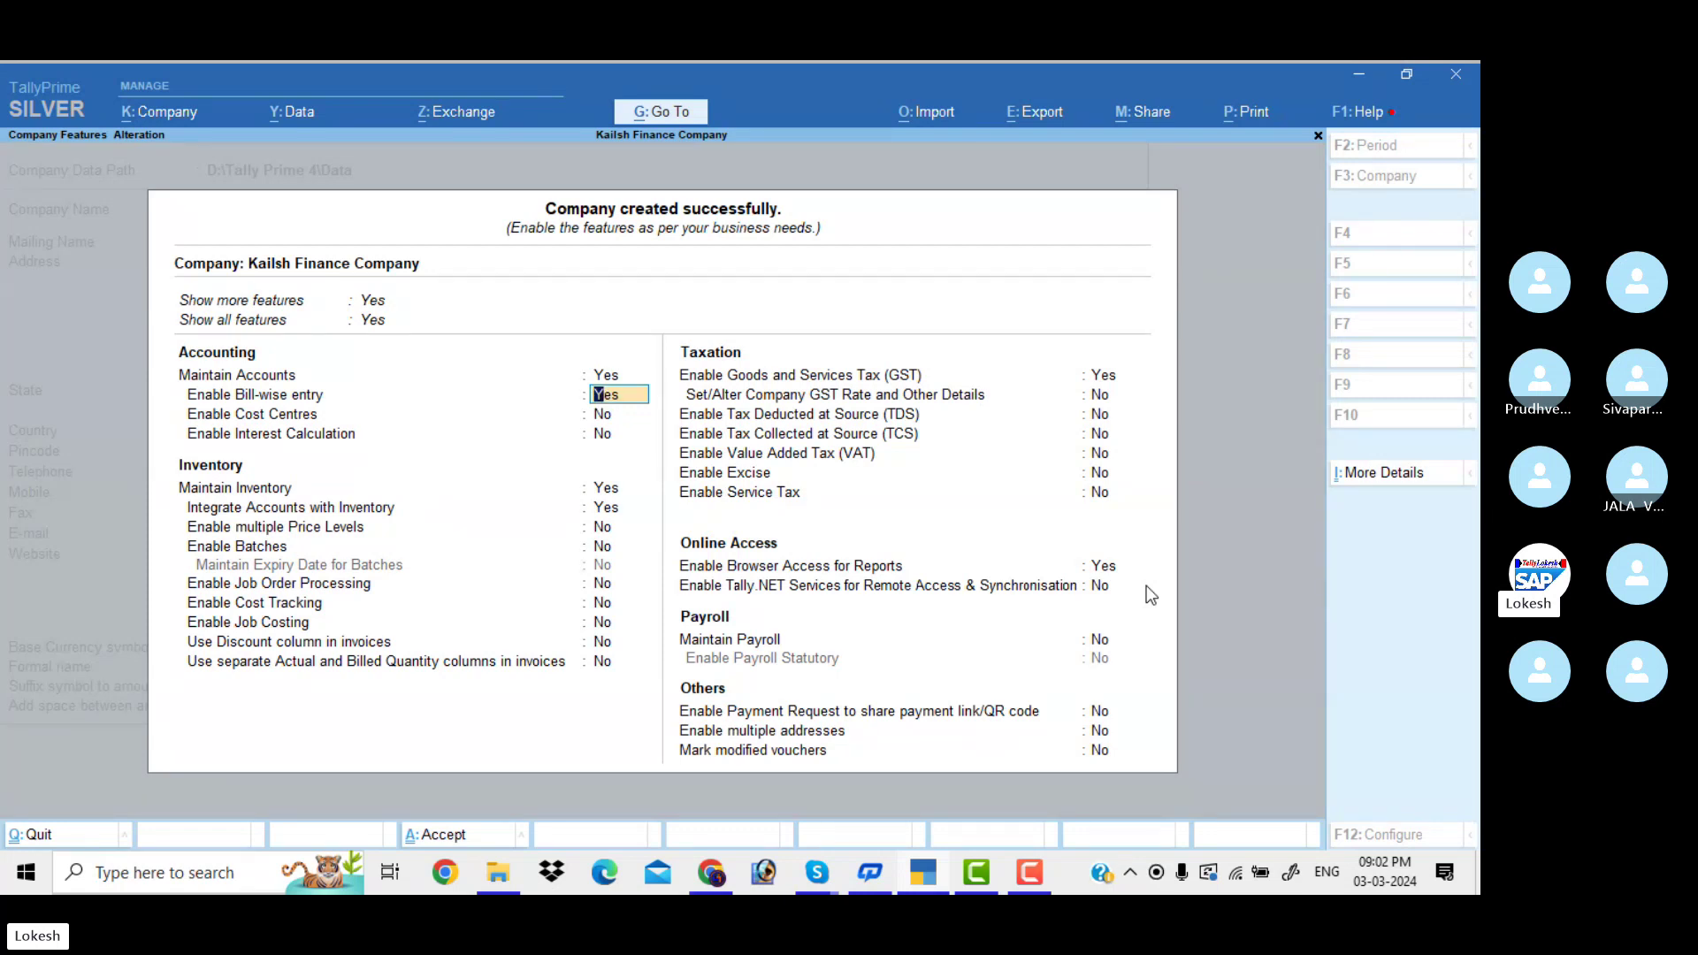
type("n")
key("Return")
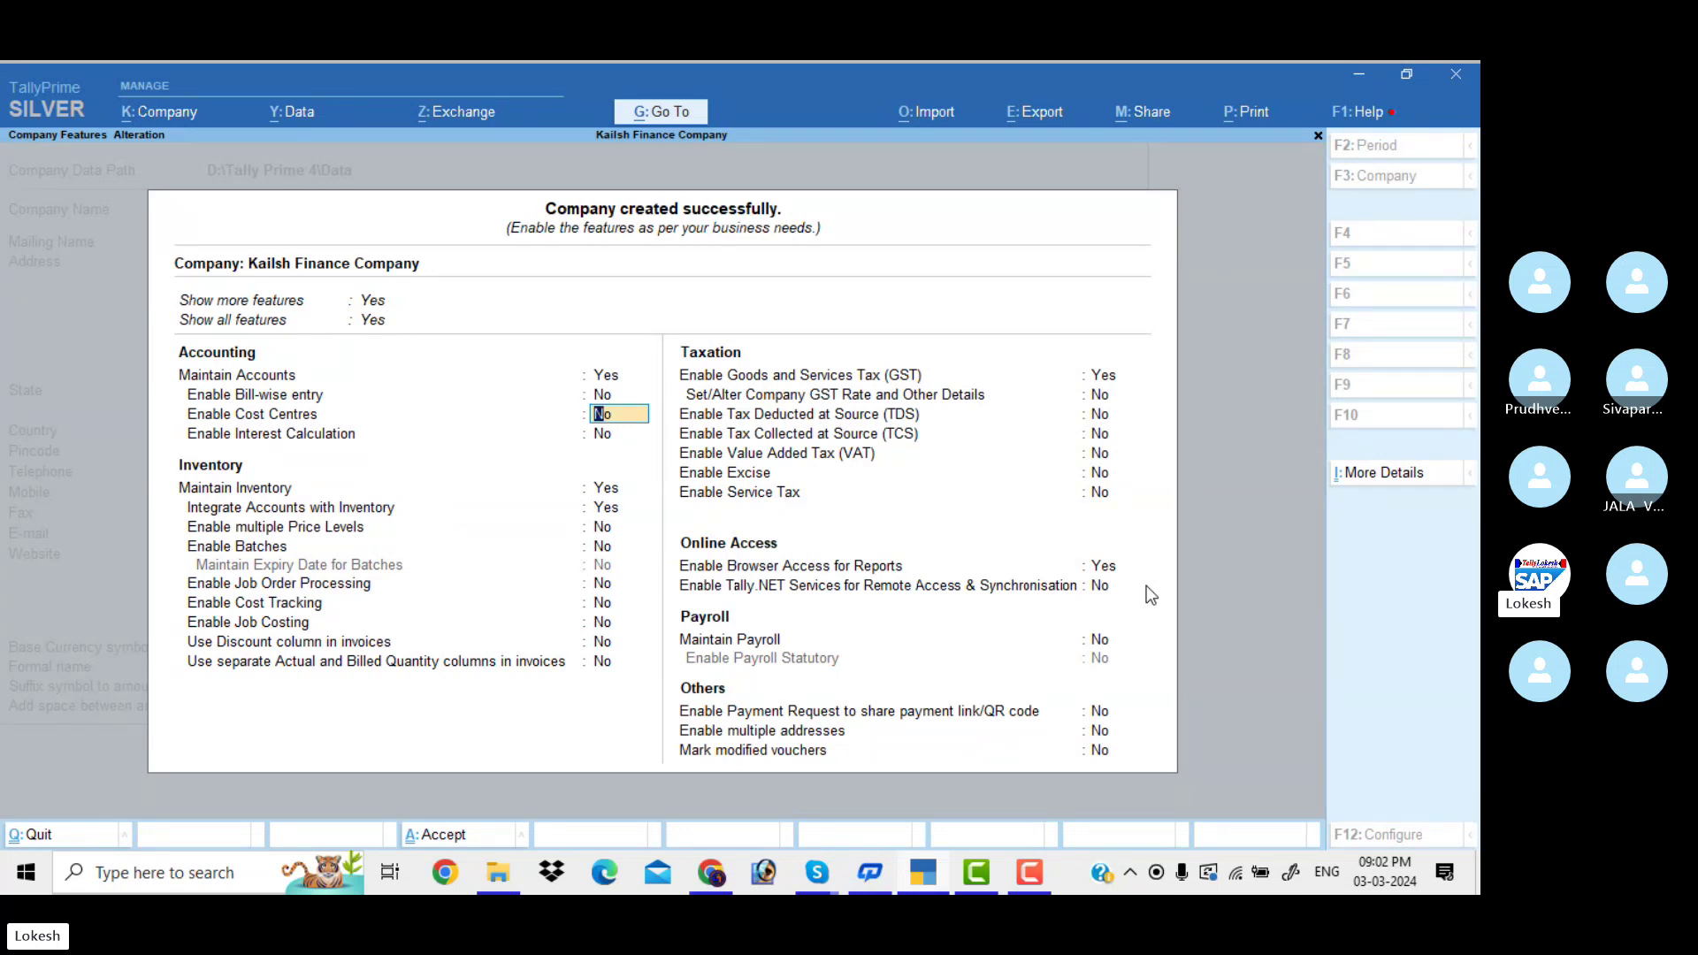
key("Return")
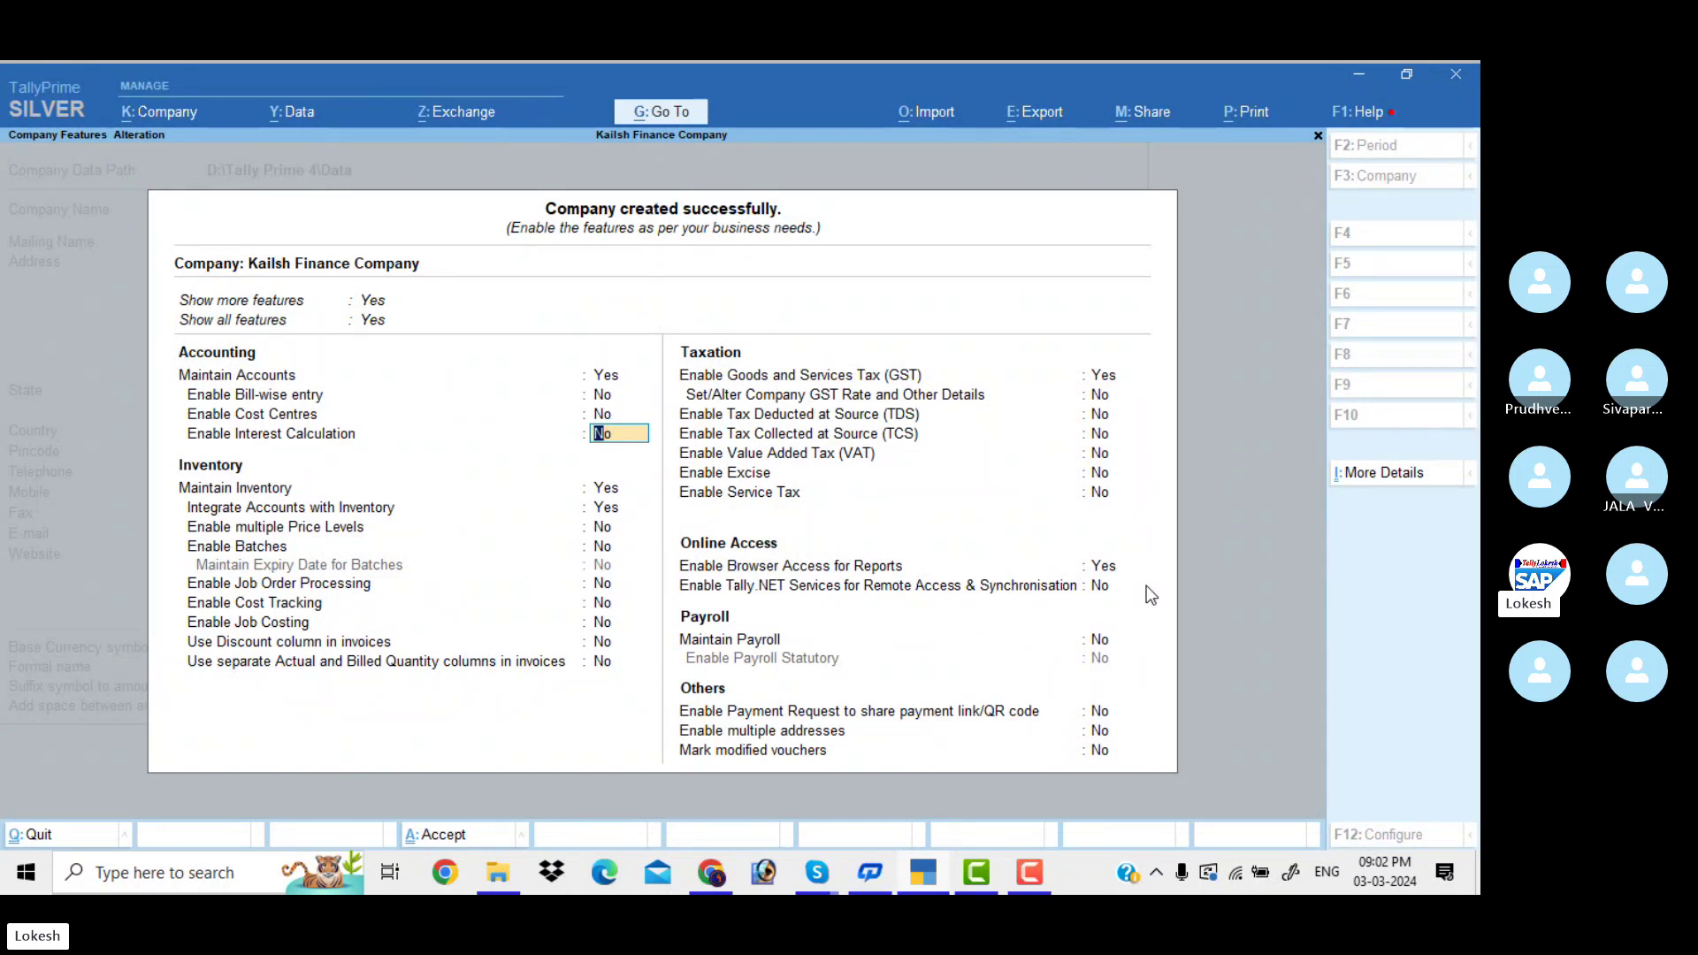
Step: Enable interest calculation for the company and set Maintain Inventory to No
type("y")
key("Return")
type("n")
key("Return")
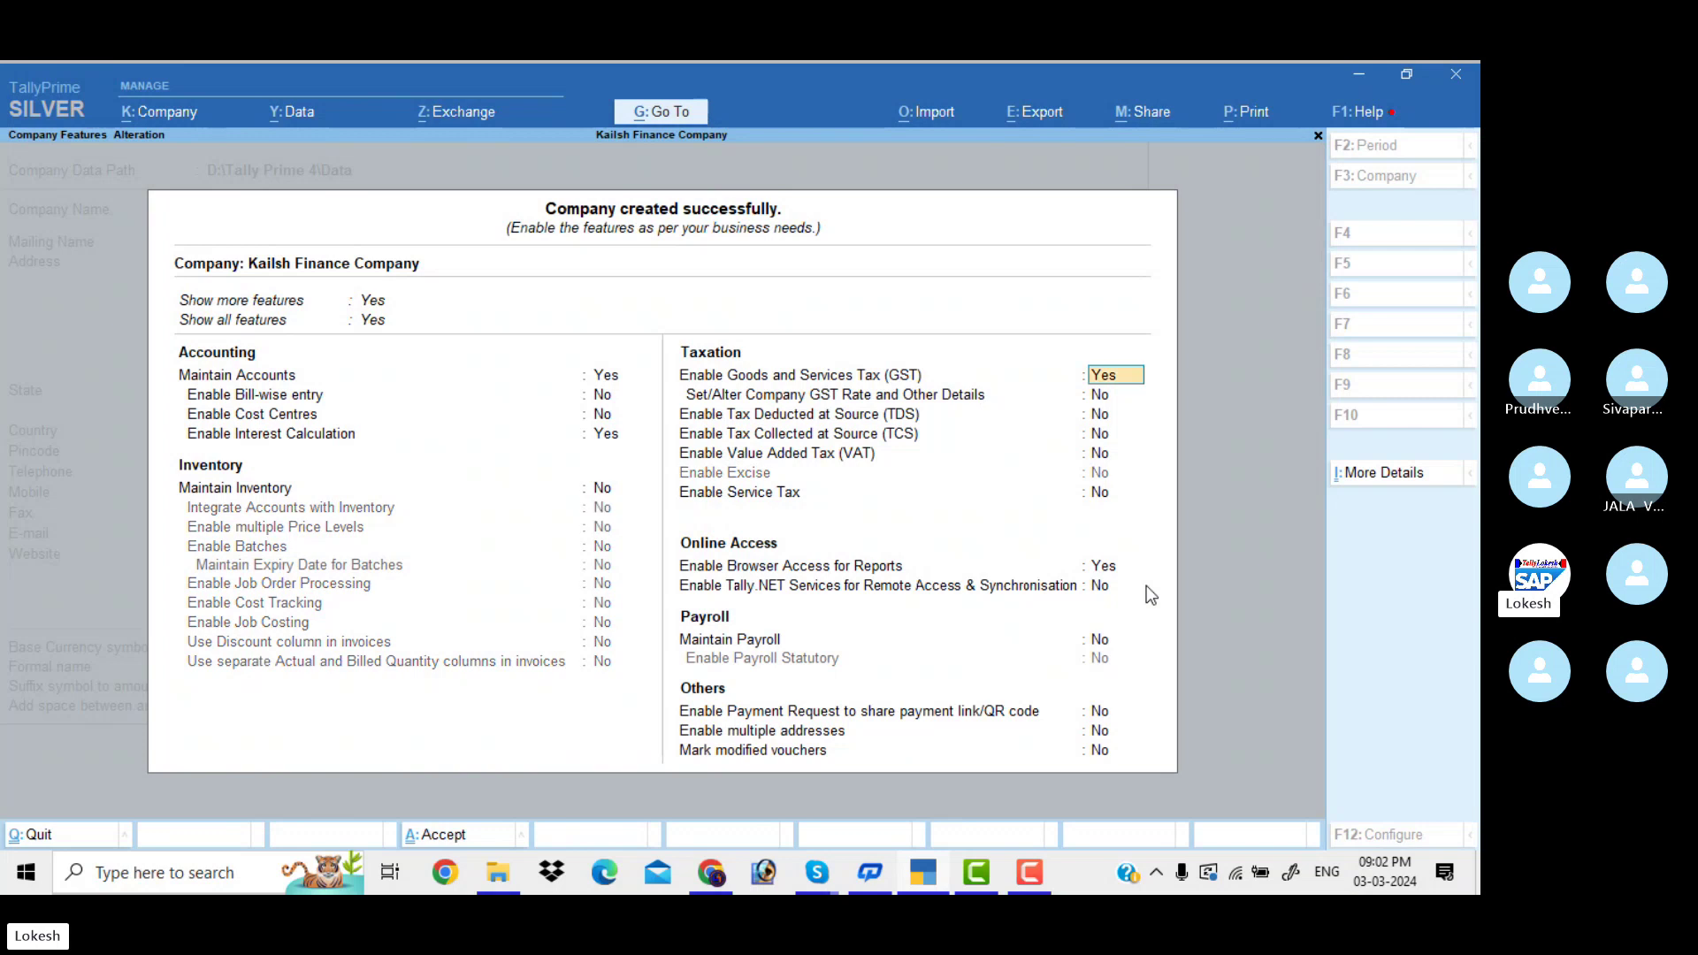
Step: Disable Goods and Services Tax (GST) for the company and keep the other taxation features at No
type("n")
key("Return")
key("Return")
key("Return")
key("Return")
key("Return")
Step: Disable browser access for reports, keep the payroll and other features at No, and save the company features
type("n")
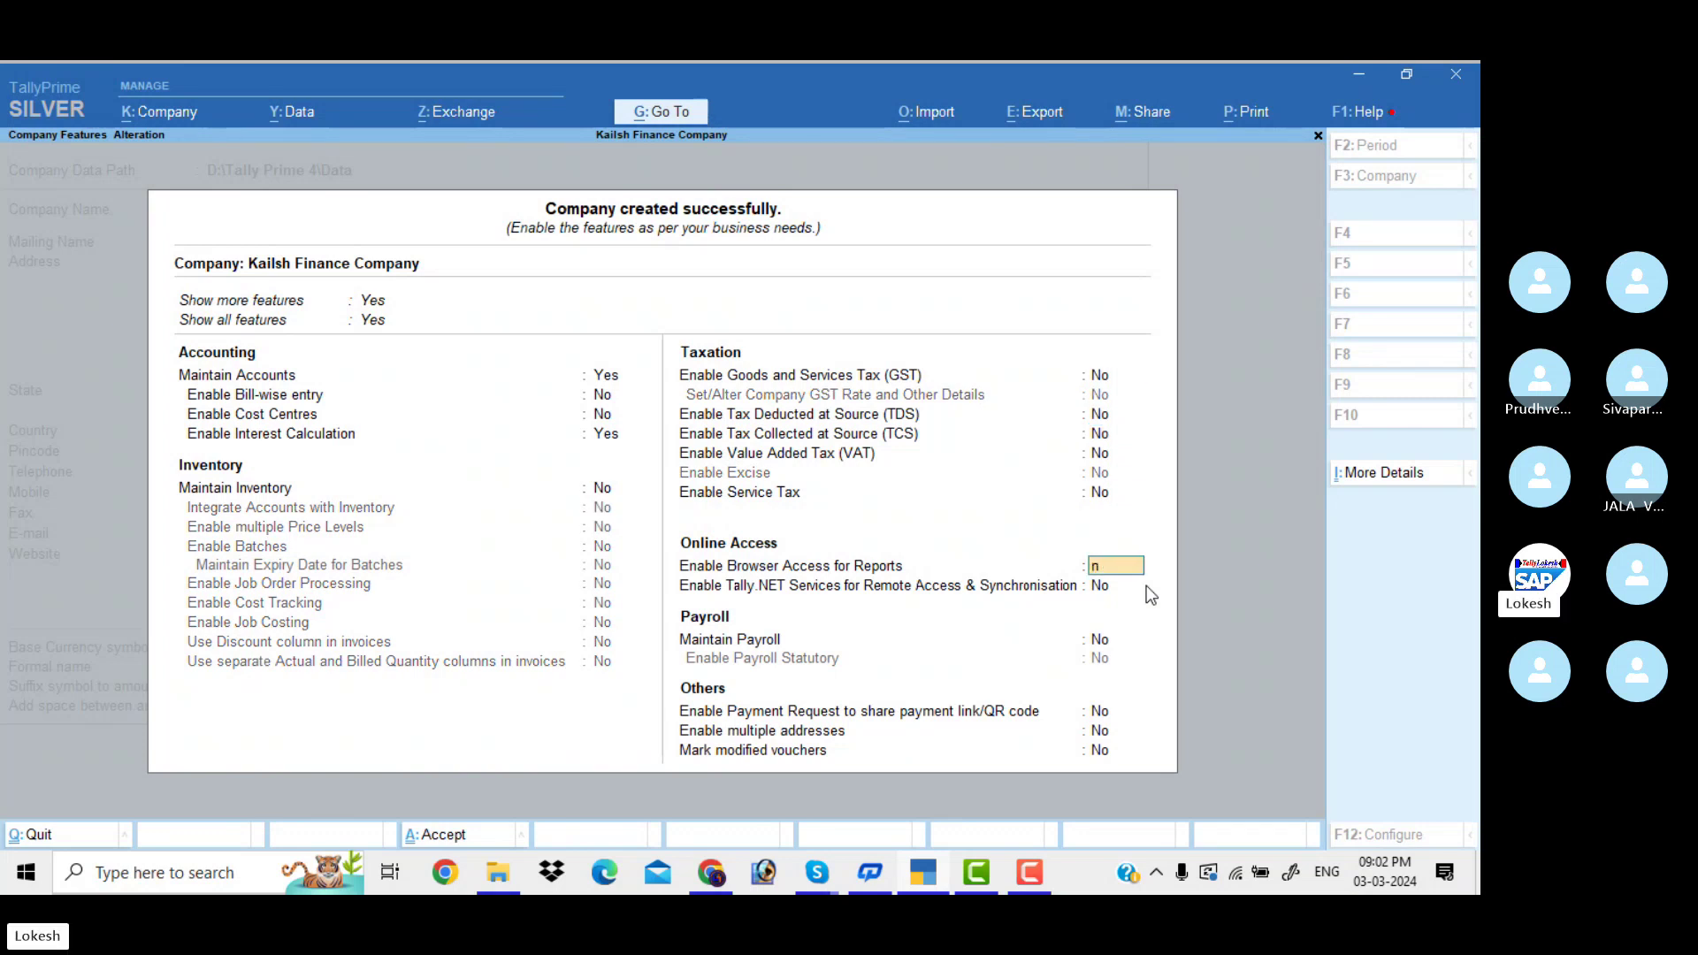
key("Return")
key("Return")
key("Return")
key("Return")
key("Return")
key("Return")
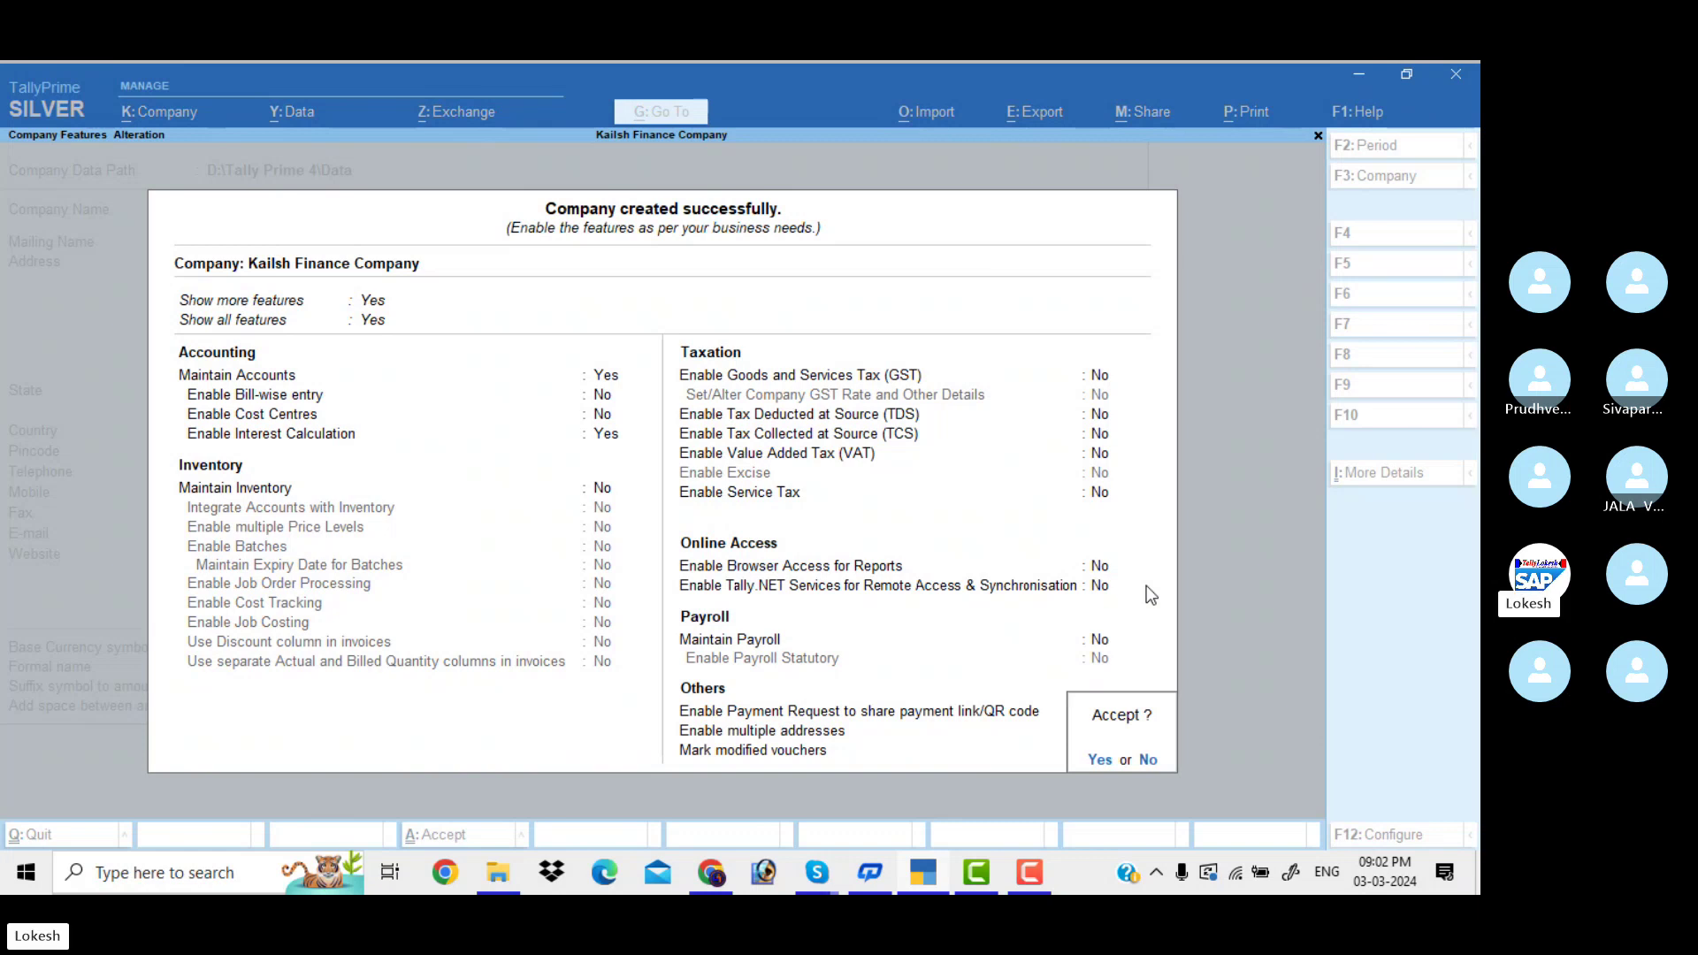
key("Return")
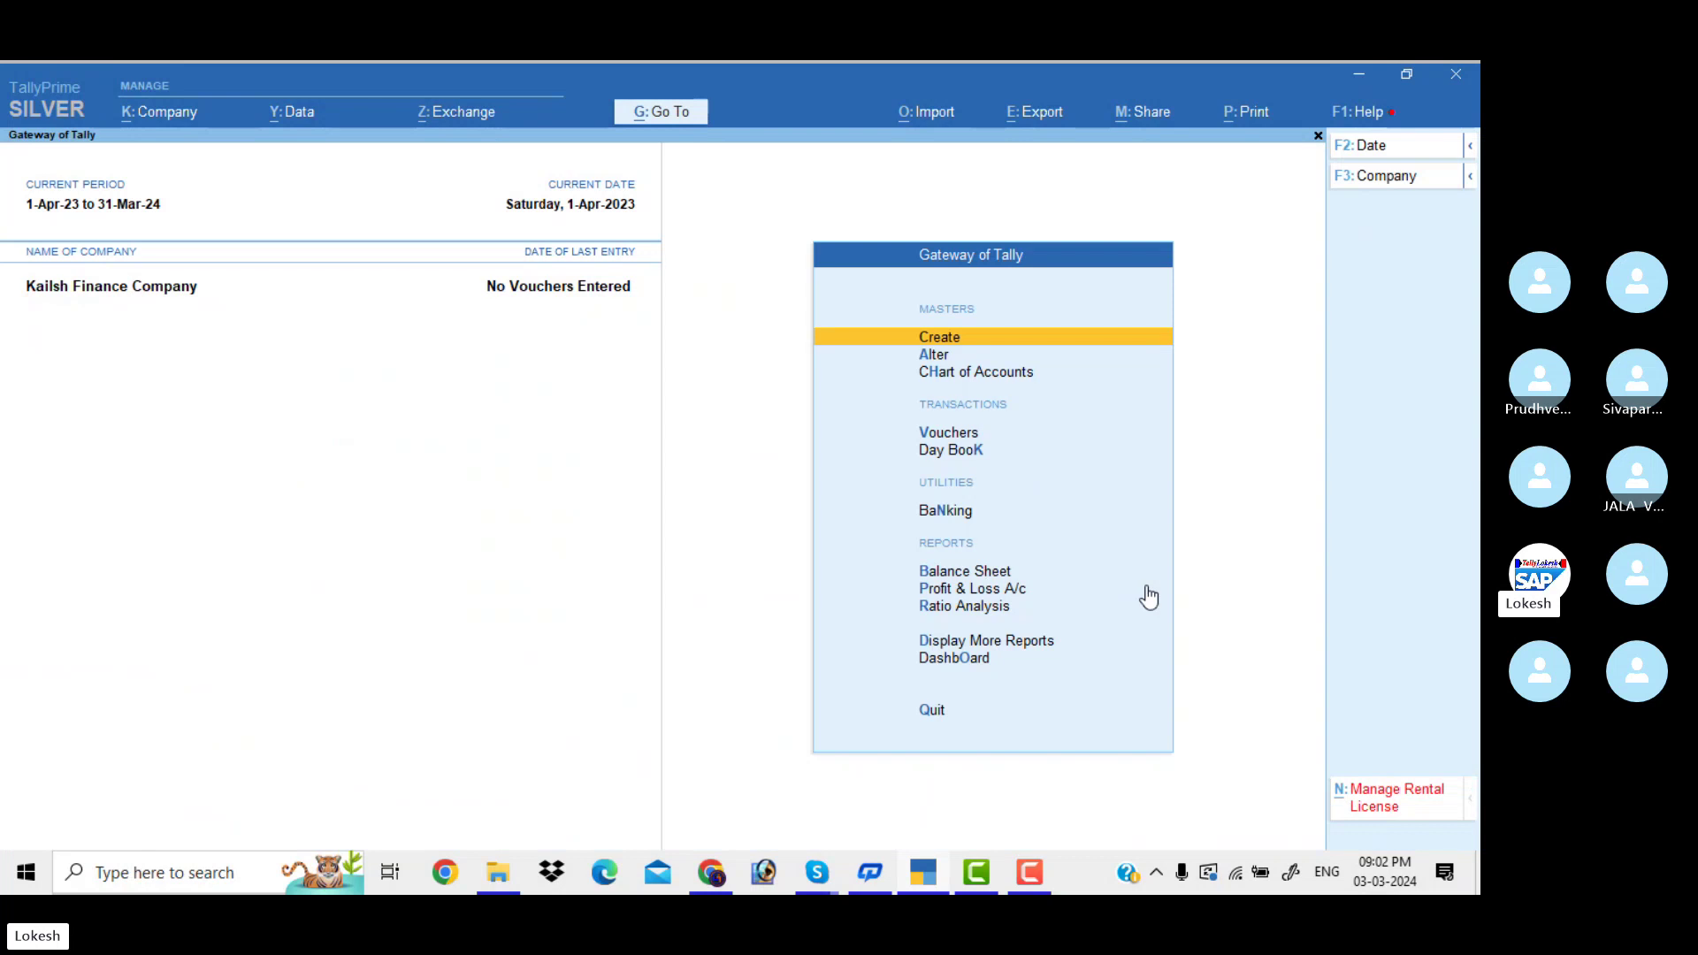
Step: Start a new ledger under Capital Account, named with the owner's first name followed by "Capital"
key("Return")
key("Down")
key("Return")
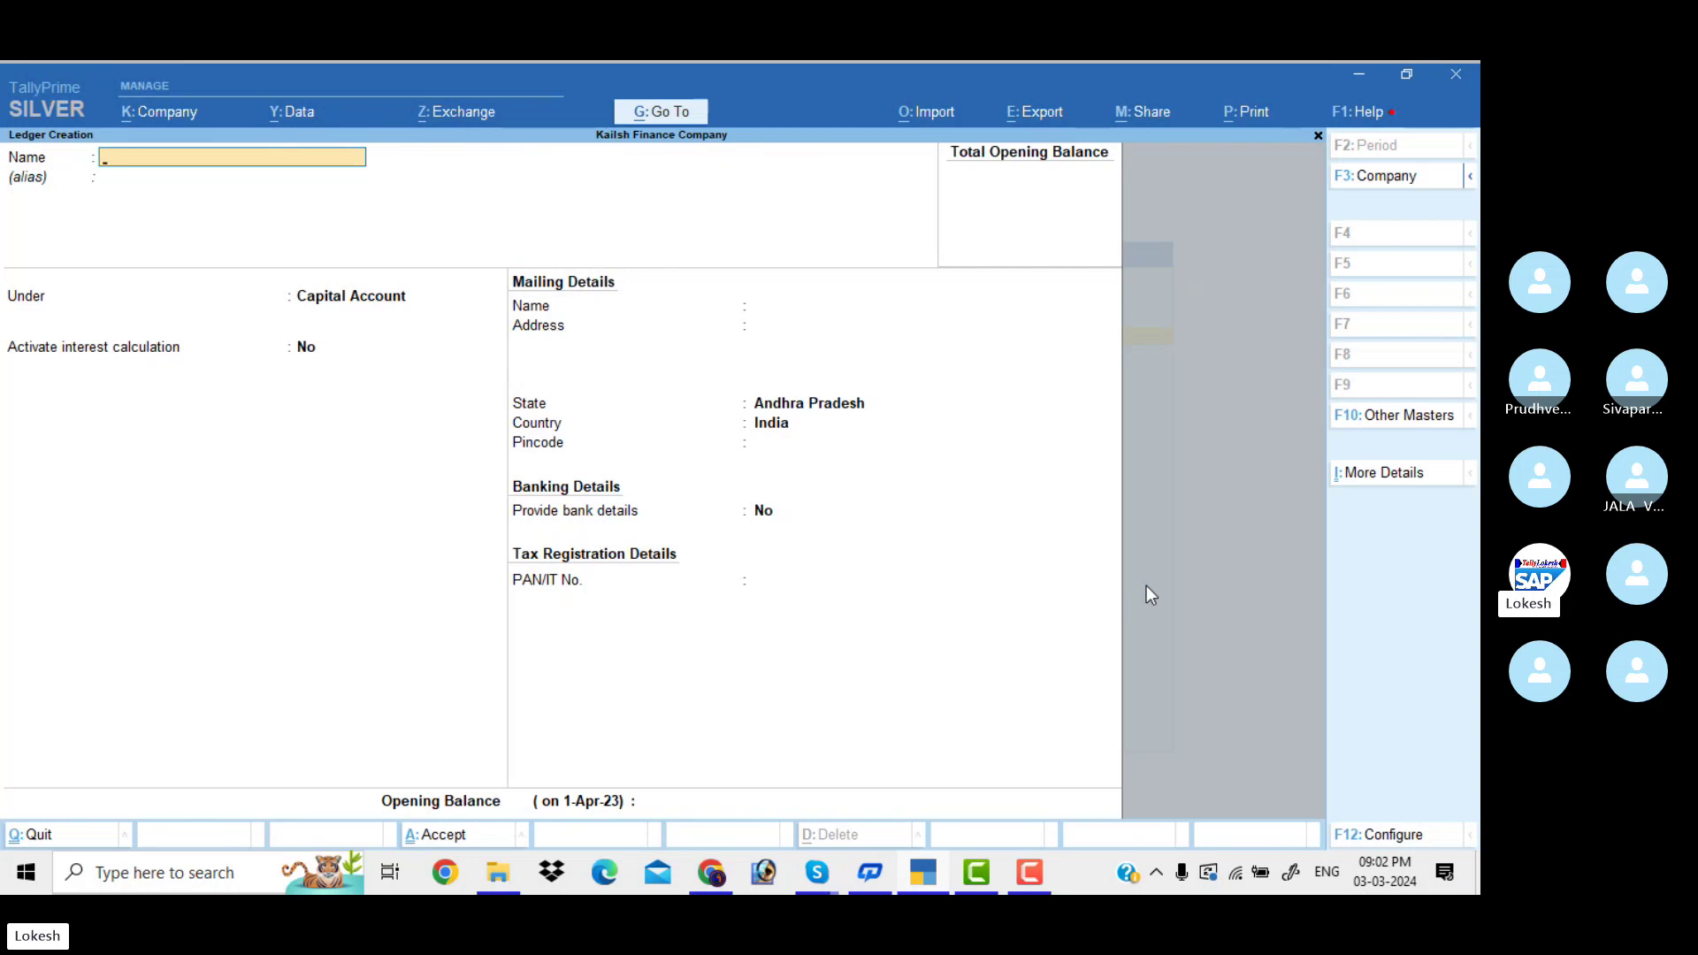
type("Kail")
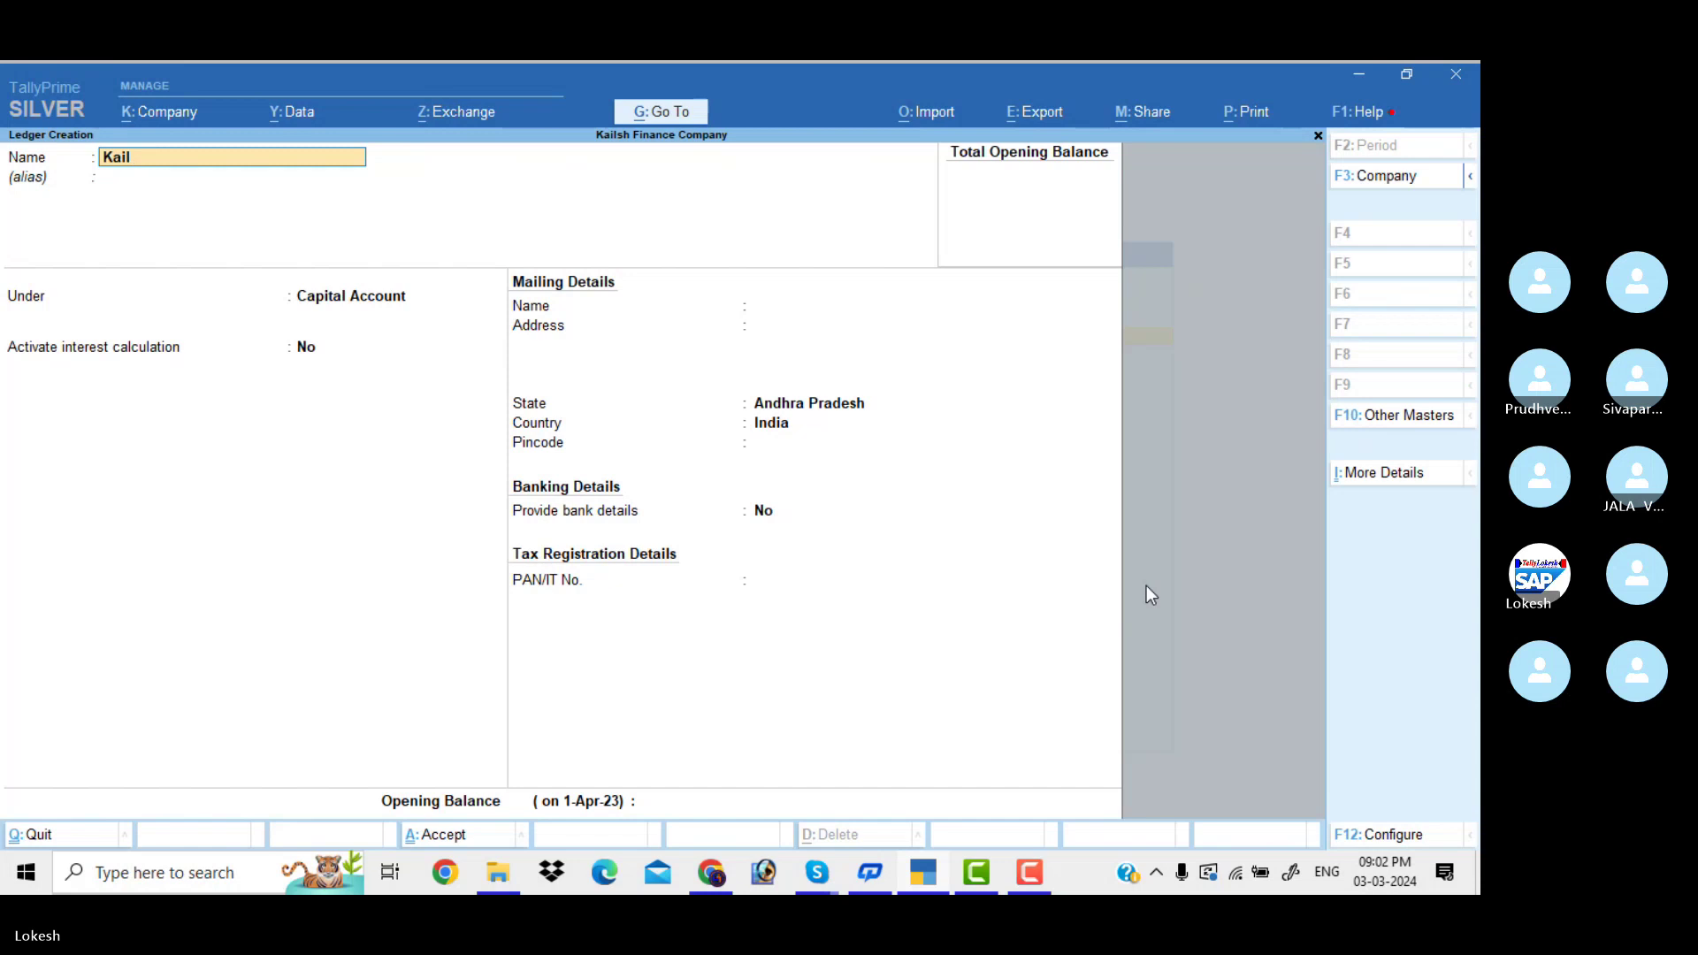
type("ash Capital")
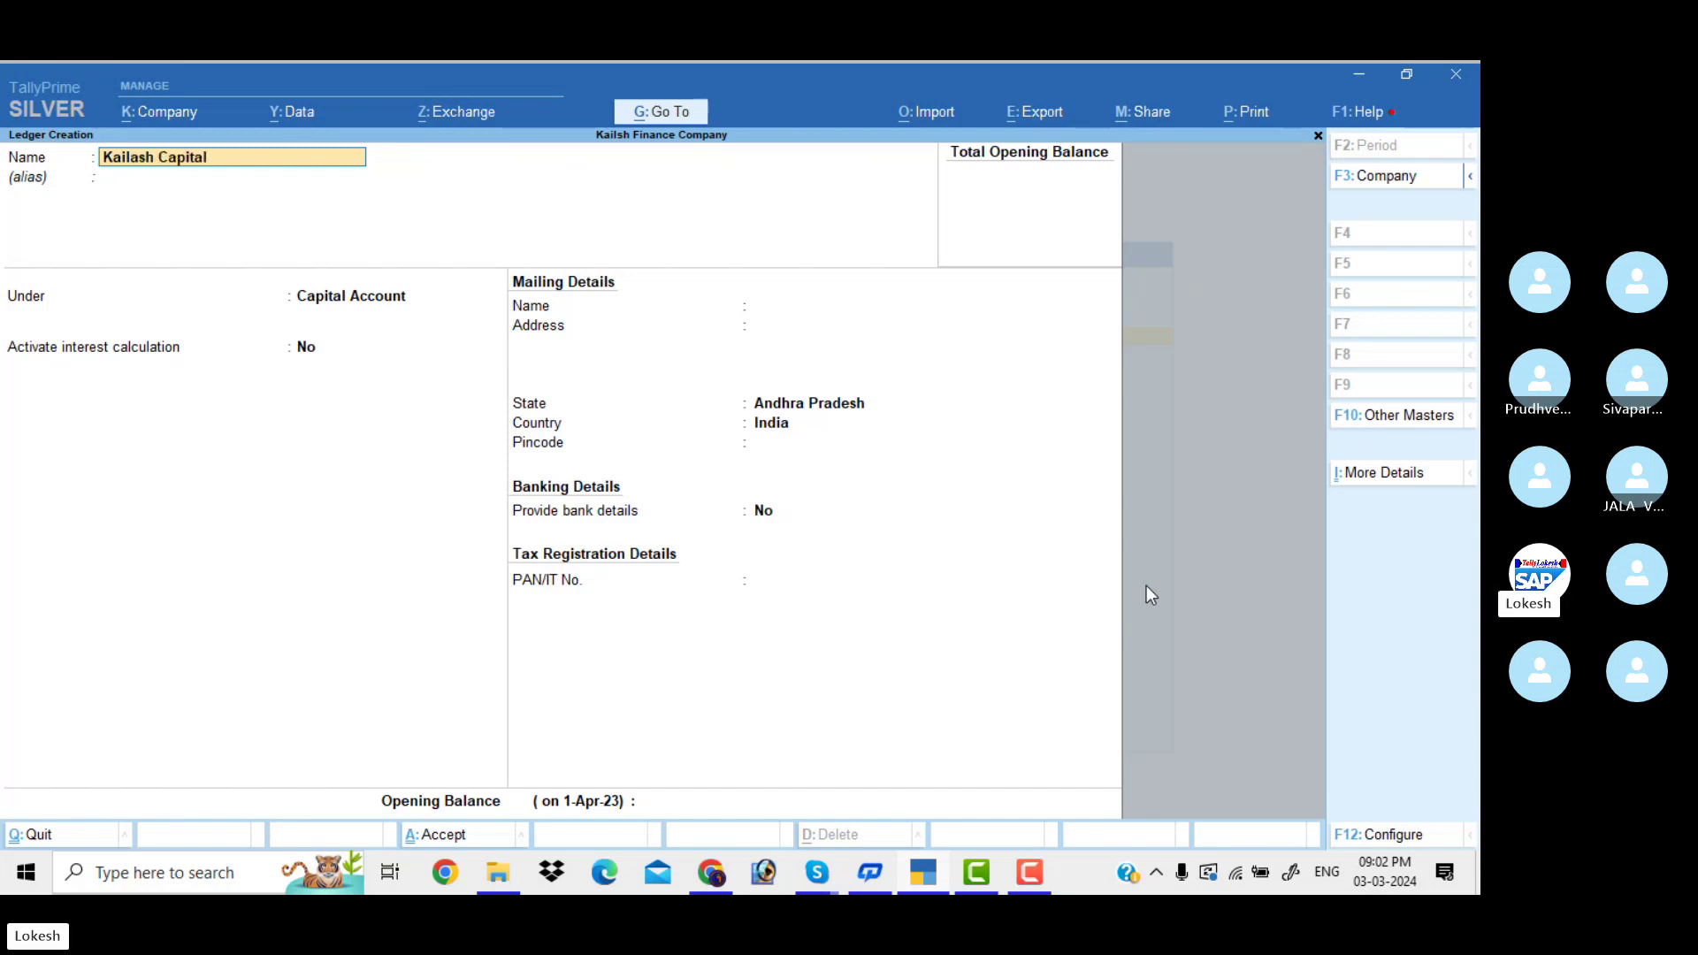
key("Return")
key("Return")
key("Return")
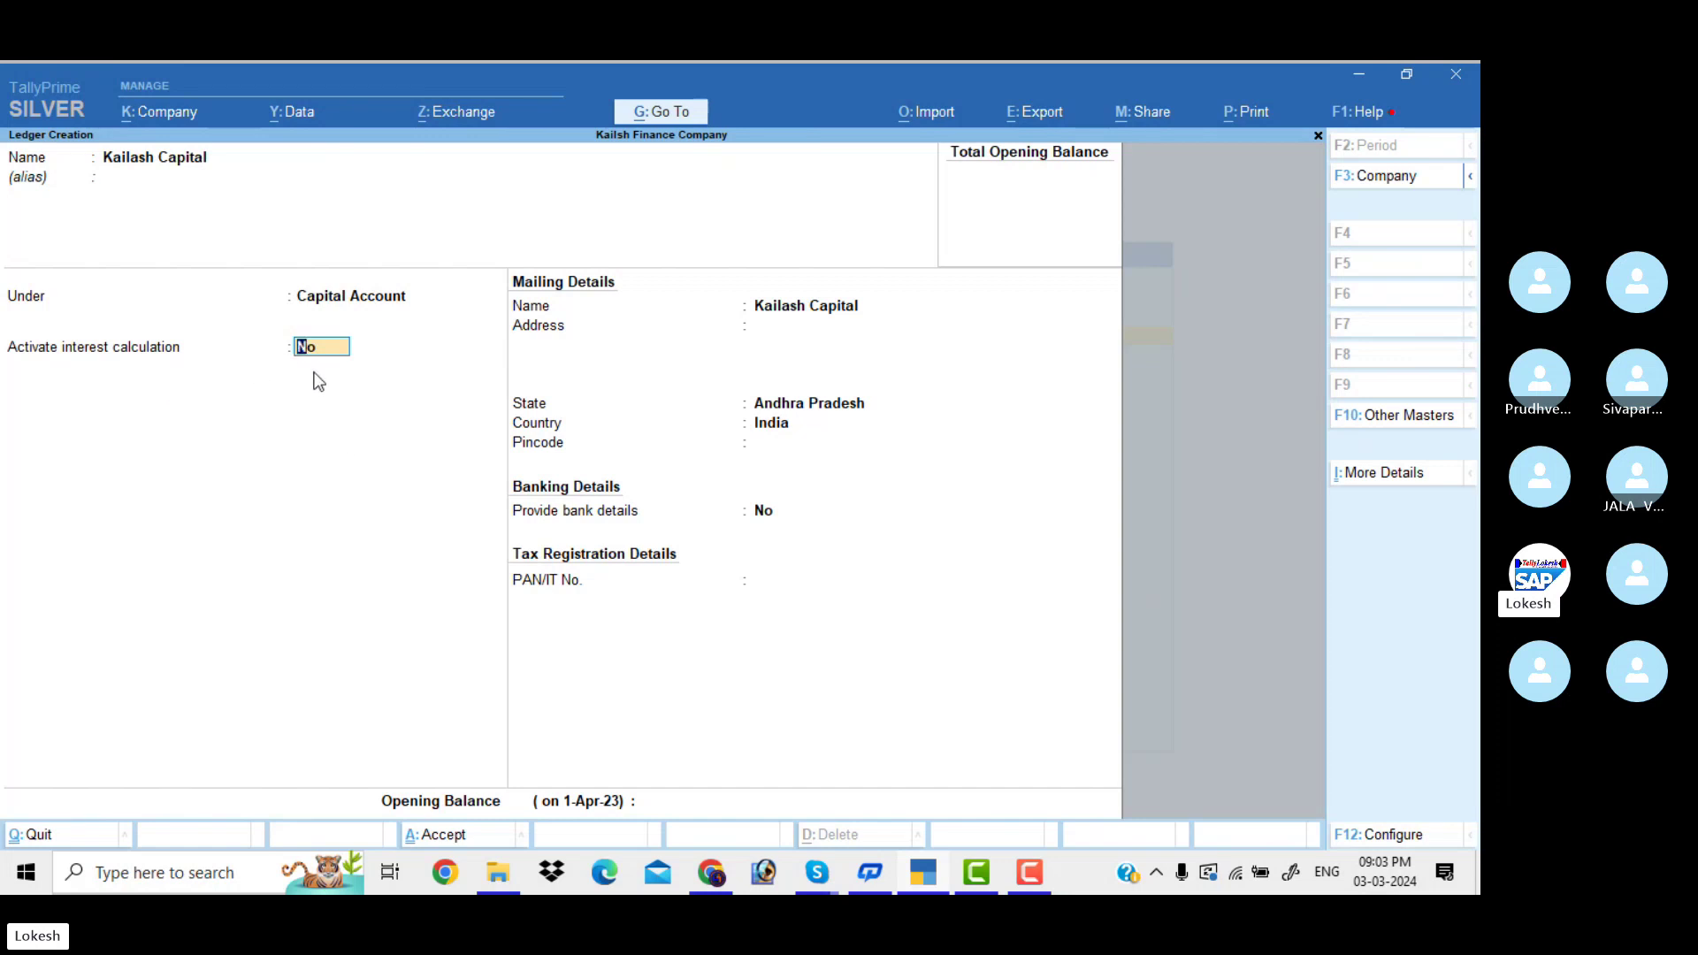
Step: Activate interest calculation for the ledger with transaction dates not included, and set the interest rate to 5%
type("y")
key("Return")
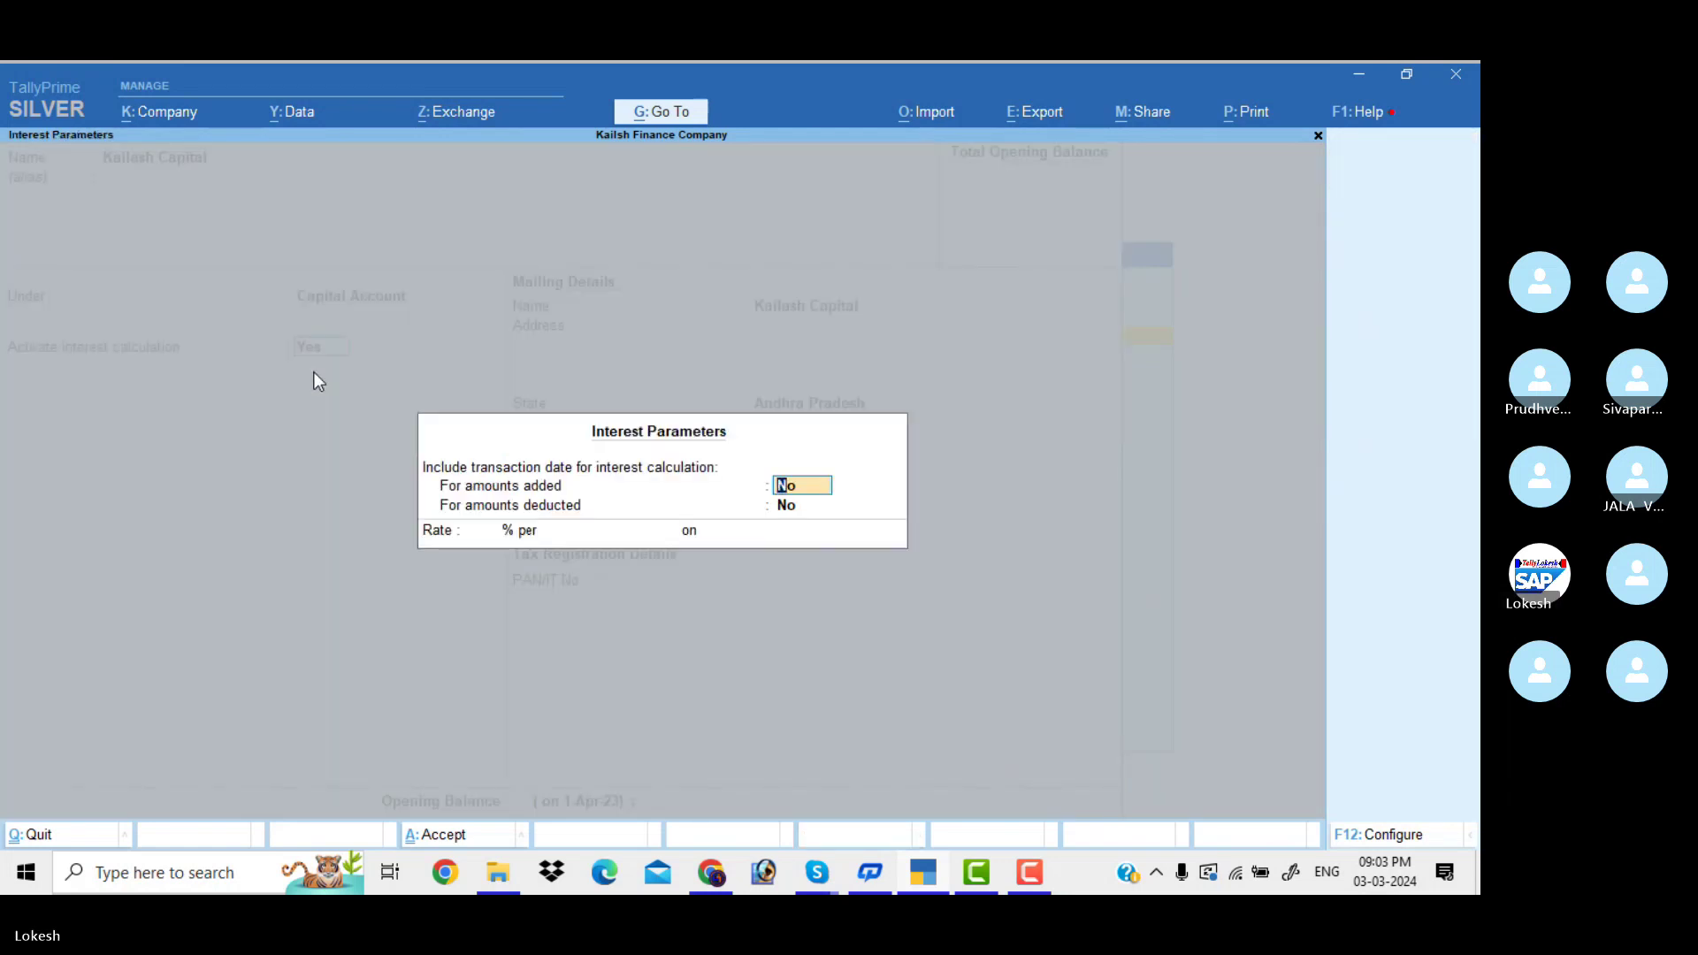
key("Return")
key("Return")
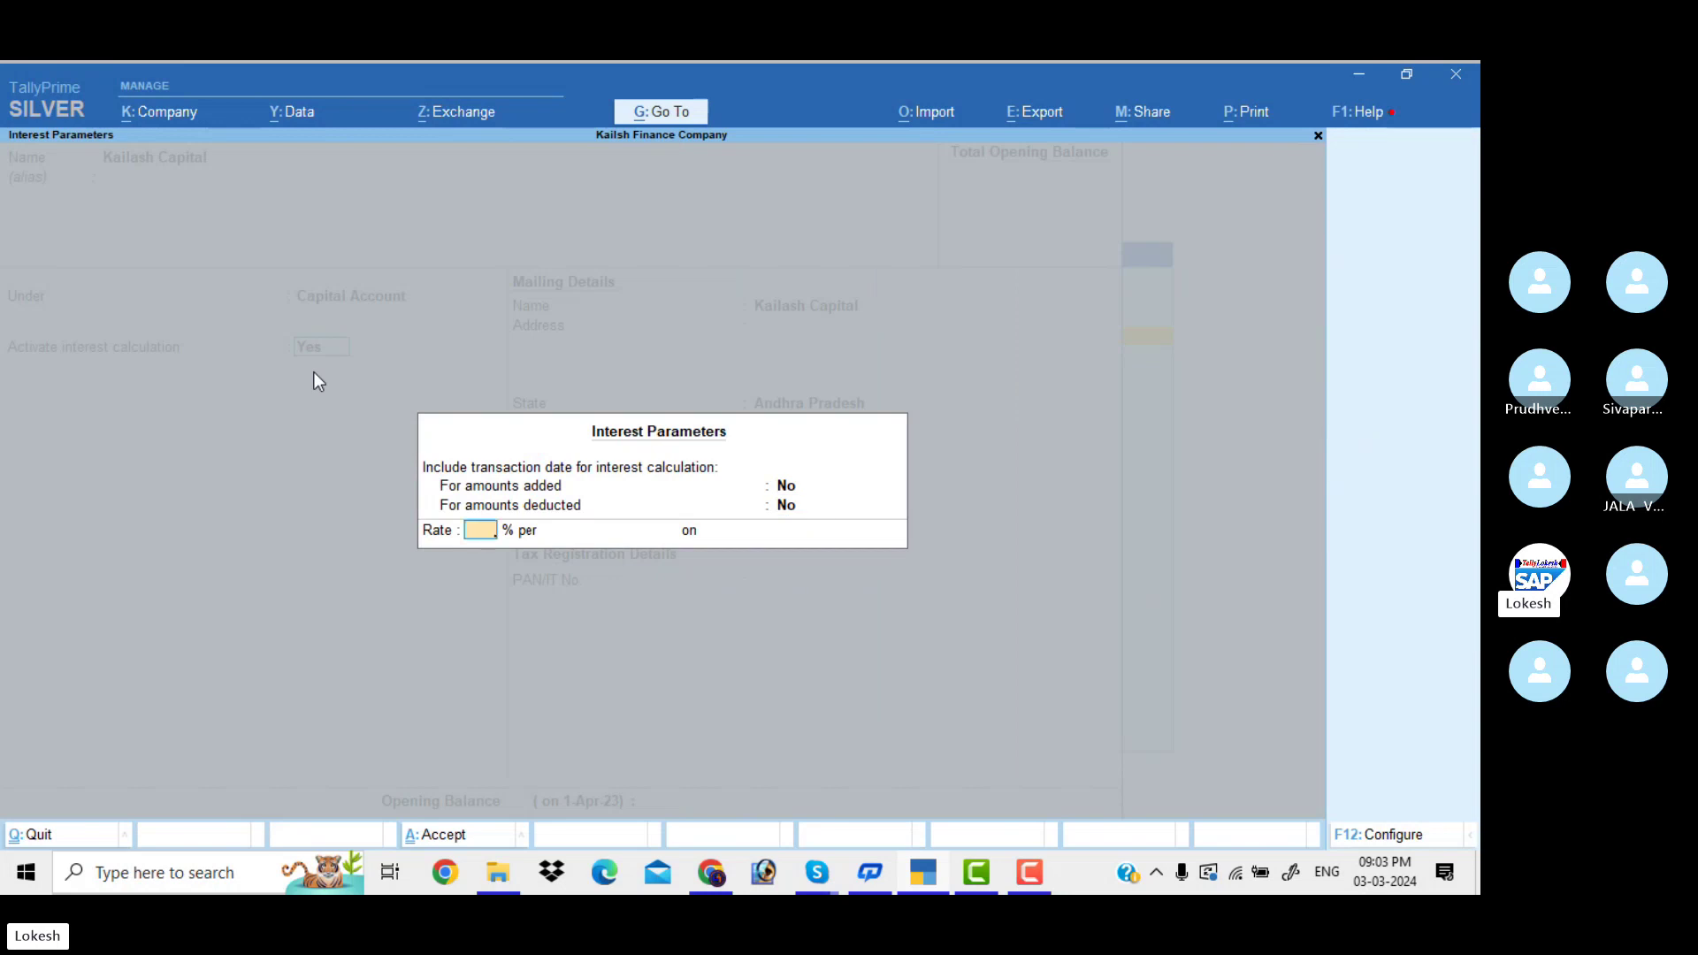
type("5")
key("Return")
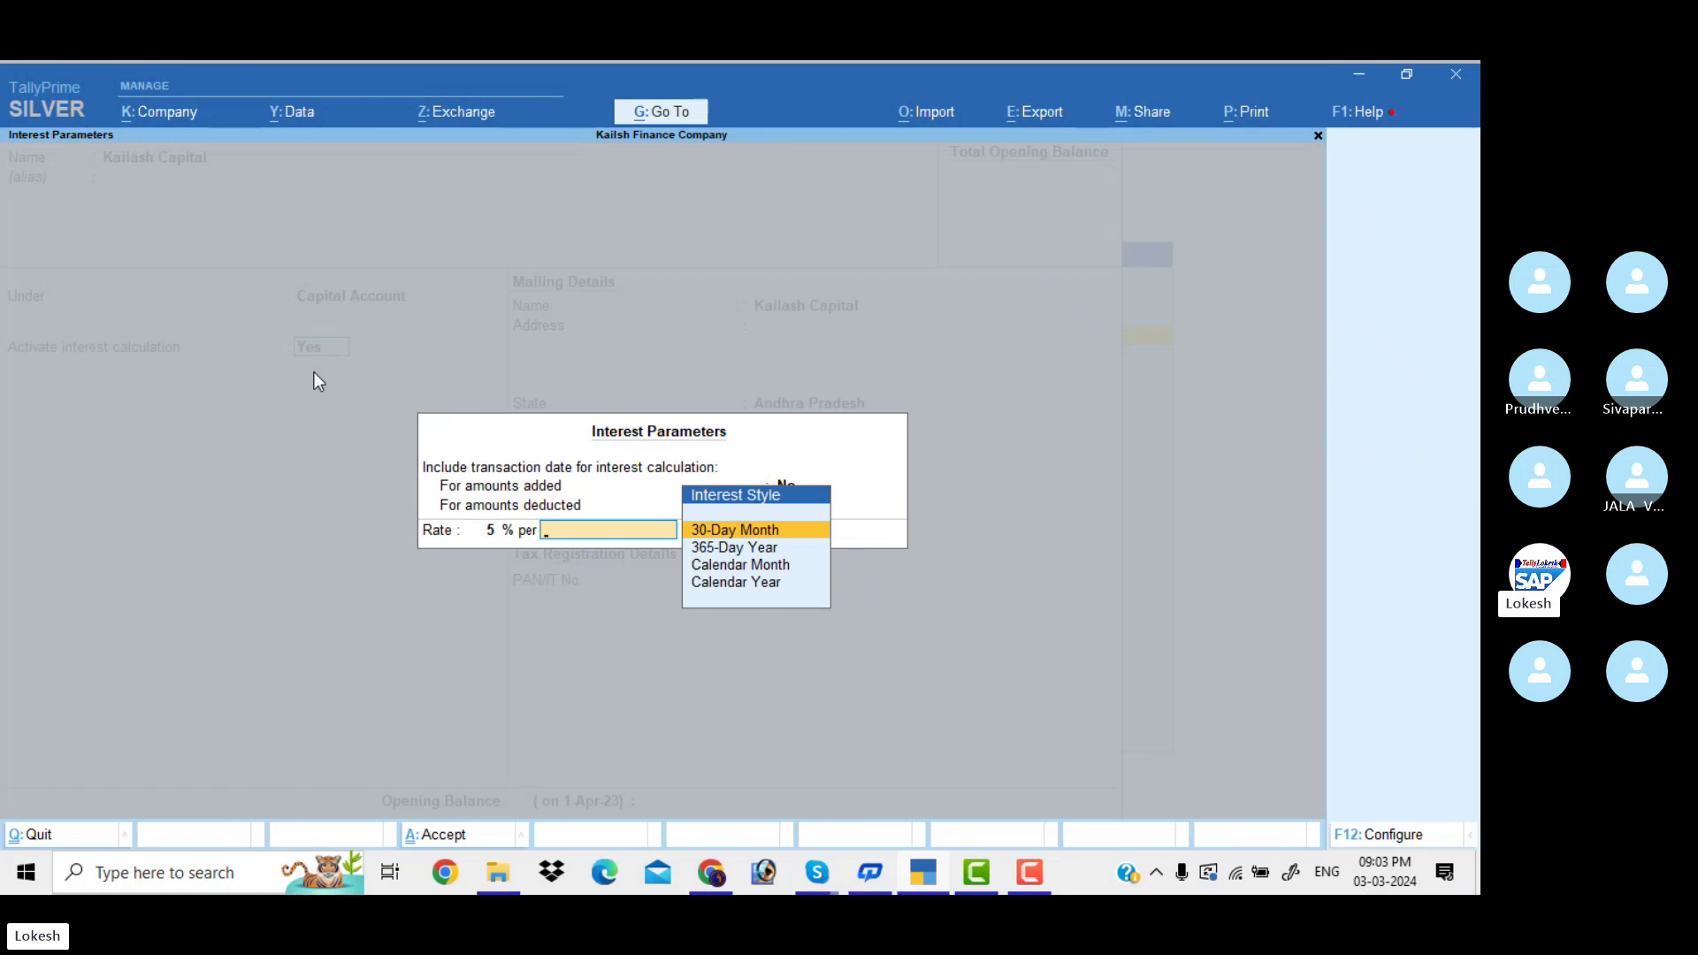
Step: Set the interest style to 365-Day Year and apply the interest to All Balances
key("Down")
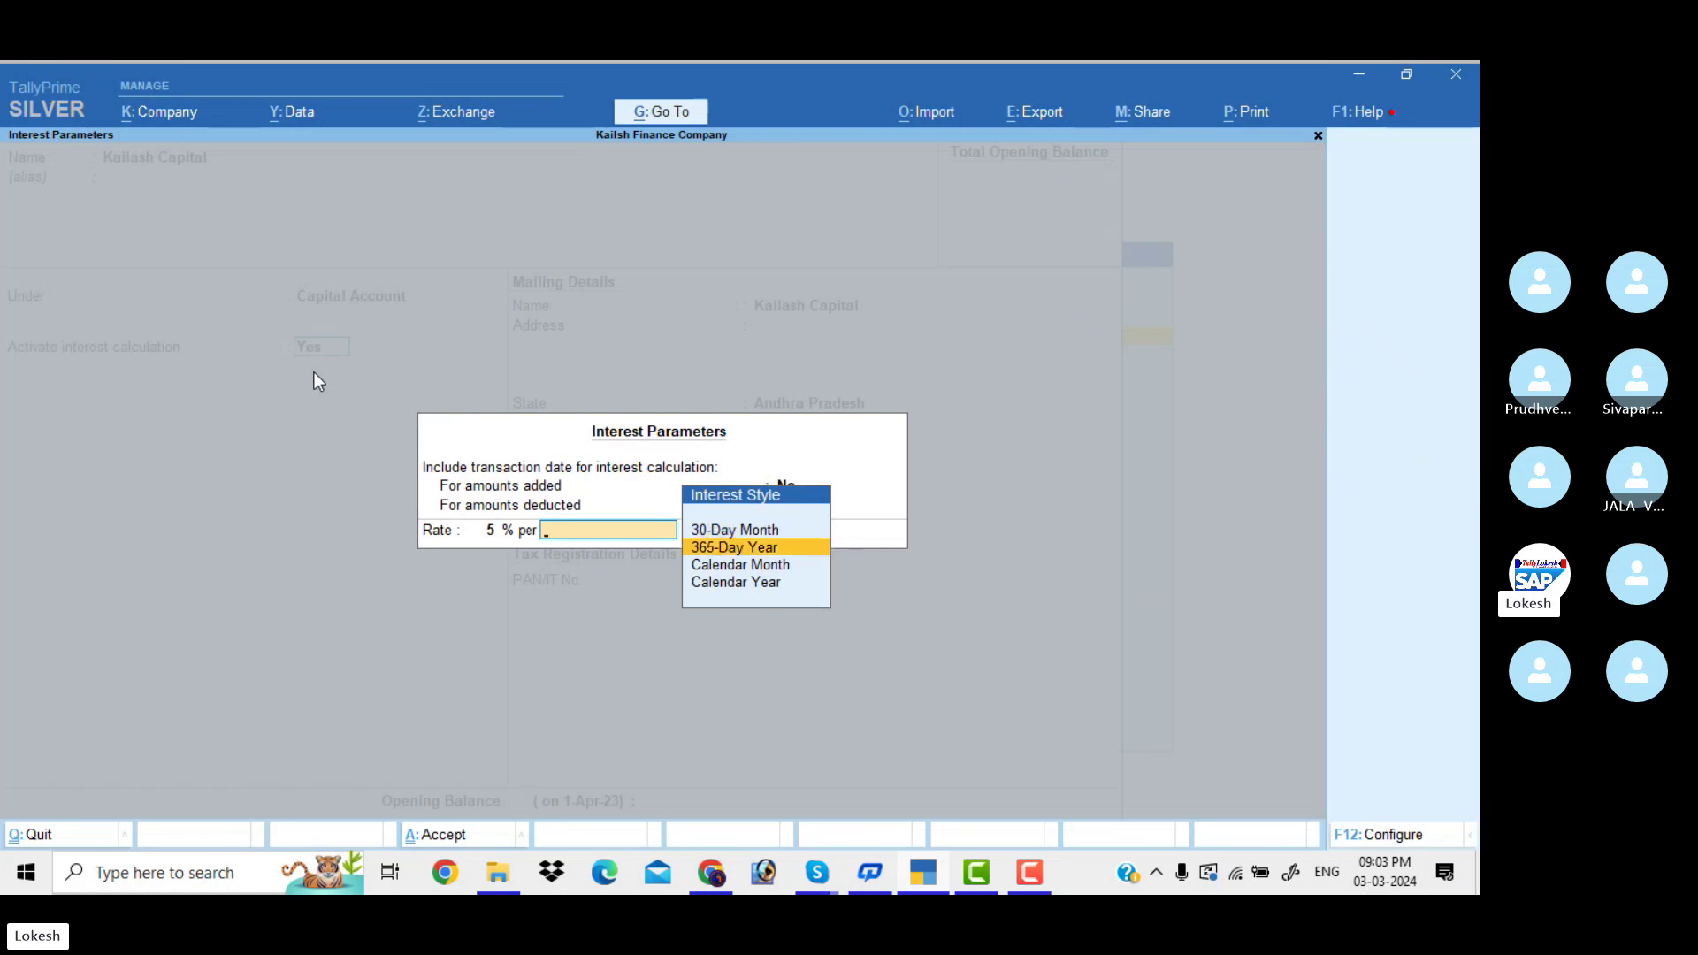
key("Down")
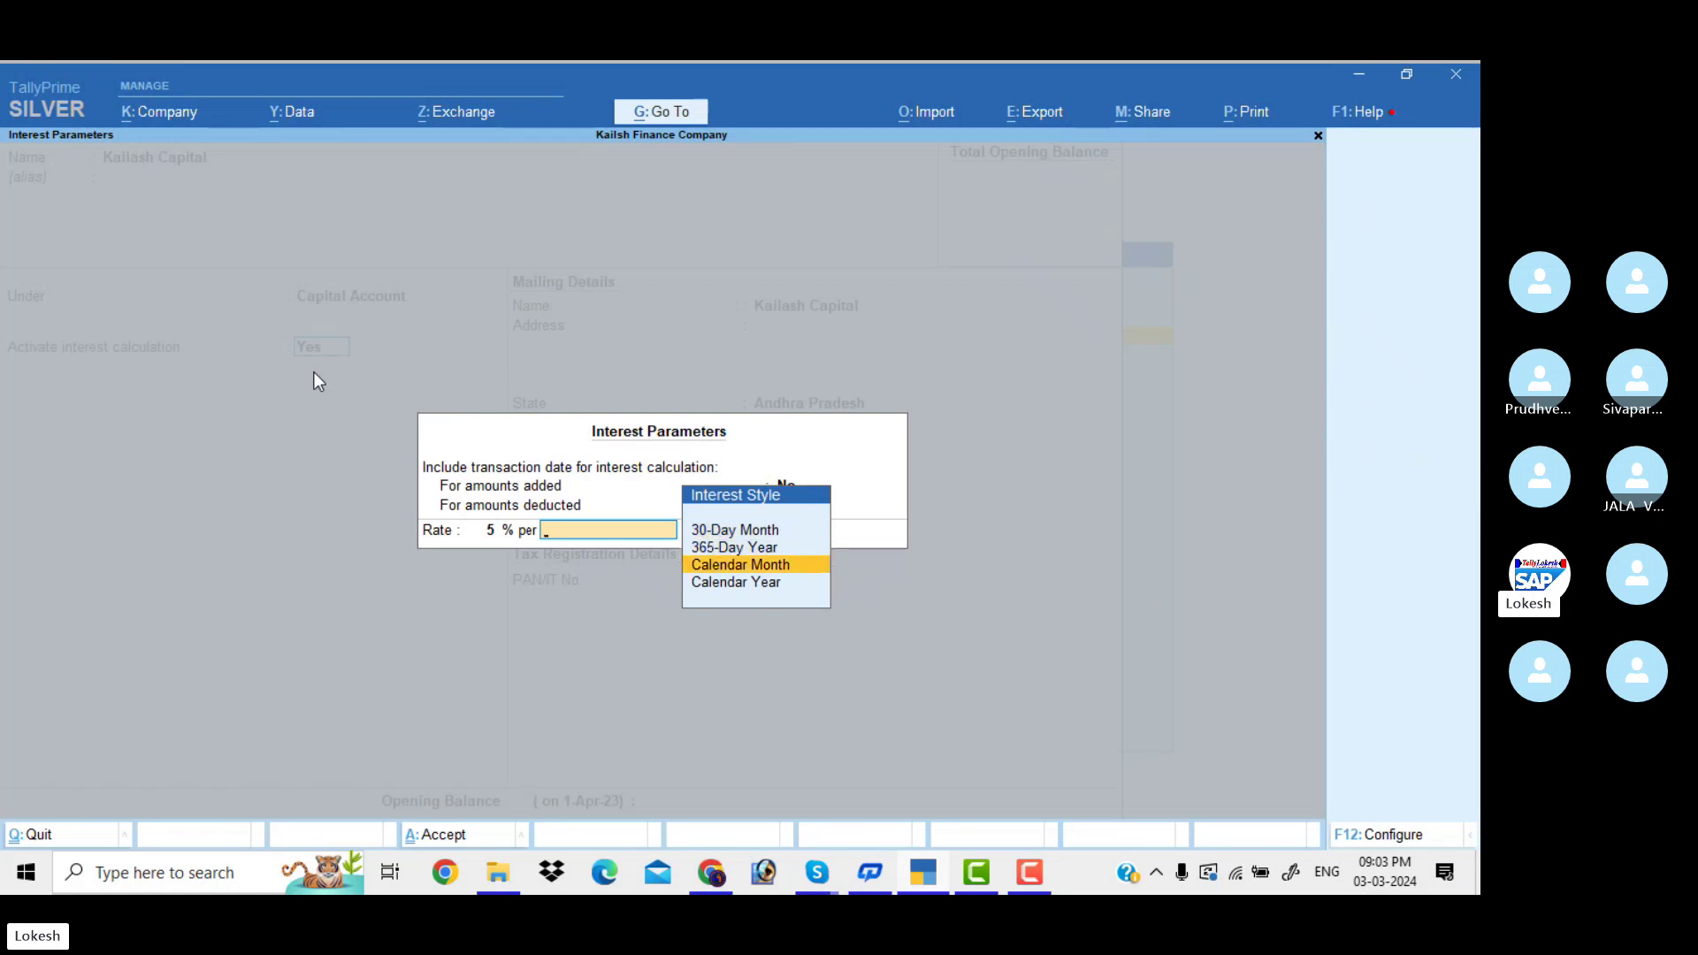
key("Down")
key("Up")
key("Up")
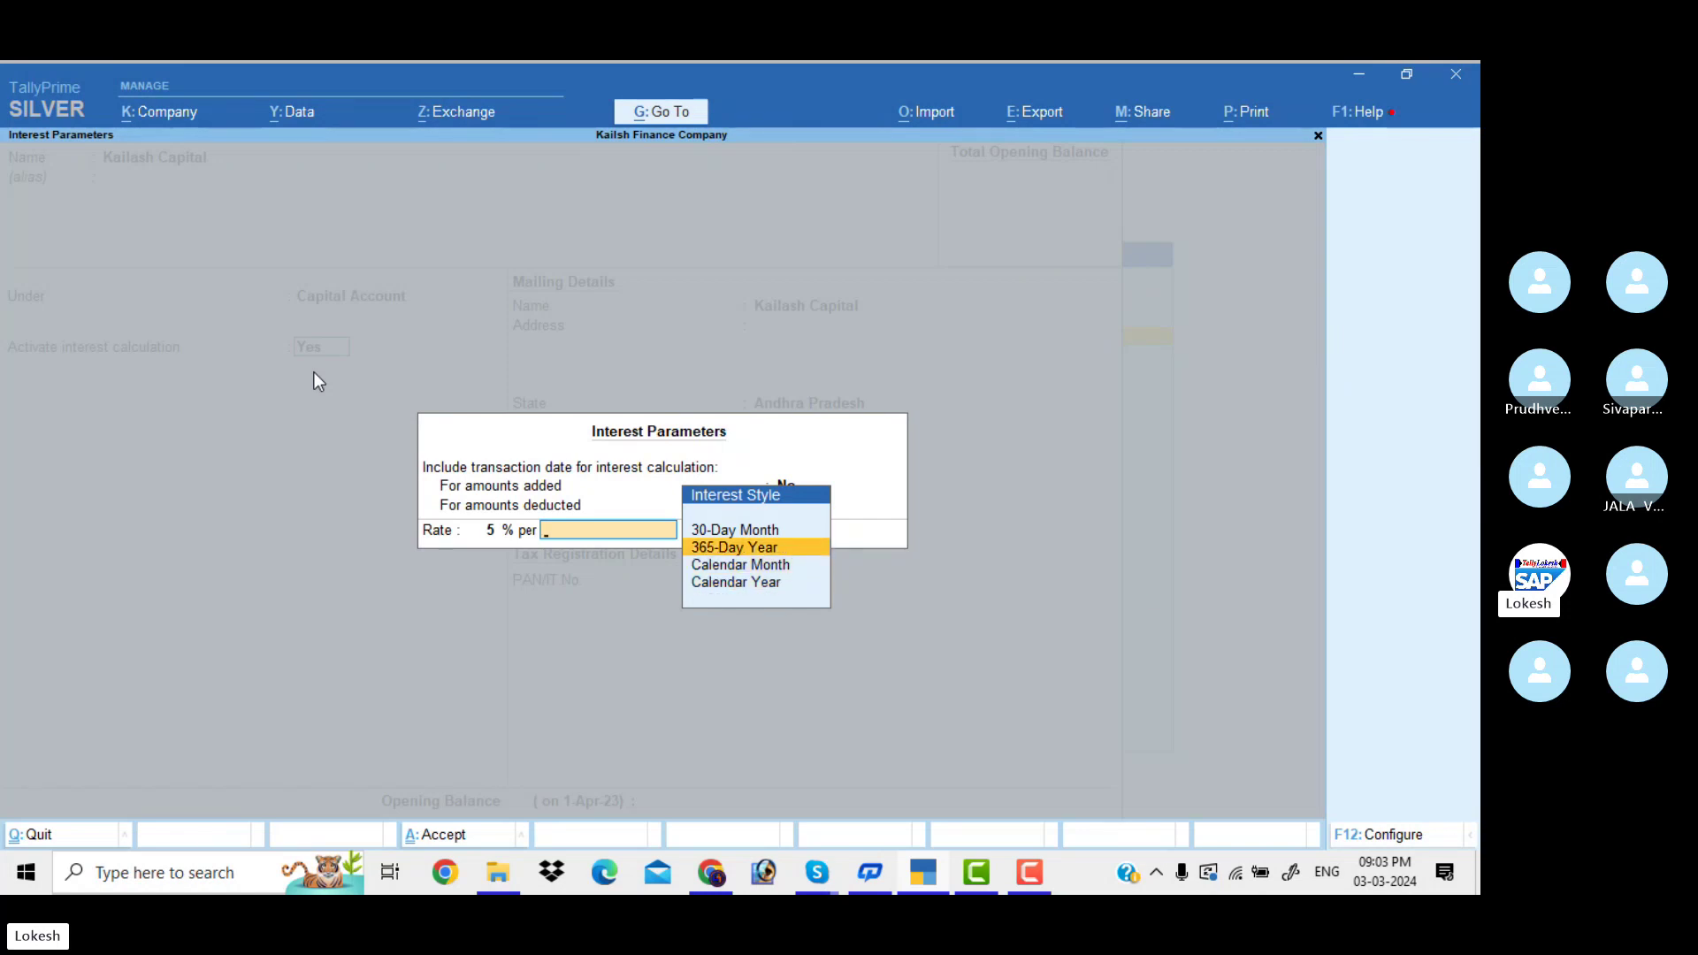
key("Return")
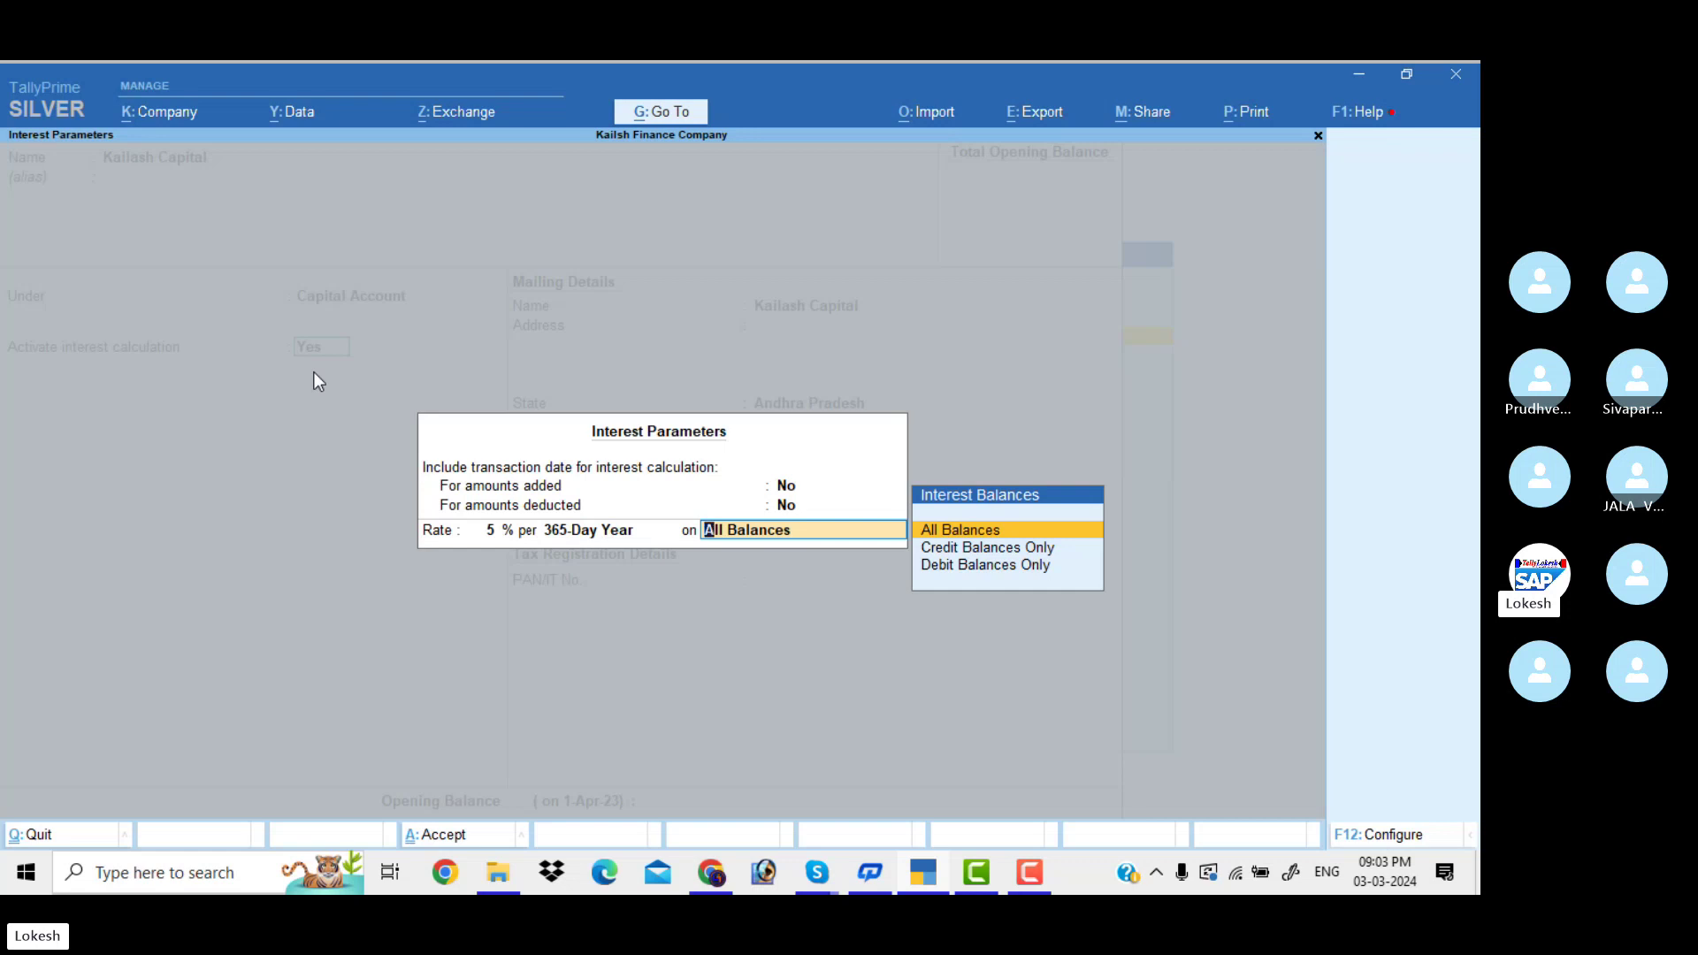
key("Down")
key("Up")
key("Return")
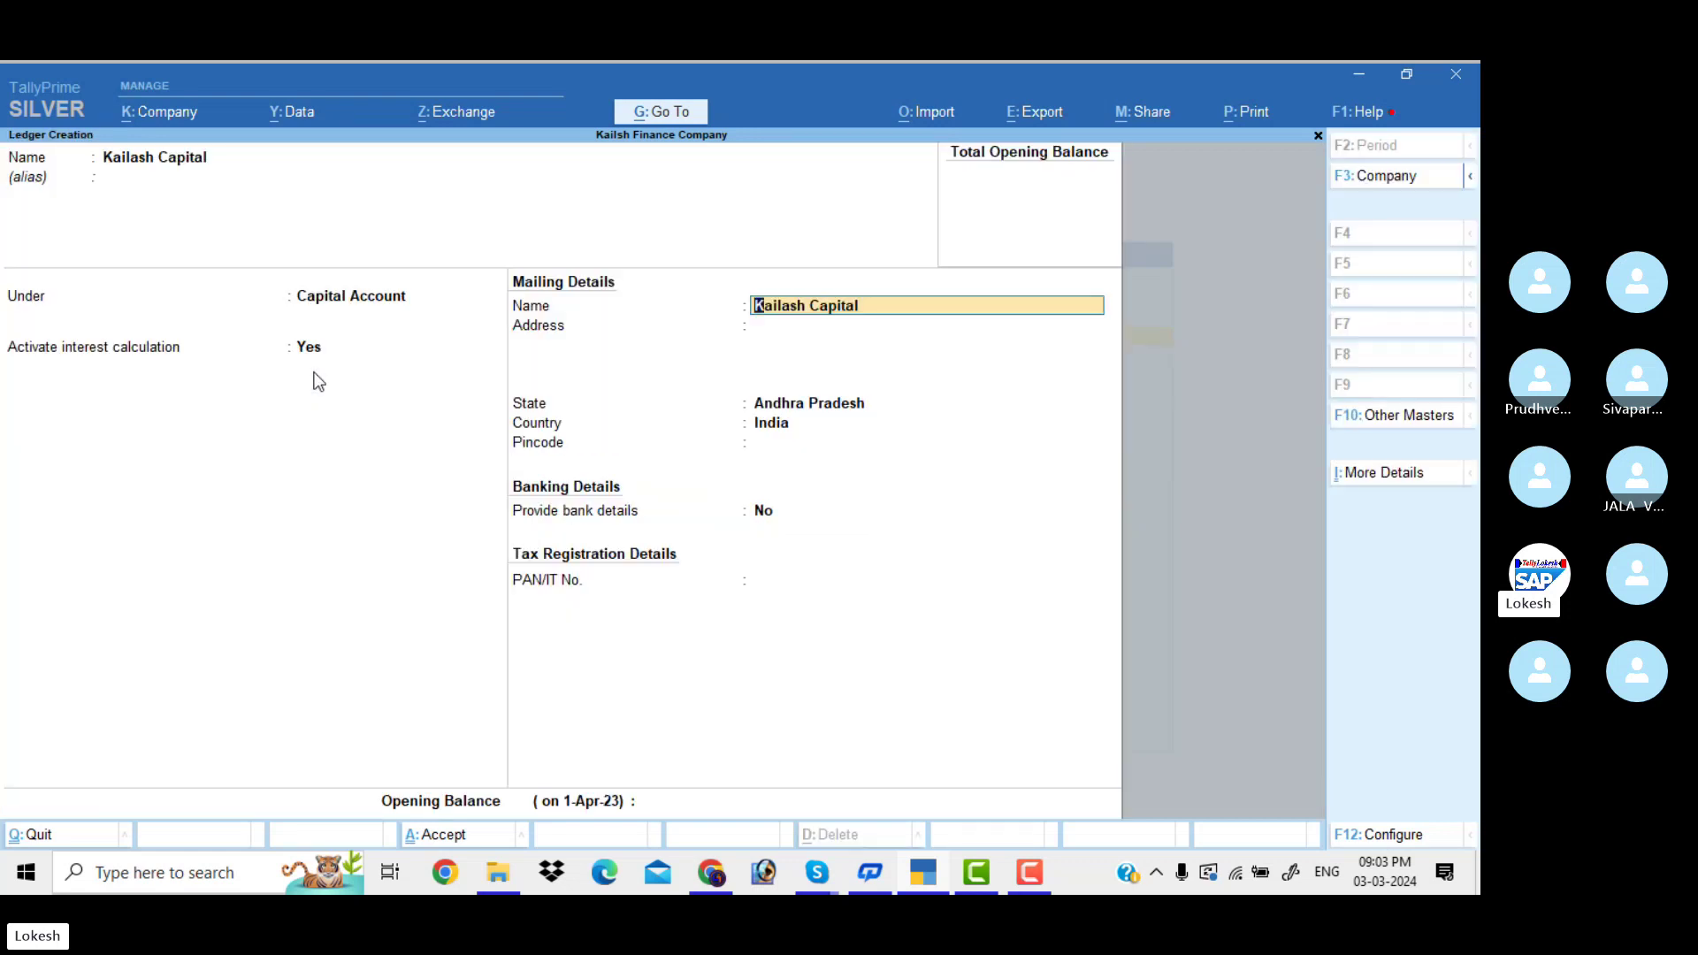
Step: Keep the default mailing, banking and tax details with no opening balance, and save the capital ledger
key("Return")
key("Return")
key("Return")
key("Return")
key("Return")
key("Return")
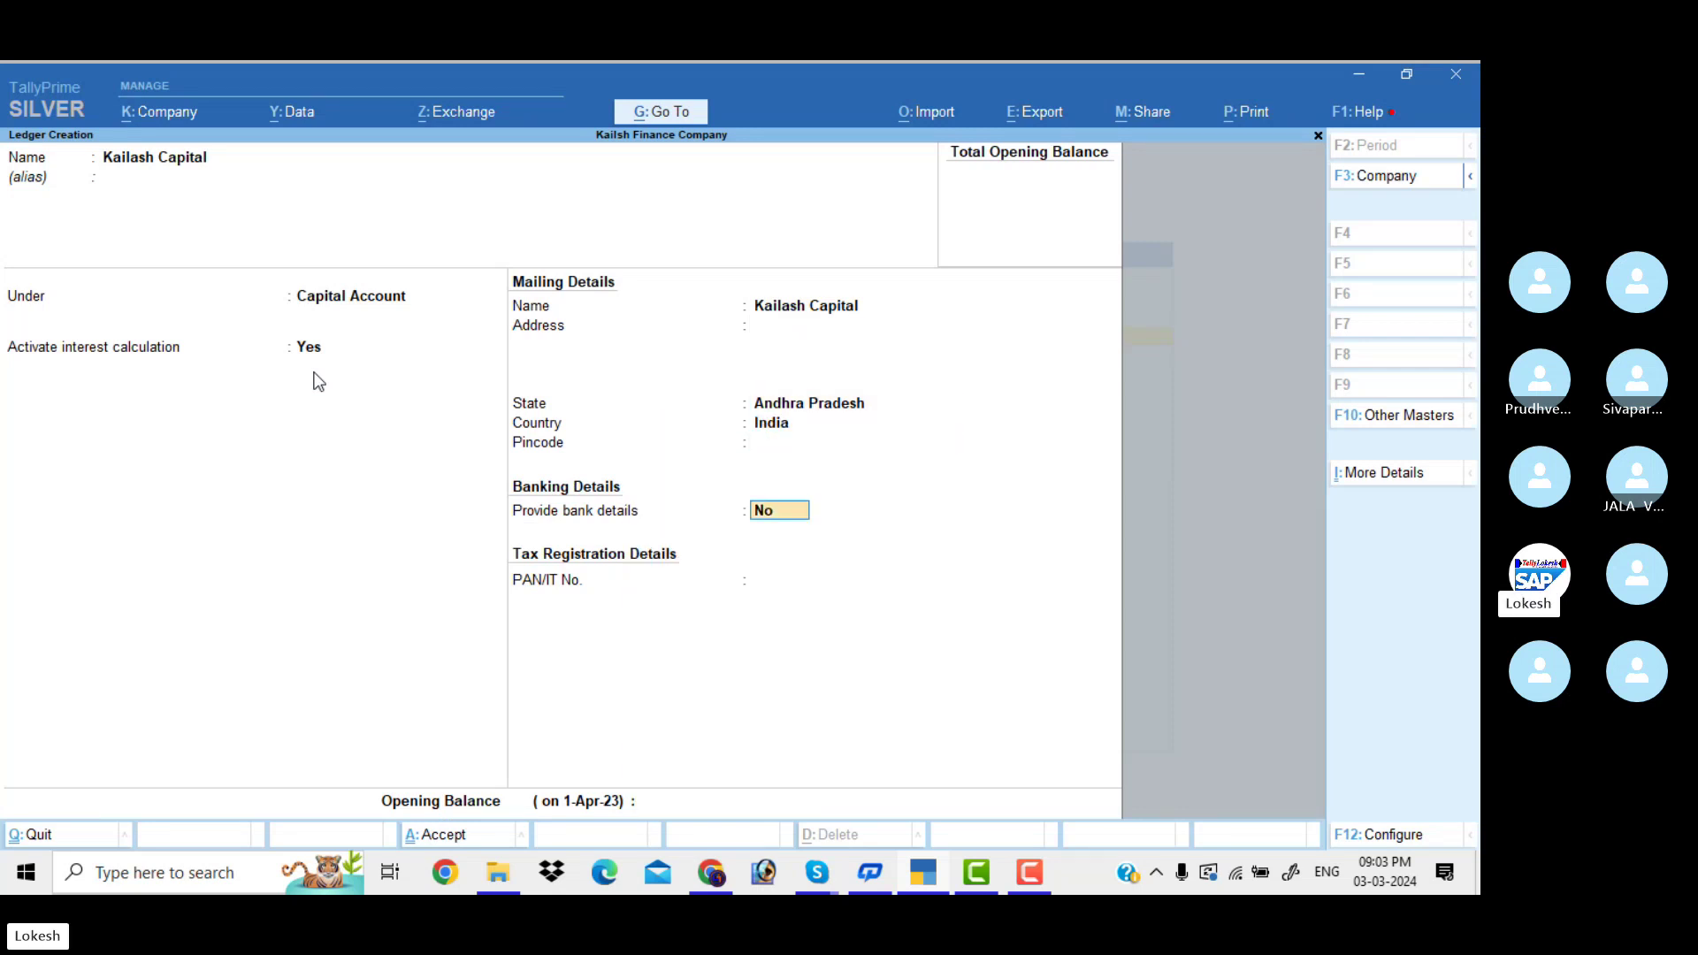
key("Return")
key("Return")
key("Return")
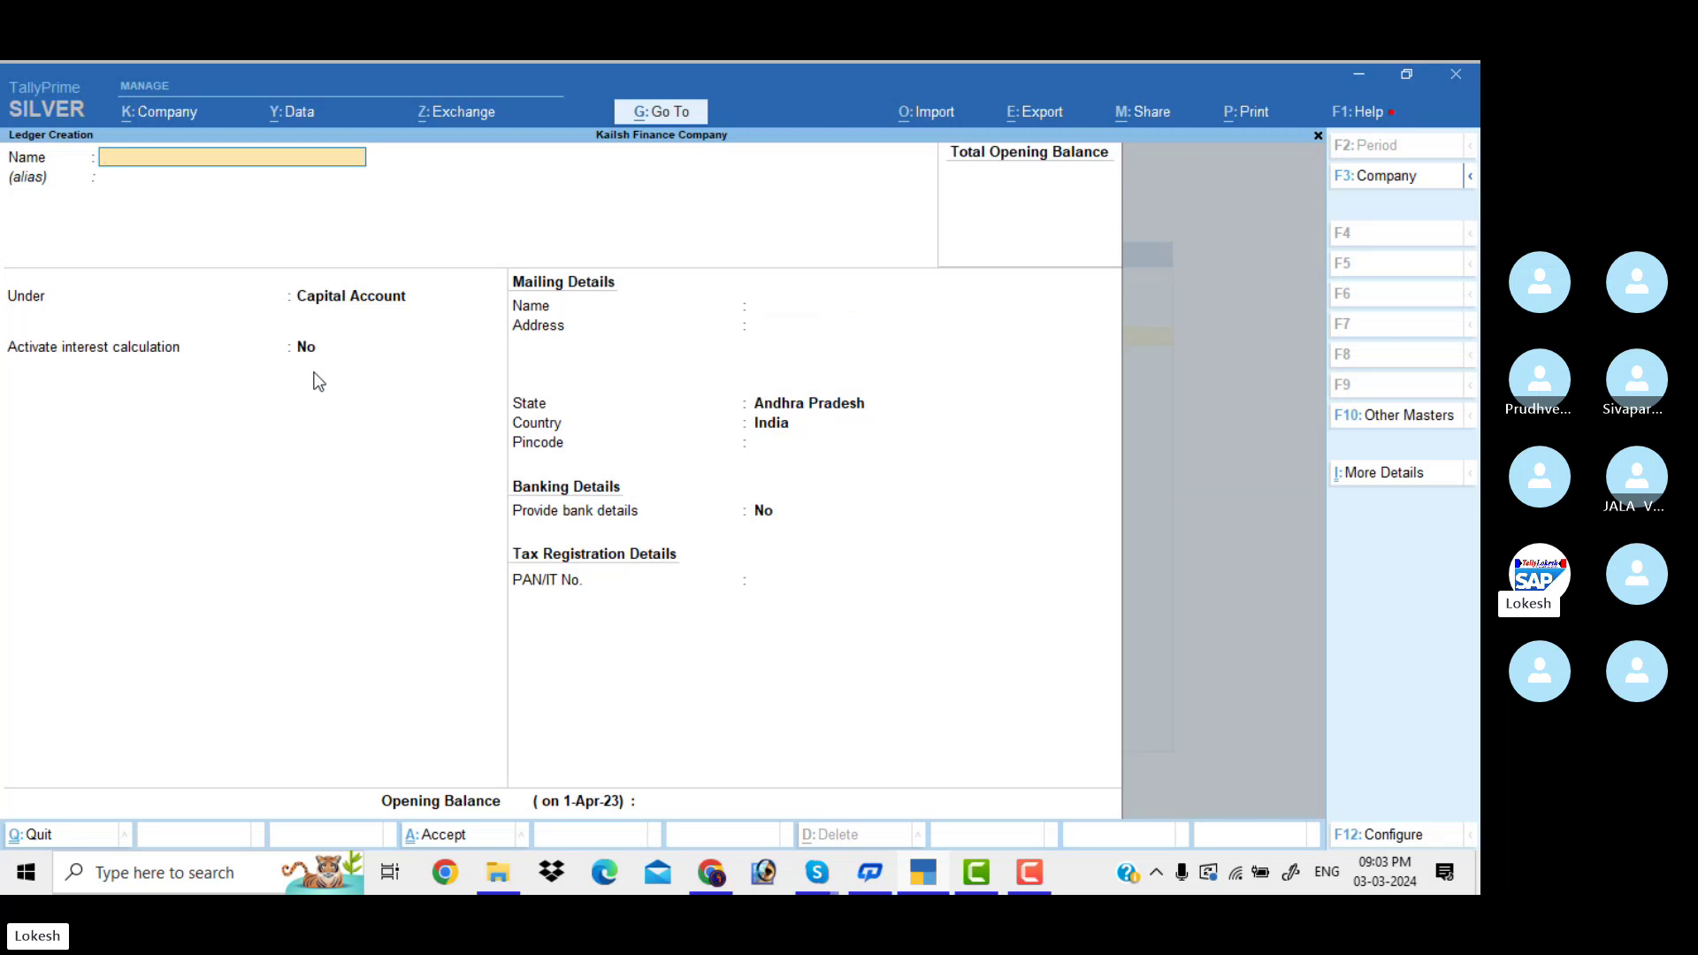
Step: Start a second ledger under Capital Account, named with the other owner's first name followed by "Capital"
type("Divya Capital")
key("Return")
key("Return")
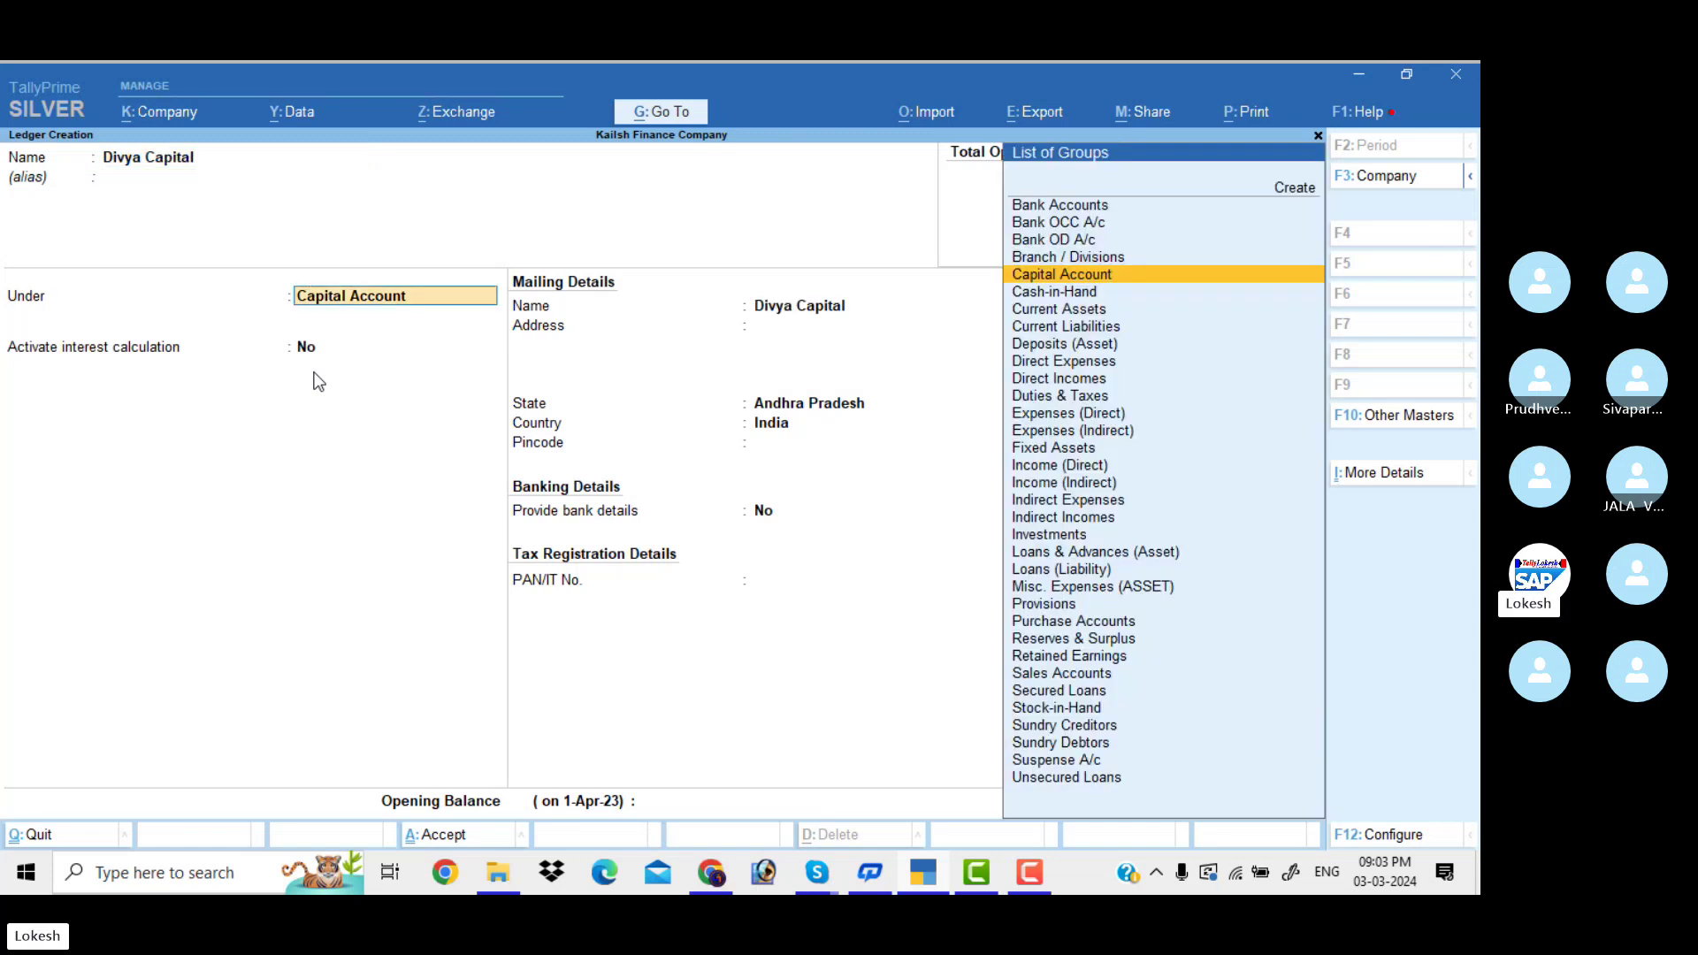
key("Return")
Step: Activate interest calculation for the second capital ledger with transaction dates not included, and set the interest rate to 10%
type("y")
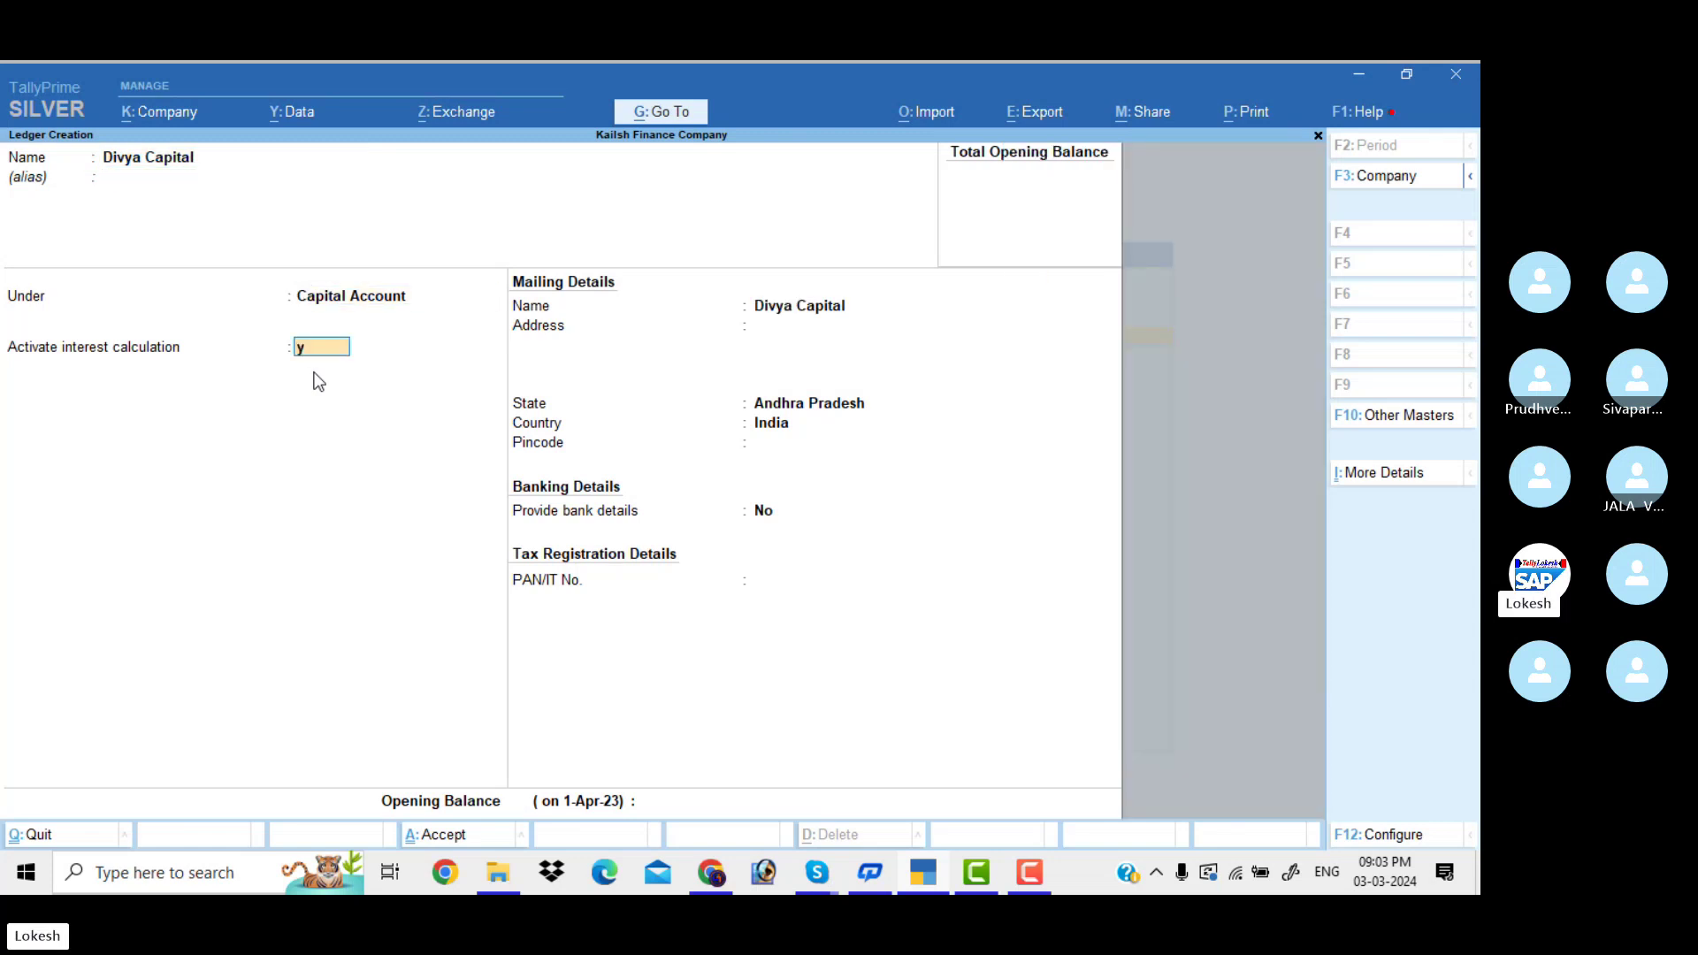
key("Return")
key("Return")
key("Return")
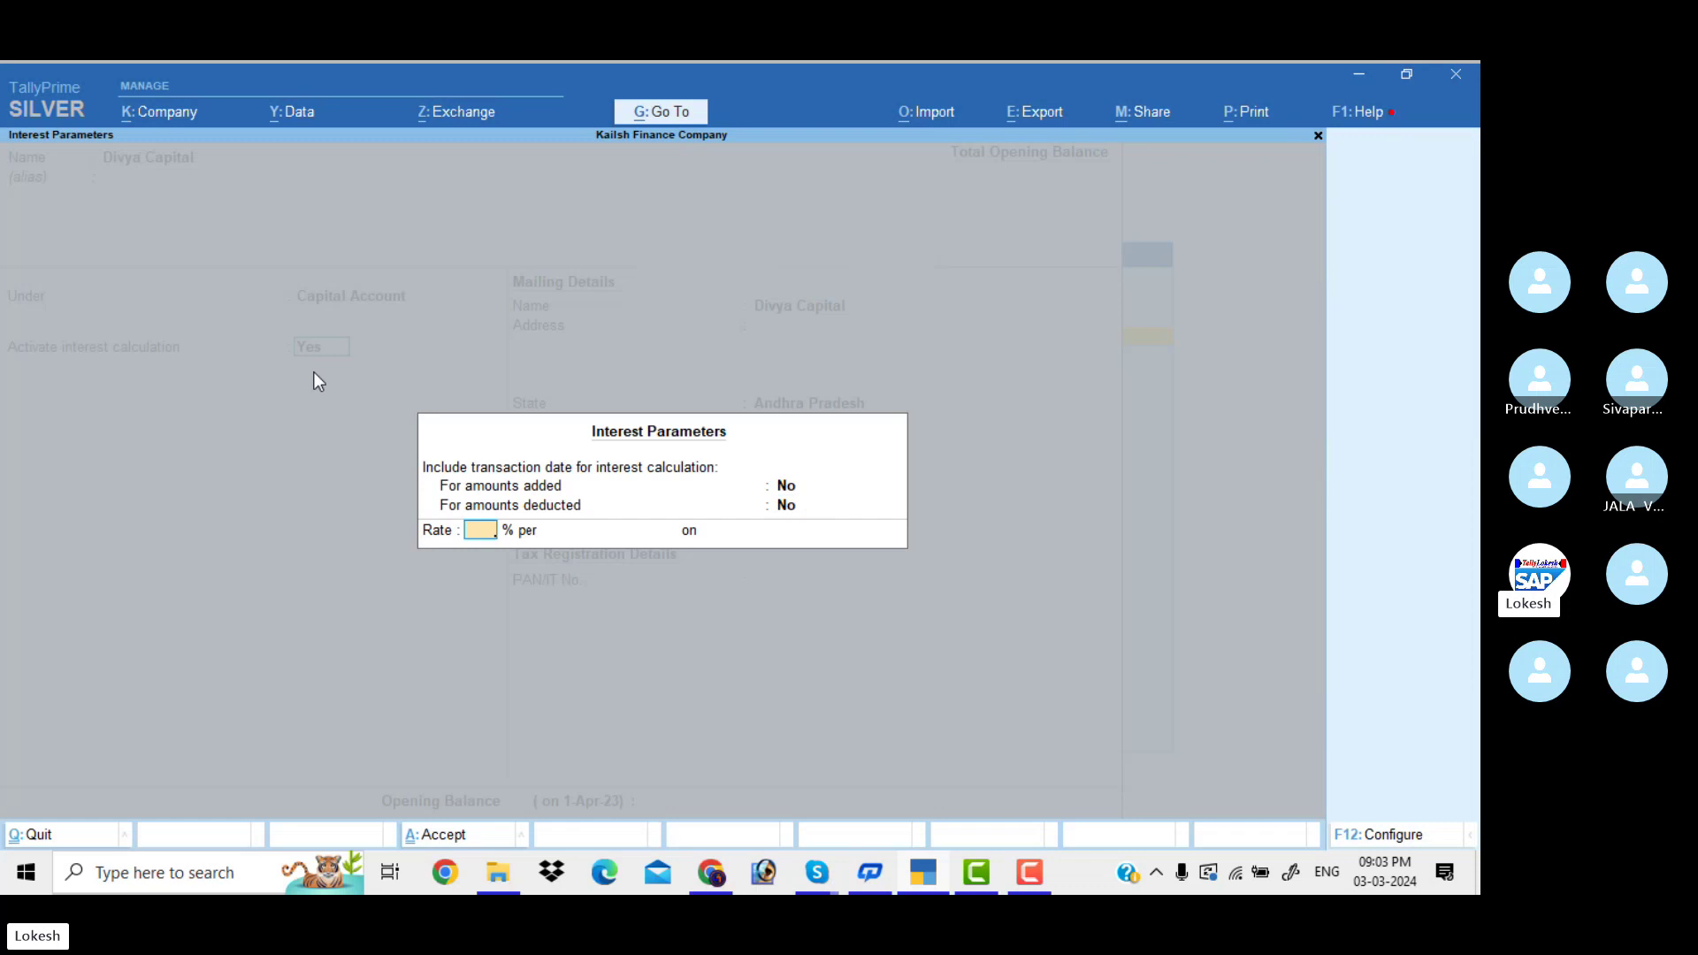
type("10")
key("Return")
Step: Set the second capital ledger's interest style to 365-Day Year, keeping the default balance basis, and accept the interest parameters
key("Down")
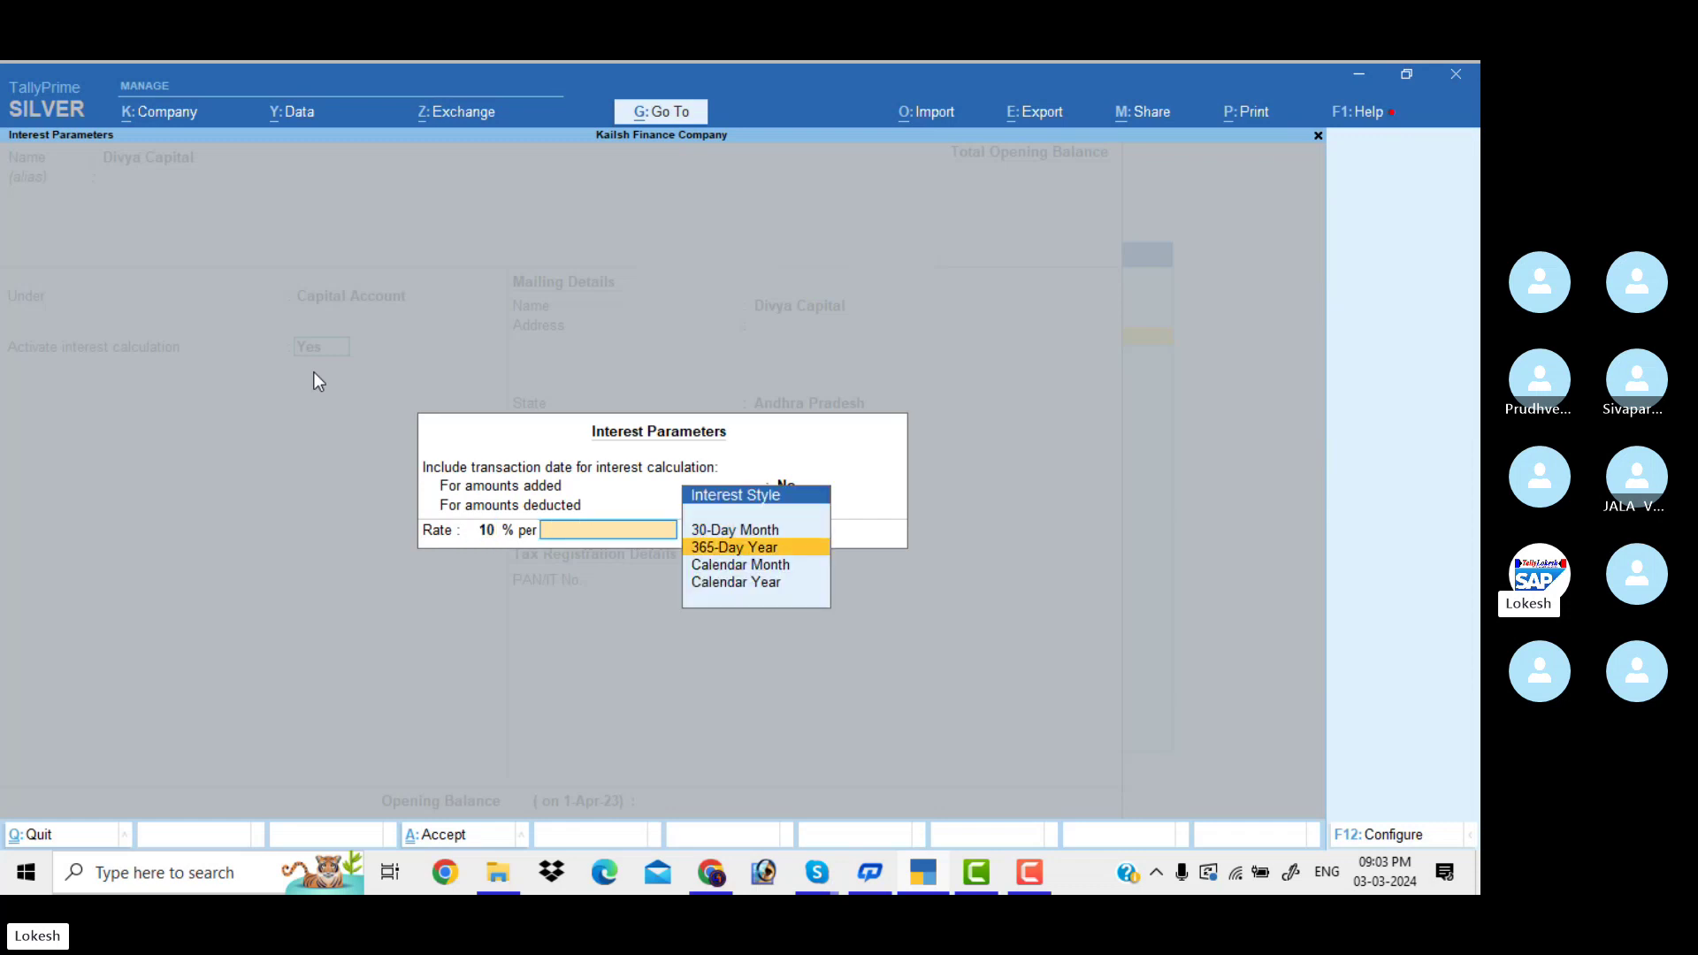
key("Return")
key("Return")
key("Return")
key("Return")
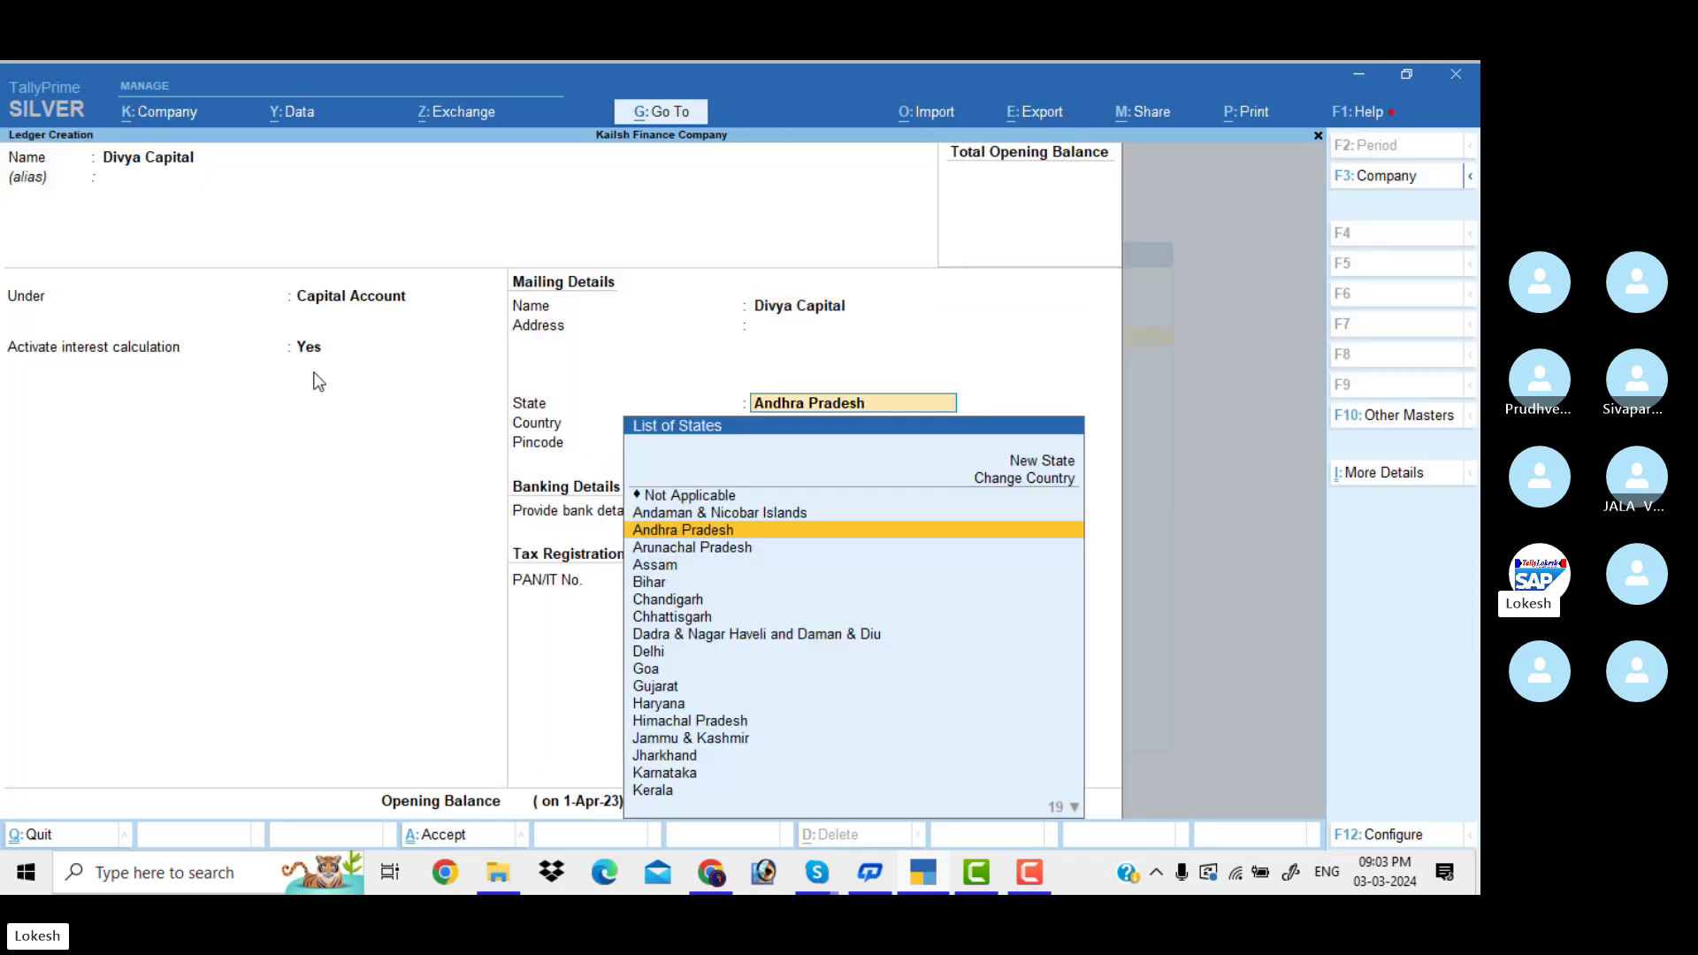
Step: Keep the state as Andhra Pradesh and the remaining default details with no opening balance, and save the second capital ledger
key("Return")
key("Return")
key("Return")
key("Return")
key("Return")
key("Return")
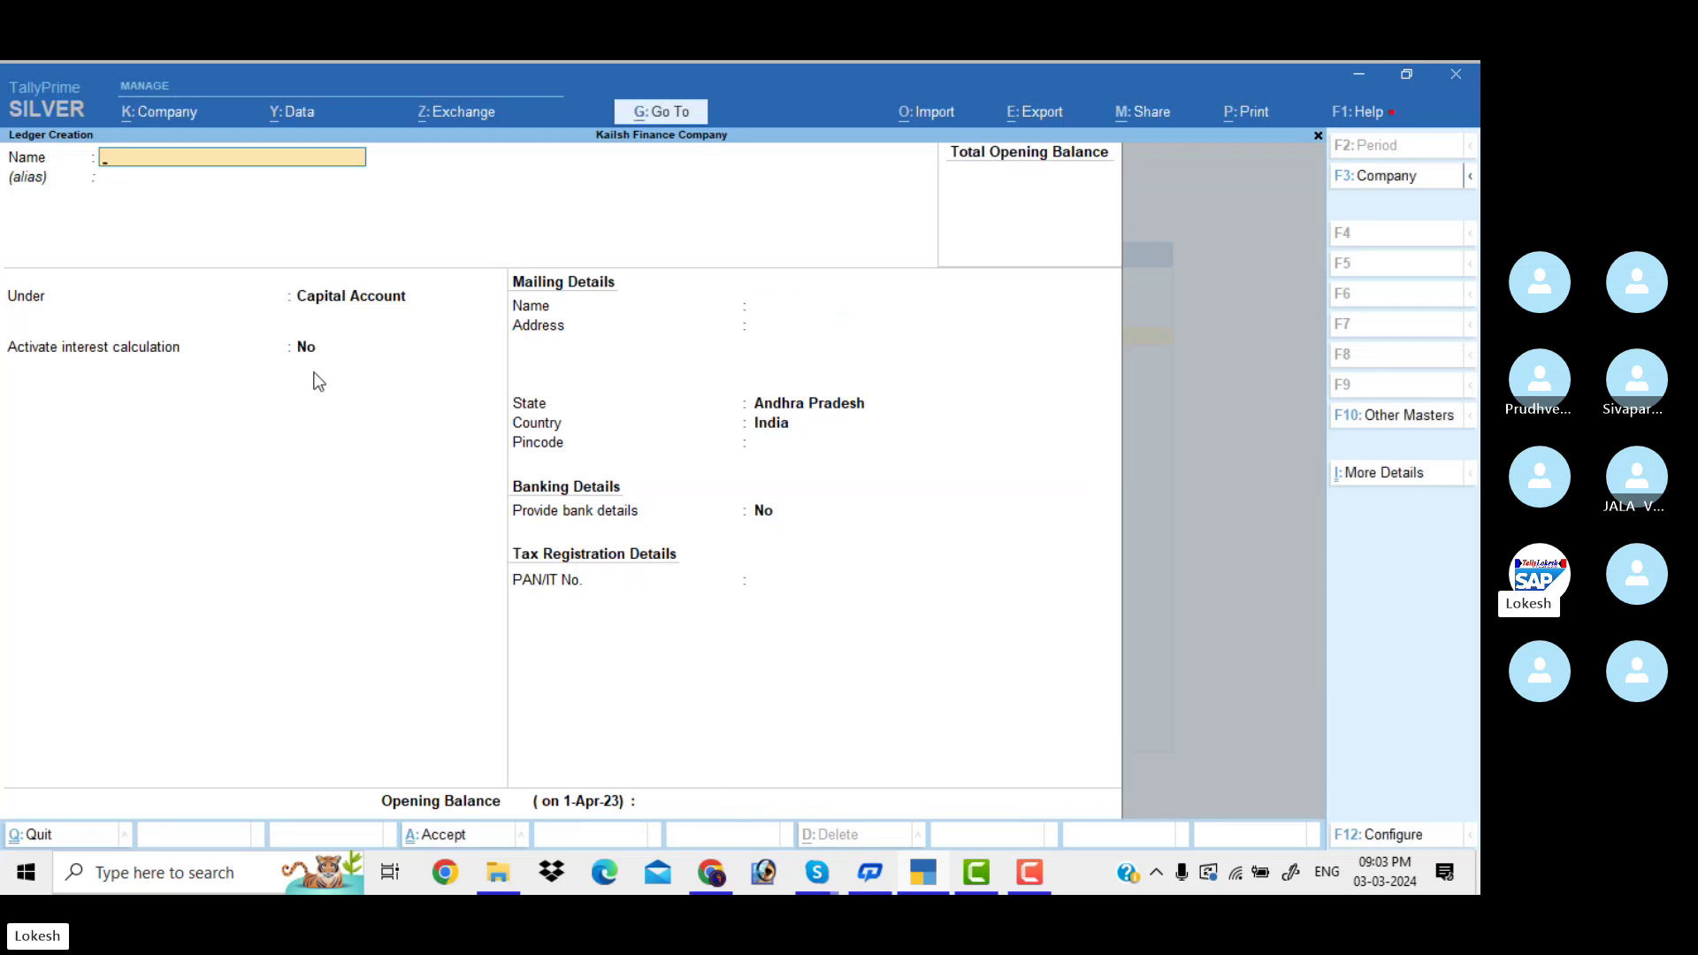
Step: Create a Rent ledger under Indirect Expenses with interest calculation off and no opening balance, and save it
type("Rent")
key("Return")
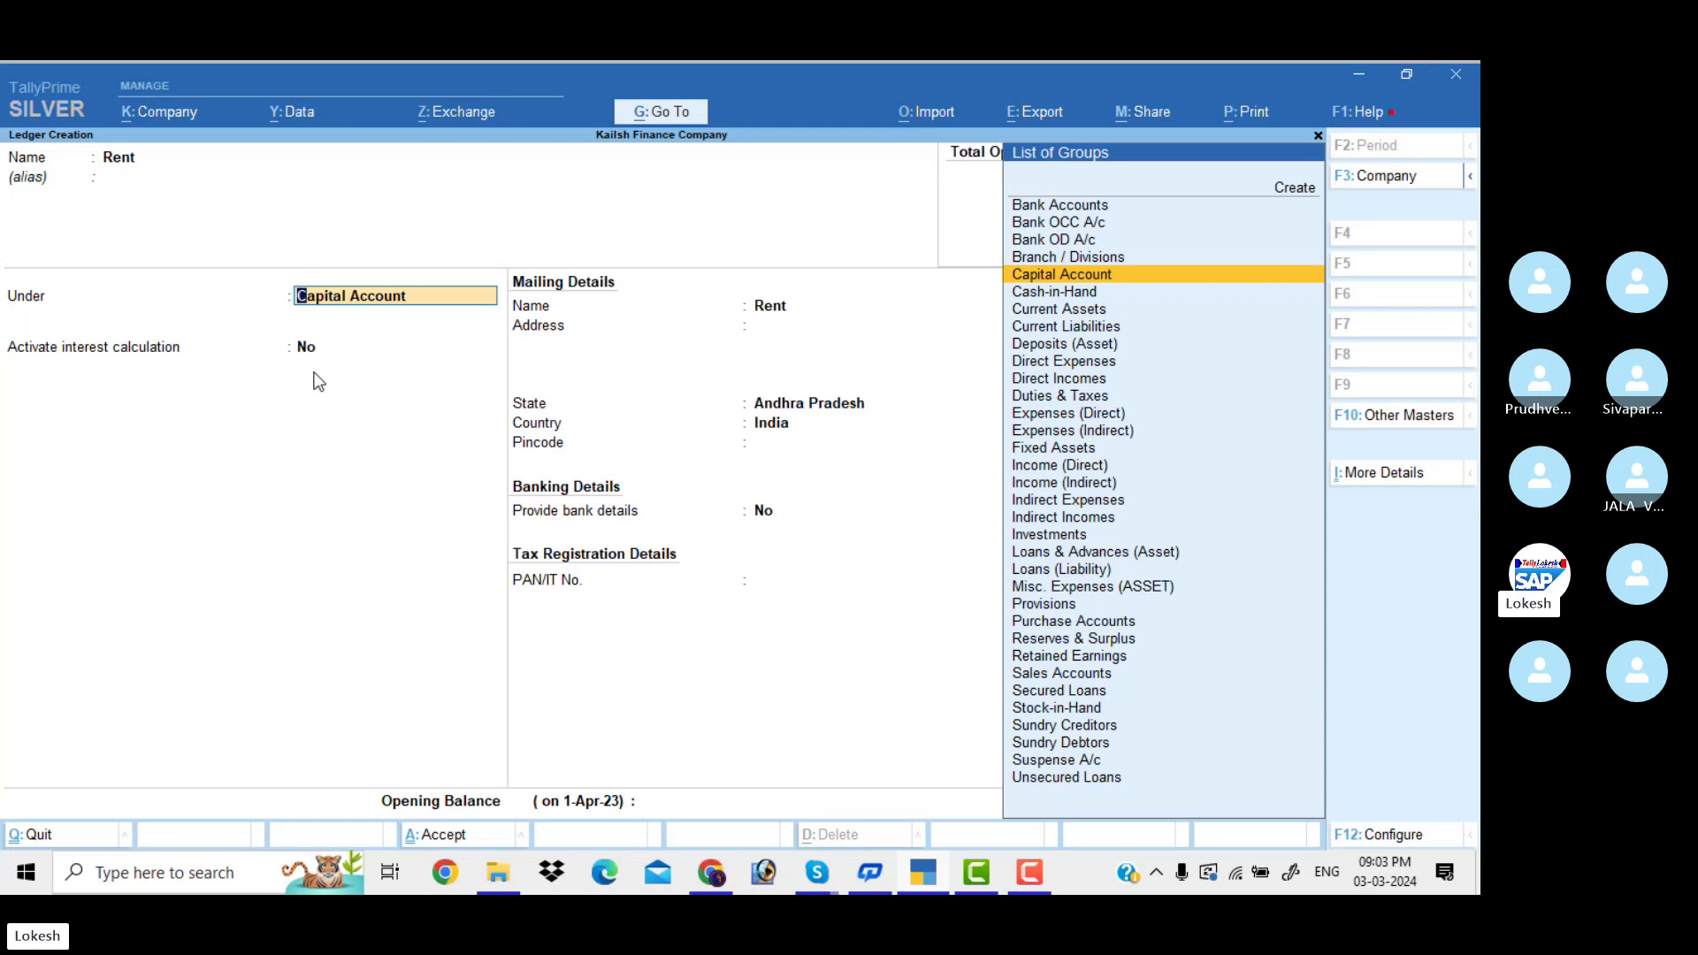
type("O")
key("BackSpace")
type("Ind")
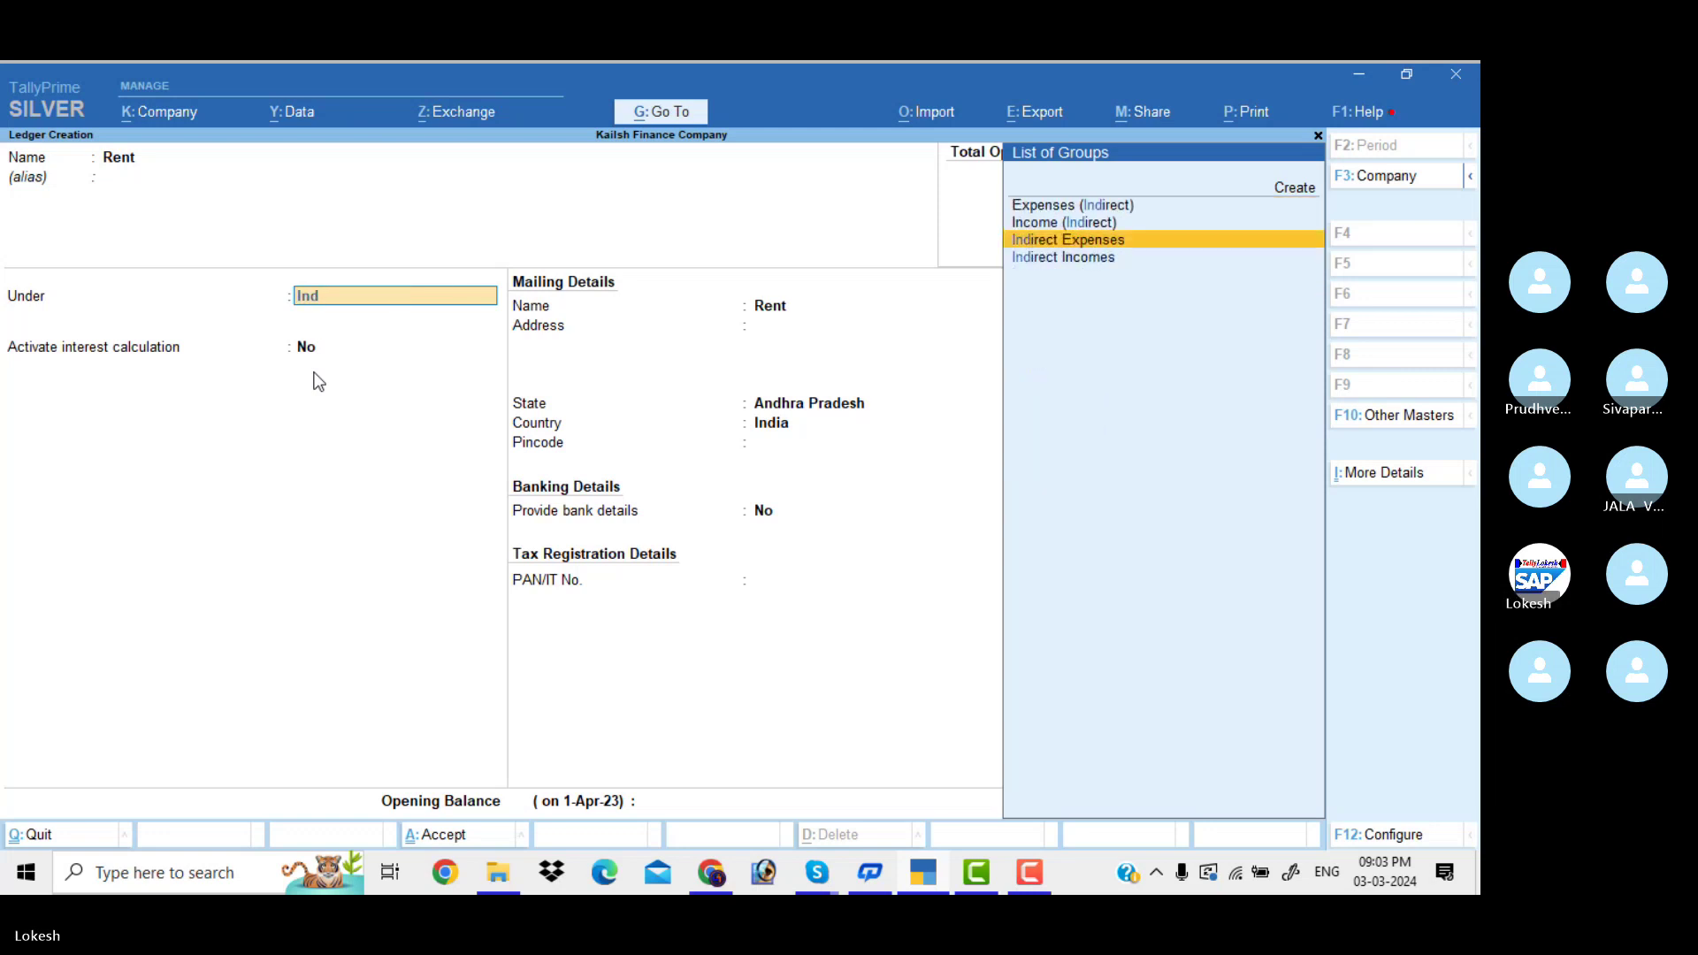
key("Return")
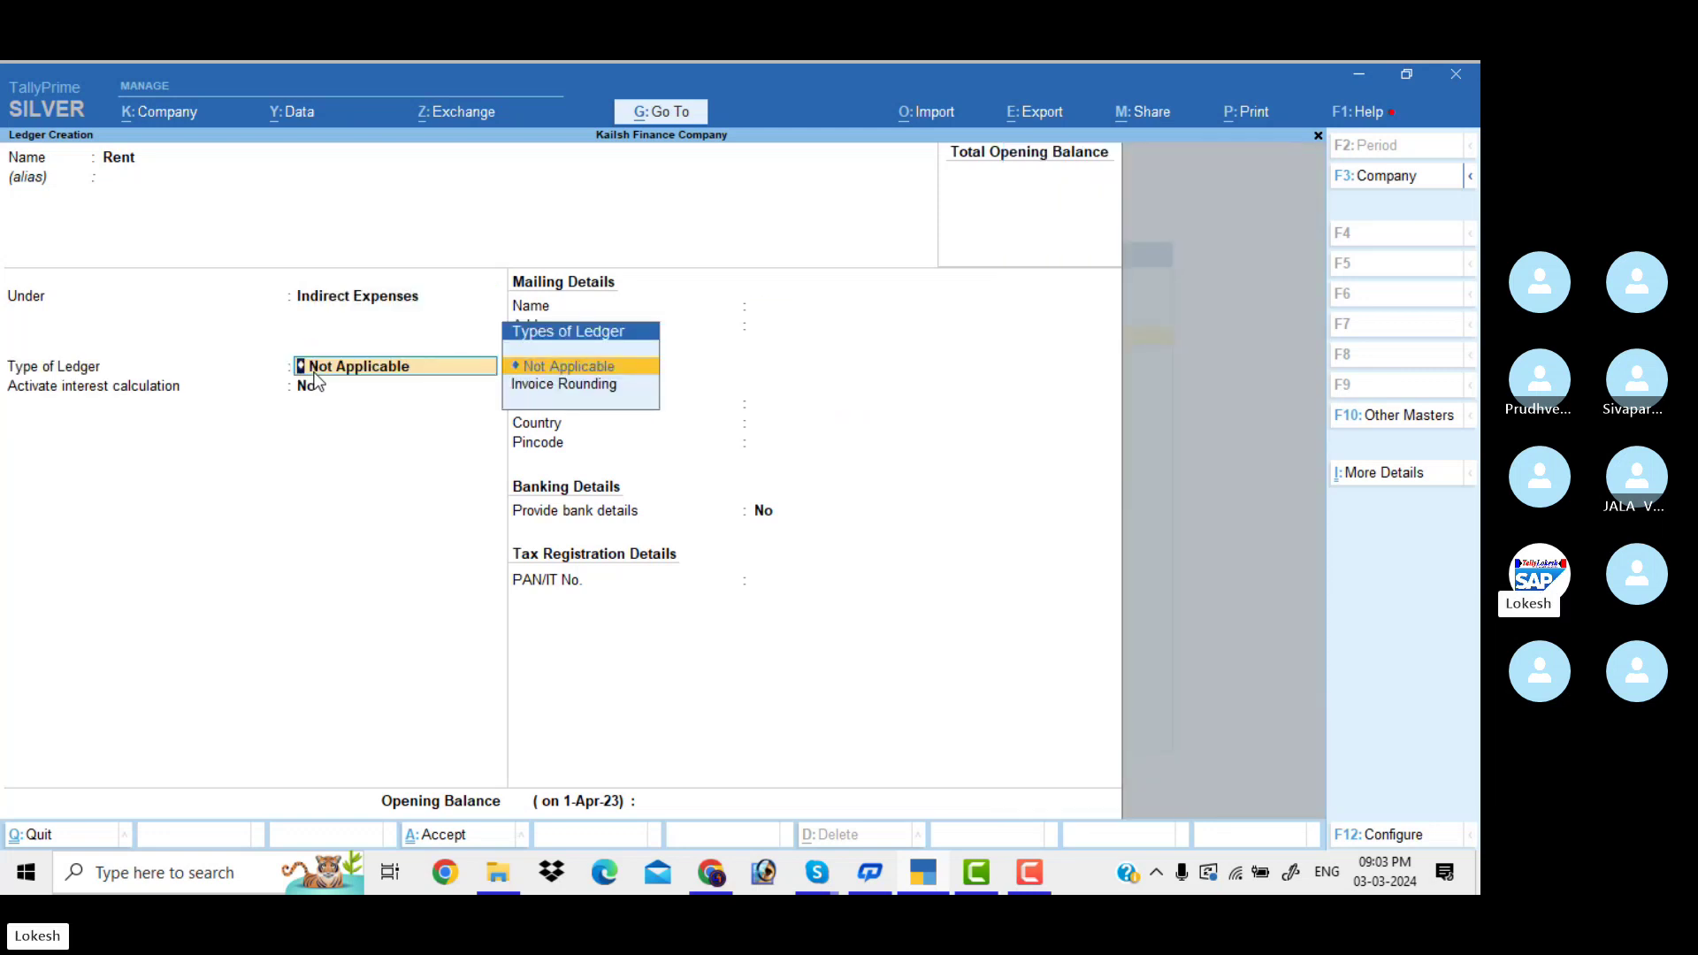
key("Return")
key("Return")
key("Return")
key("Return")
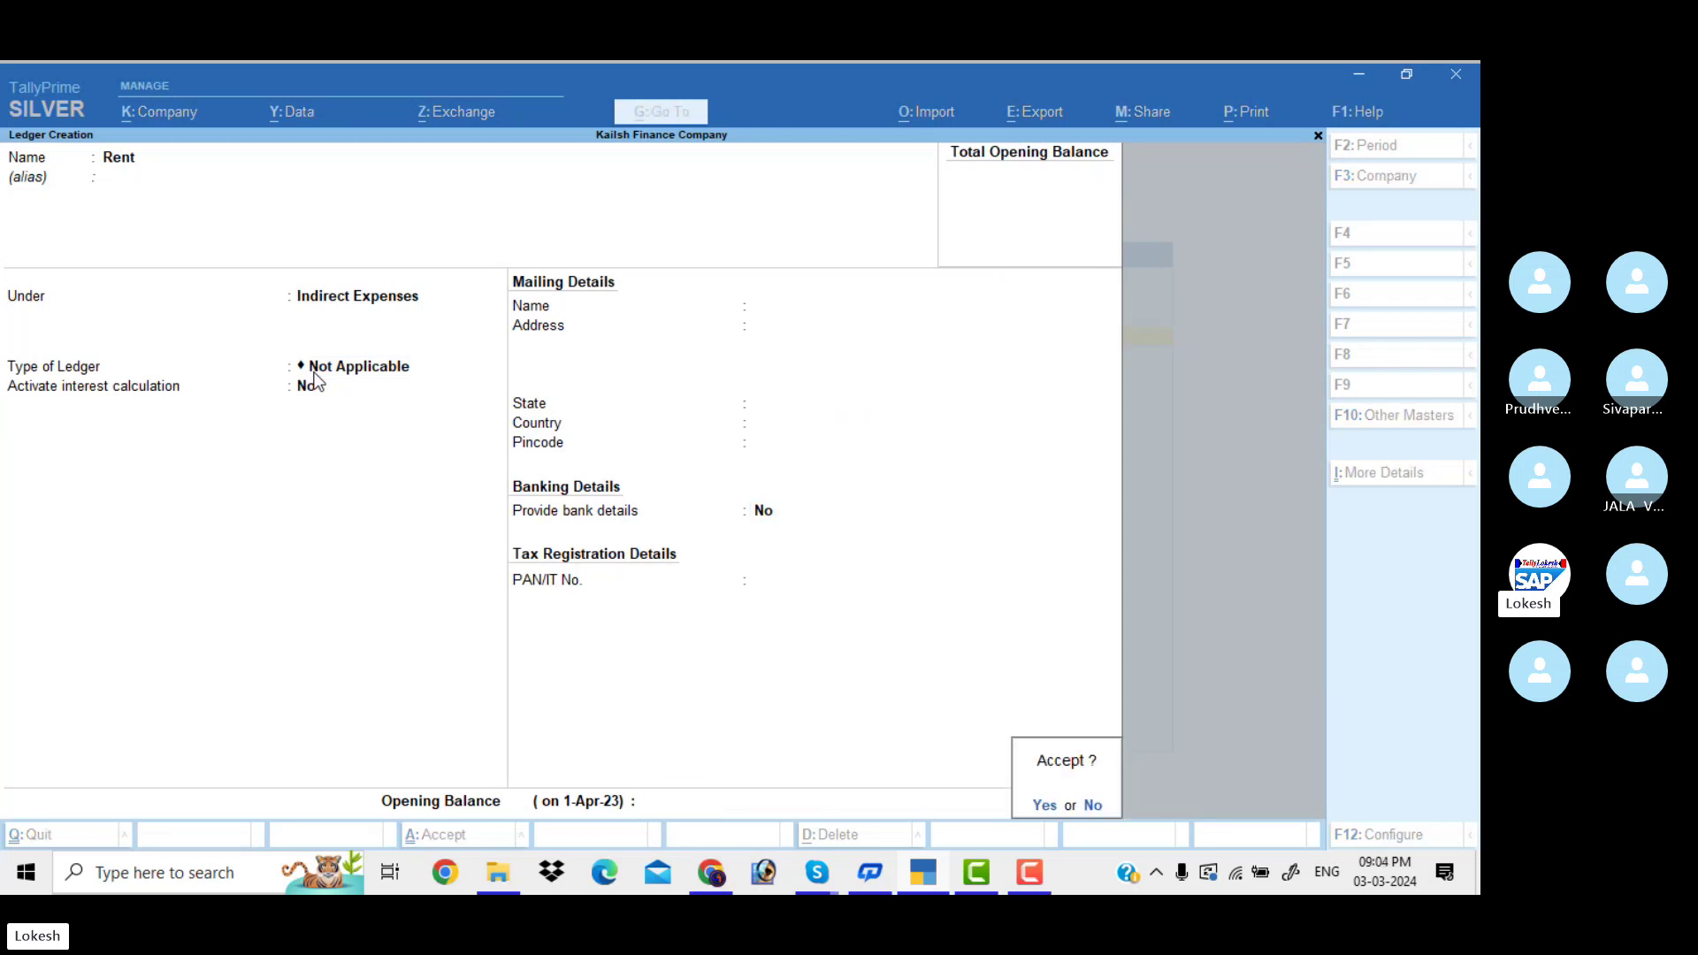
key("Return")
Step: Create an Electricity Bill ledger under Indirect Expenses, keeping the default settings and no opening balance
type("El")
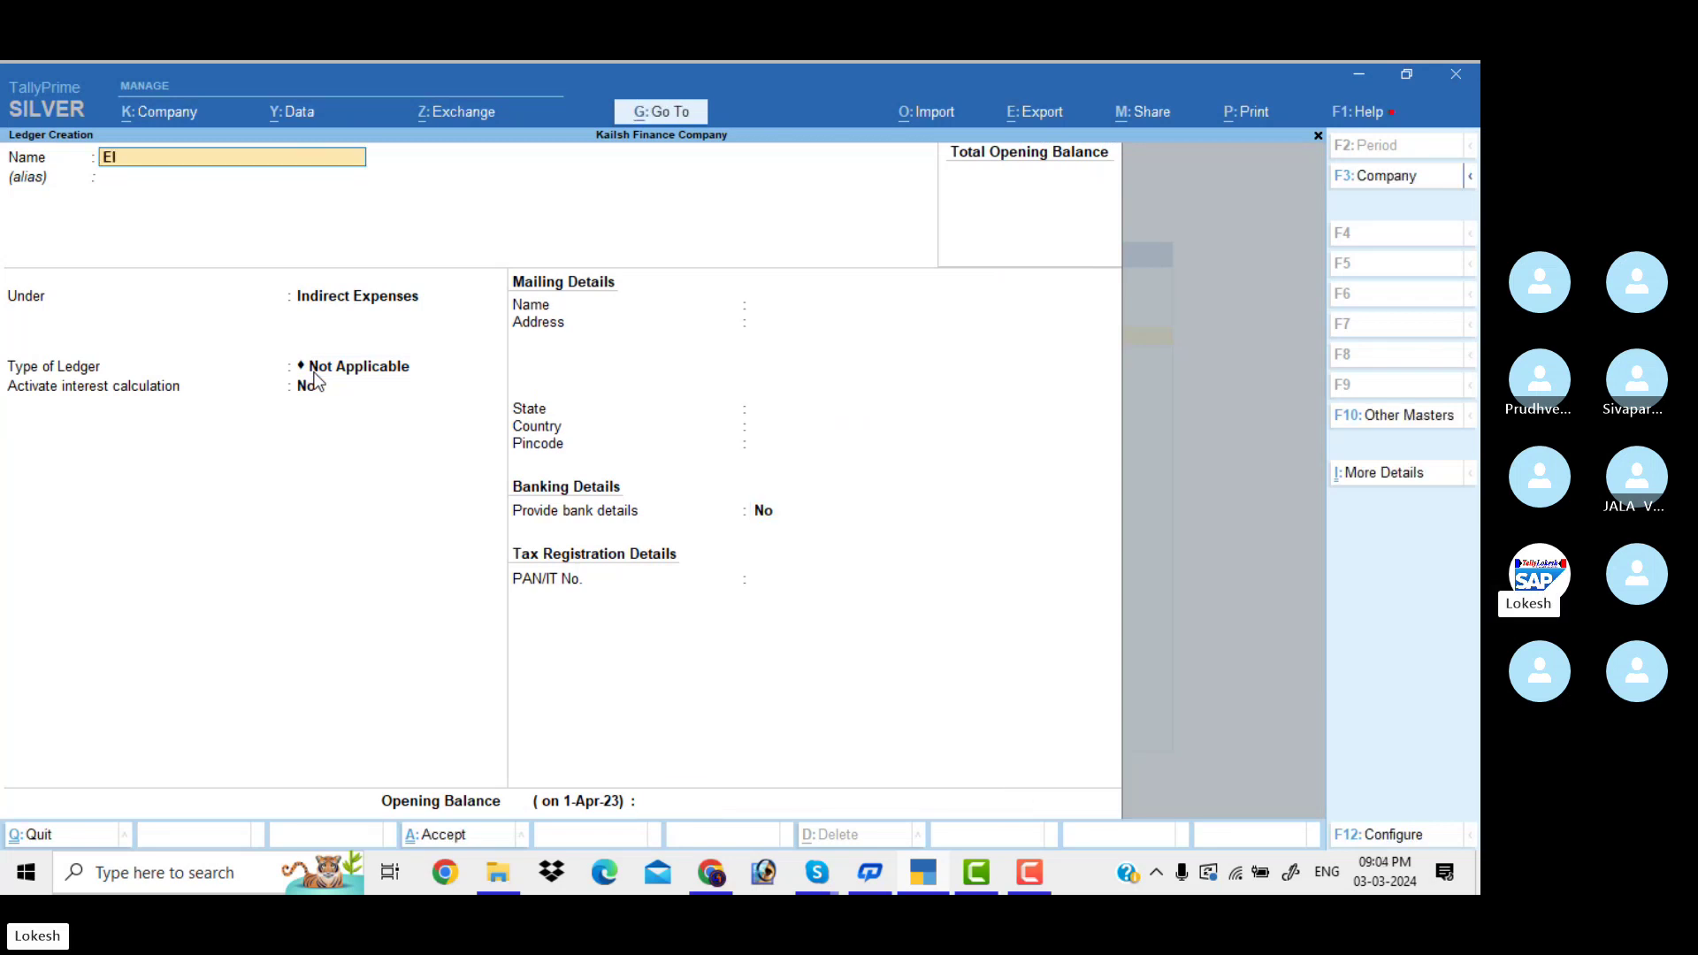
type("ectricity Bill")
key("Return")
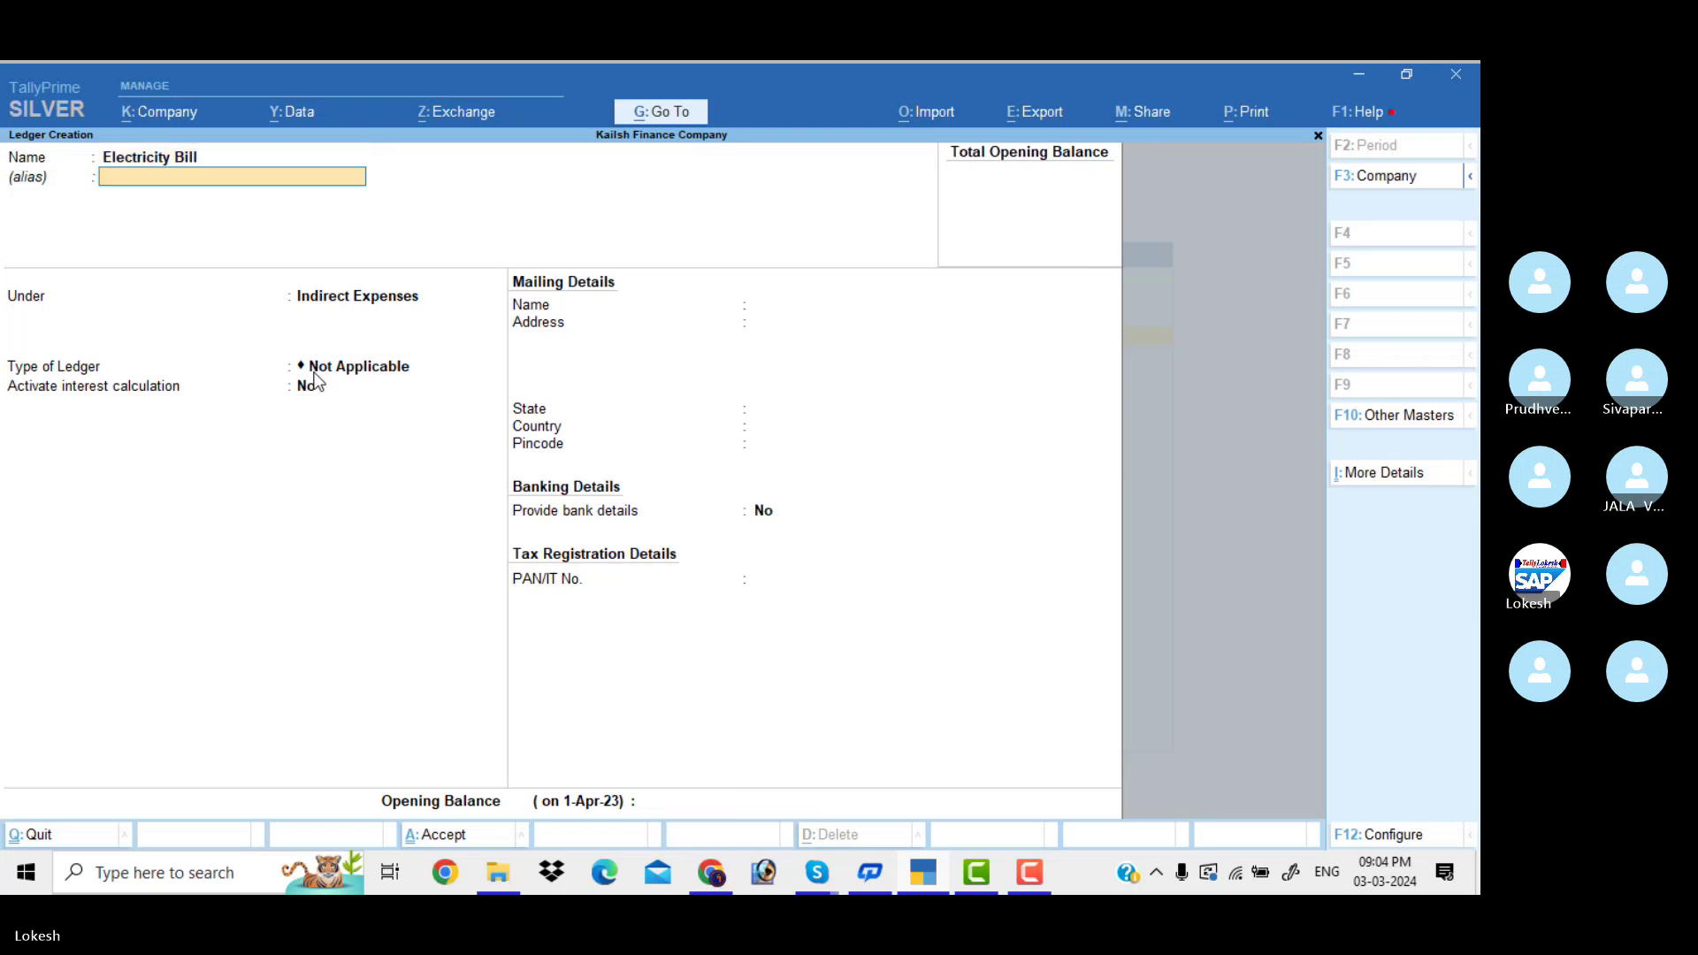
key("Return")
key("Return")
key("Return")
key("Return")
key("Return")
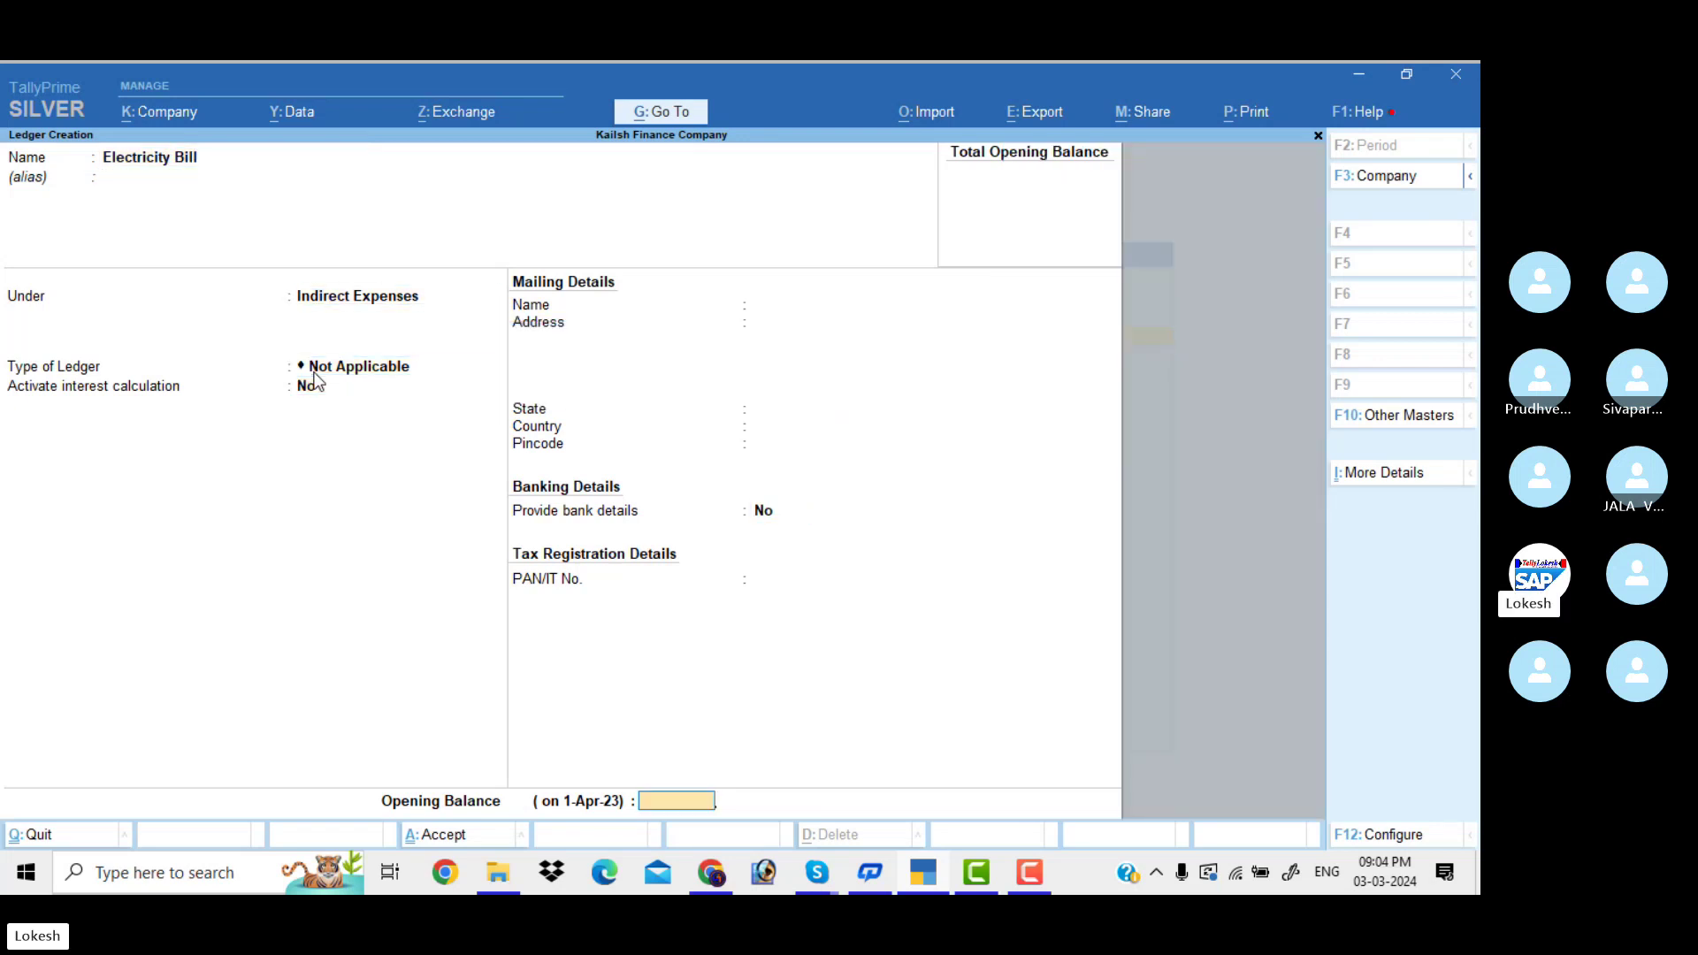
key("Return")
key("Return")
Step: Create a Tele Bill ledger under Indirect Expenses, keeping the default settings and no opening balance
type("Tele")
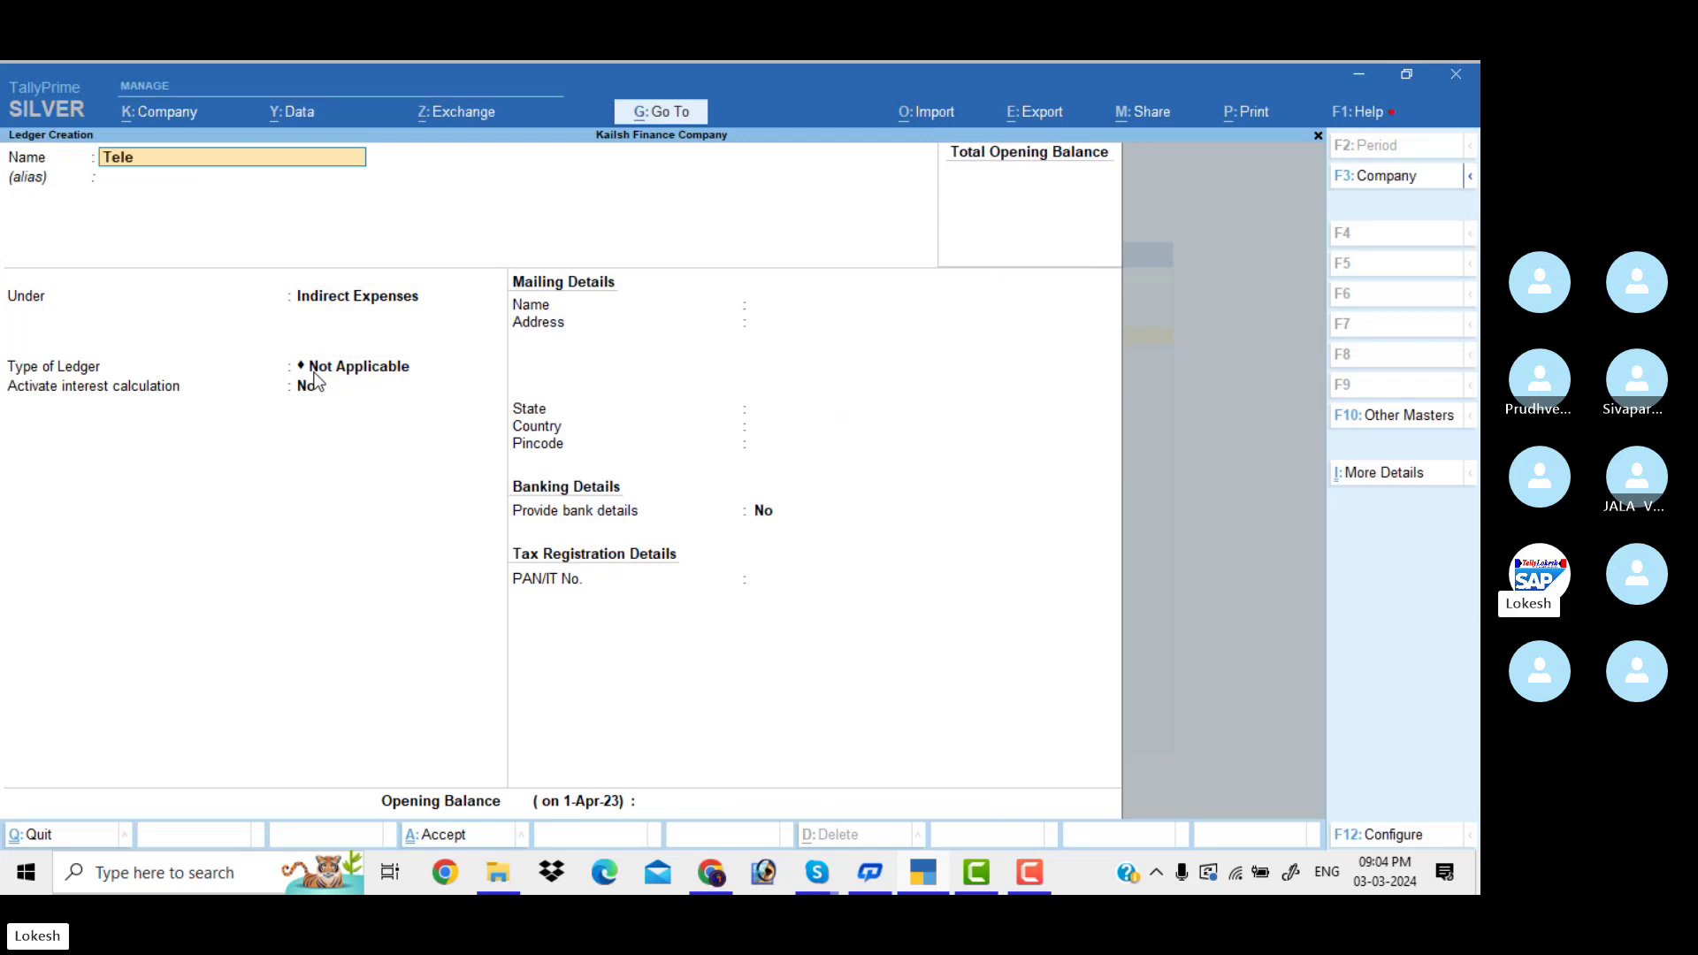
type(" bill")
key("Return")
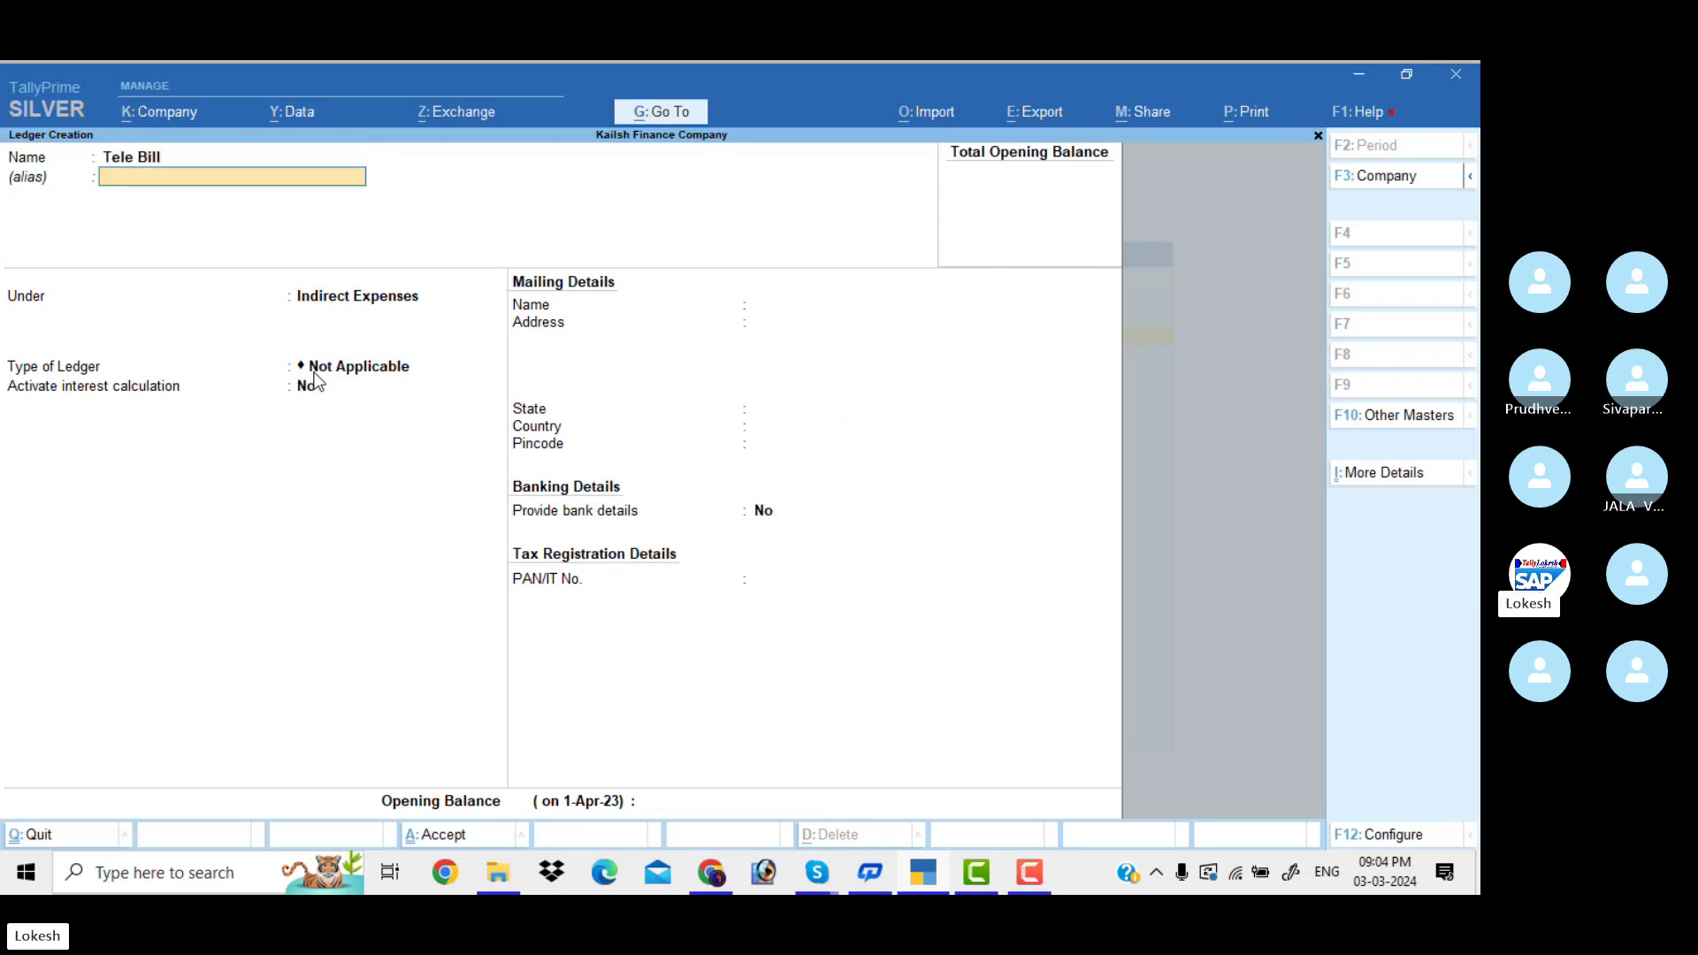
key("Return")
key("Return")
key("Return")
key("Return")
key("Return")
key("Return")
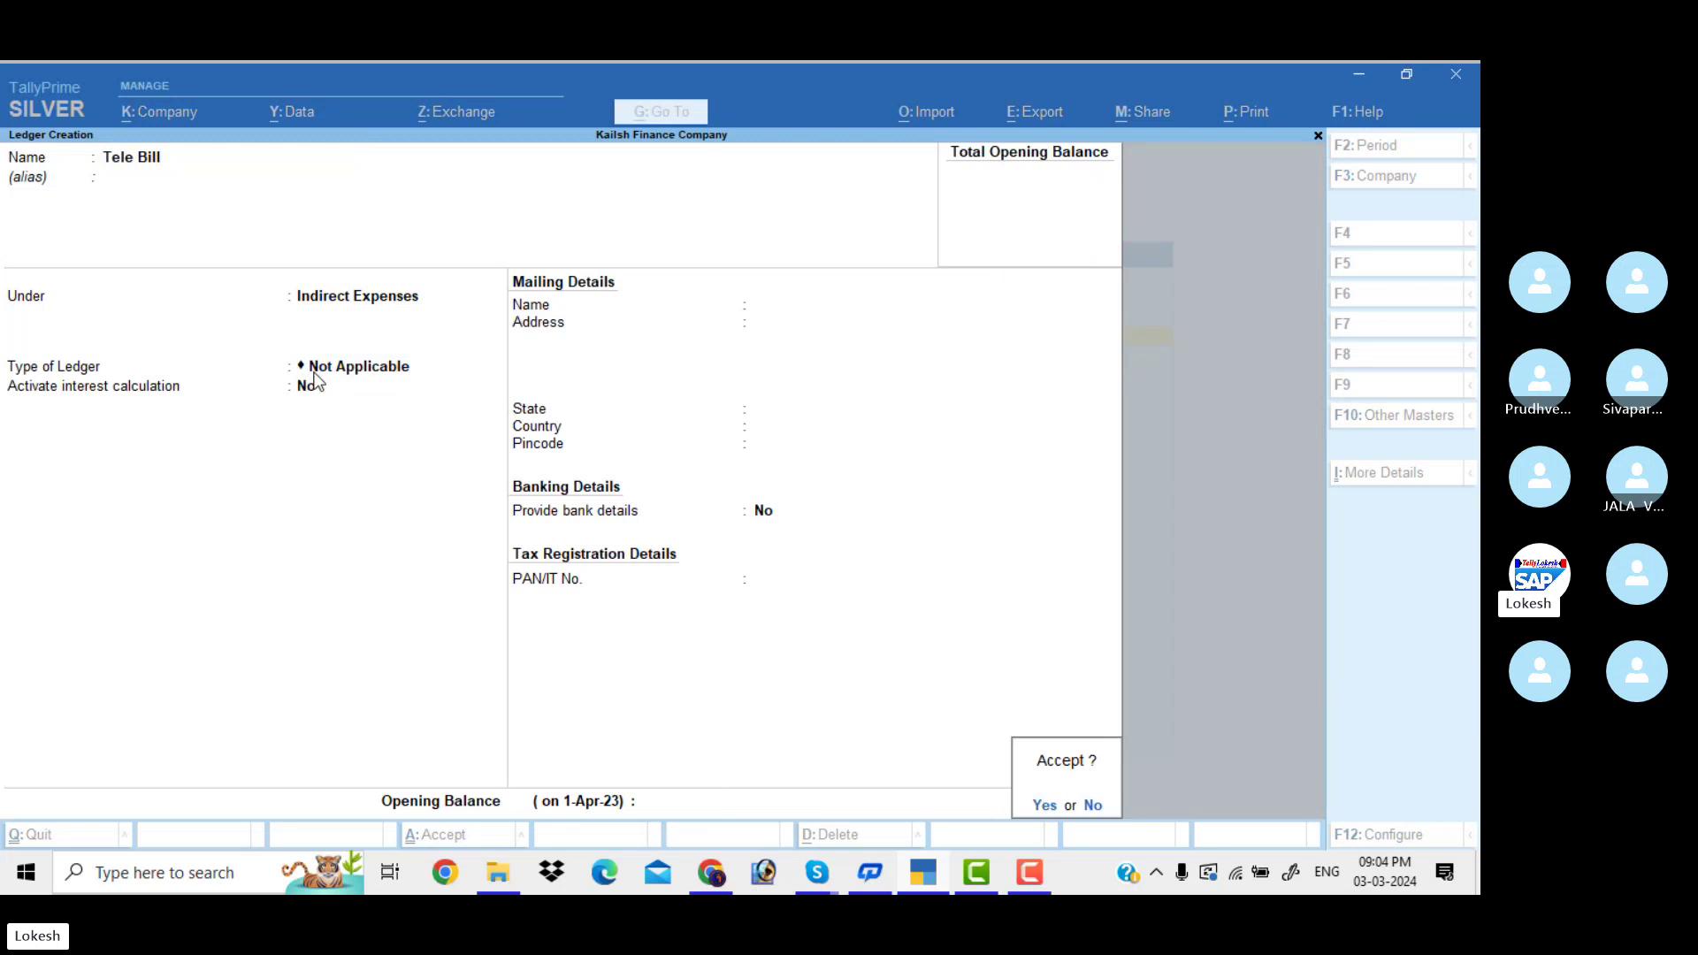
key("Return")
Step: Create a Commission Received ledger under Indirect Incomes, keeping the default settings and no opening balance
type("Com")
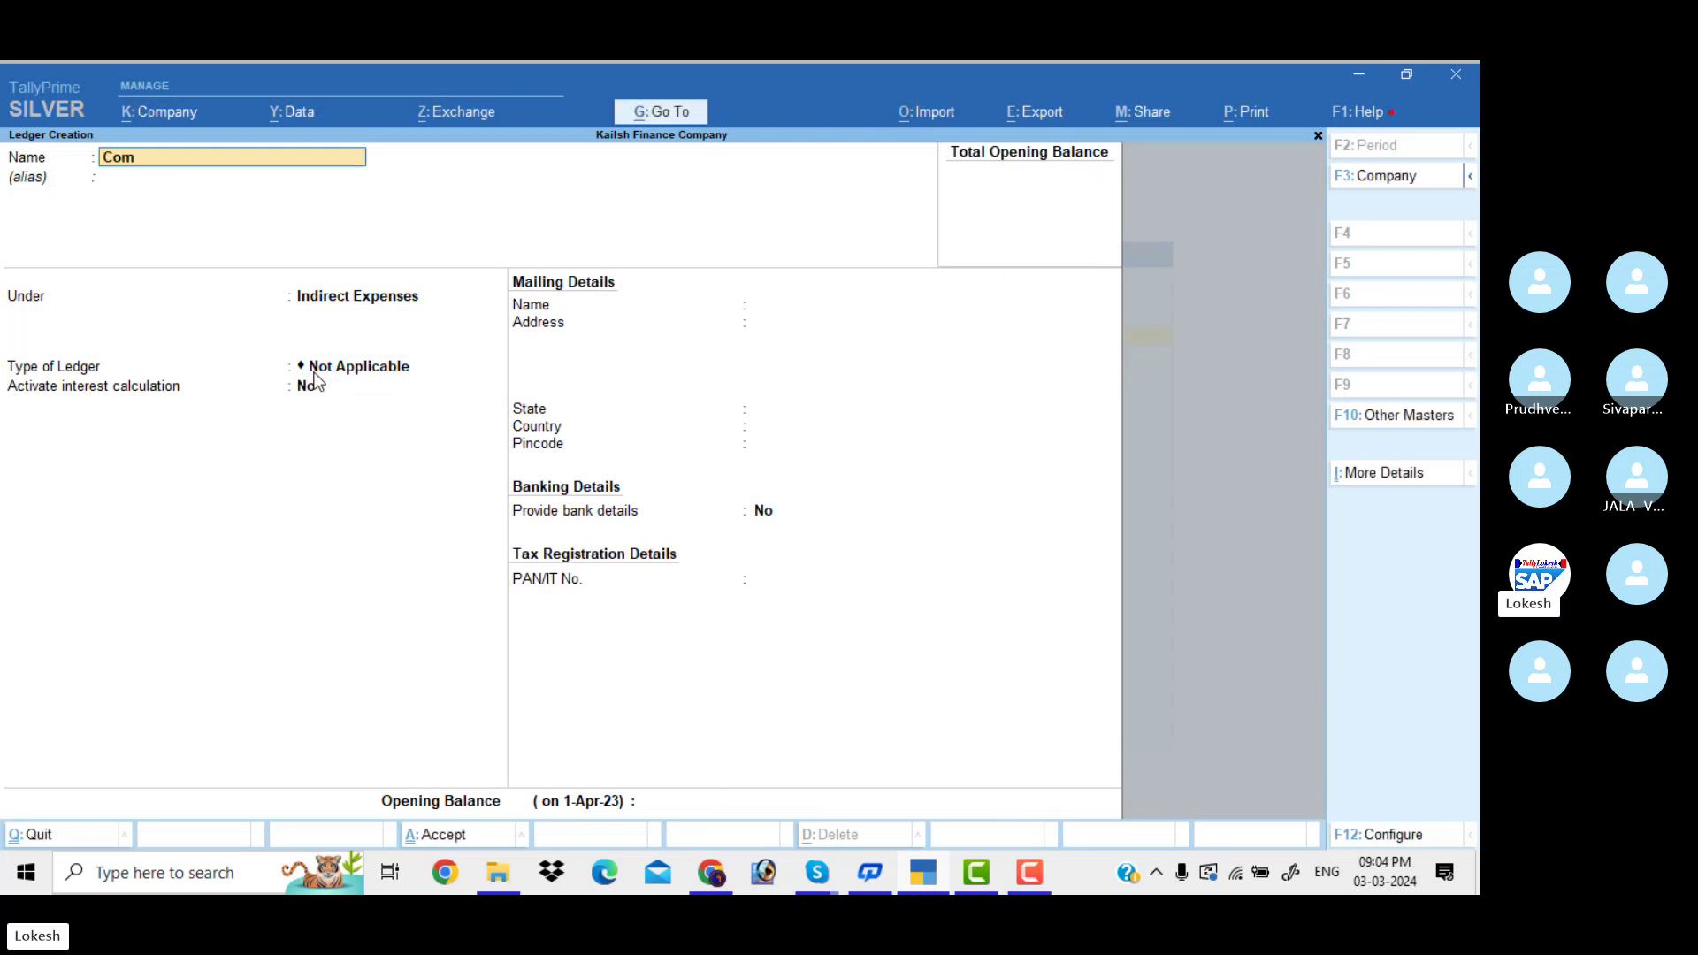
type("mission Received")
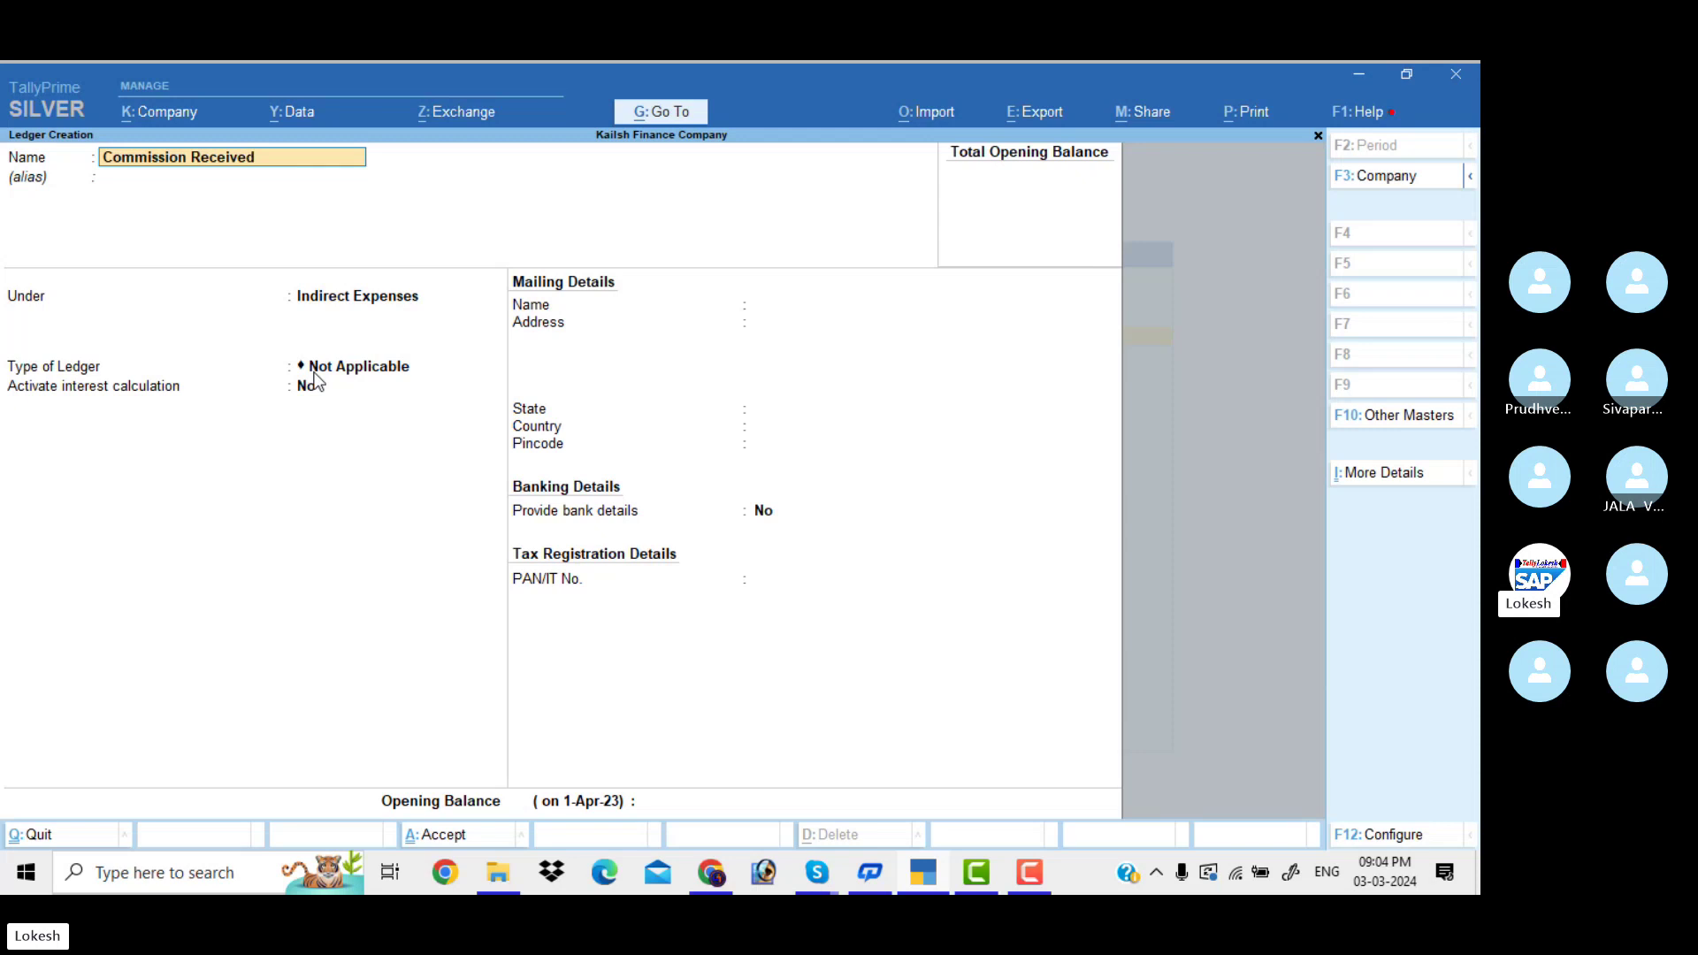
key("Return")
key("Return")
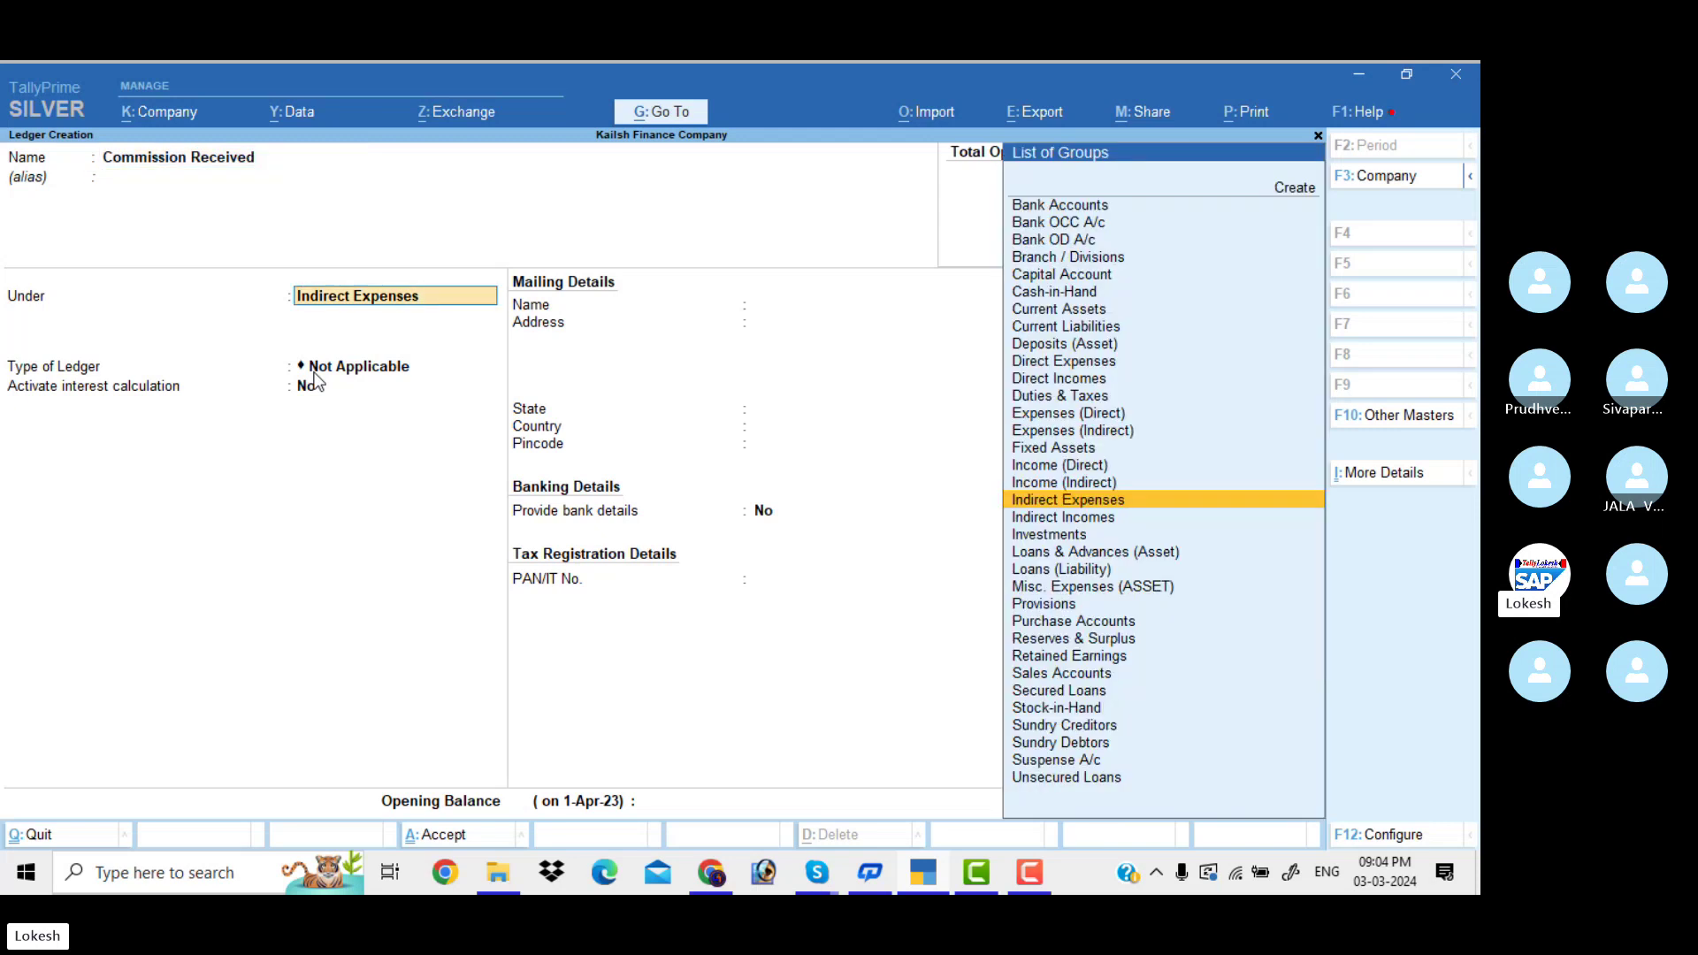
key("Down")
key("Return")
key("Return")
key("Return")
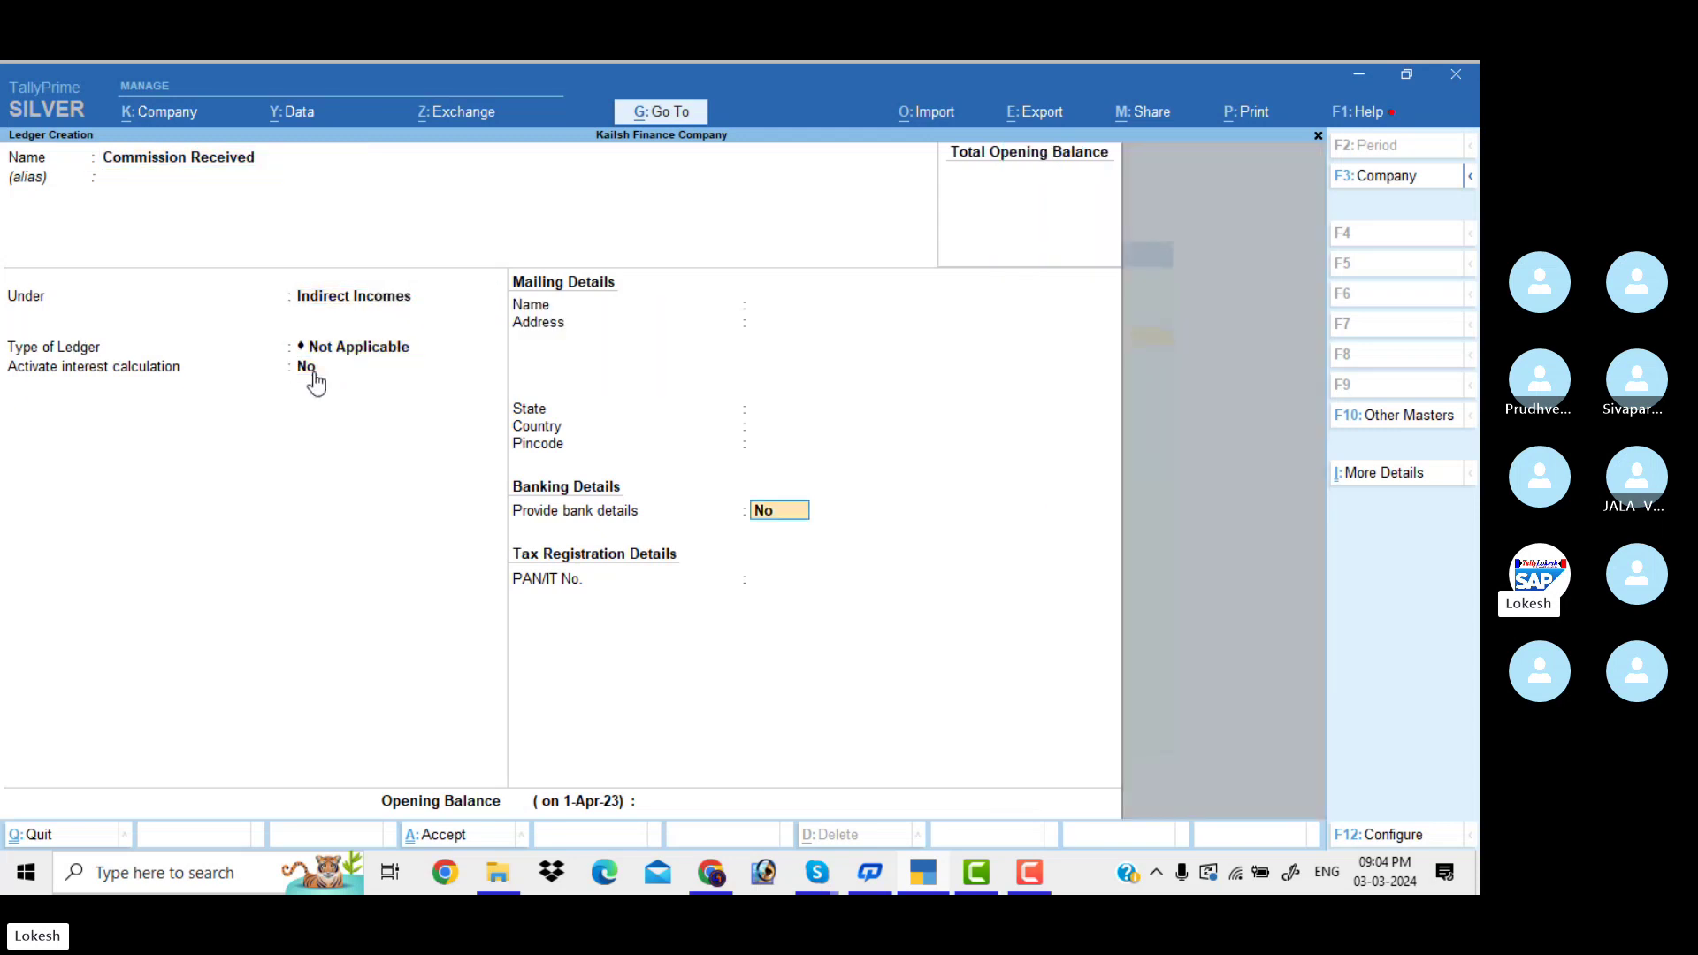
key("Return")
key("Return")
key("Return")
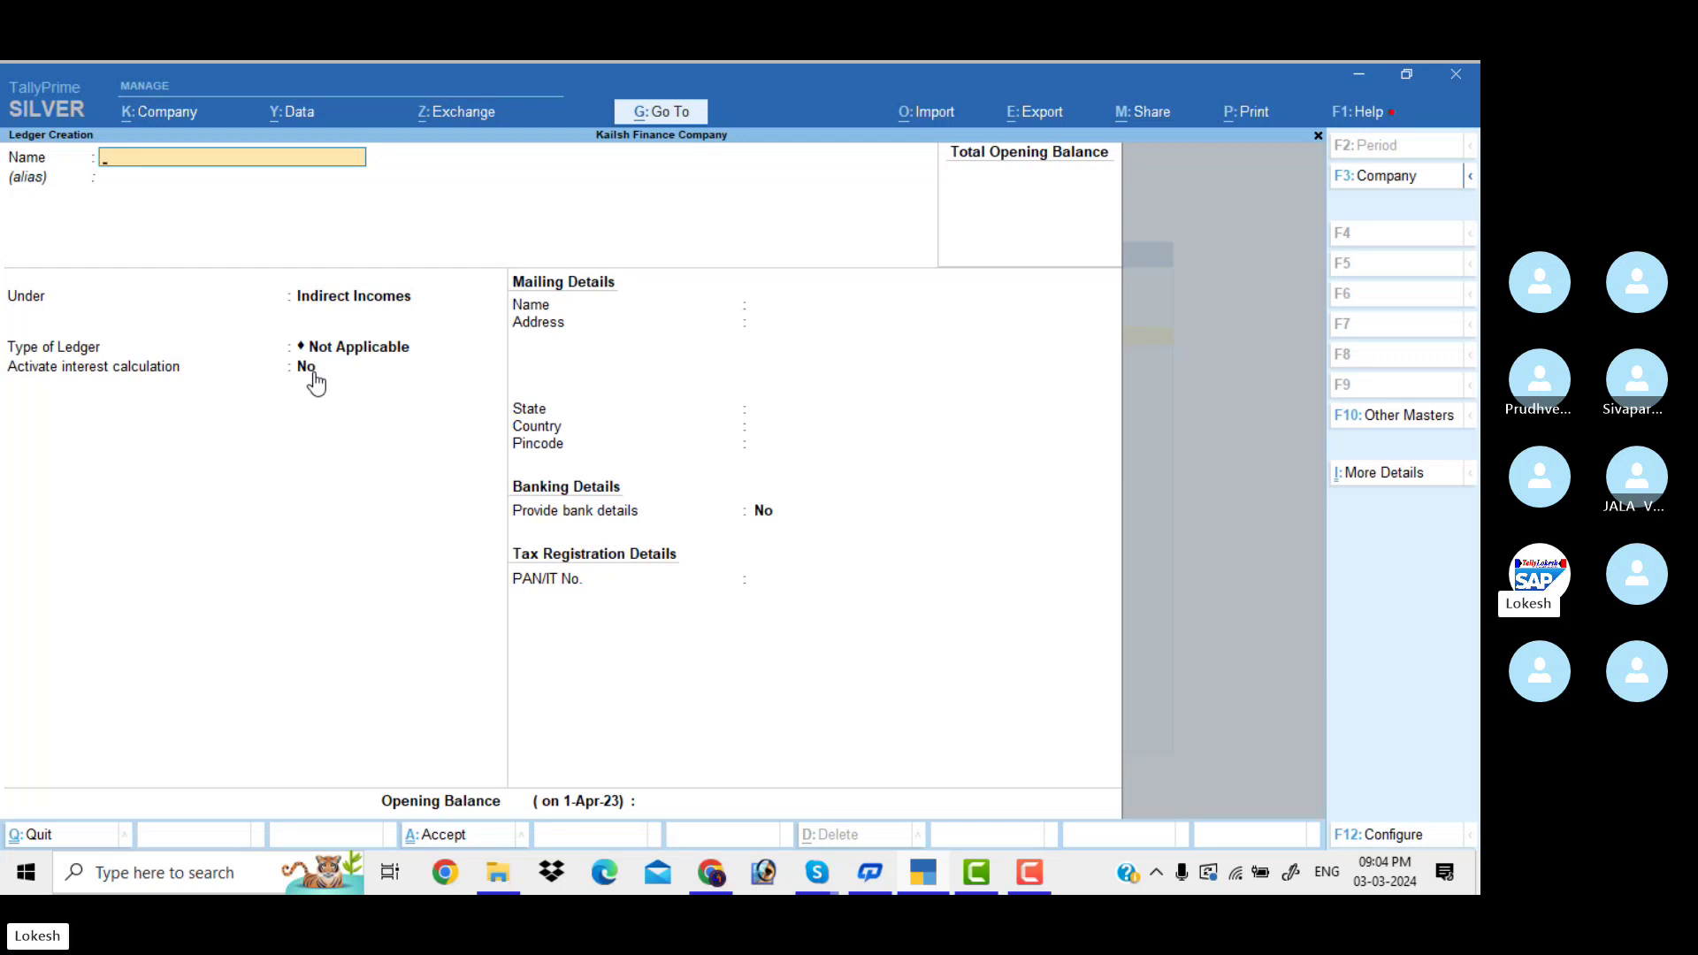
Step: Leave ledger creation and open a new Receipt voucher
key("Escape")
key("Return")
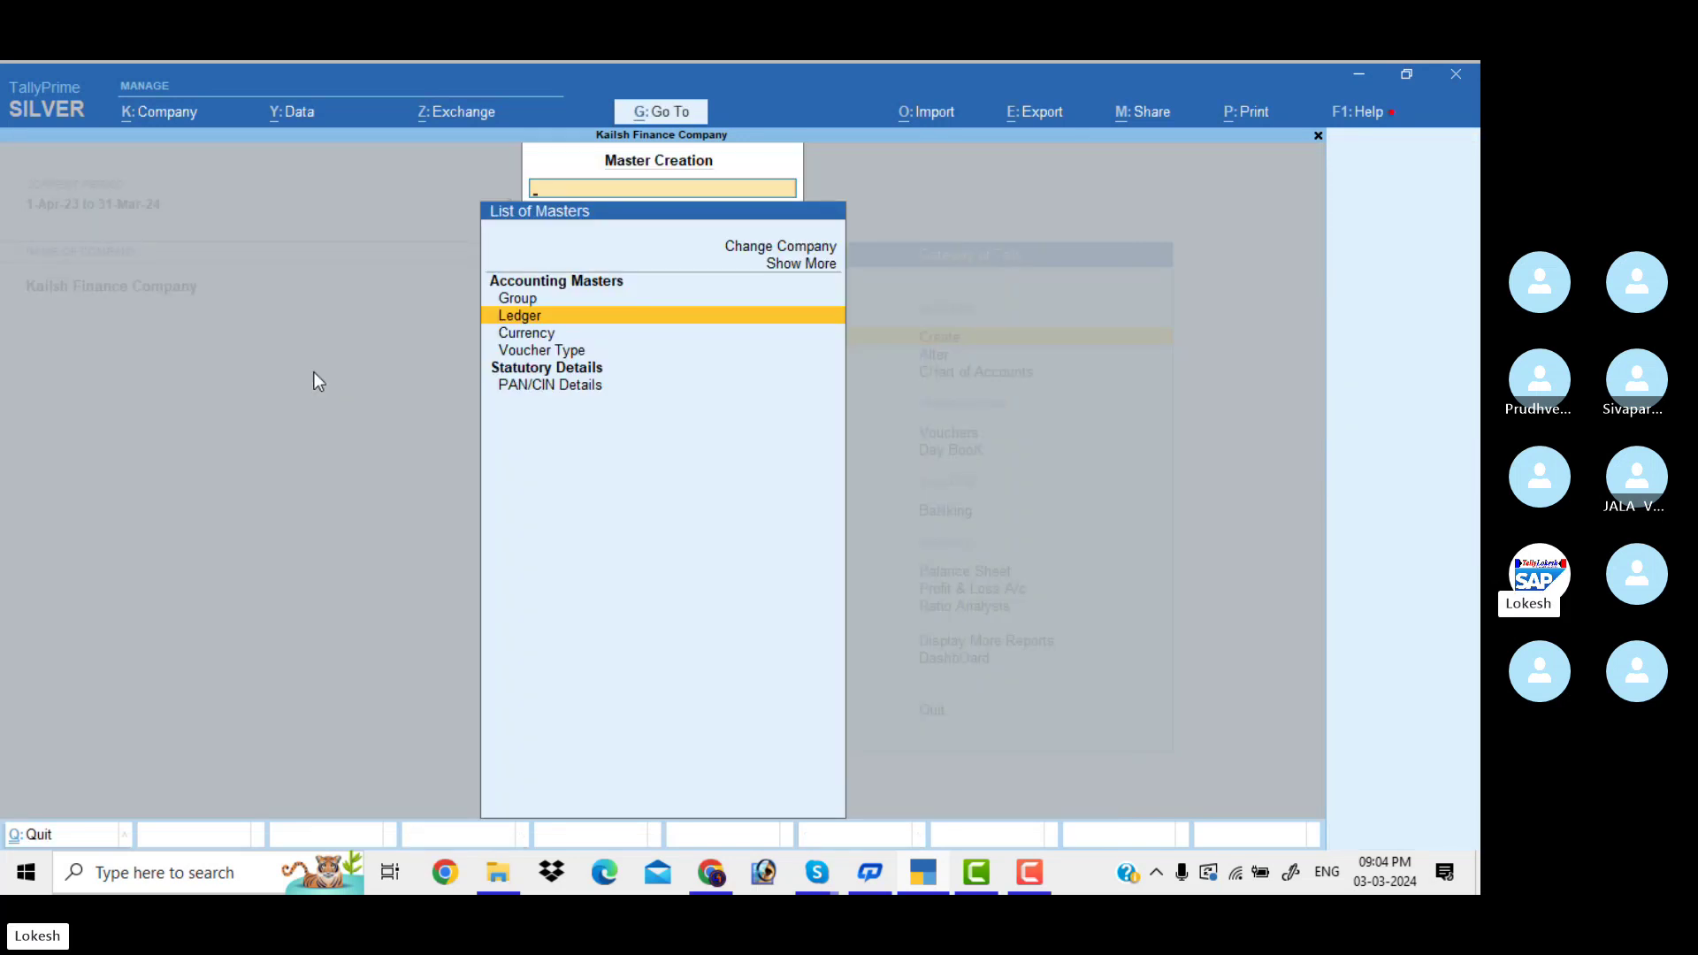
key("Escape")
key("Down")
key("Down")
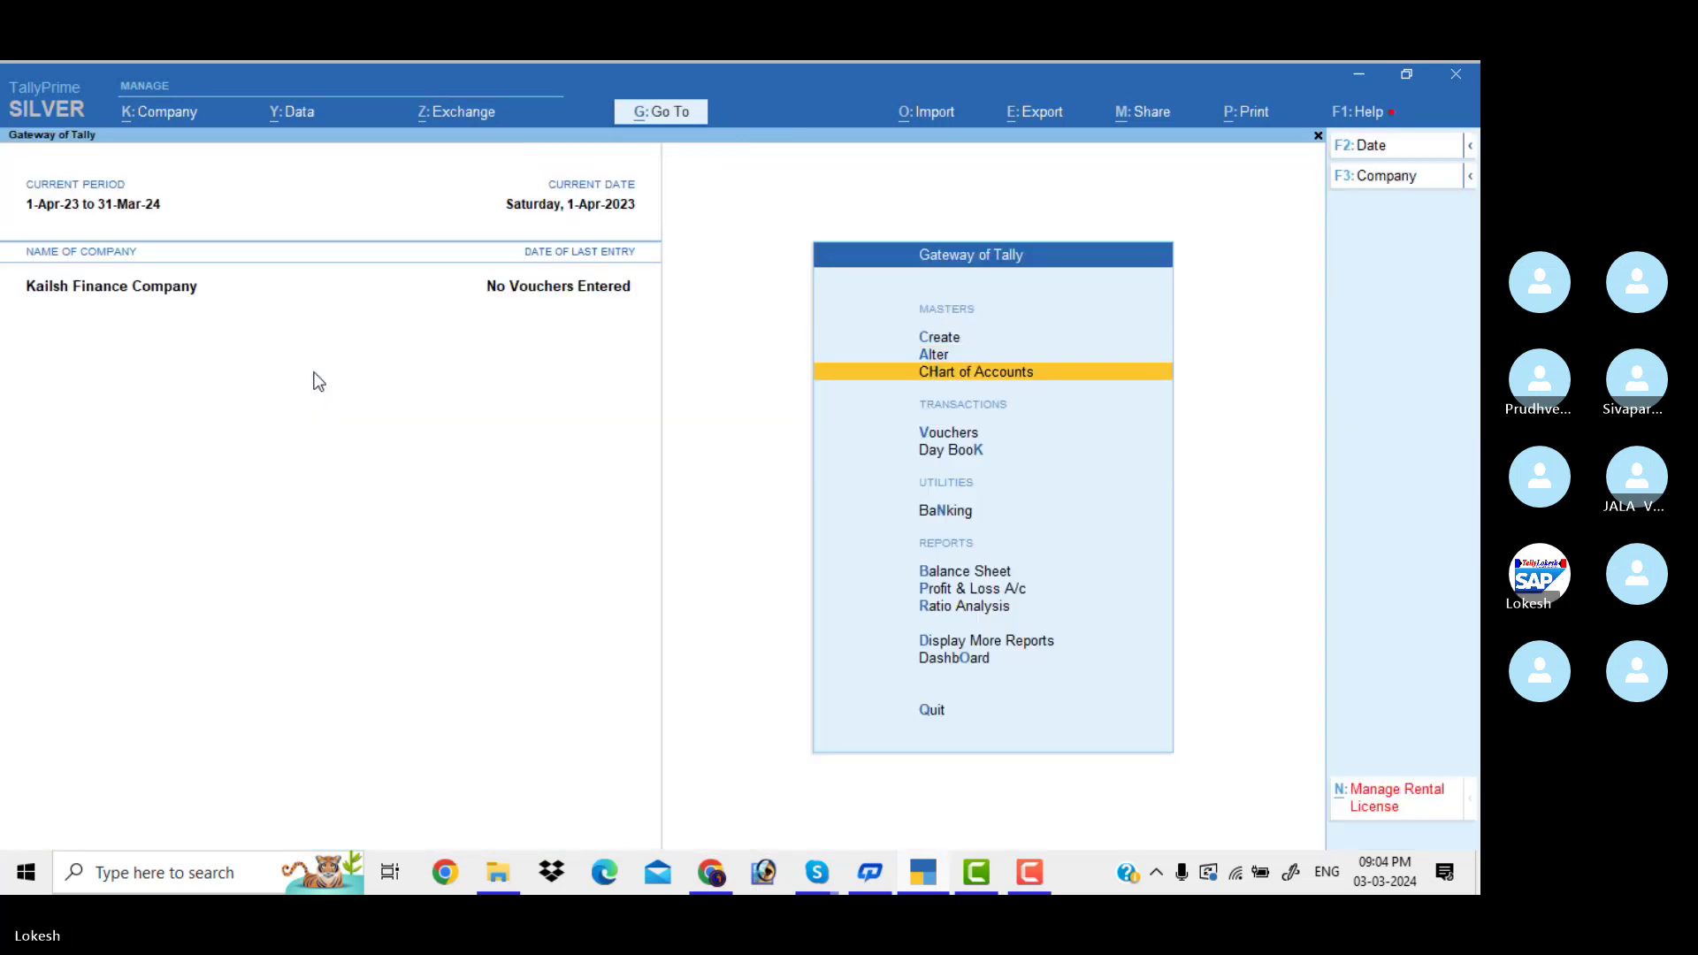
key("Down")
key("Return")
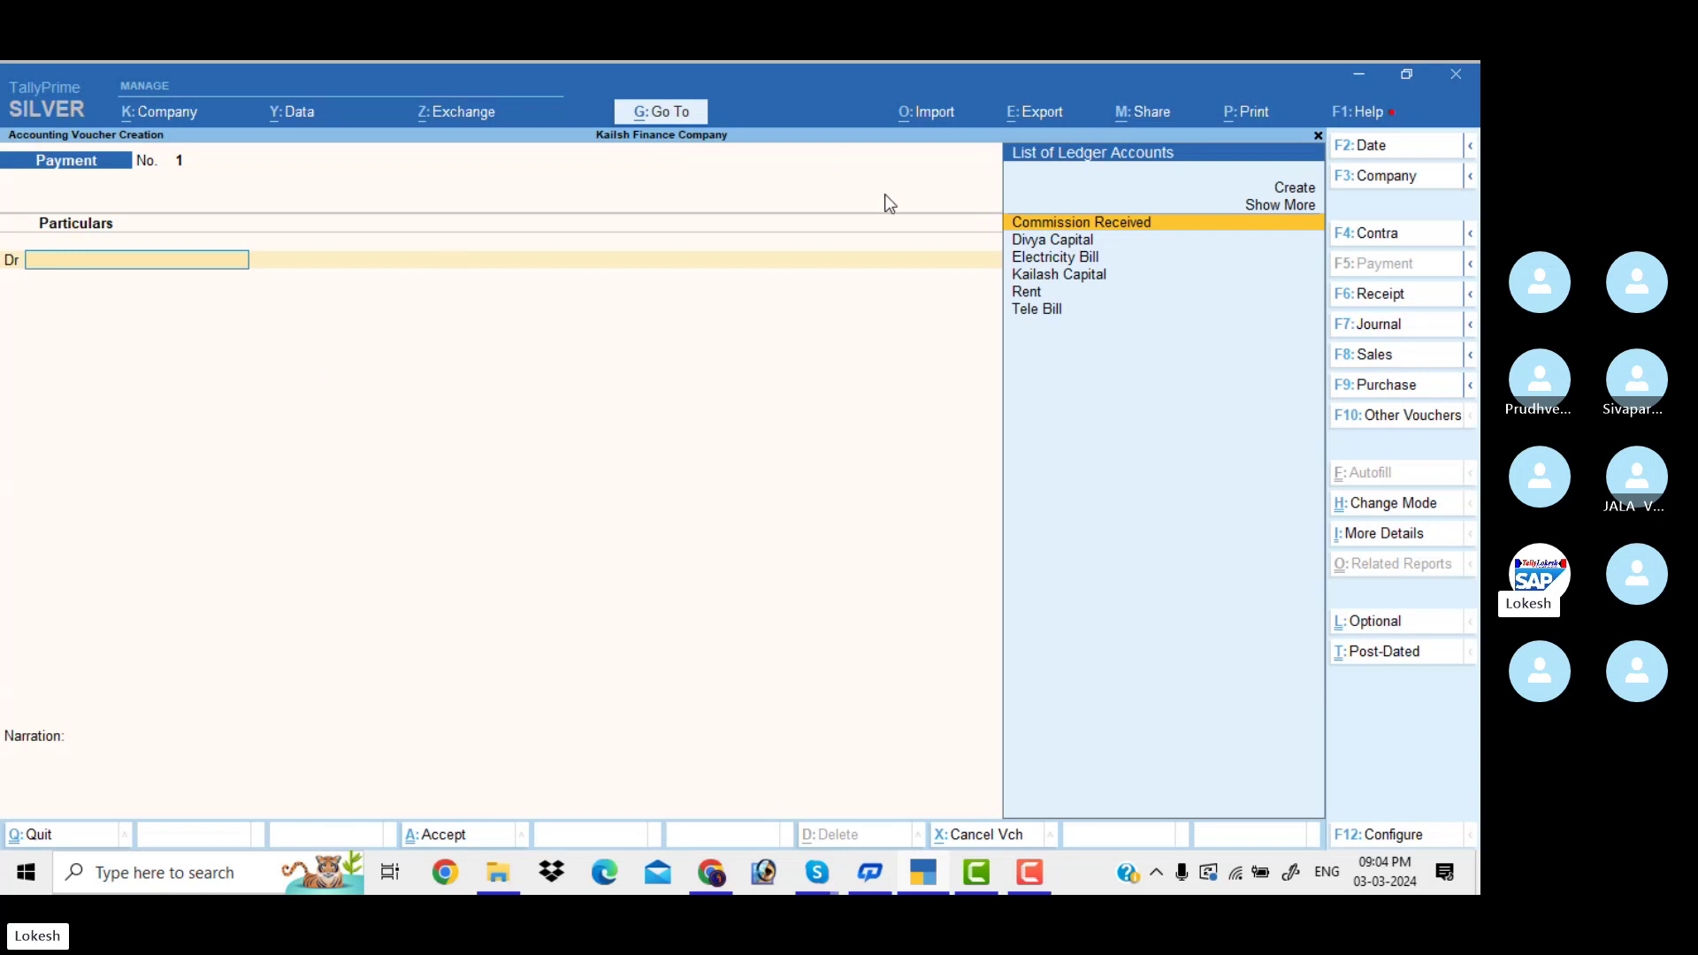
left_click(1397, 300)
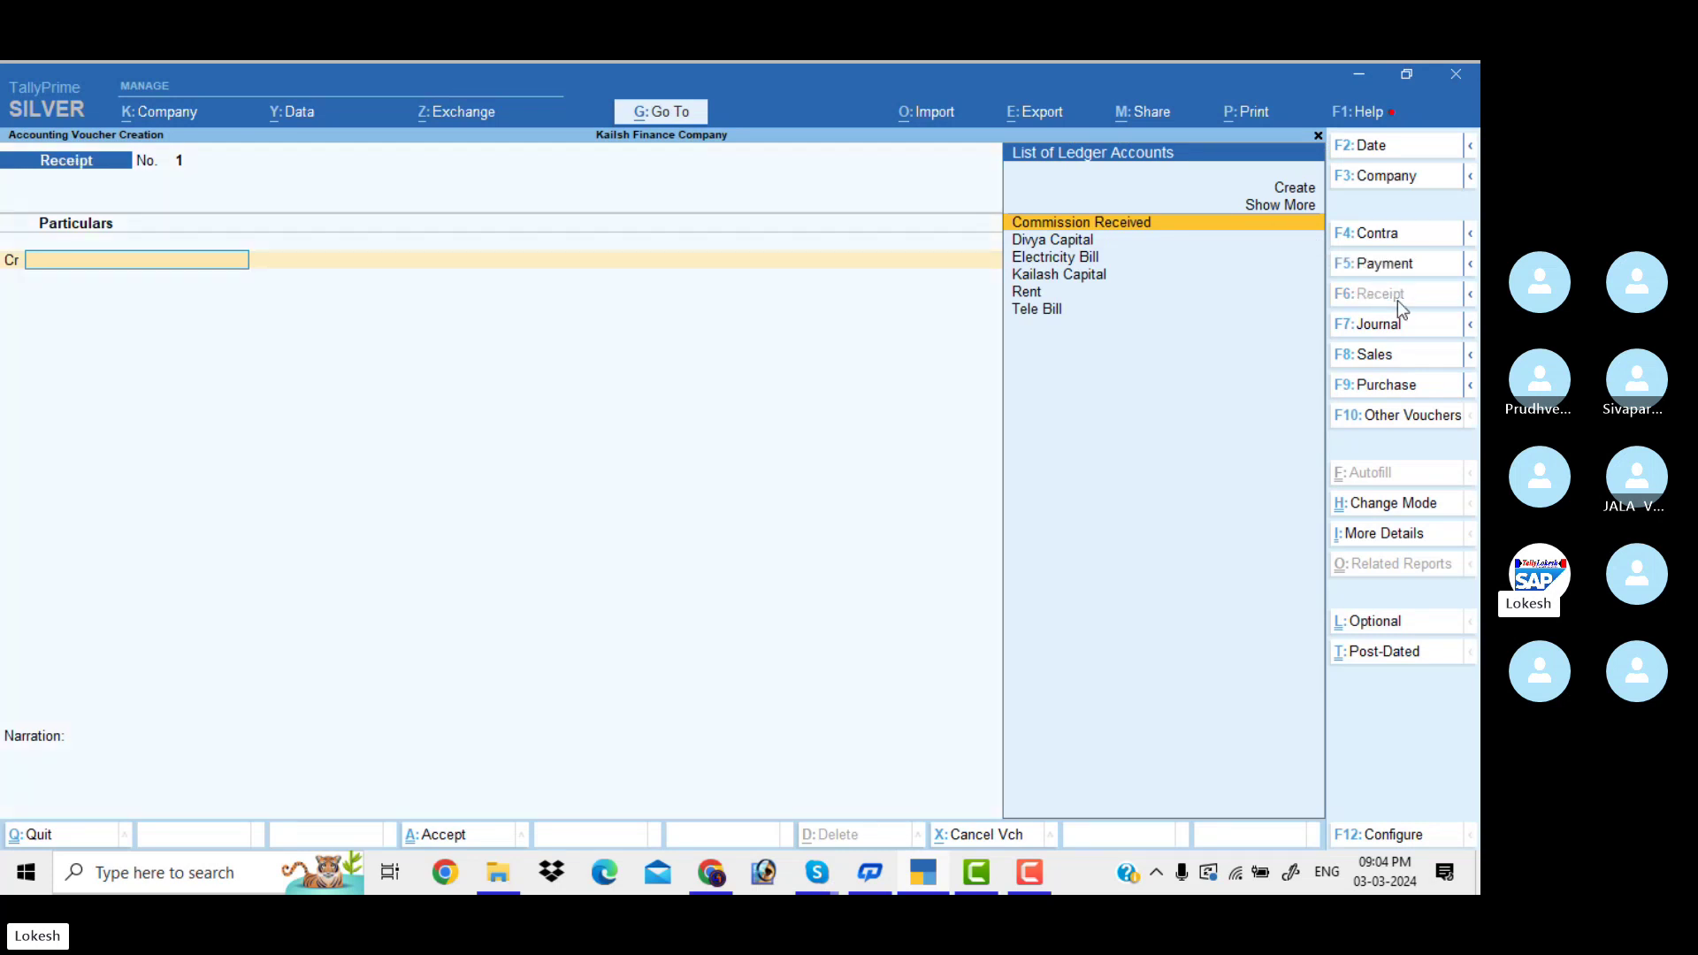
Step: Date the receipt 1-Apr-23 and credit 8,00,000 to the capital ledger of the partner the company is named after
left_click(1381, 151)
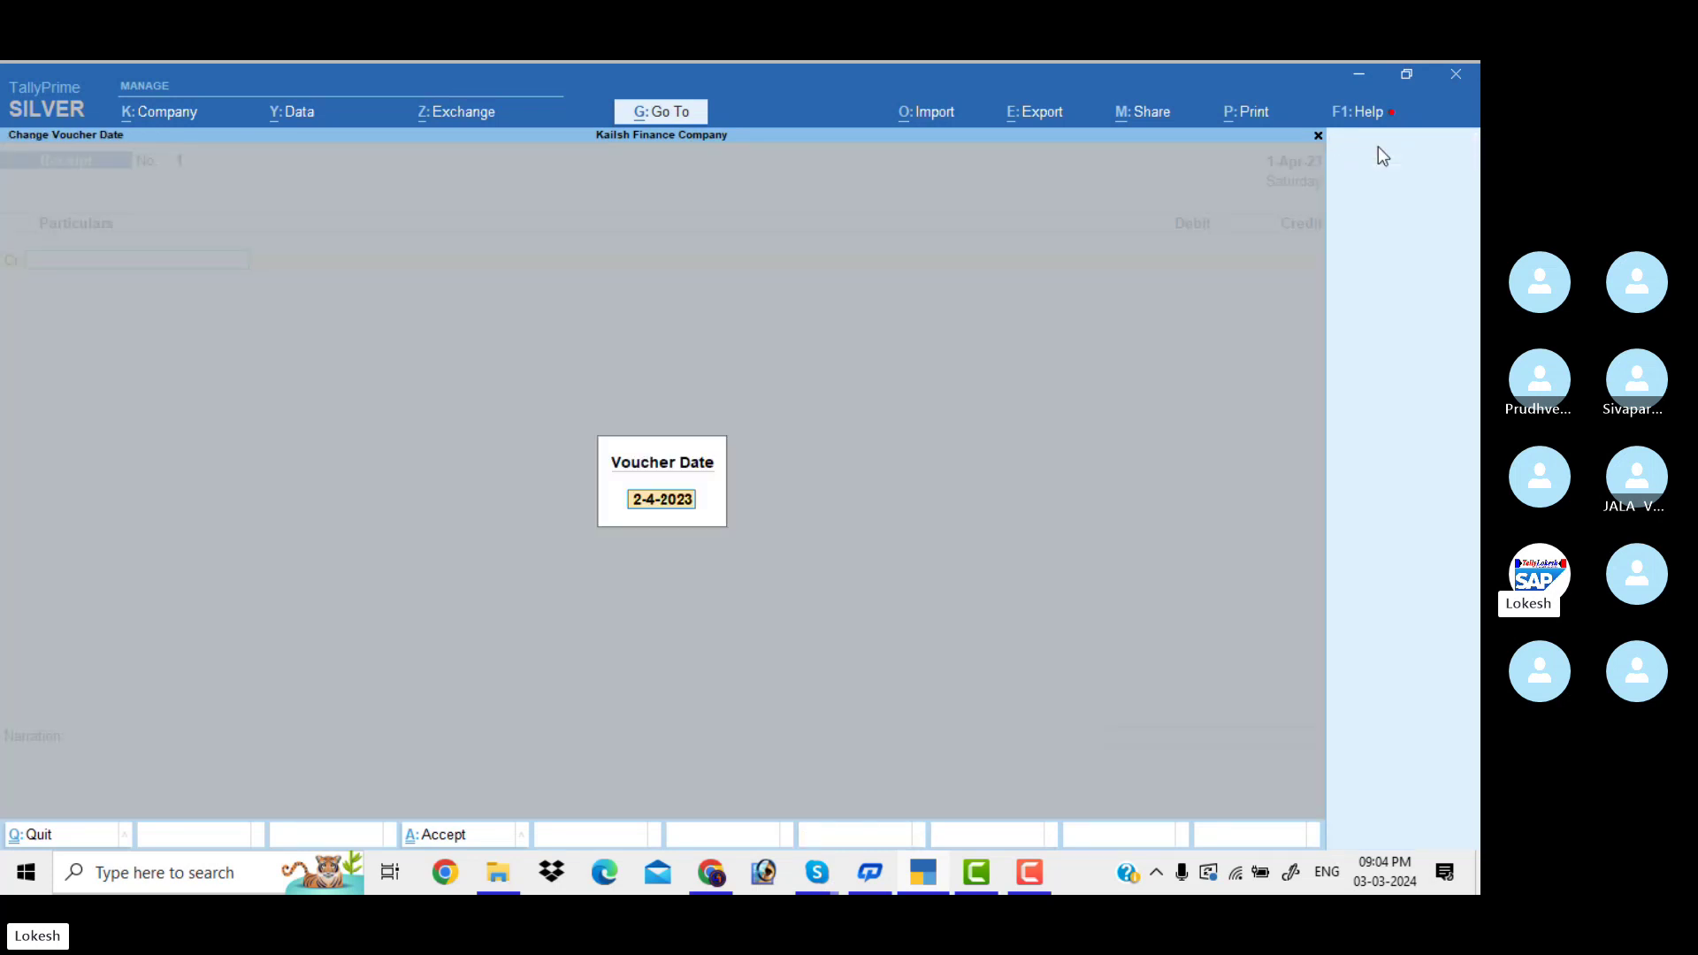
type("1-4")
key("Return")
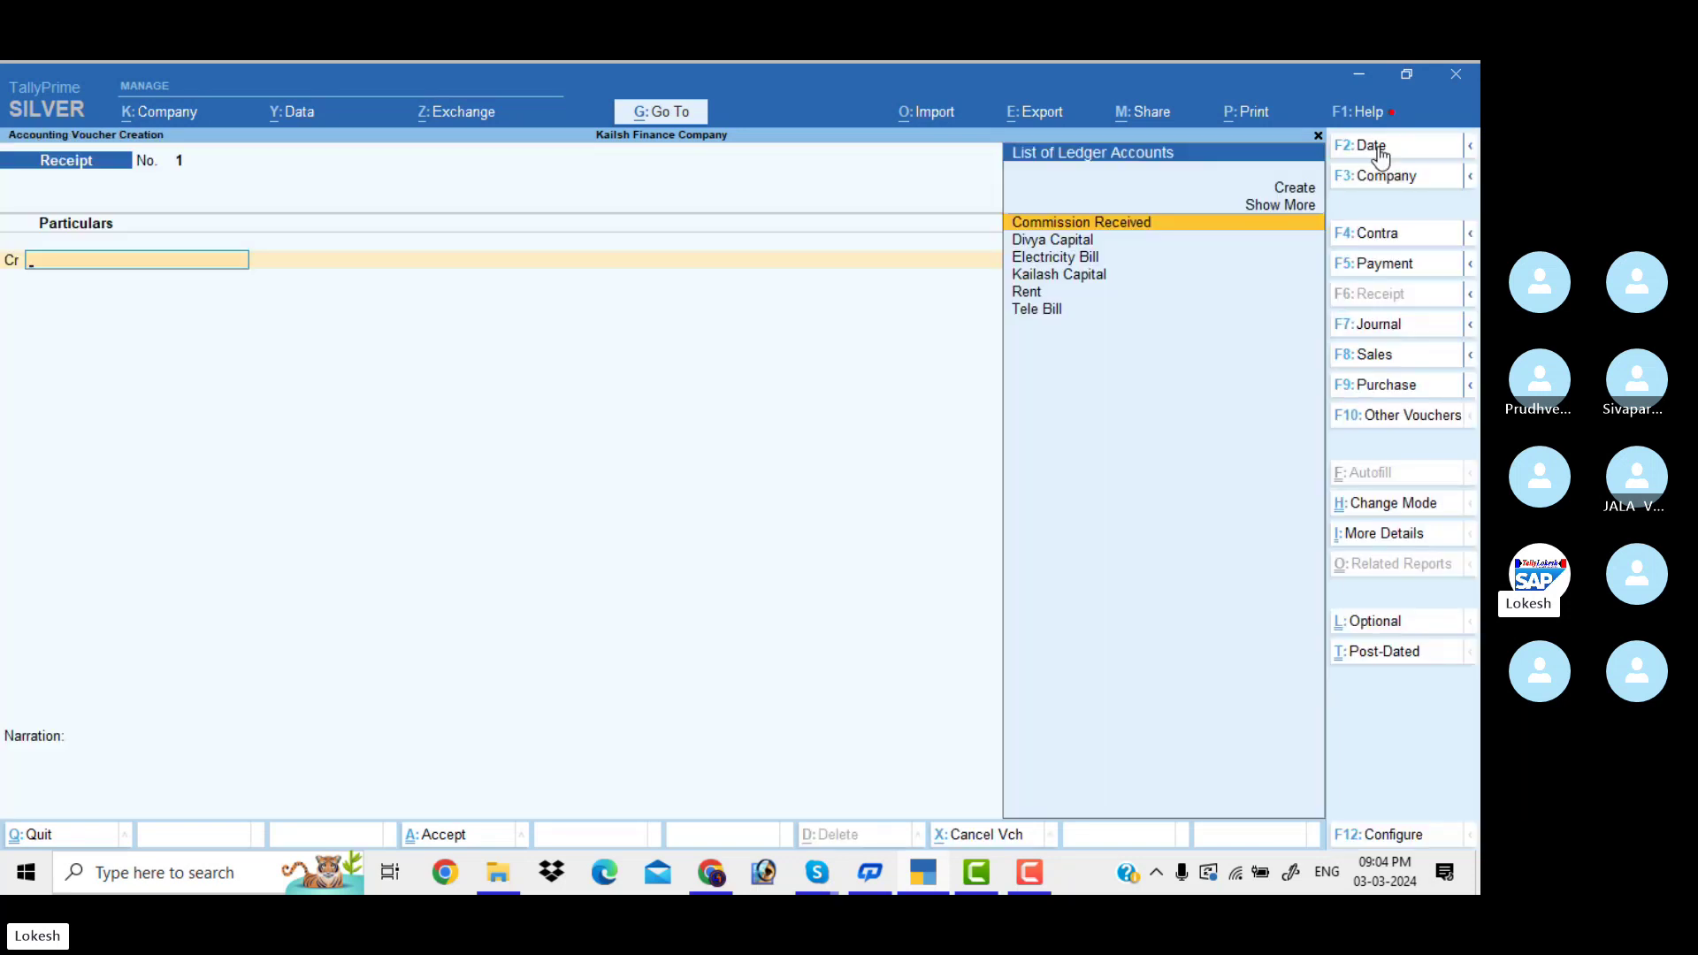
key("Down")
key("Down")
key("Down")
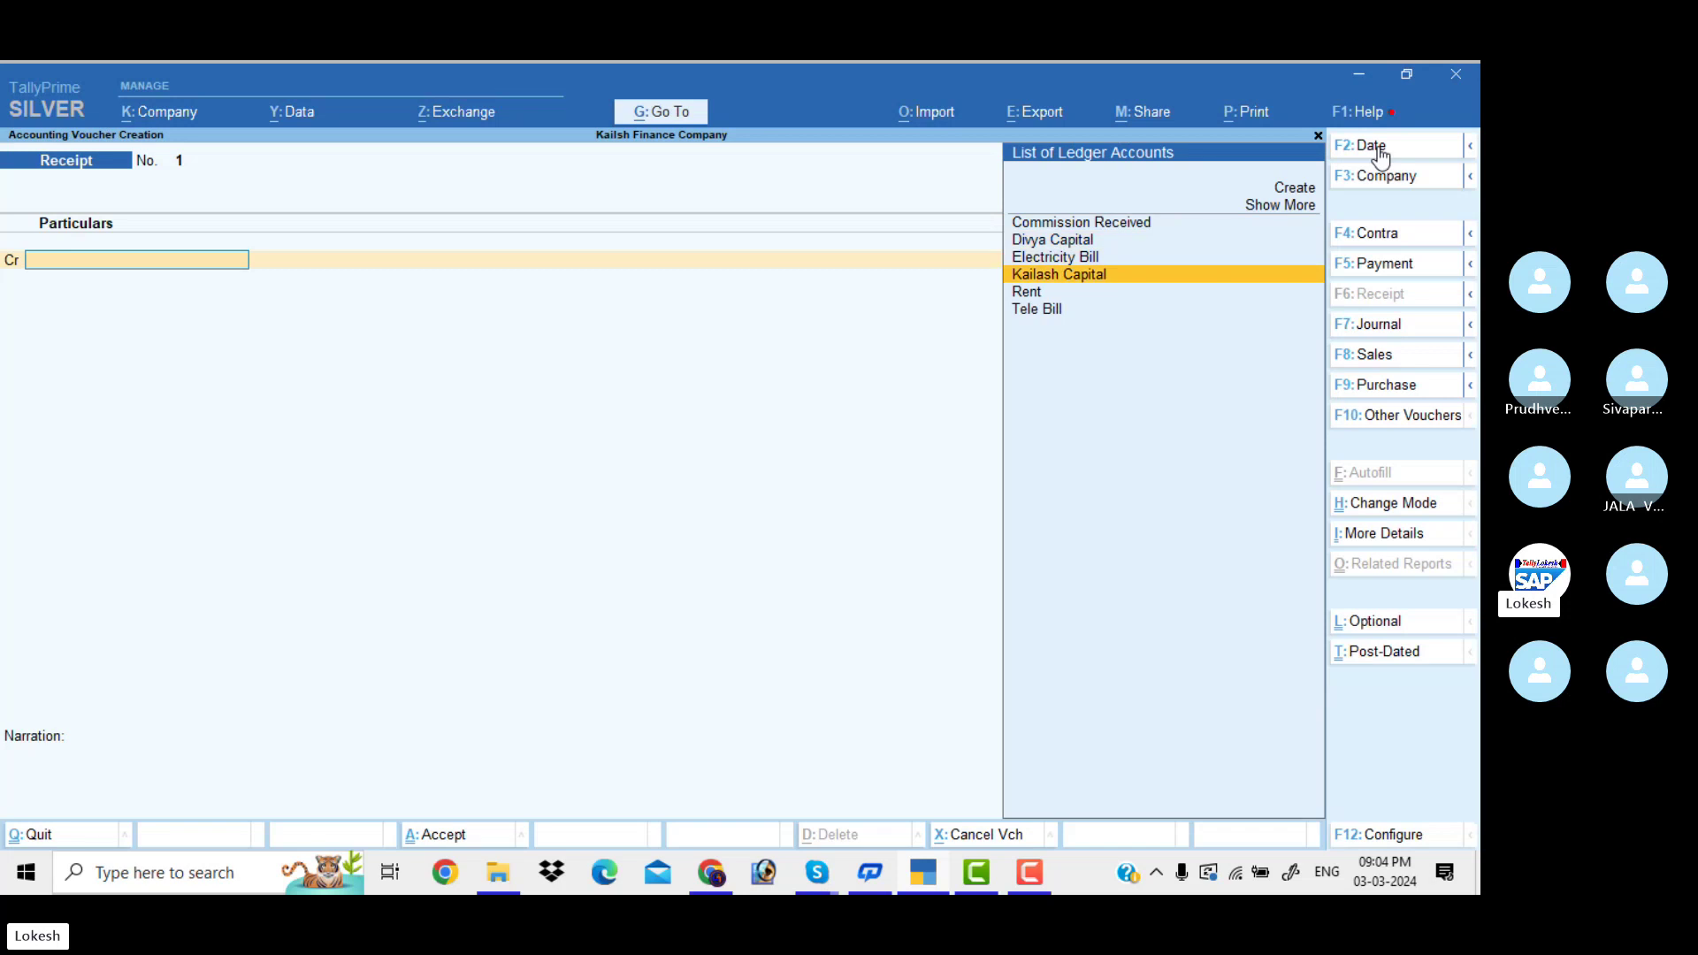
key("Return")
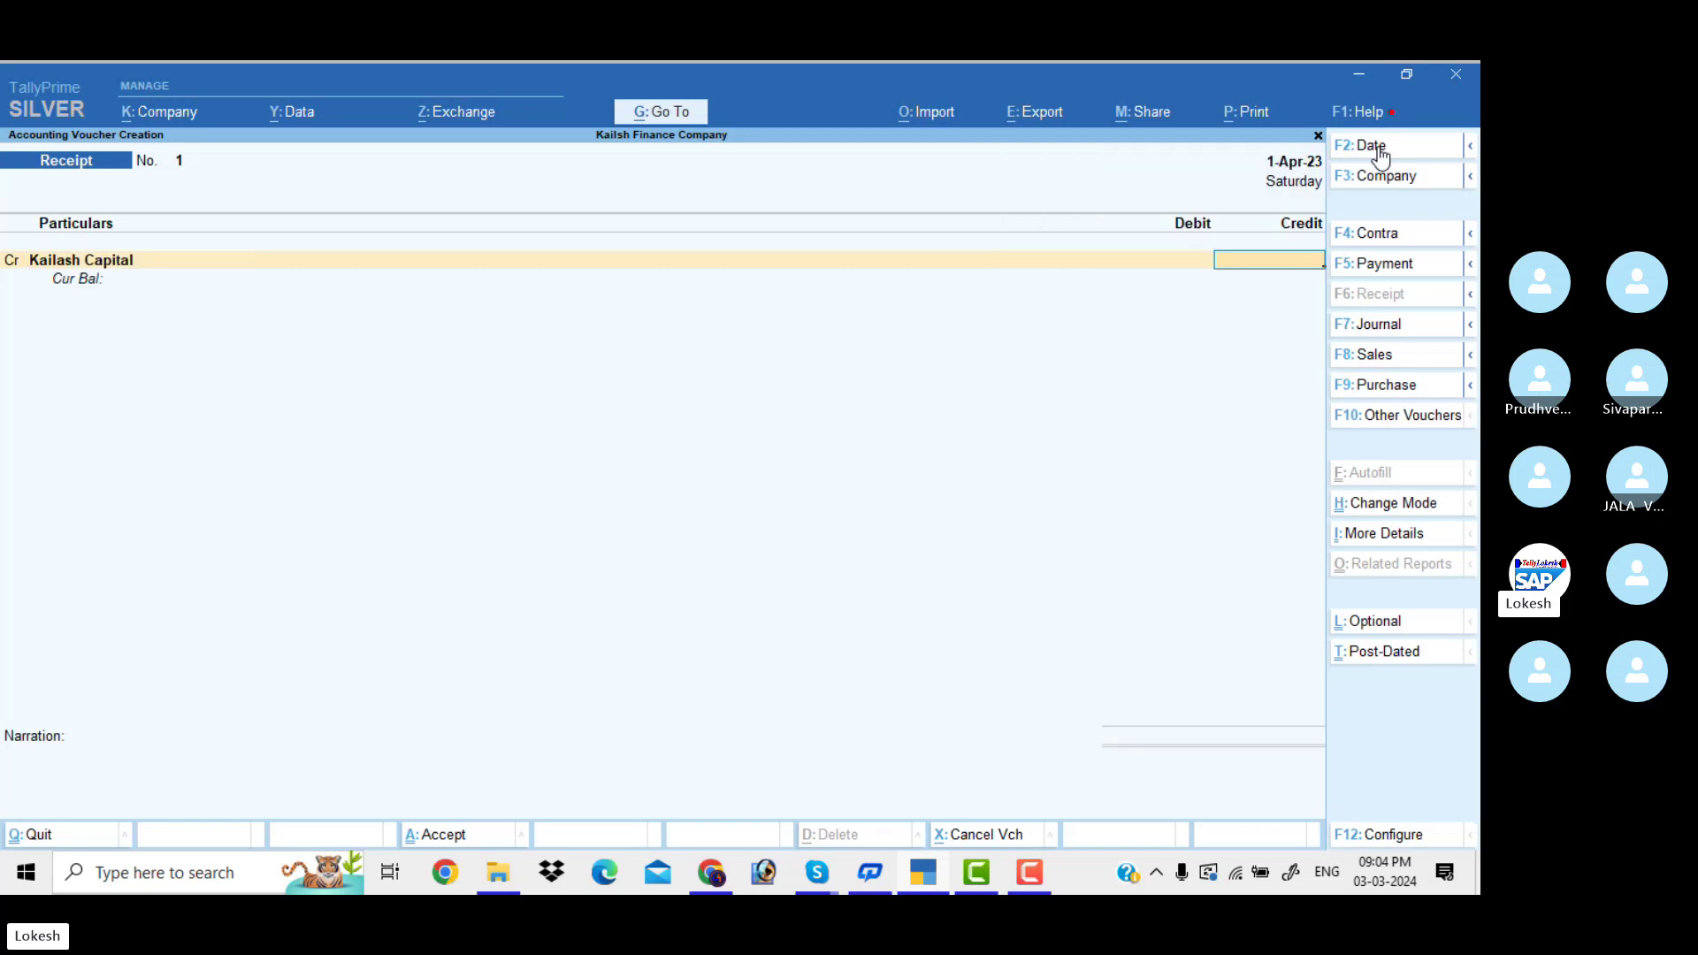
type("800000")
key("Return")
Step: Debit Cash for the full 8,00,000 and save the receipt without a narration
key("Down")
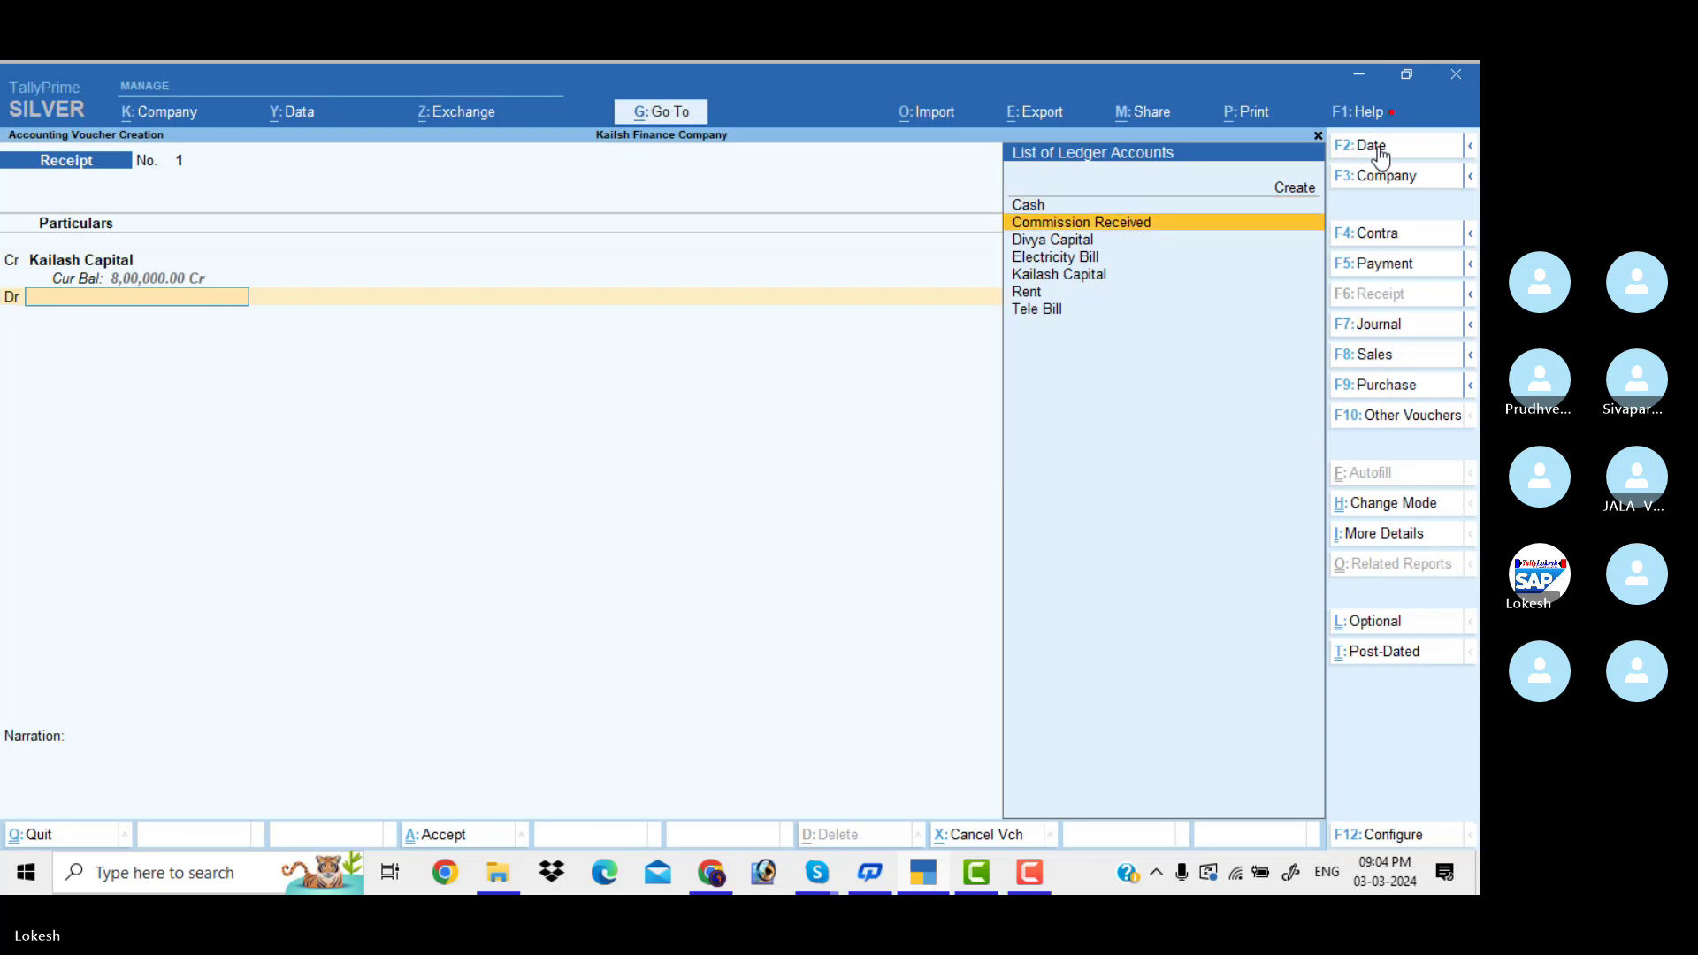
key("Up")
key("Return")
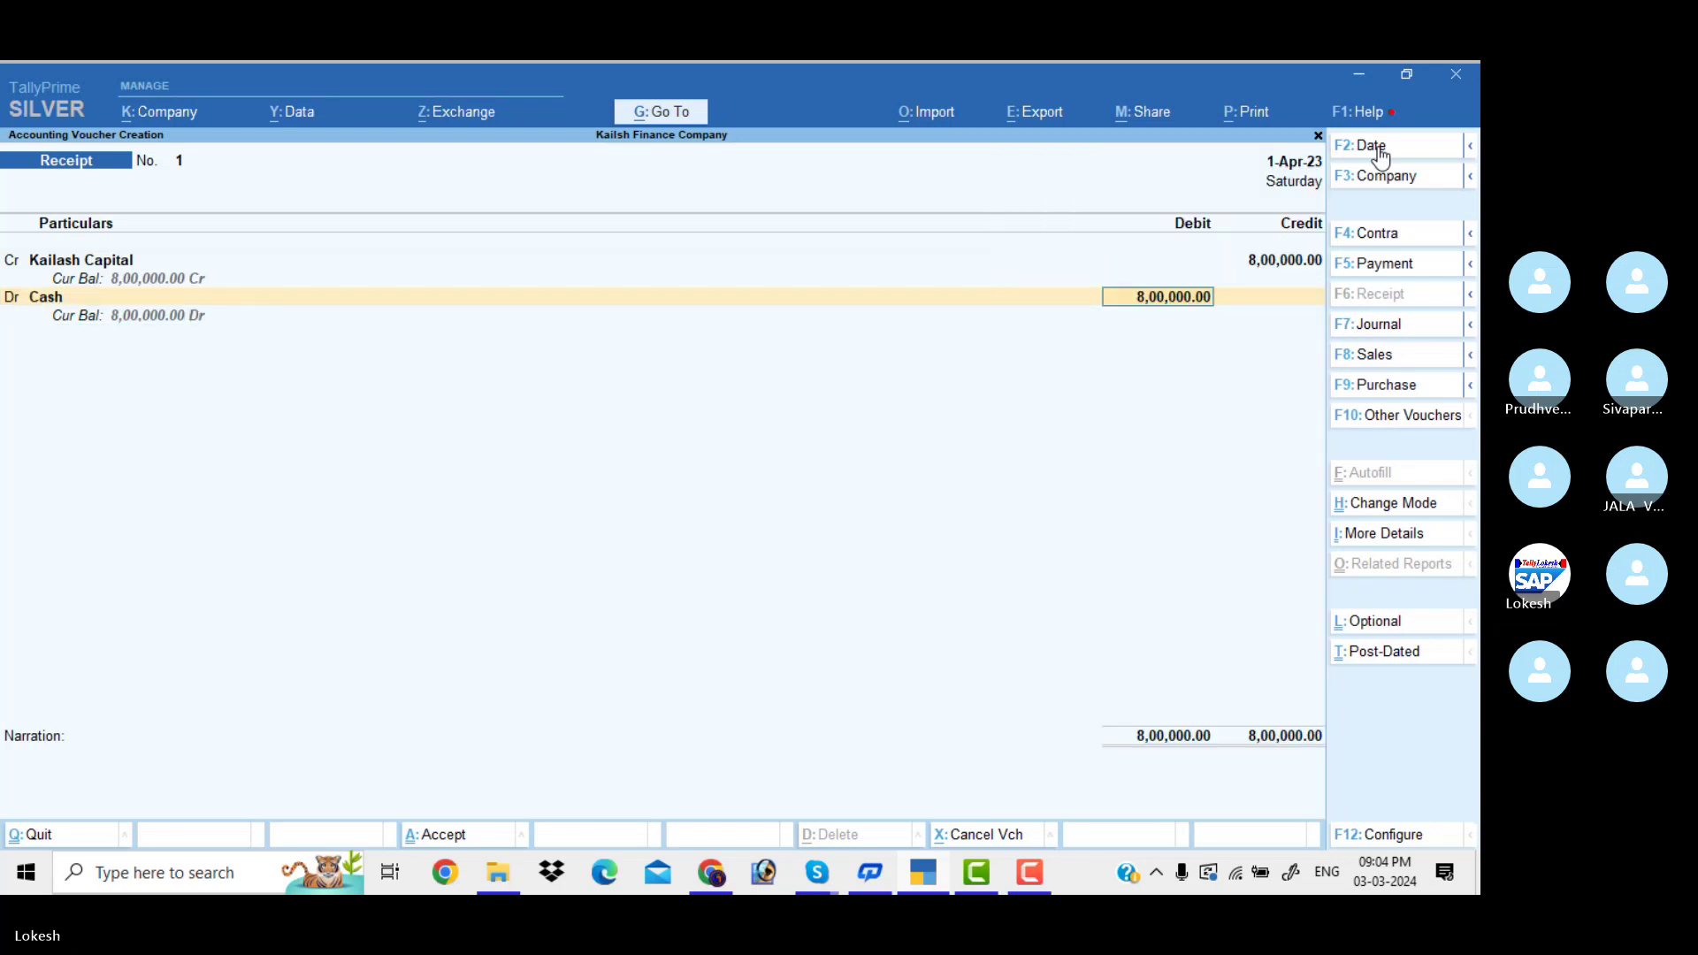
key("Return")
key("Return")
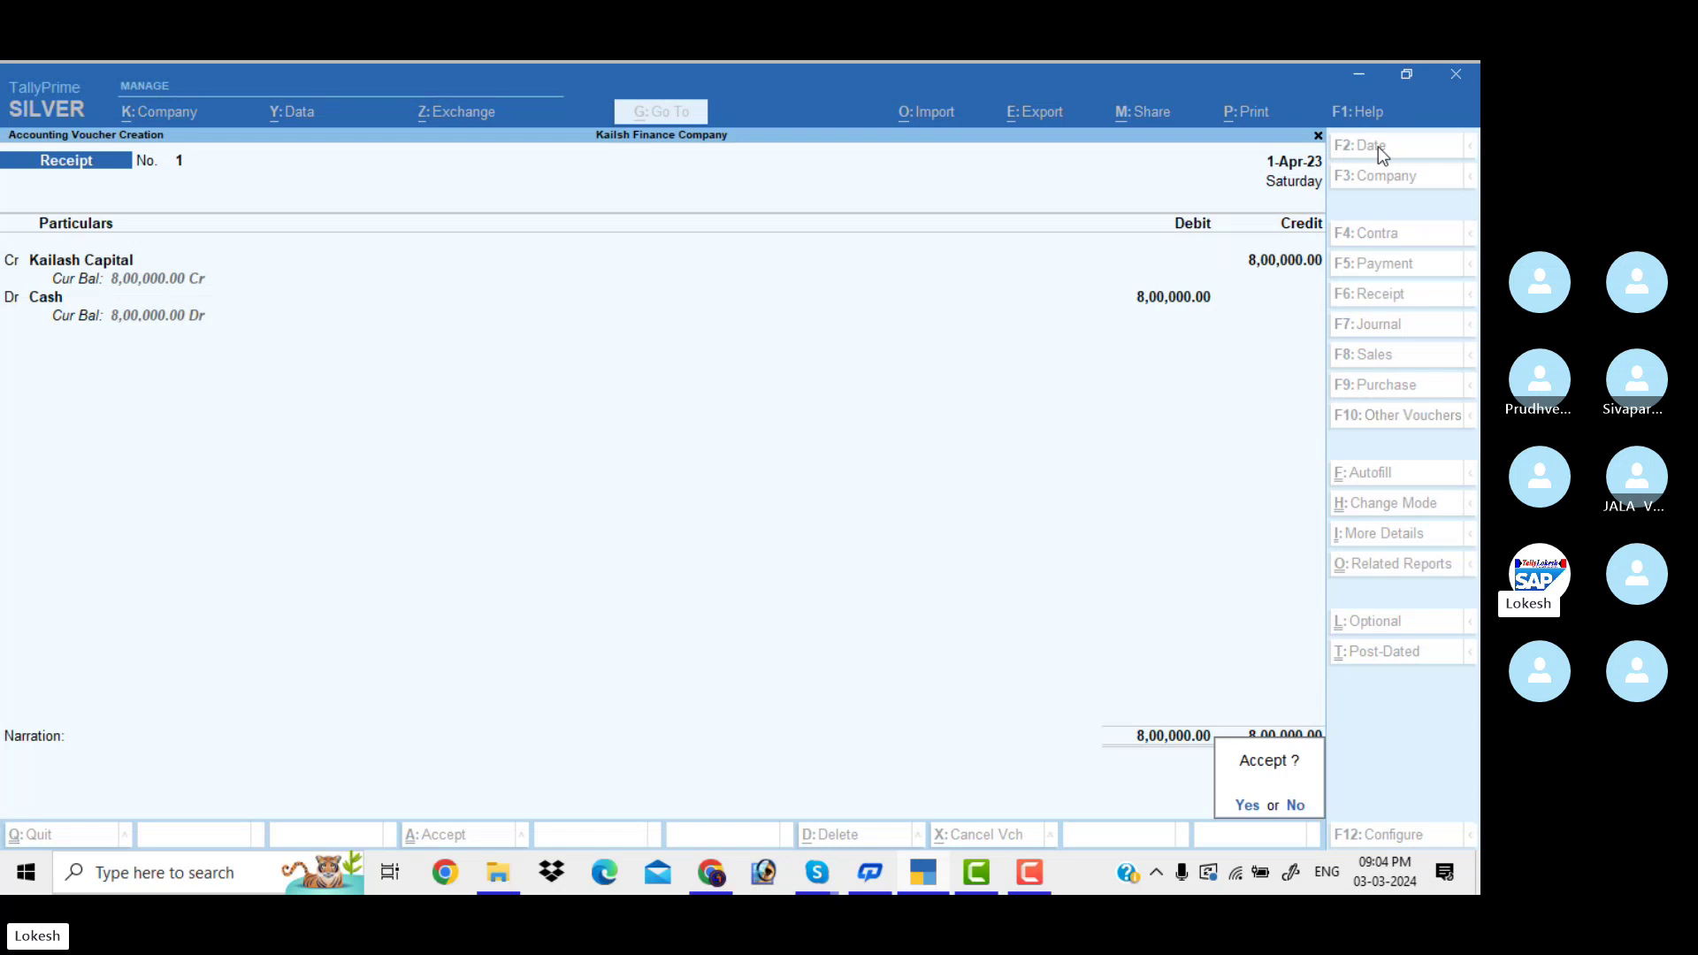
key("Return")
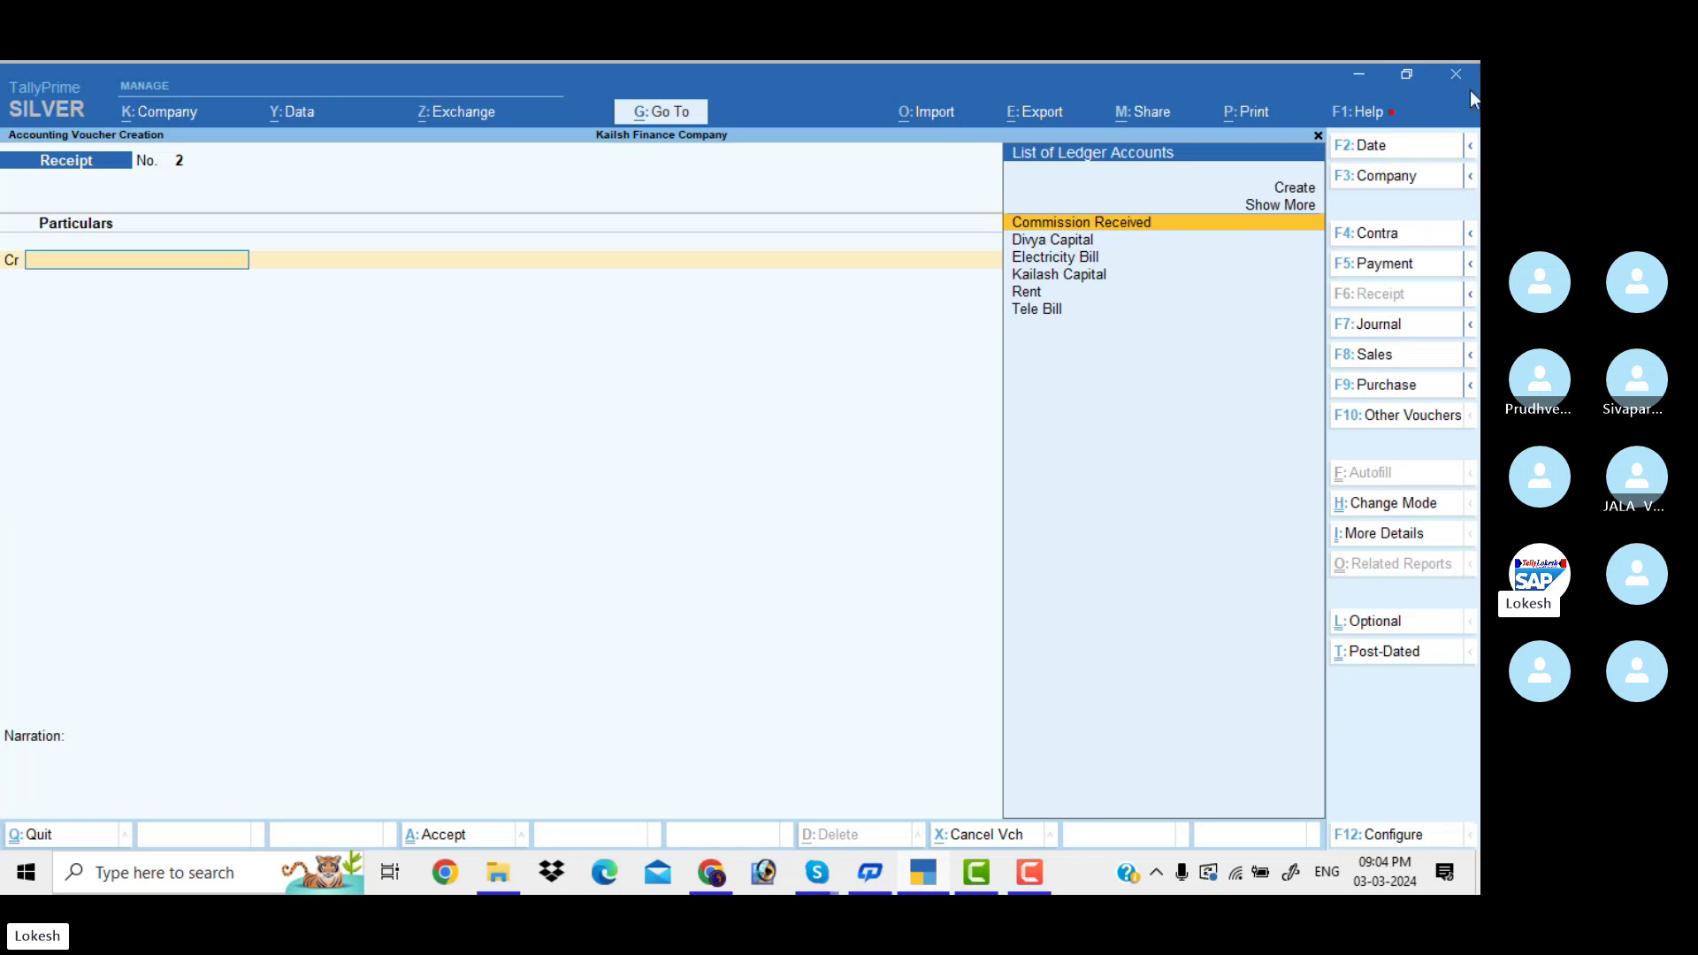
Step: Date the second receipt 1-May-23 and credit 3,00,000 to the capital ledger of the partner the company is named after
left_click(1408, 149)
key("BackSpace")
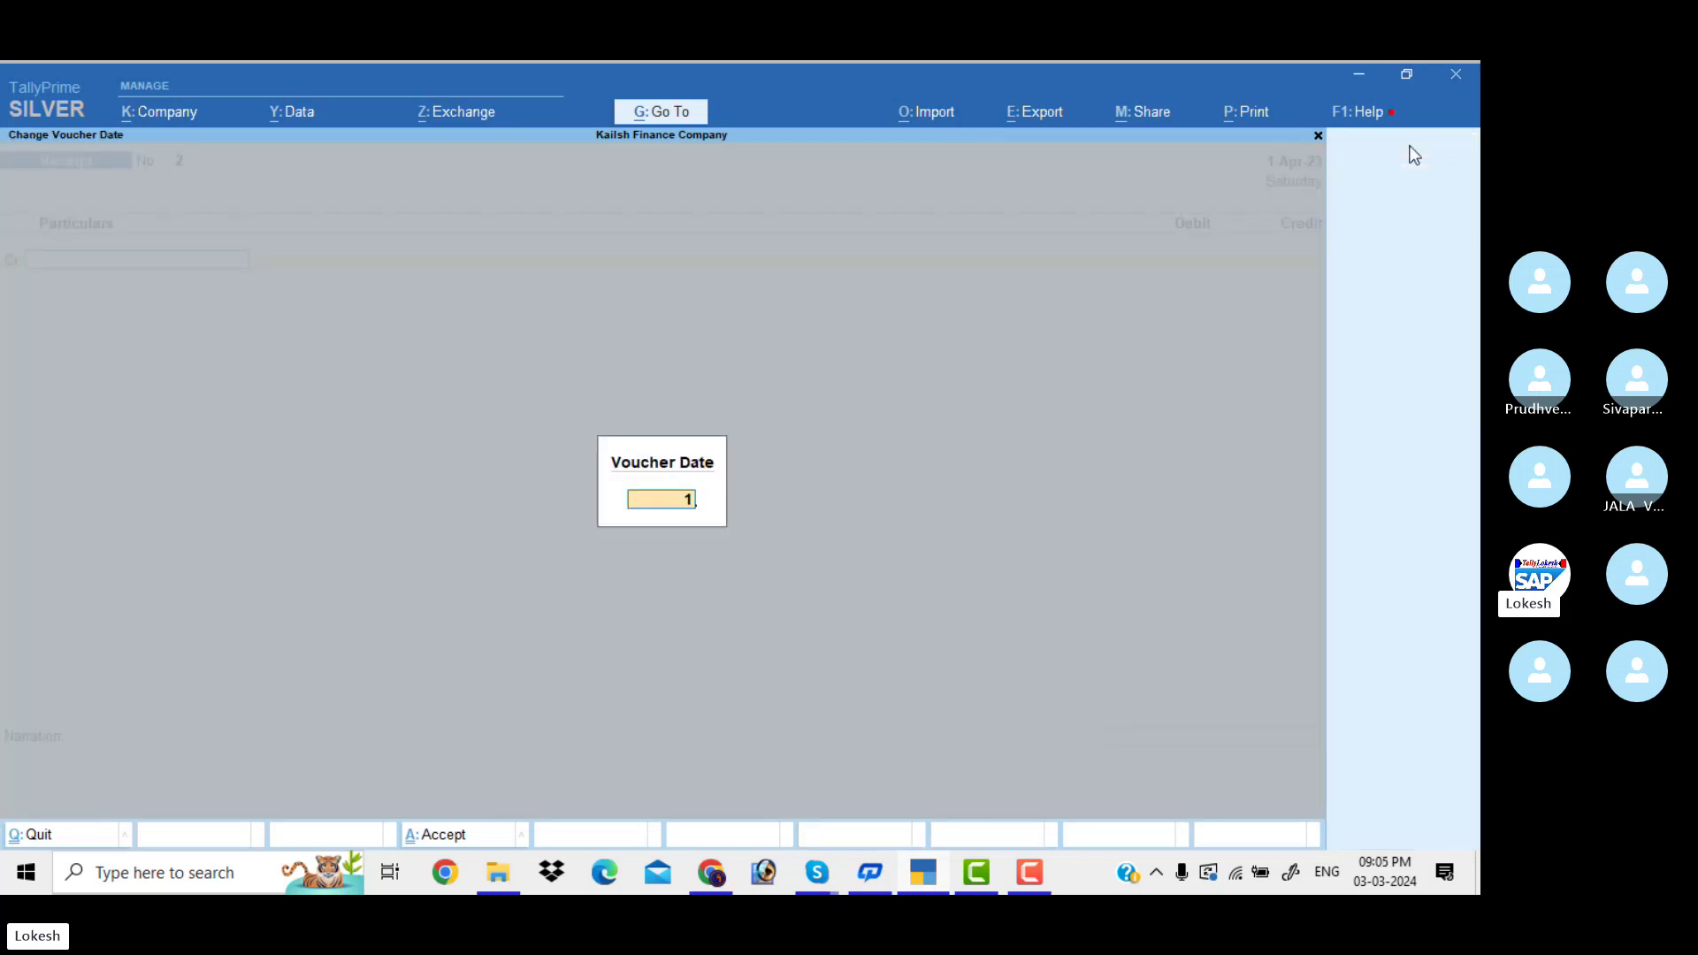
type("1-4")
key("Return")
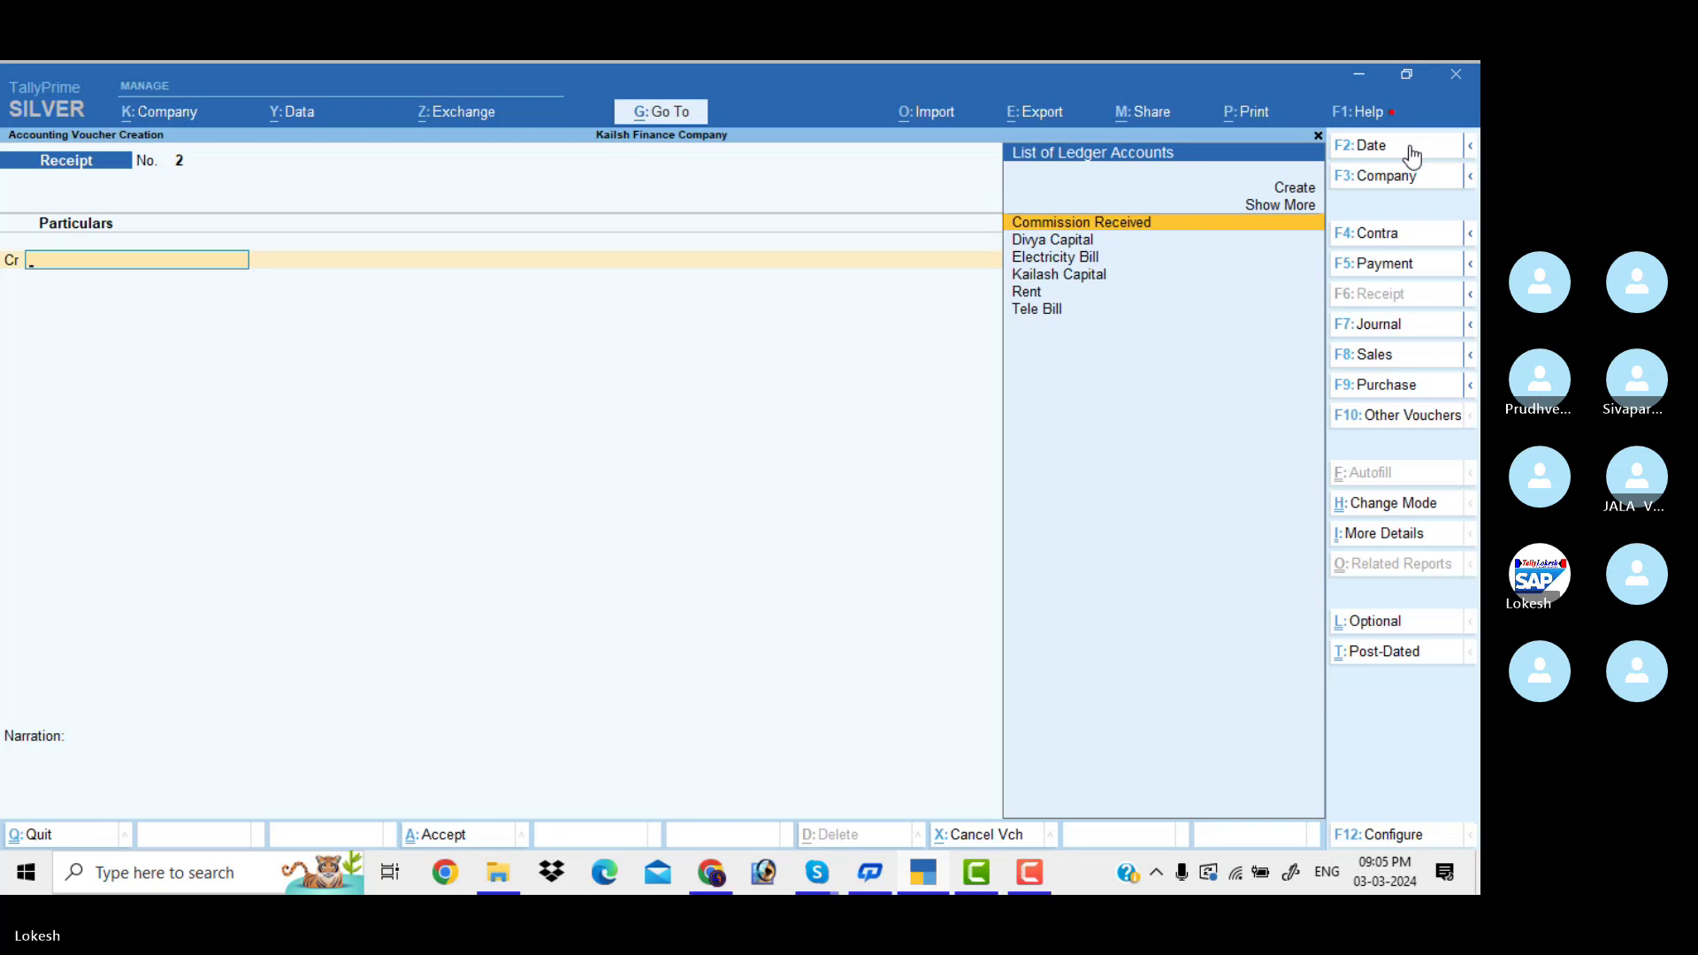
type("k")
key("Return")
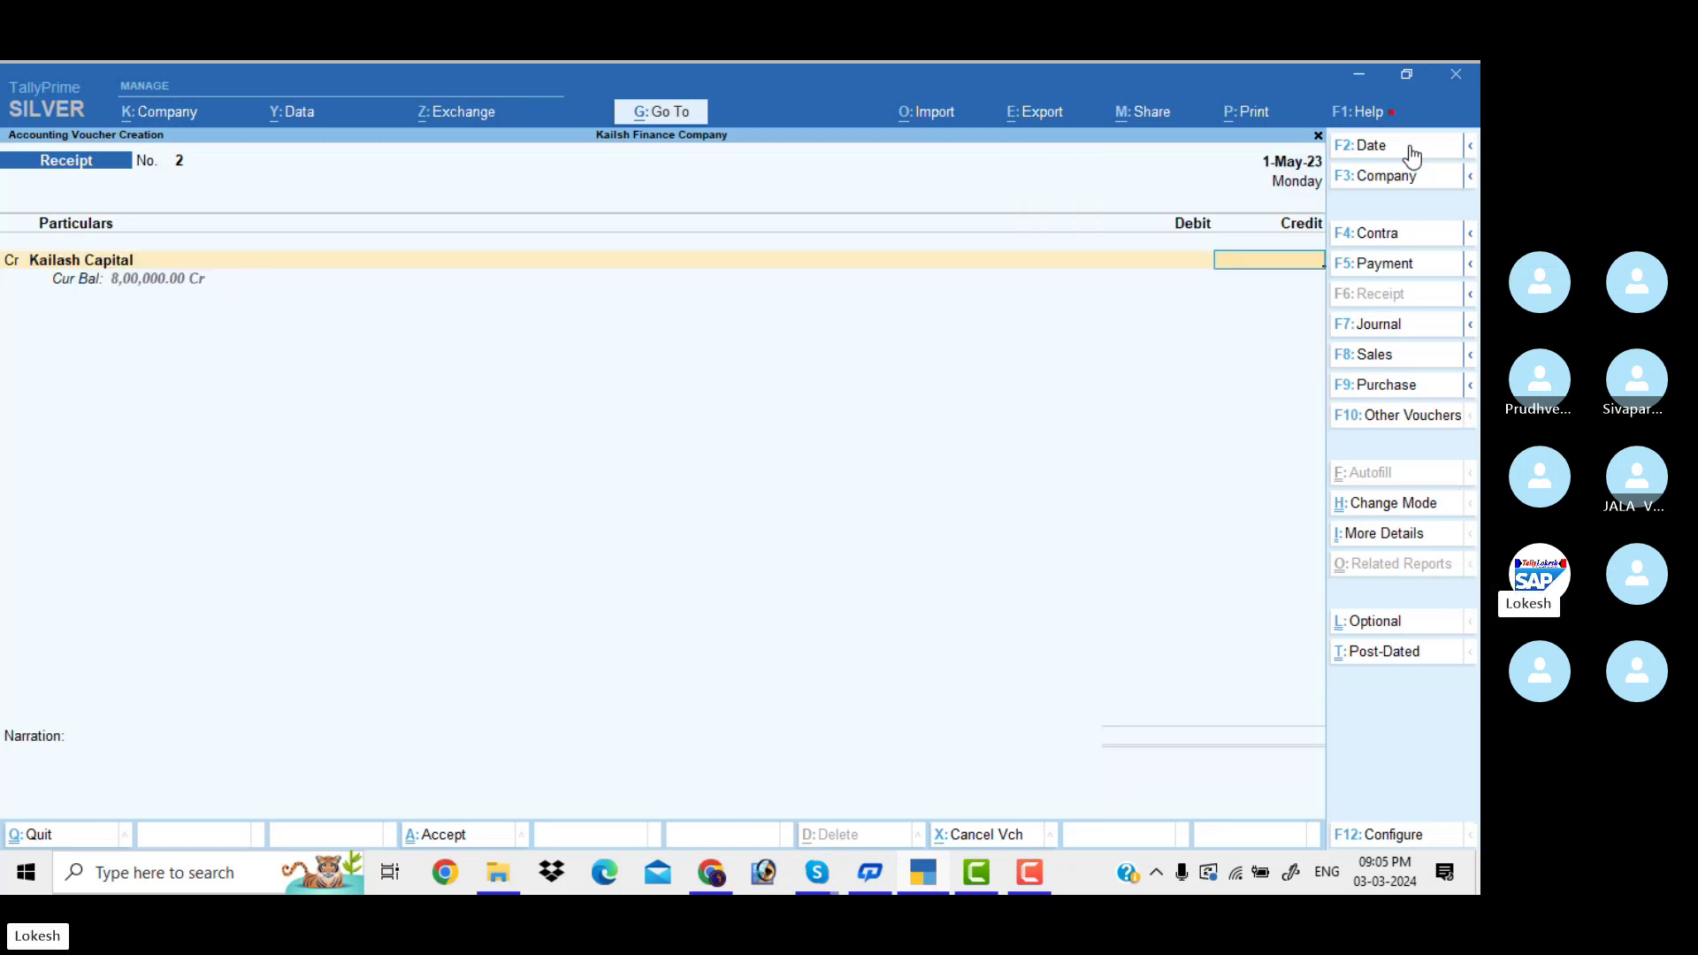
type("300000")
key("Return")
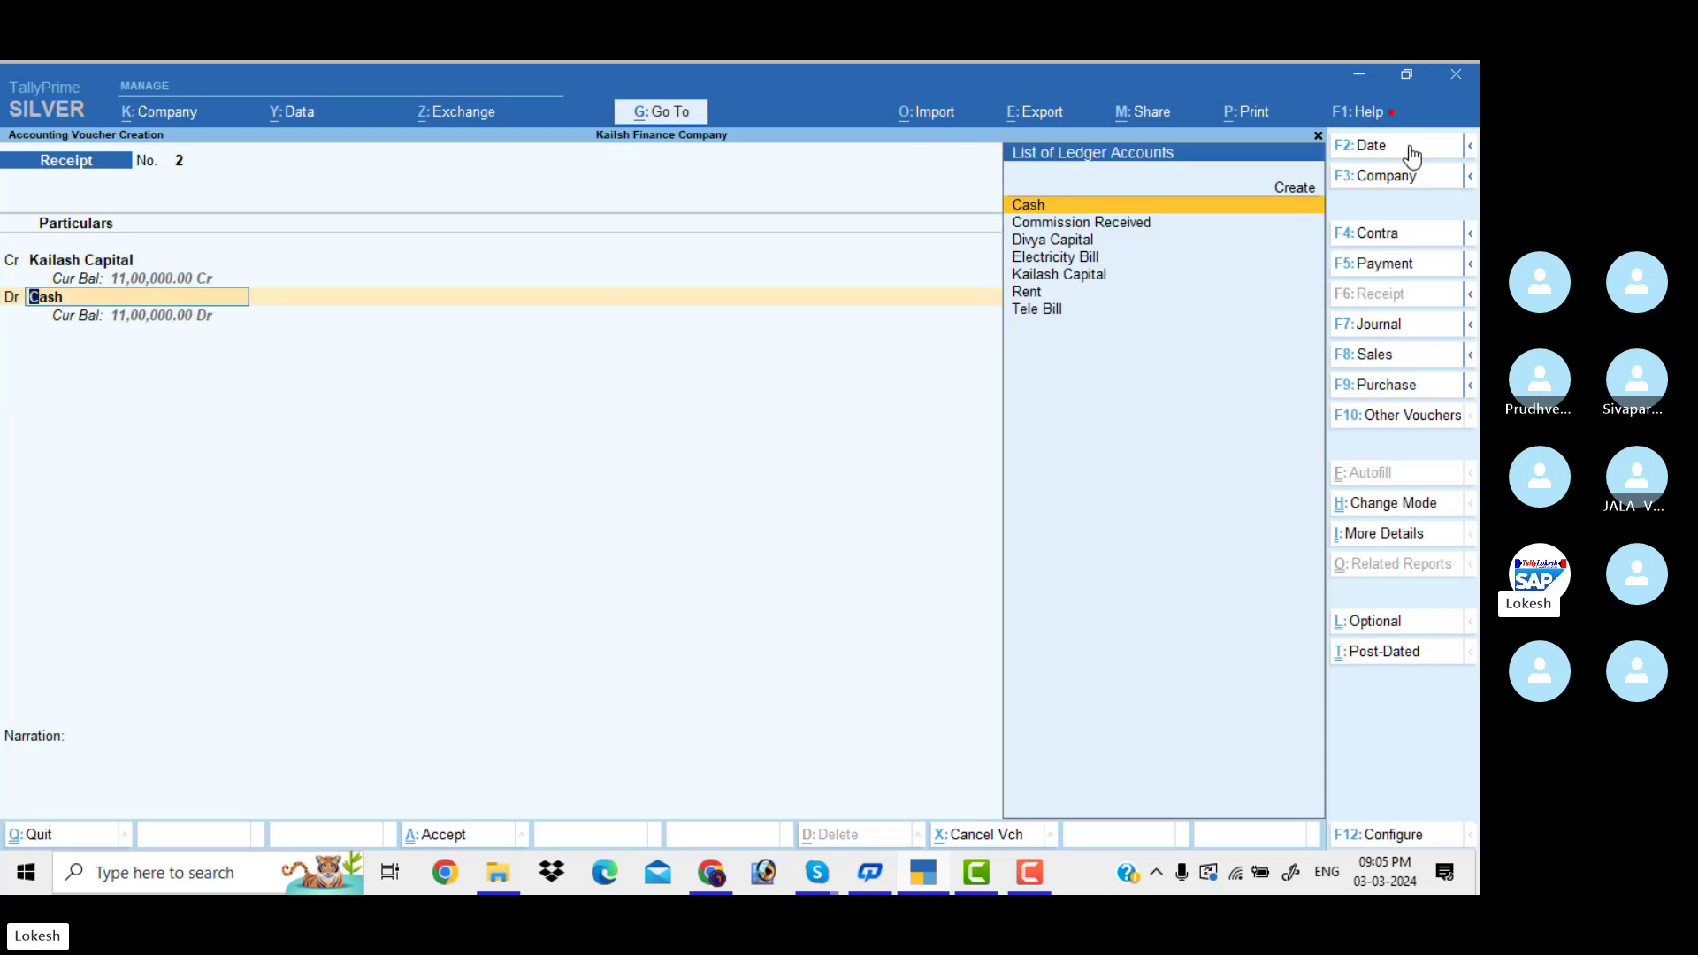
Step: Debit Cash for the full 3,00,000 and save the receipt without a narration
key("Return")
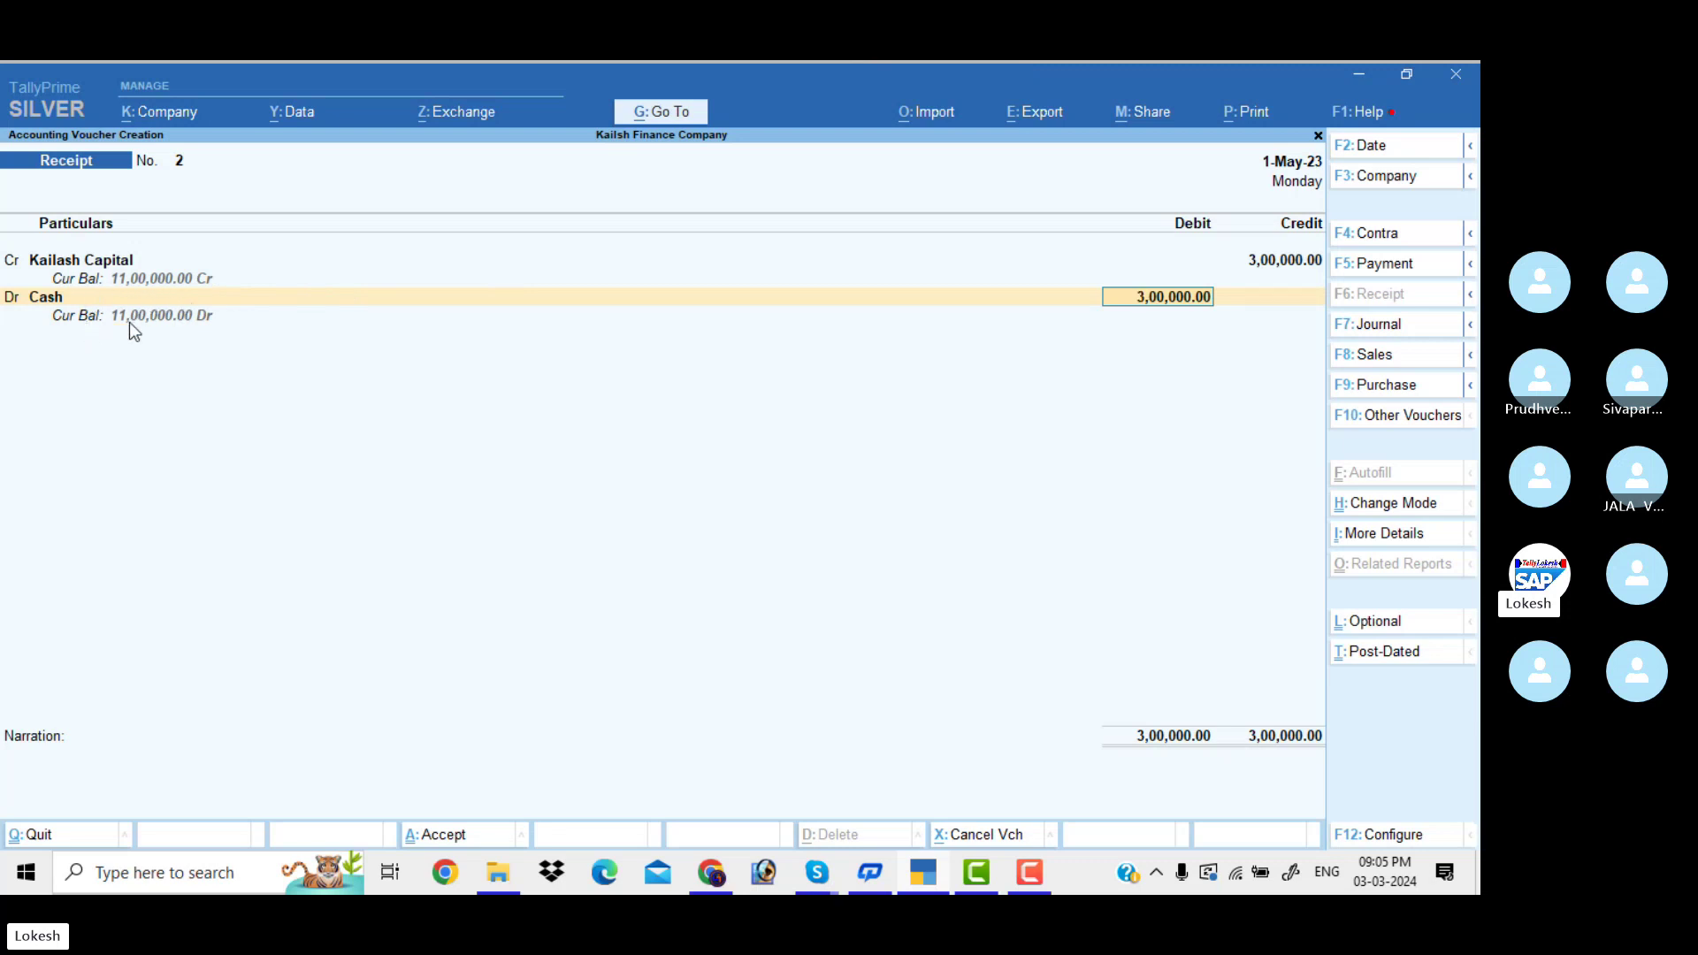
key("Return")
key("Return")
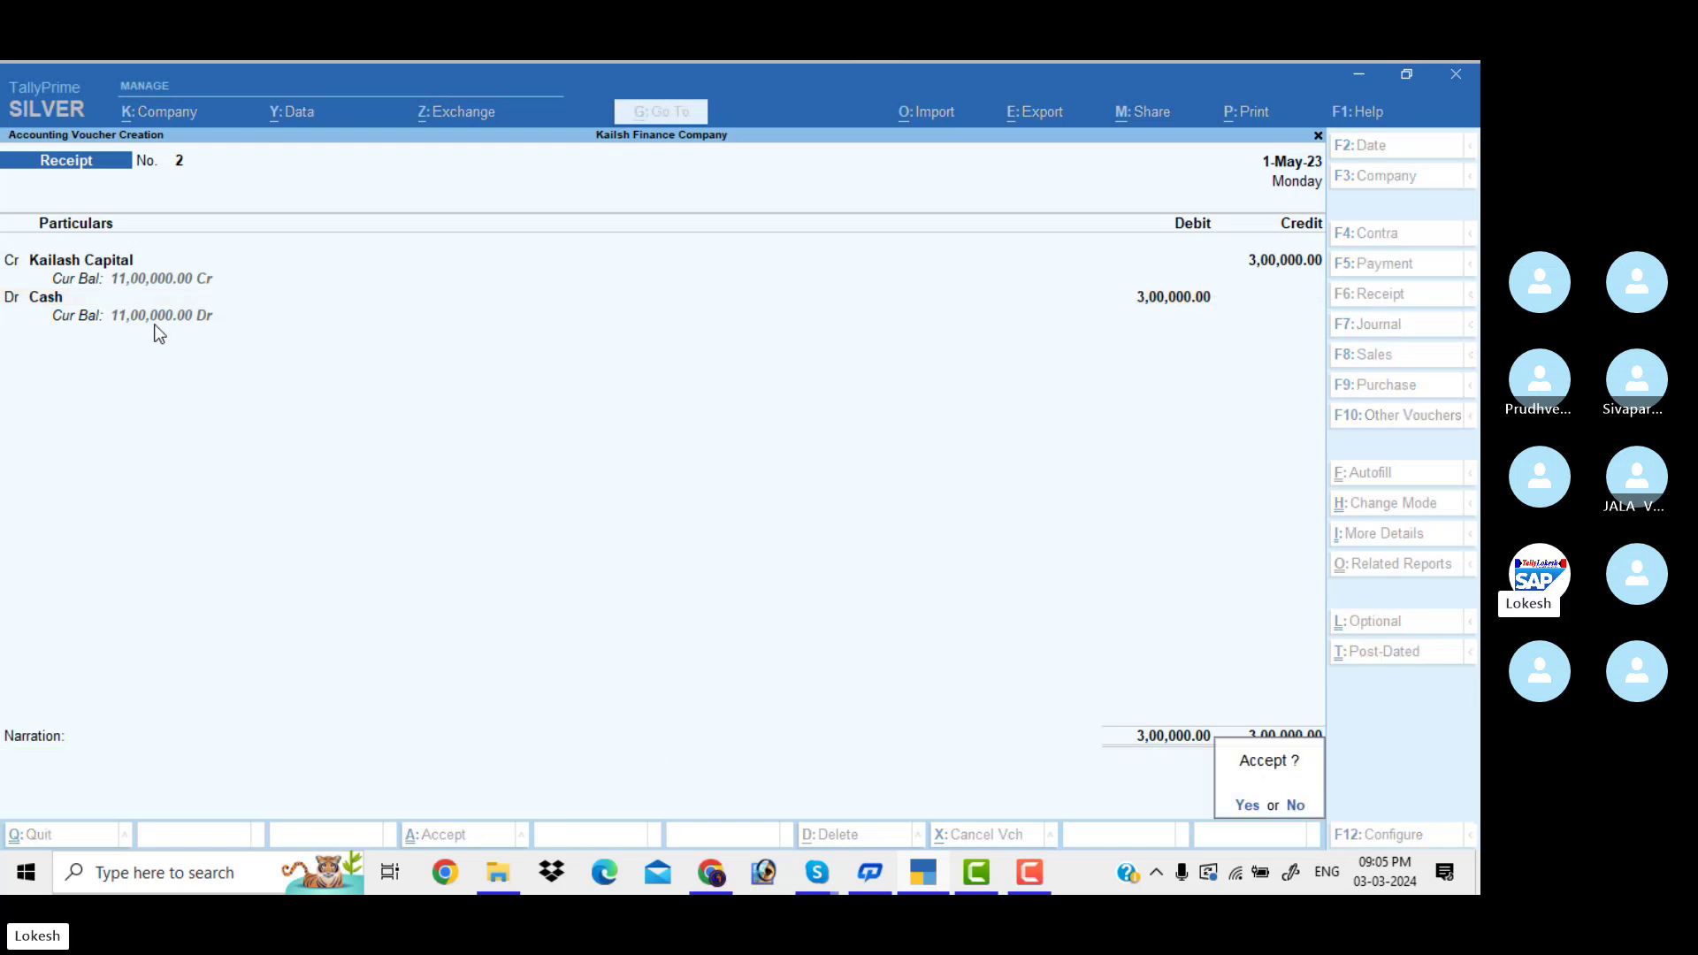
key("Return")
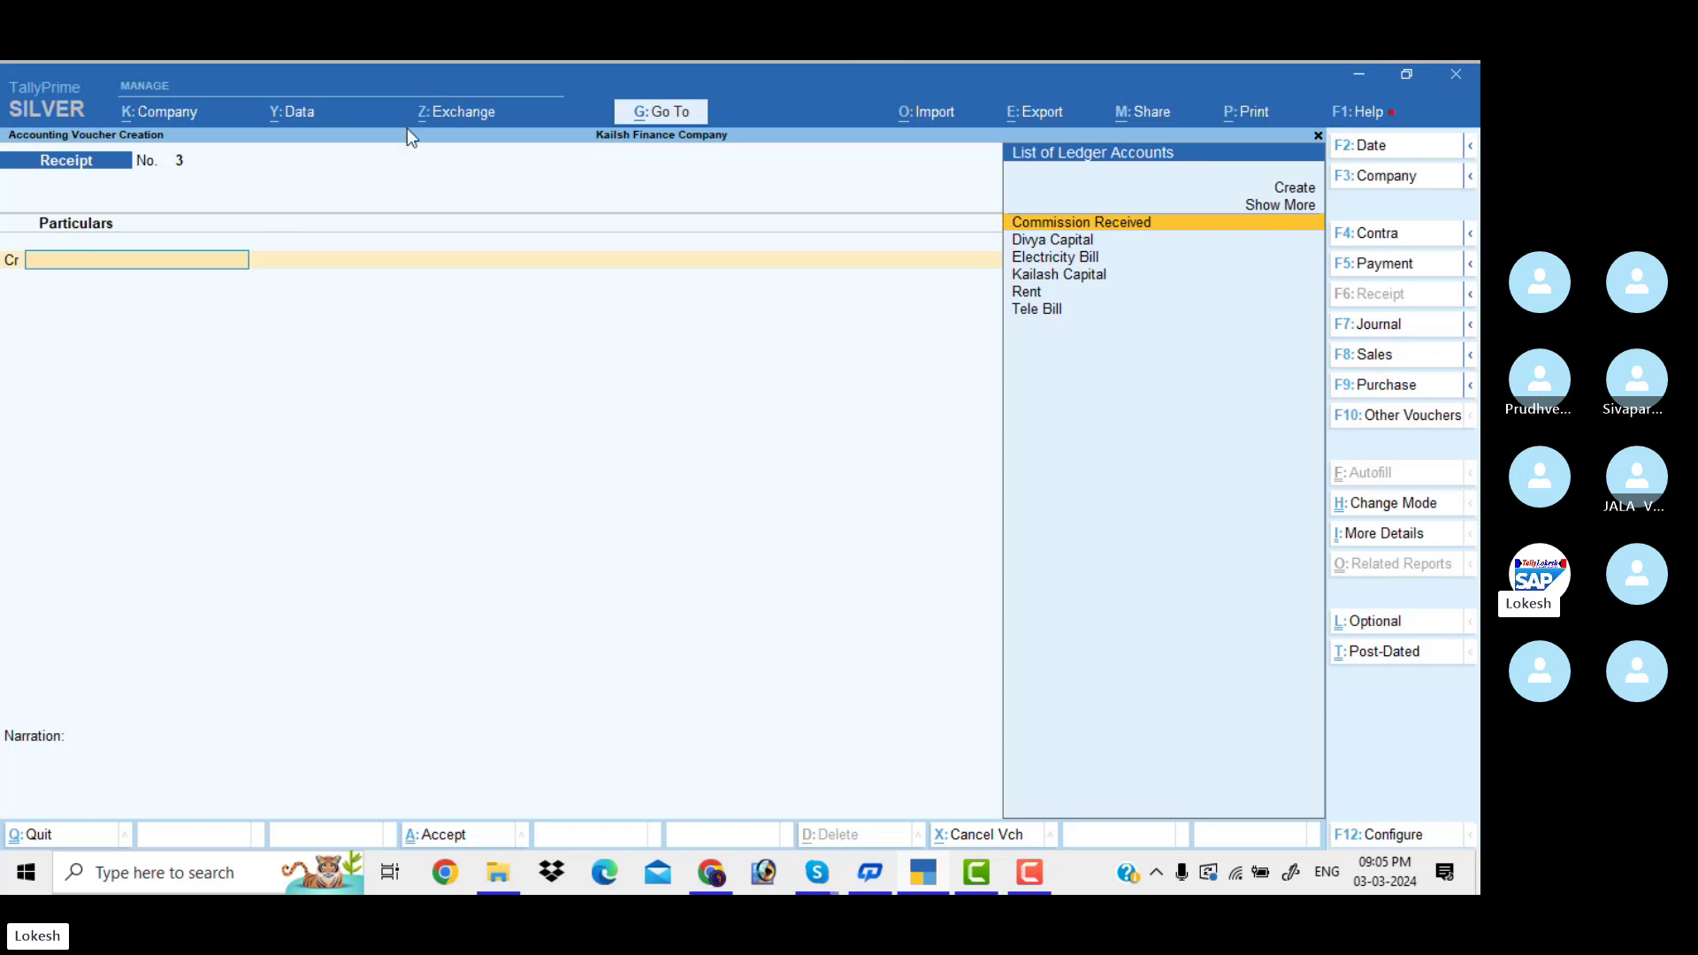
Step: Date the third receipt 1-Jun-23 and credit 4,00,000 to the other partner's capital ledger
left_click(1383, 152)
type("1-4")
key("Return")
type("d")
key("Return")
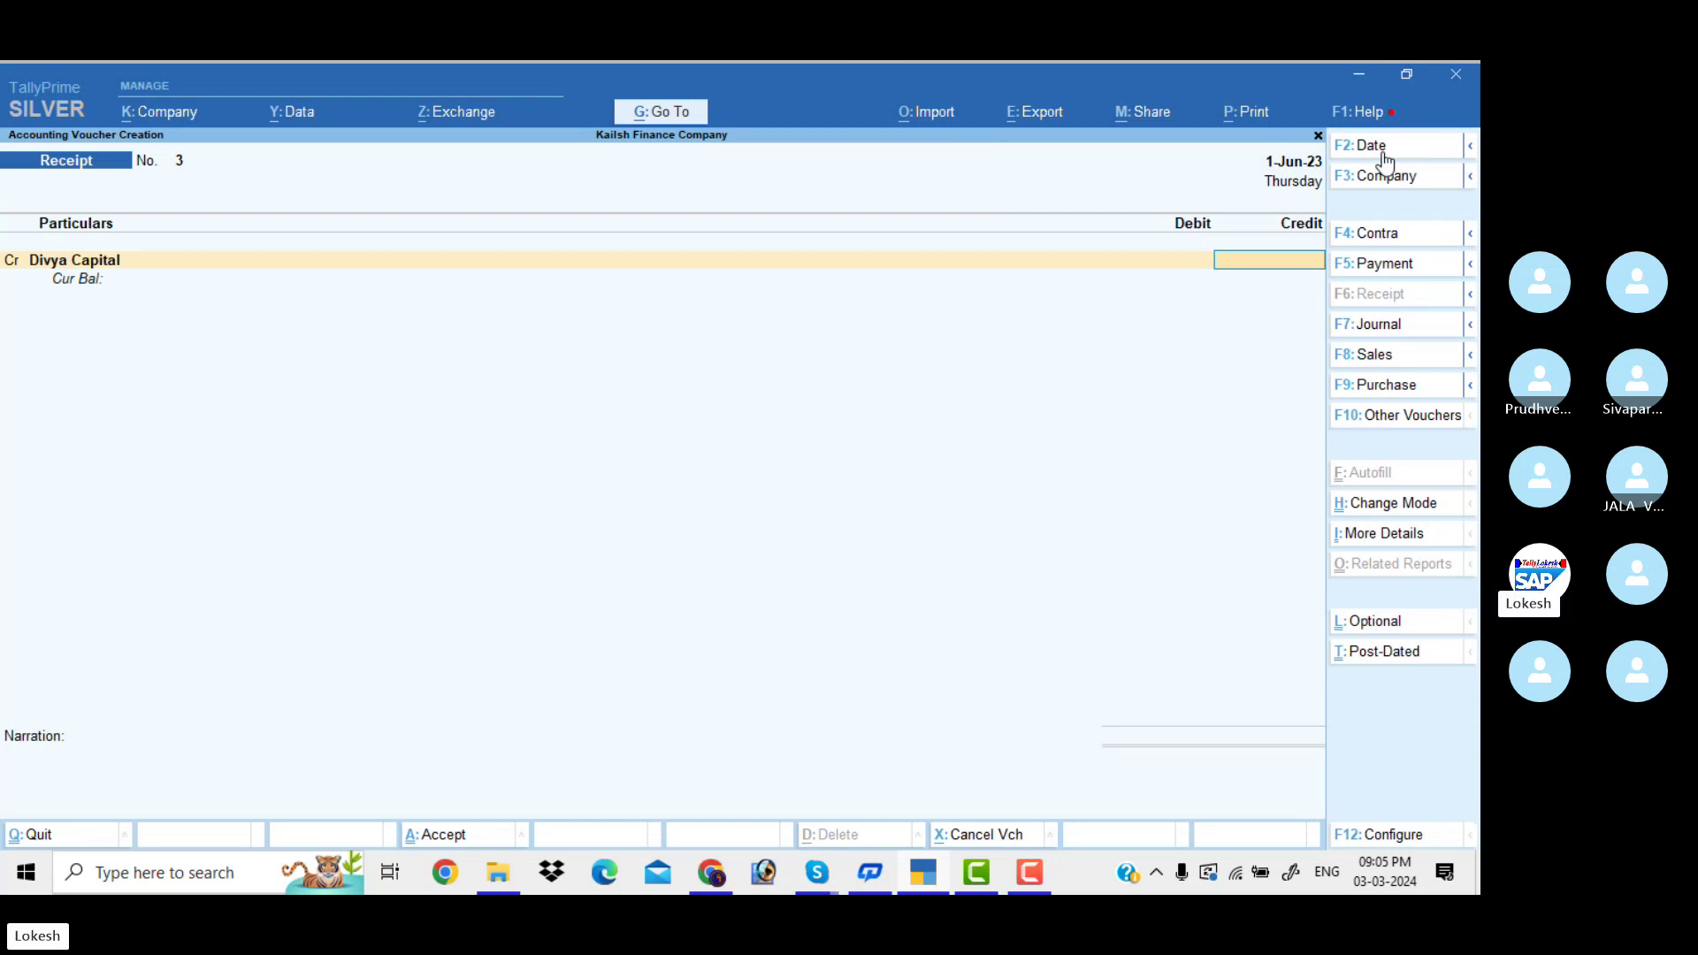
type("400000")
key("Return")
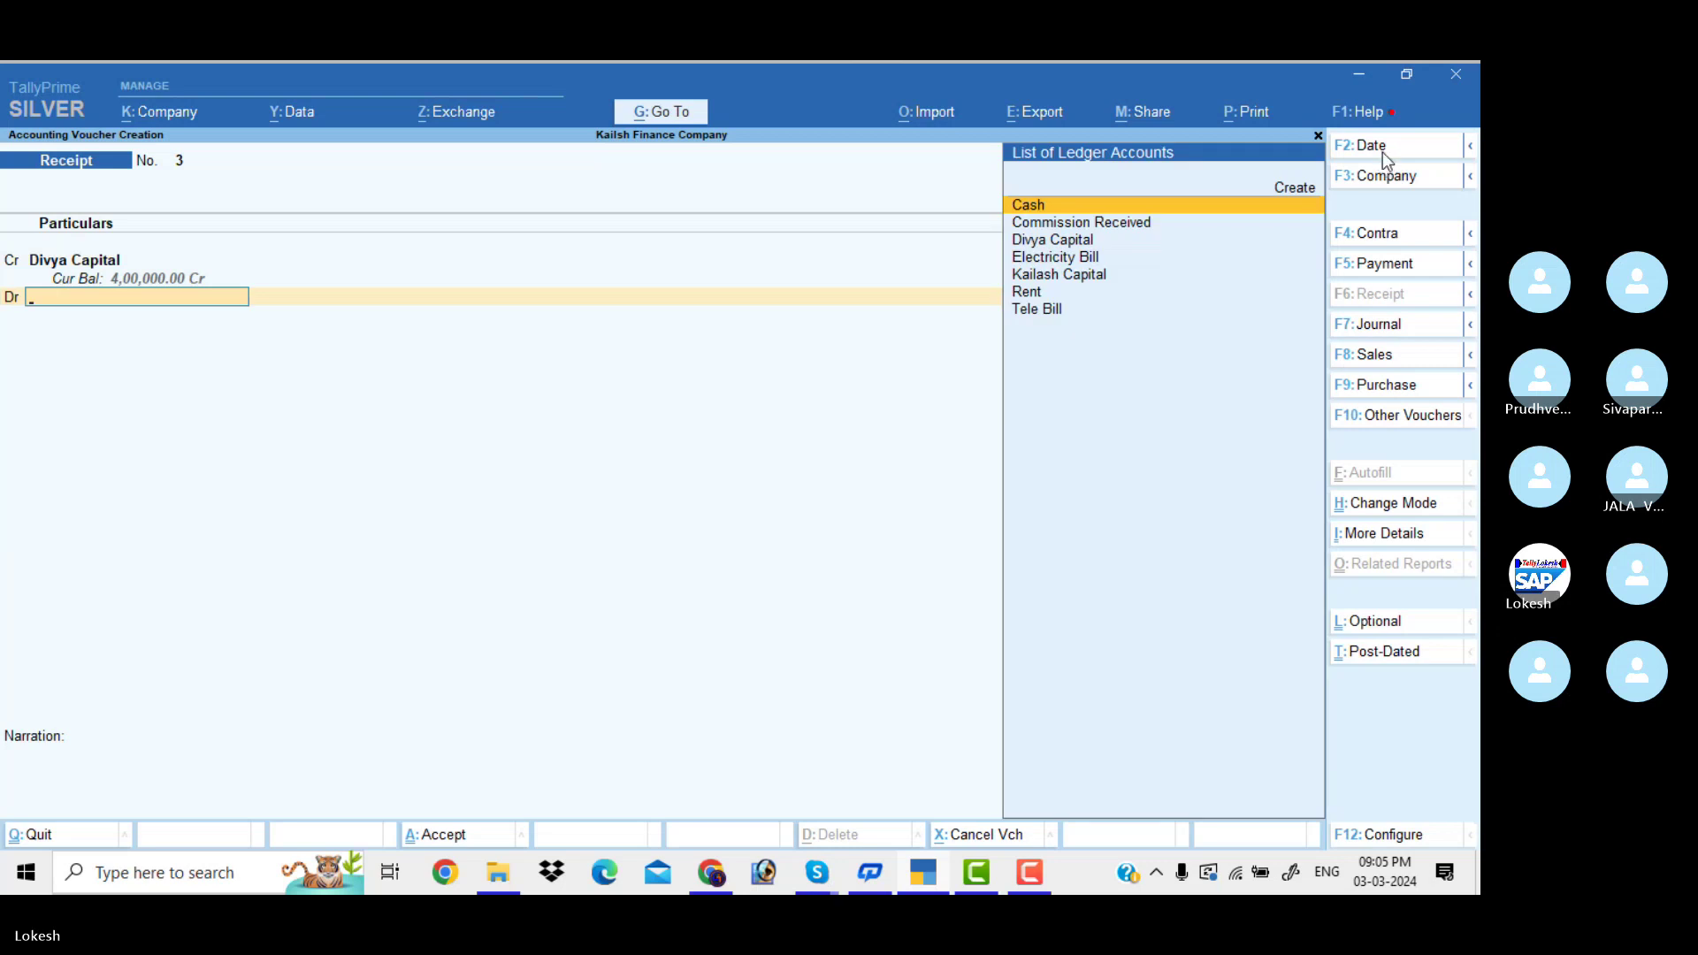
Step: Debit Cash for the full 4,00,000 and save the receipt without a narration
key("Return")
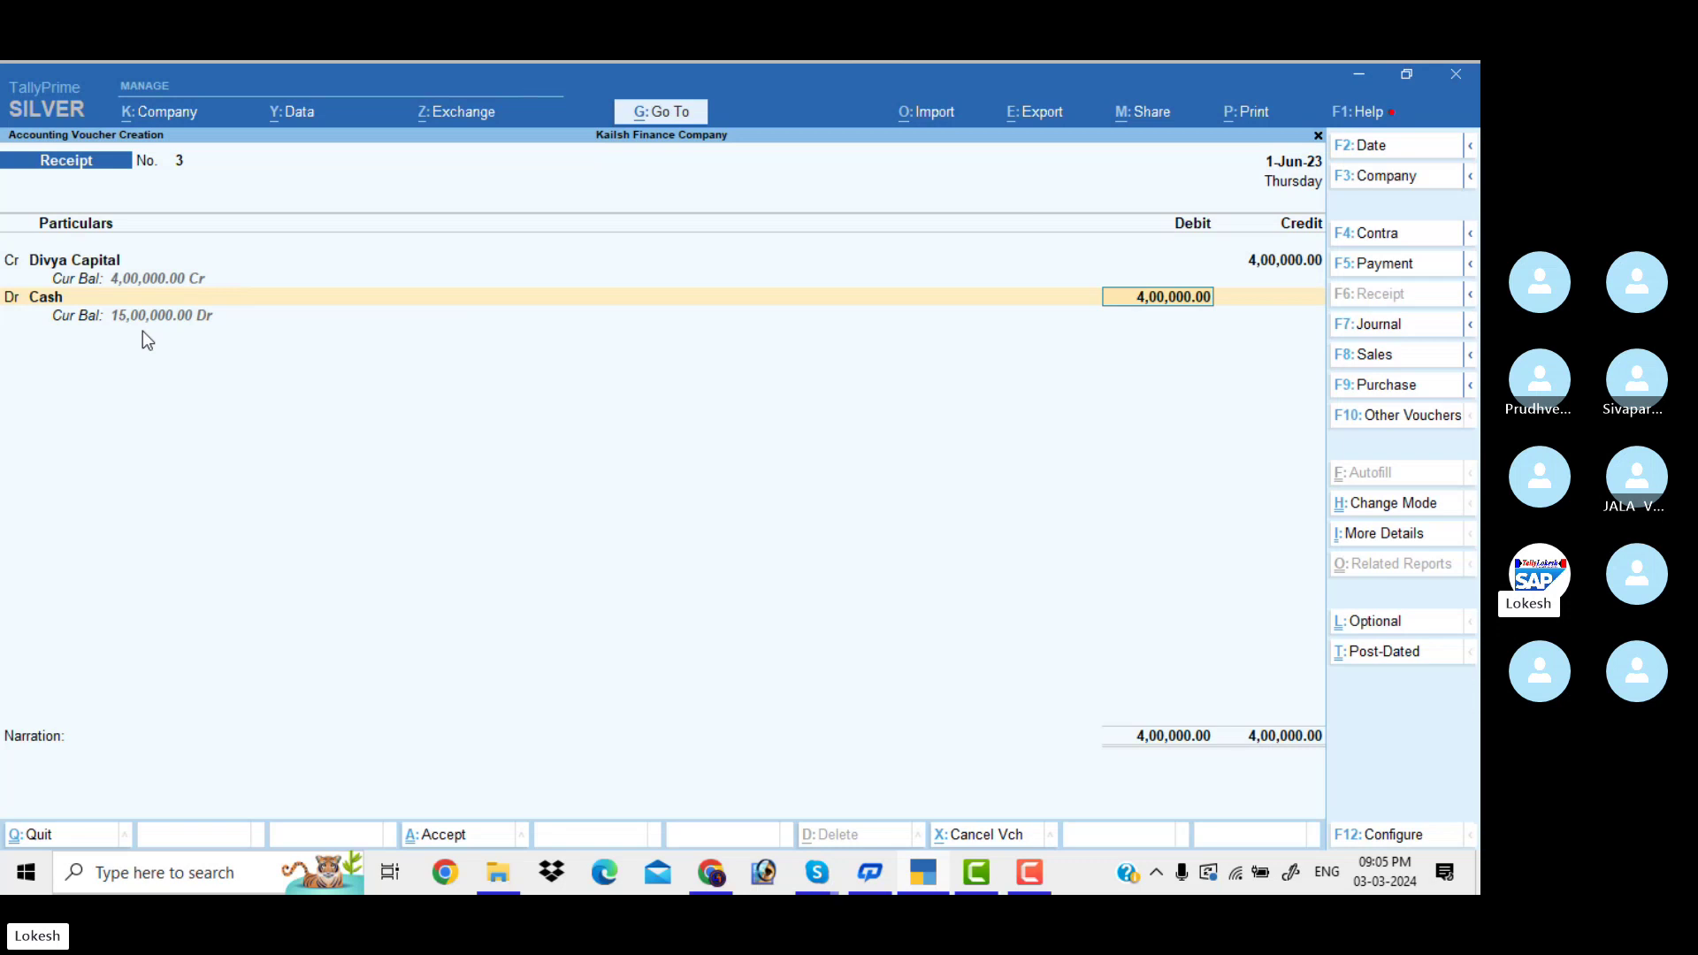
key("Return")
key("Return")
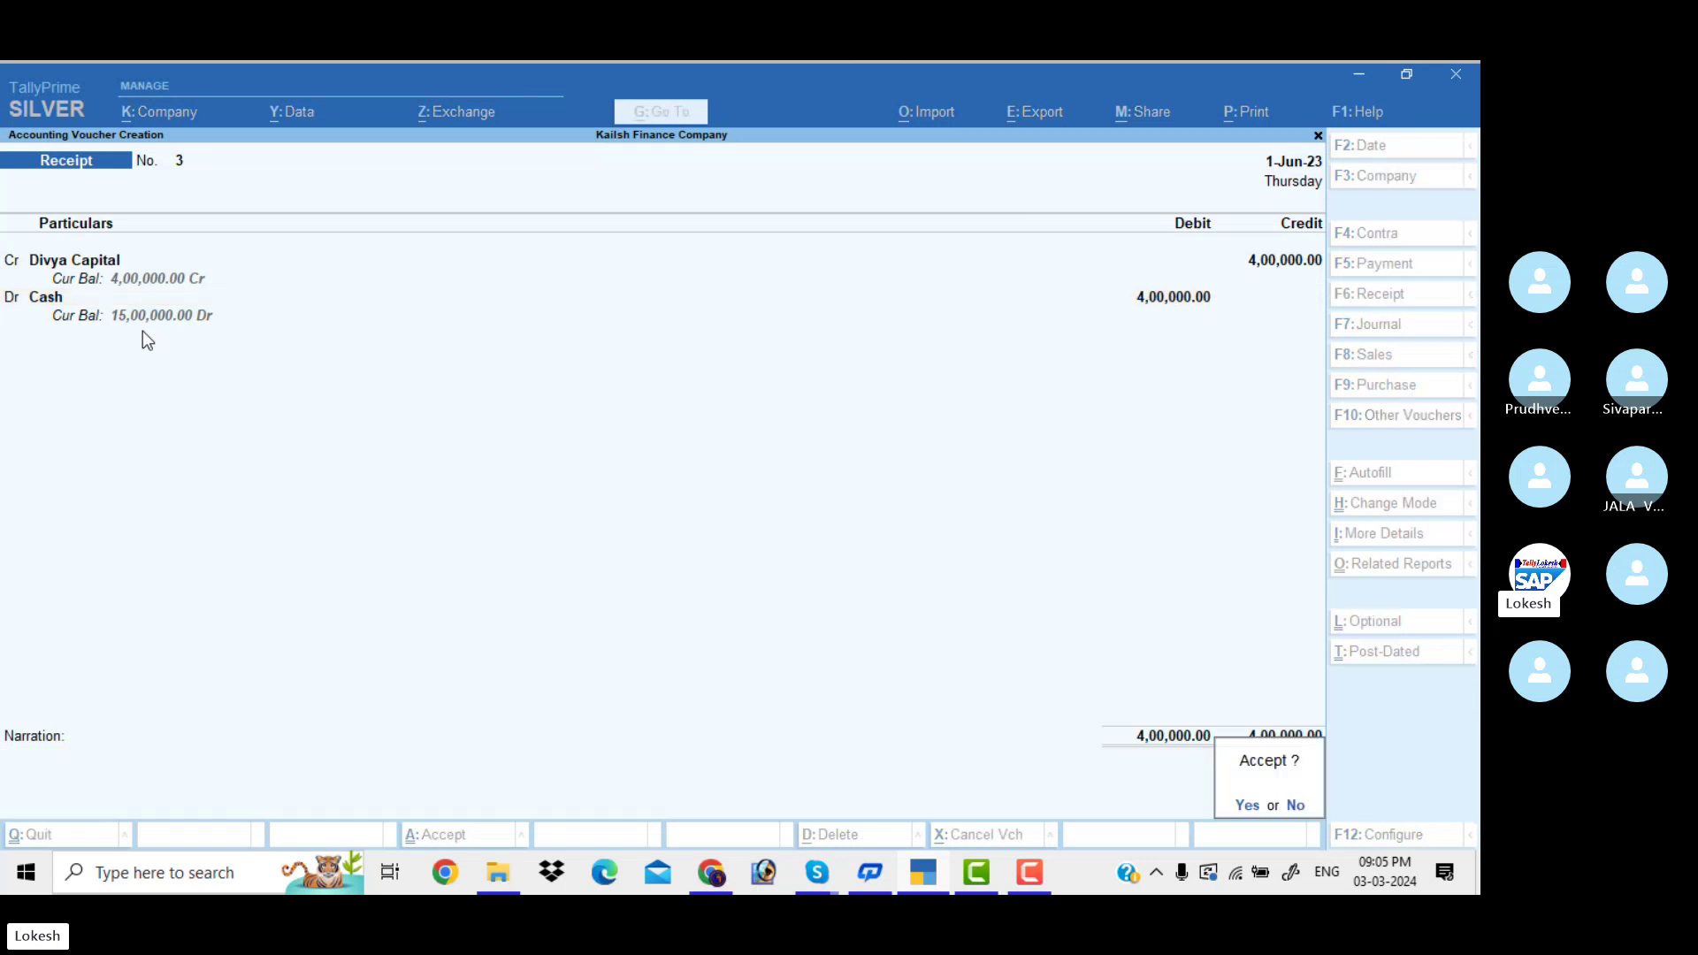
key("Return")
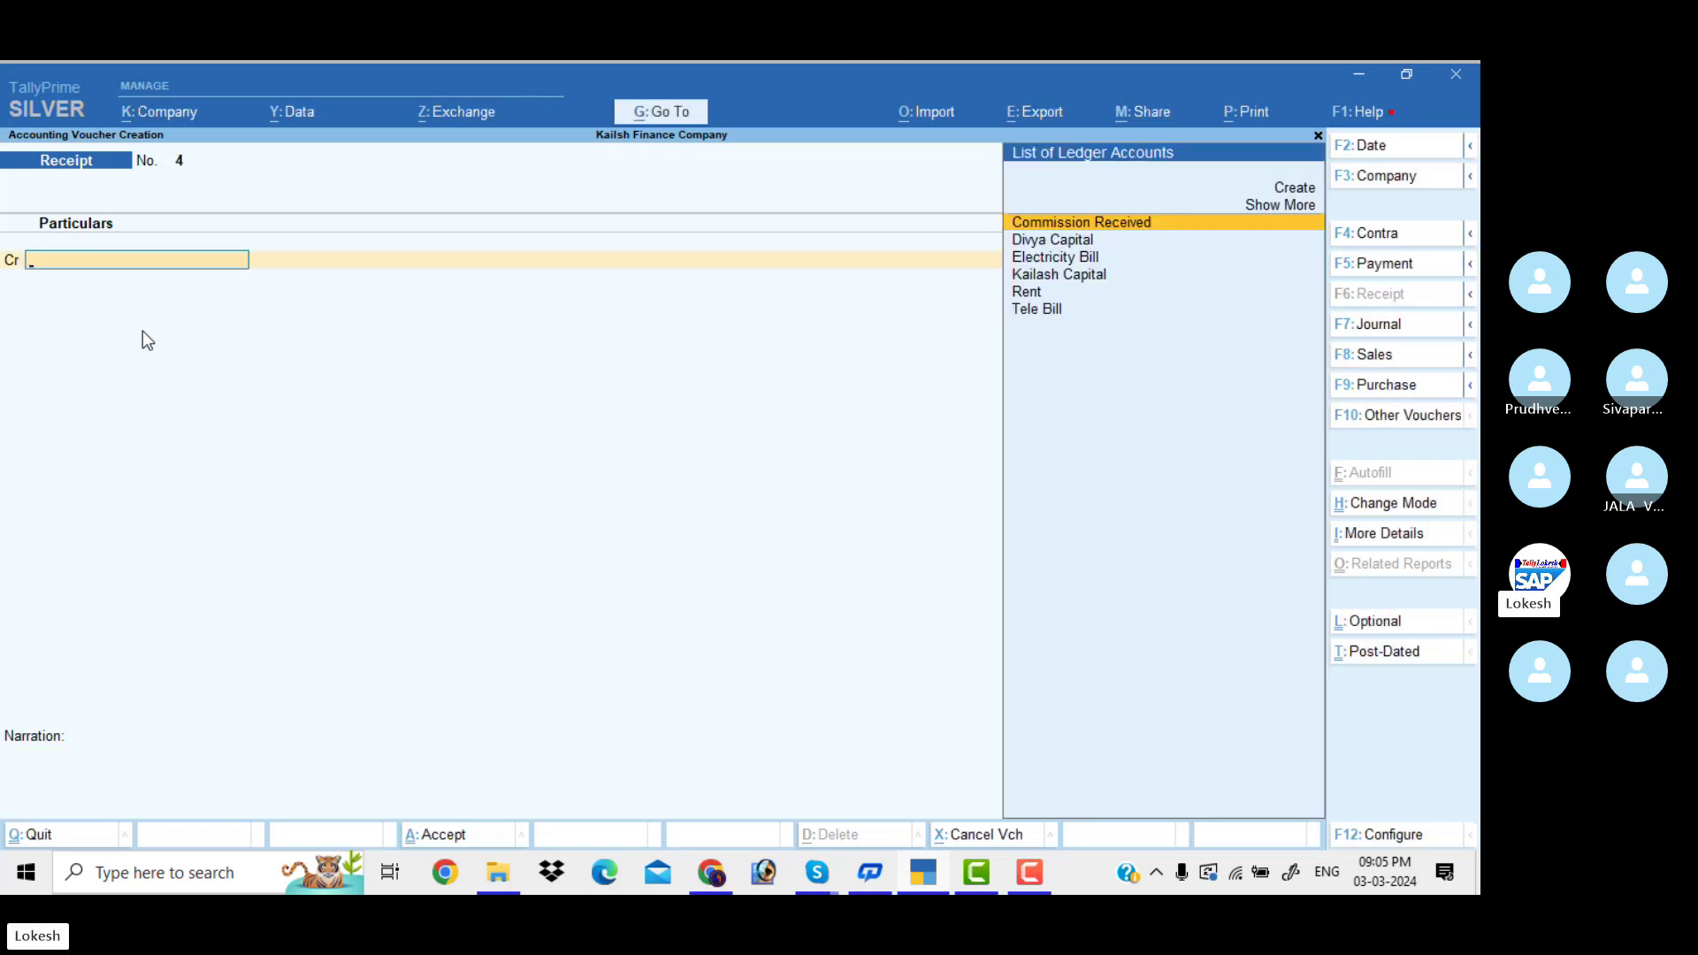
Step: Start a receipt dated 1-Jun-23 crediting 2,00,000 to the company-named partner's capital ledger, with Cash as the debit account
left_click(1381, 146)
type("1-6")
key("Return")
type("d")
key("Return")
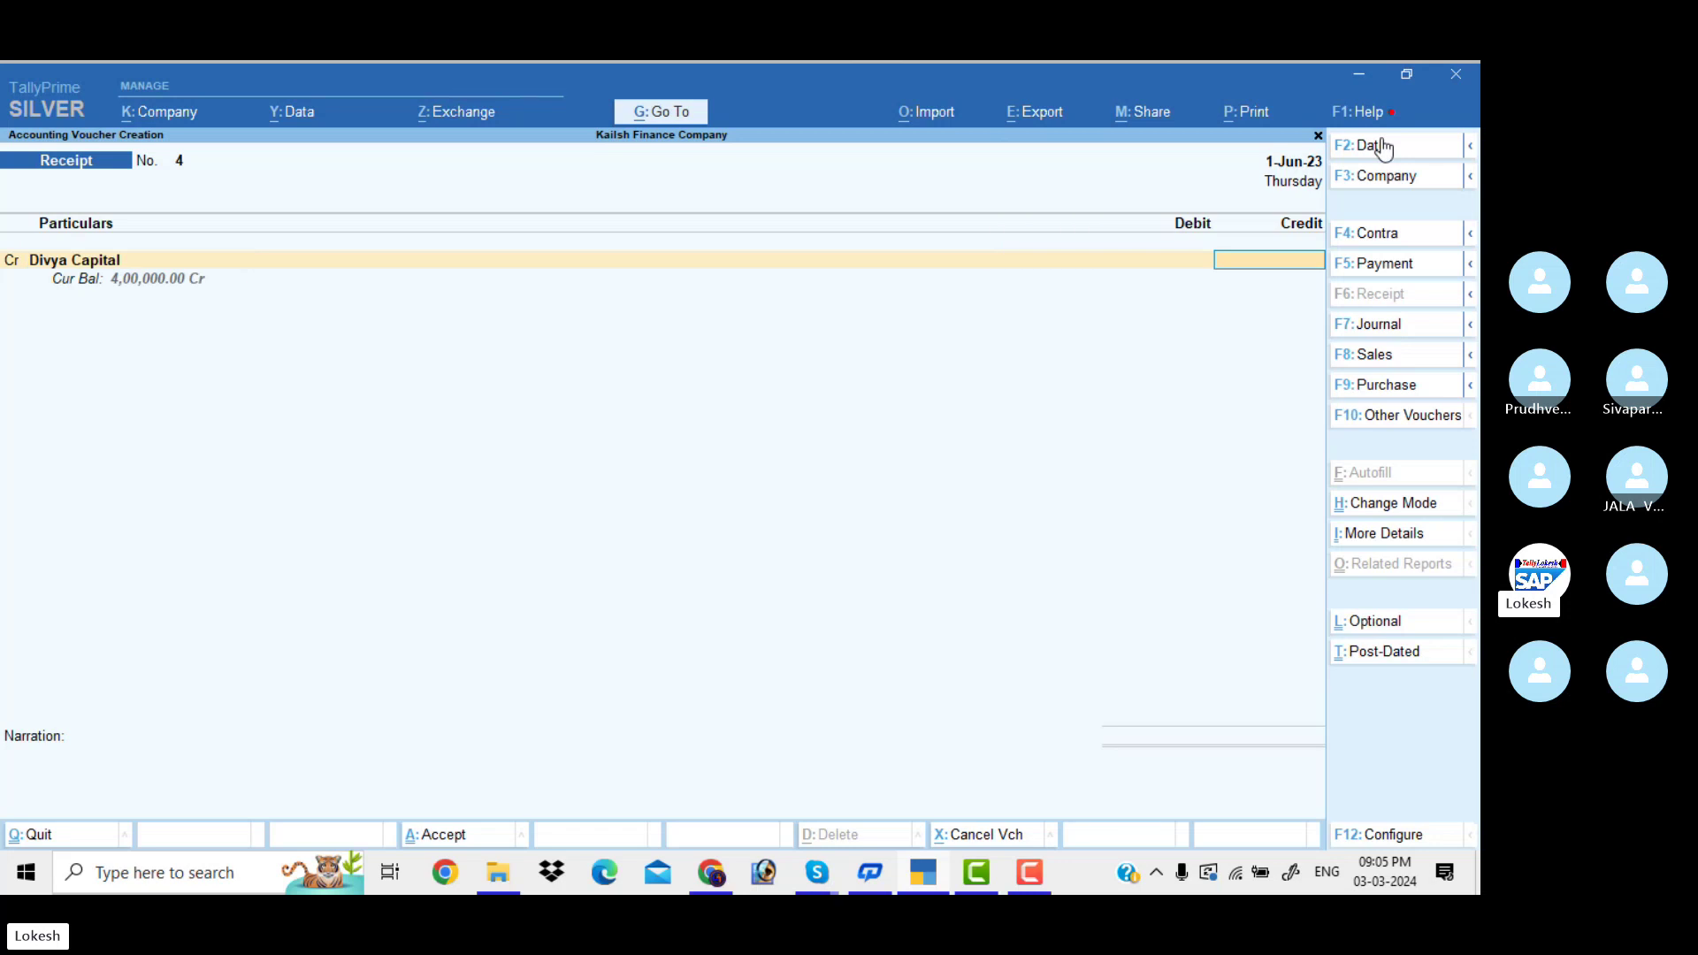
key("BackSpace")
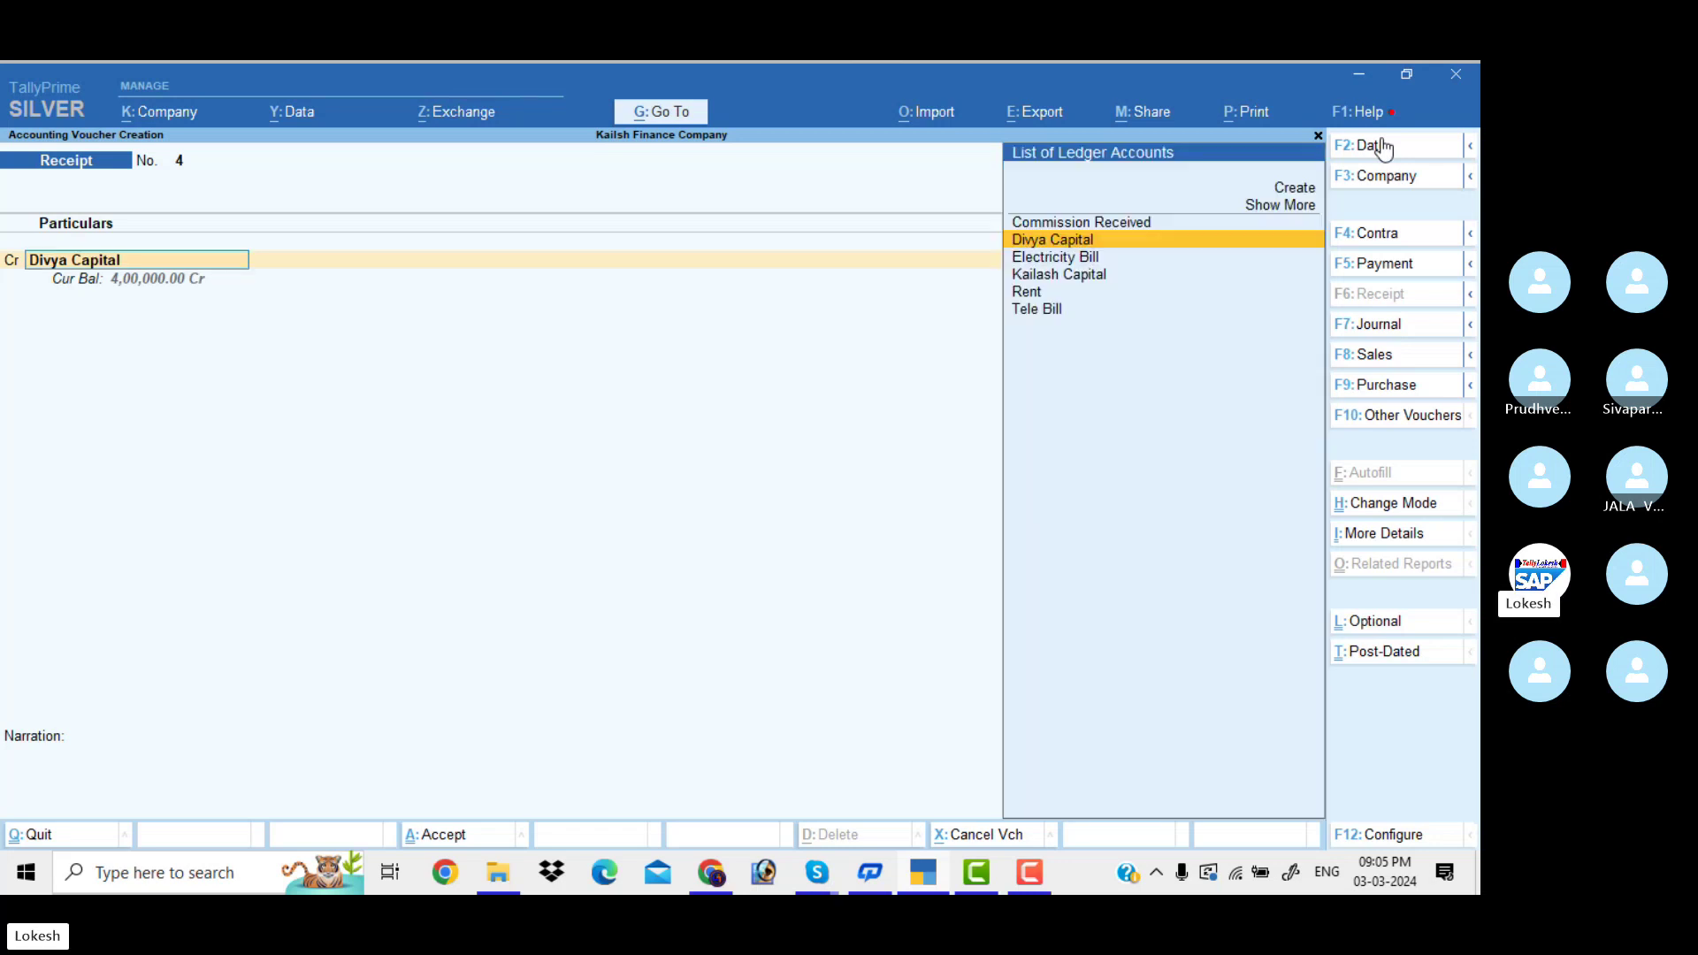
type("K")
key("Return")
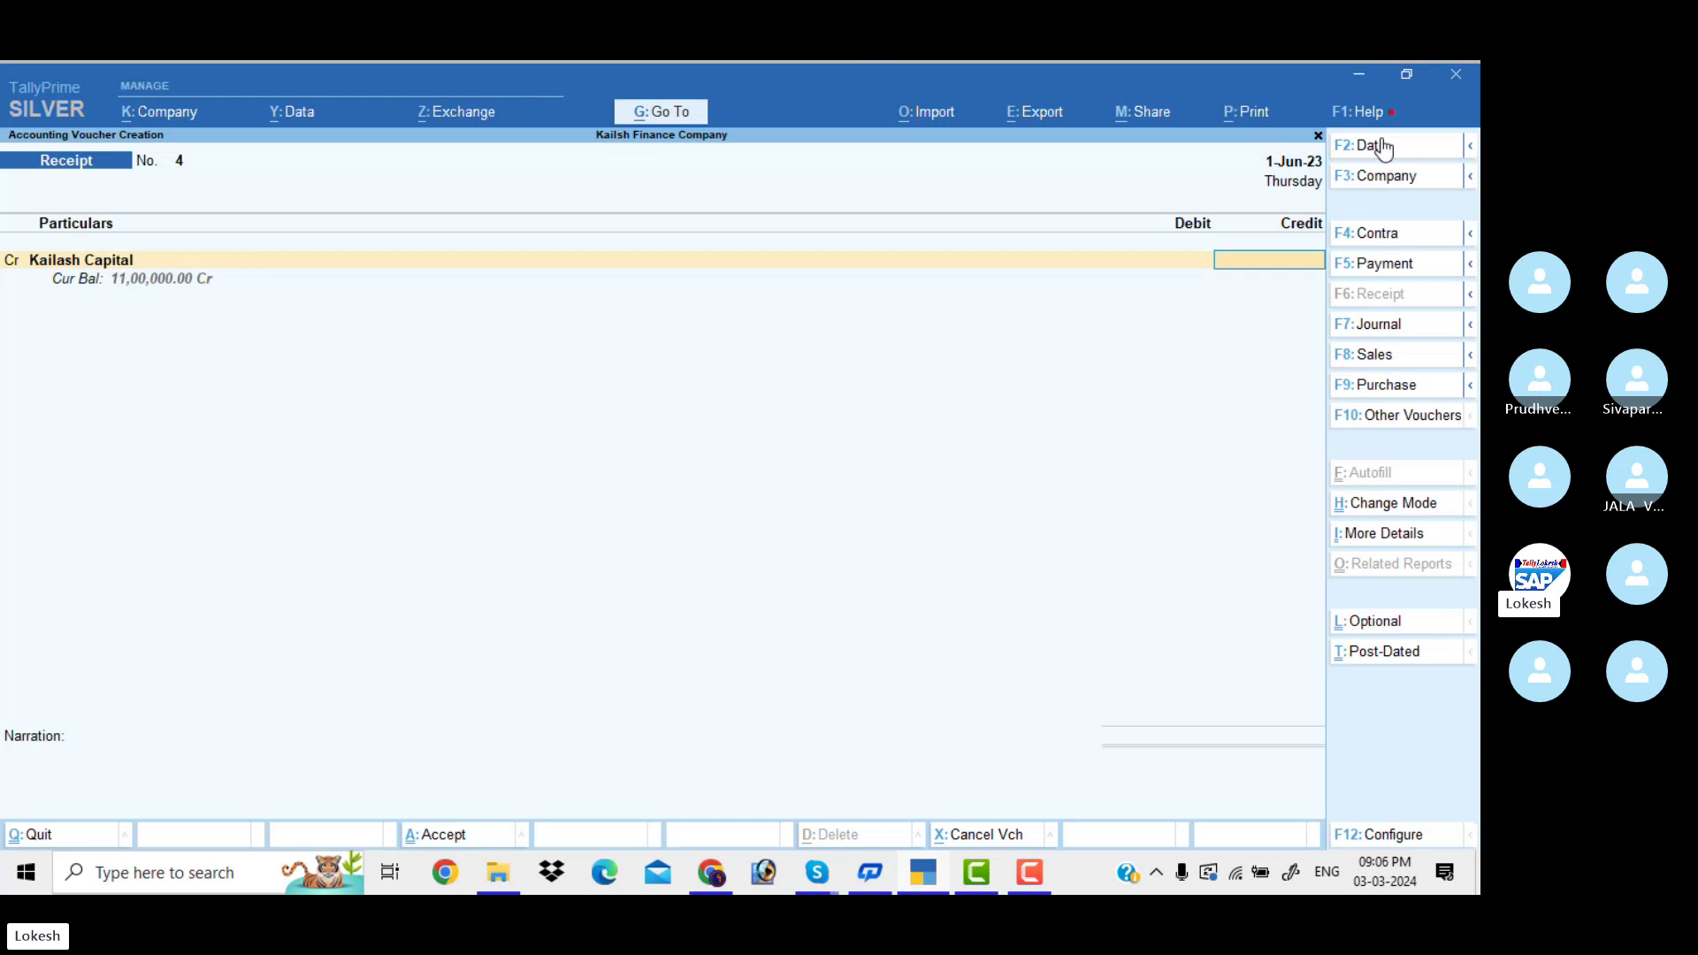
type("200000")
key("Return")
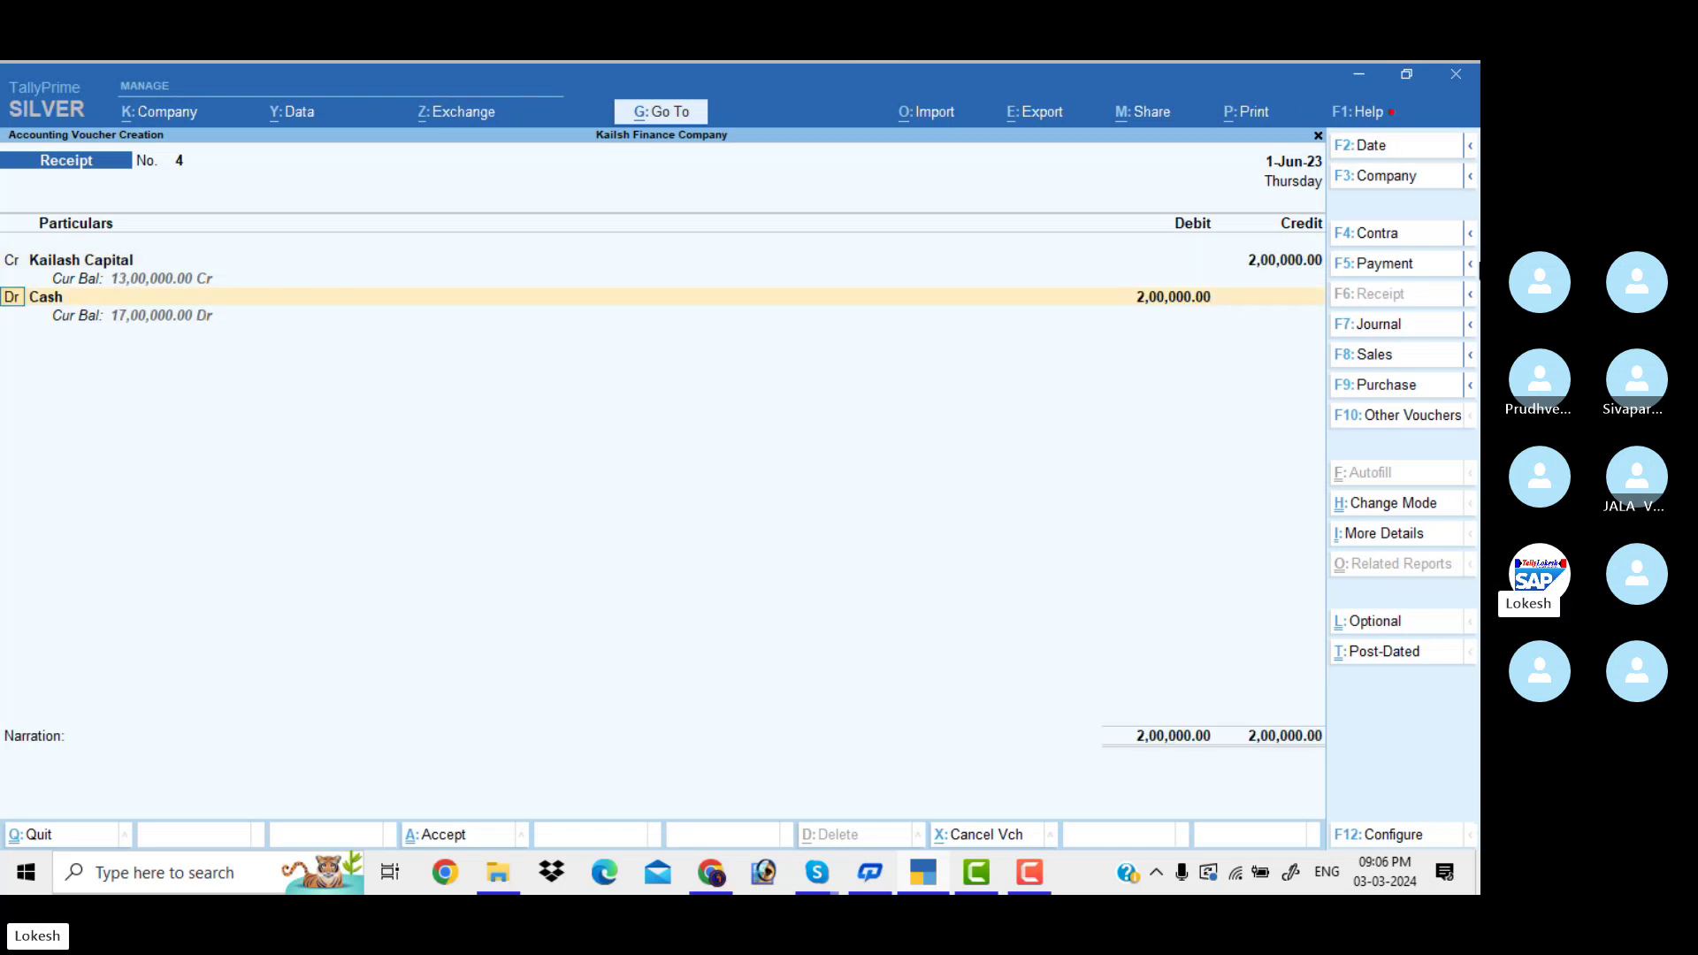
Step: Change the unsaved receipt to a Payment voucher and debit 2,00,000 to the same partner's capital ledger
left_click(1411, 266)
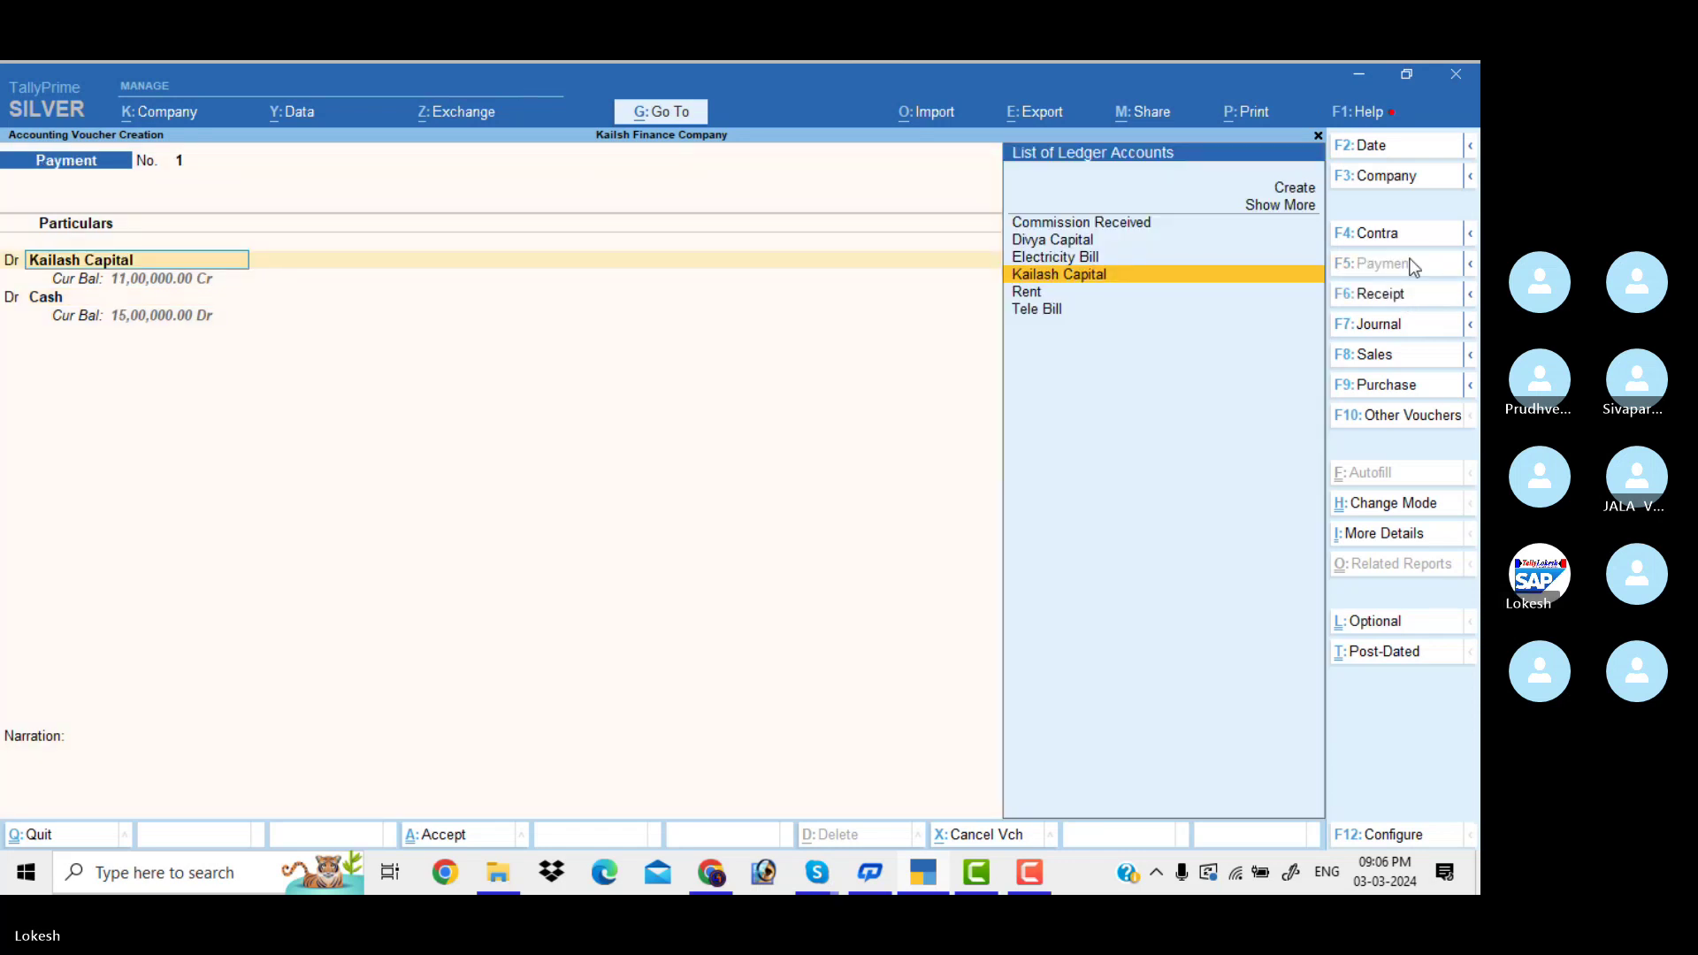
key("Return")
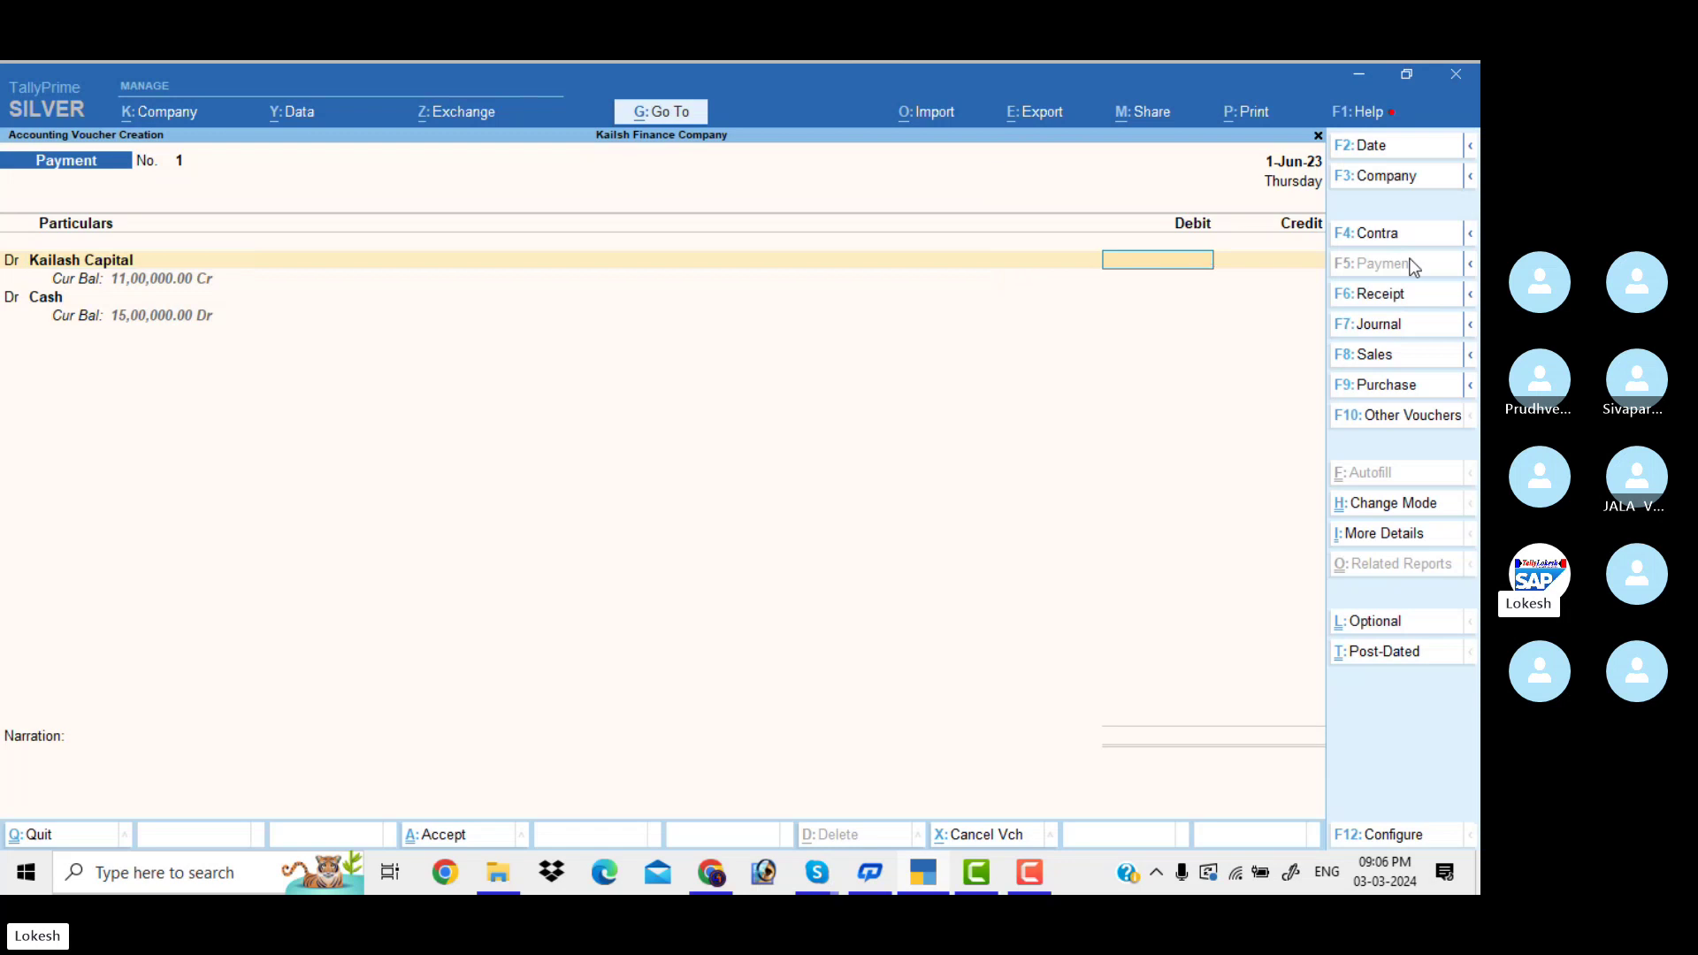
type("200000")
key("Return")
key("Return")
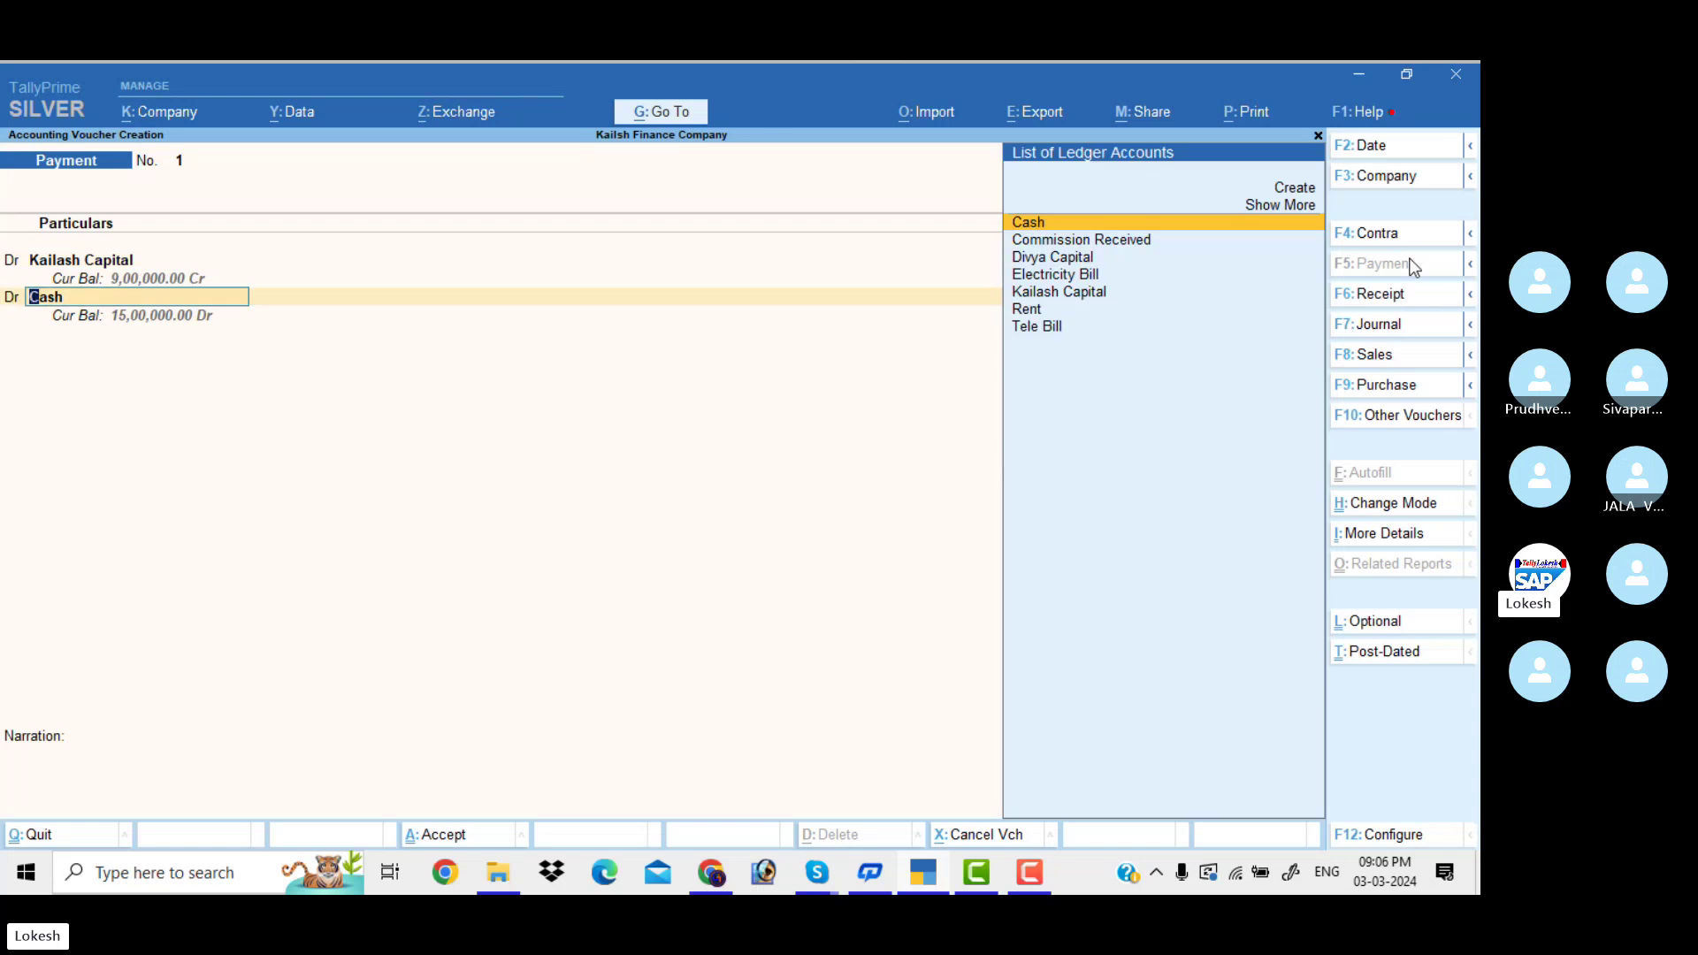
Step: Change the Cash line from debit to credit for the full 2,00,000 and save the payment without a narration
key("Return")
key("BackSpace")
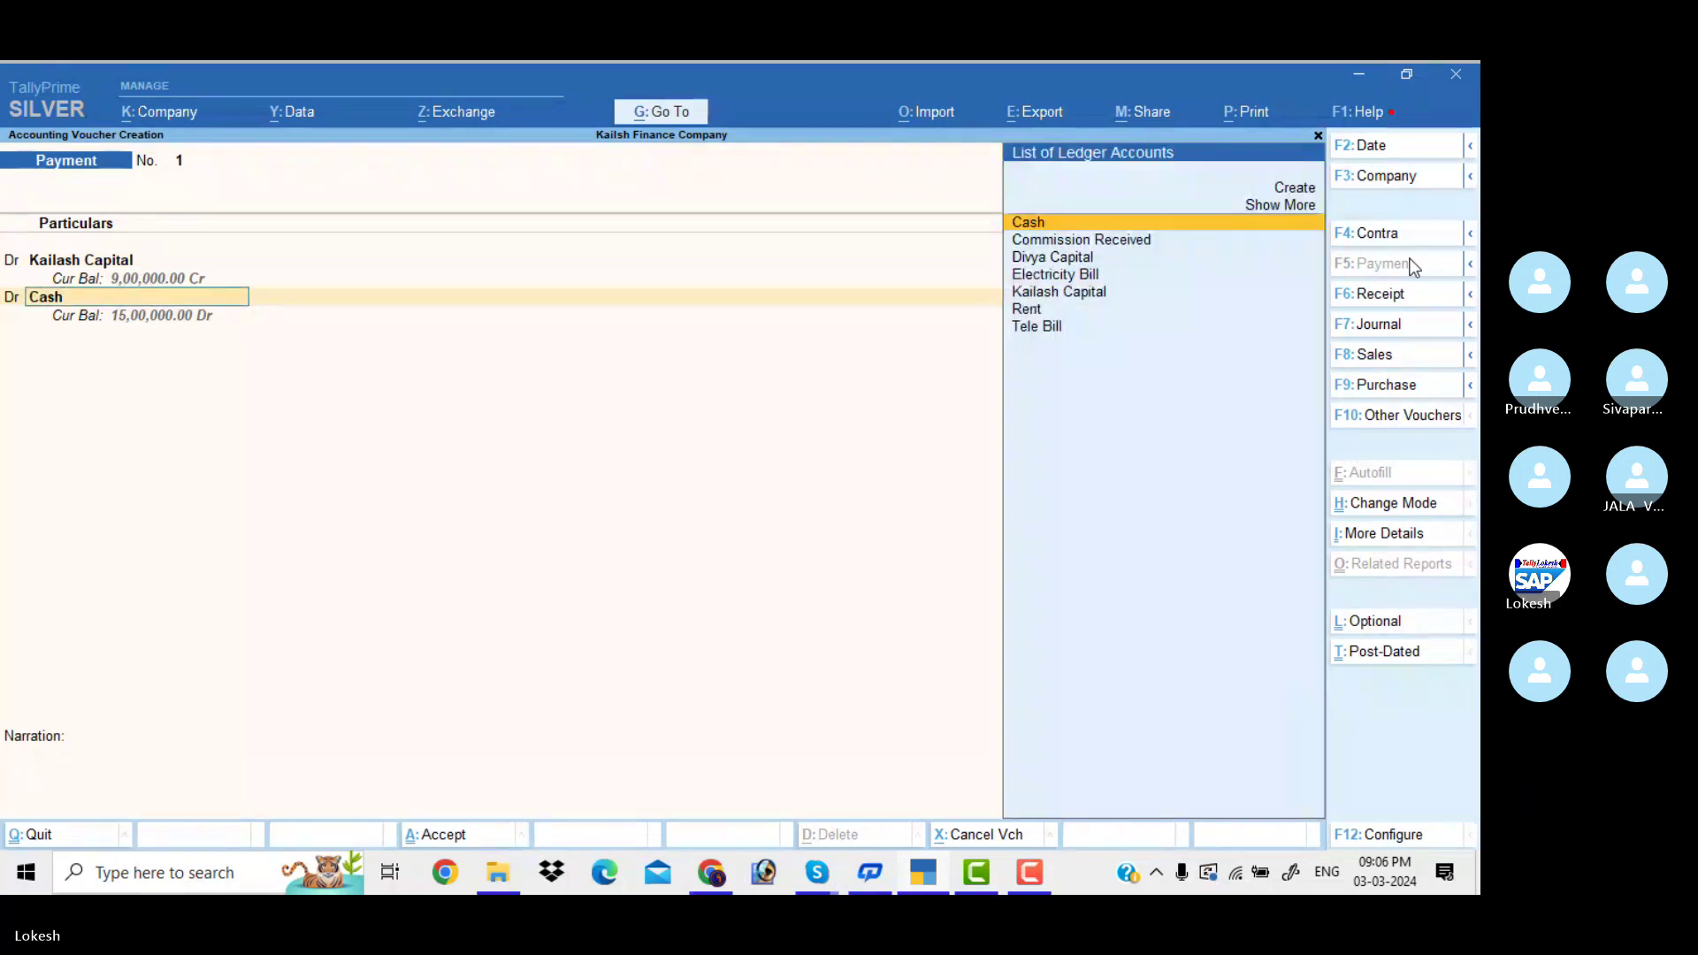
key("BackSpace")
key("c")
key("Return")
key("Return")
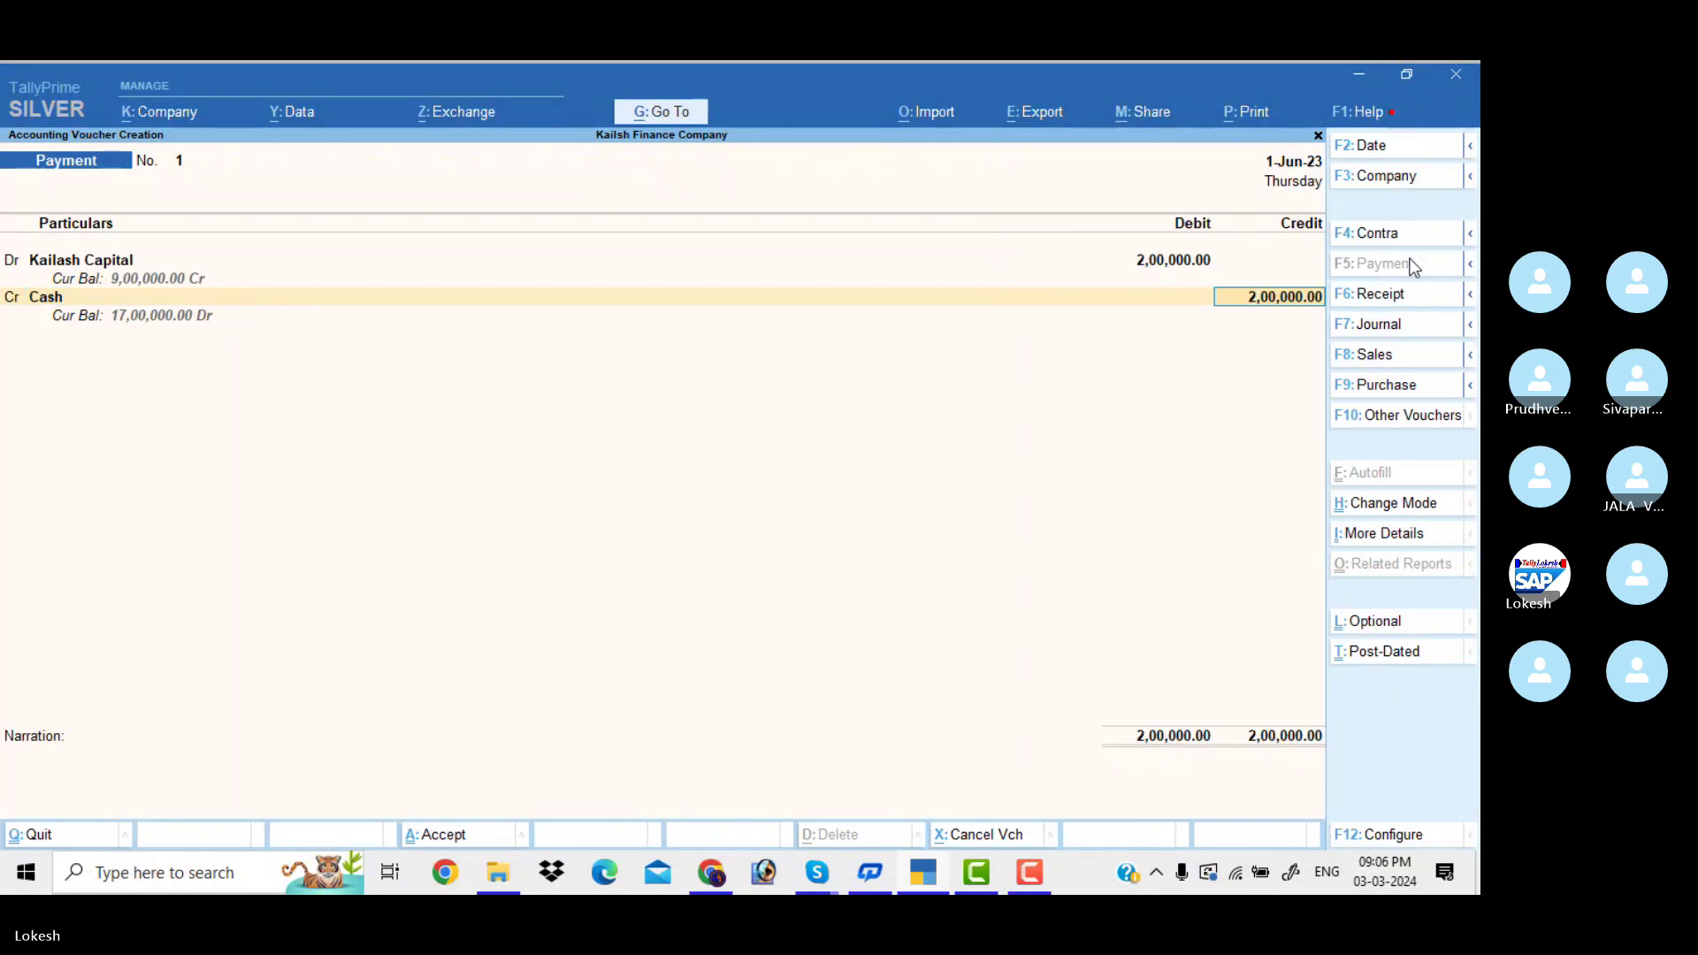
key("Return")
key("Return")
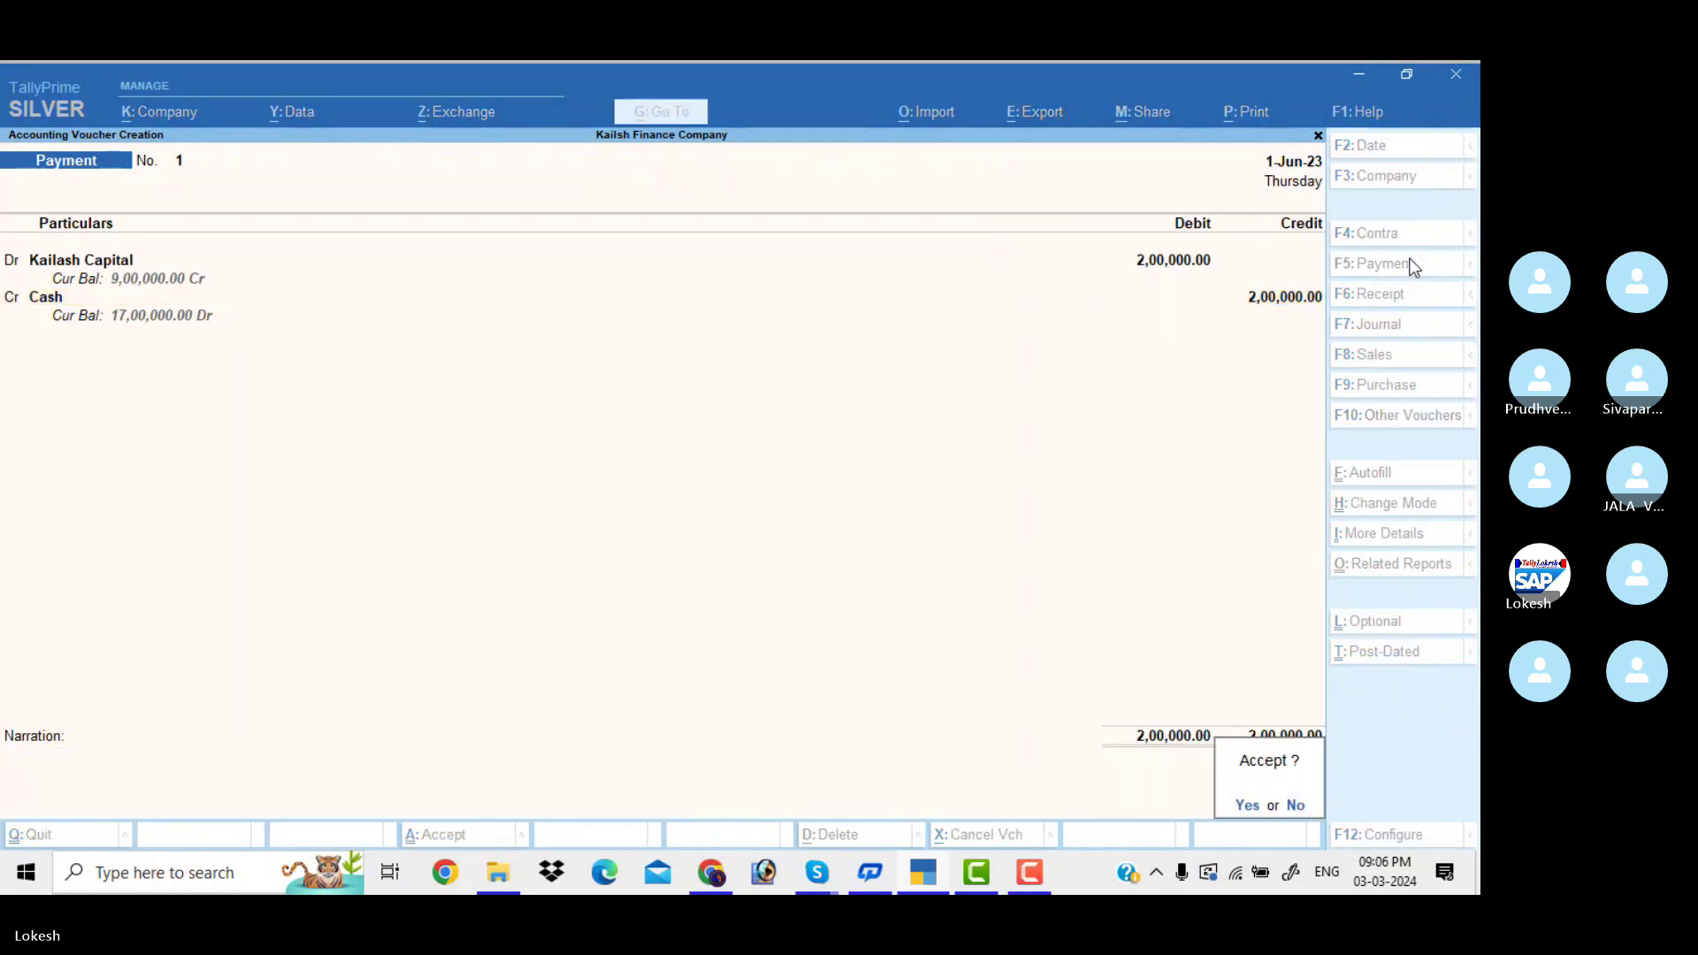
key("Return")
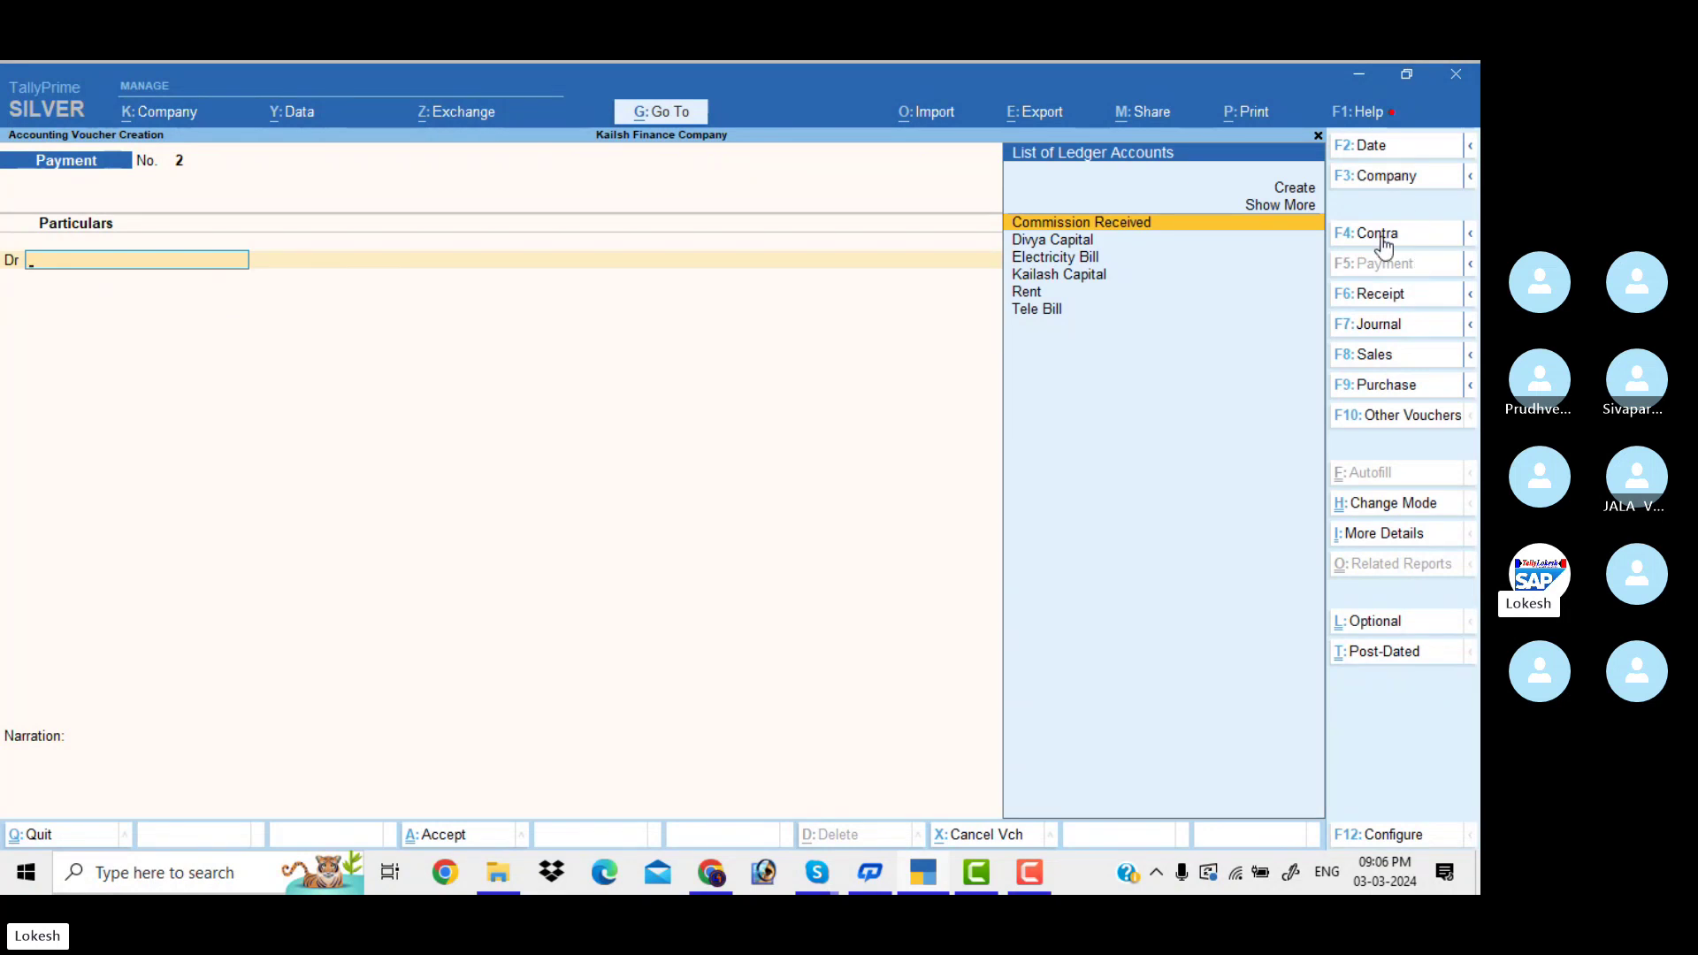
Step: Open a Receipt voucher dated 1-Jul-23 and credit 1,00,000 to the other partner's capital ledger
left_click(1412, 297)
left_click(1376, 147)
key("BackSpace")
type("1-6")
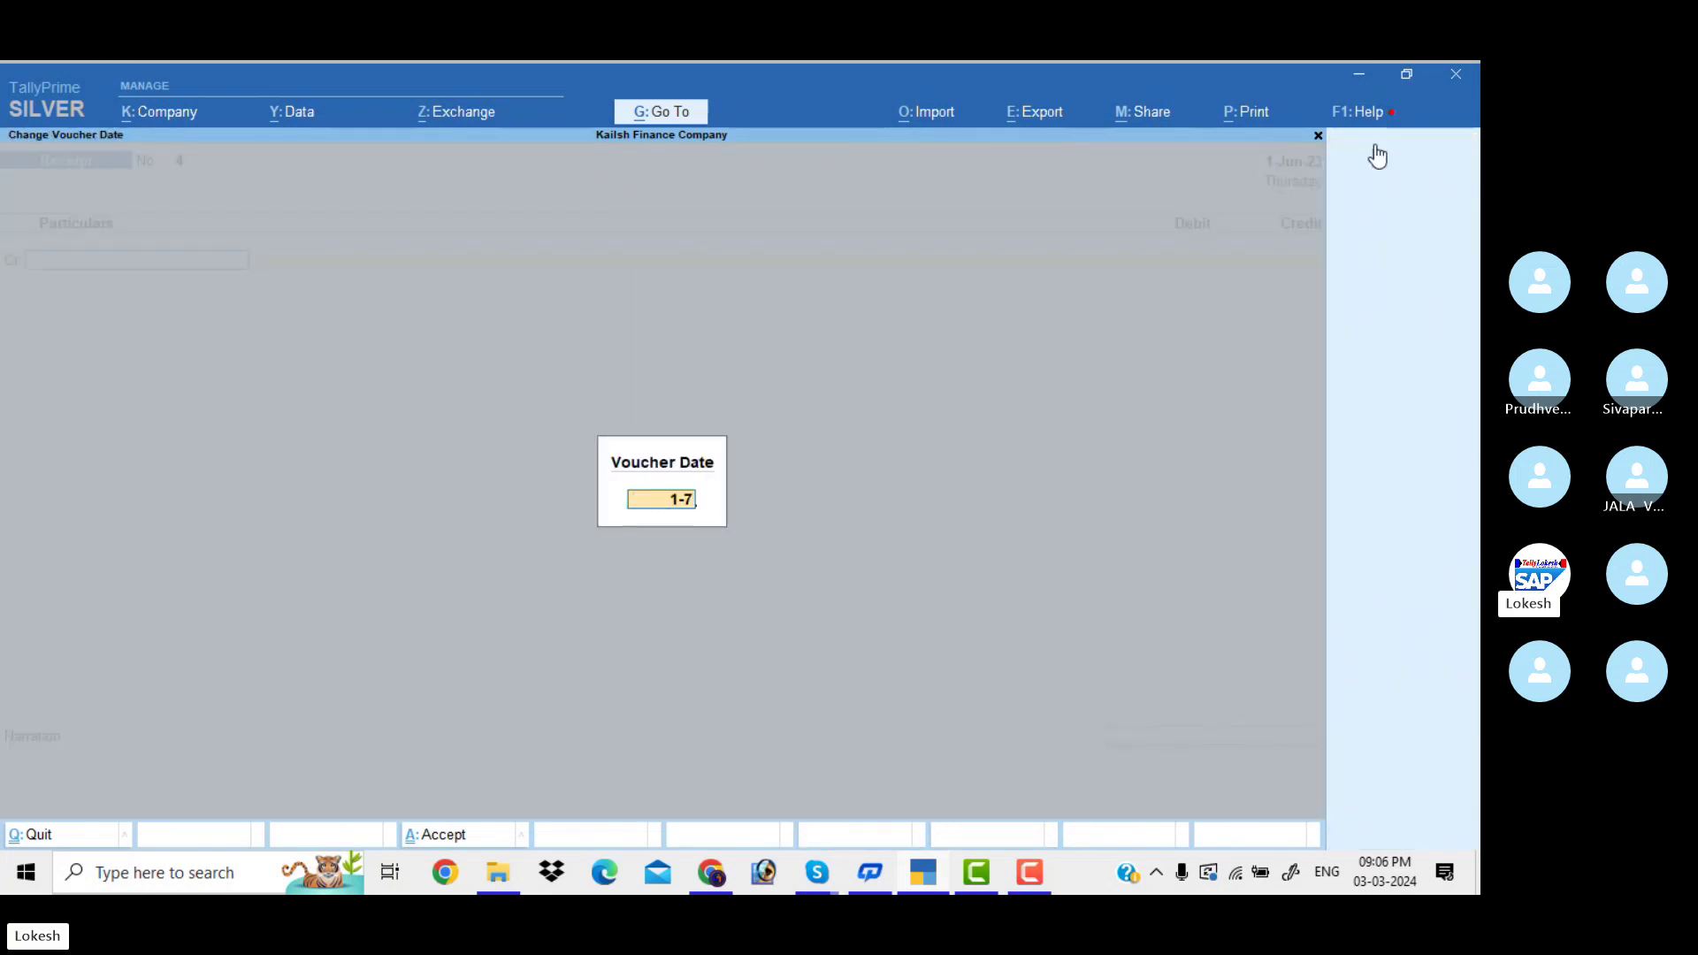
key("Return")
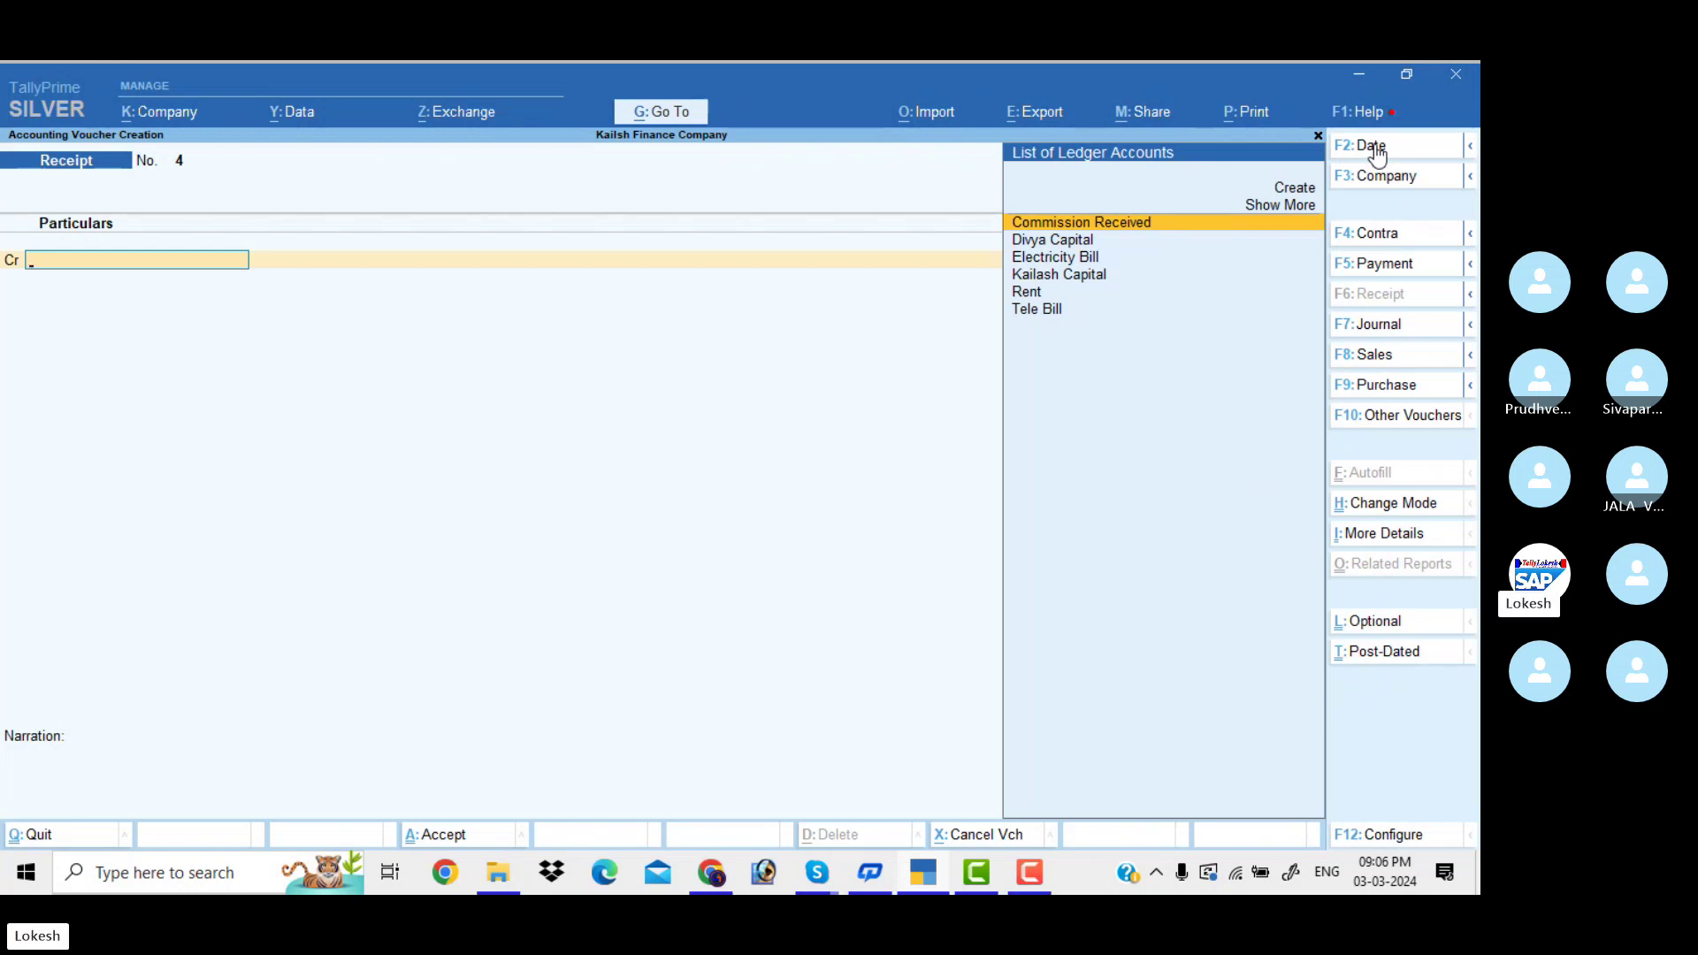
type("d")
key("Return")
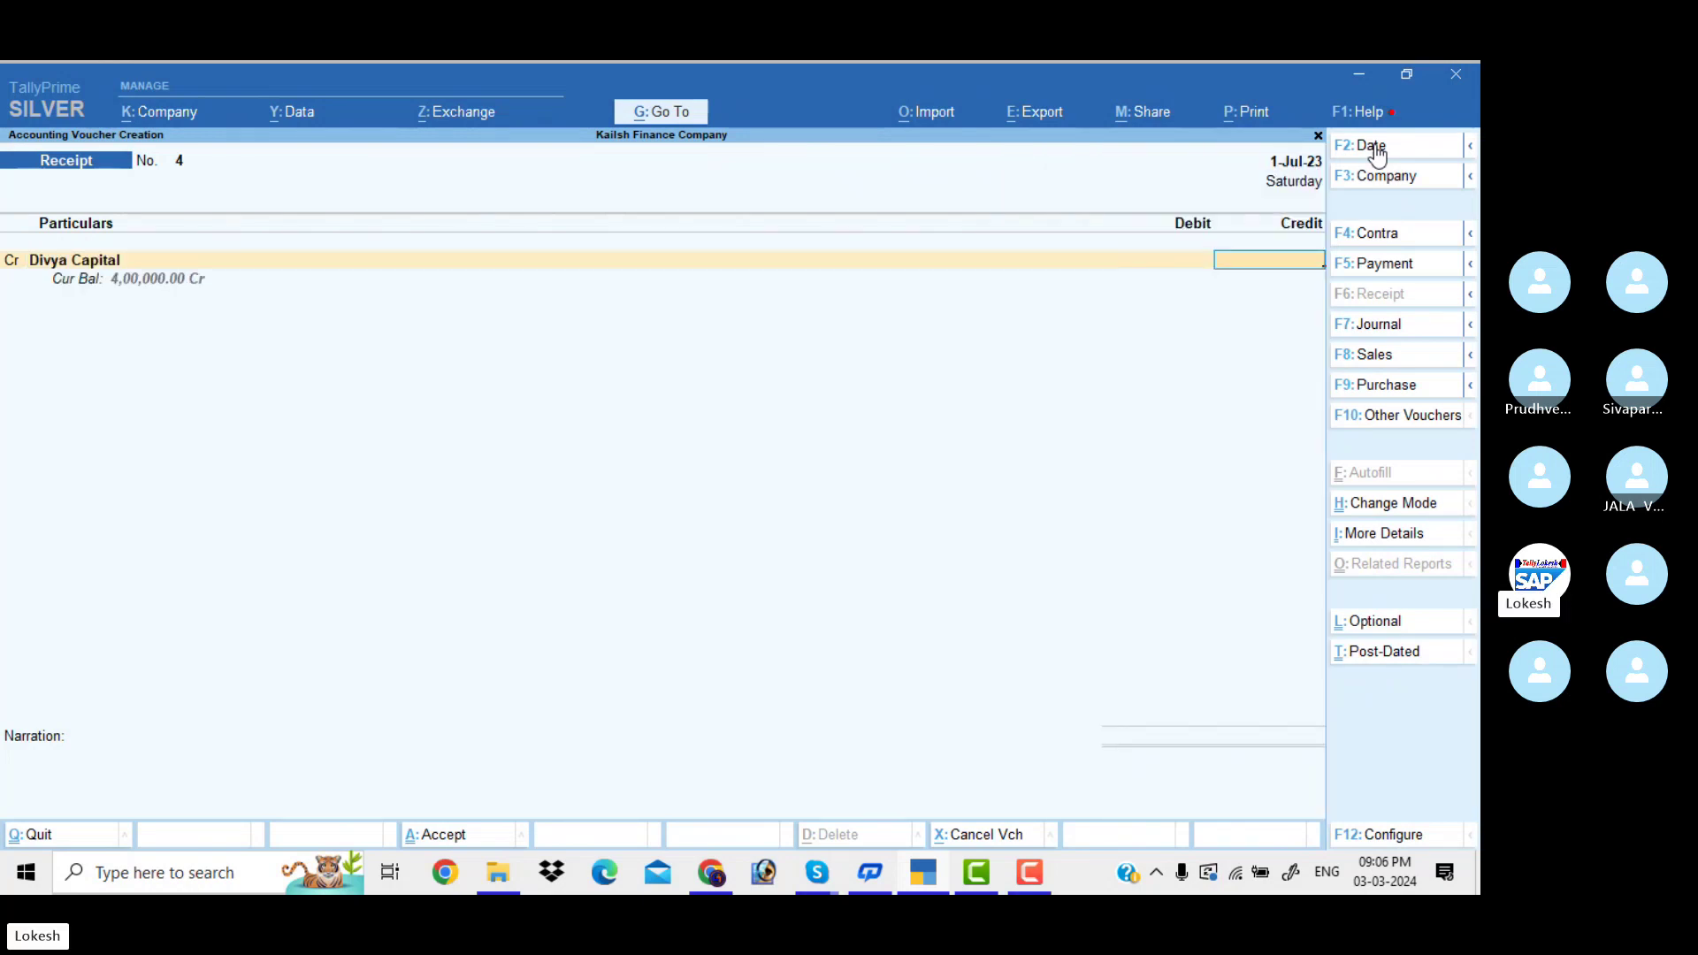
type("4")
type("100000")
key("Return")
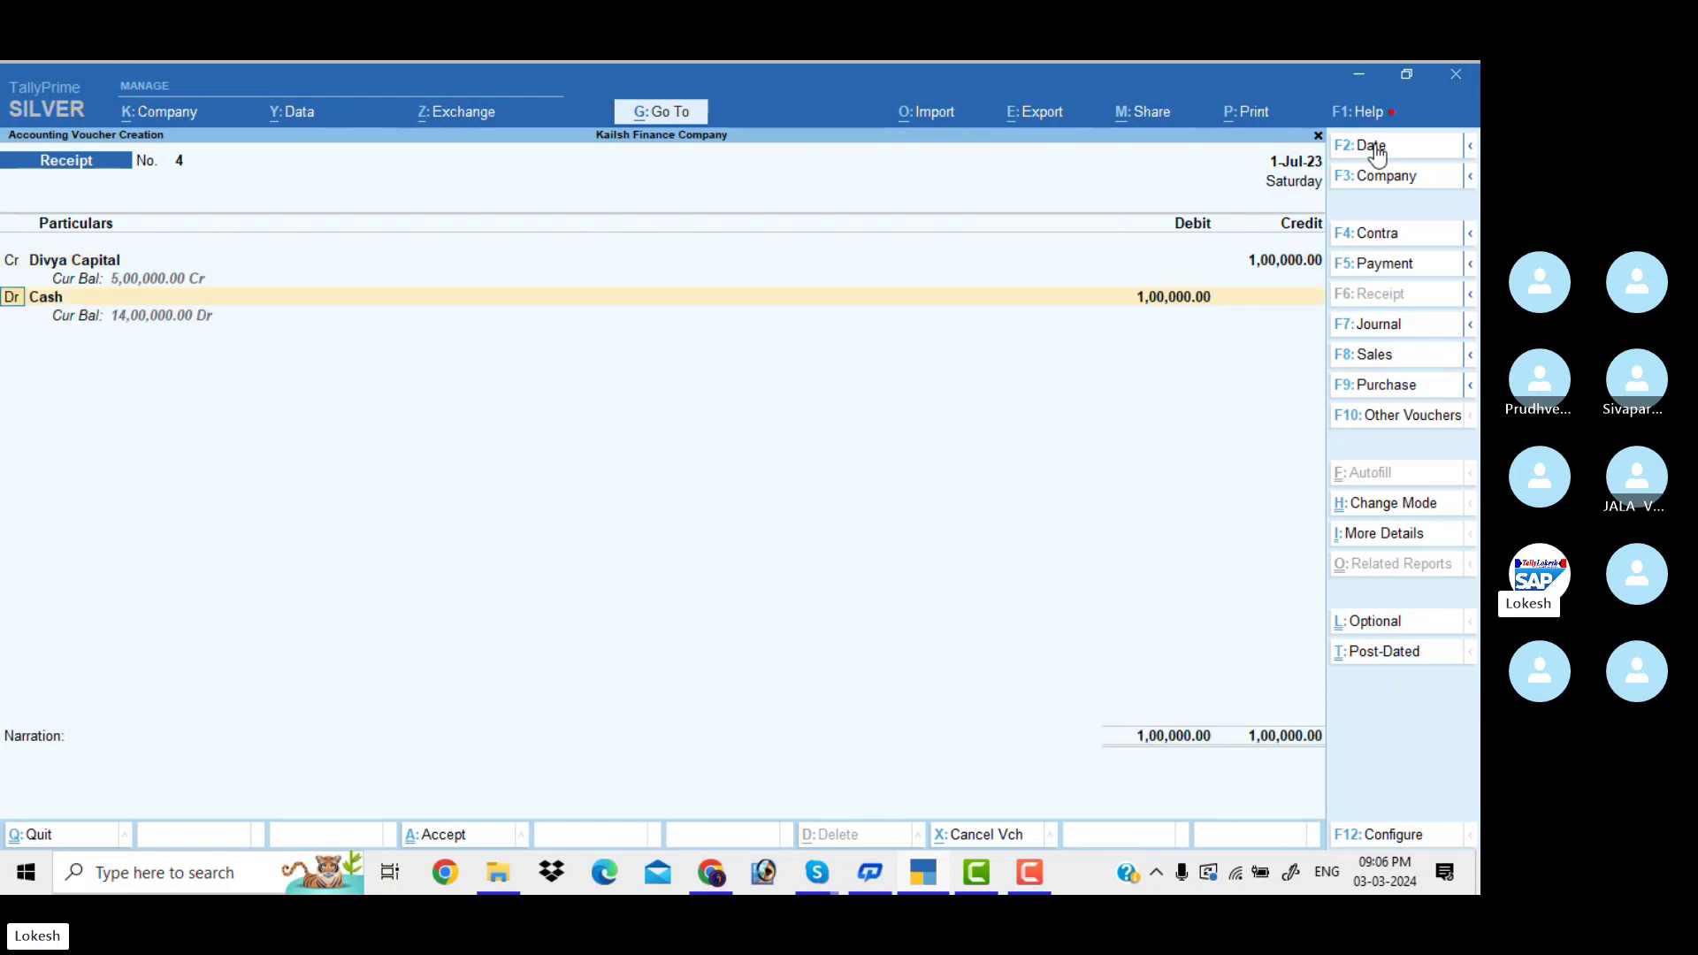
Step: Debit Cash for the full 1,00,000 and save the receipt without a narration
key("Return")
key("Return")
key("Return")
key("Return")
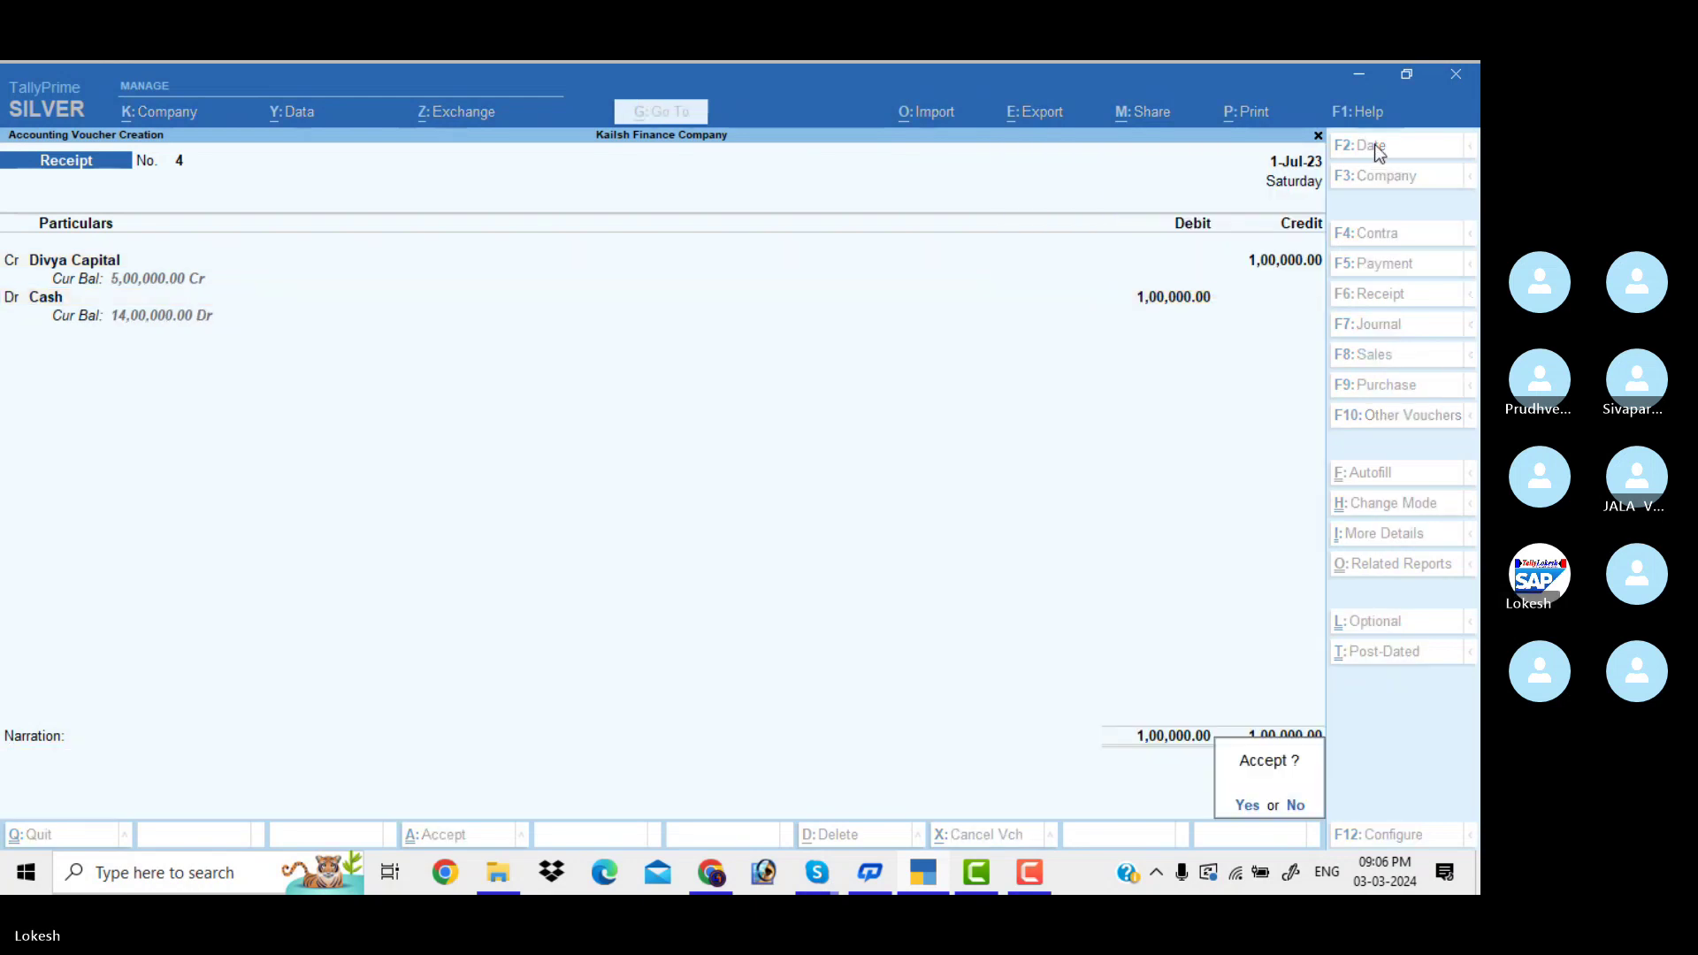
key("Return")
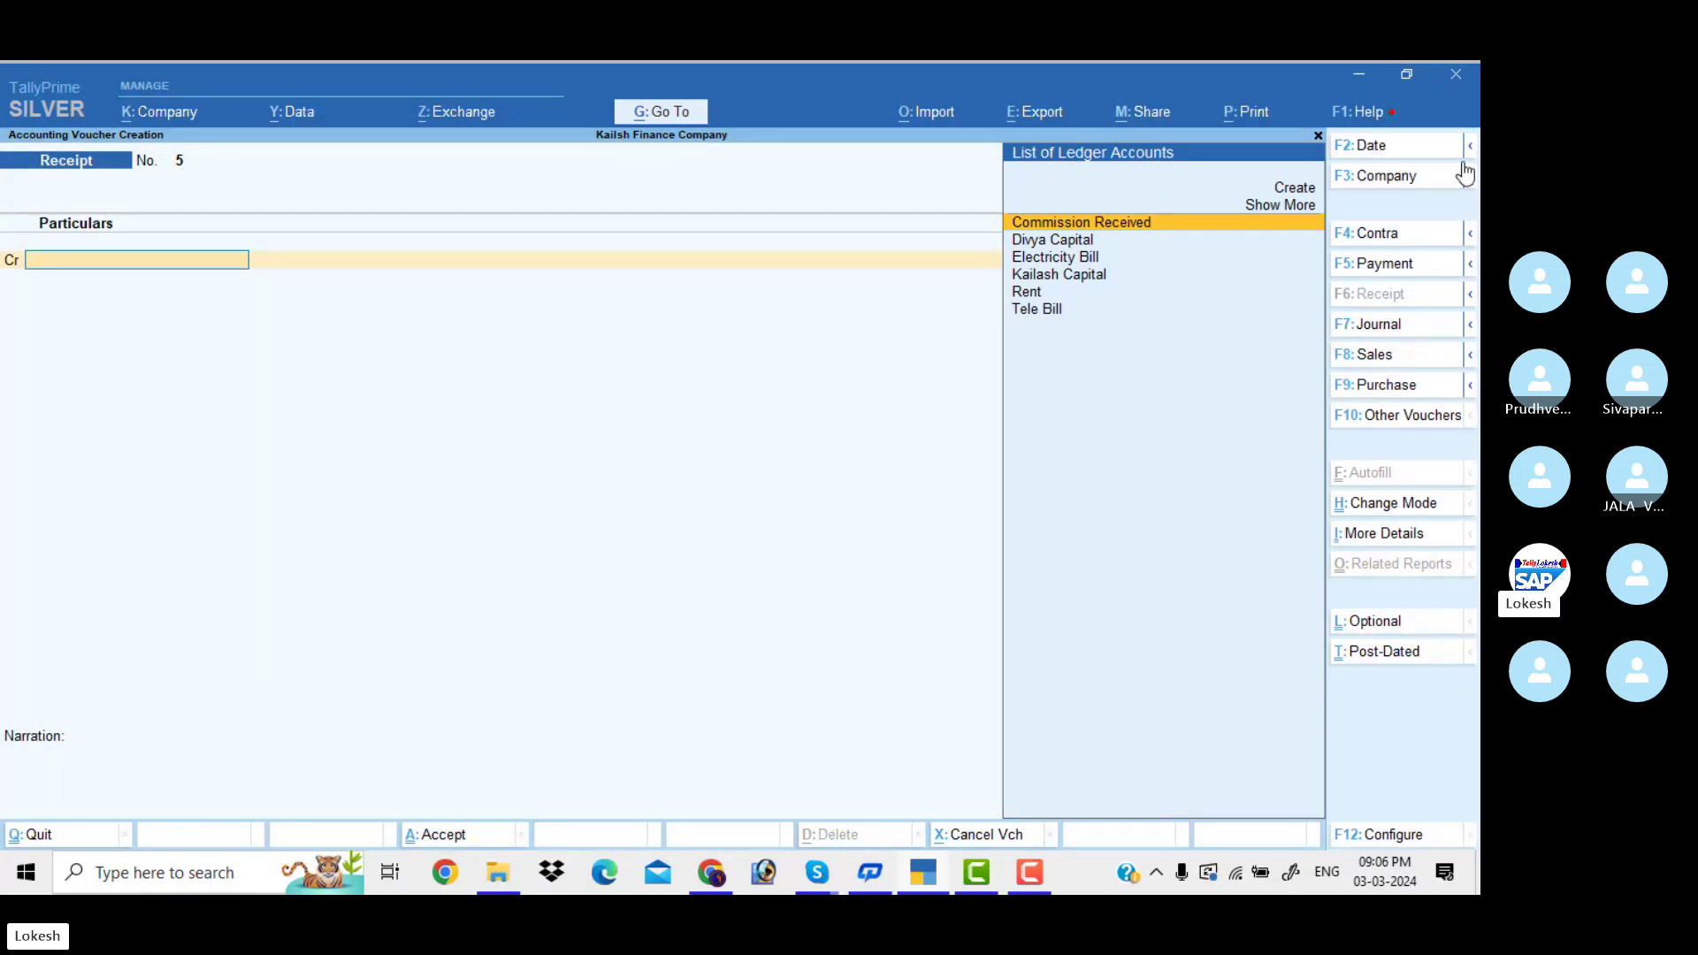
Step: Open a Payment voucher dated 1-Aug-23 and debit 1,00,000 to the capital ledger of the partner the company is not named after
left_click(1405, 263)
left_click(1389, 147)
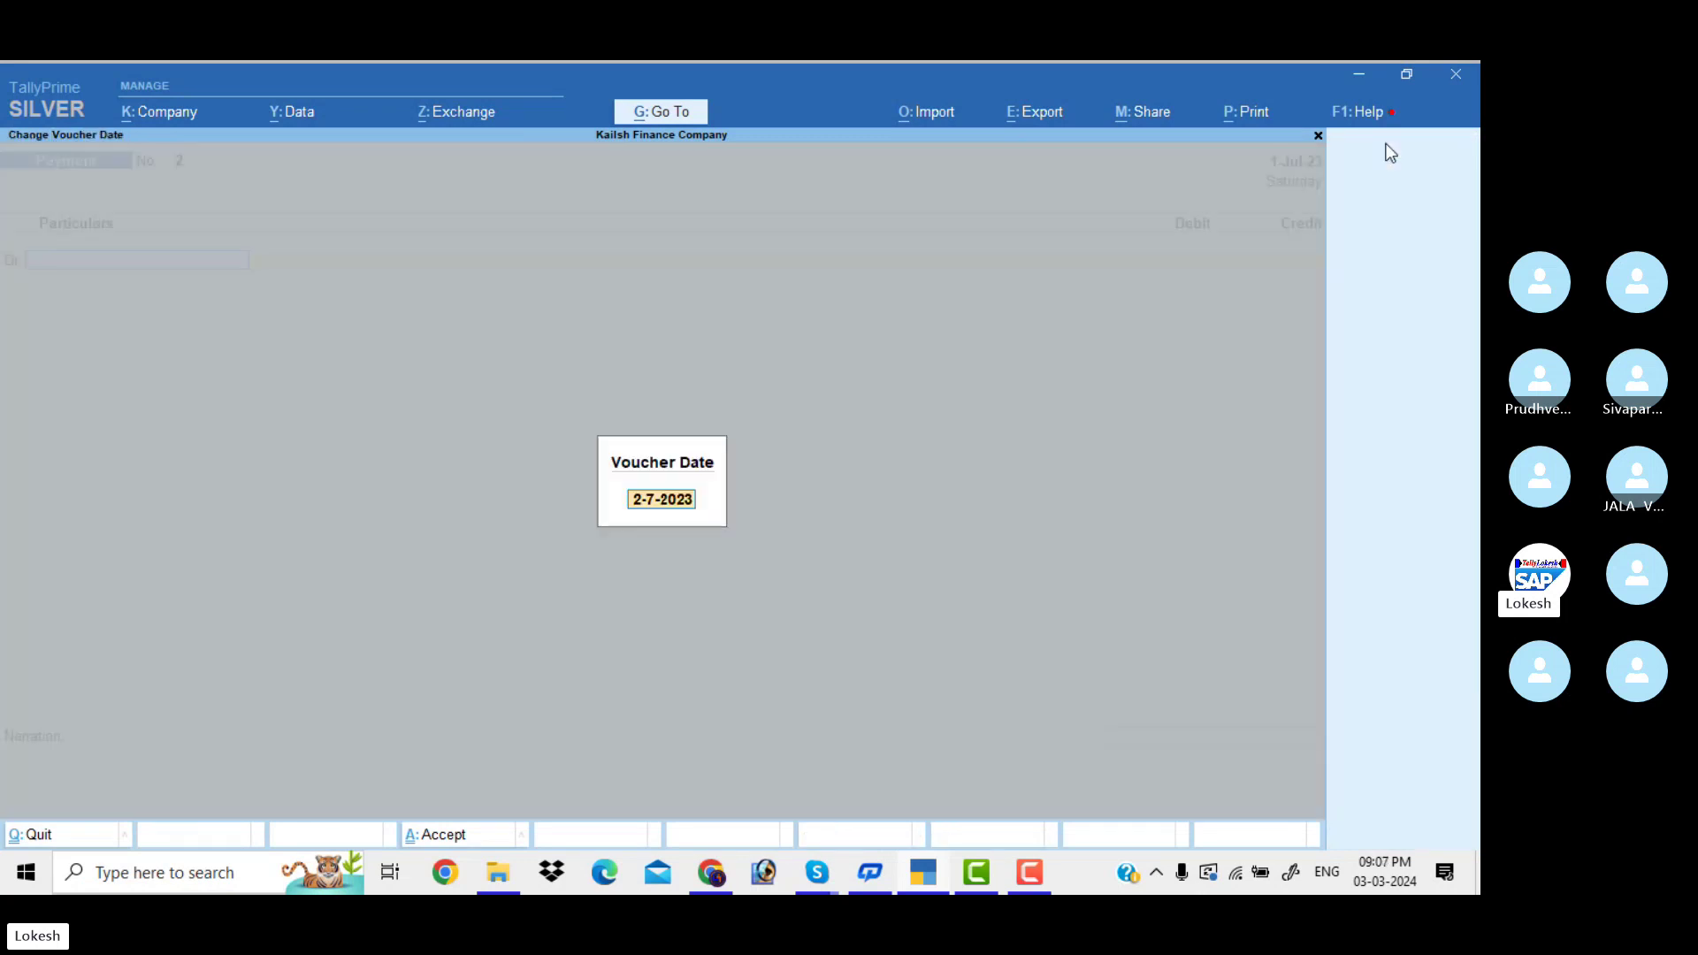
type("1-")
type("4")
key("Return")
type("d")
key("Return")
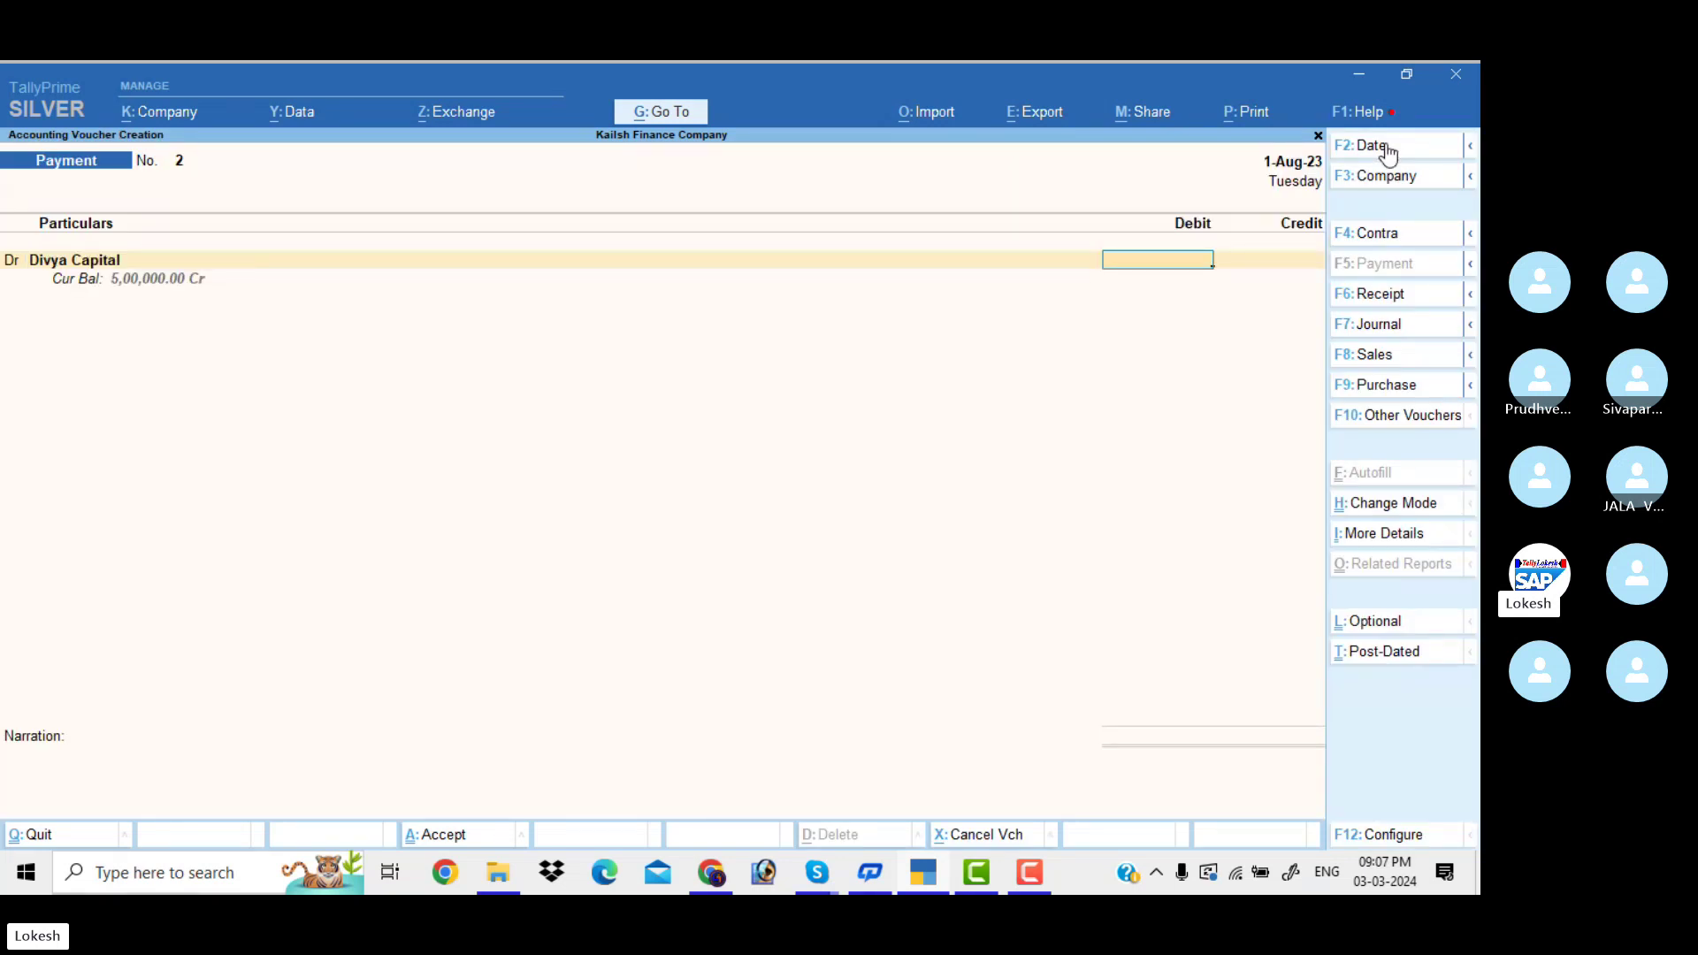
type("100000")
key("Return")
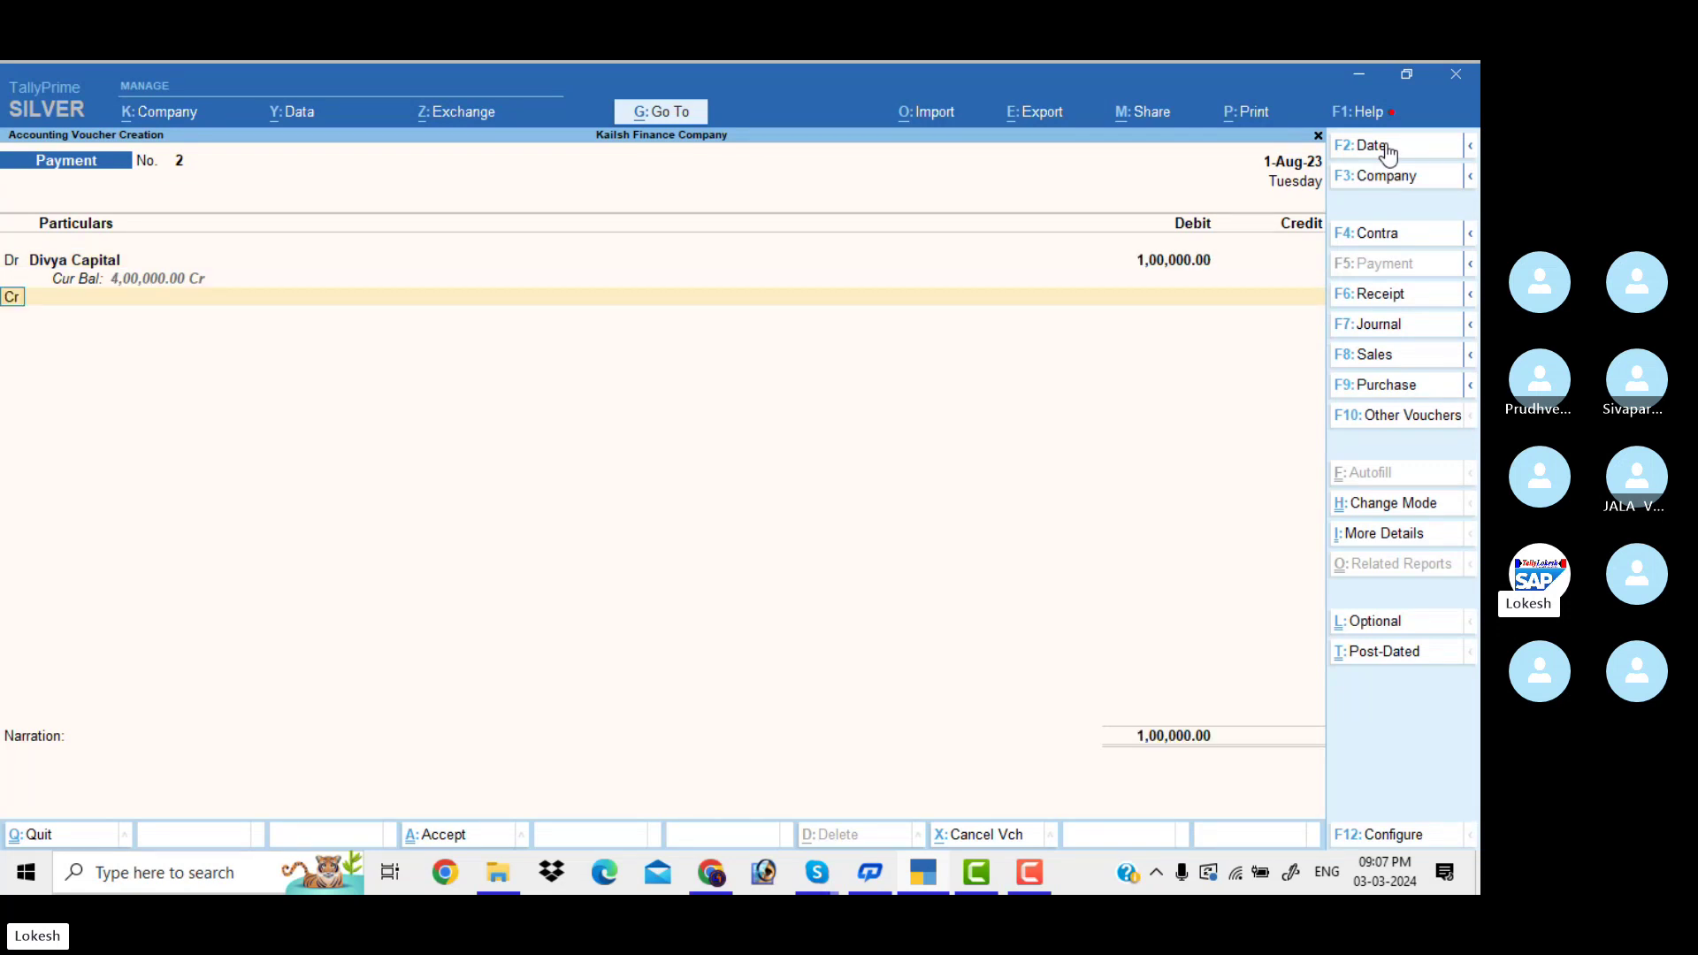
Step: Credit Cash for the full 1,00,000, save the payment without a narration, and open a new Receipt voucher
key("Return")
key("Return")
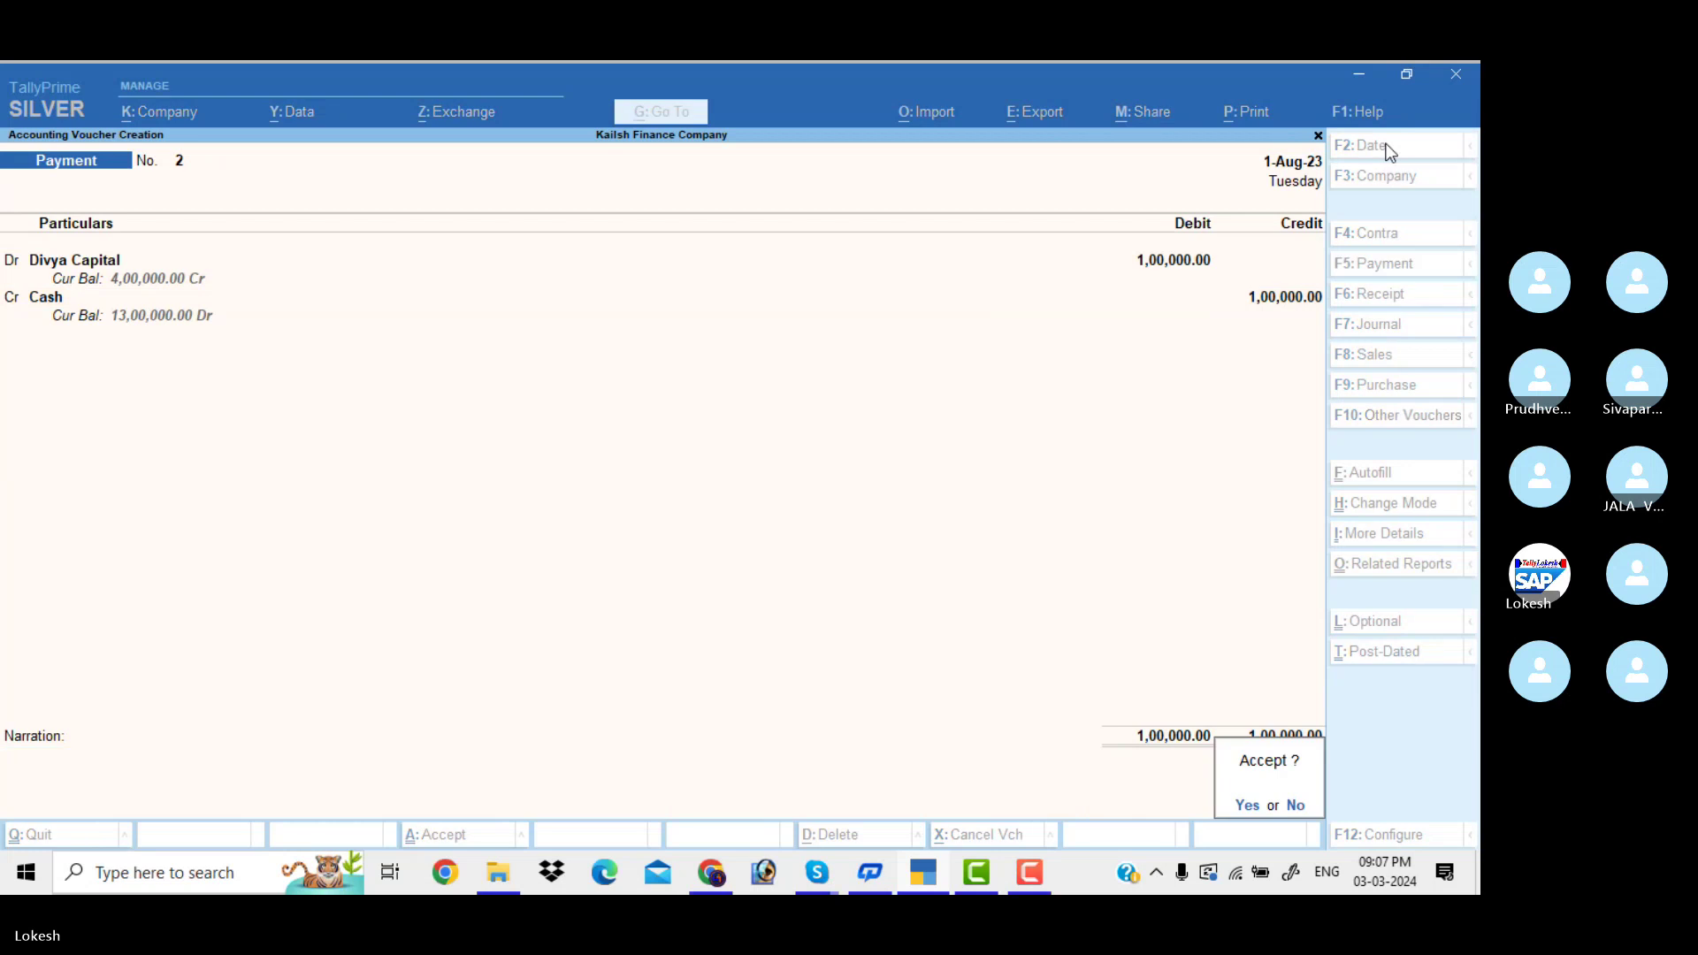
key("Return")
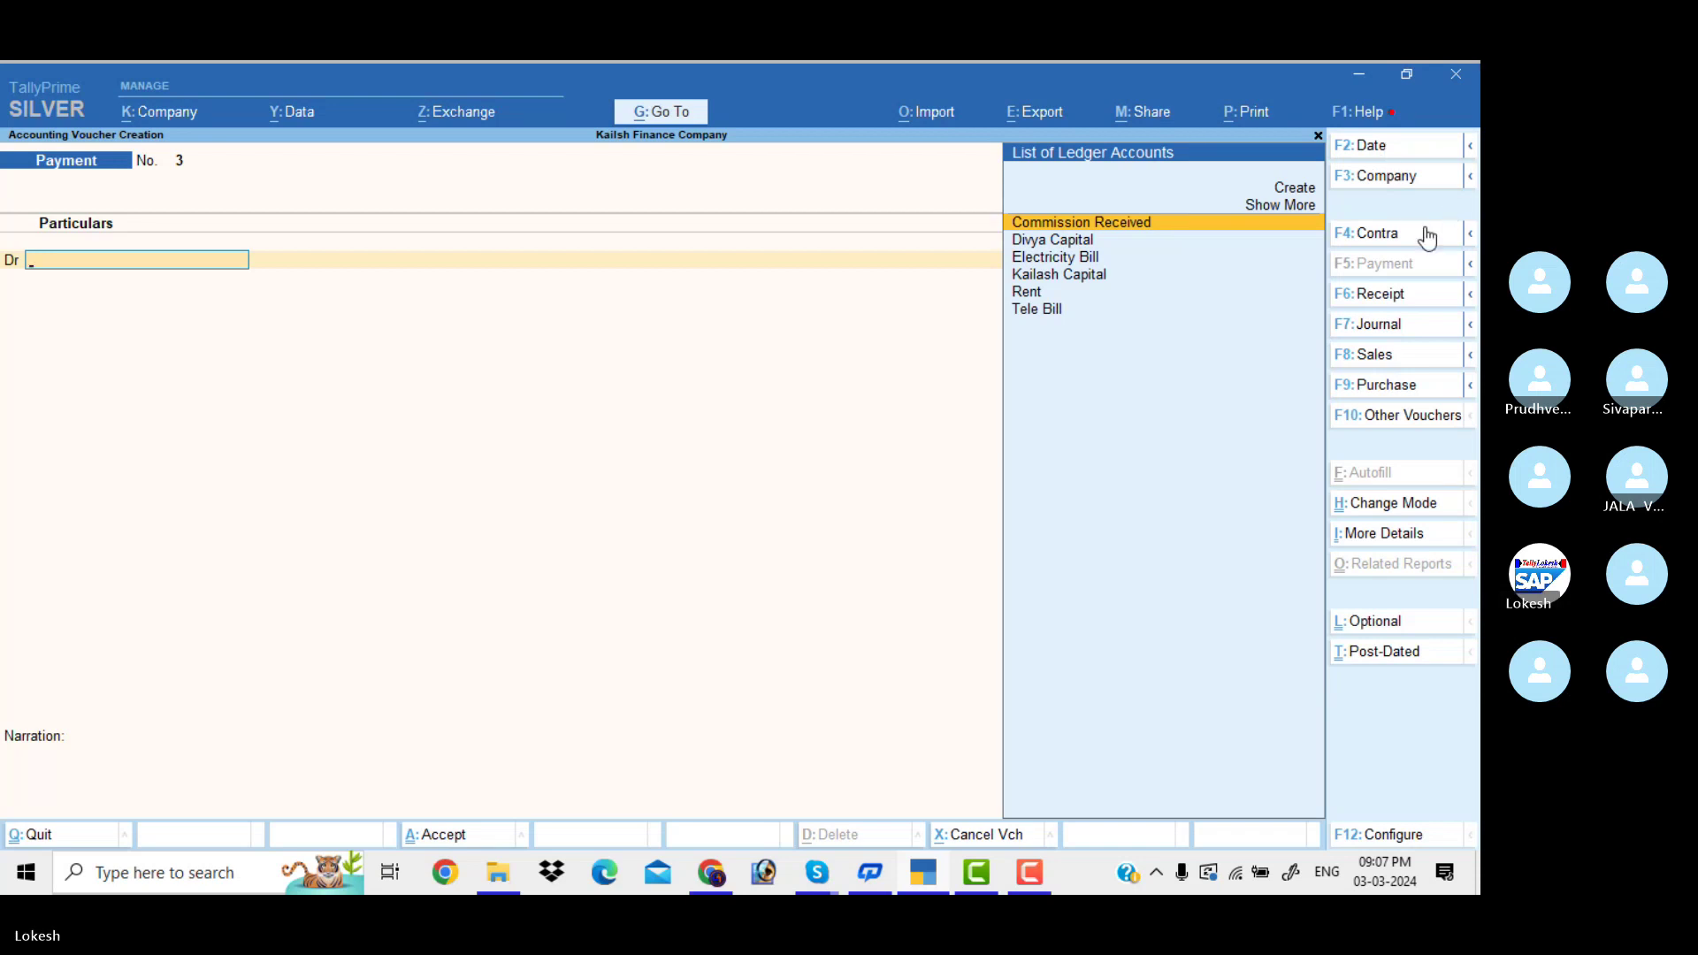
left_click(1410, 290)
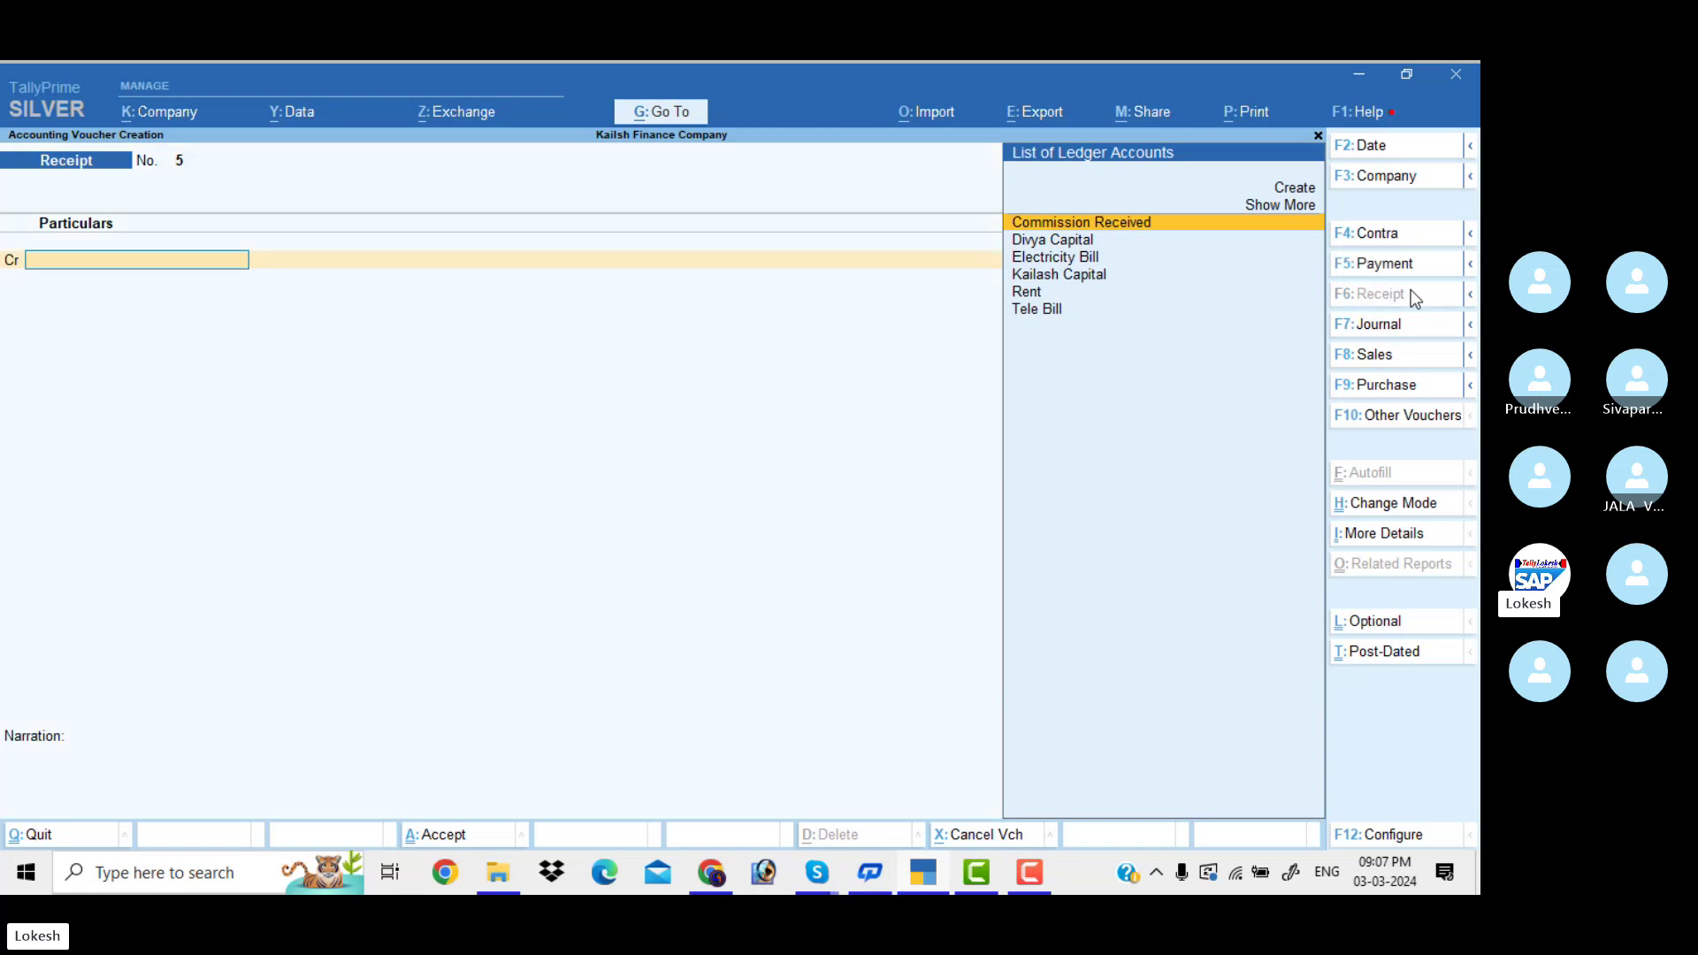
Step: Date the Receipt voucher 2-Aug-23 and credit 2,00,000 to the capital ledger of the partner the company is named after
left_click(1390, 144)
type("2-3")
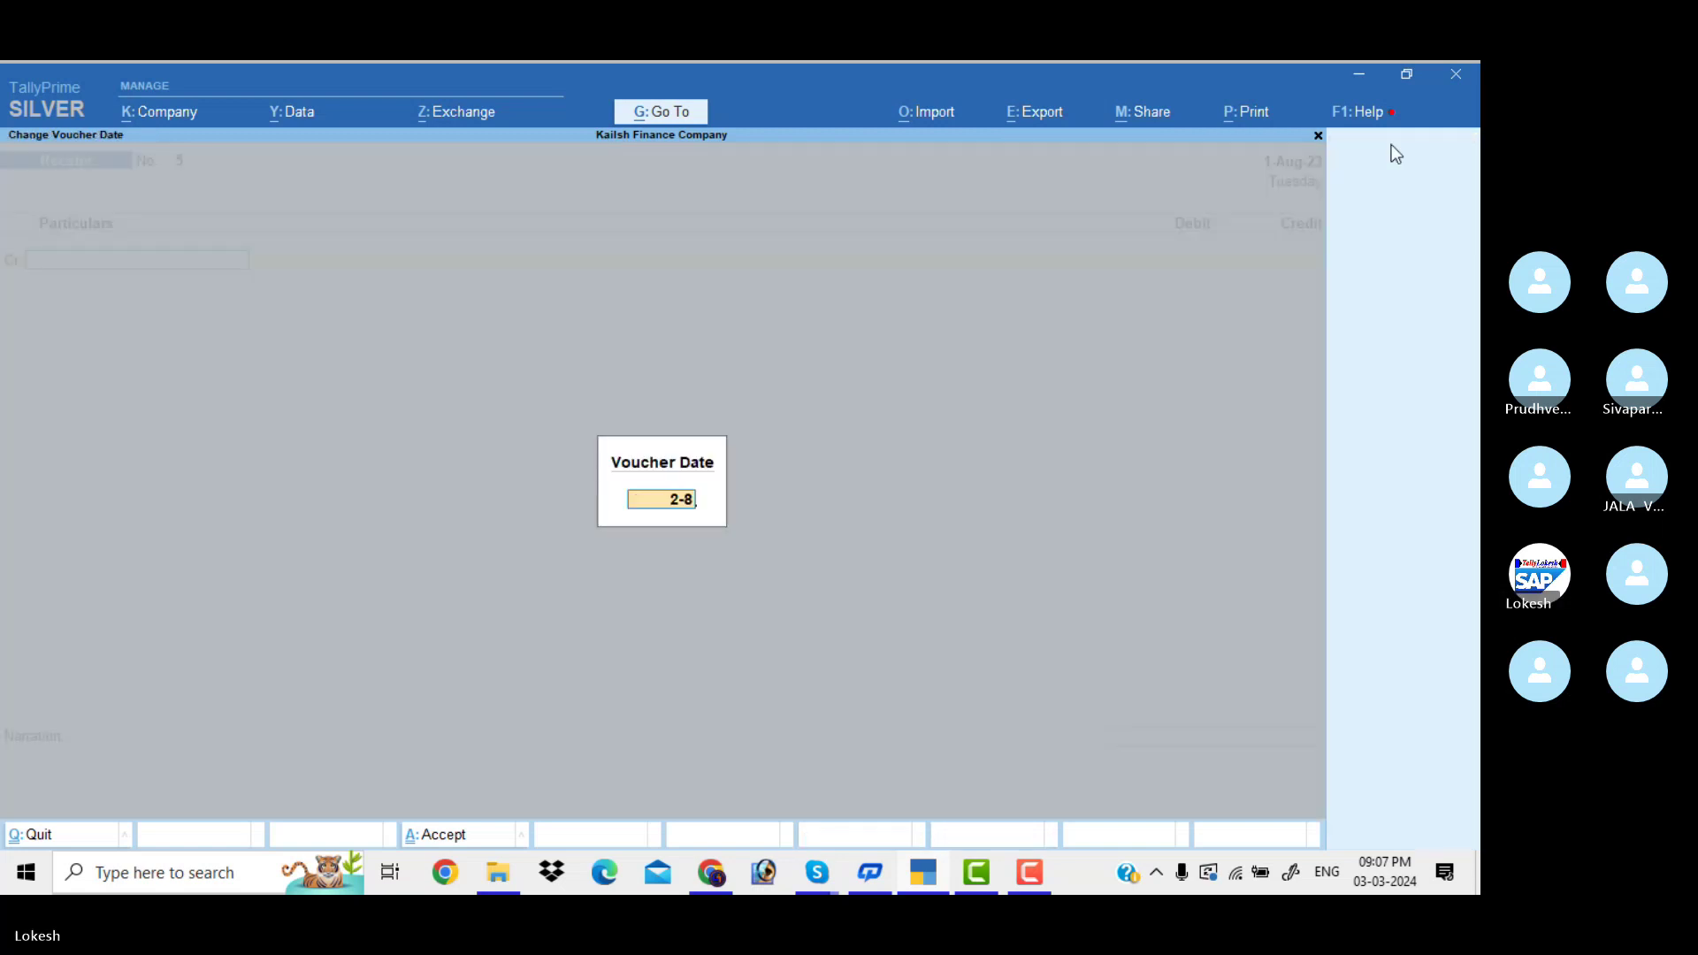
key("Return")
type("k")
key("Return")
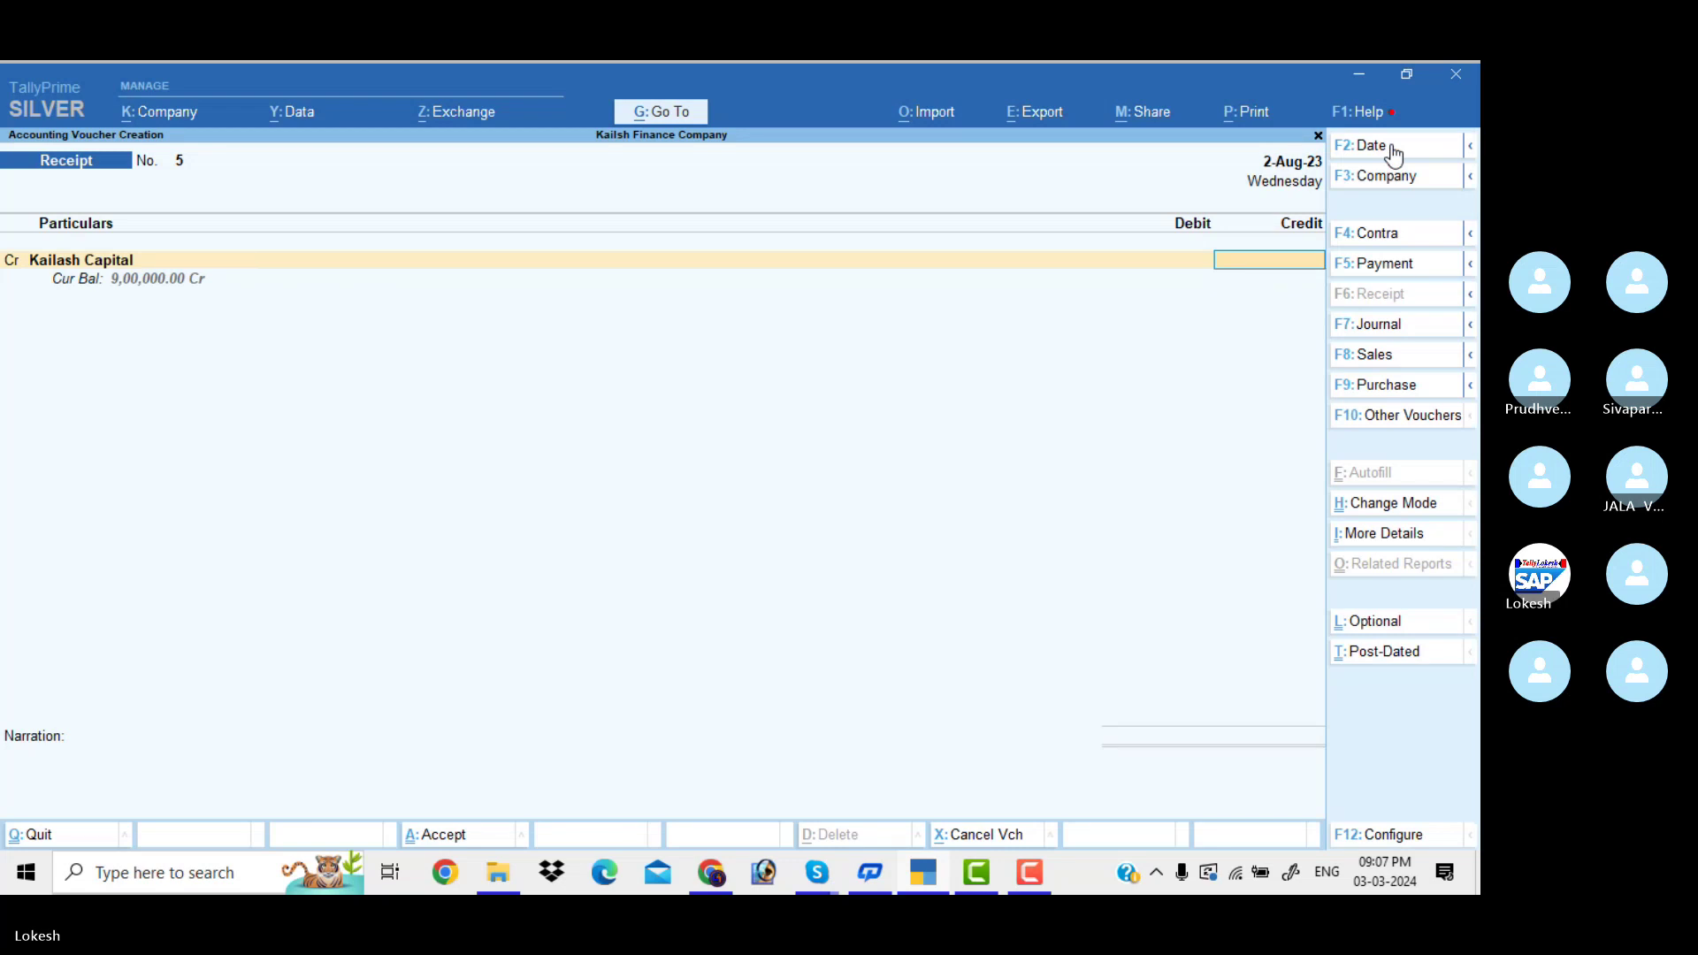
type("200000")
key("Return")
Step: Debit Cash for the full 2,00,000 and save the receipt without a narration
key("Return")
key("Return")
key("Return")
key("Return")
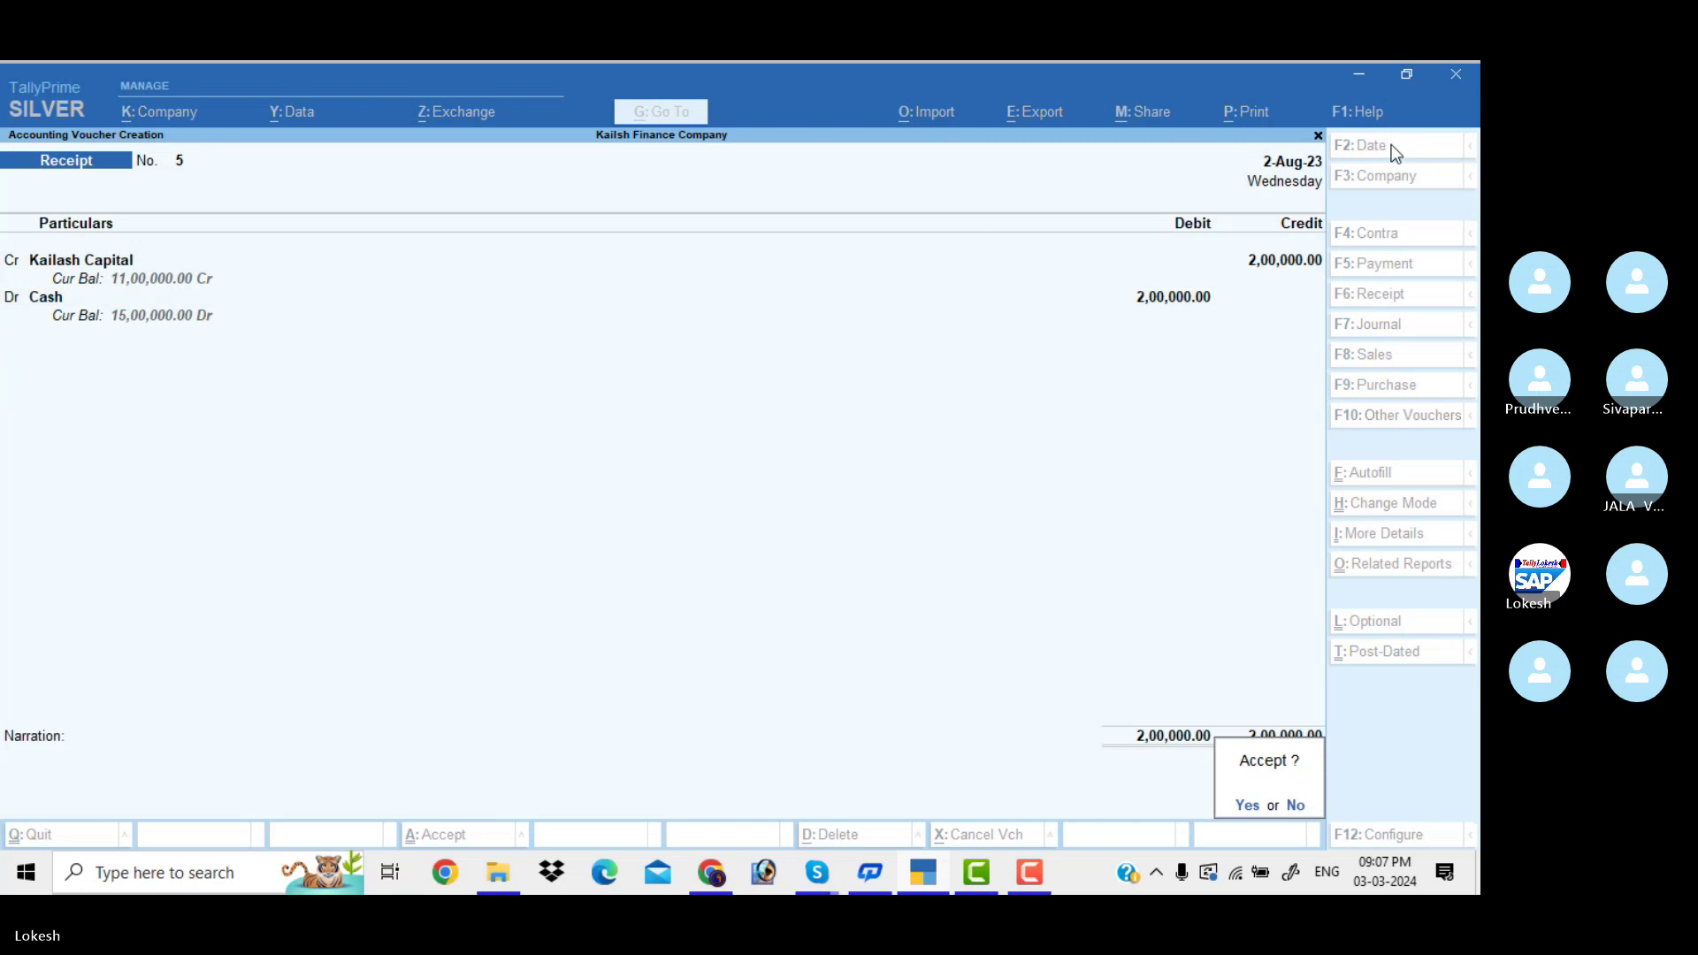
key("Return")
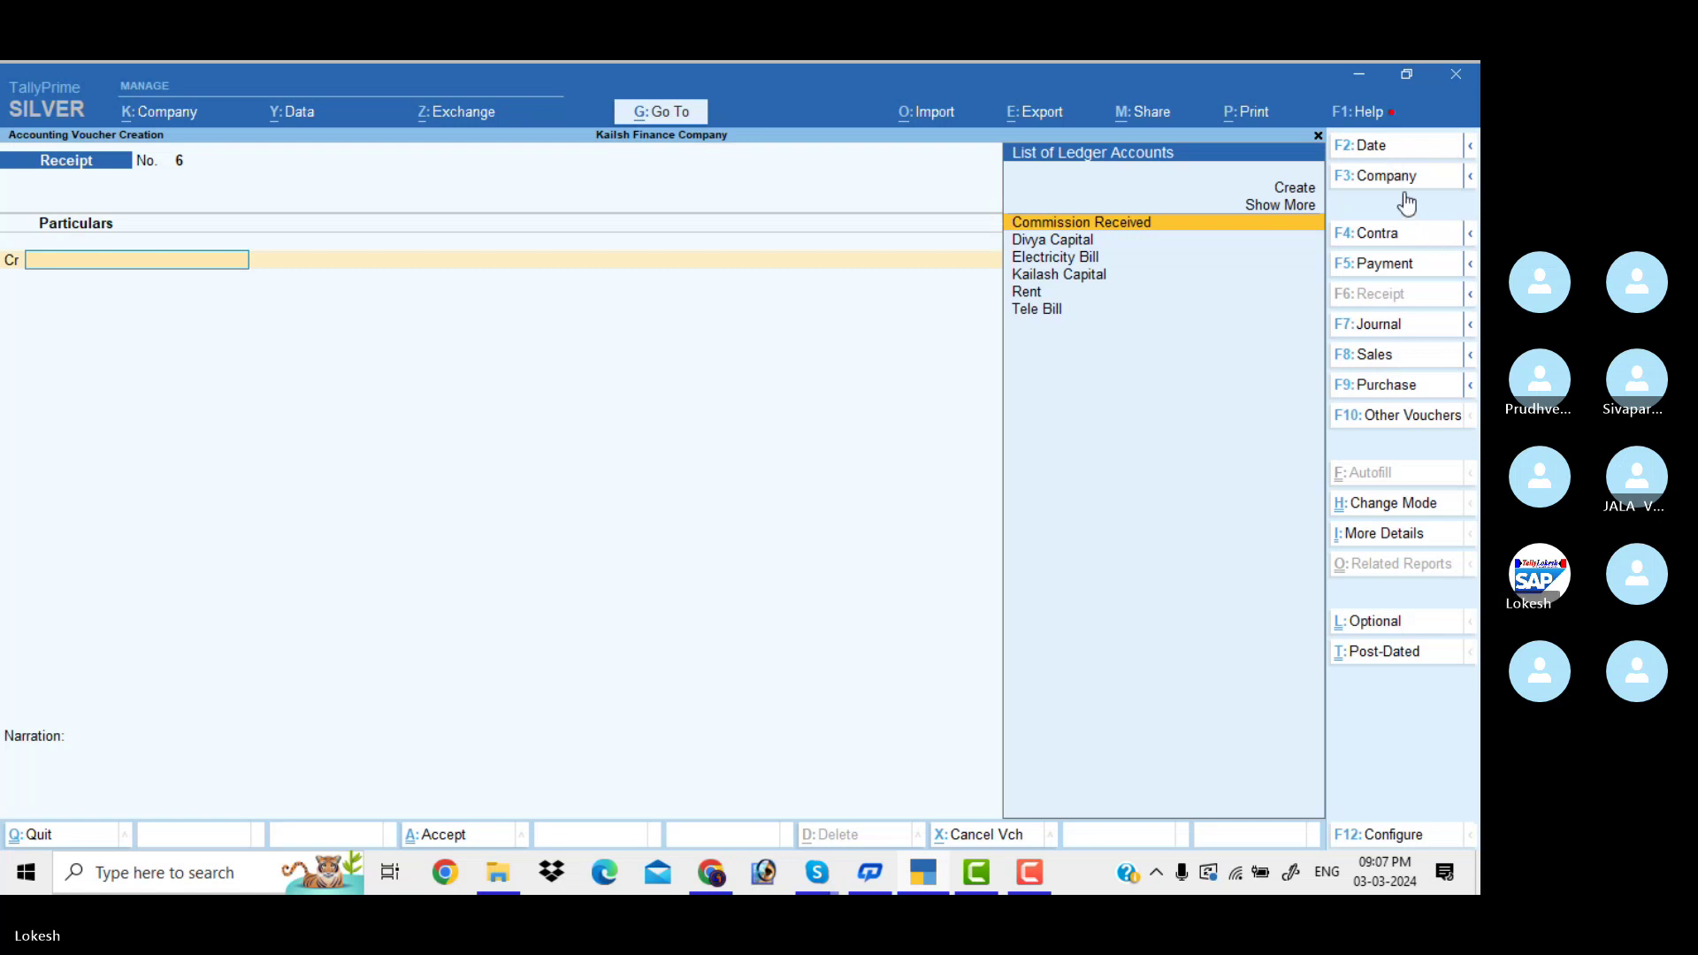
Step: Date the new Receipt voucher 2-Sep-23 and credit 6,00,000 to the capital ledger of the partner the company is not named after
left_click(1391, 152)
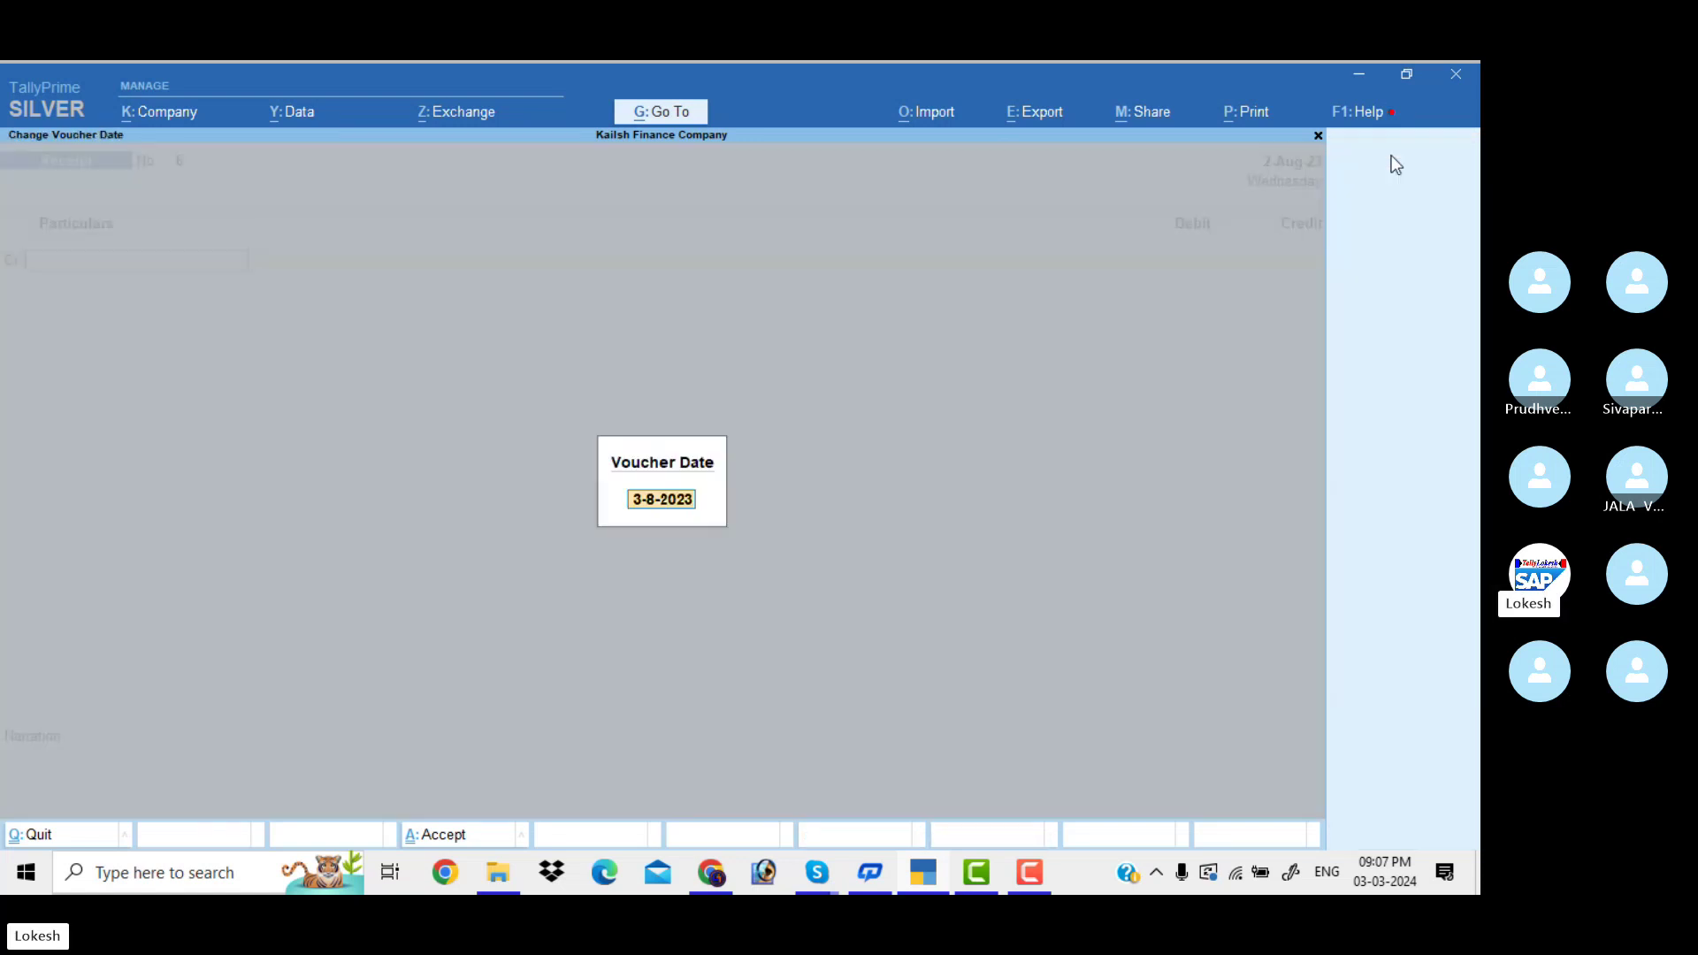
type("3-8")
key("Return")
type("D")
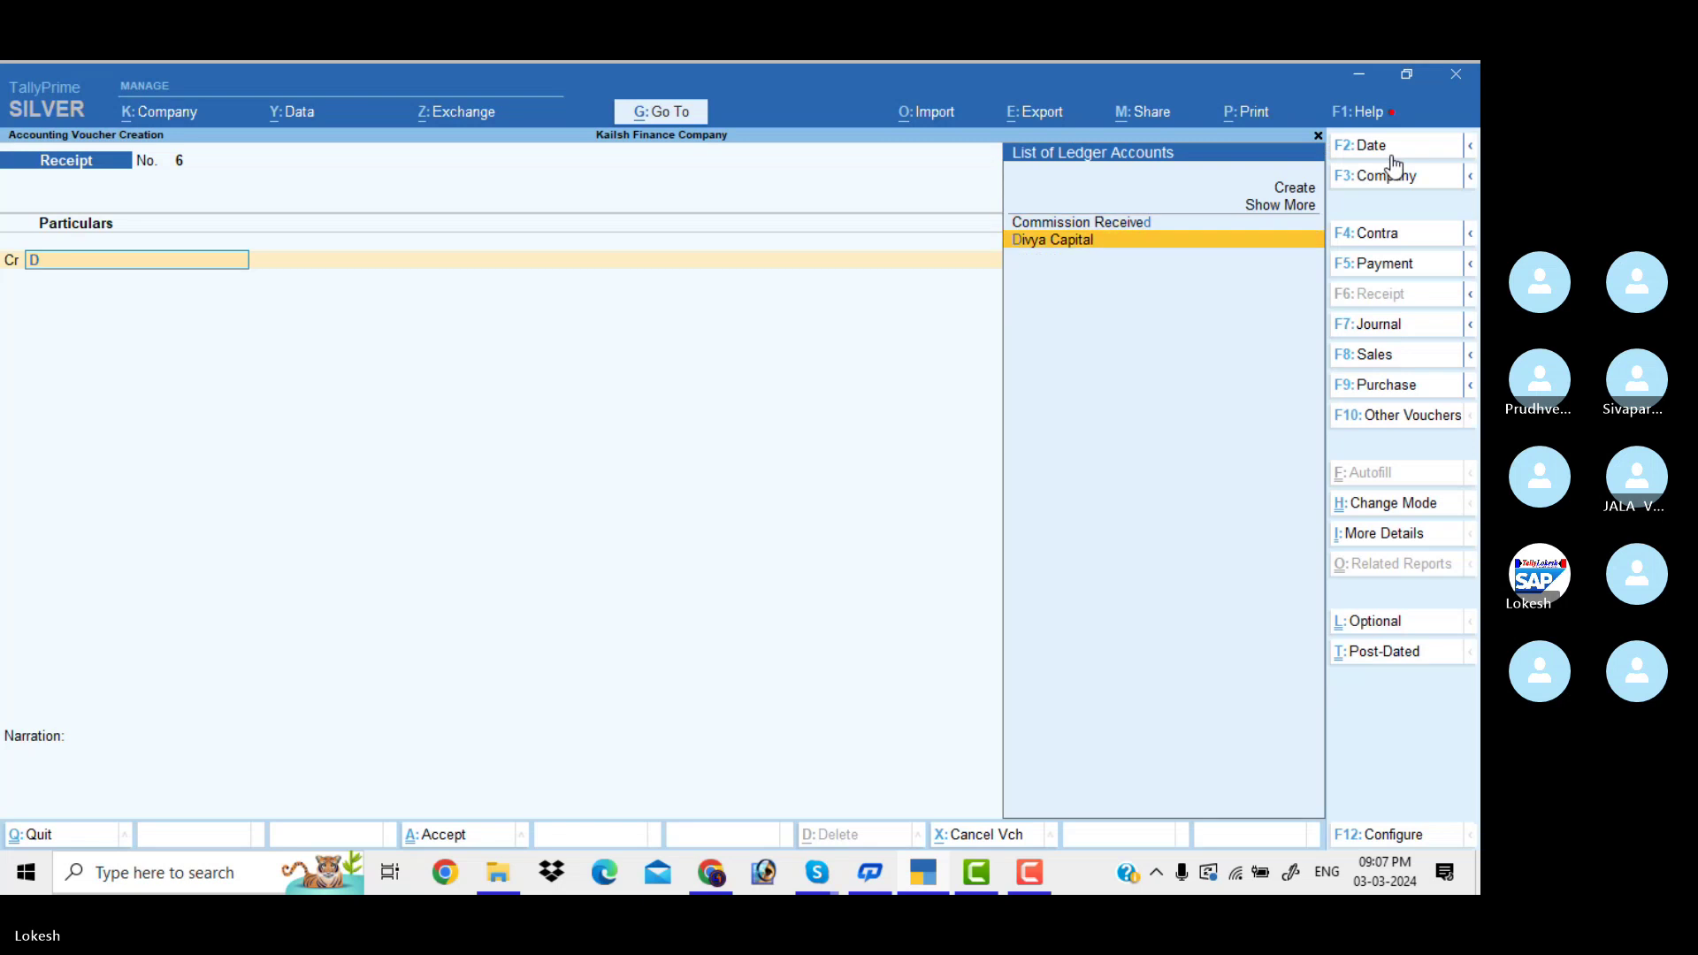
key("Return")
type("6,00,0")
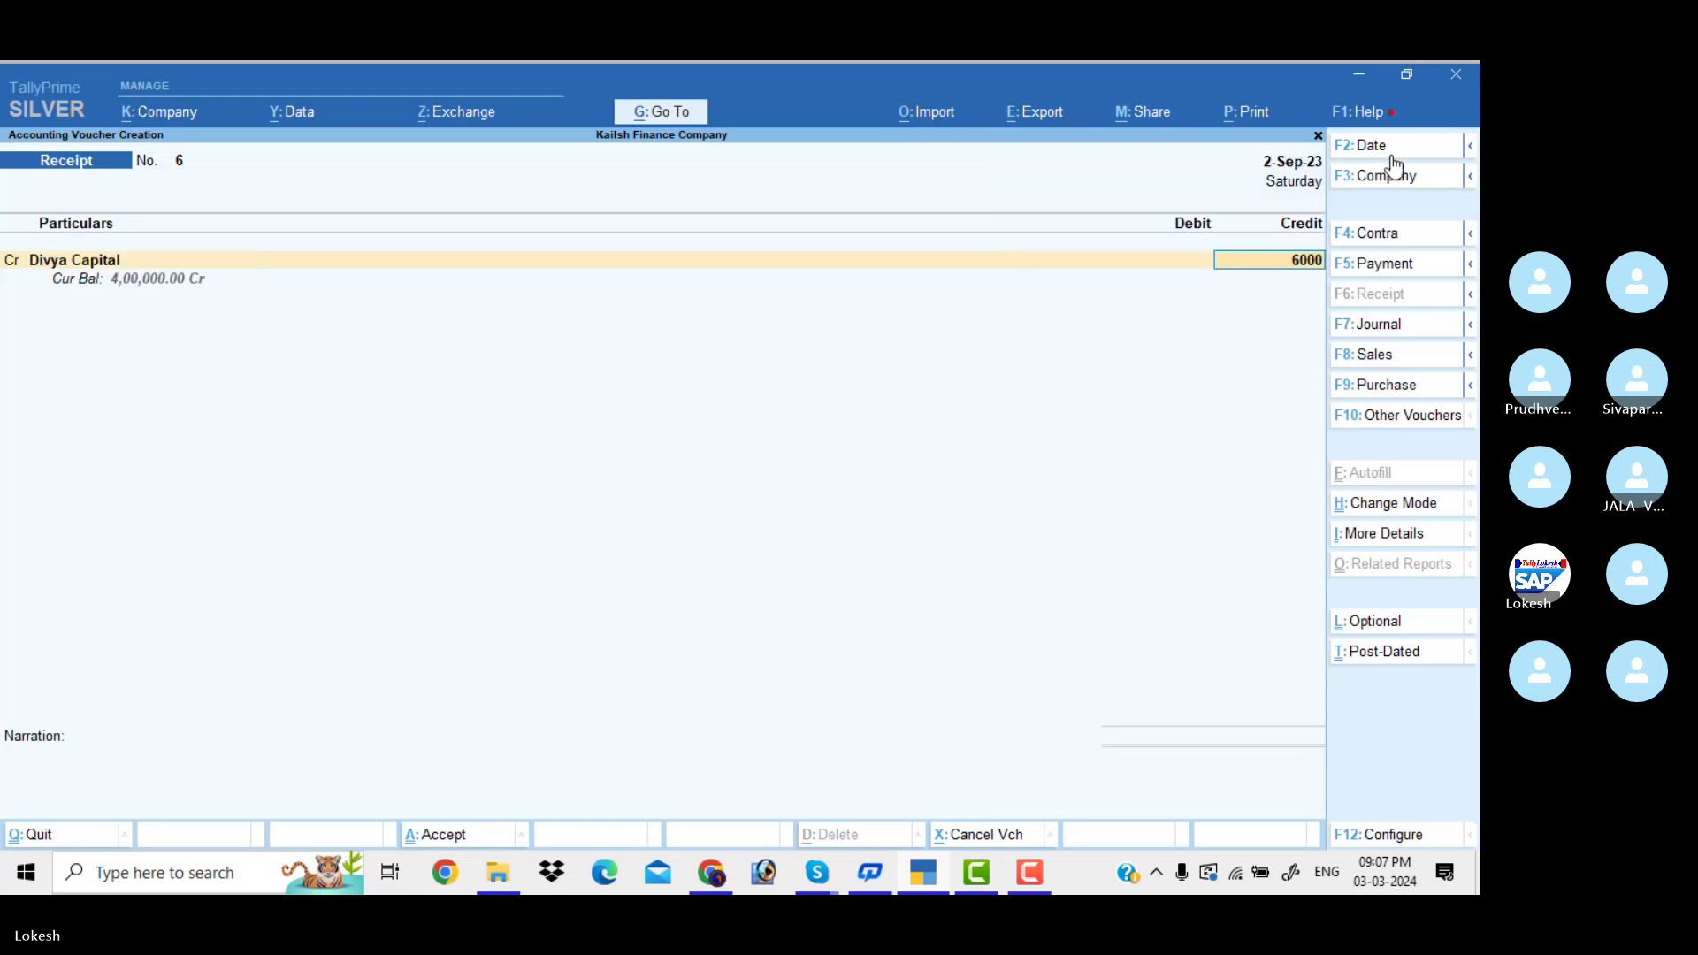
type("00")
key("Return")
Step: Debit Cash for the full 6,00,000 and save the receipt without a narration
key("Return")
key("Return")
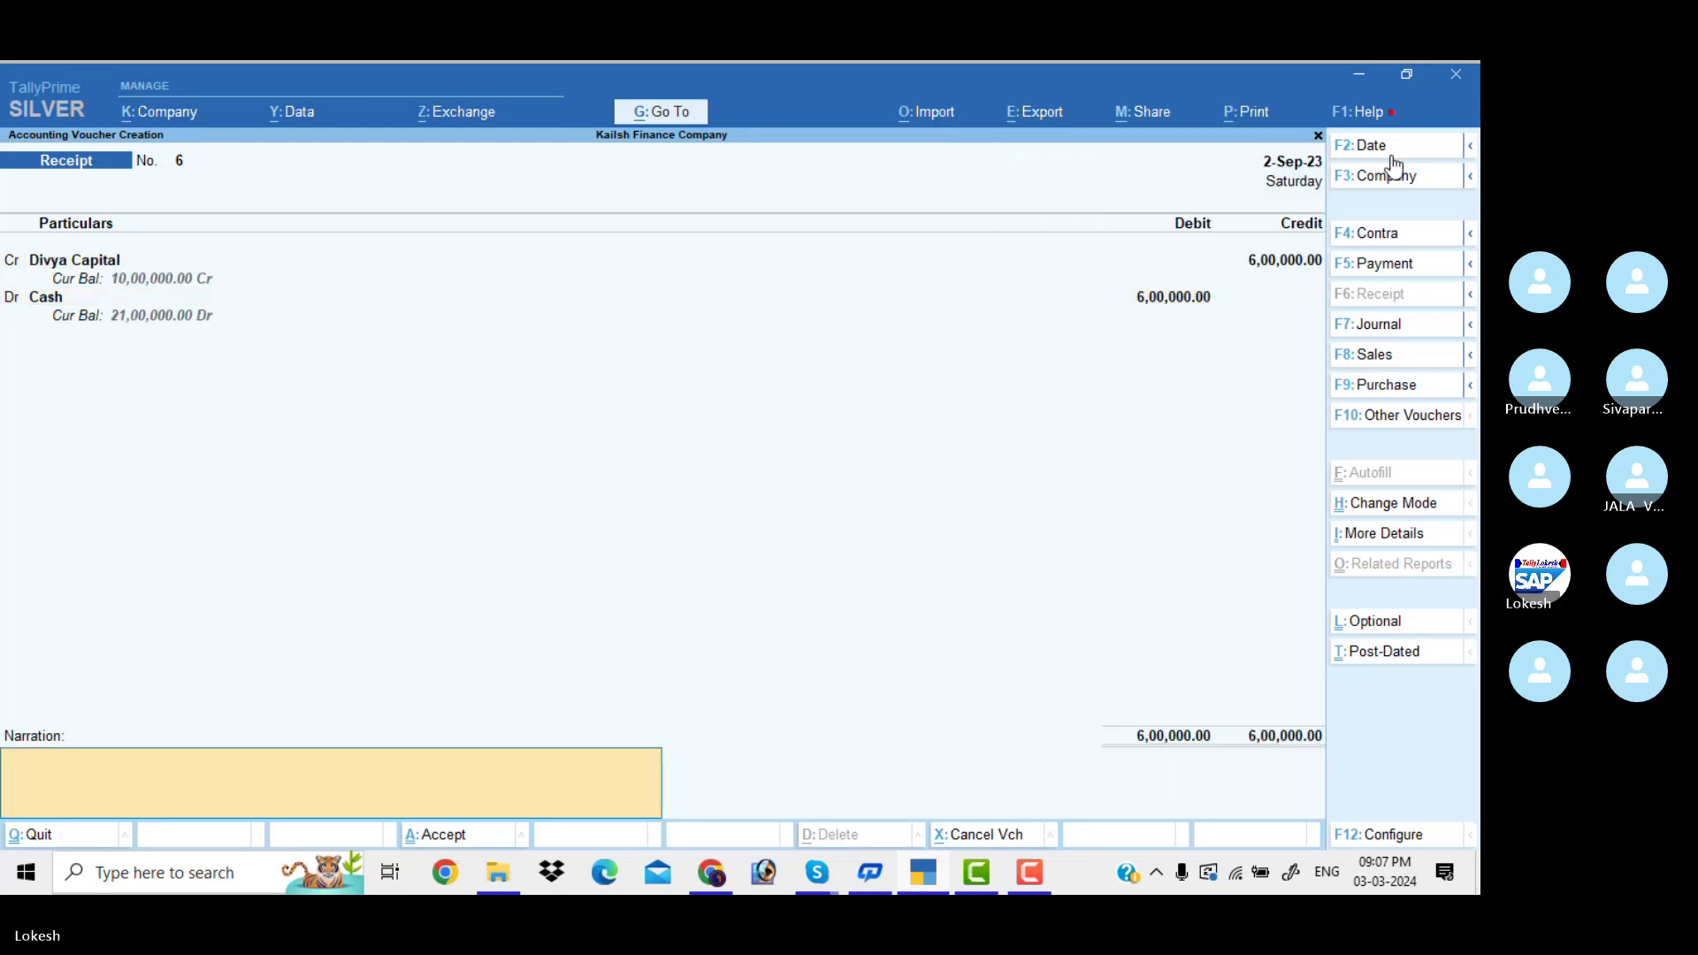
key("Return")
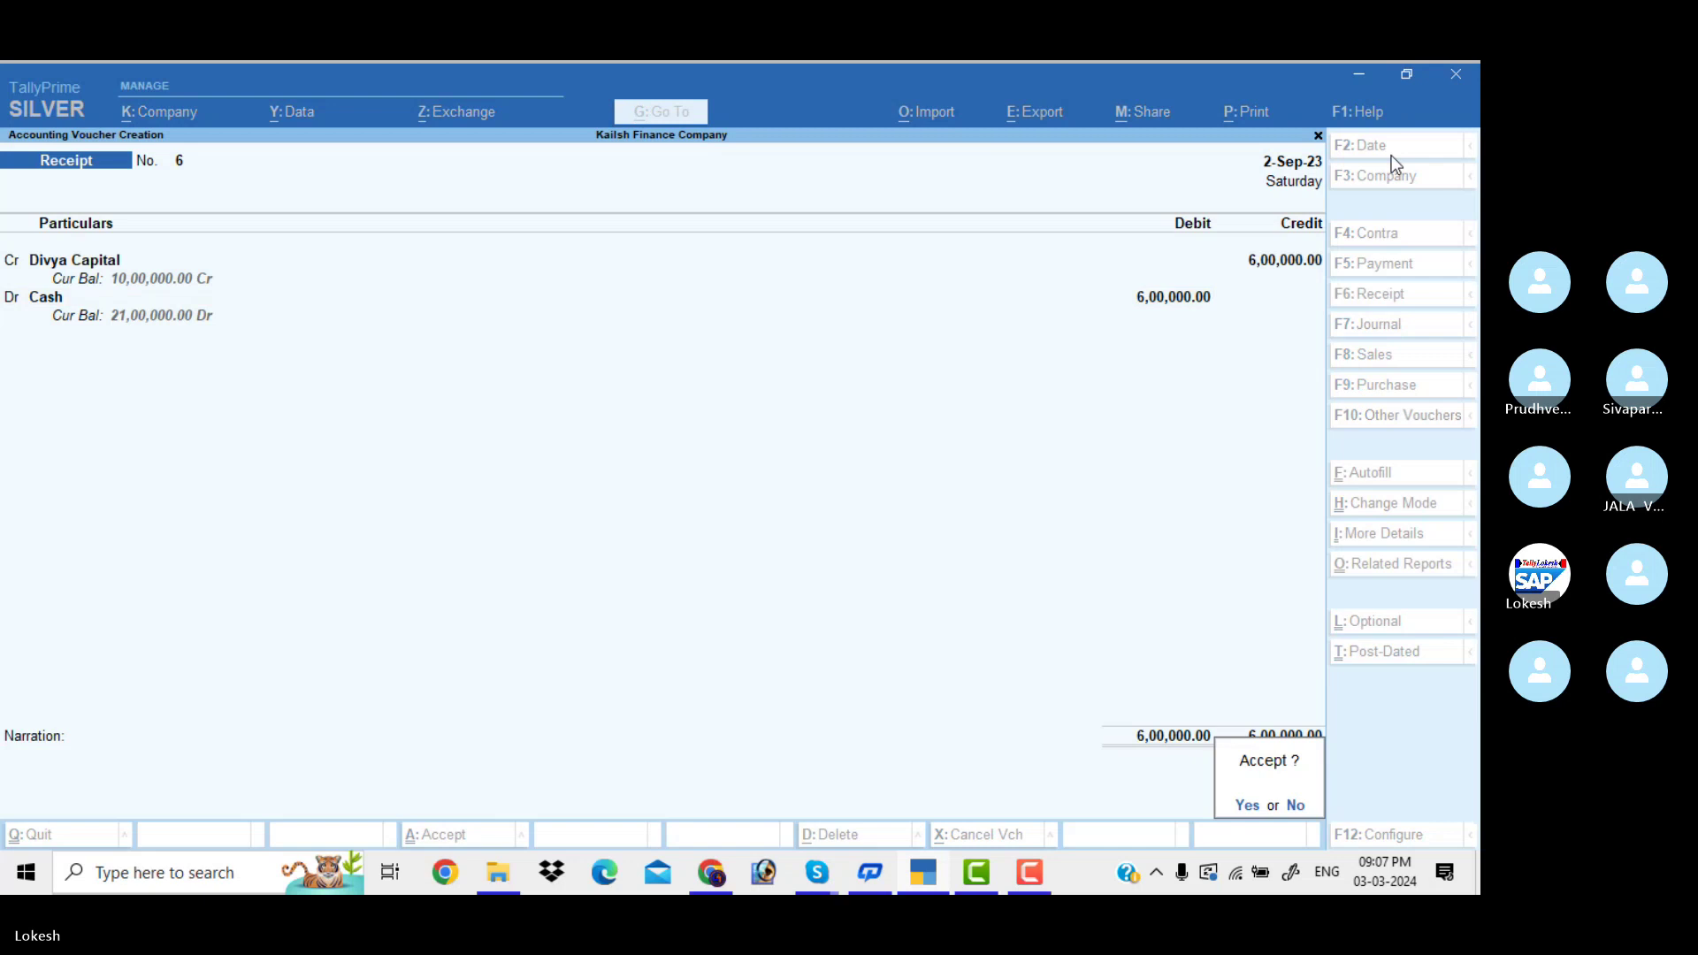
key("Return")
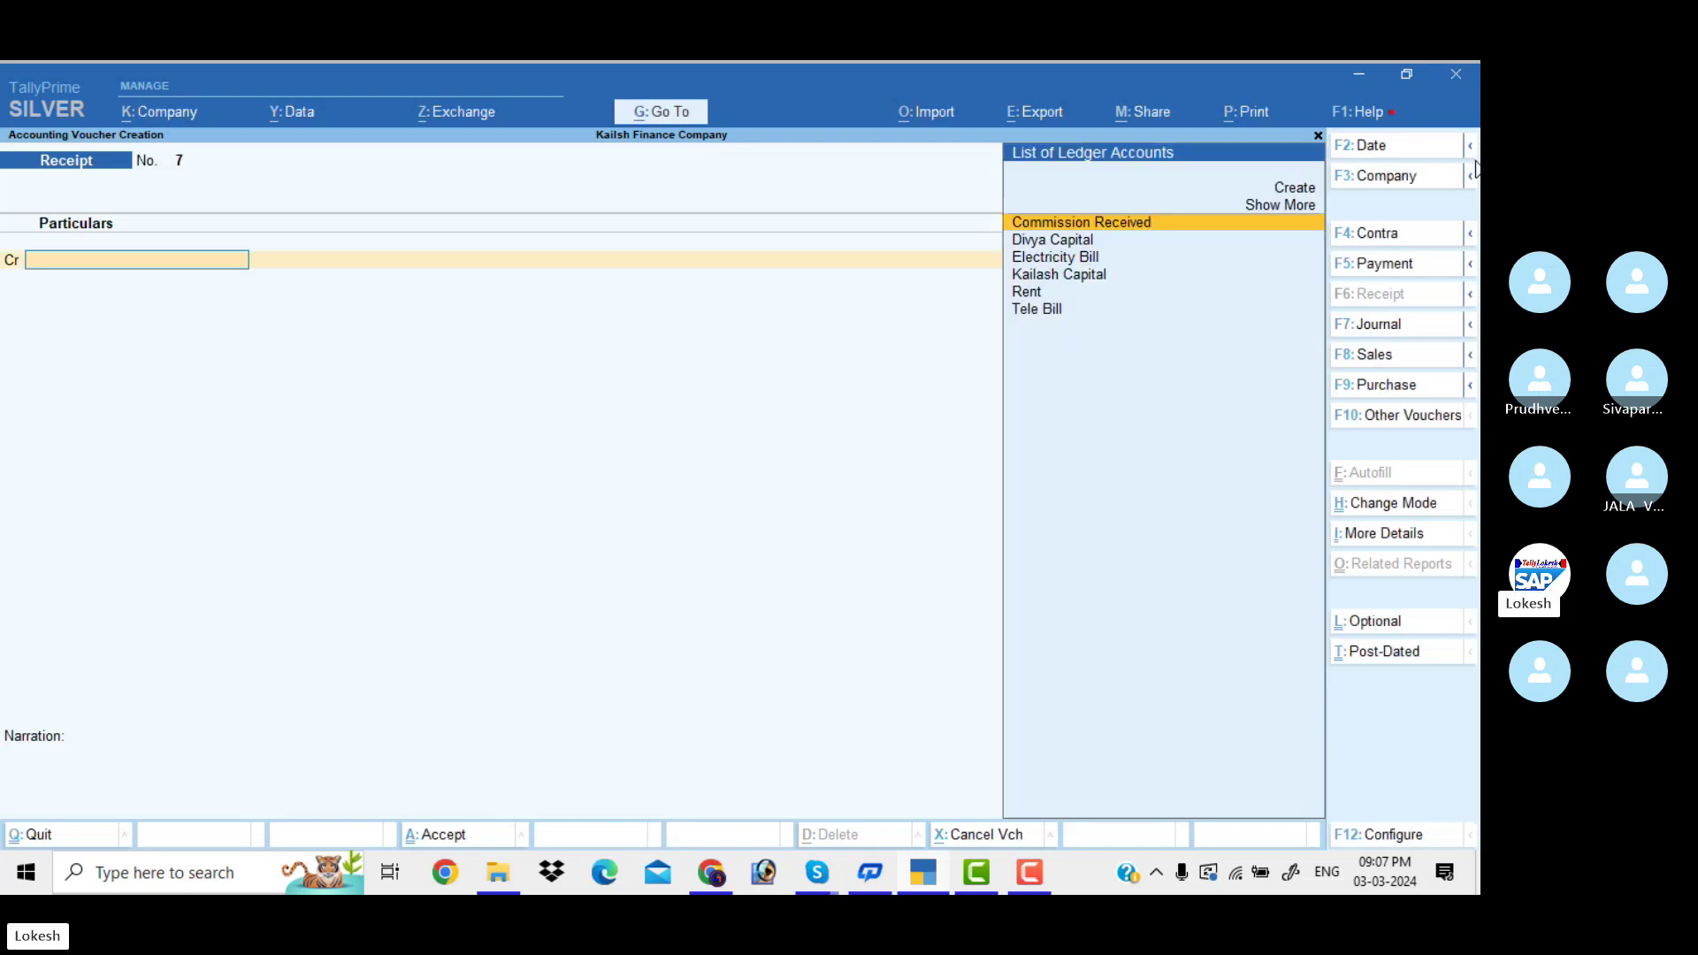
Step: Open a Payment voucher dated 1-Oct-23 and debit 3,00,000 to the capital ledger of the partner the company is named after
left_click(1398, 273)
left_click(1394, 148)
type("1")
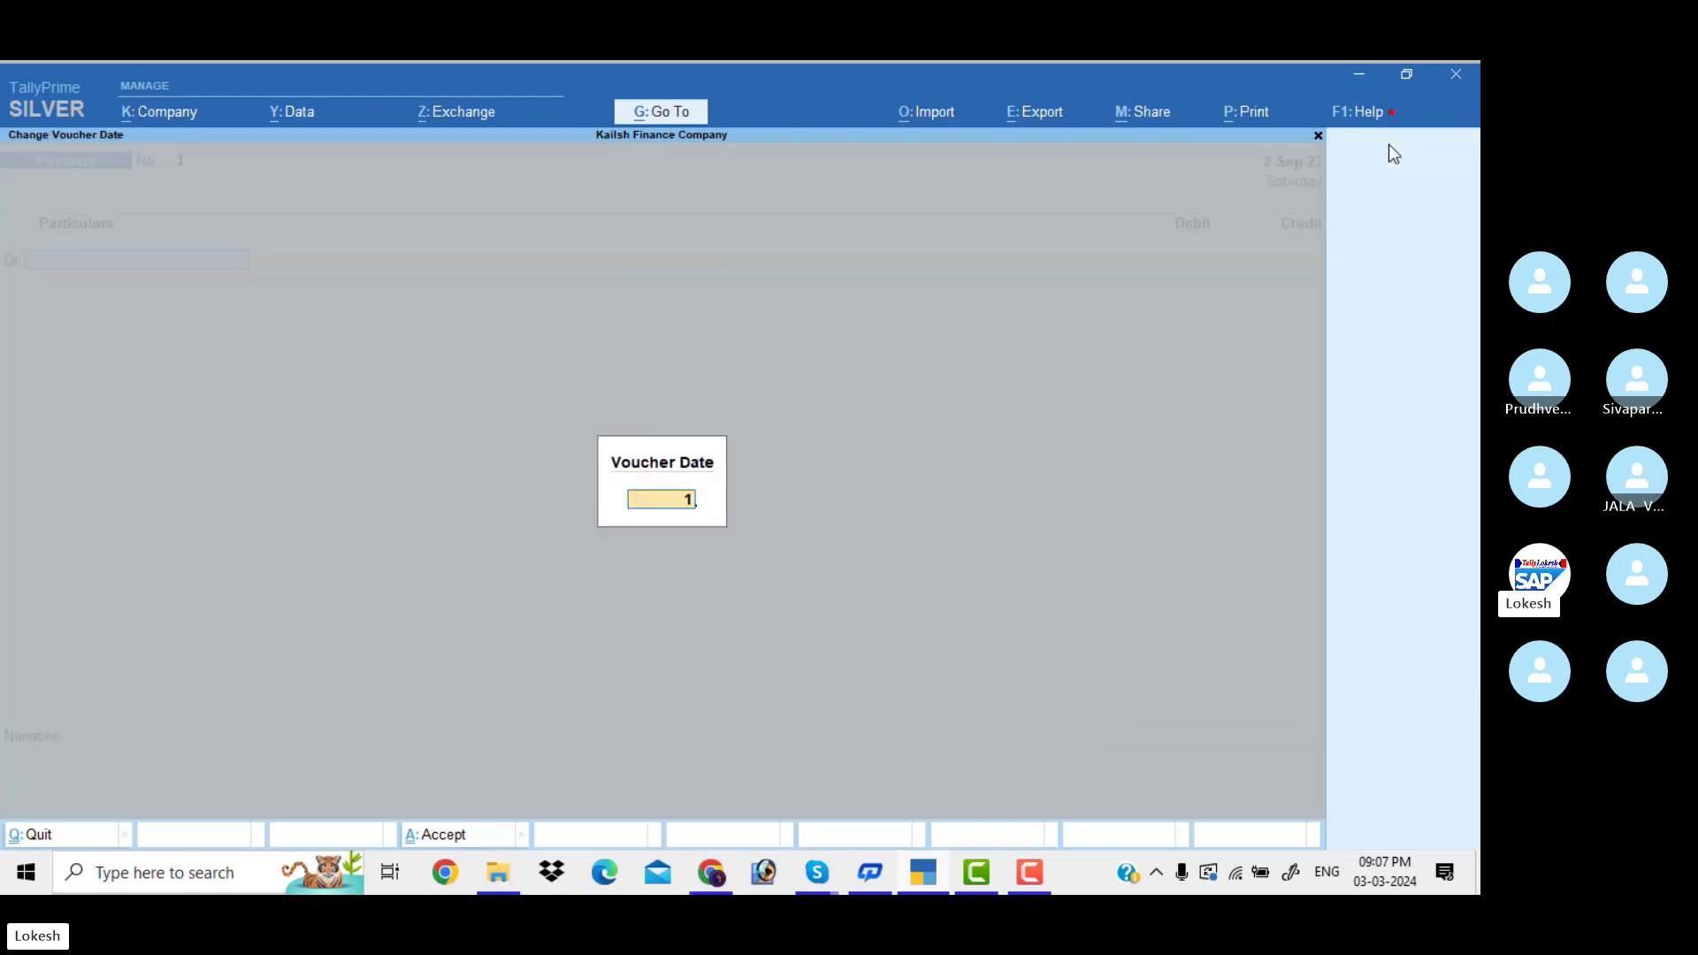
type("-10")
key("Return")
type("k")
key("Return")
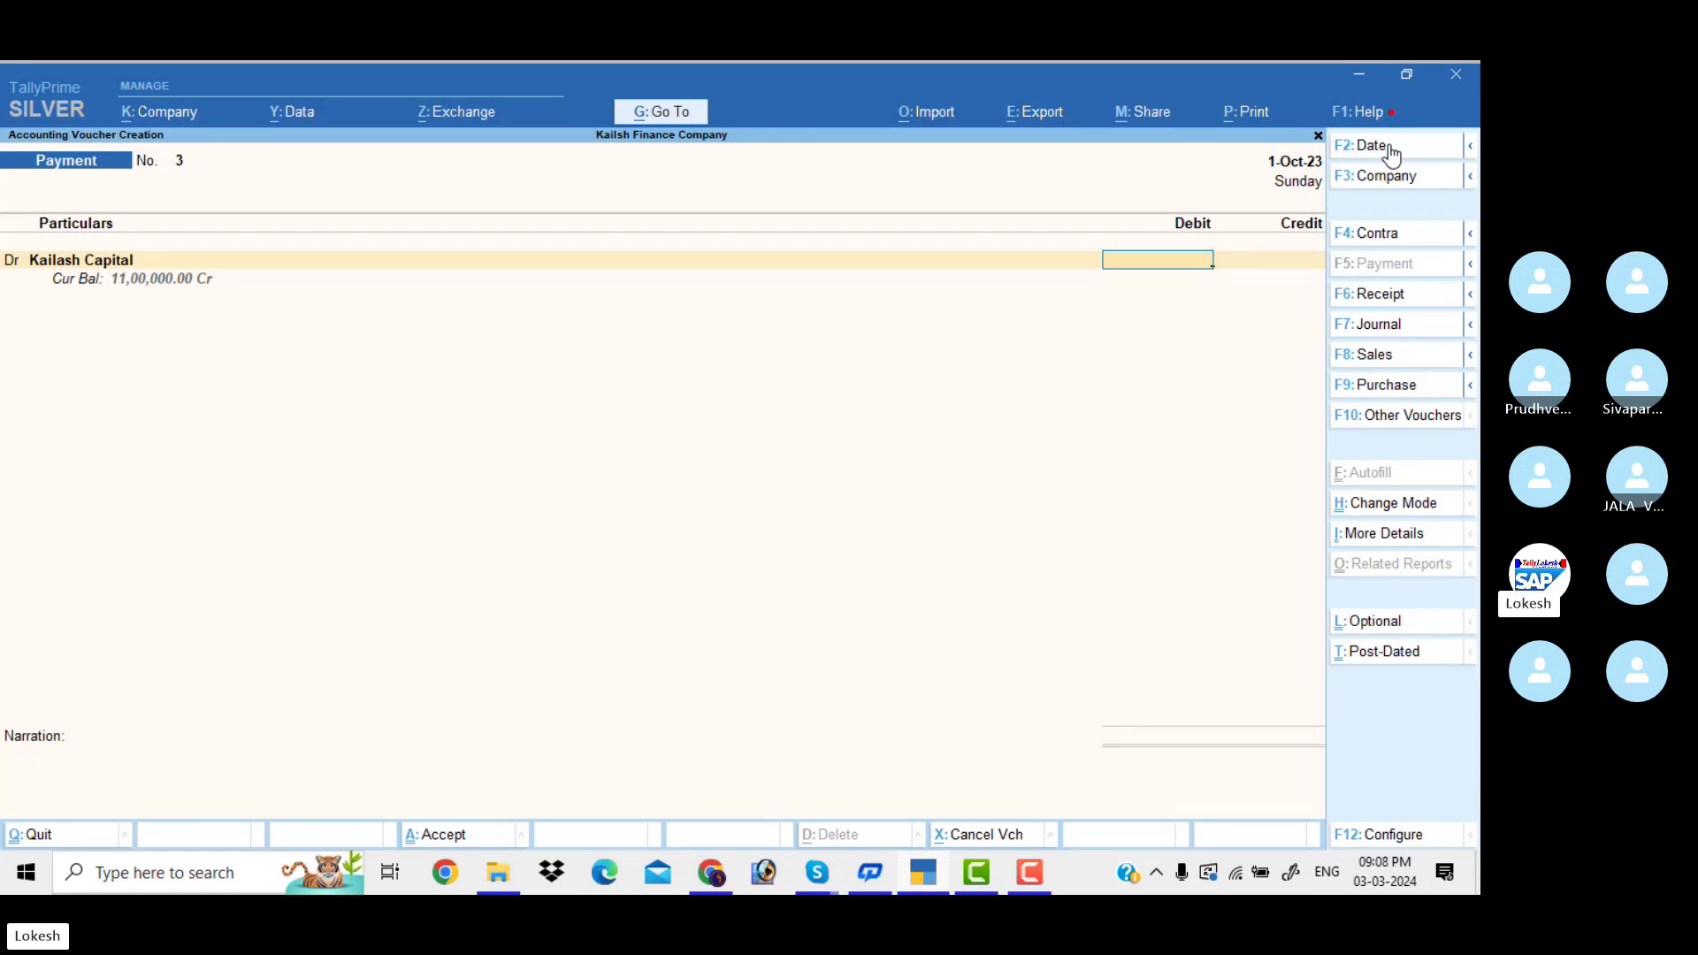
type("300000")
key("Return")
Step: Credit Cash for the full 3,00,000 and save the payment without a narration
key("Return")
key("Return")
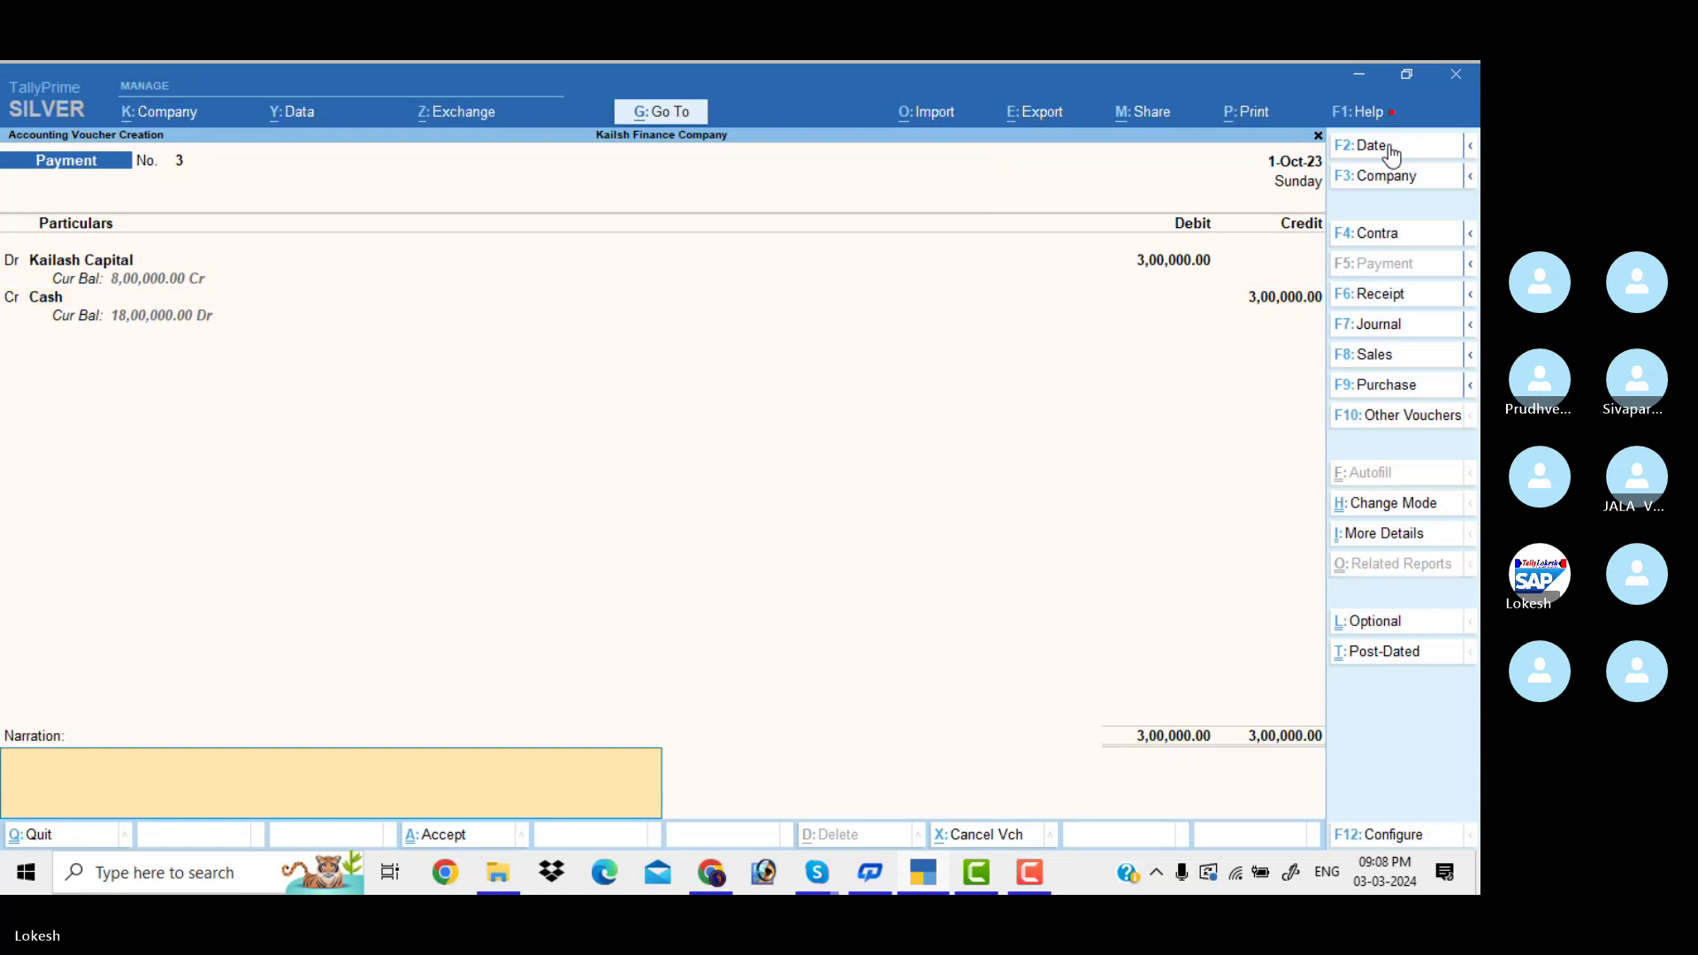
key("Return")
key("y")
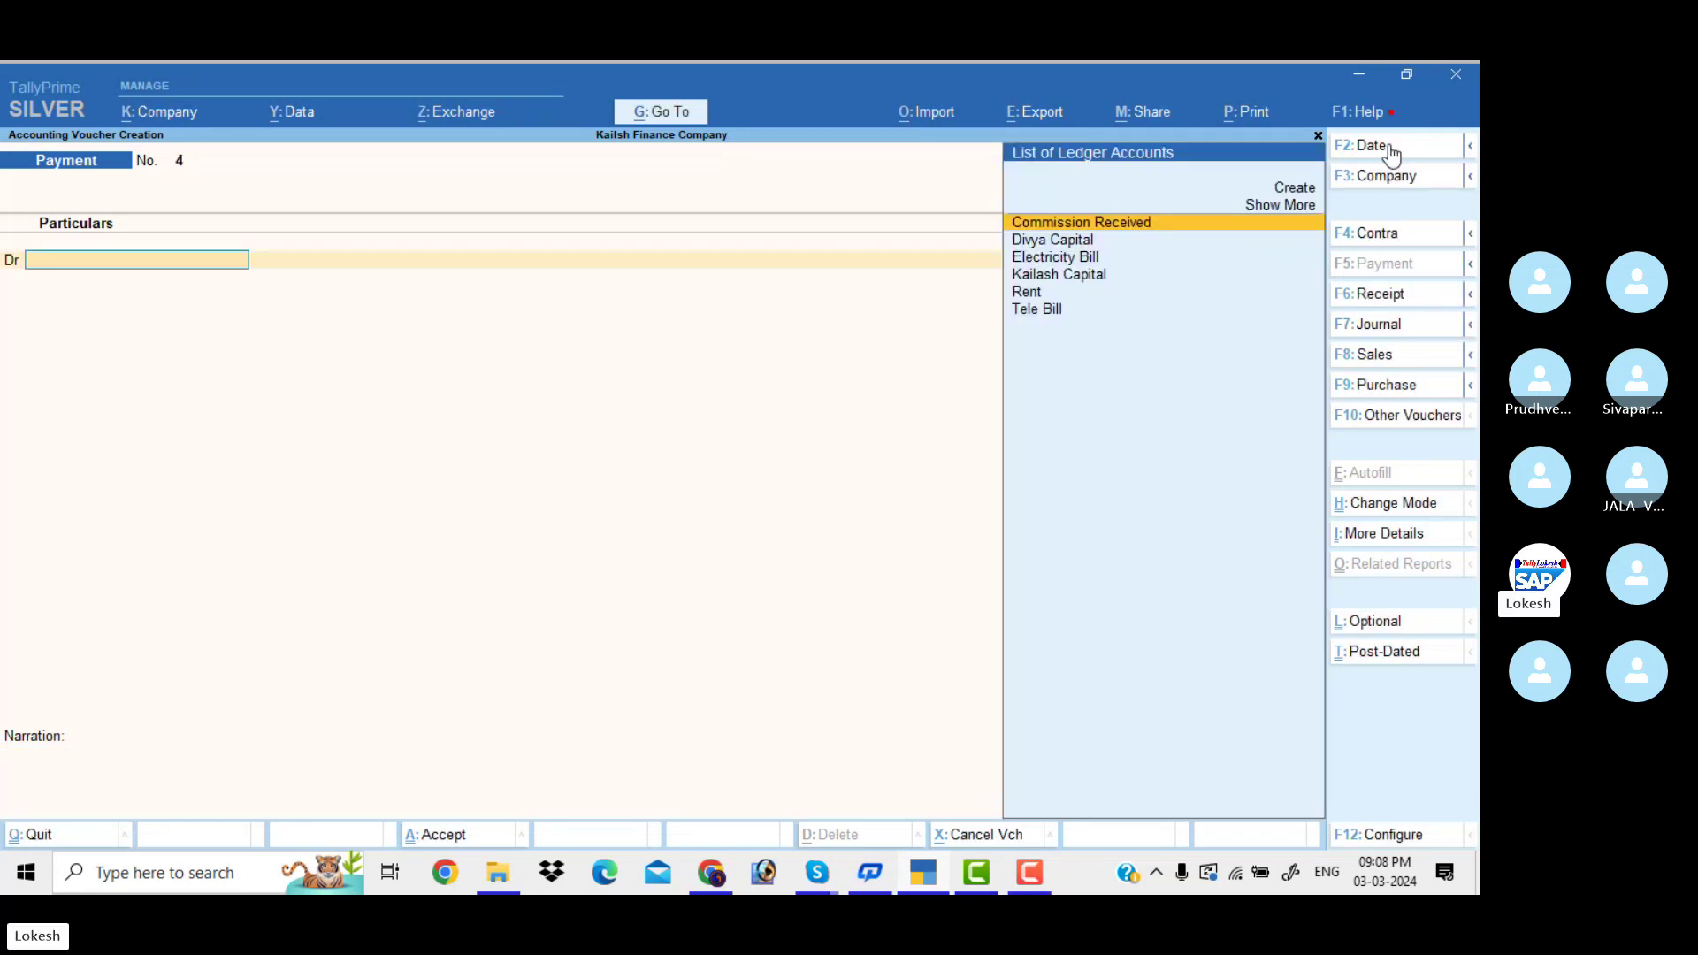
Step: Open a Receipt voucher dated 1-Nov-23 and credit 1,00,000 to the capital ledger of the partner the company is not named after
left_click(1398, 300)
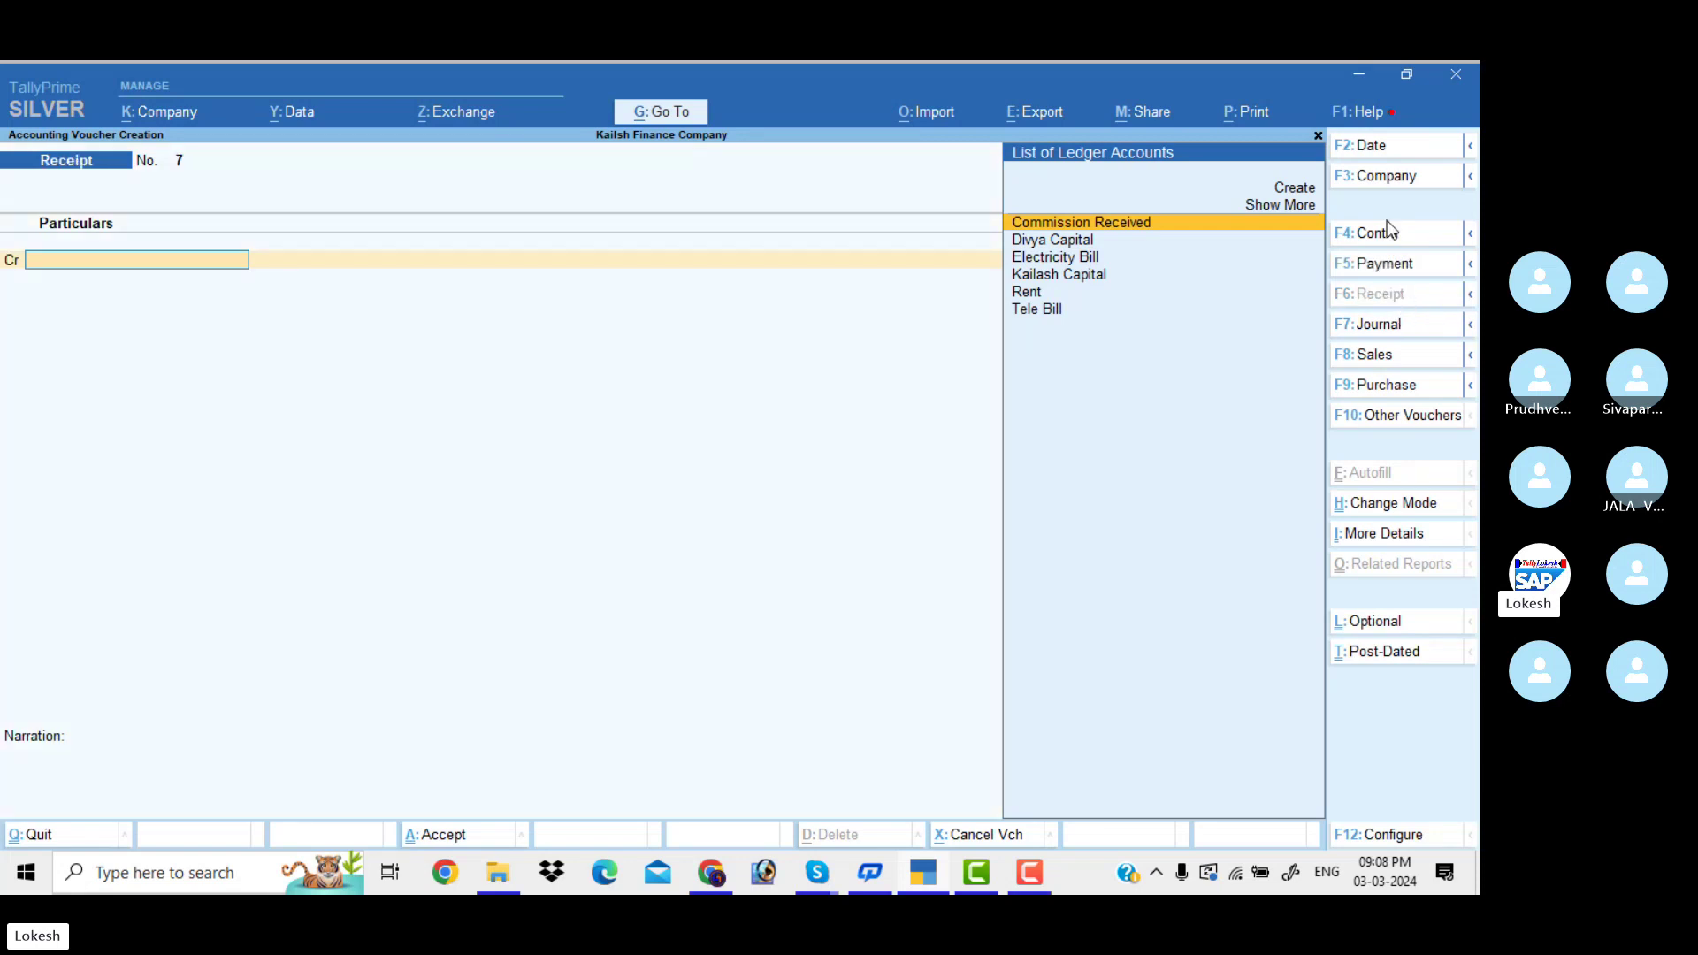
left_click(1371, 147)
type("1-3")
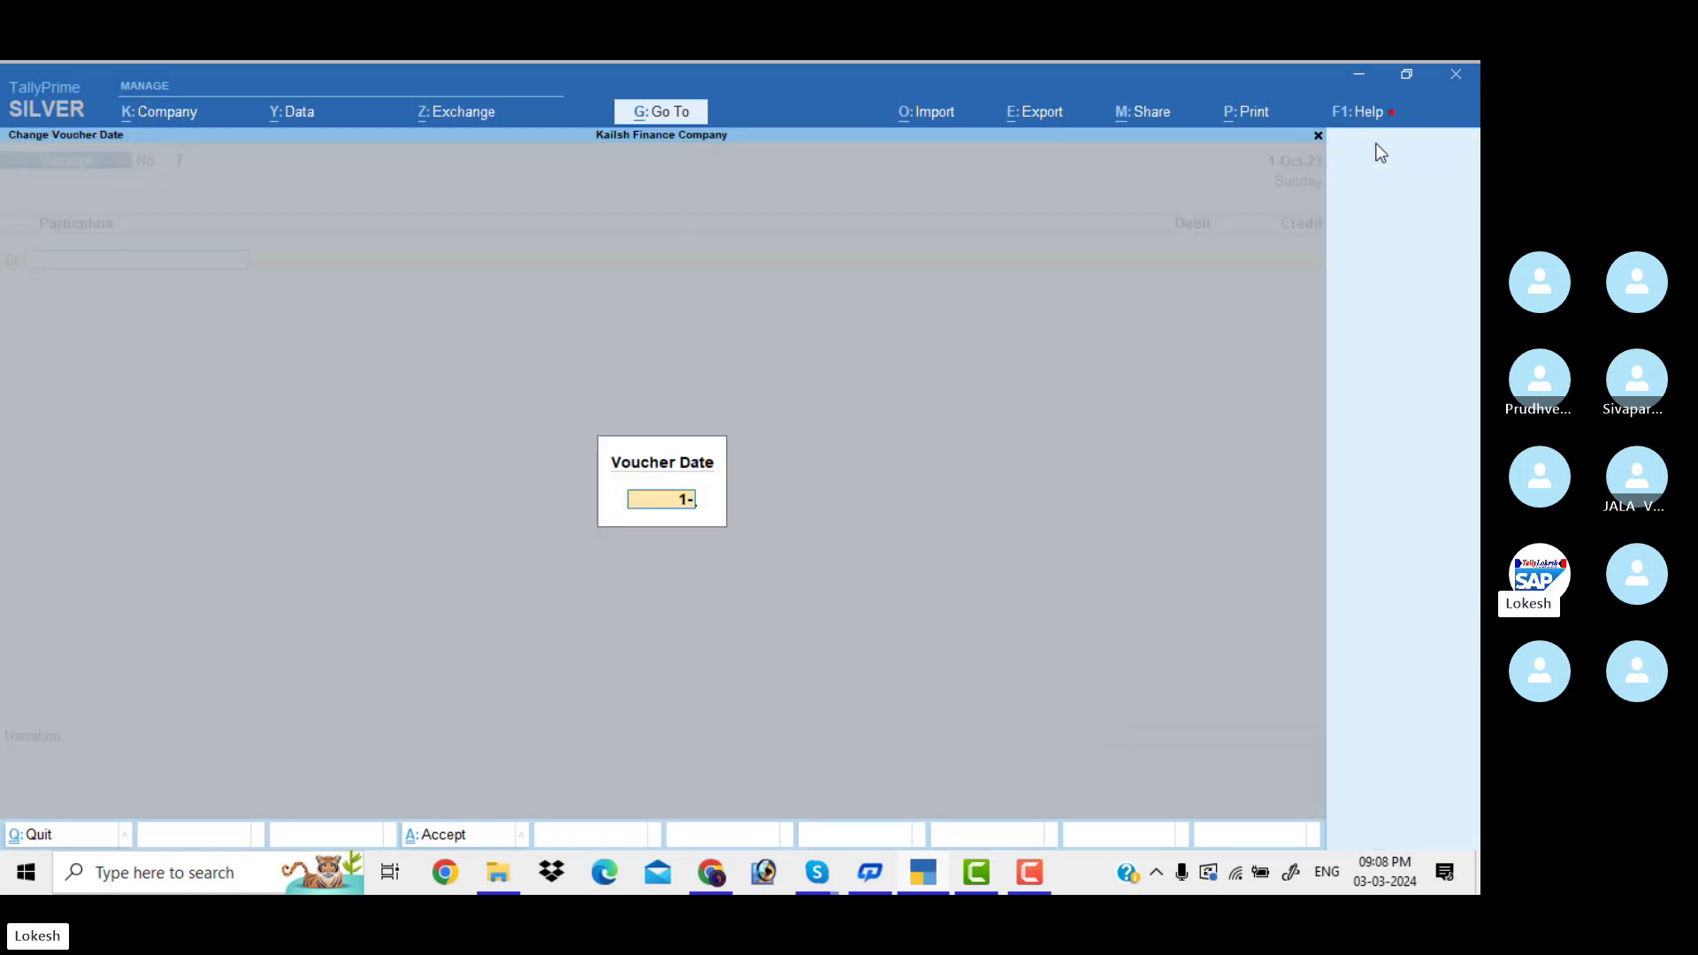
key("Return")
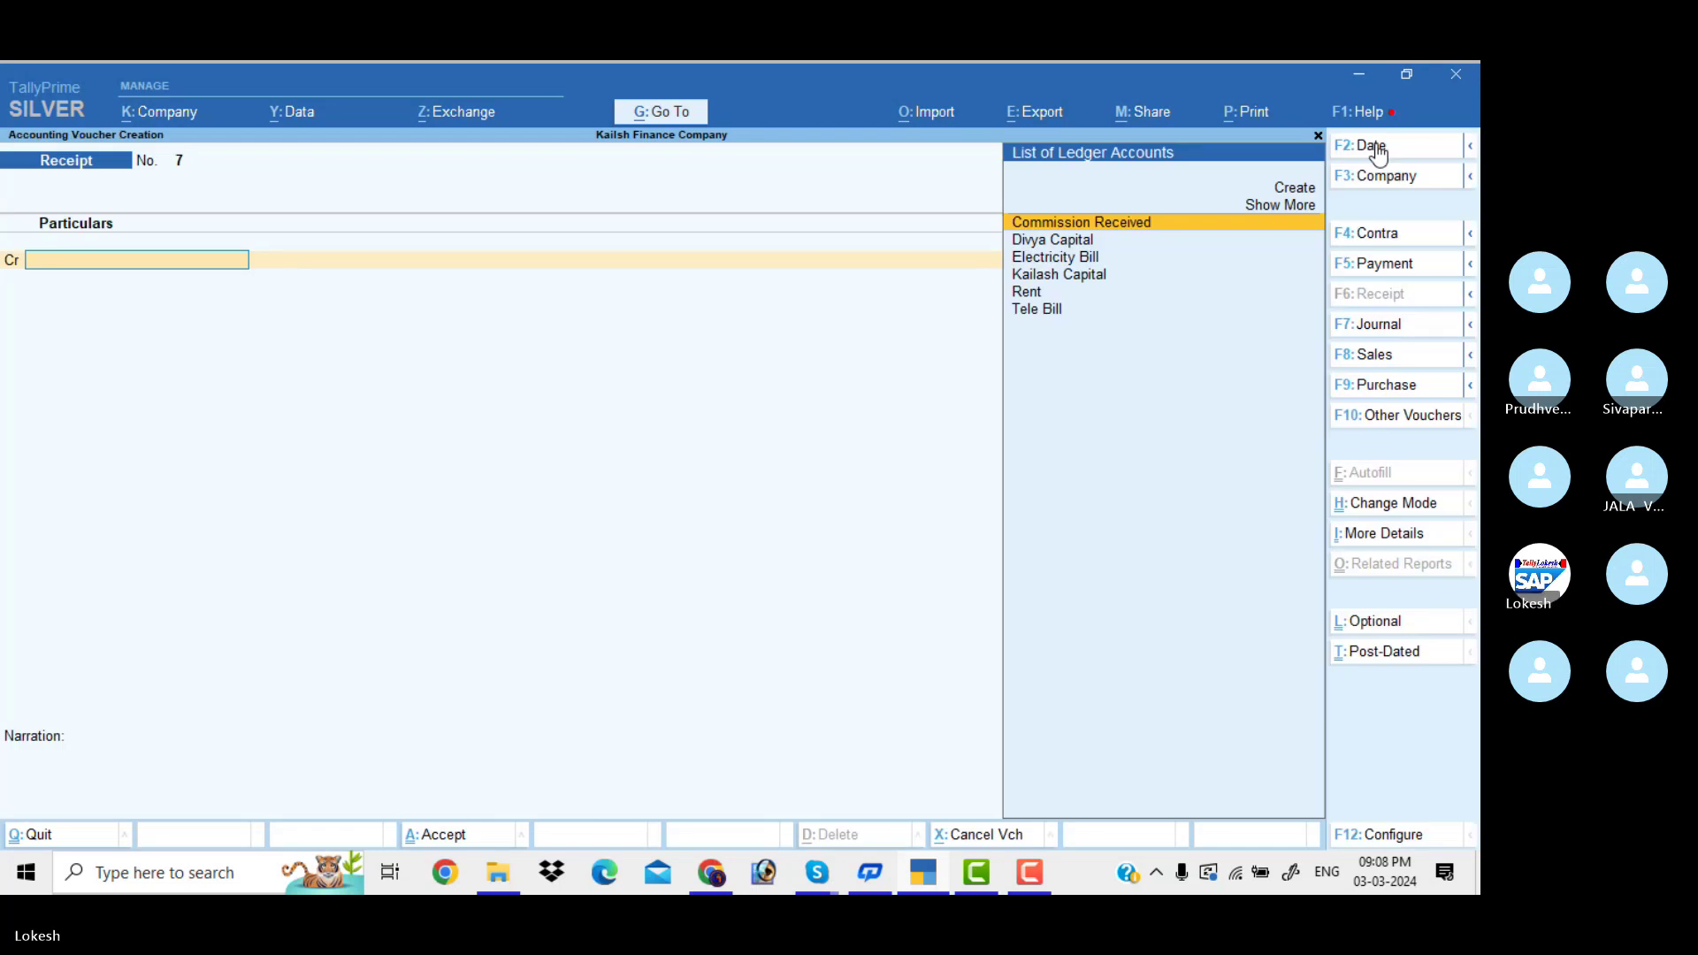
type("D")
key("Return")
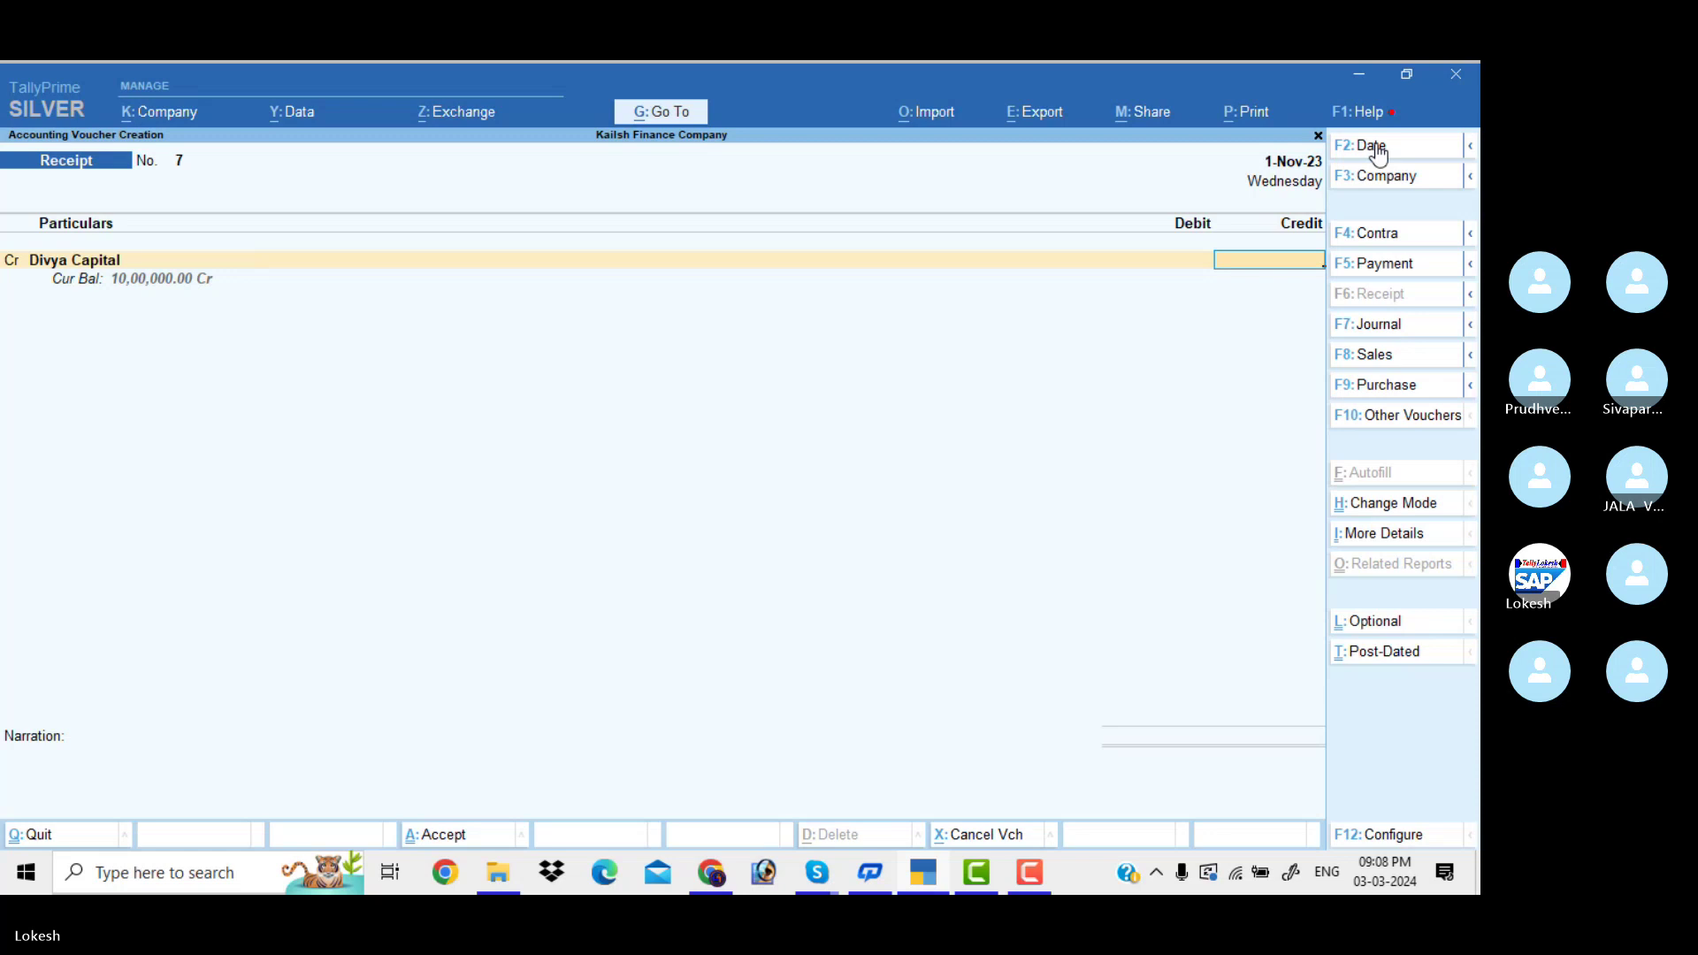
type("1,00,00")
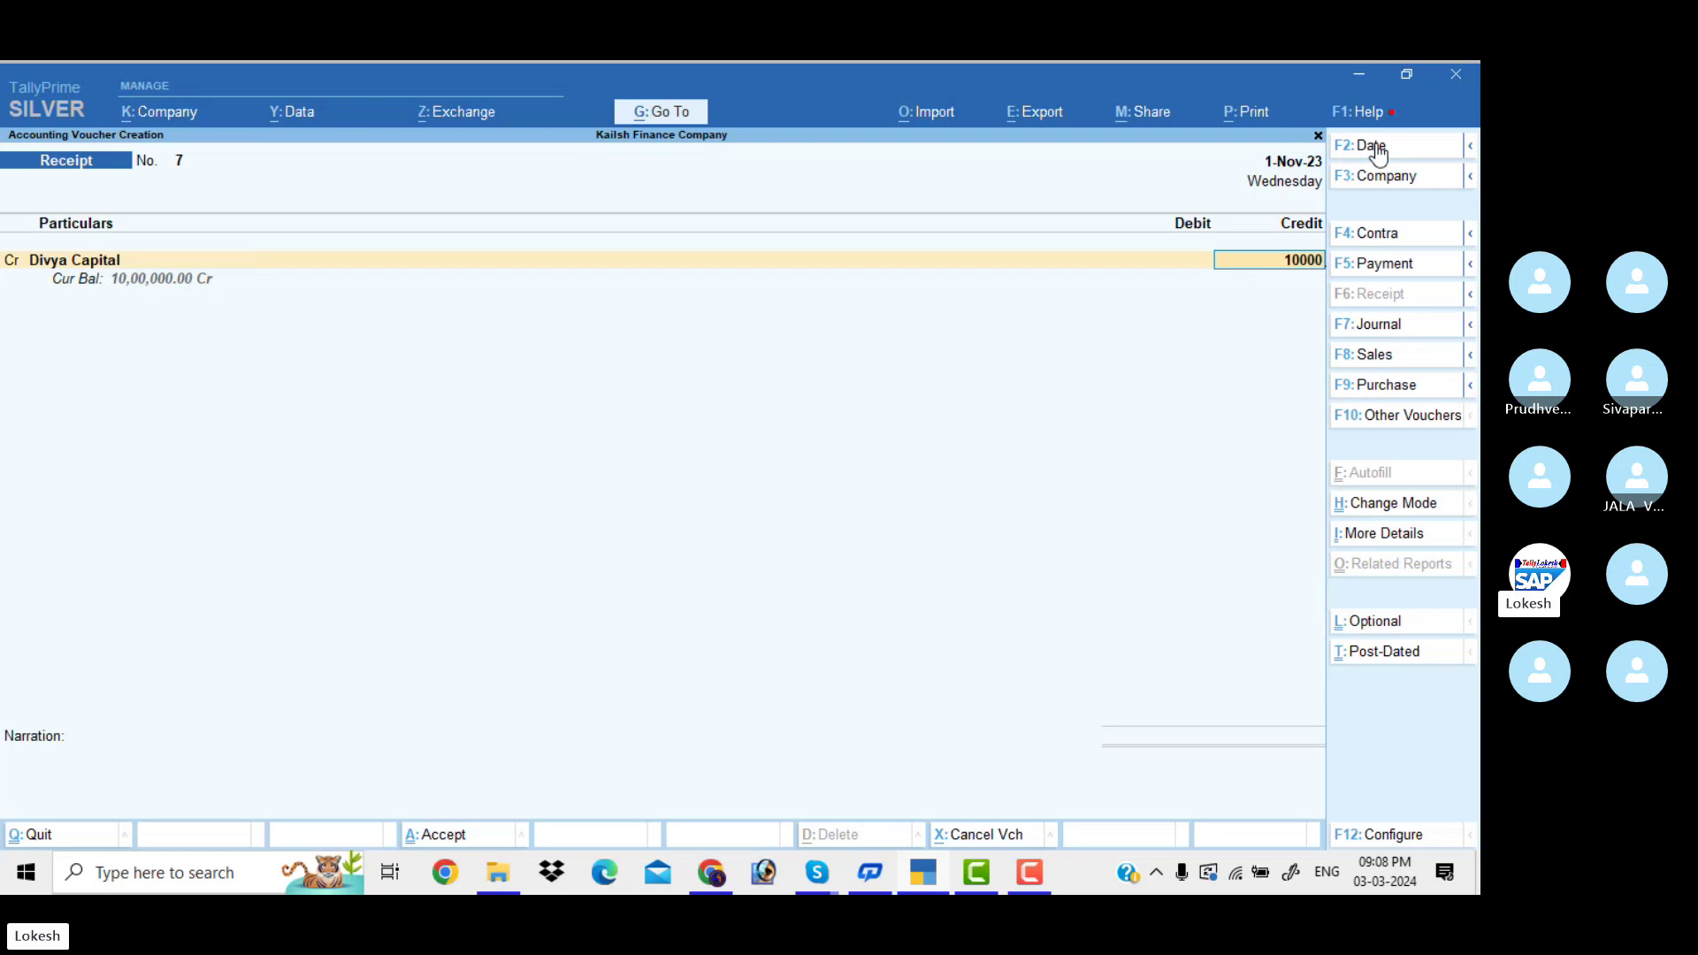
type("0")
key("Return")
Step: Debit Cash for the full 1,00,000 and save the receipt without a narration
key("Return")
key("Return")
key("Return")
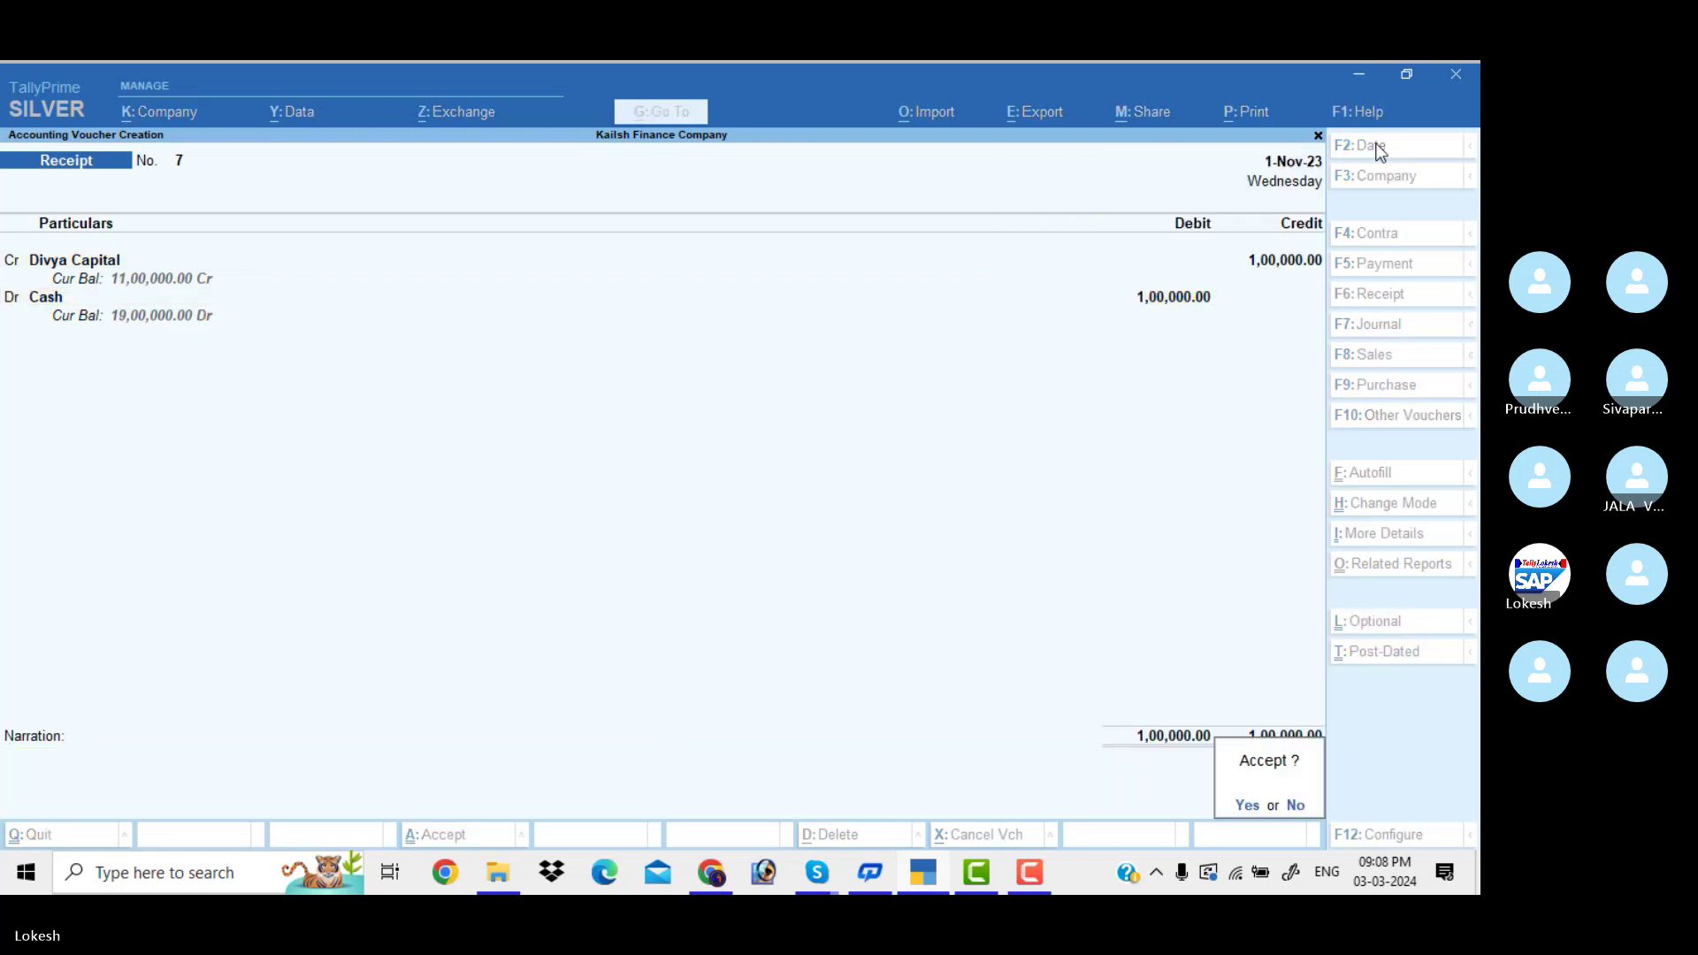
key("Return")
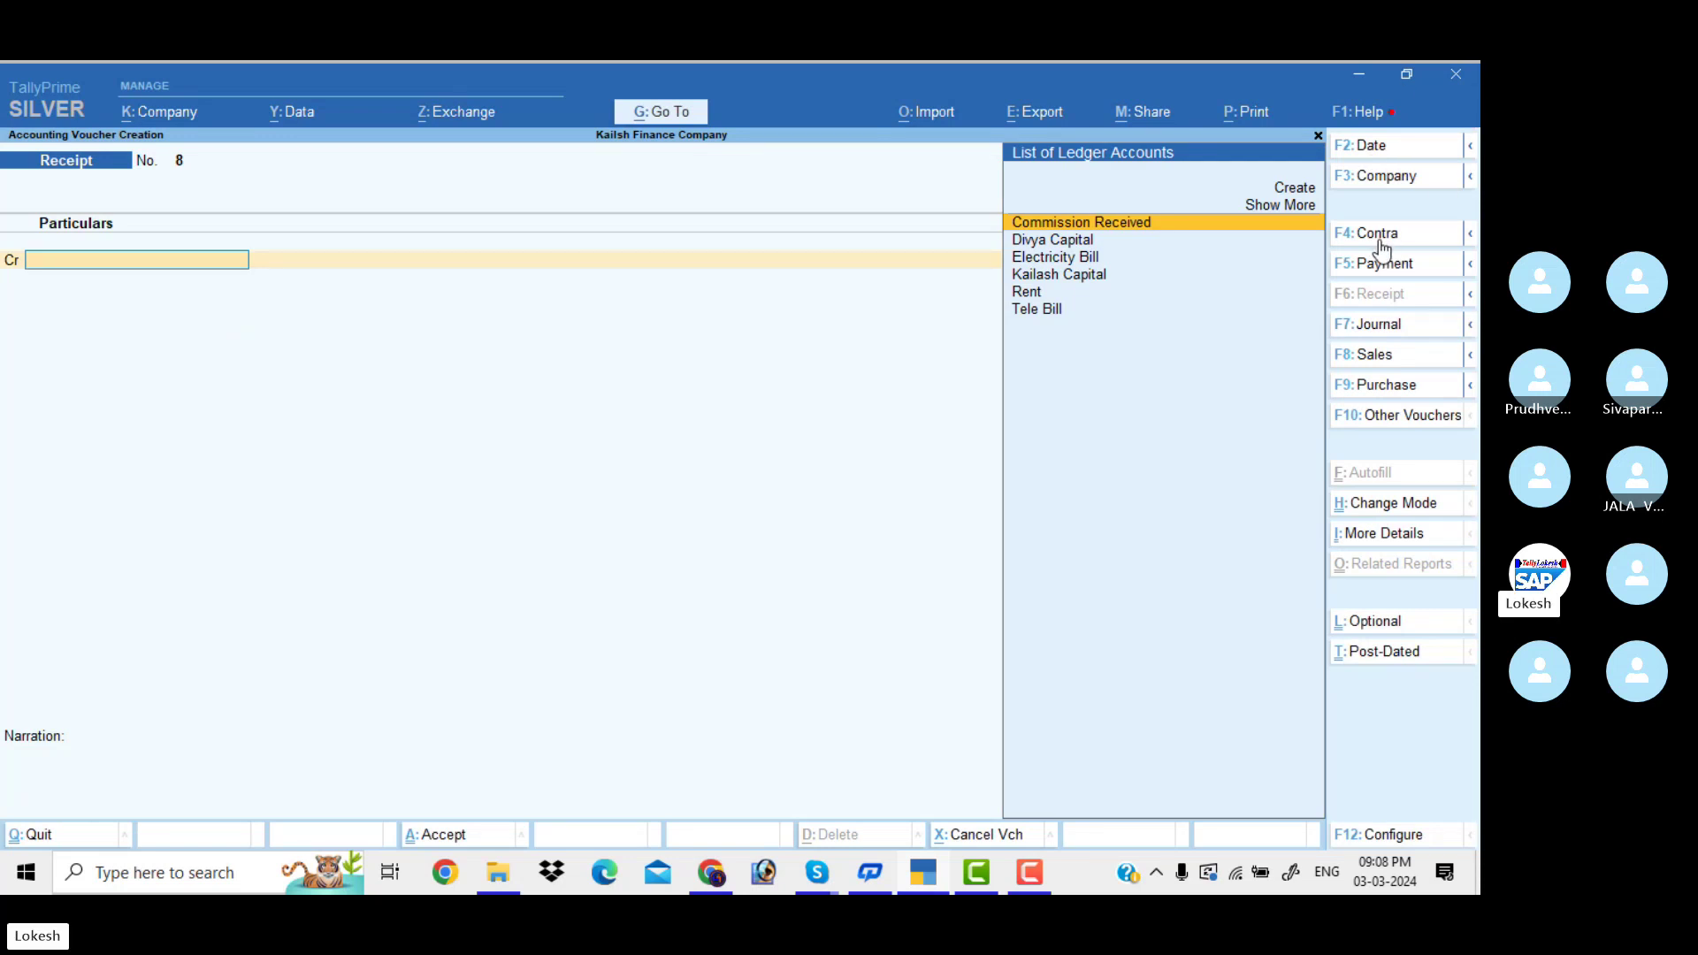
Step: Open a Payment voucher dated 1-Dec-23 and debit 2,00,000 to the capital ledger of the partner the company is not named after
left_click(1403, 271)
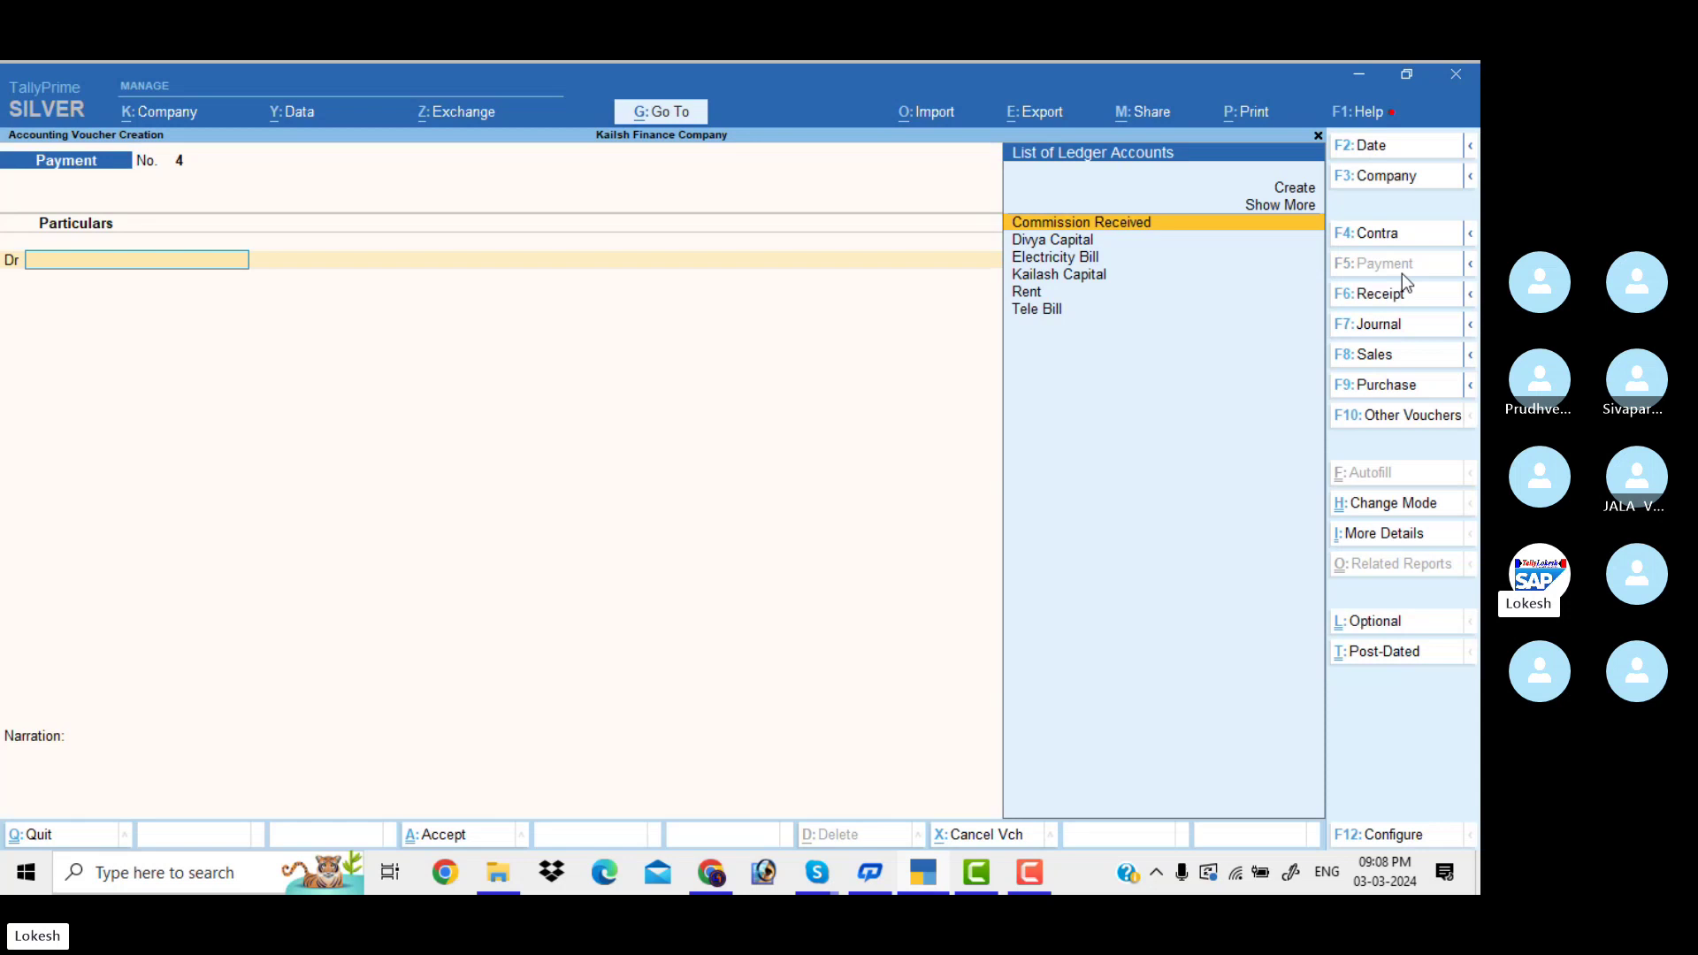
left_click(1387, 154)
type("1-12")
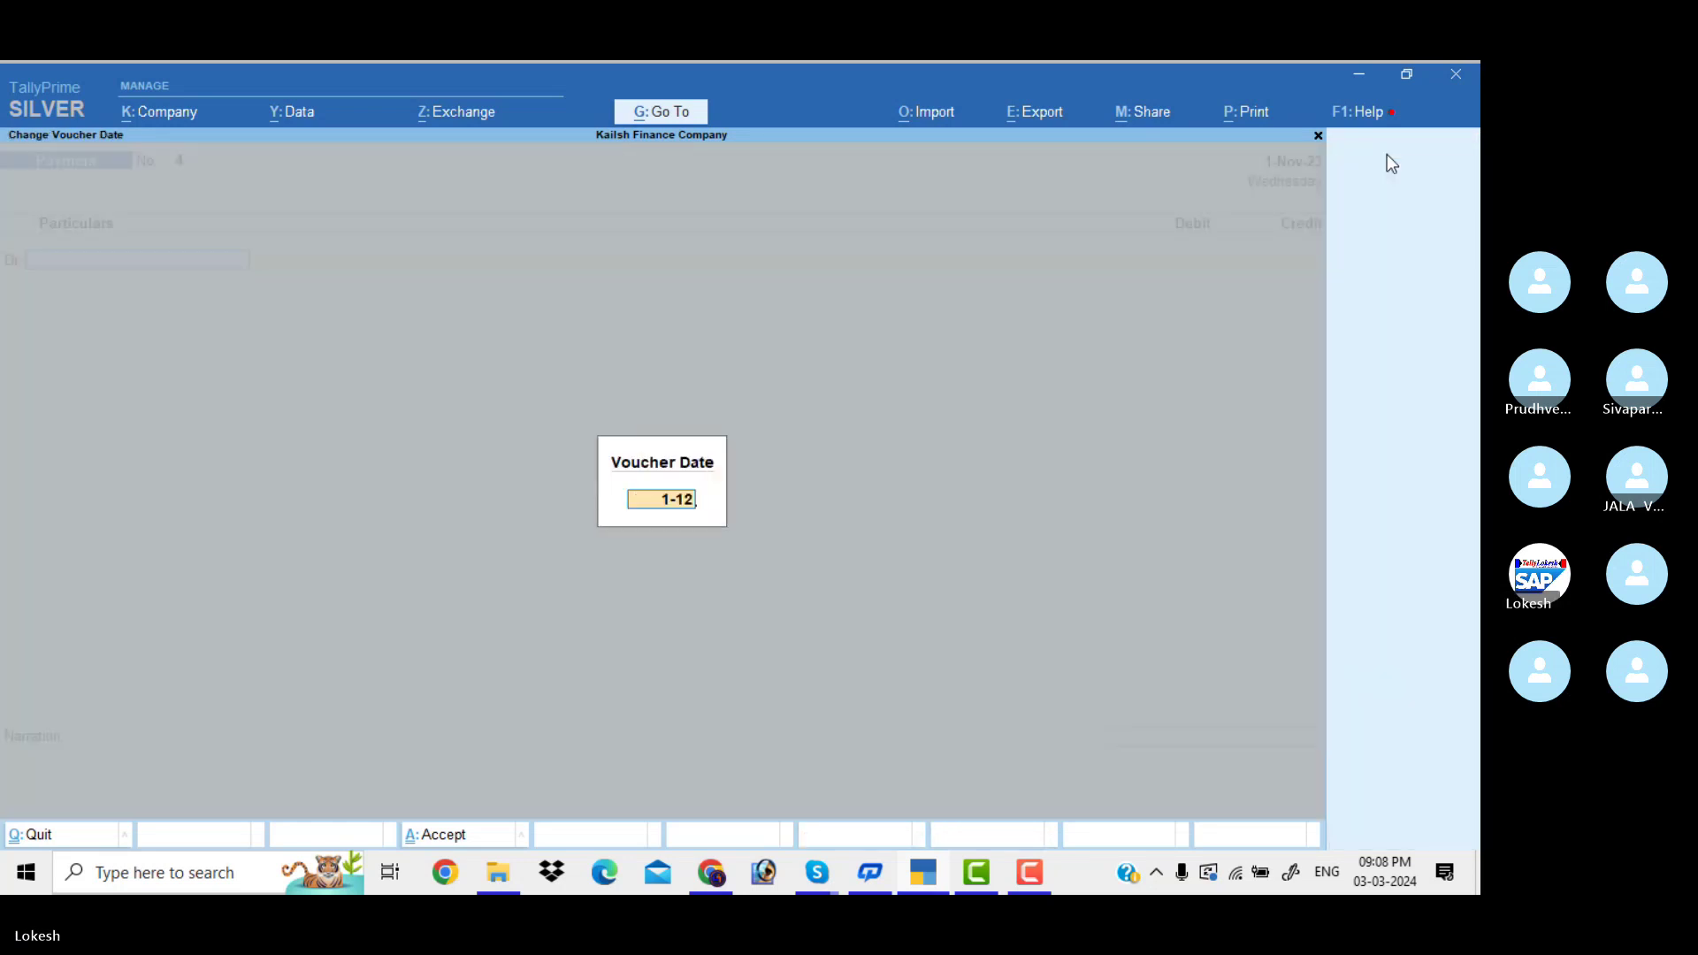
key("Return")
type("d")
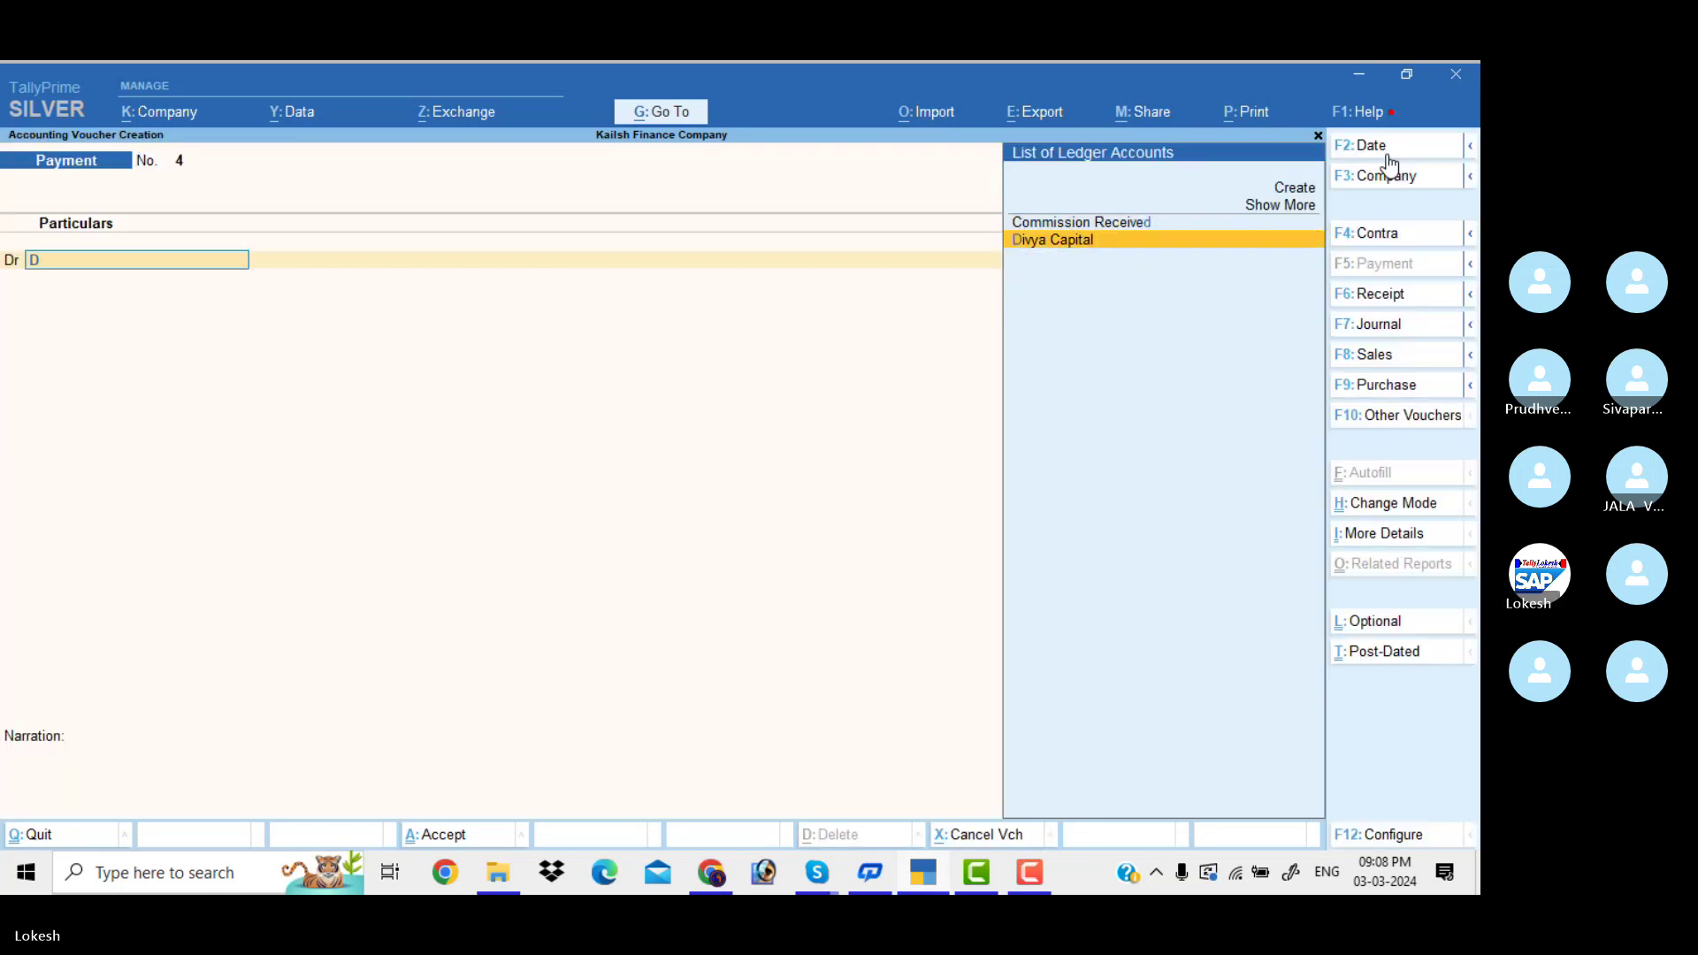
key("Return")
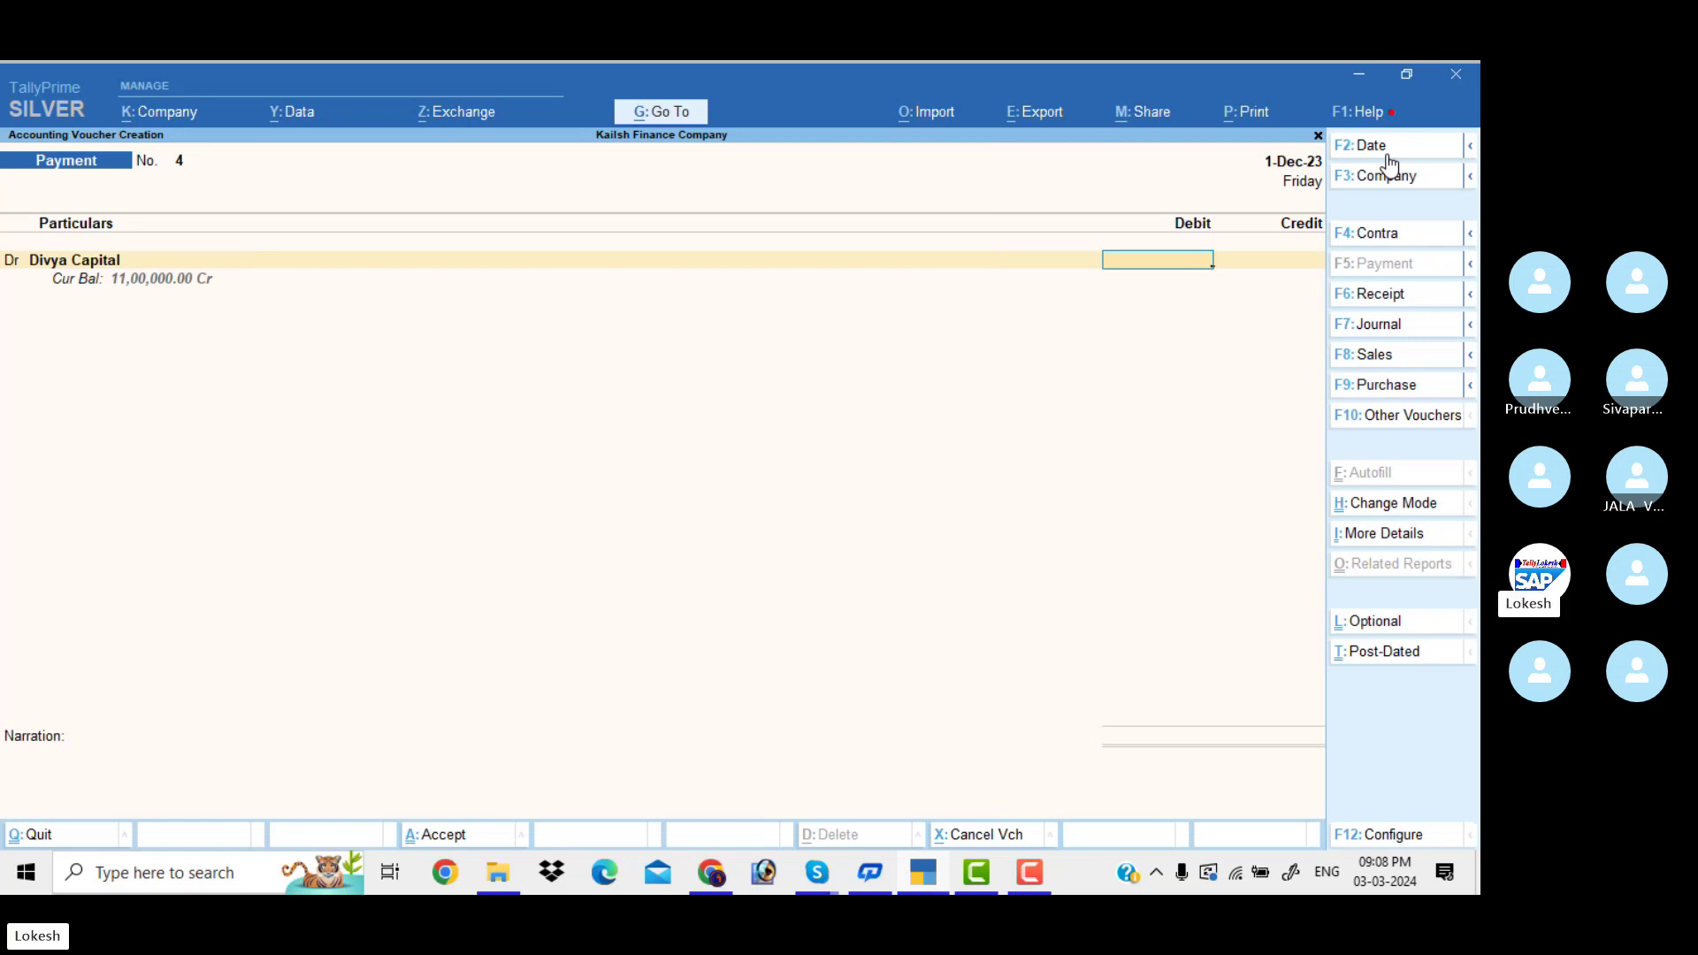
type("200000")
key("Return")
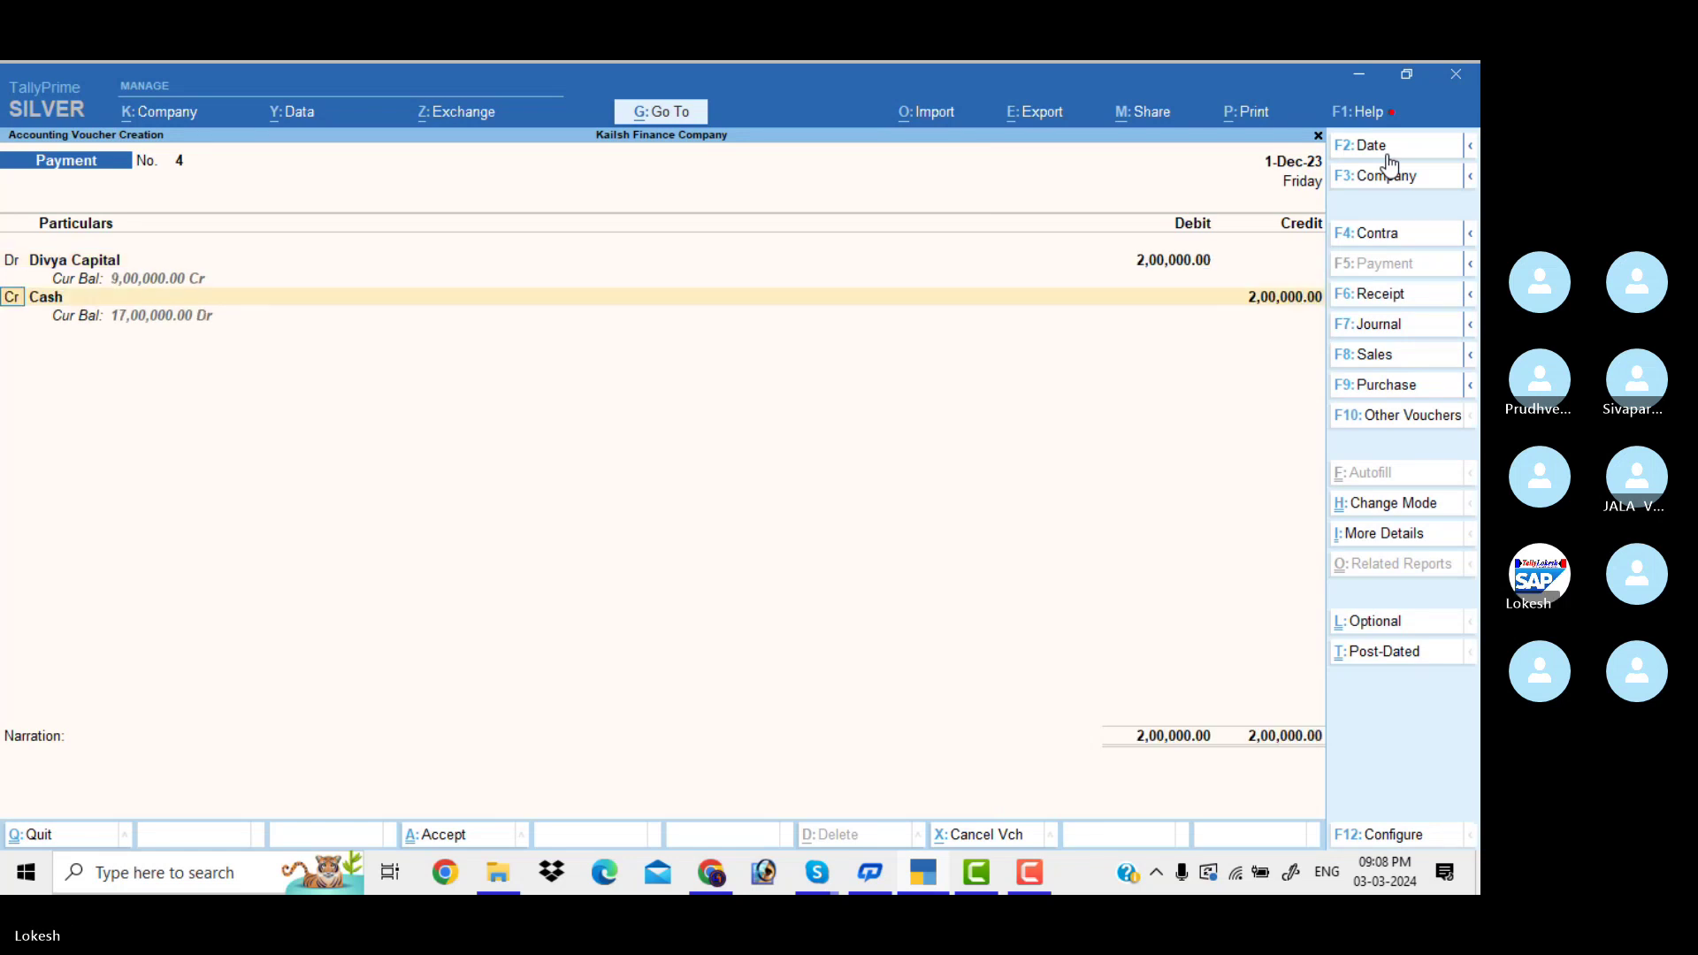
Step: Credit Cash for the full 2,00,000 and save the payment without a narration
key("Return")
key("Return")
key("Return")
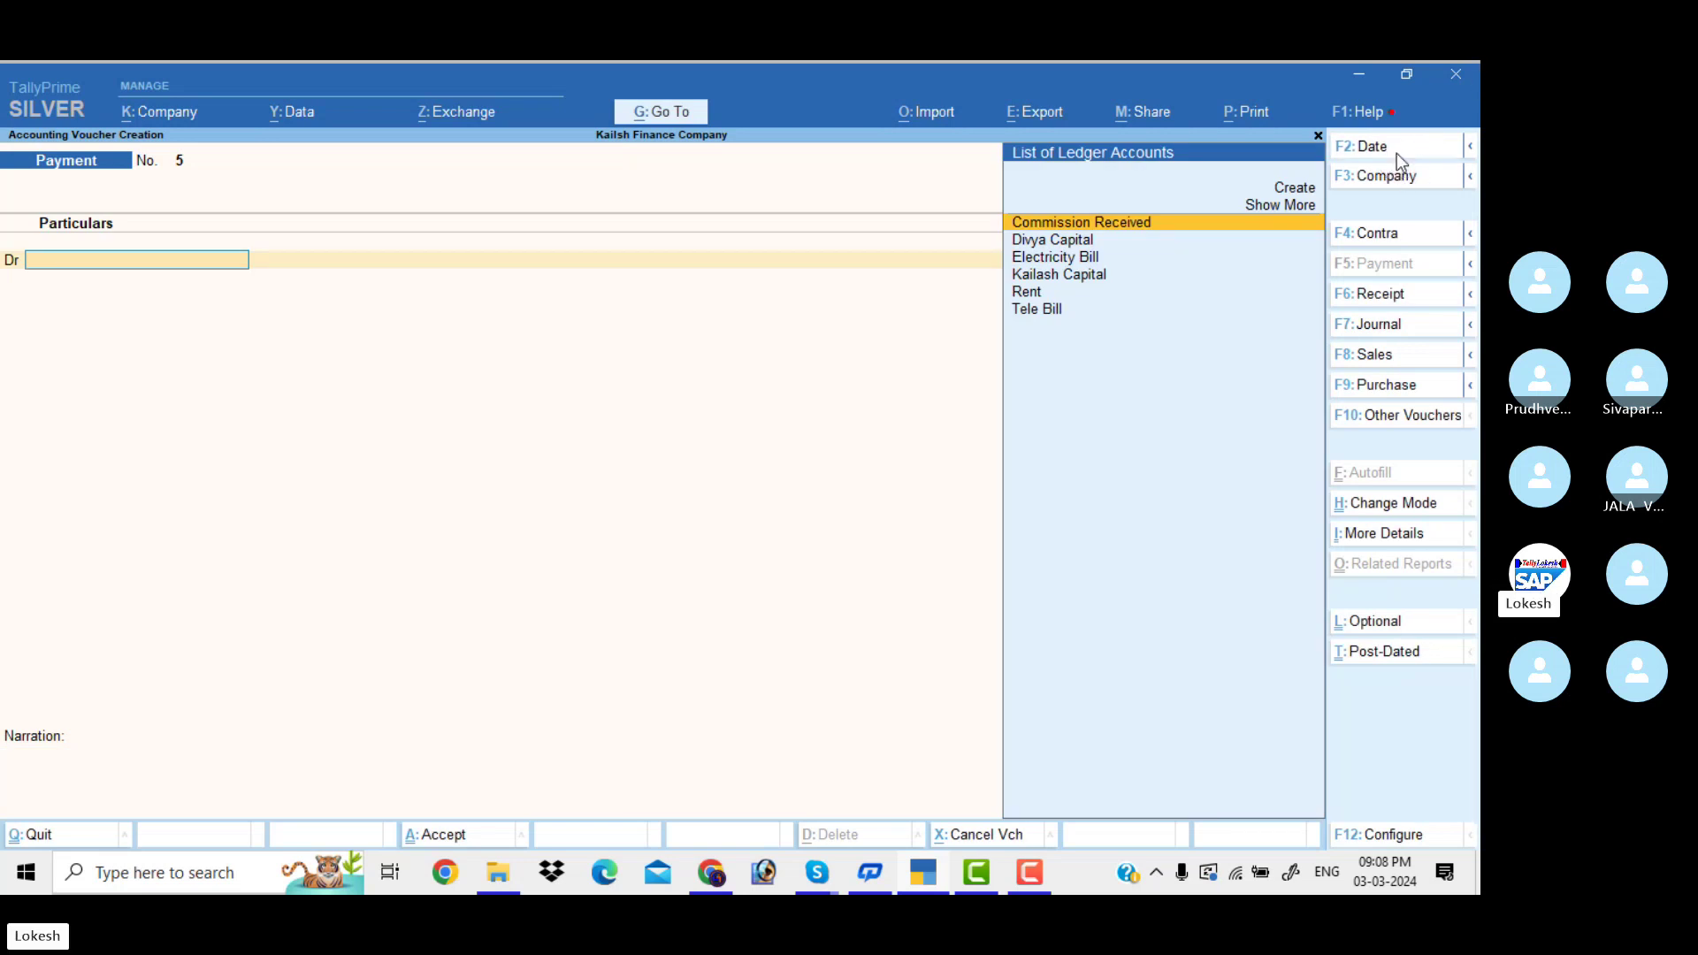
Step: Date the new Payment voucher 31-Mar-24 and debit 1,00,000 to the capital ledger of the partner the company is not named after
left_click(1399, 157)
type("1-")
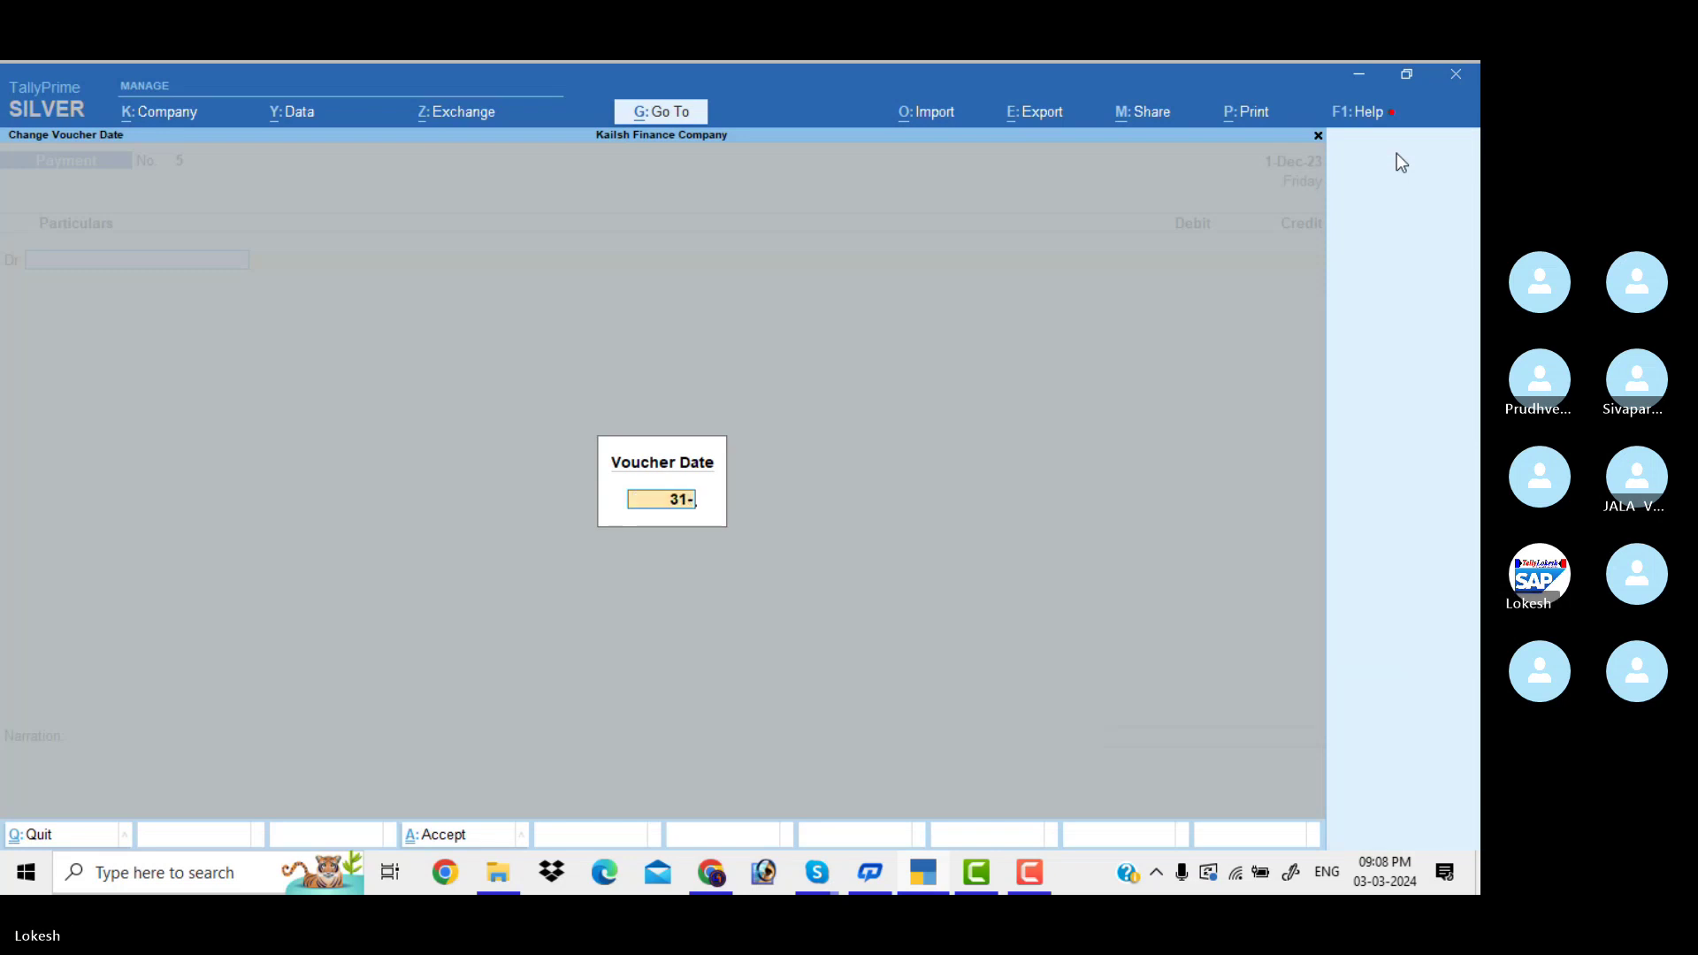
key("Return")
type("d")
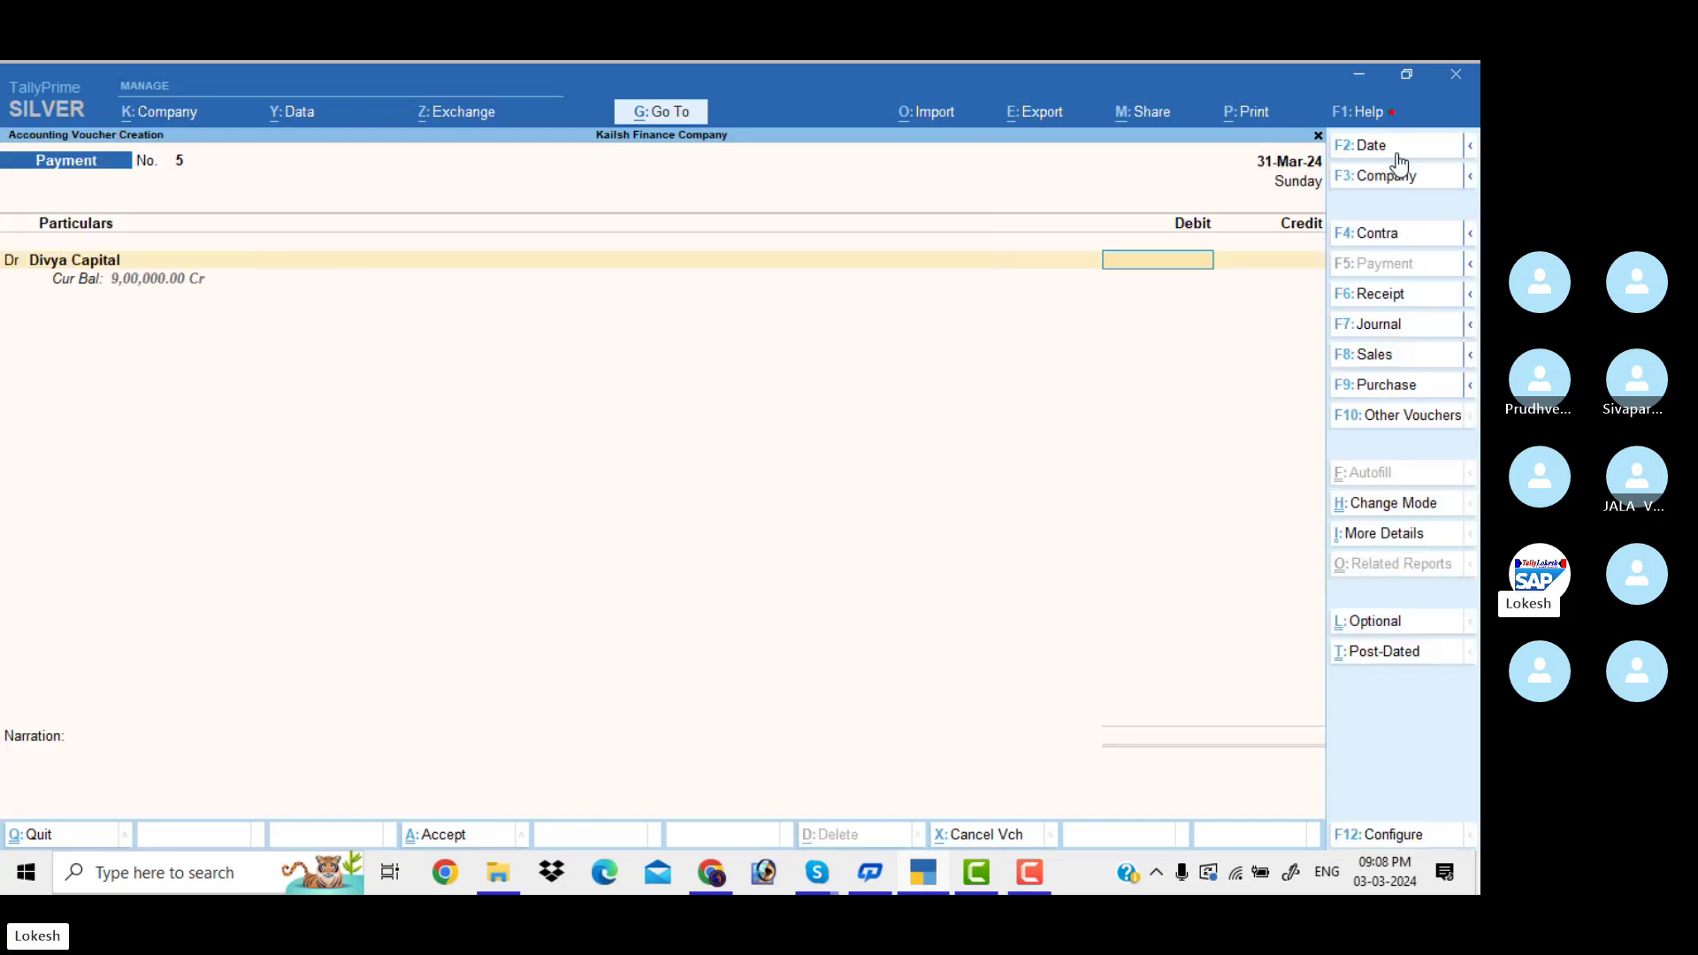
key("Return")
type("100000")
key("Return")
Step: Credit Cash for the full 1,00,000 and save the payment without a narration
key("Return")
key("Return")
key("Return")
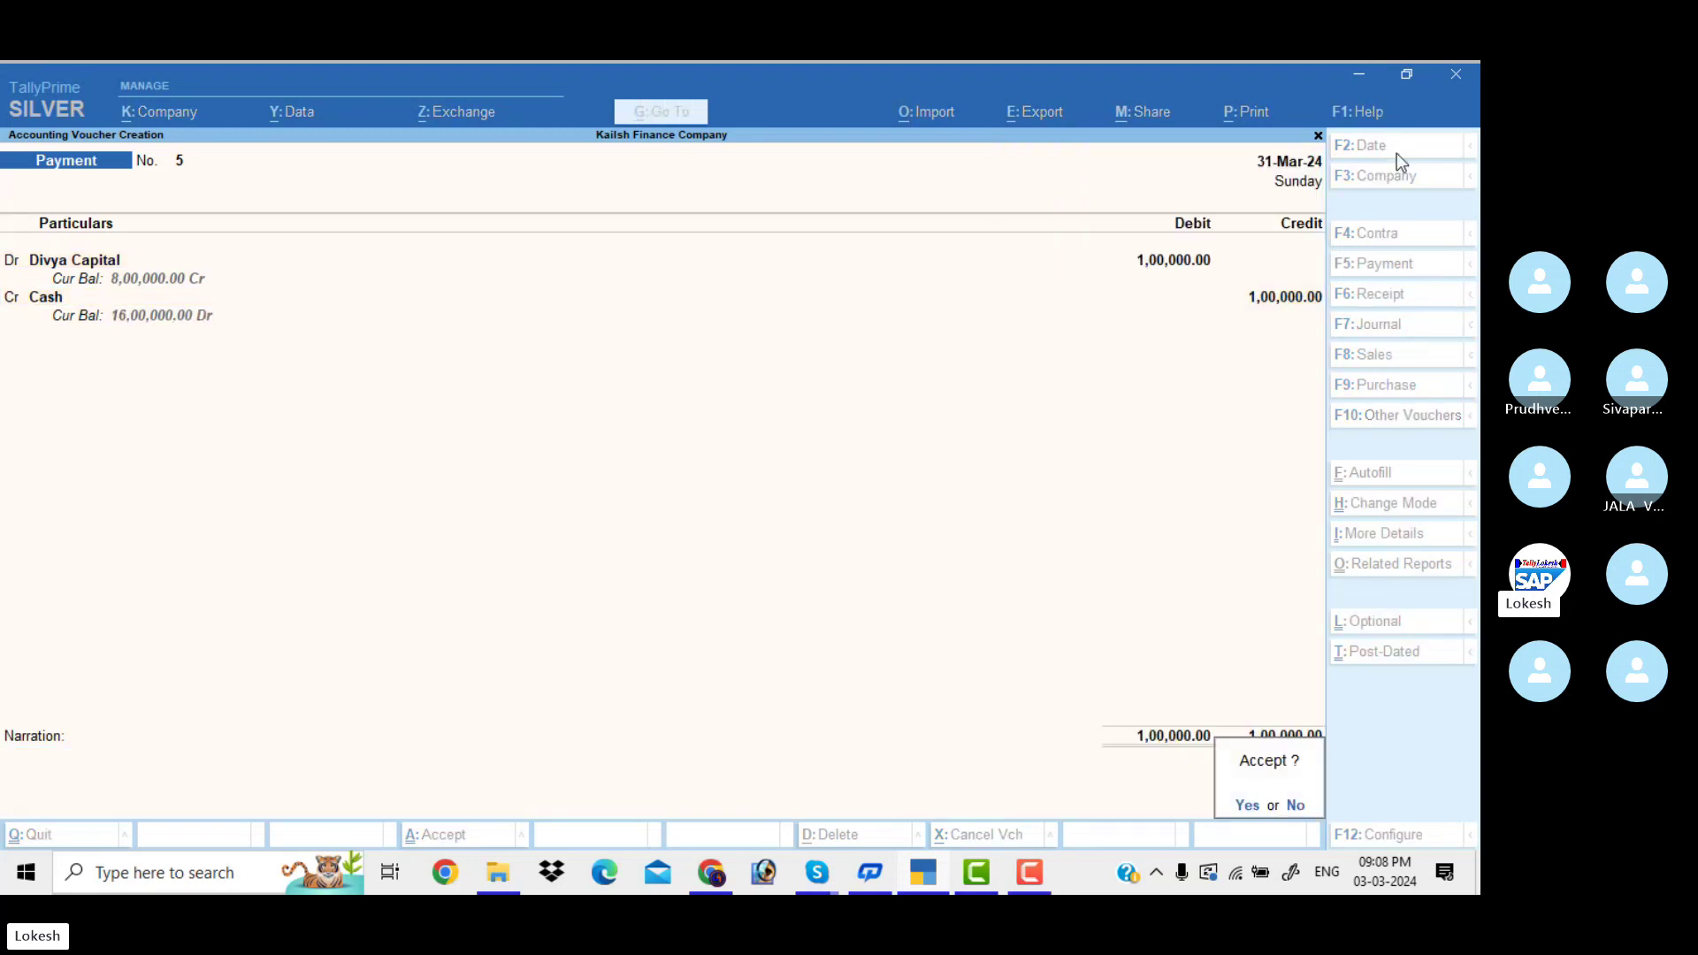
key("Return")
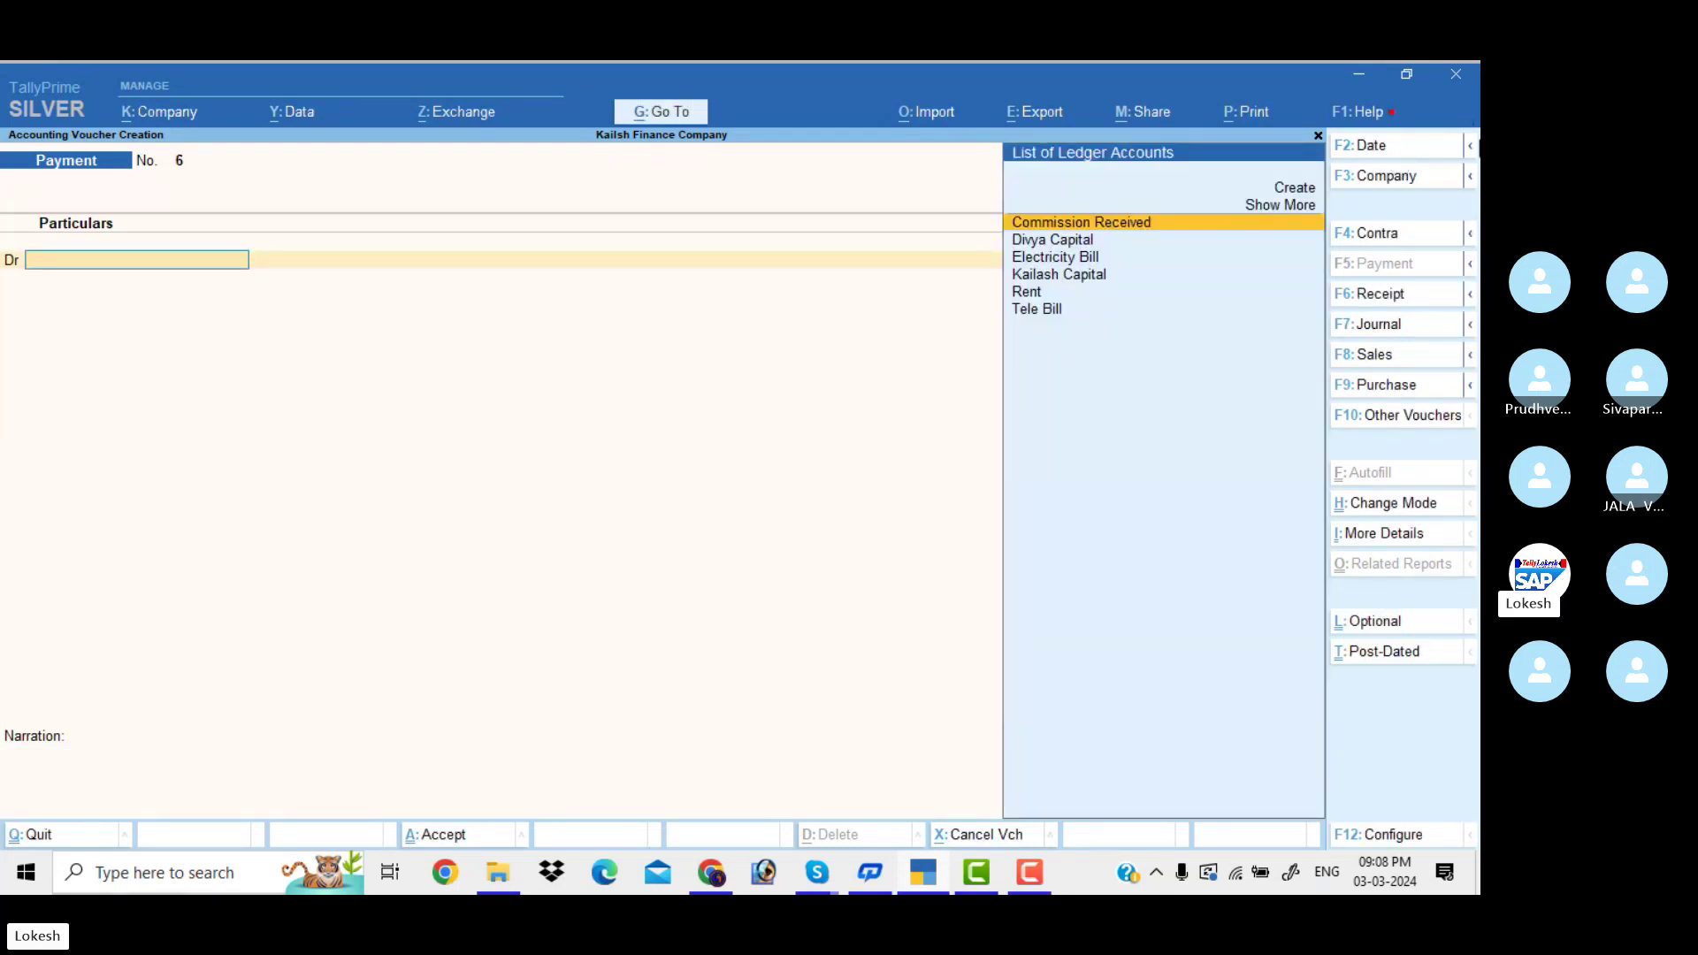
Step: Date the new Payment voucher 1-Jan-24 and debit 25,000 to Rent
left_click(1373, 146)
type("1-1")
key("Return")
type("e")
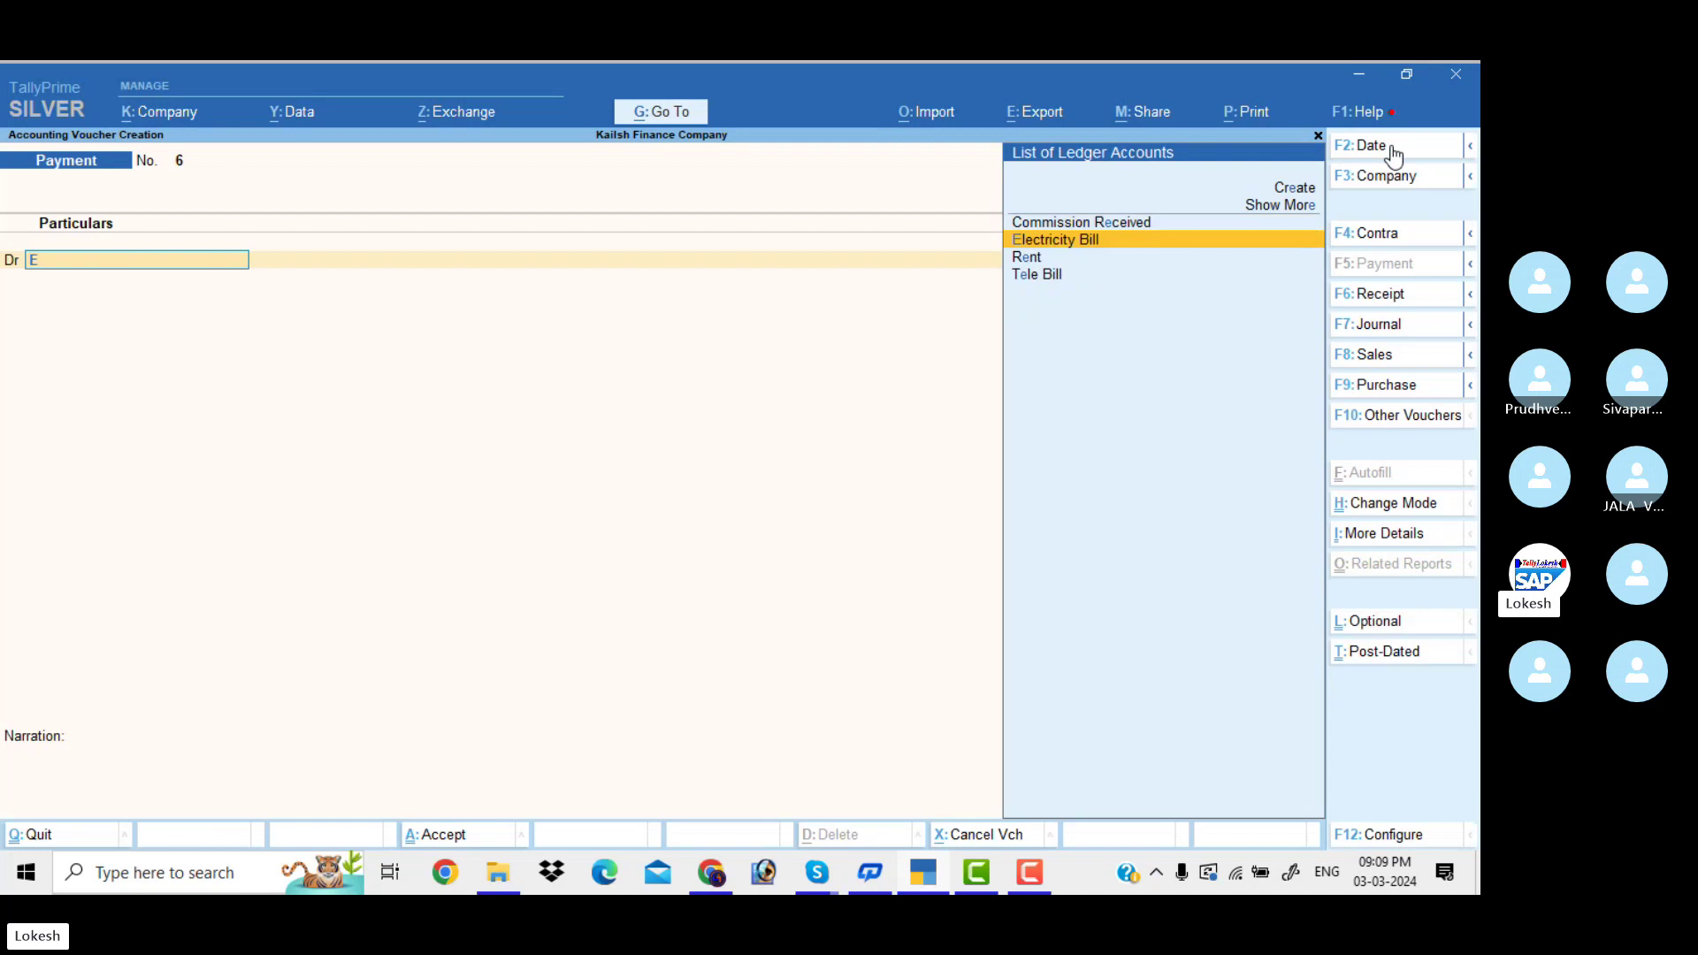
key("BackSpace")
type("Re")
key("Return")
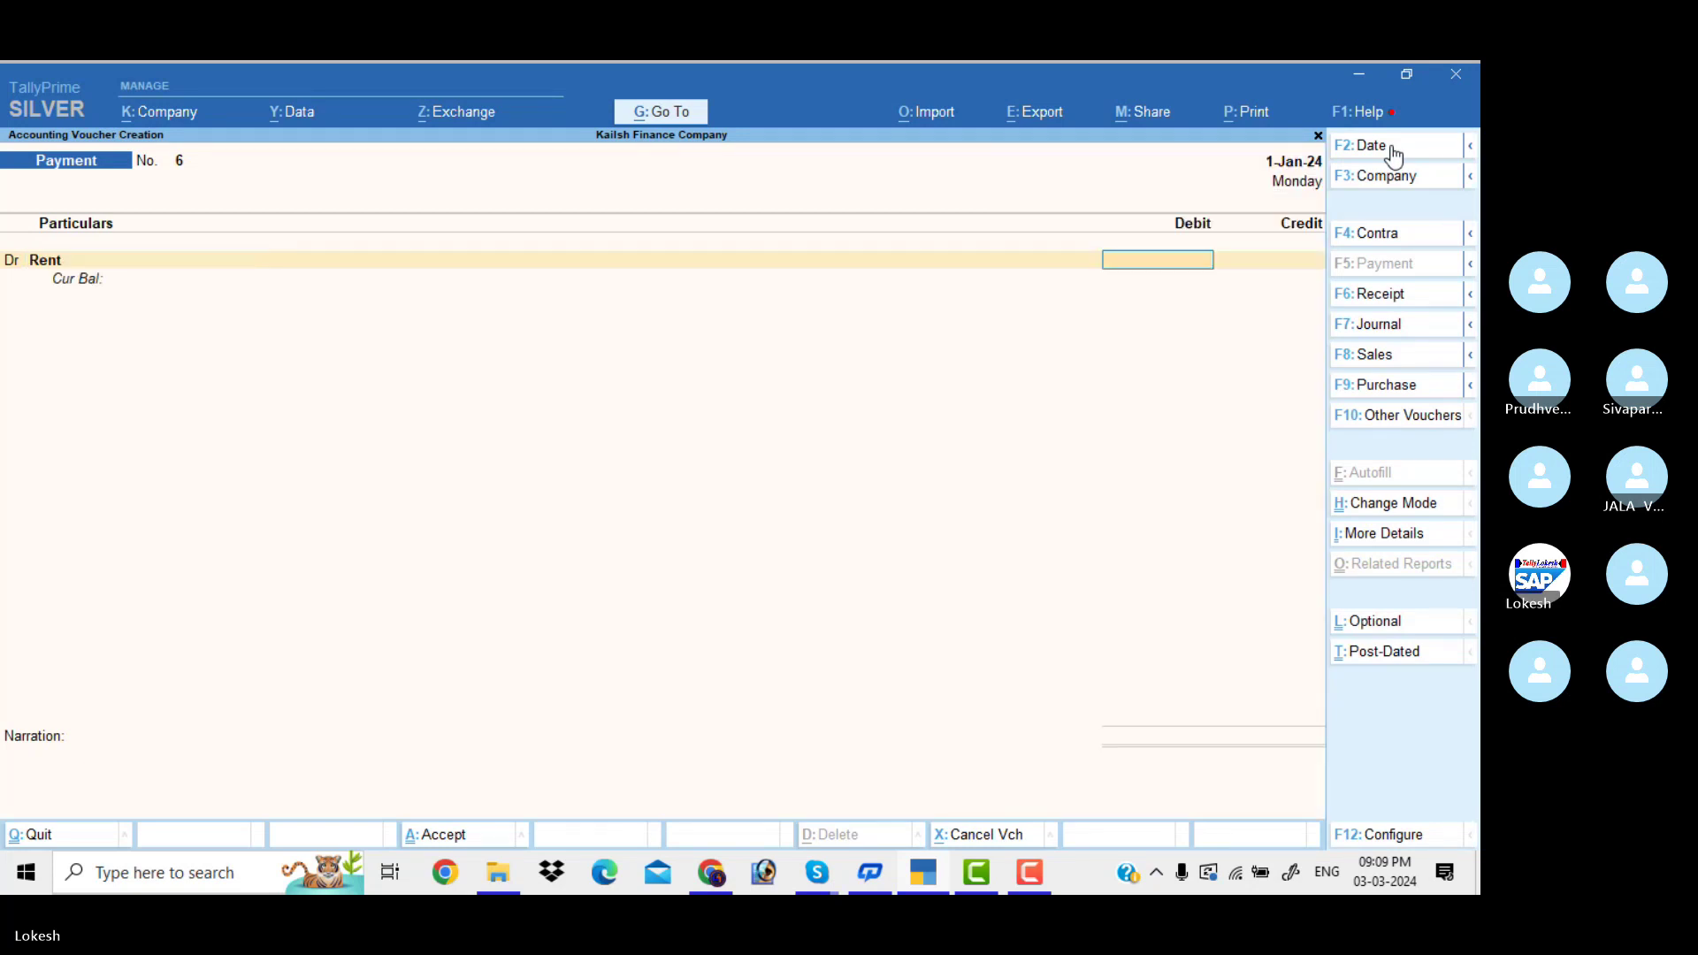
type("25000")
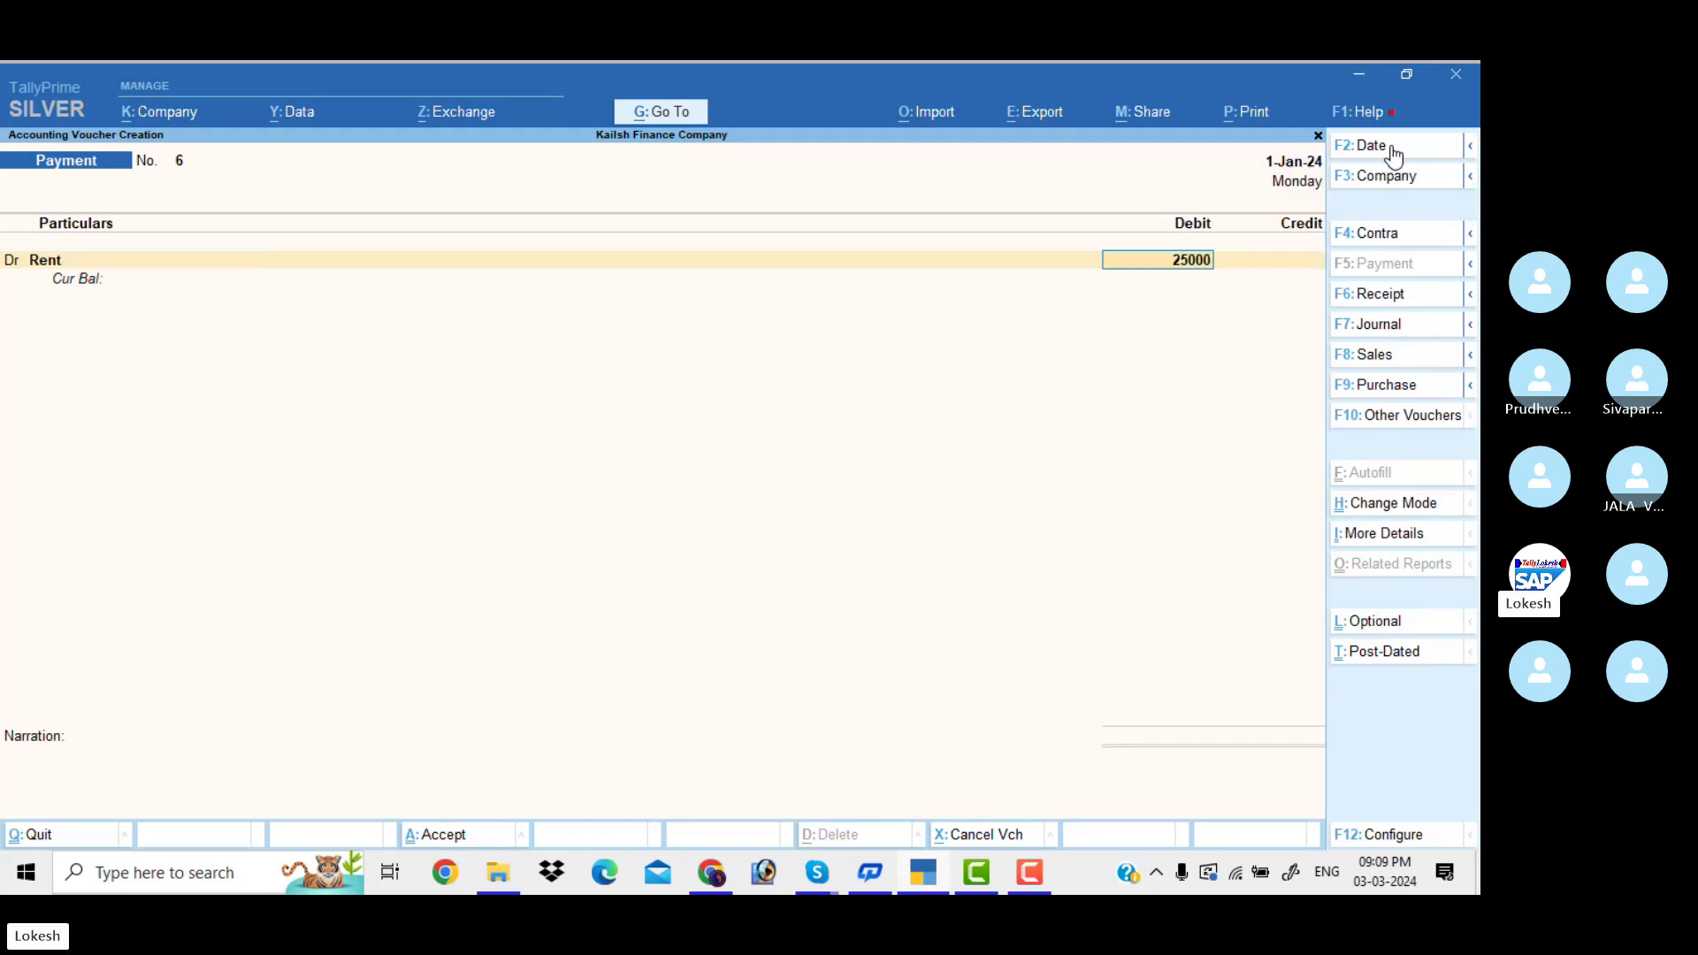
key("Return")
Step: Add a second debit line of 8,000 to Electricity Bill in the payment
type("d")
key("Return")
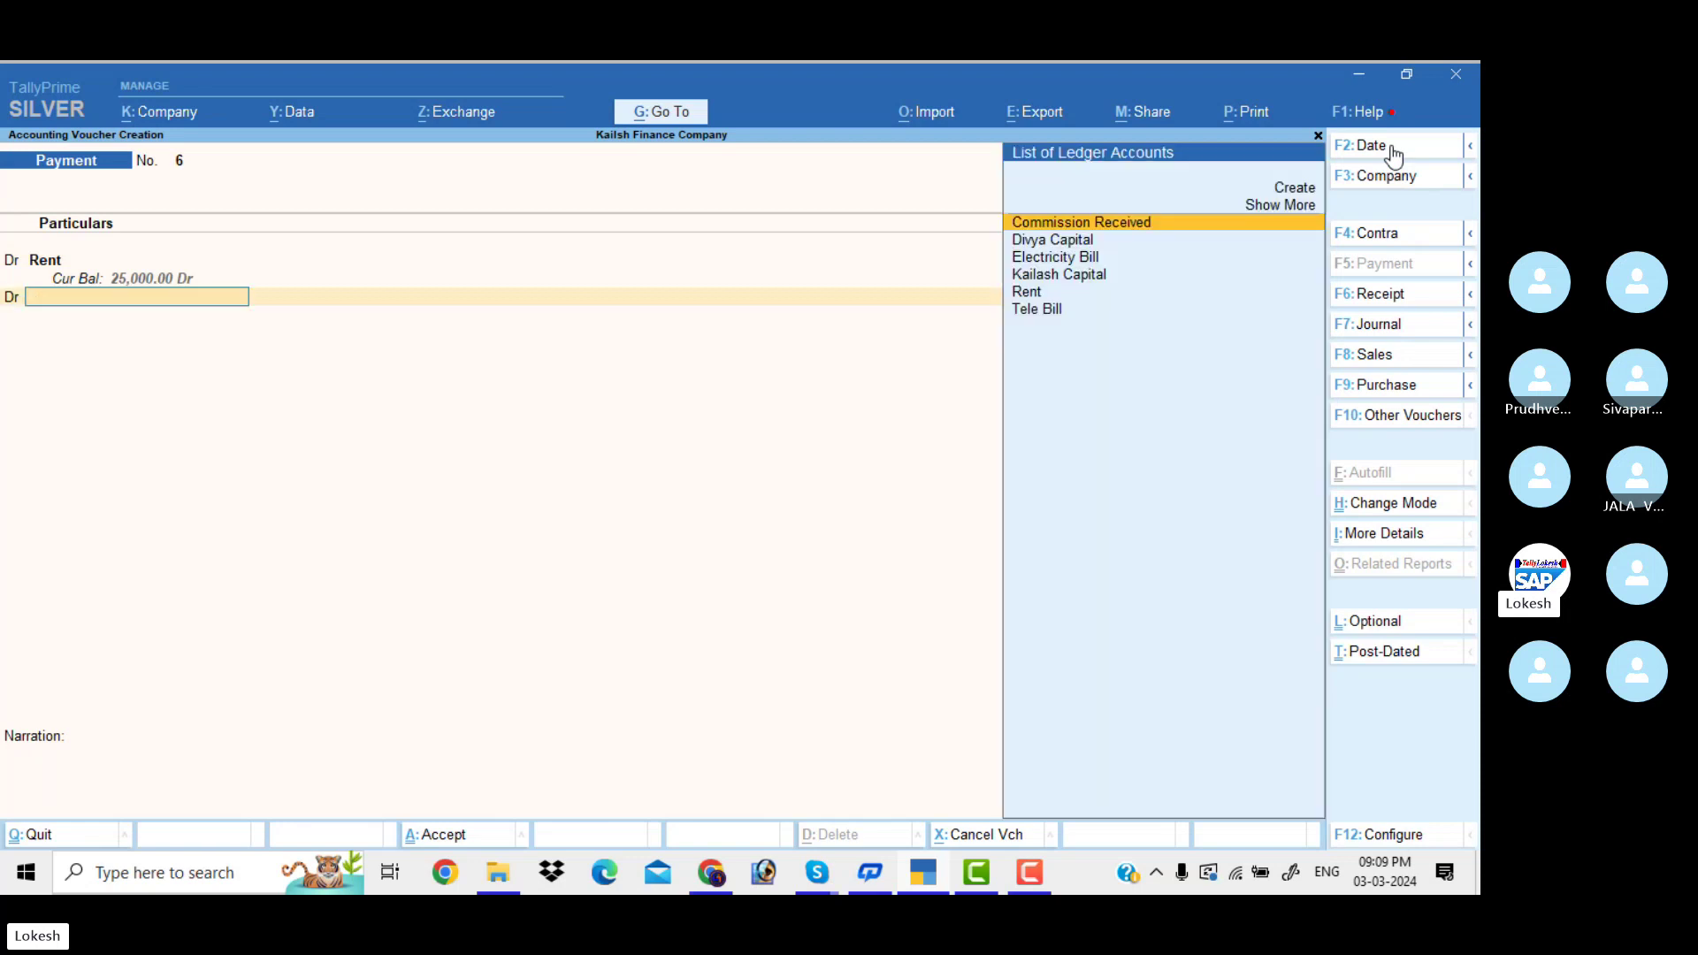
type("el")
key("Return")
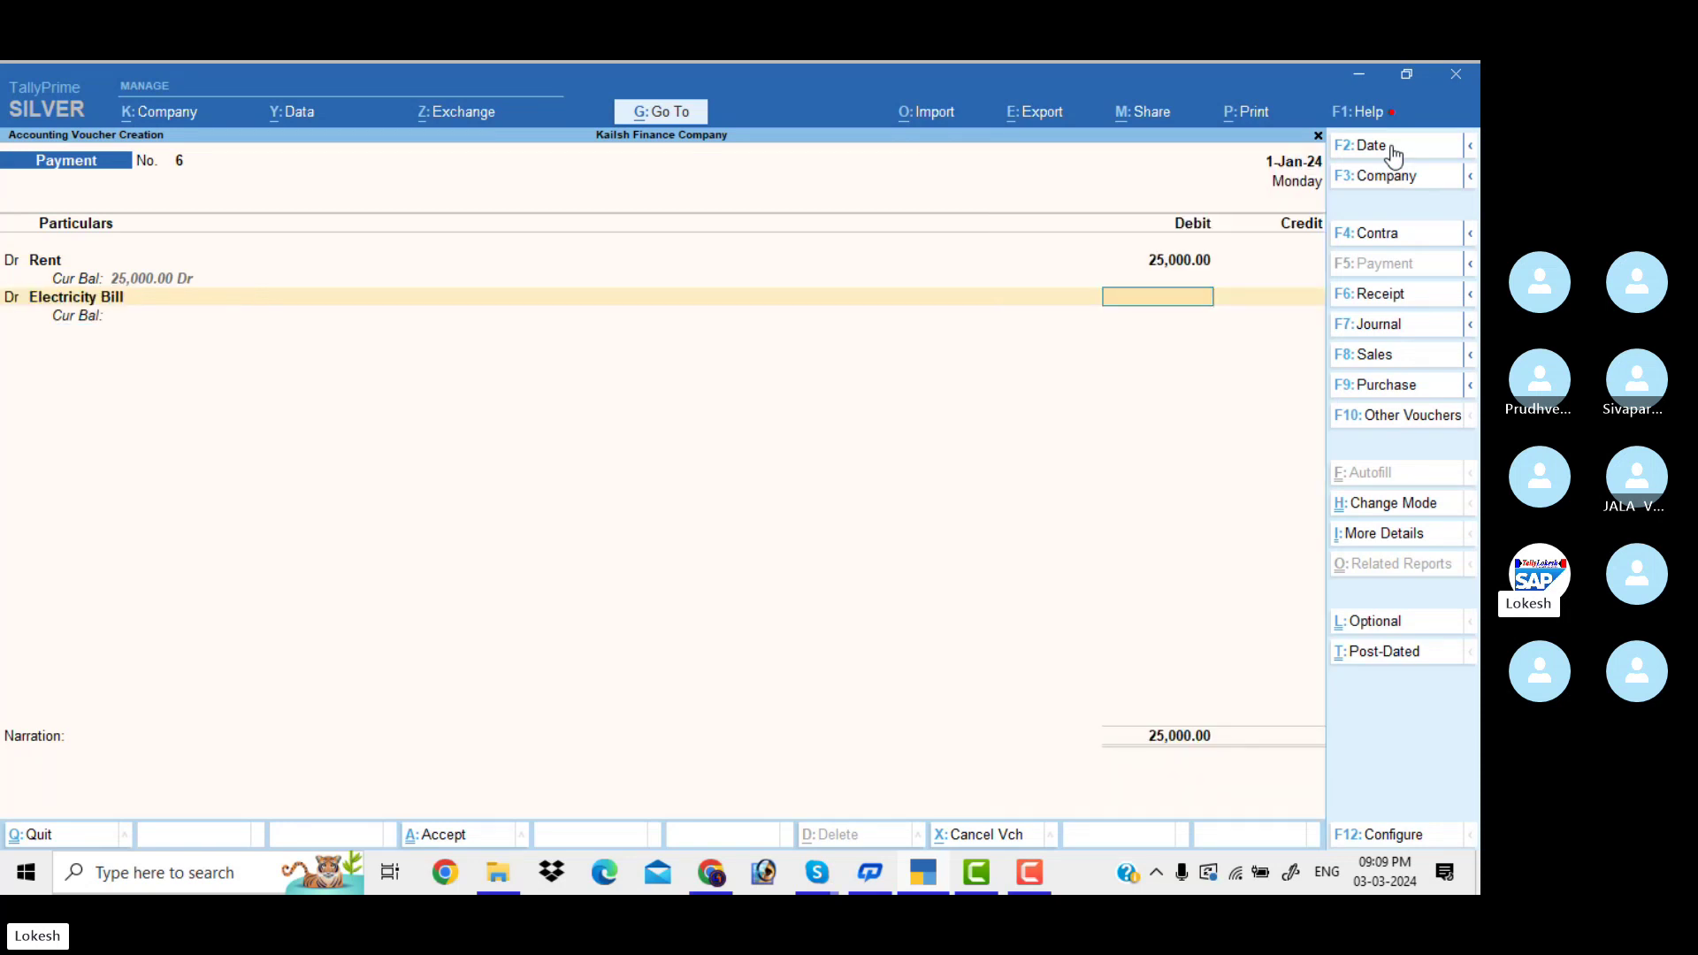
type("8000")
key("Return")
Step: Add a third debit line of 5,000 to Tele Bill in the payment
type("d")
key("Return")
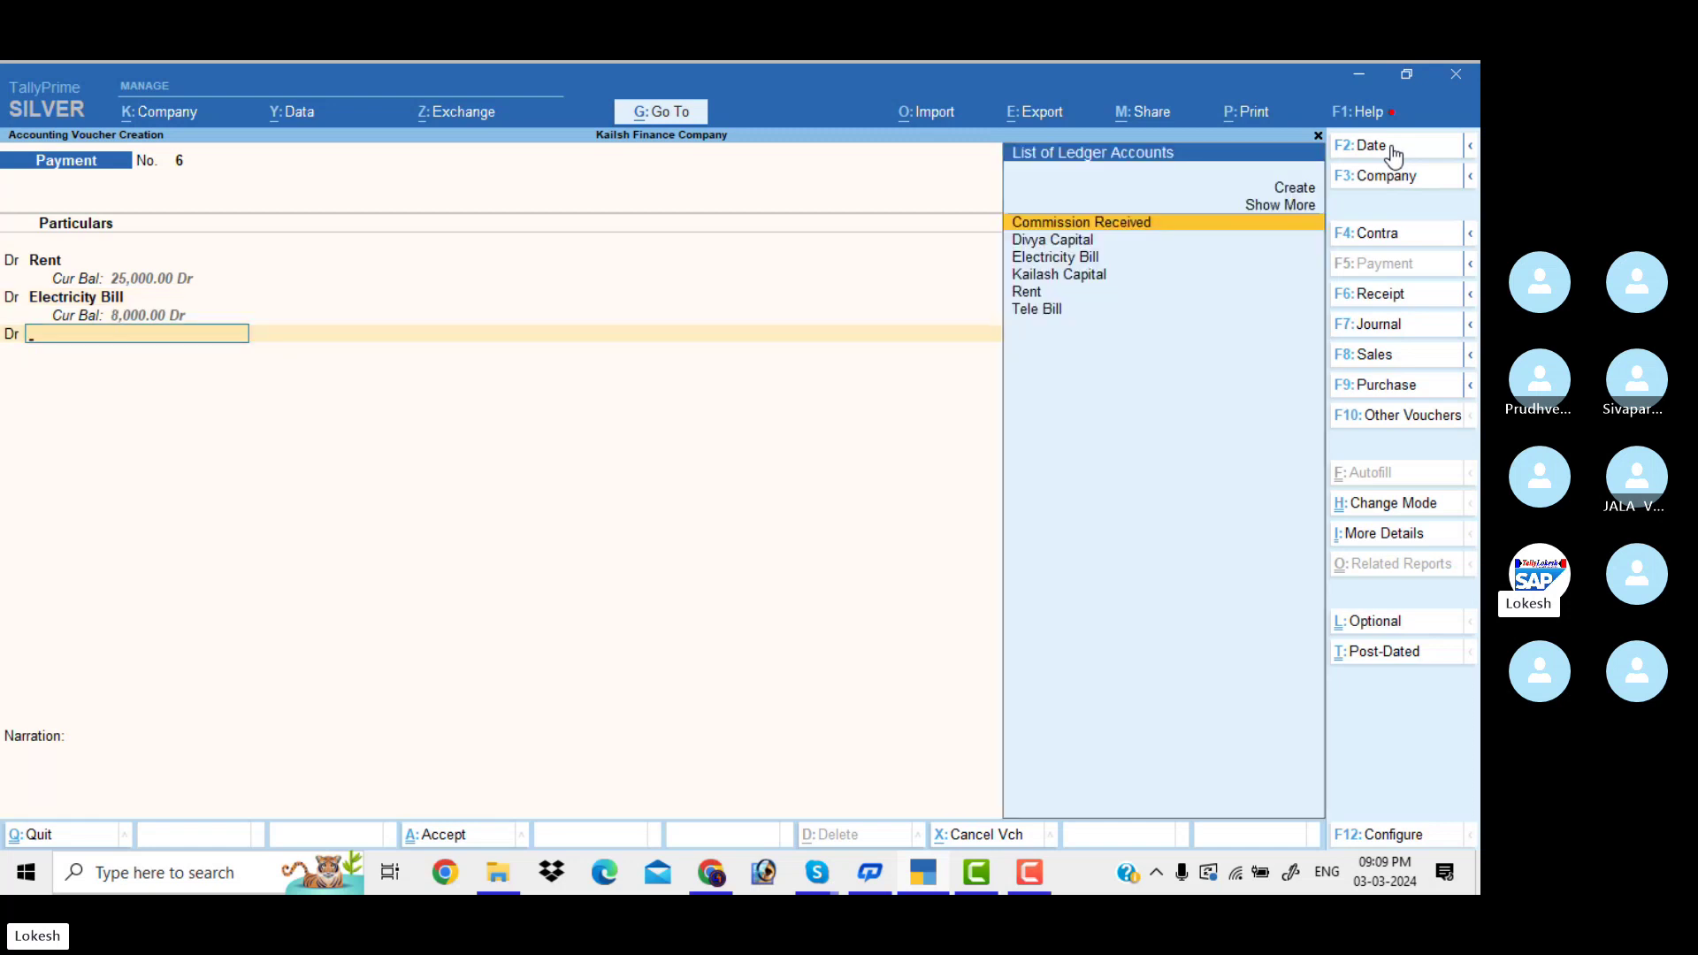
type("te")
key("Return")
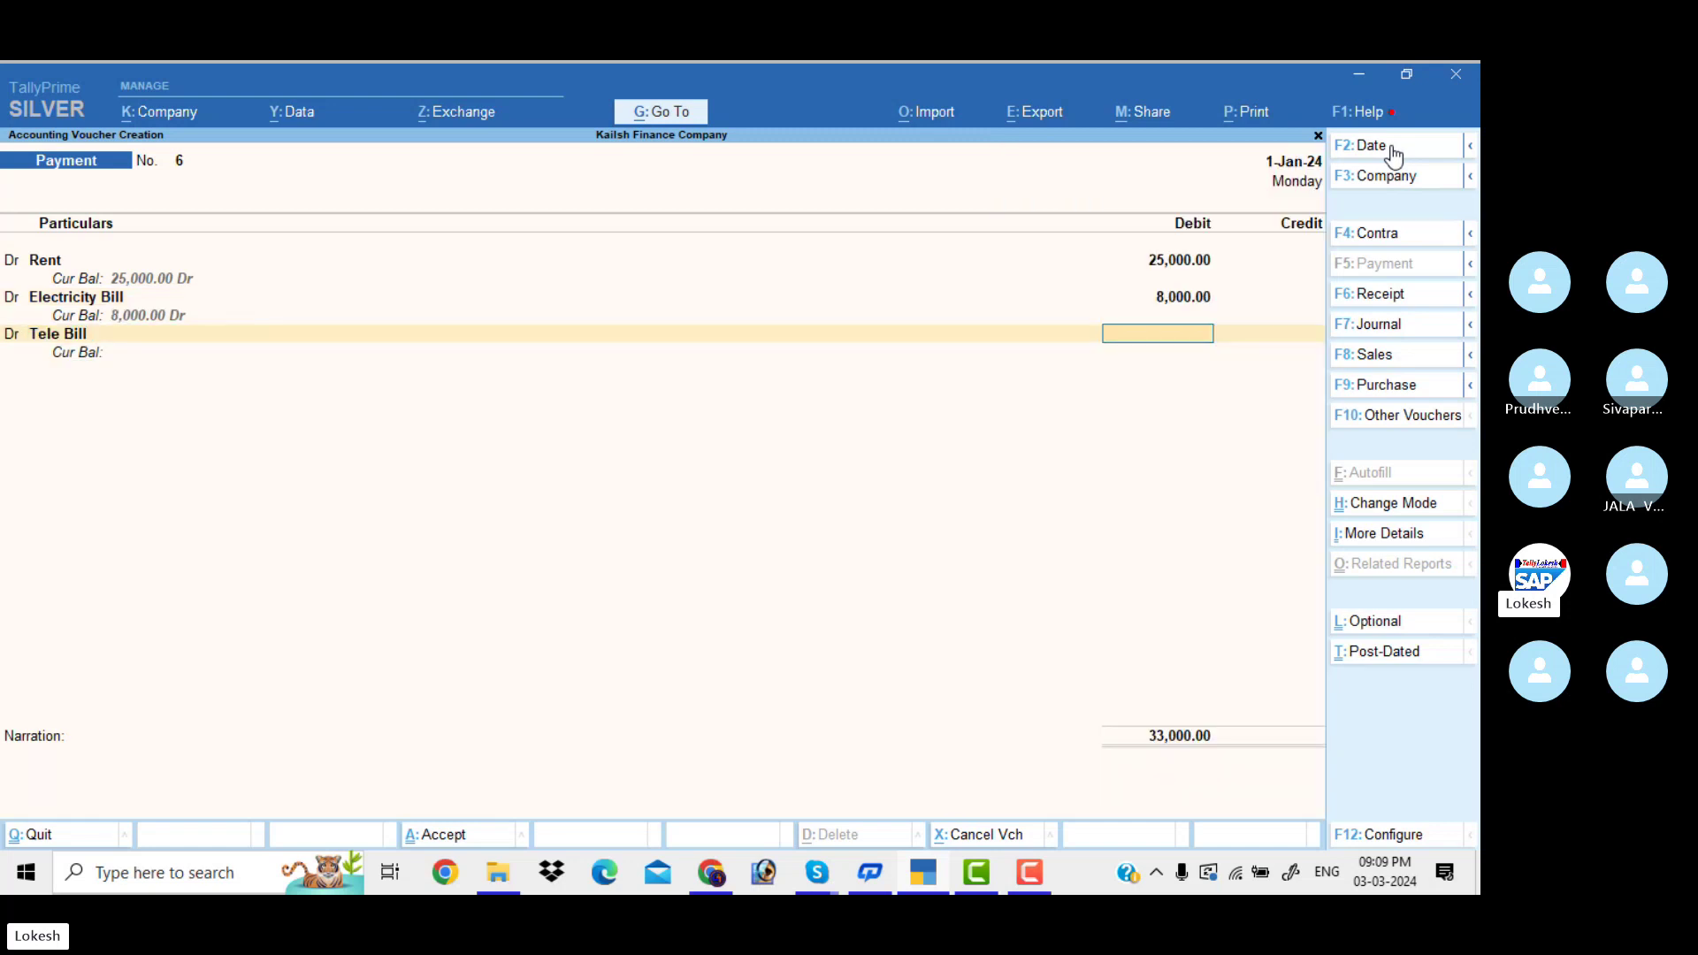
type("5000")
key("Return")
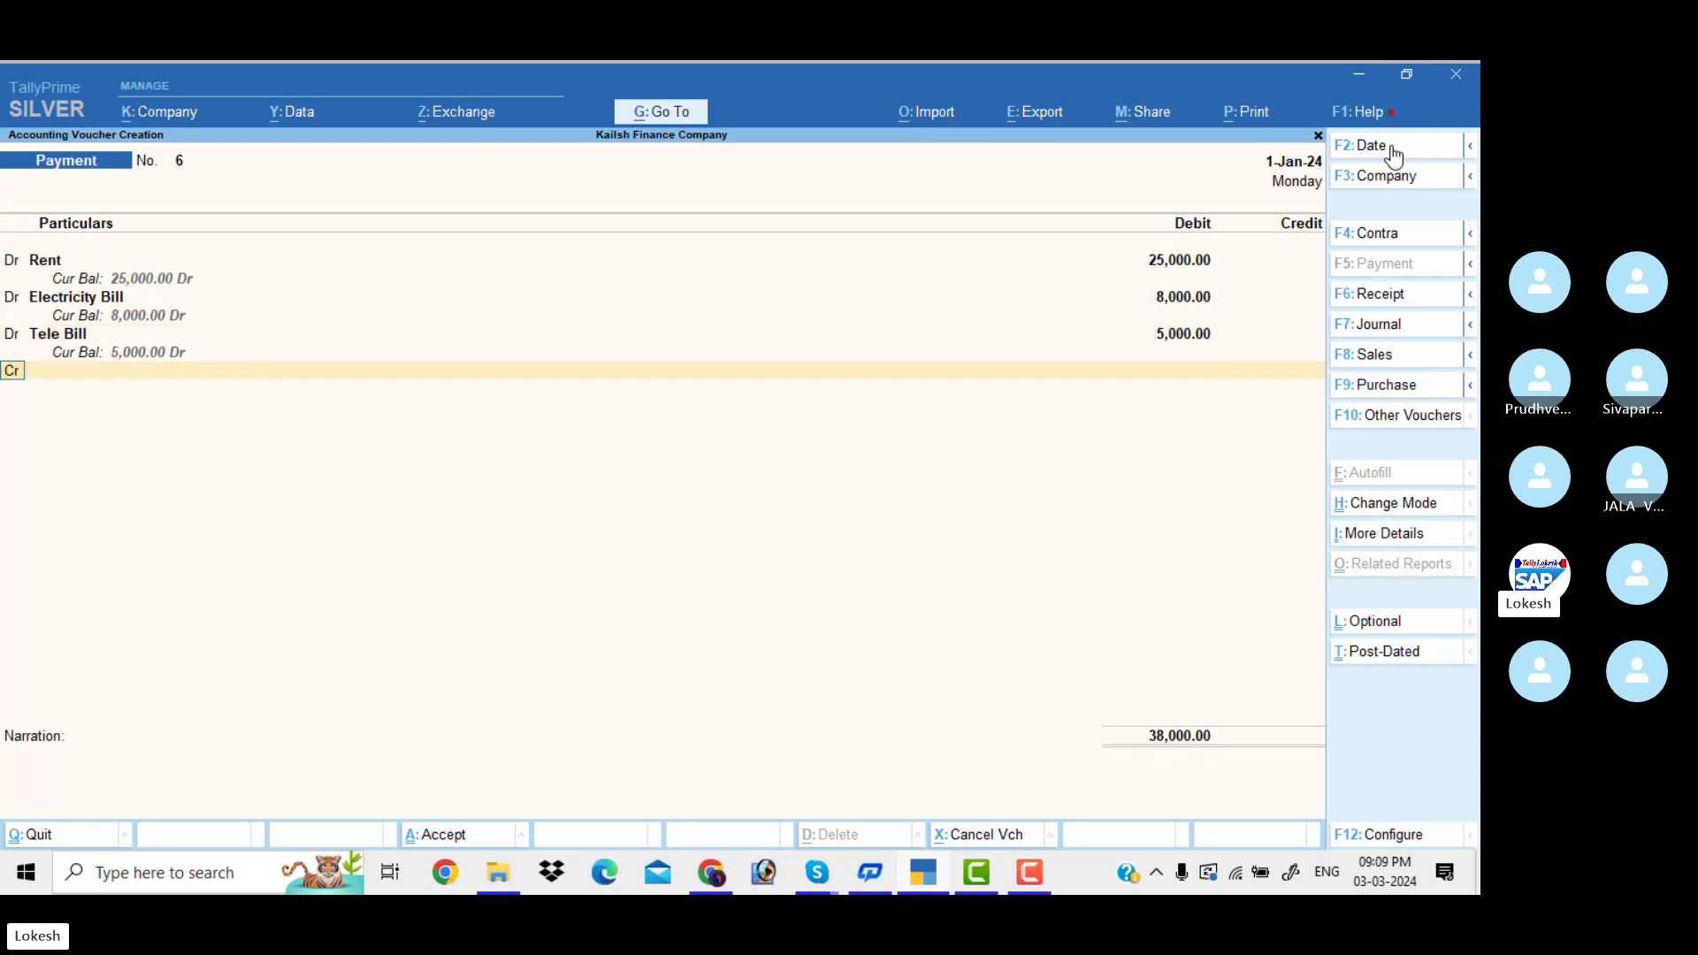
Step: Credit Cash for the full 38,000 and save the expense payment without a narration
key("Return")
key("Return")
key("Return")
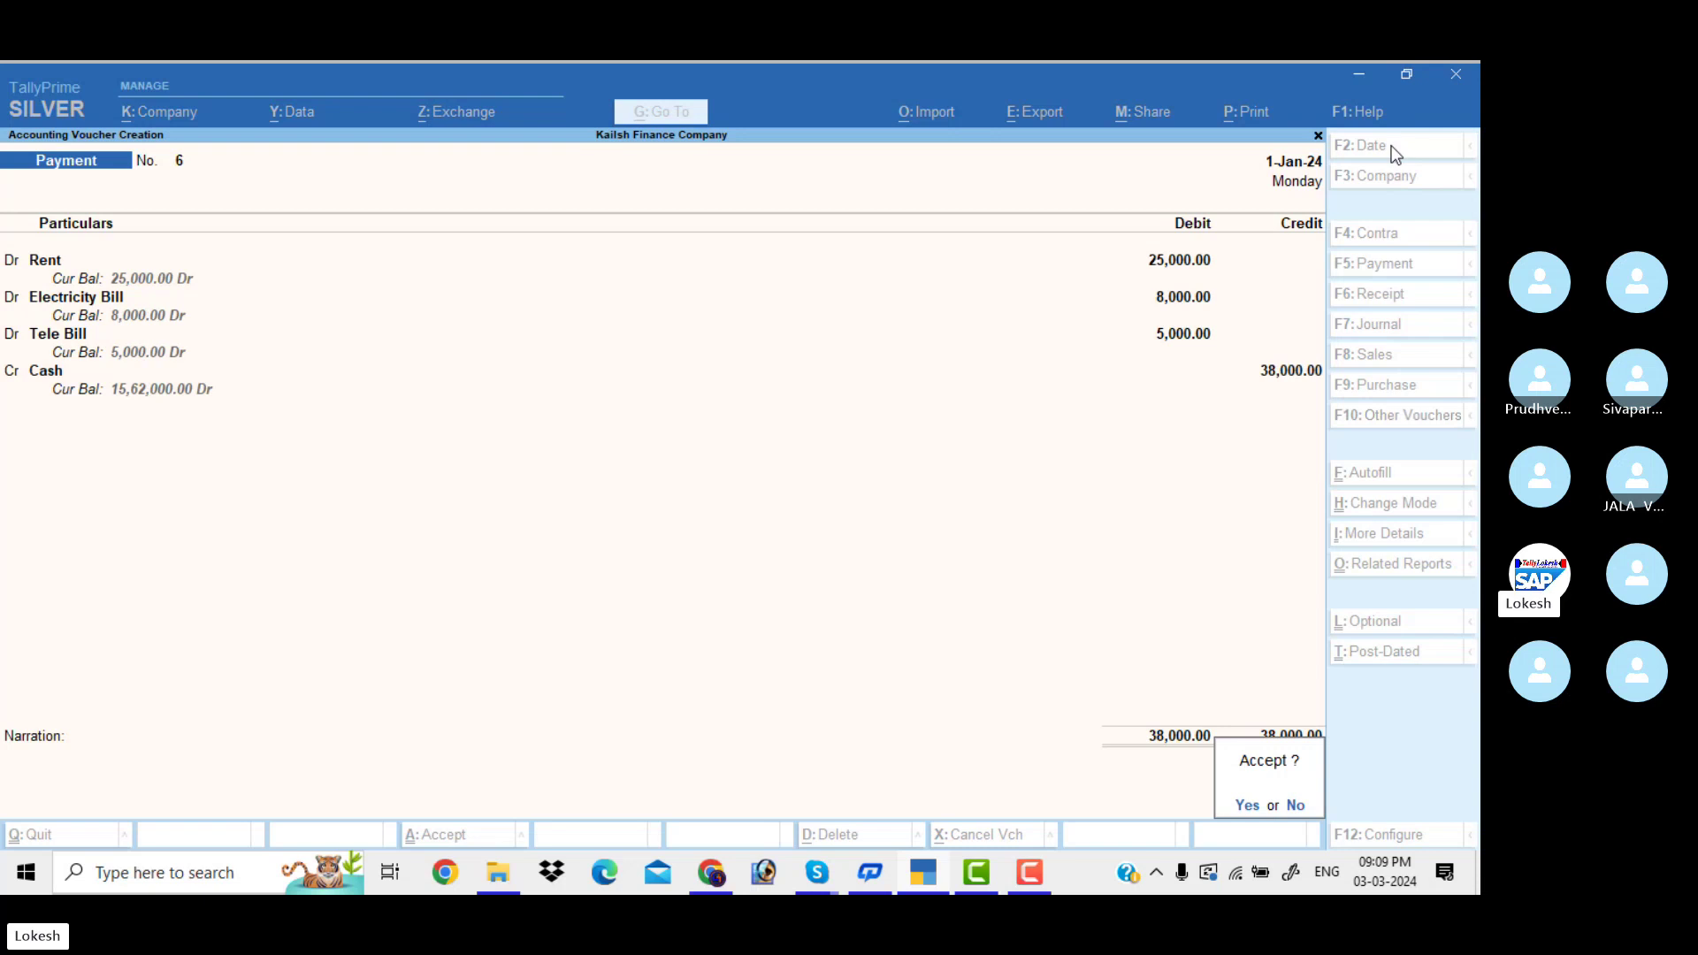
key("Return")
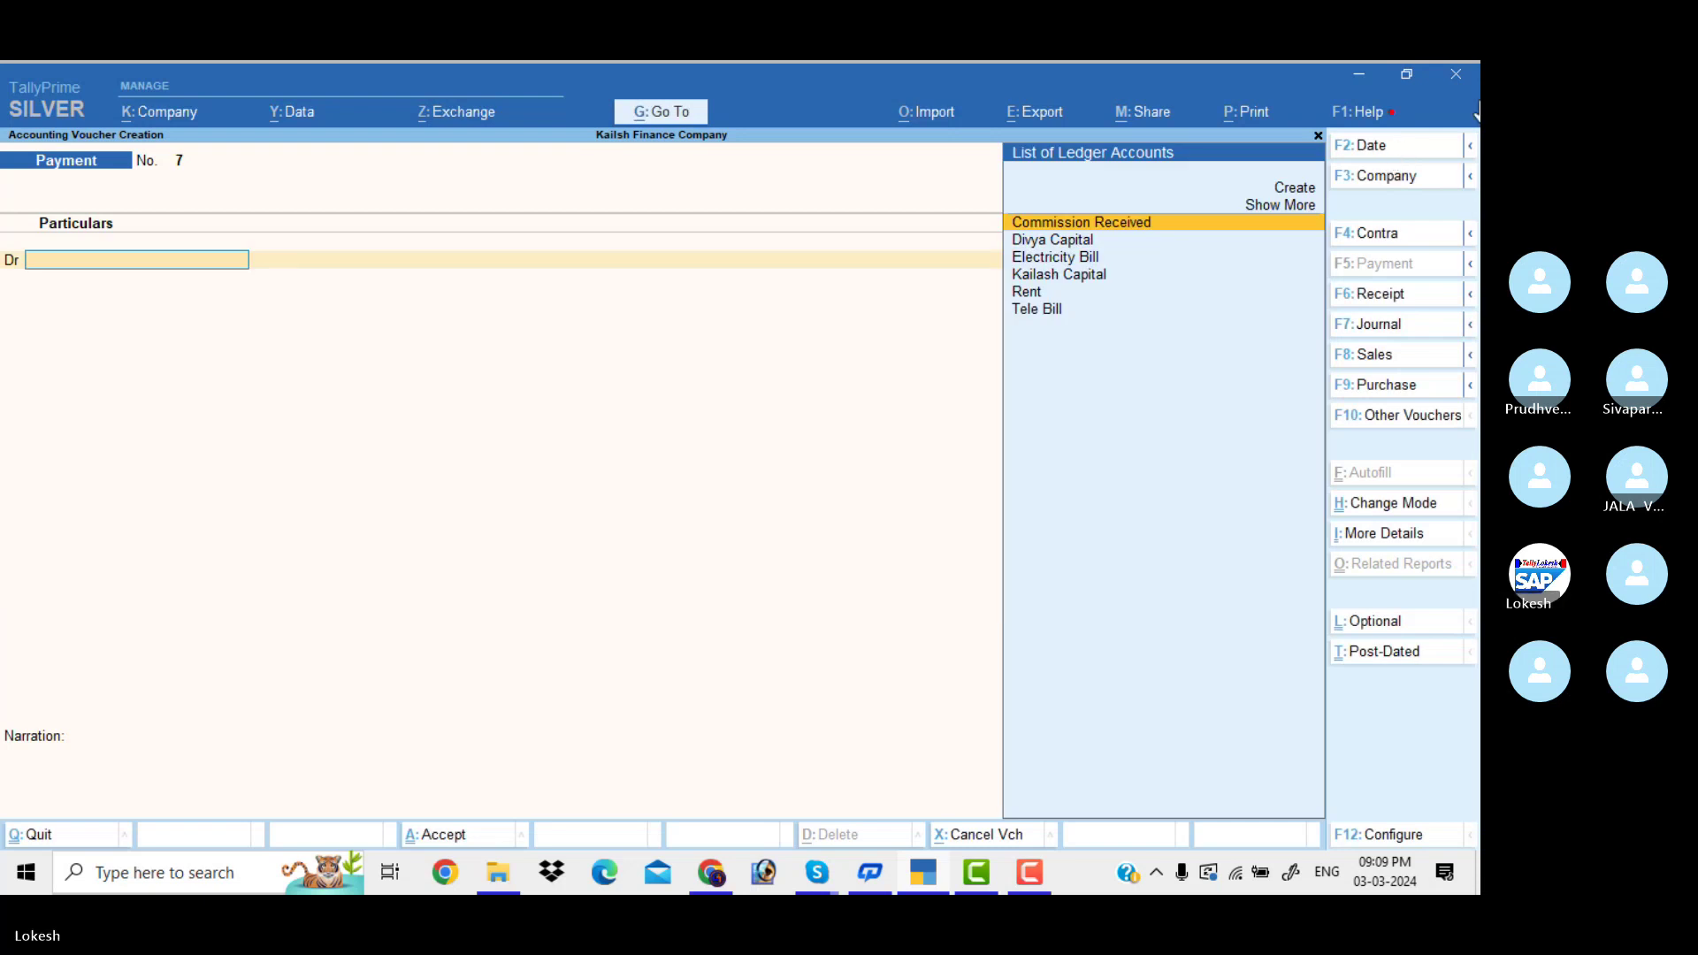
Step: Open a Receipt voucher dated 1-Feb-24 and credit 4,50,000 to Commission Received
left_click(1398, 299)
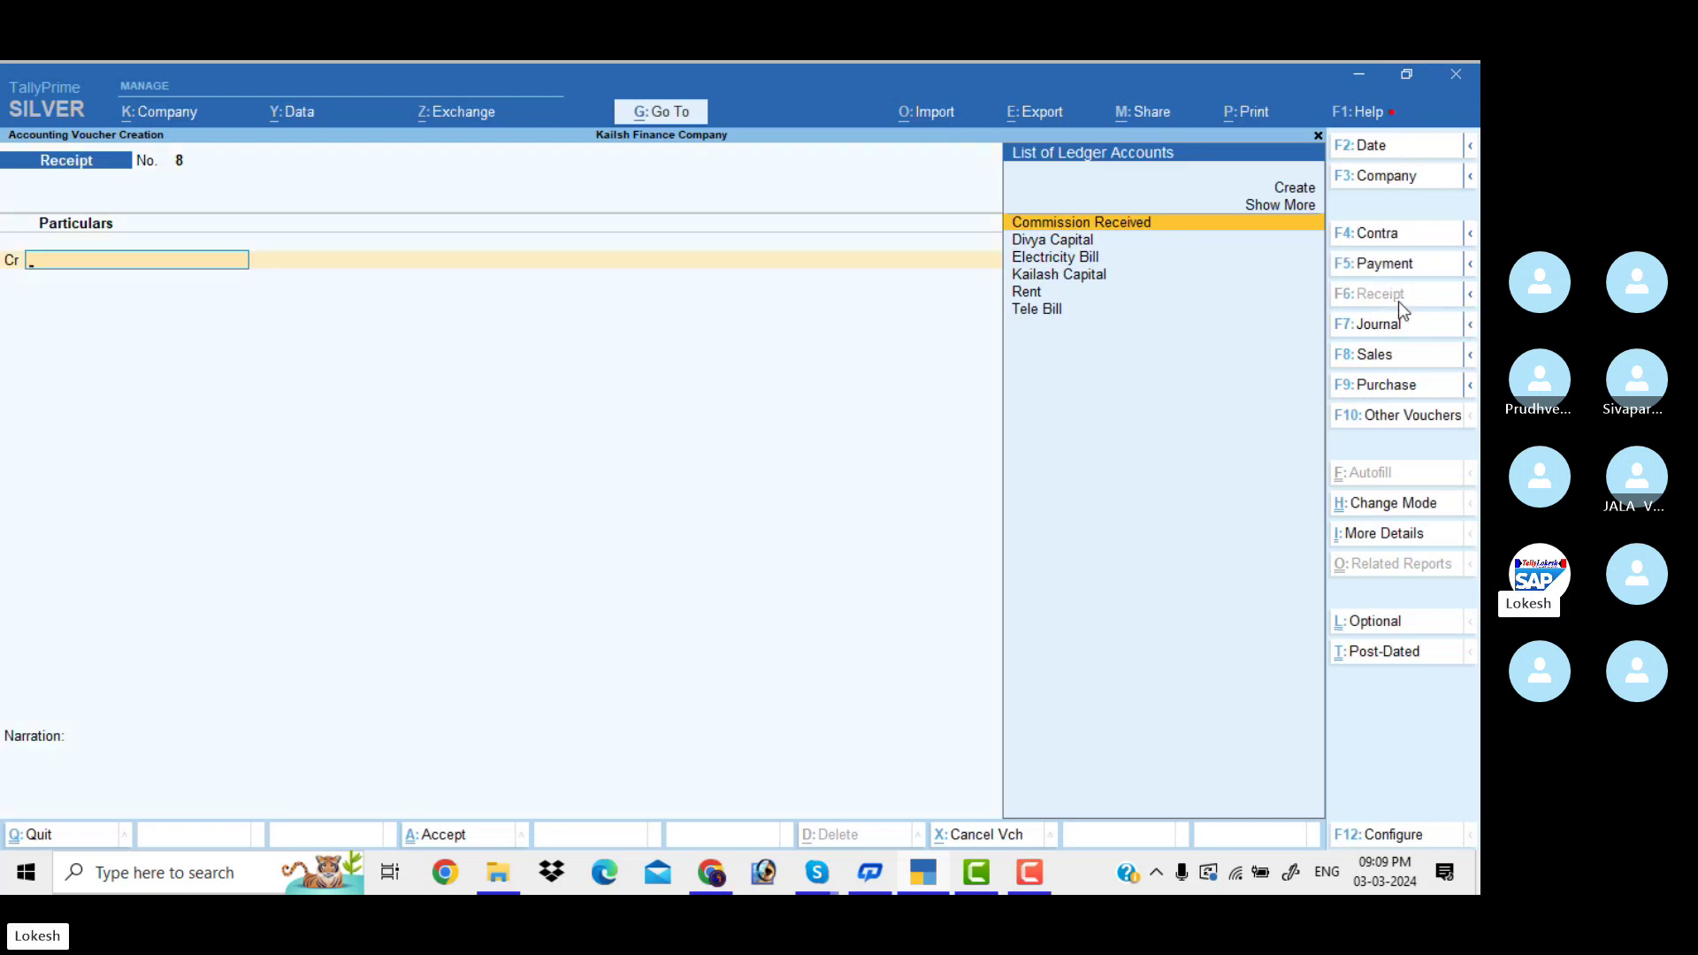
left_click(1408, 150)
type("1-2")
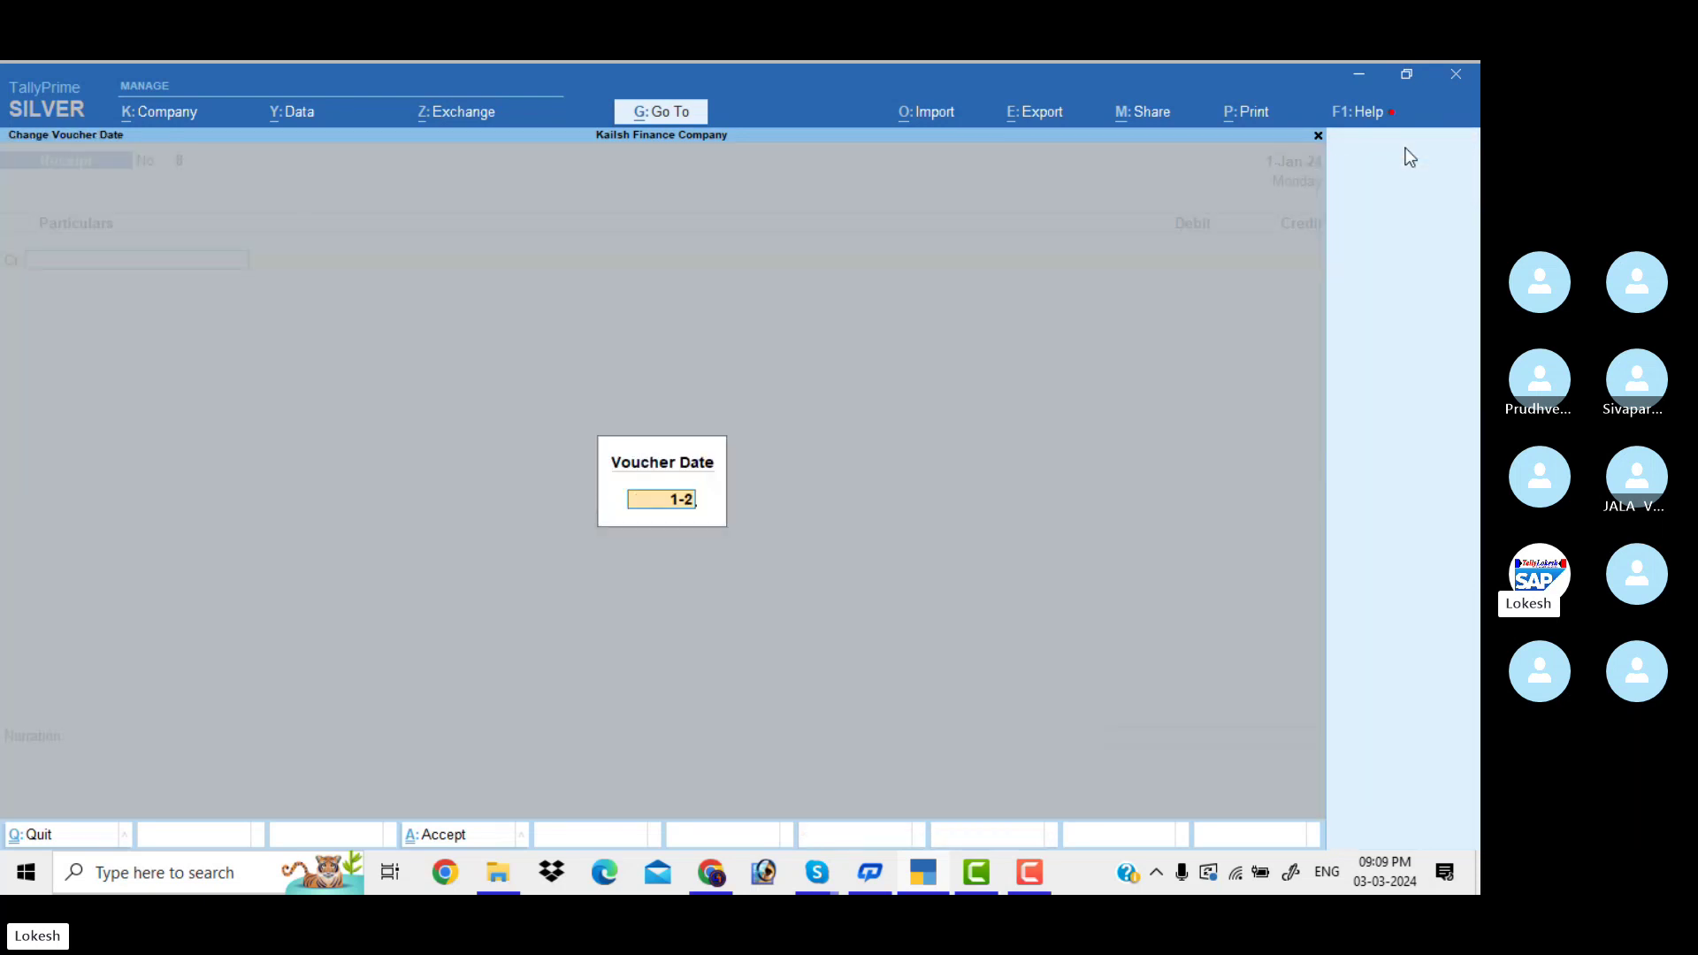
key("Return")
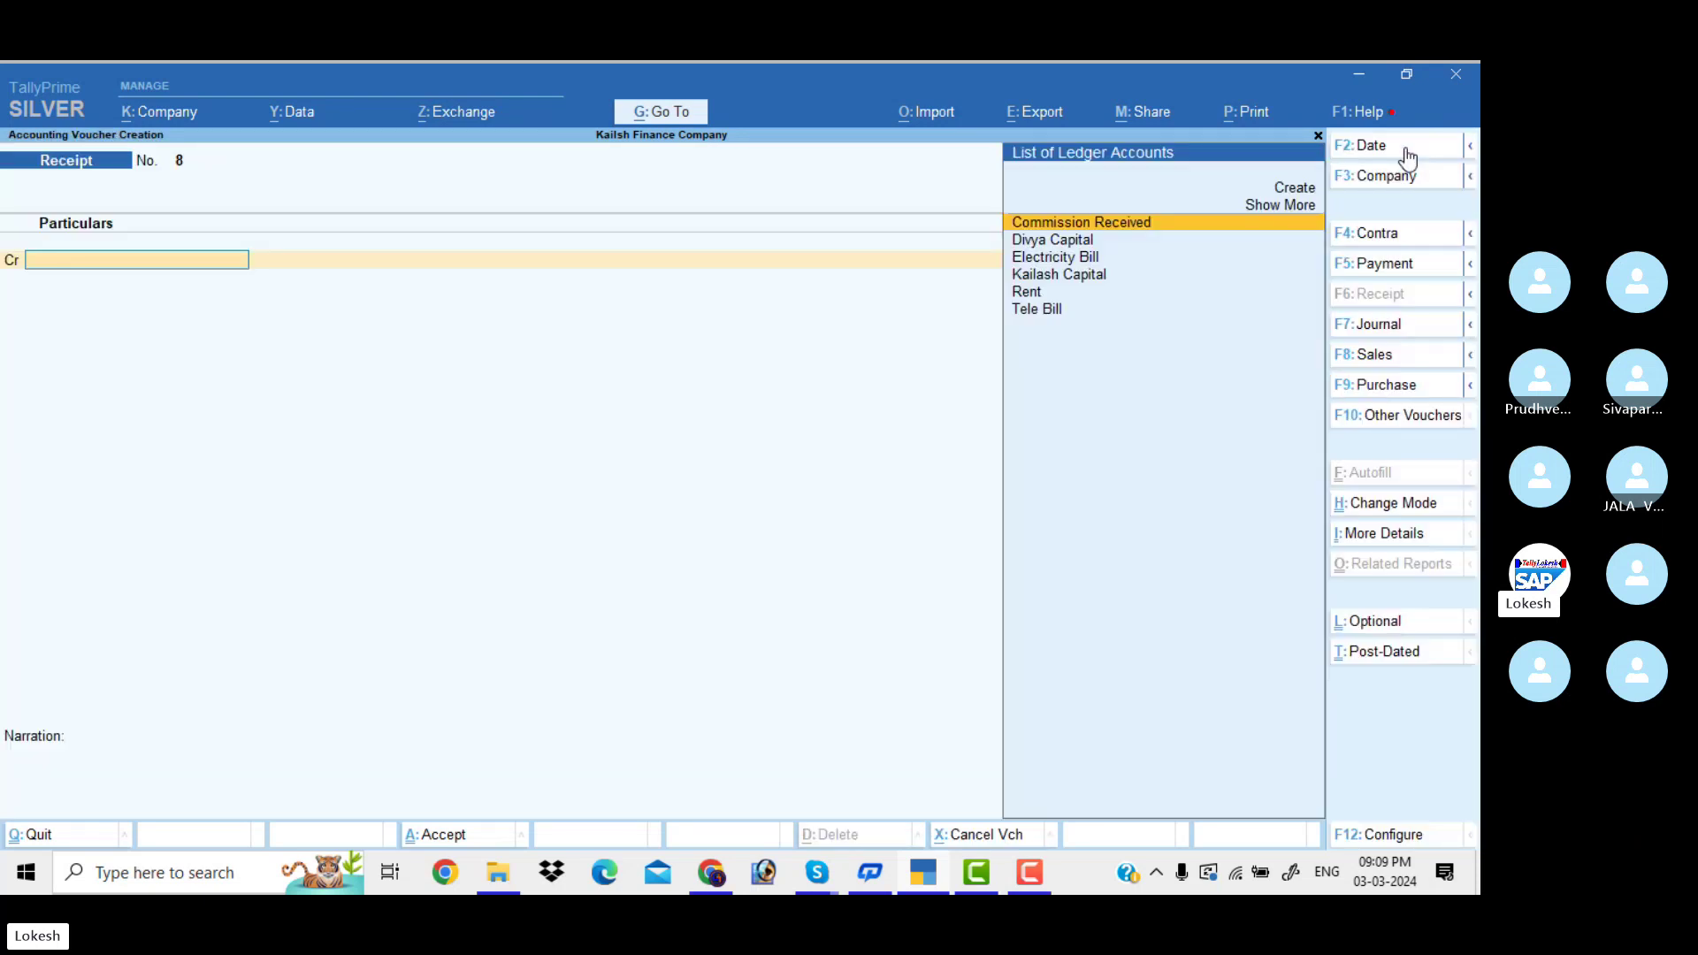
type("com")
key("Return")
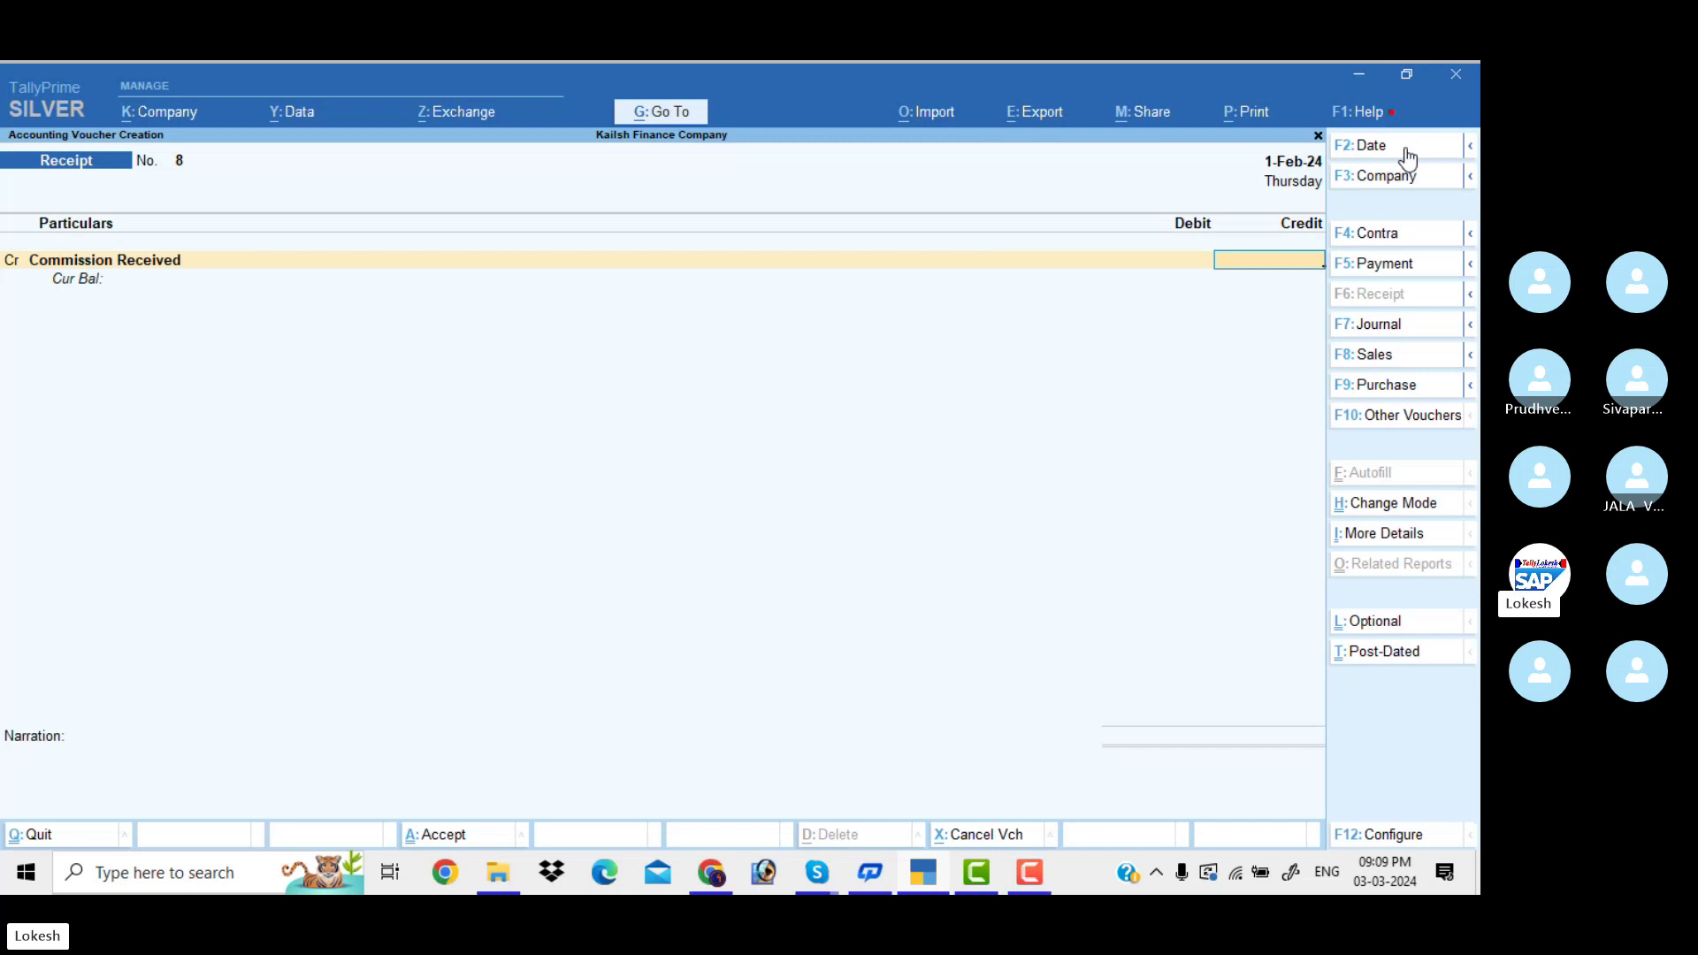
type("450000")
key("Return")
Step: Debit Cash for the full 4,50,000 and save the commission receipt without a narration
key("Return")
key("Return")
key("Return")
key("Return")
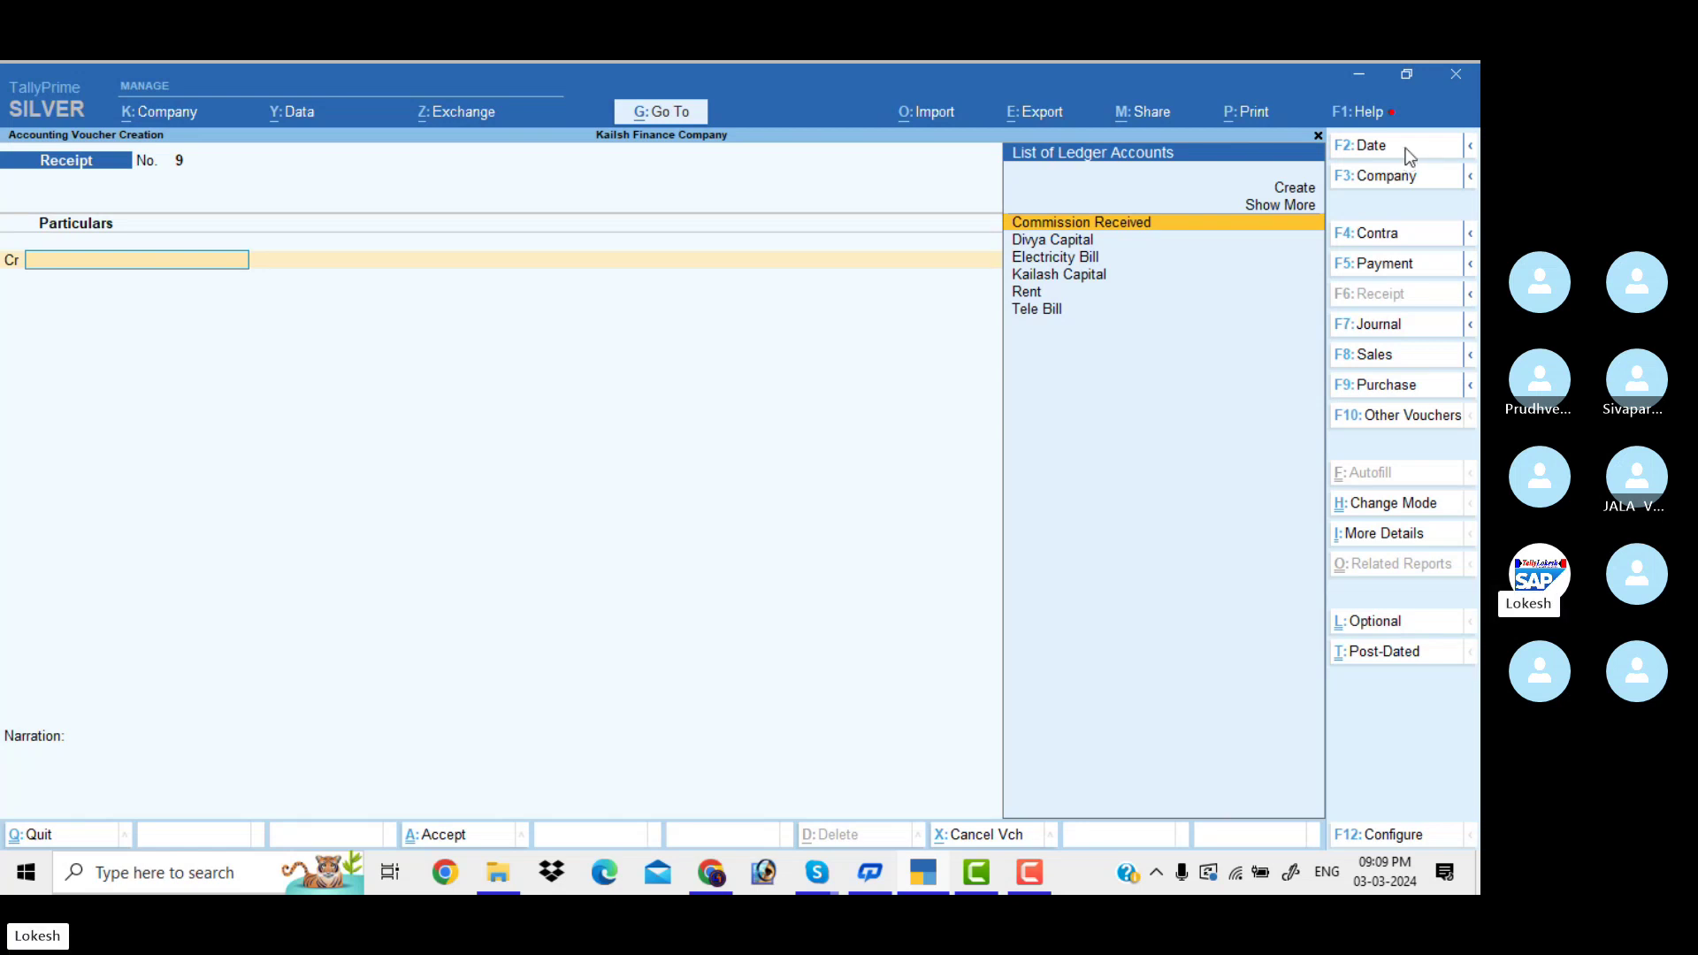
Step: Open the Day Book for the period 1-Apr-23 to 31-Mar-24 and look through the recorded vouchers
key("Escape")
key("Return")
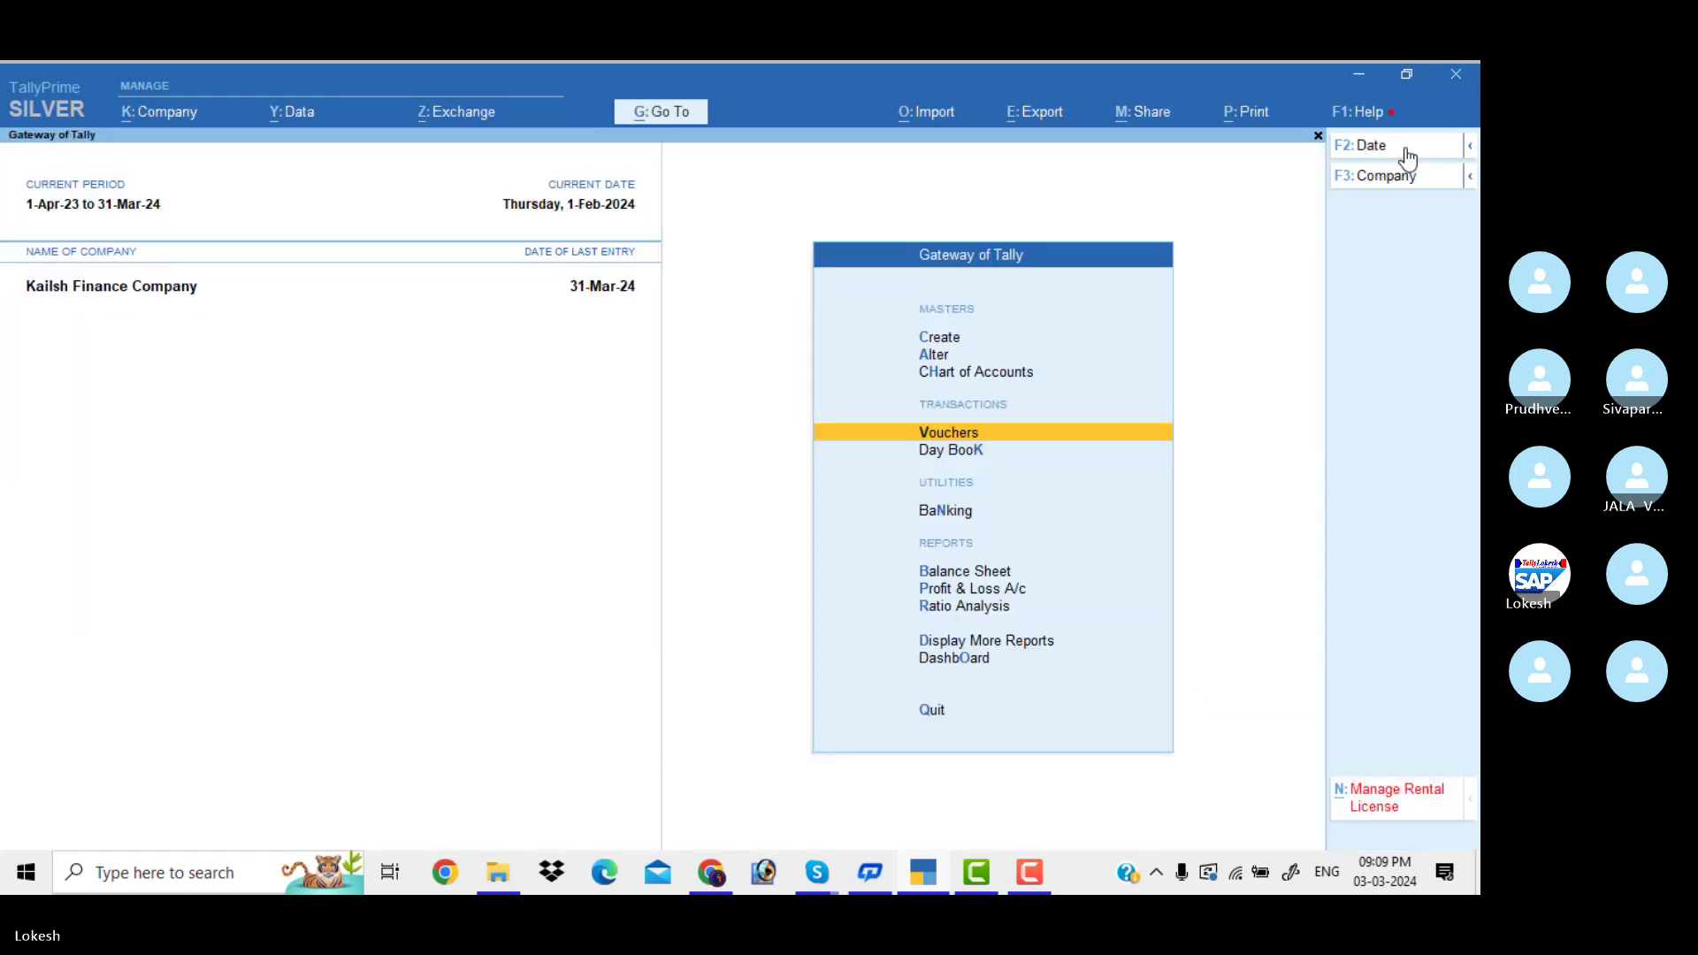
key("Down")
key("Return")
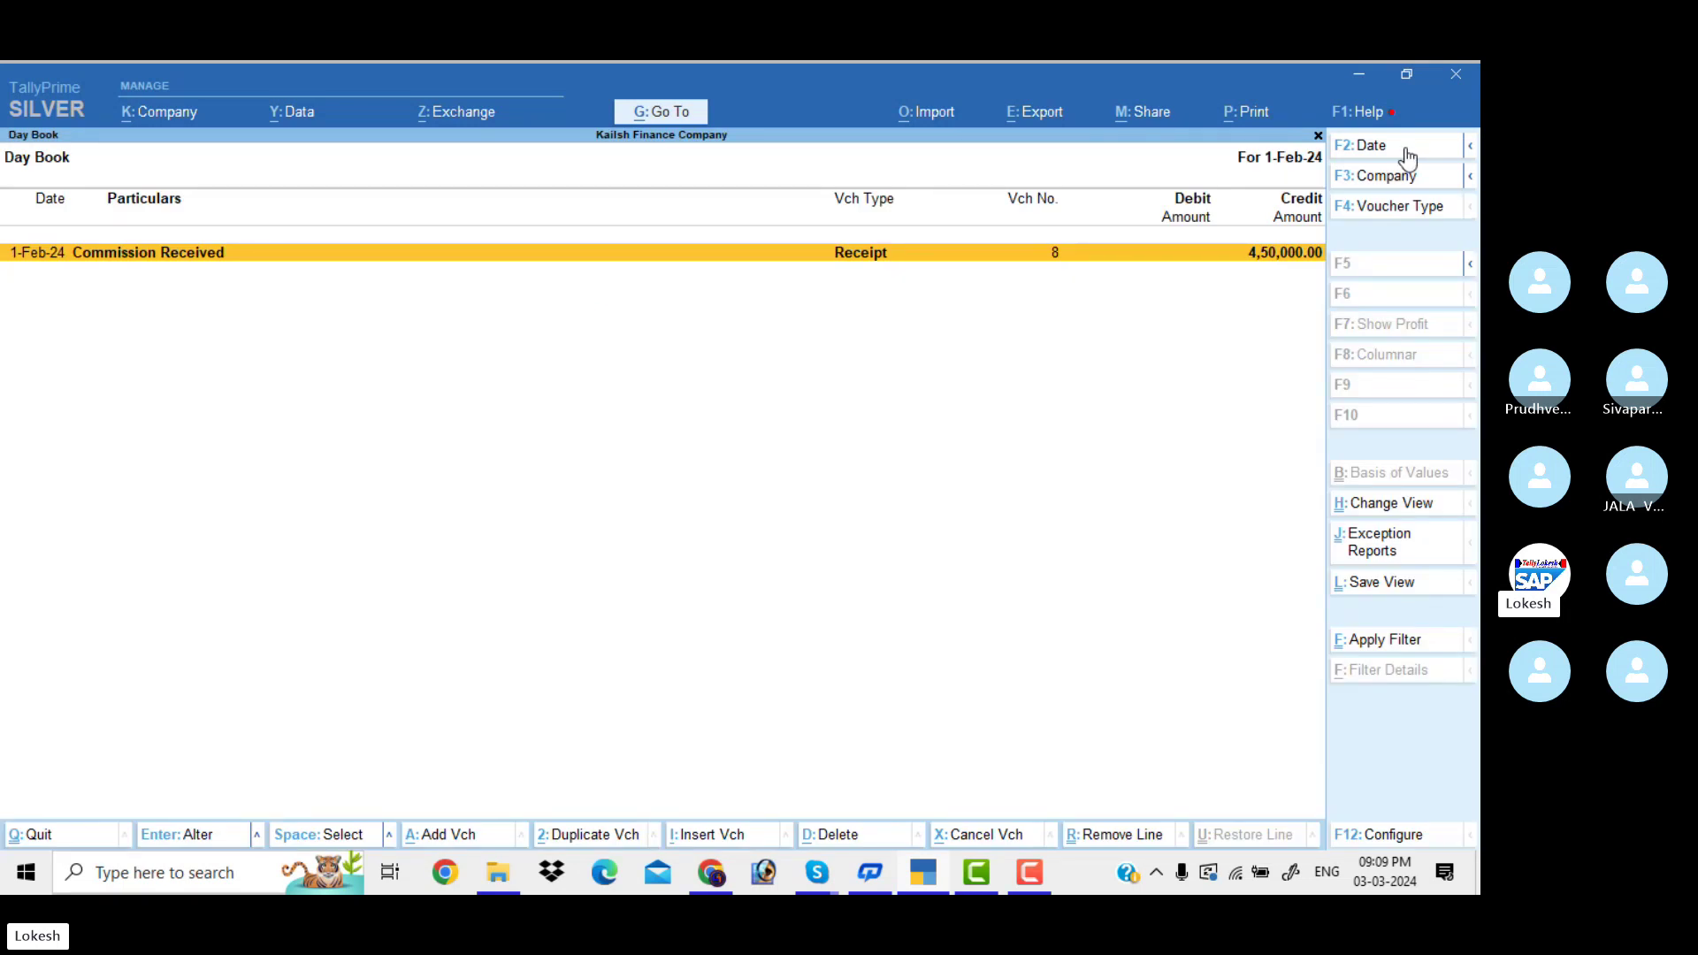
left_click(1407, 150)
key("BackSpace")
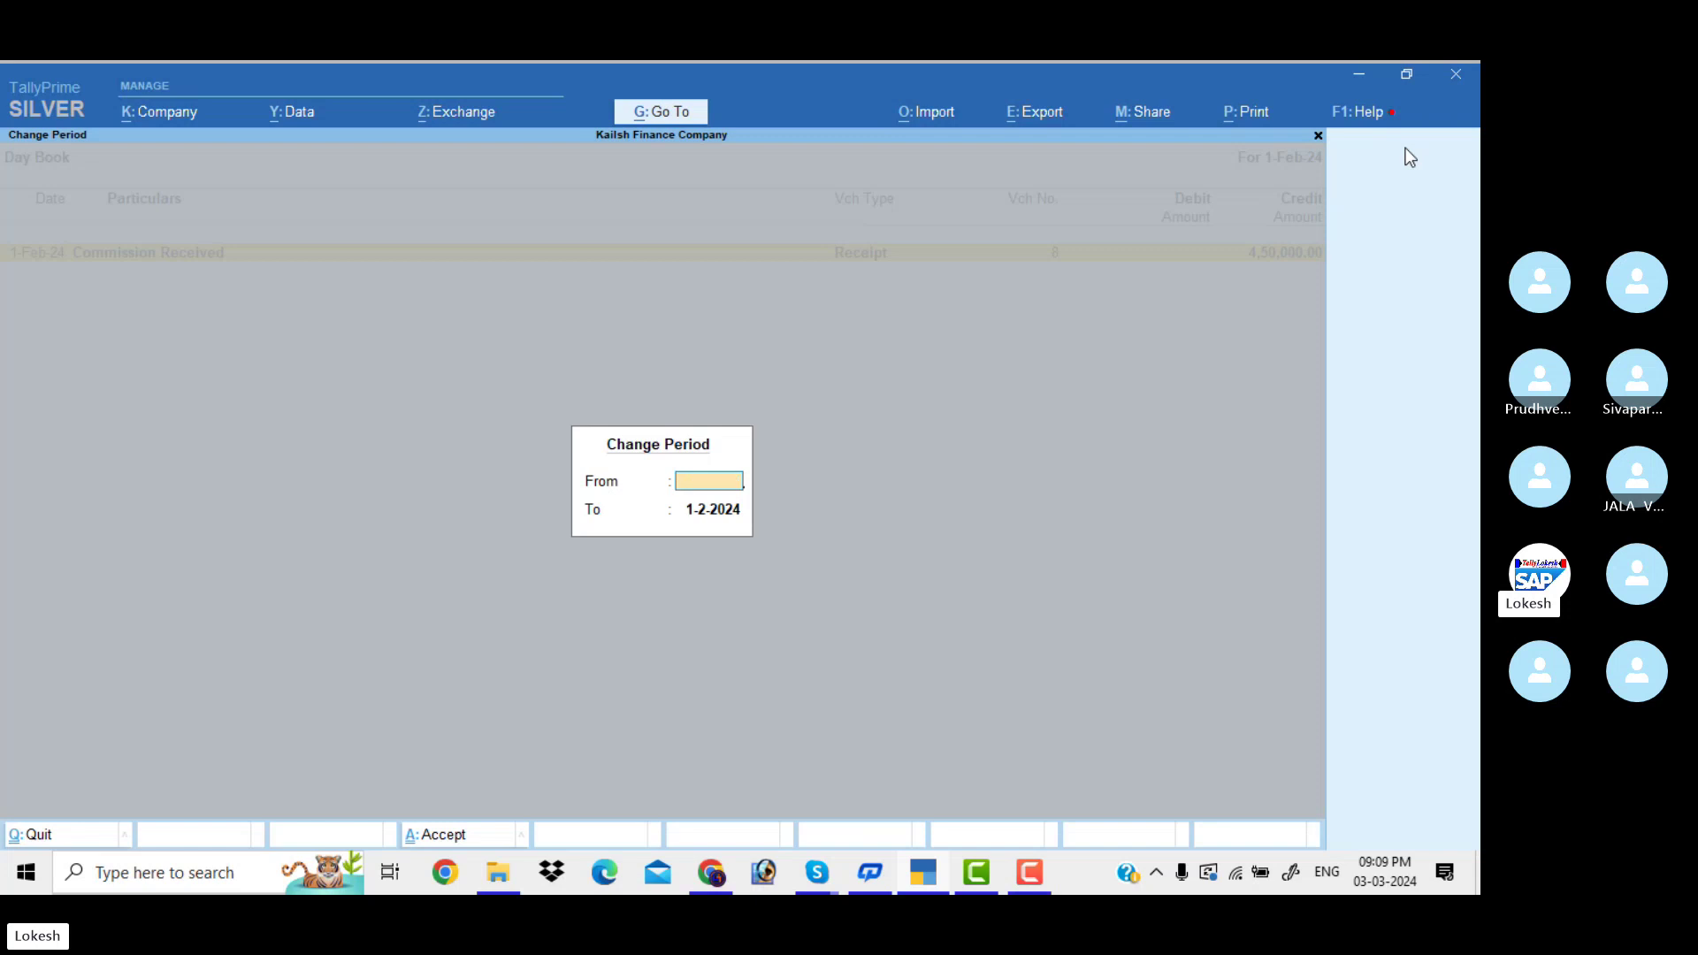
key("Return")
key("BackSpace")
key("Return")
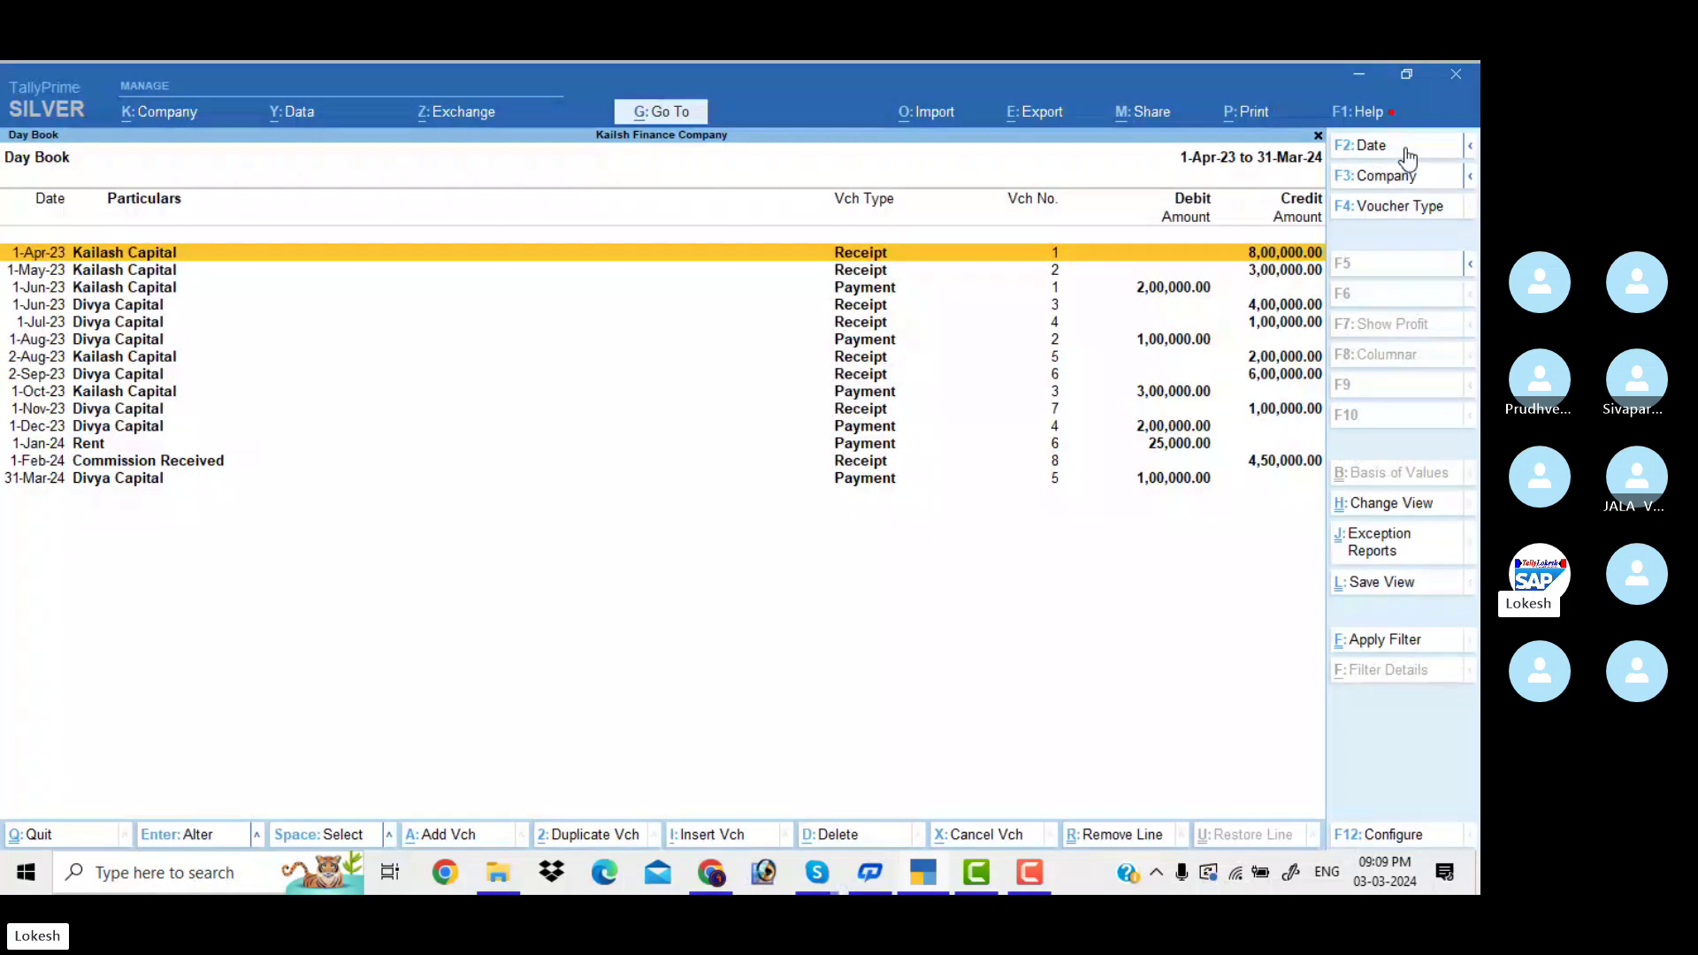
key("Down")
key("Down")
key("Down")
key("Down")
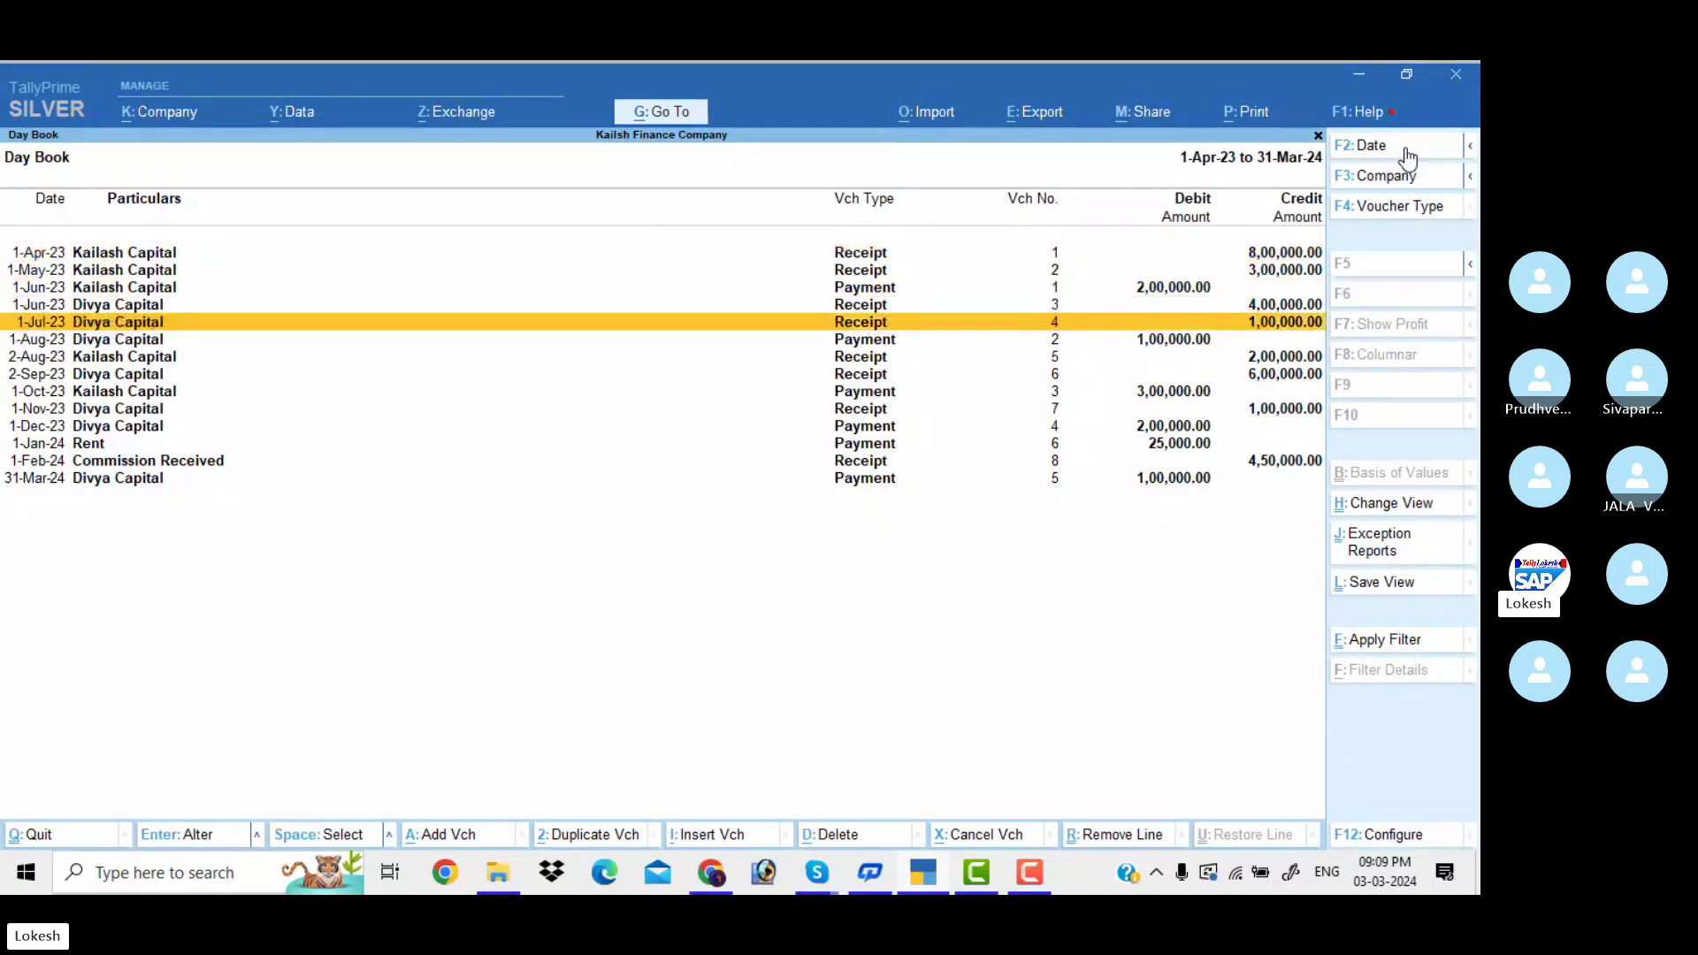
Step: Open the Profit & Loss A/c in detailed form and examine the indirect expenses, indirect incomes and nett profit
key("Escape")
key("Down")
key("Down")
key("Down")
key("Return")
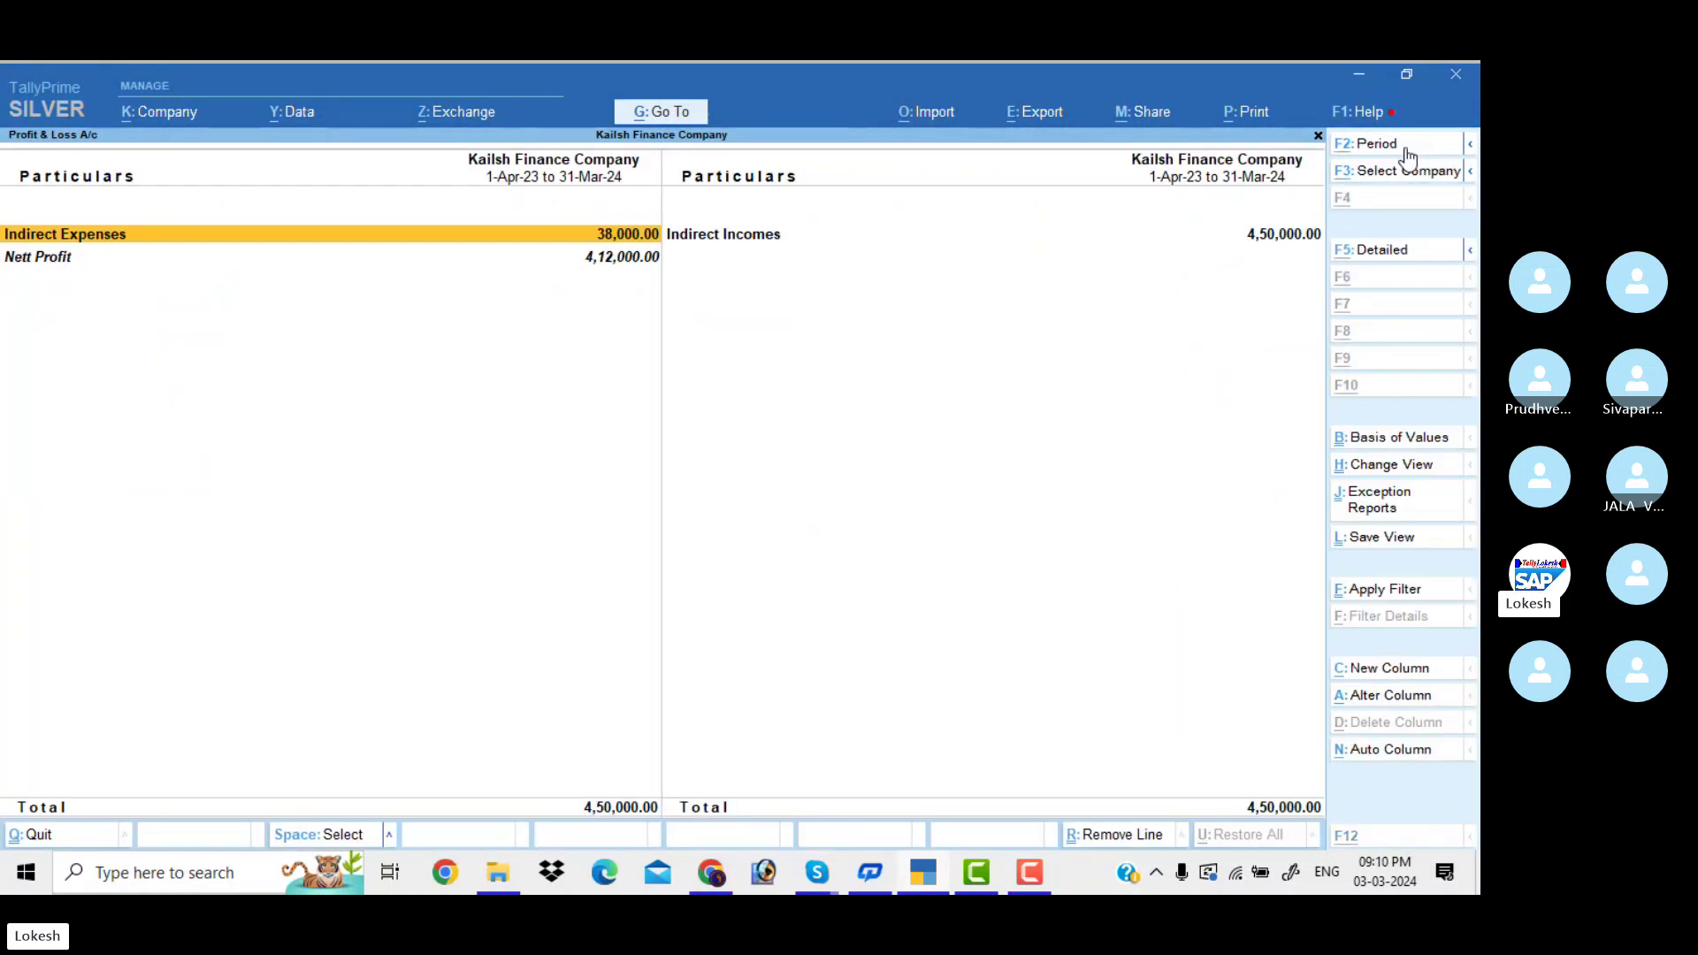
key("alt+F5")
key("Down")
key("Down")
key("Down")
key("Down")
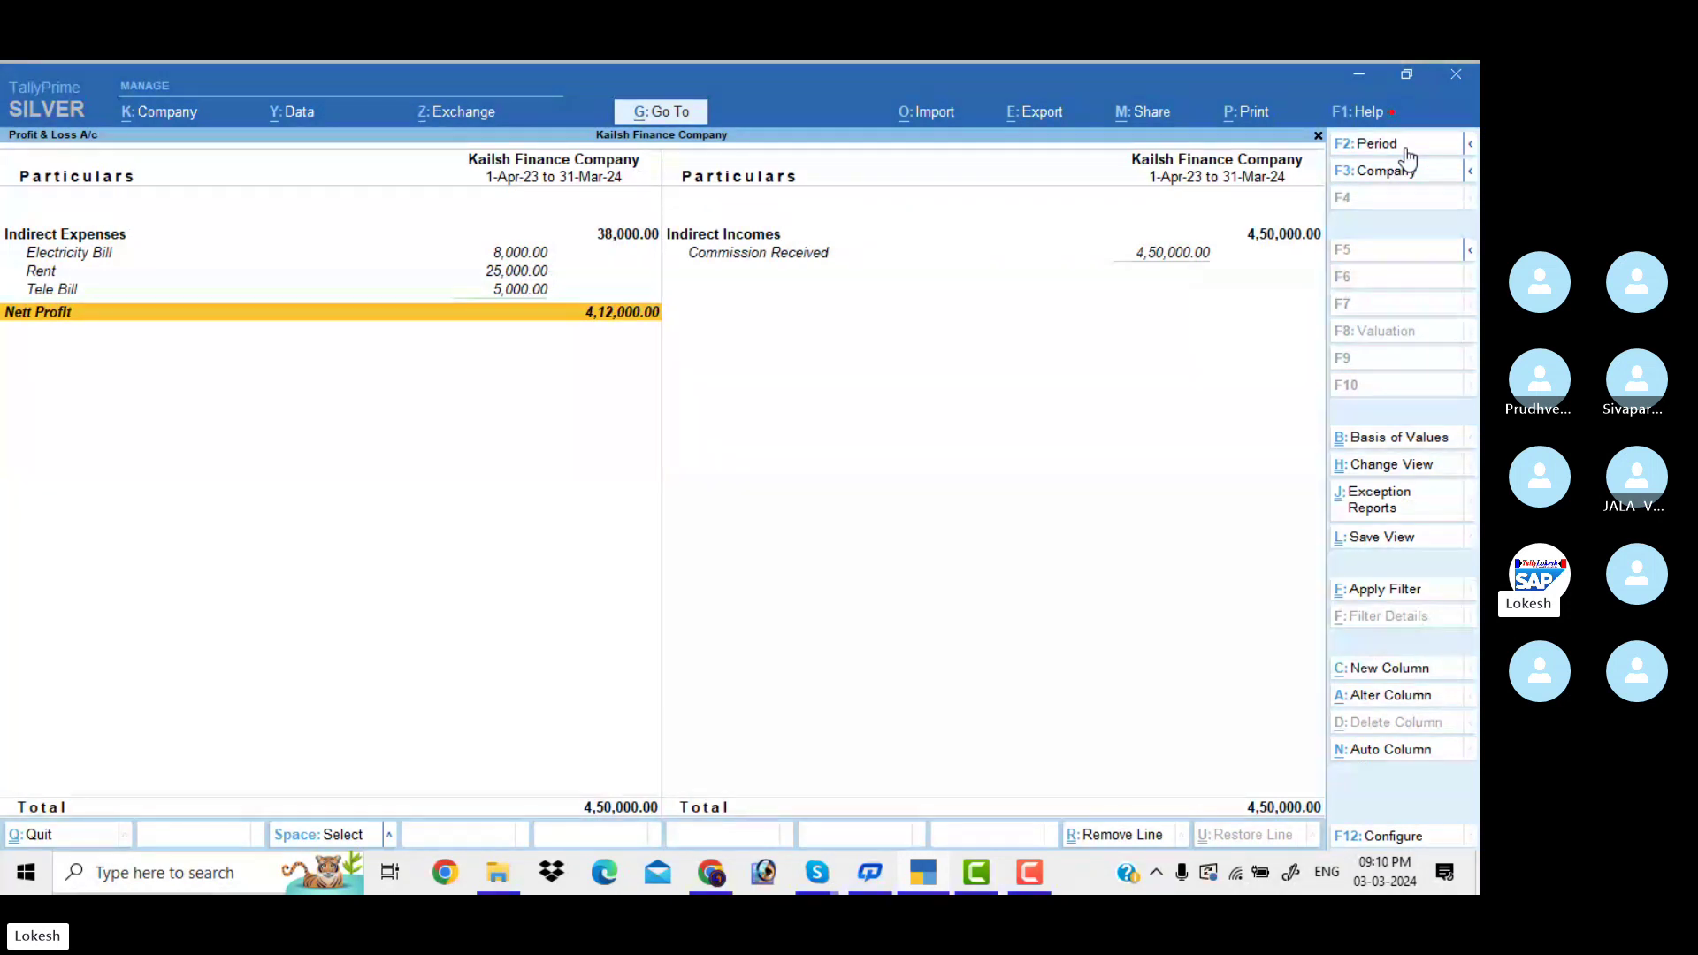
Step: Drill down from Commission Received to its February receipt voucher, correct the amount to 45,000 and save it
key("Right")
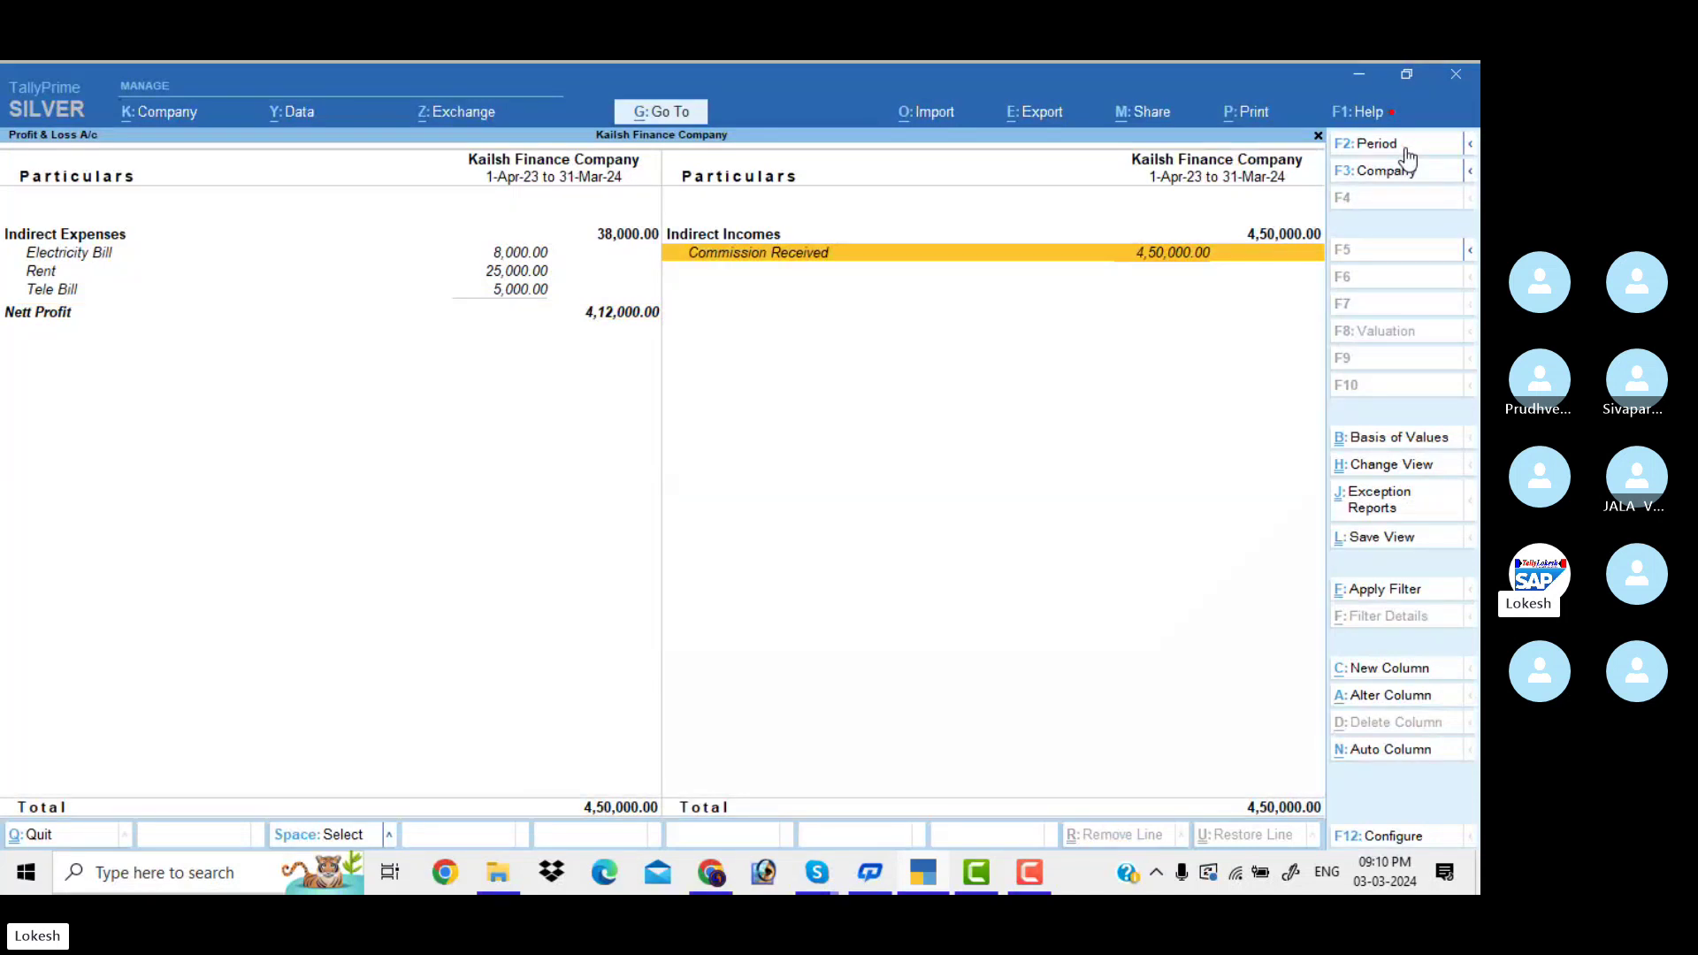
key("Return")
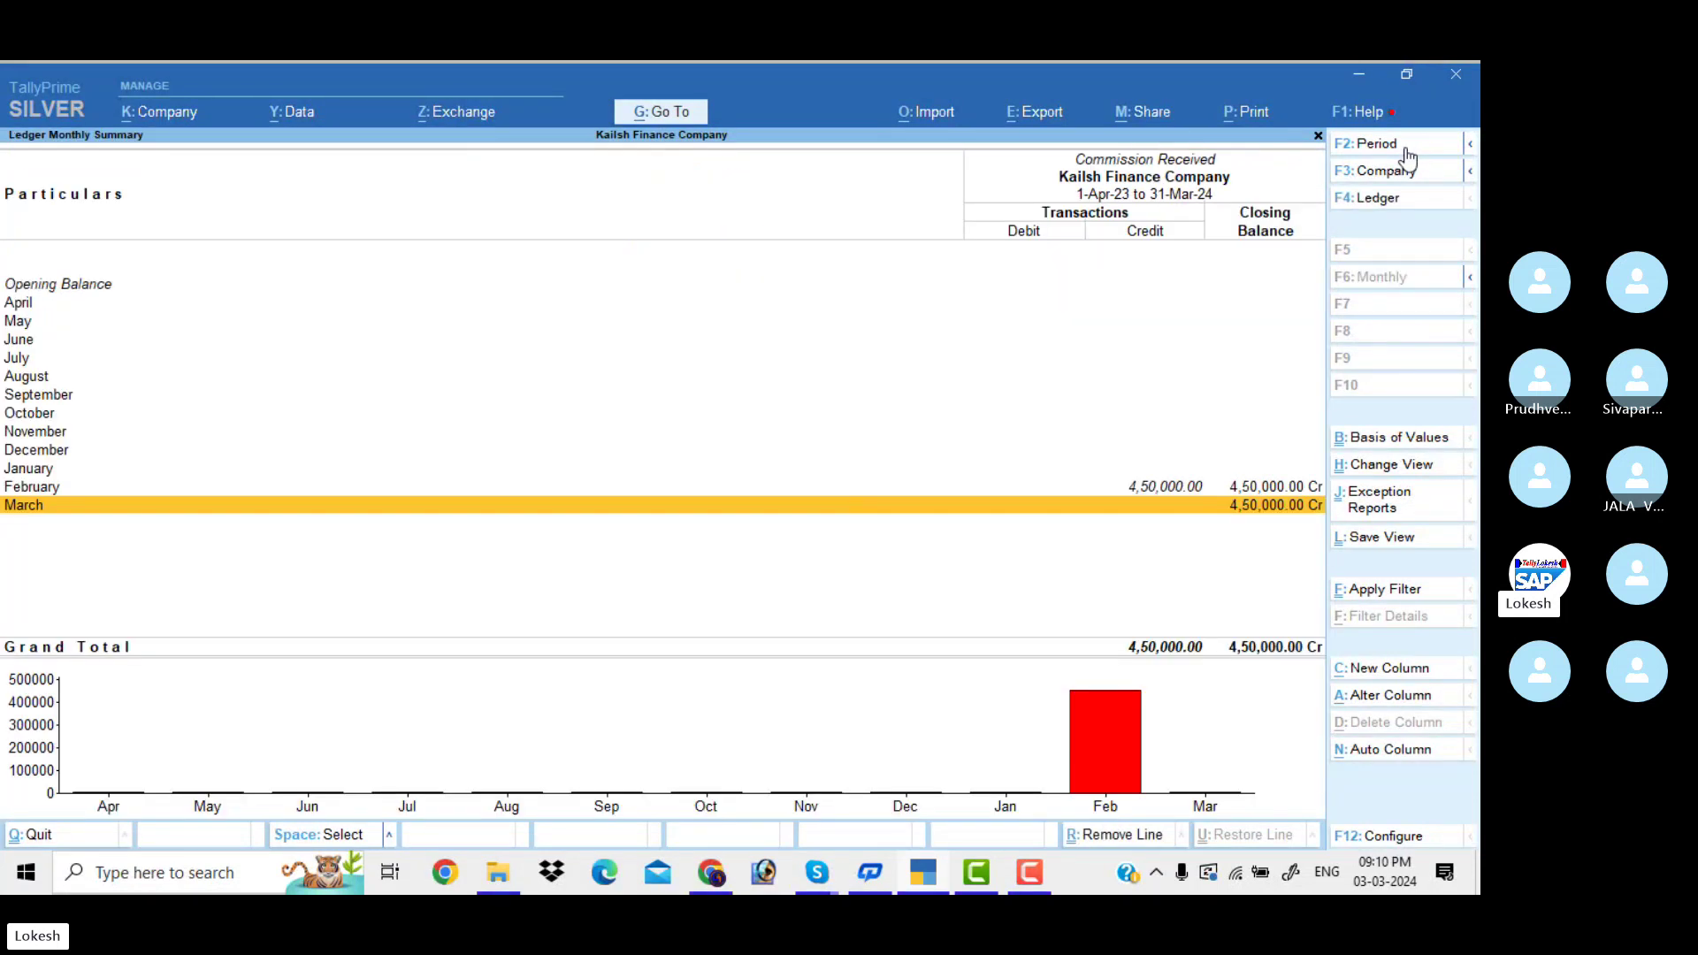
key("Up")
key("Return")
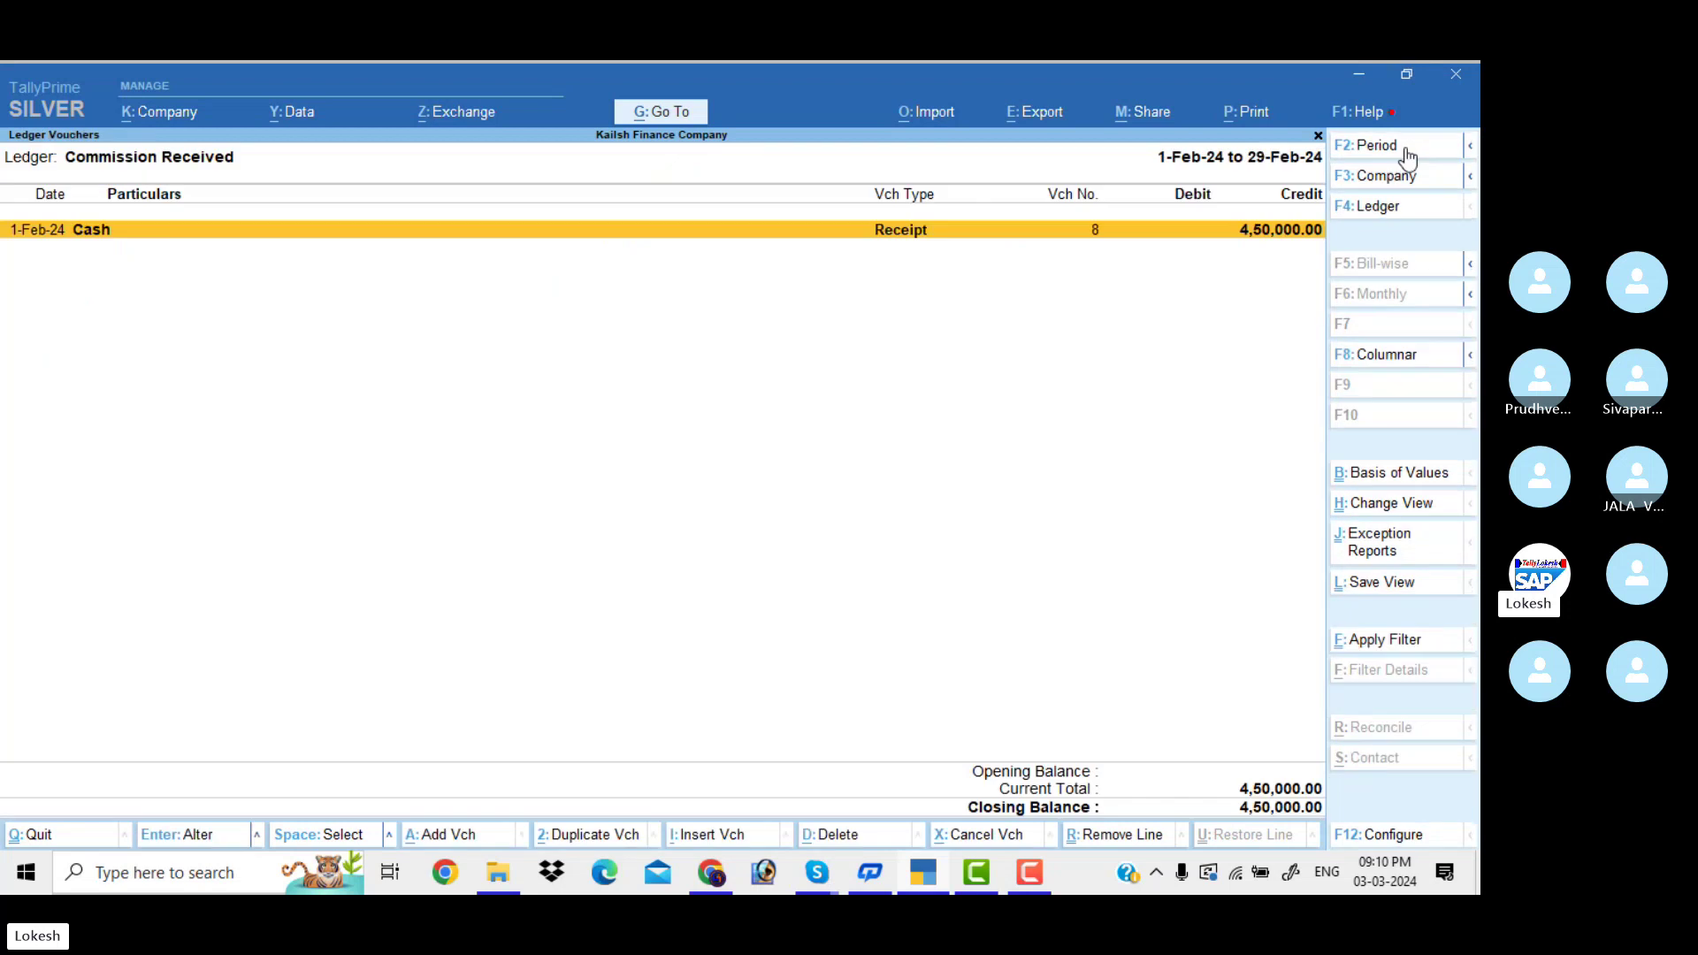
key("Return")
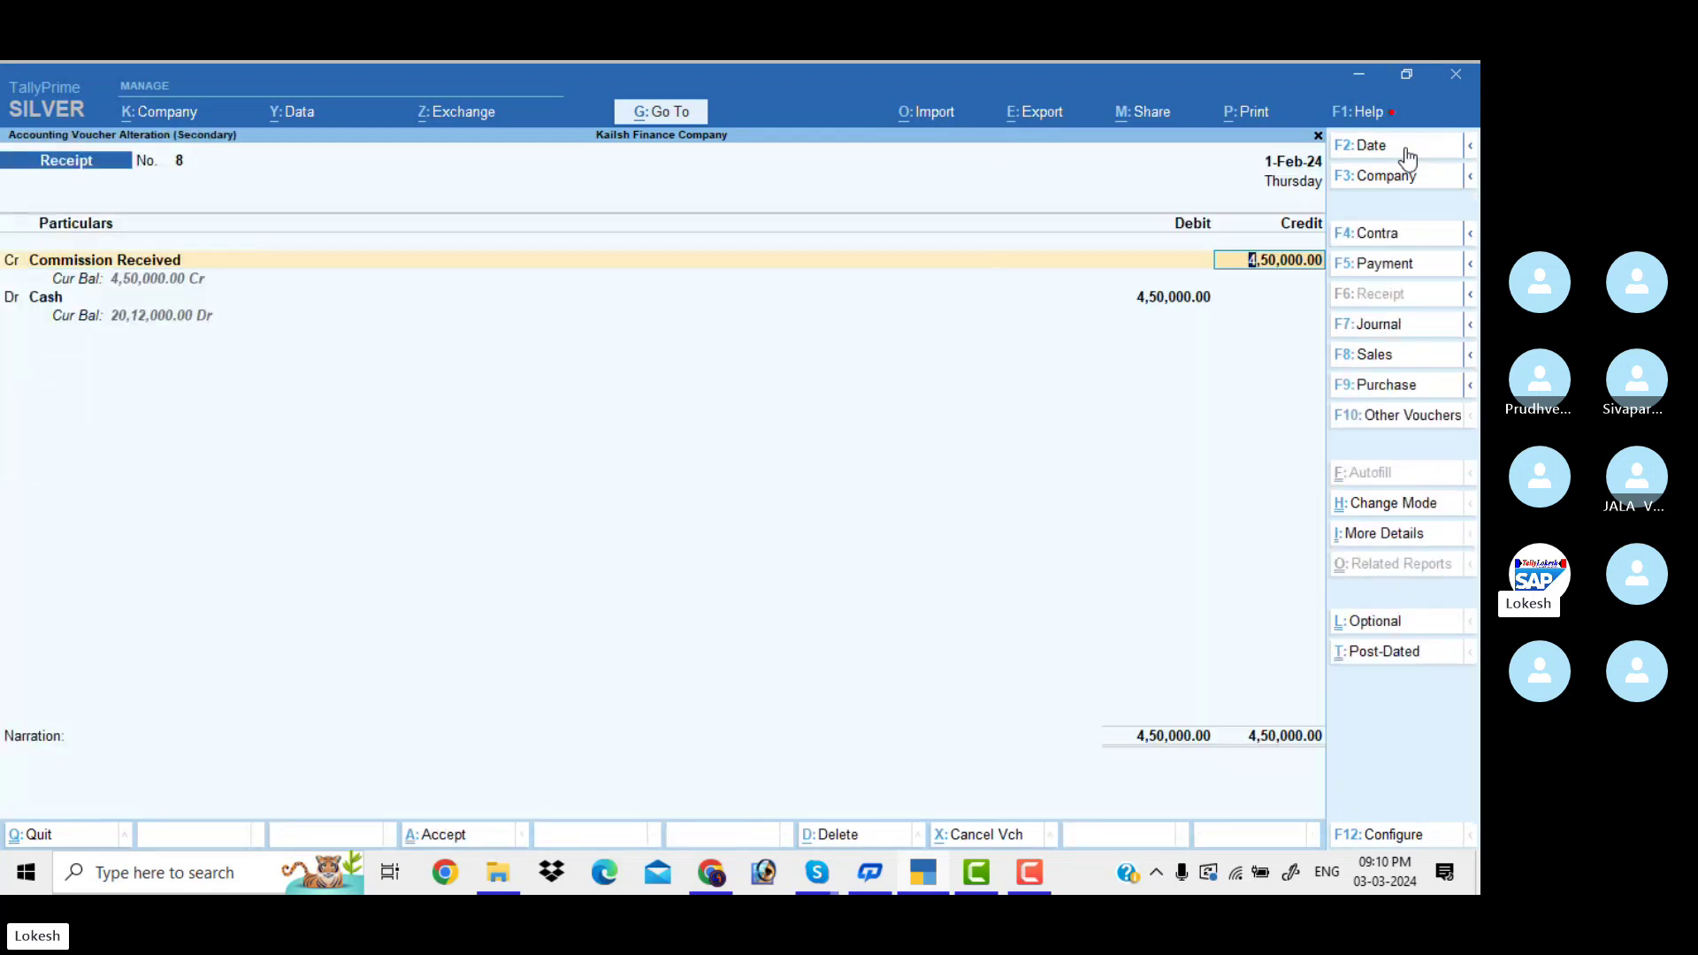
type("45000")
key("Return")
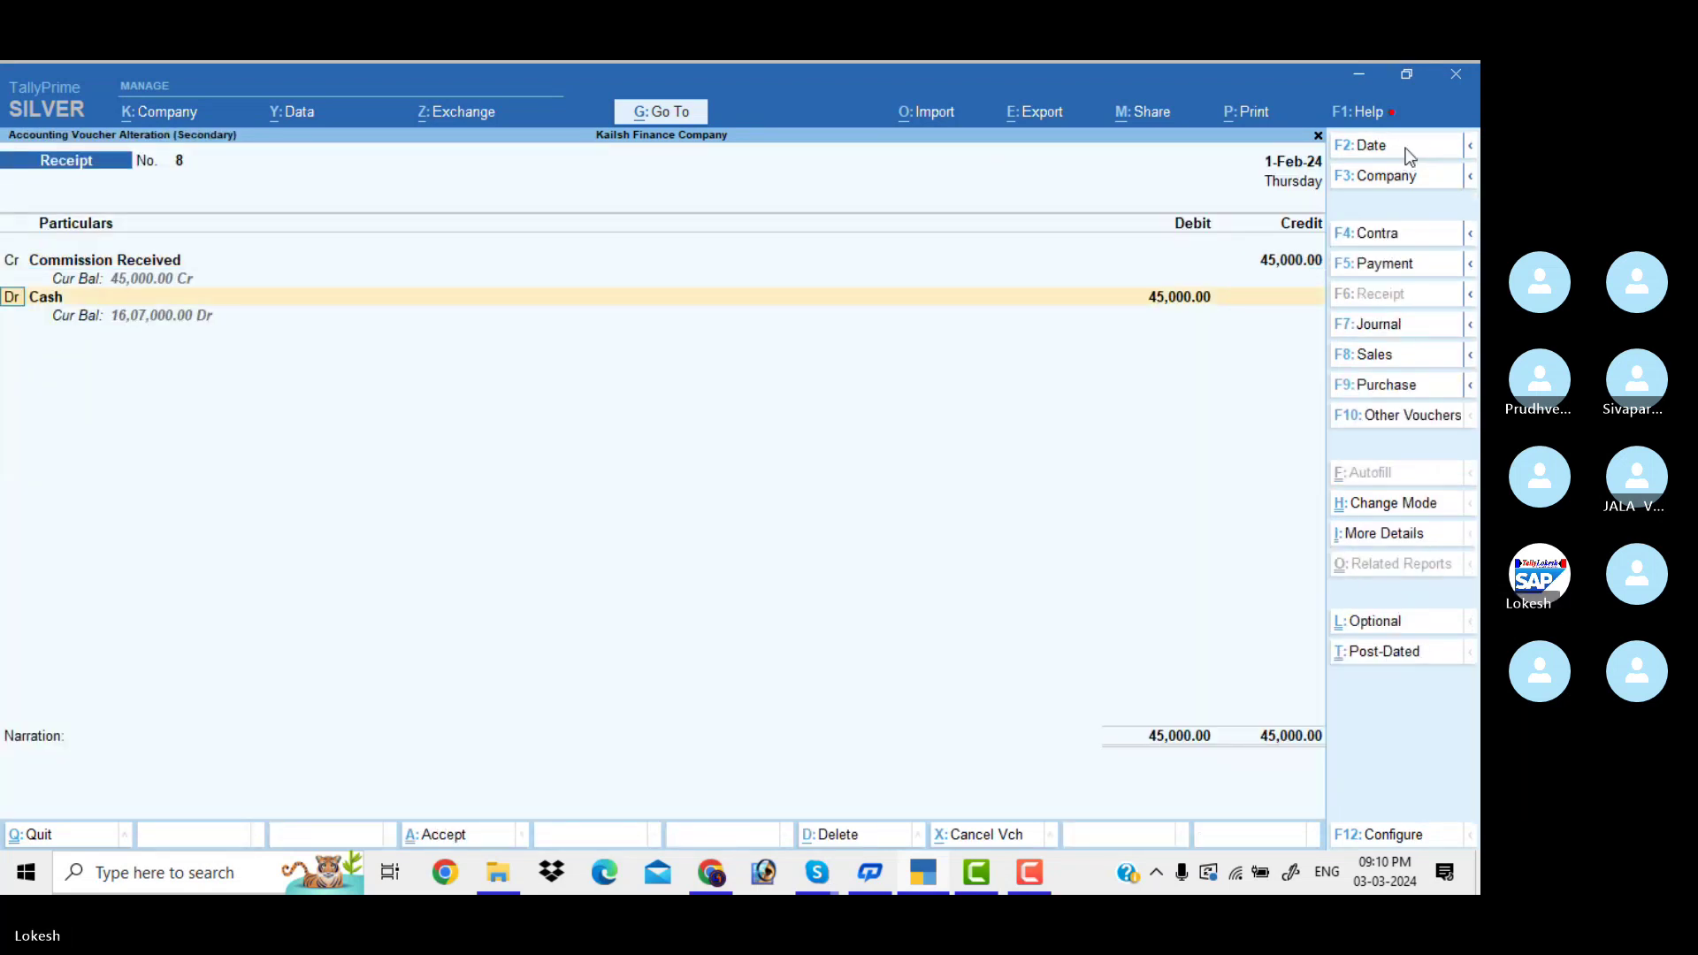
key("Return")
key("Return")
key("Return")
key("Return")
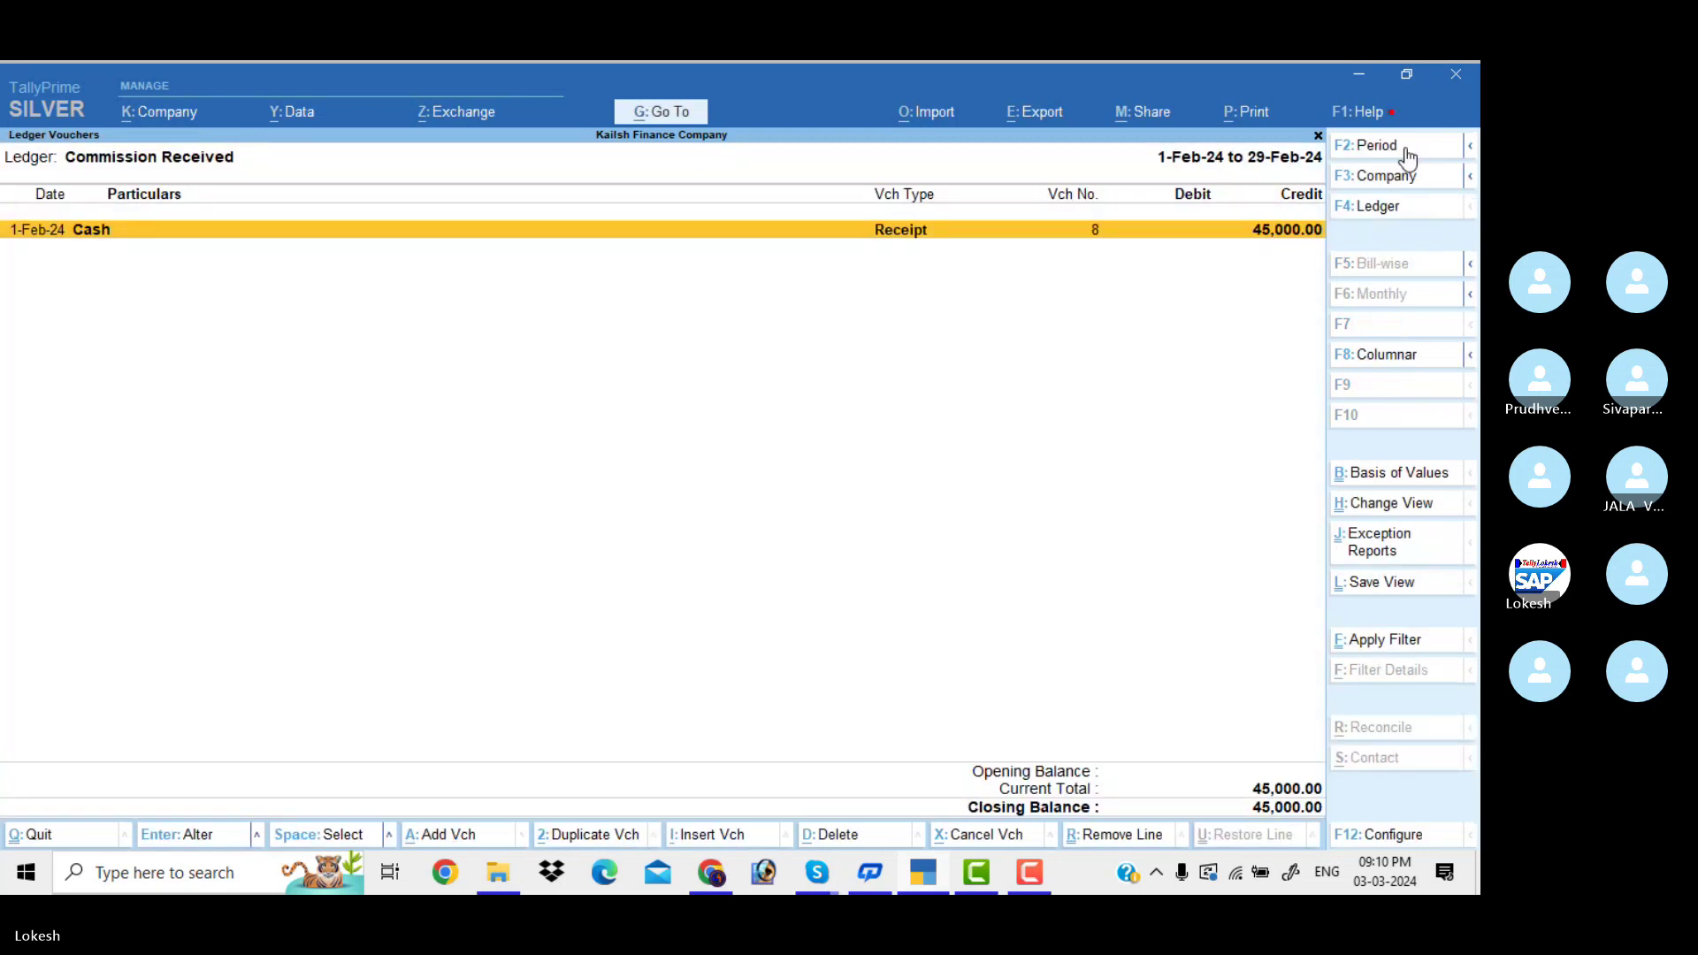
Step: Return to the Profit & Loss A/c and review the commission income, the expense lines and the nett profit
key("Escape")
key("Escape")
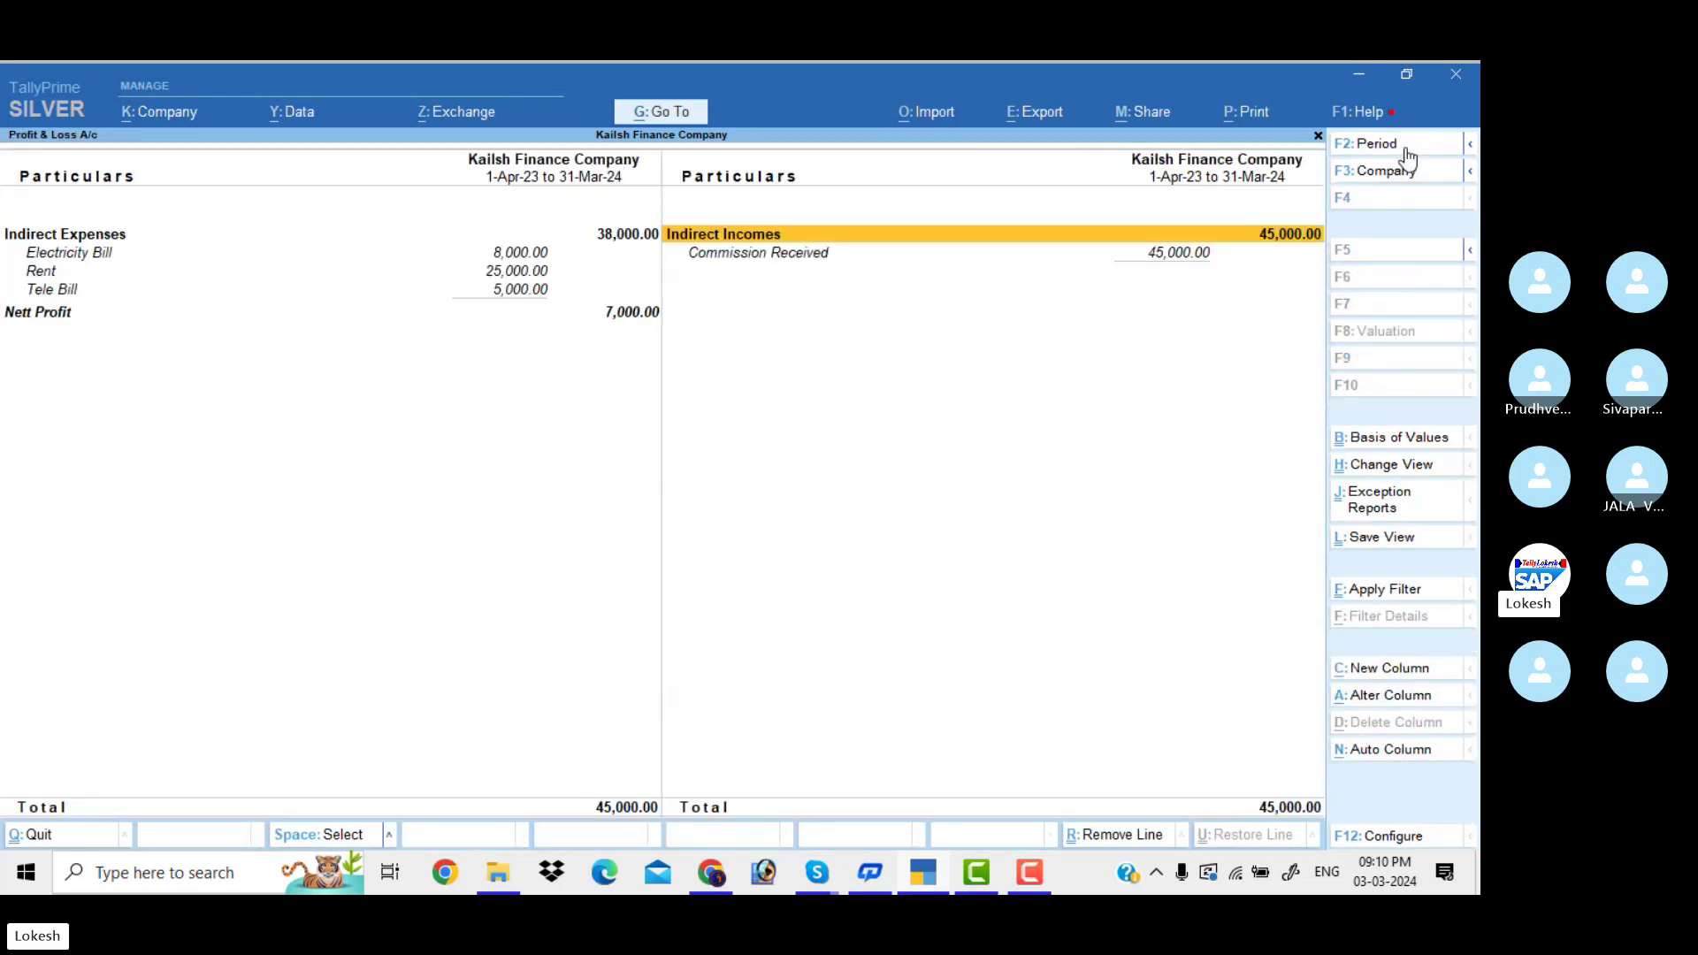
key("Down")
key("Left")
key("Up")
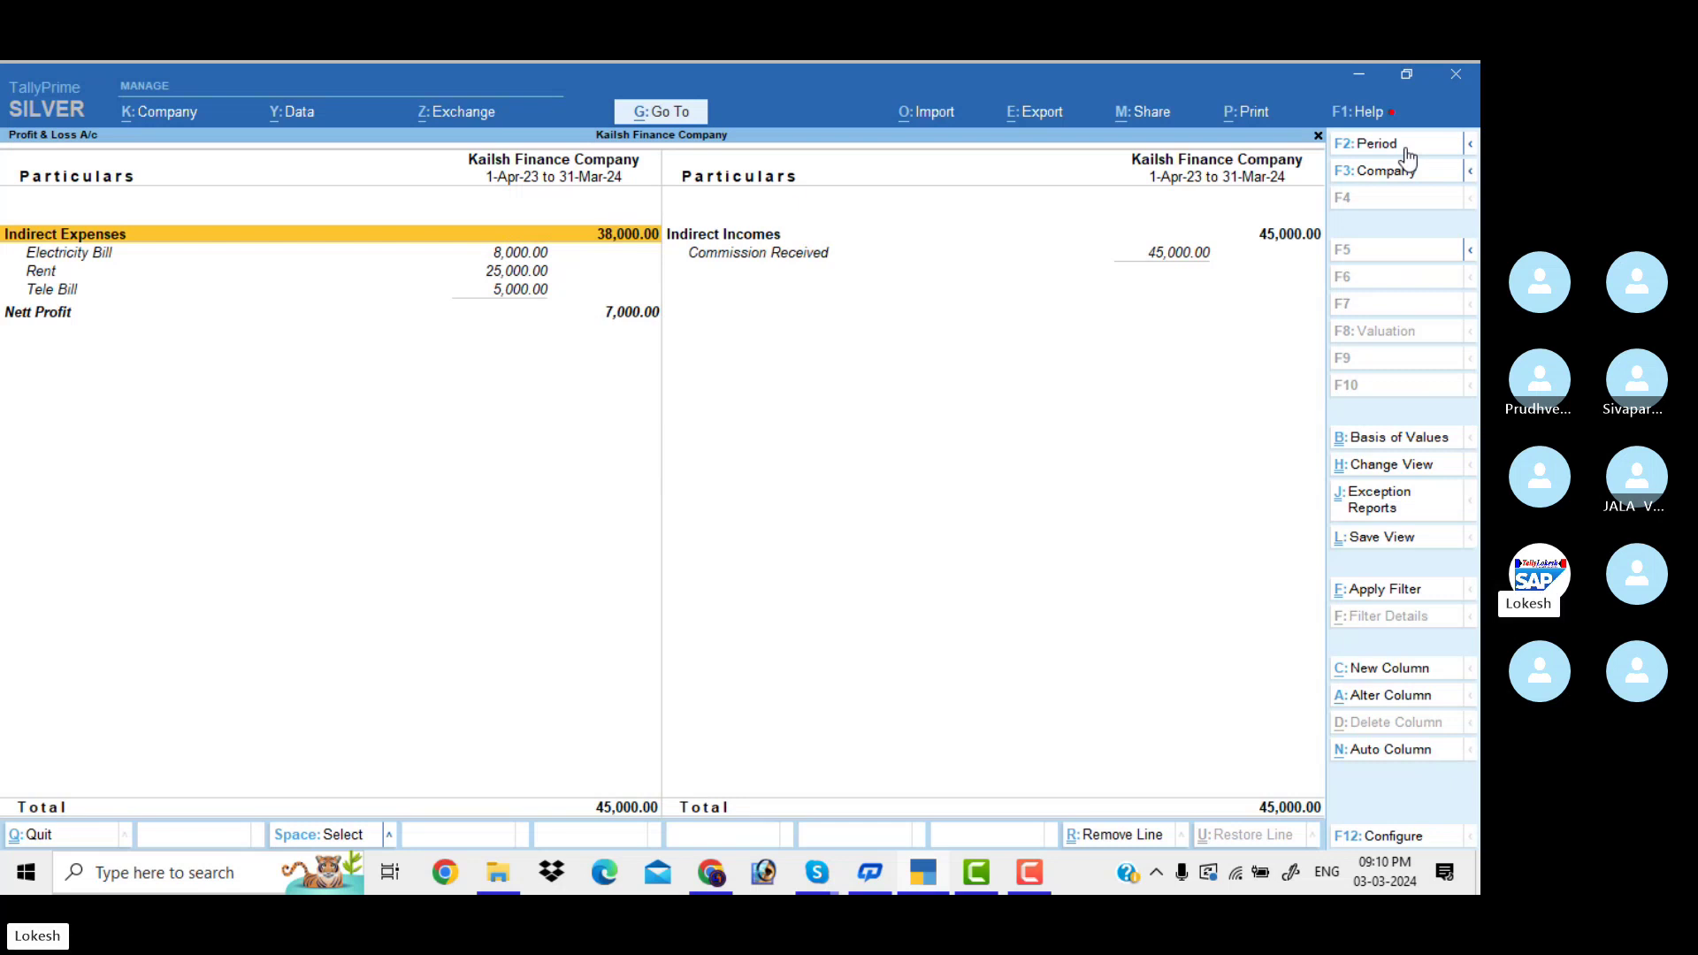
key("Down")
key("Down")
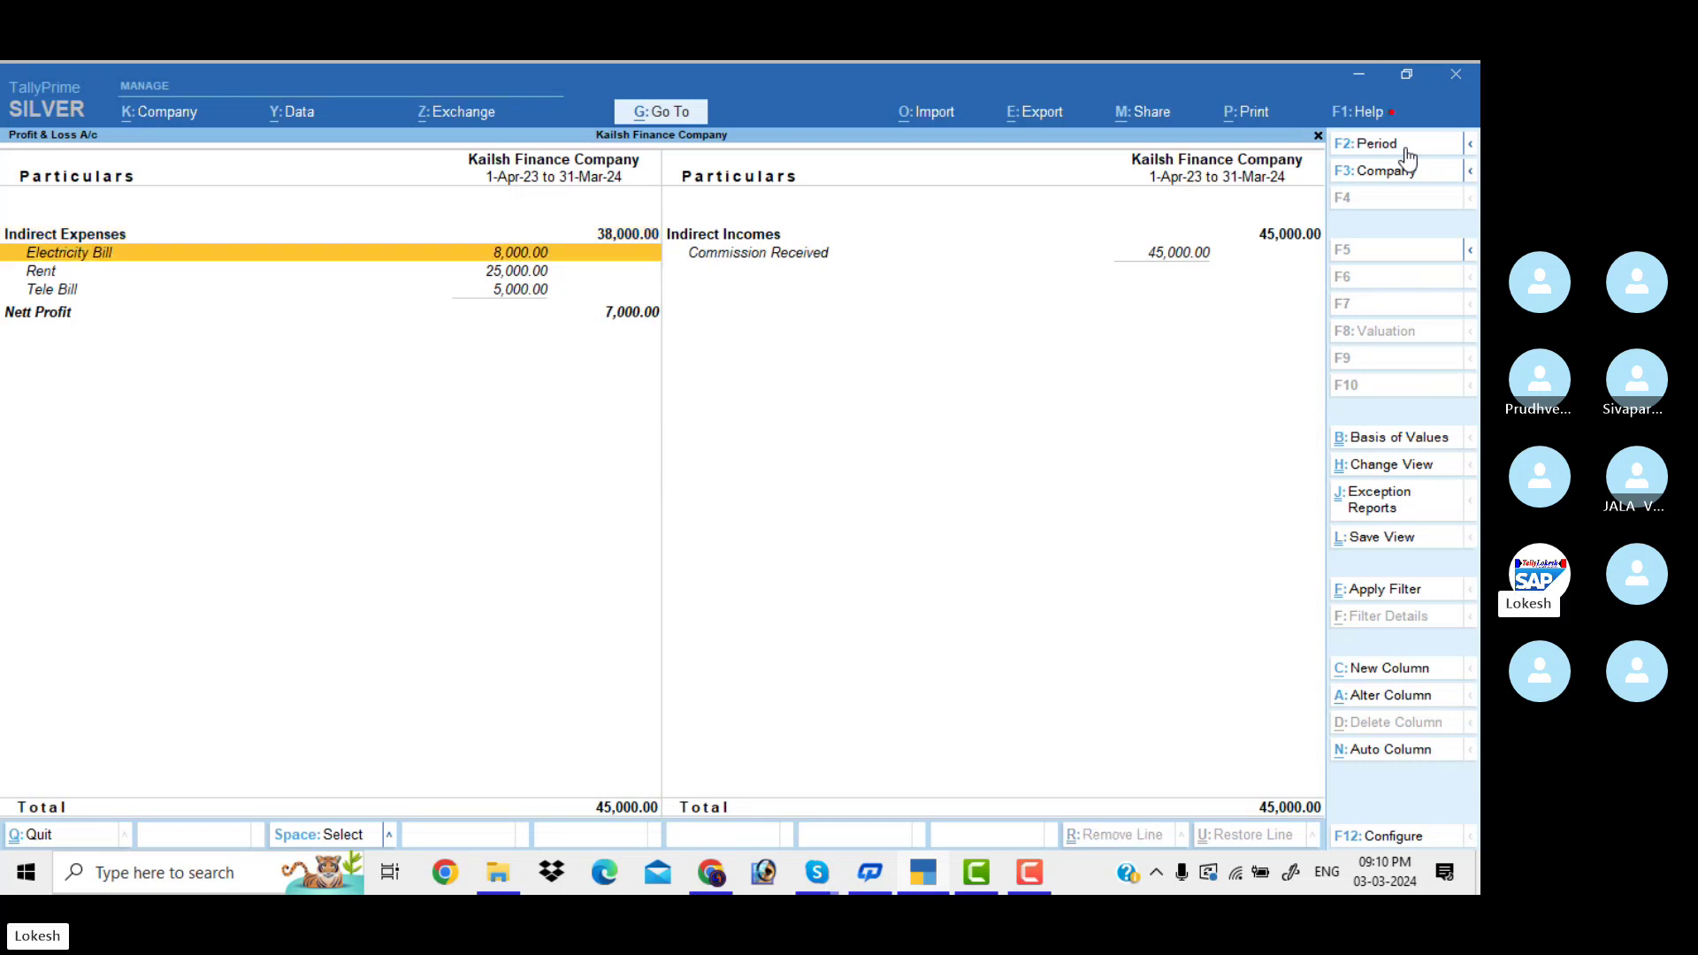
key("Down")
key("Down")
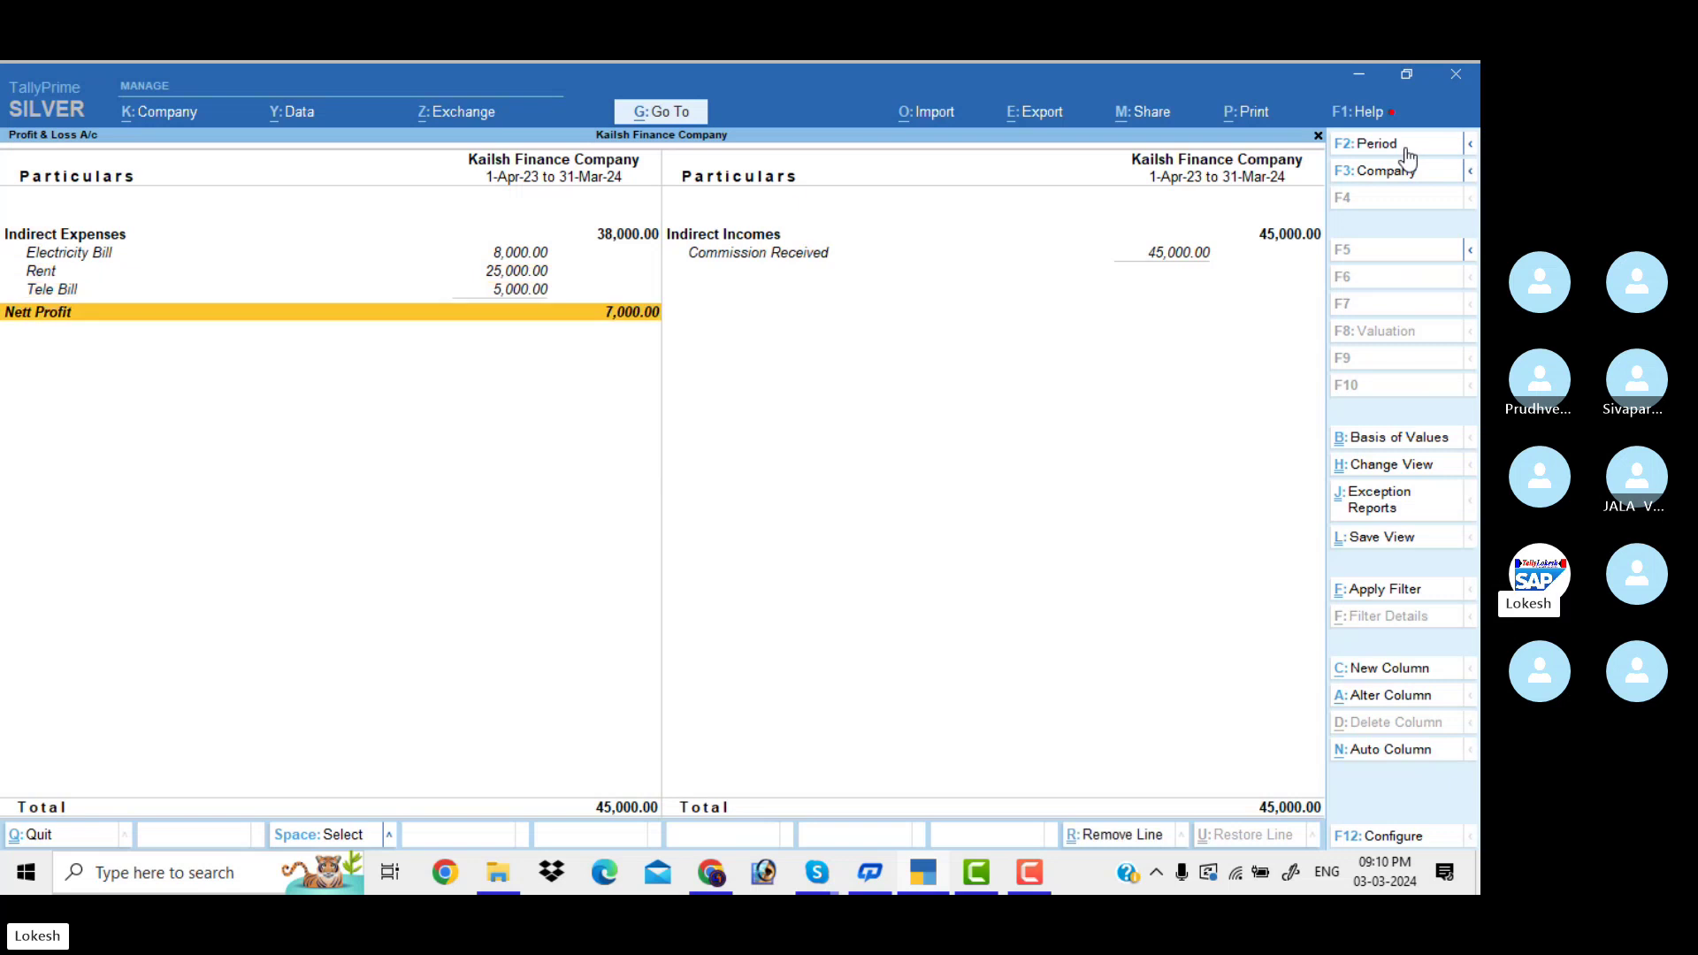
Step: Leave the Profit & Loss A/c, open the company Dashboard and look through its tiles down to Inventory Details
key("Escape")
key("Down")
key("Down")
key("Down")
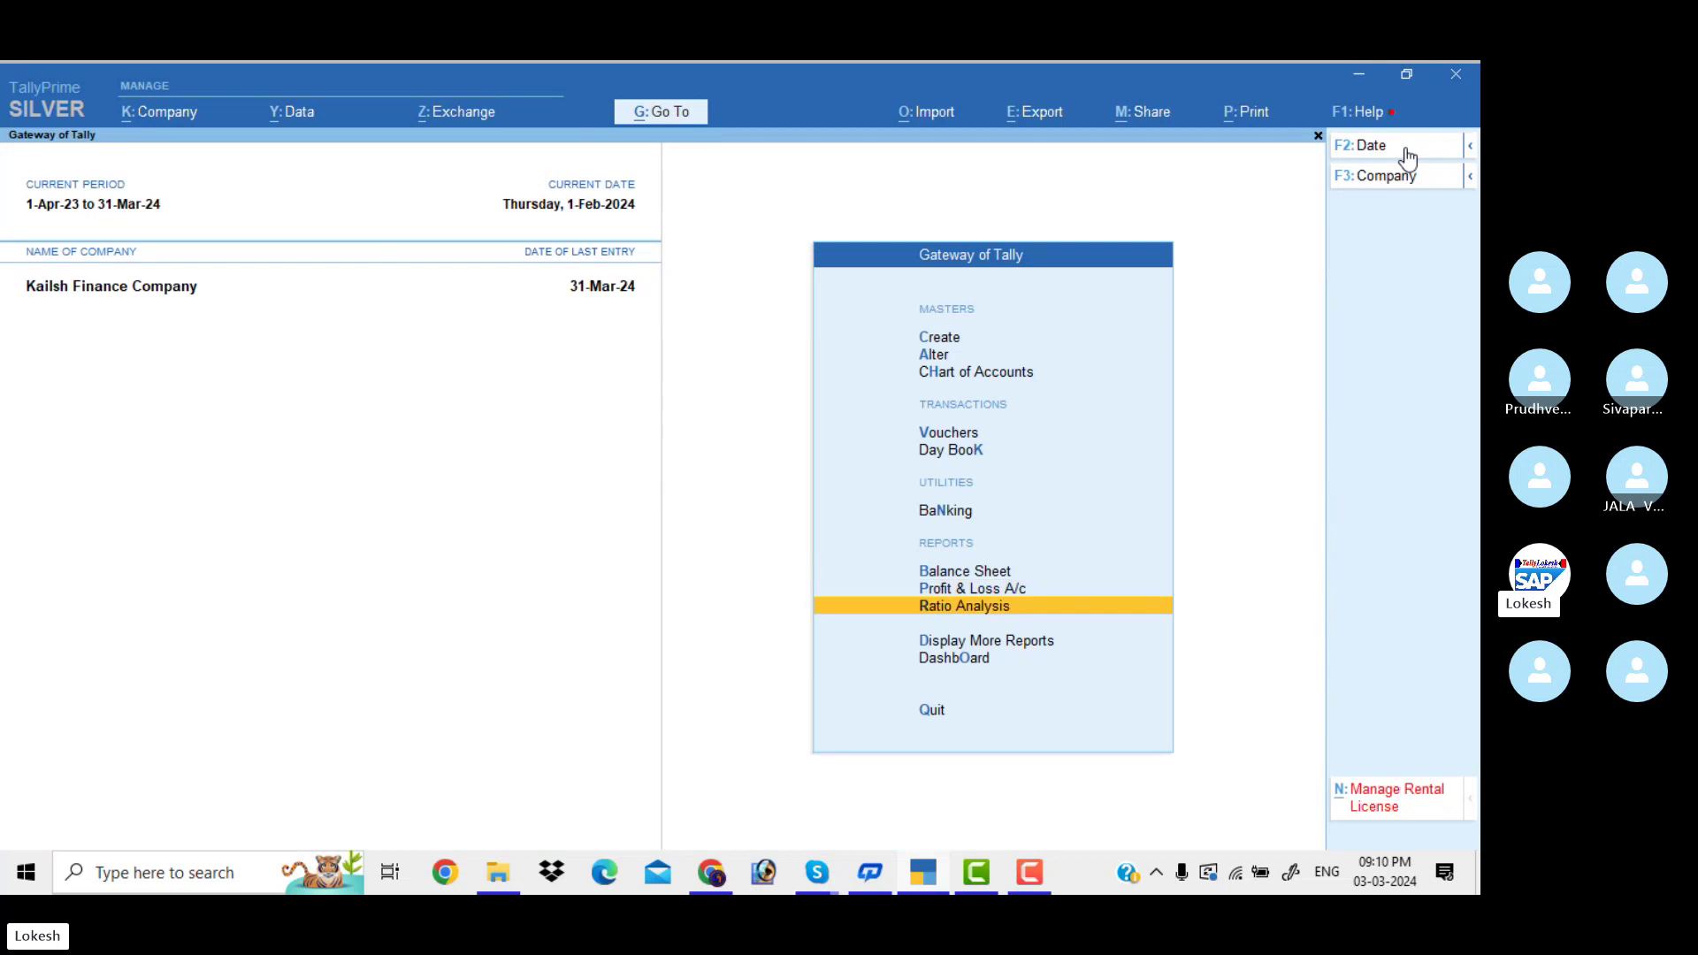
key("Return")
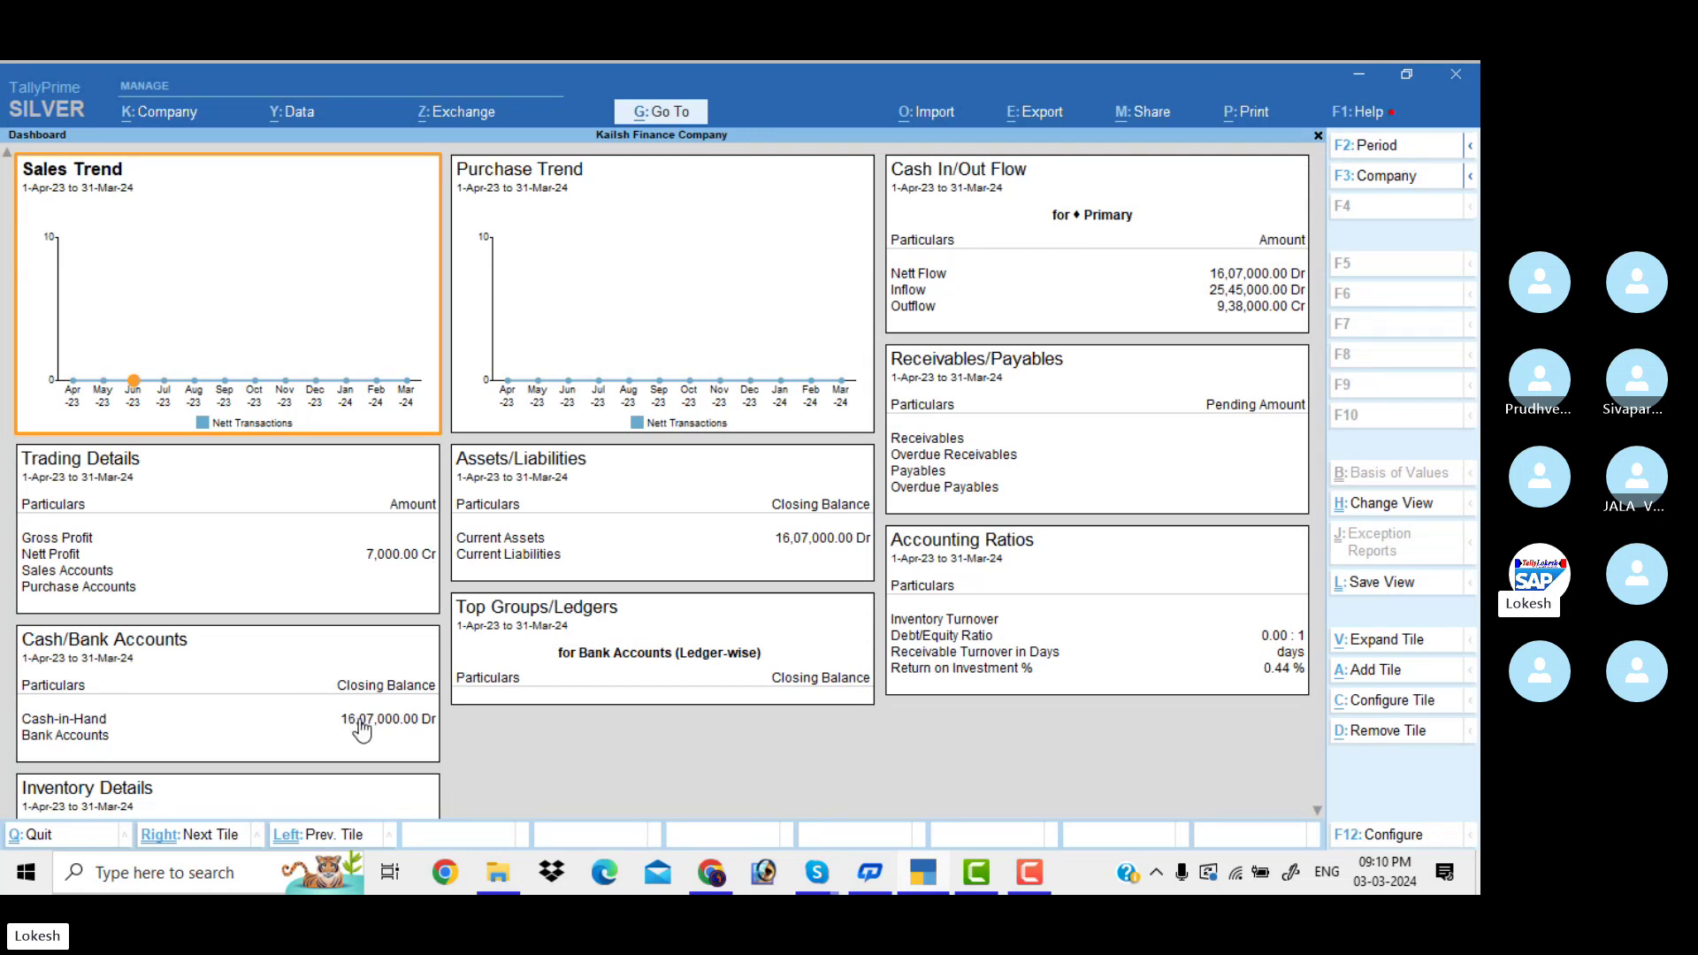
left_click(1315, 818)
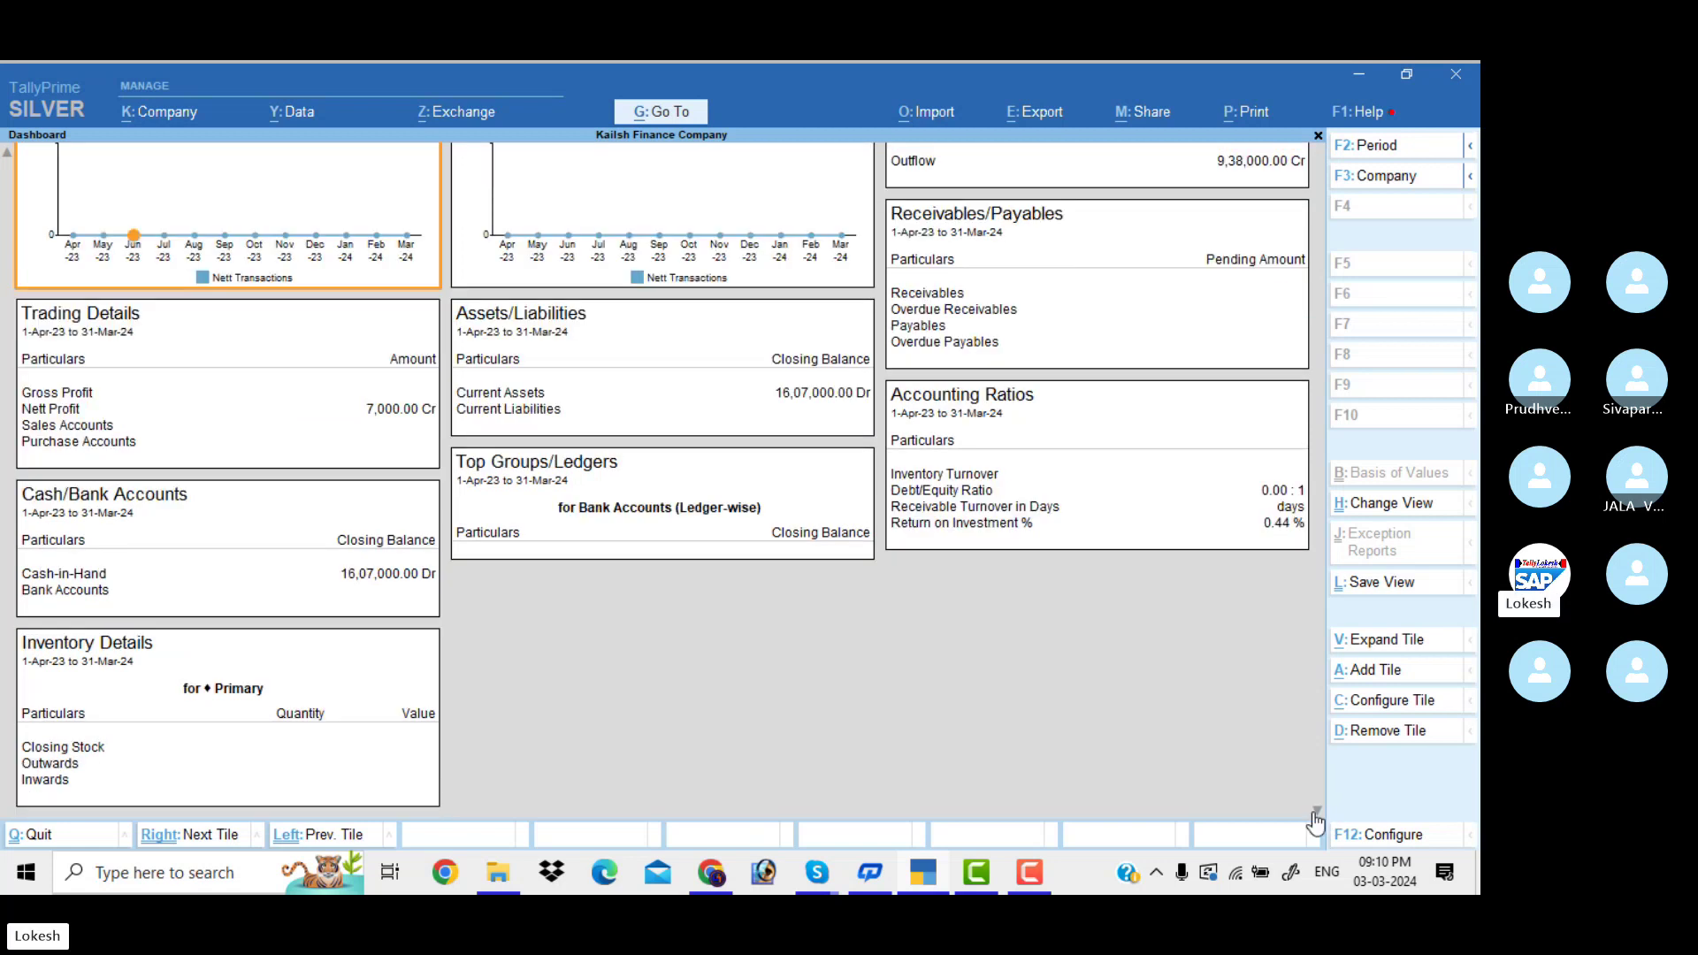
Step: Leave the Dashboard and open the ledger interest calculation for the capital ledger of the partner on 5% interest
key("Escape")
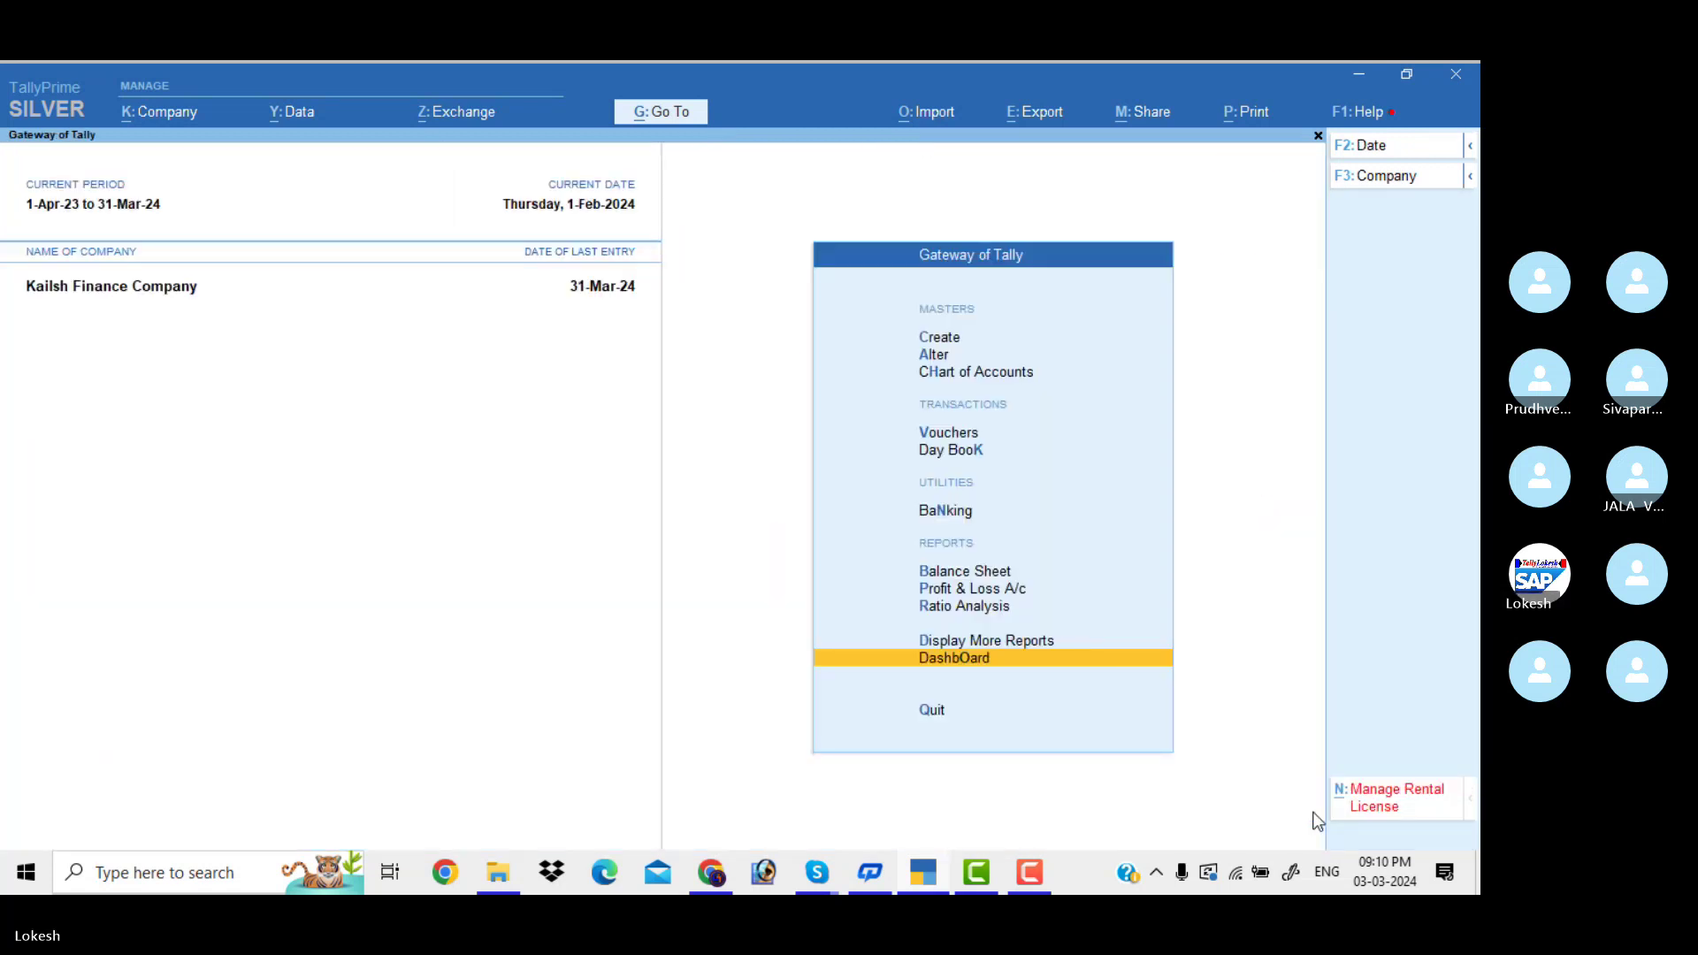
key("Up")
key("Return")
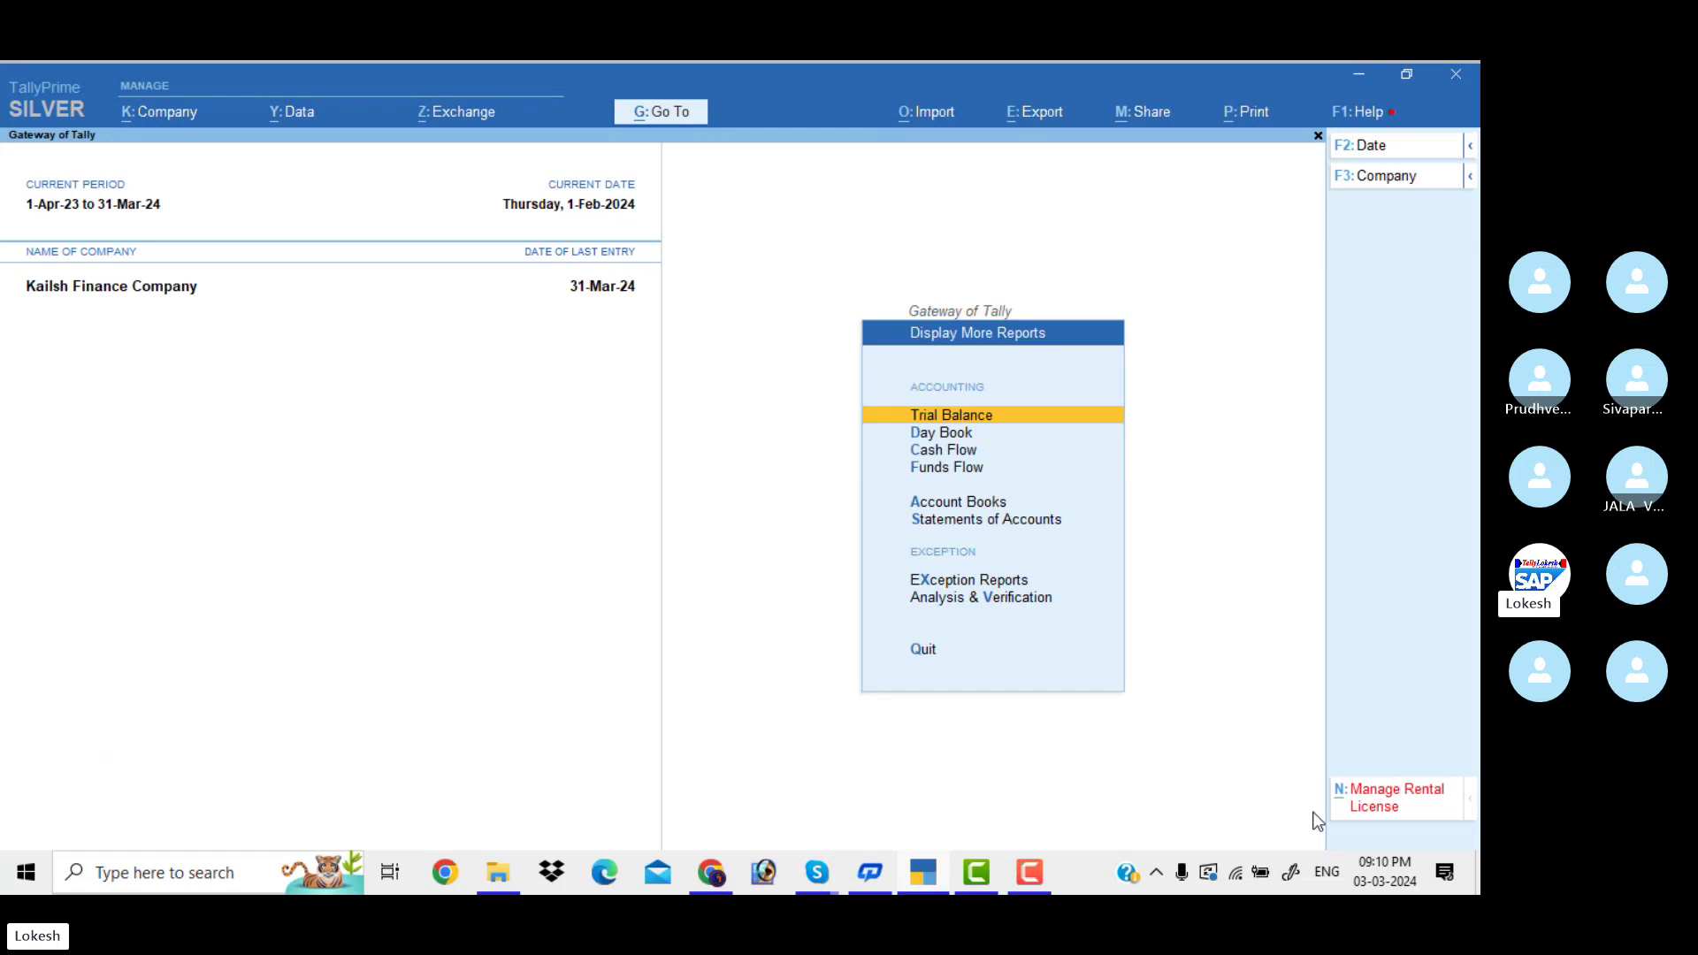
key("Down")
key("Down")
key("Down")
key("Down")
key("Down")
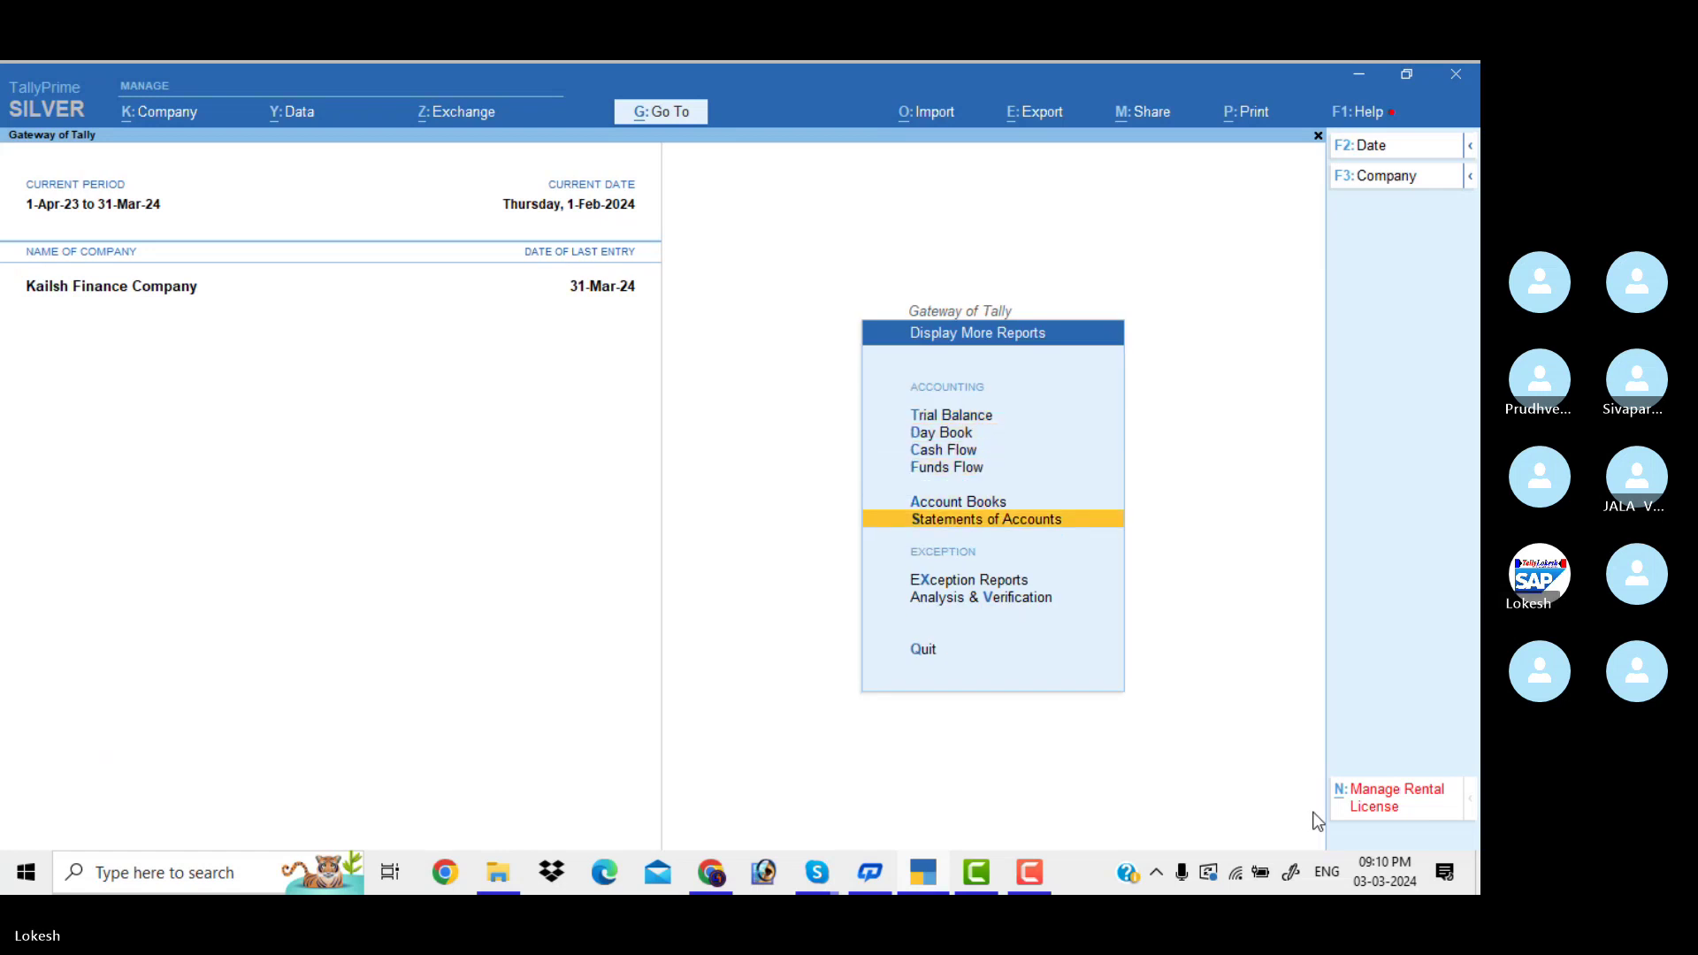
key("Return")
key("Return")
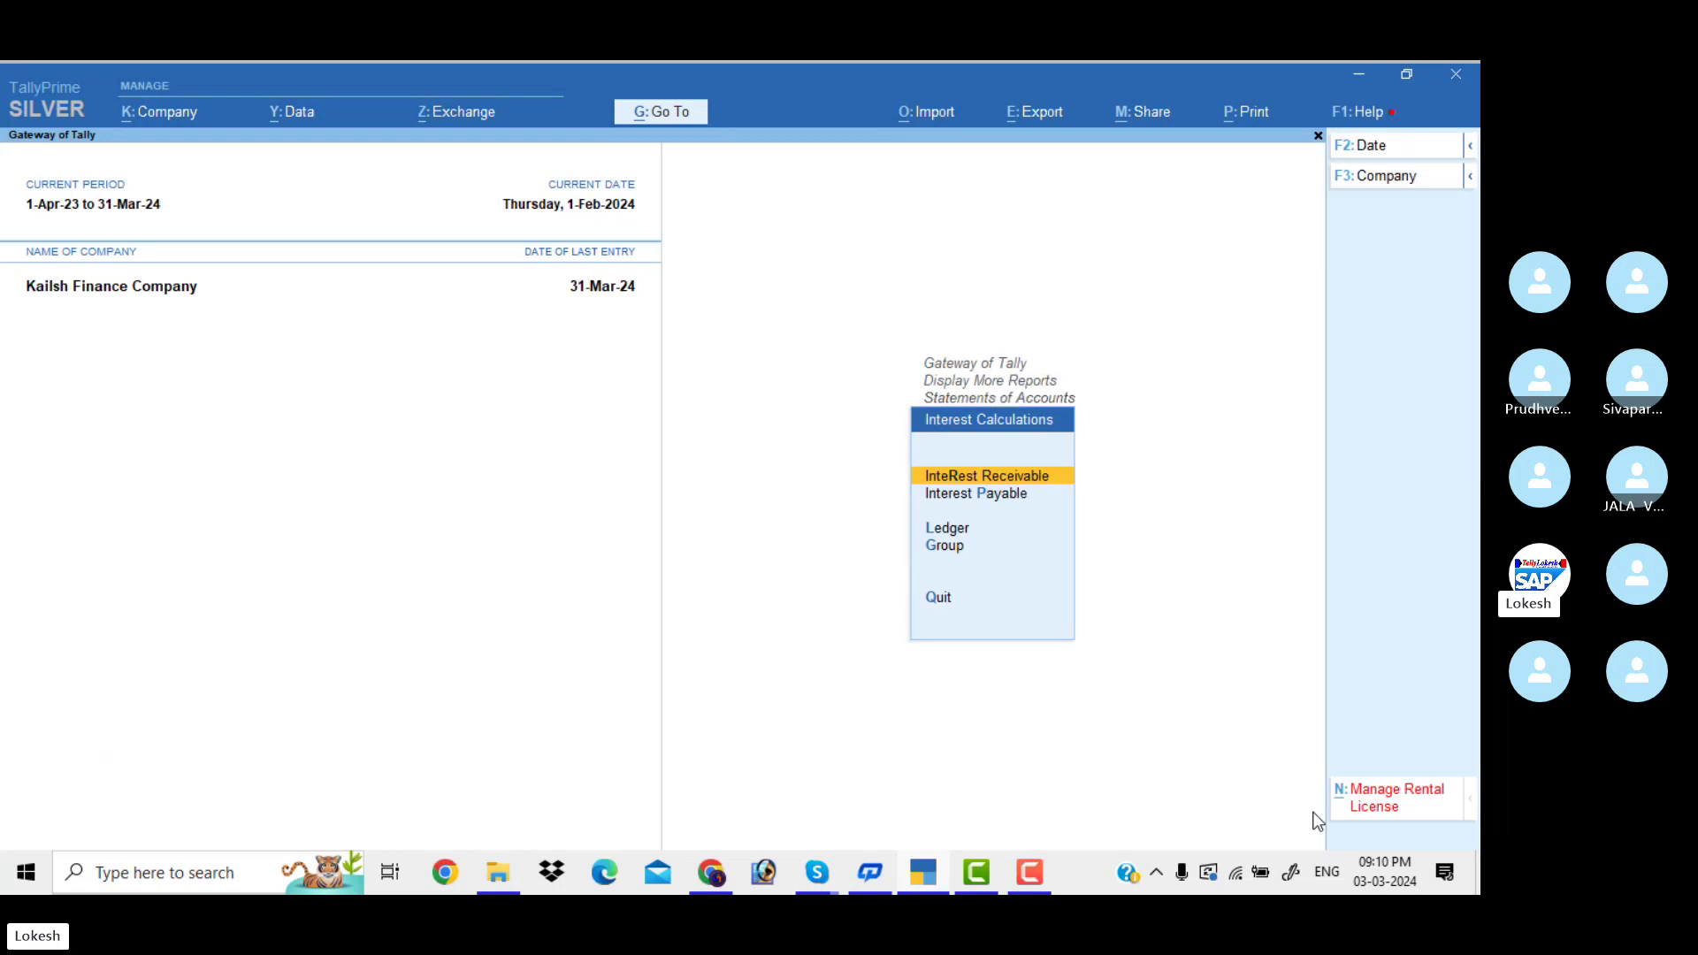
key("Down")
key("Down")
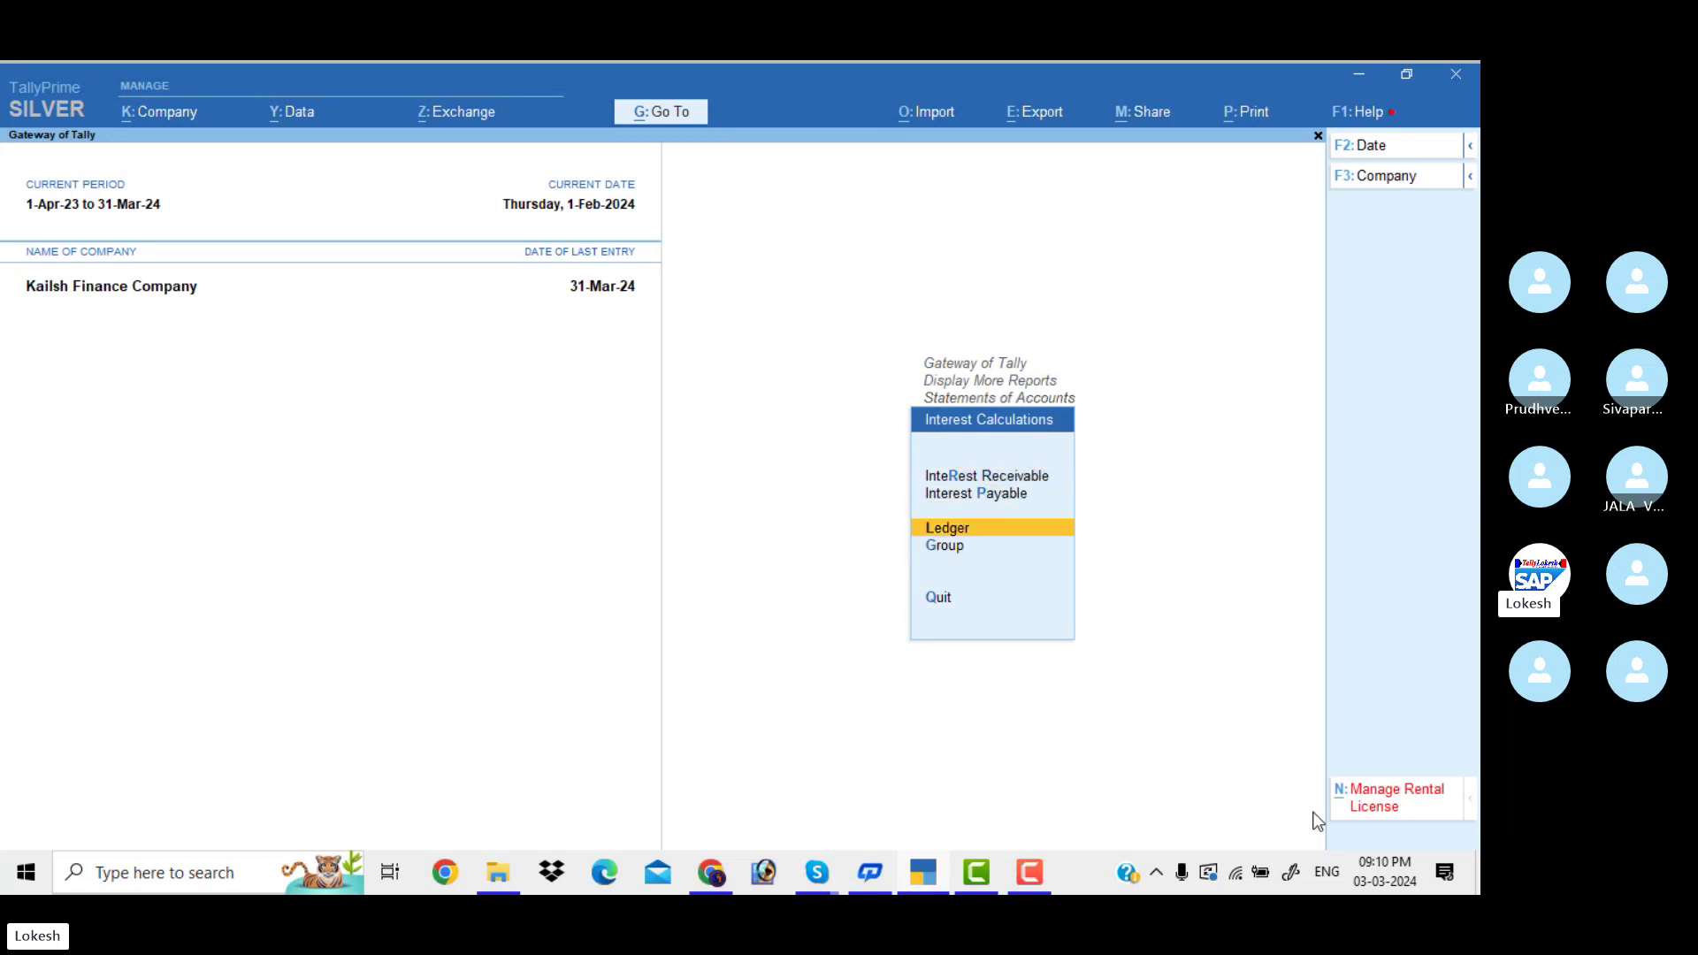
key("Return")
key("Down")
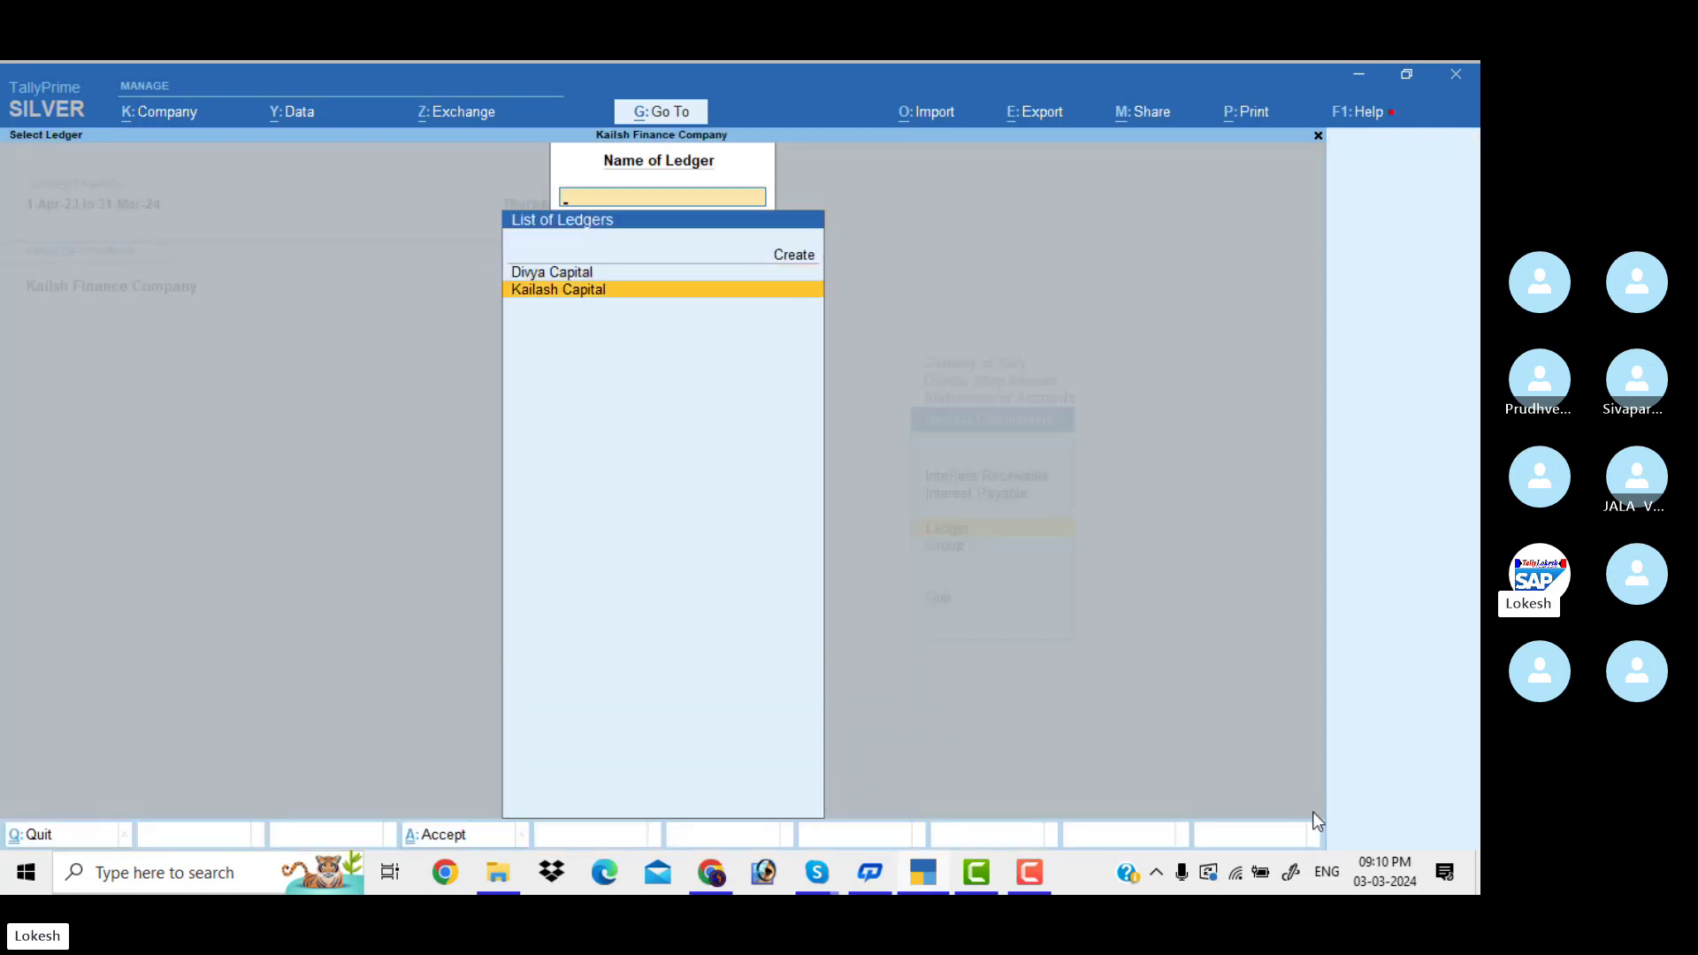
key("Return")
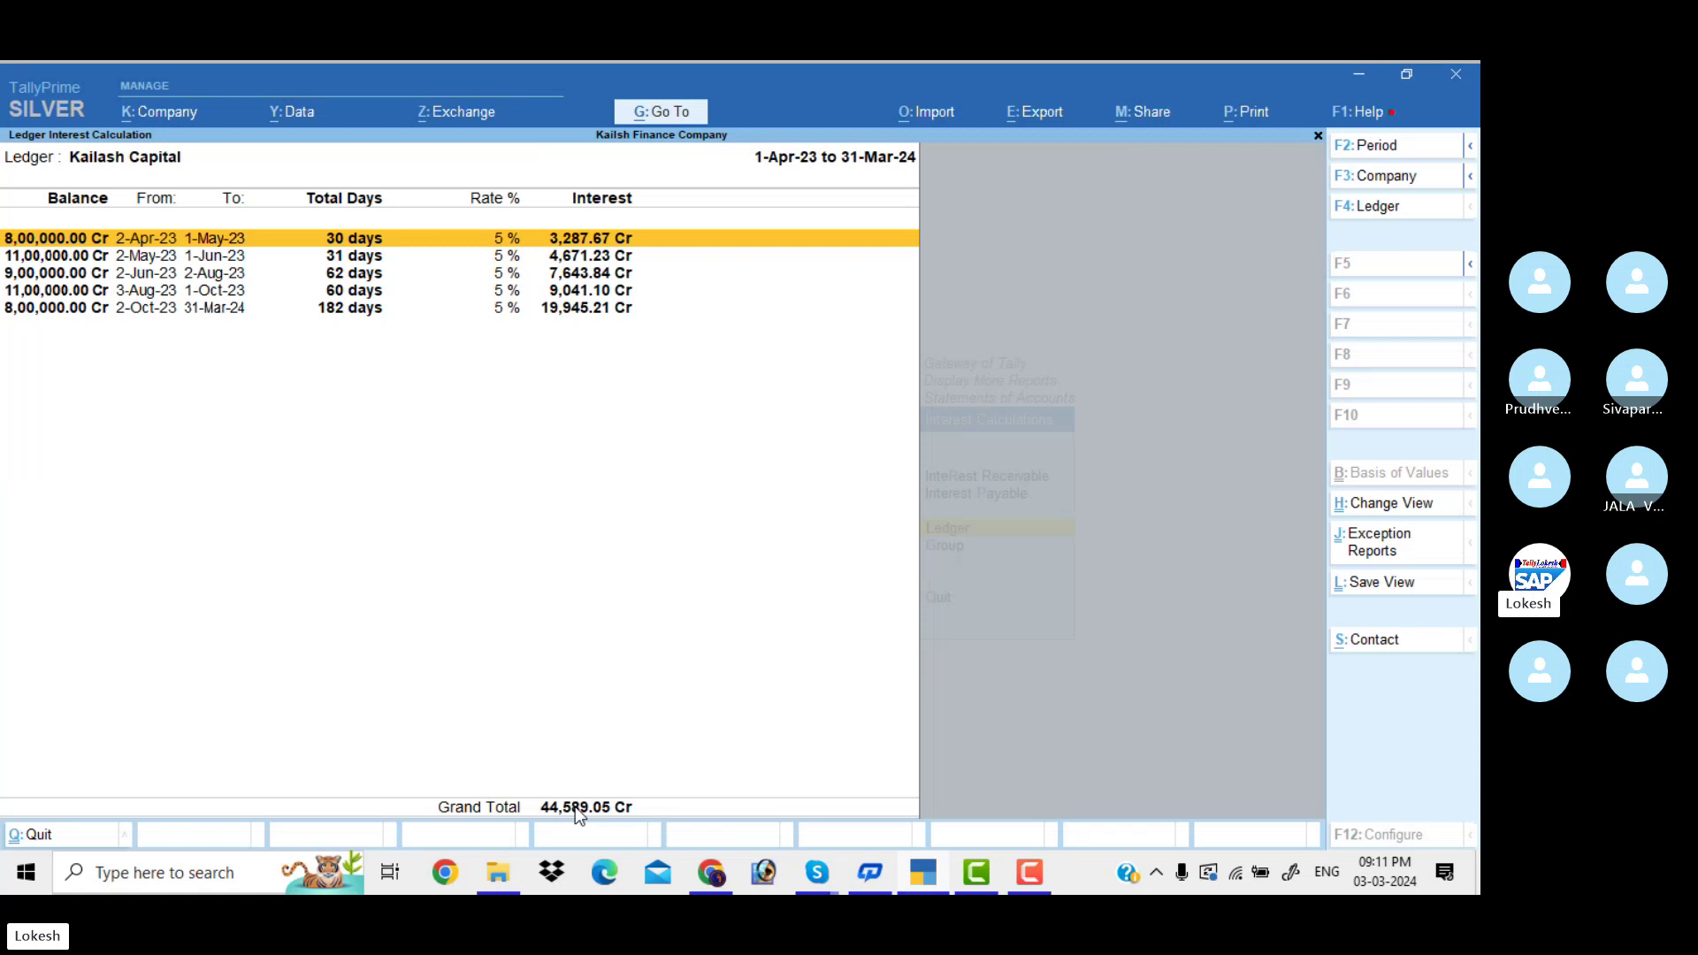
Step: Review the ledger interest calculation for the other partner's capital ledger, on 10% interest, and return to the Gateway of Tally
key("Escape")
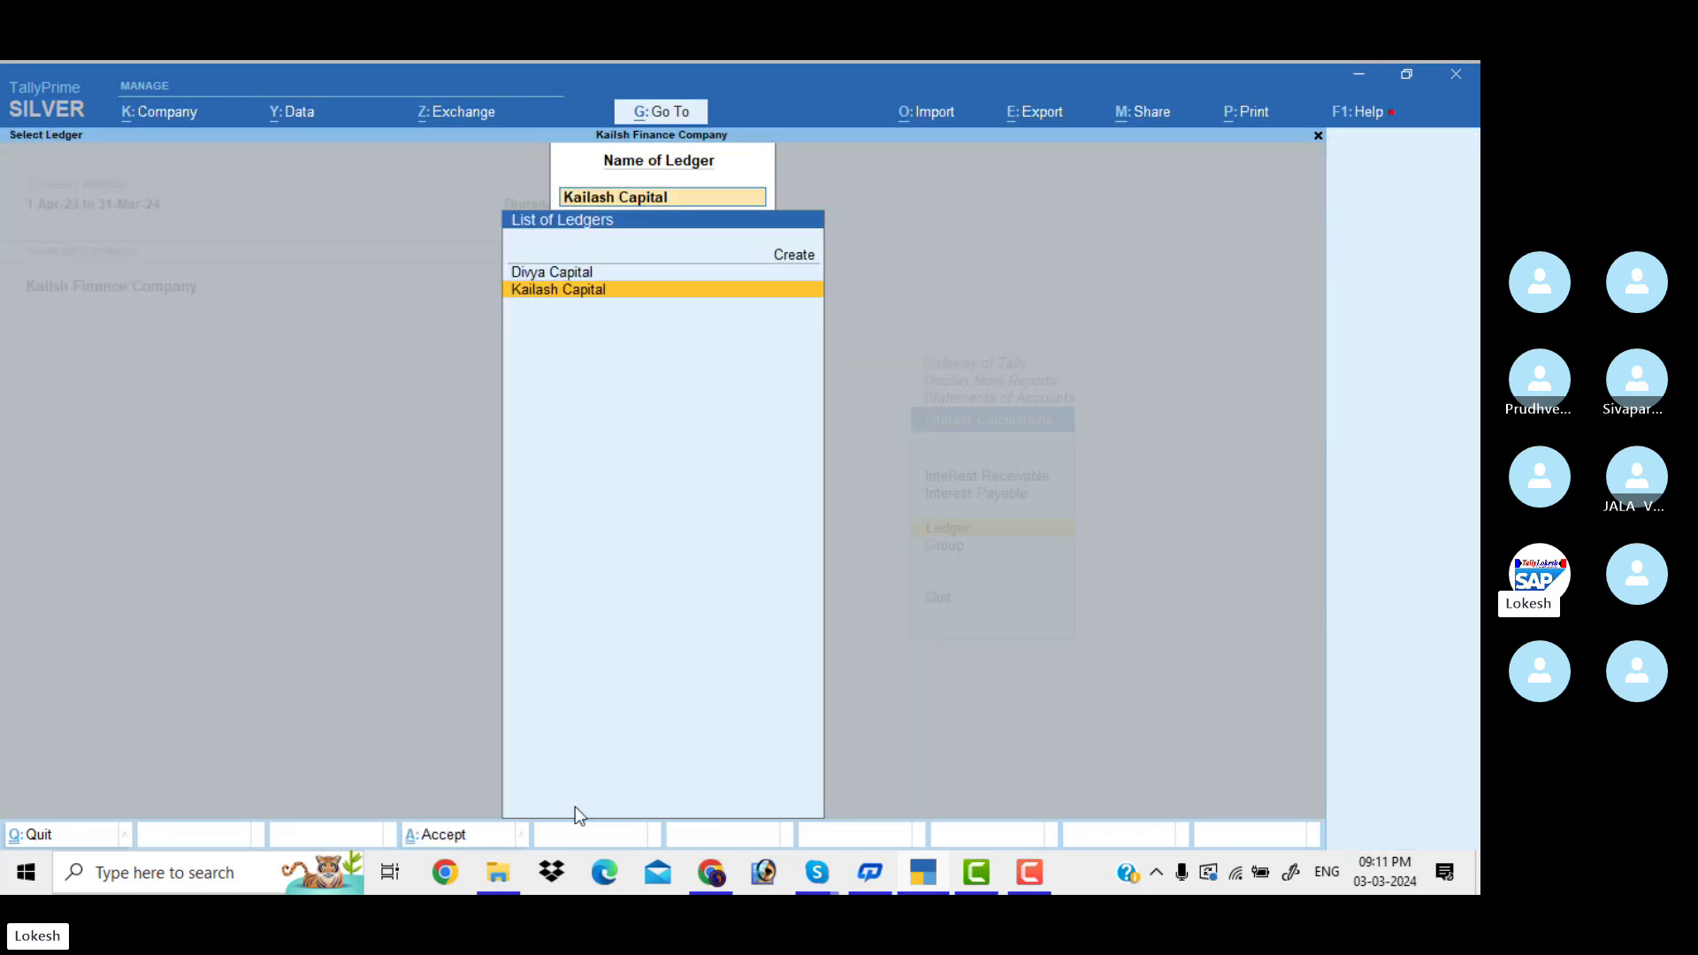
key("Up")
key("Return")
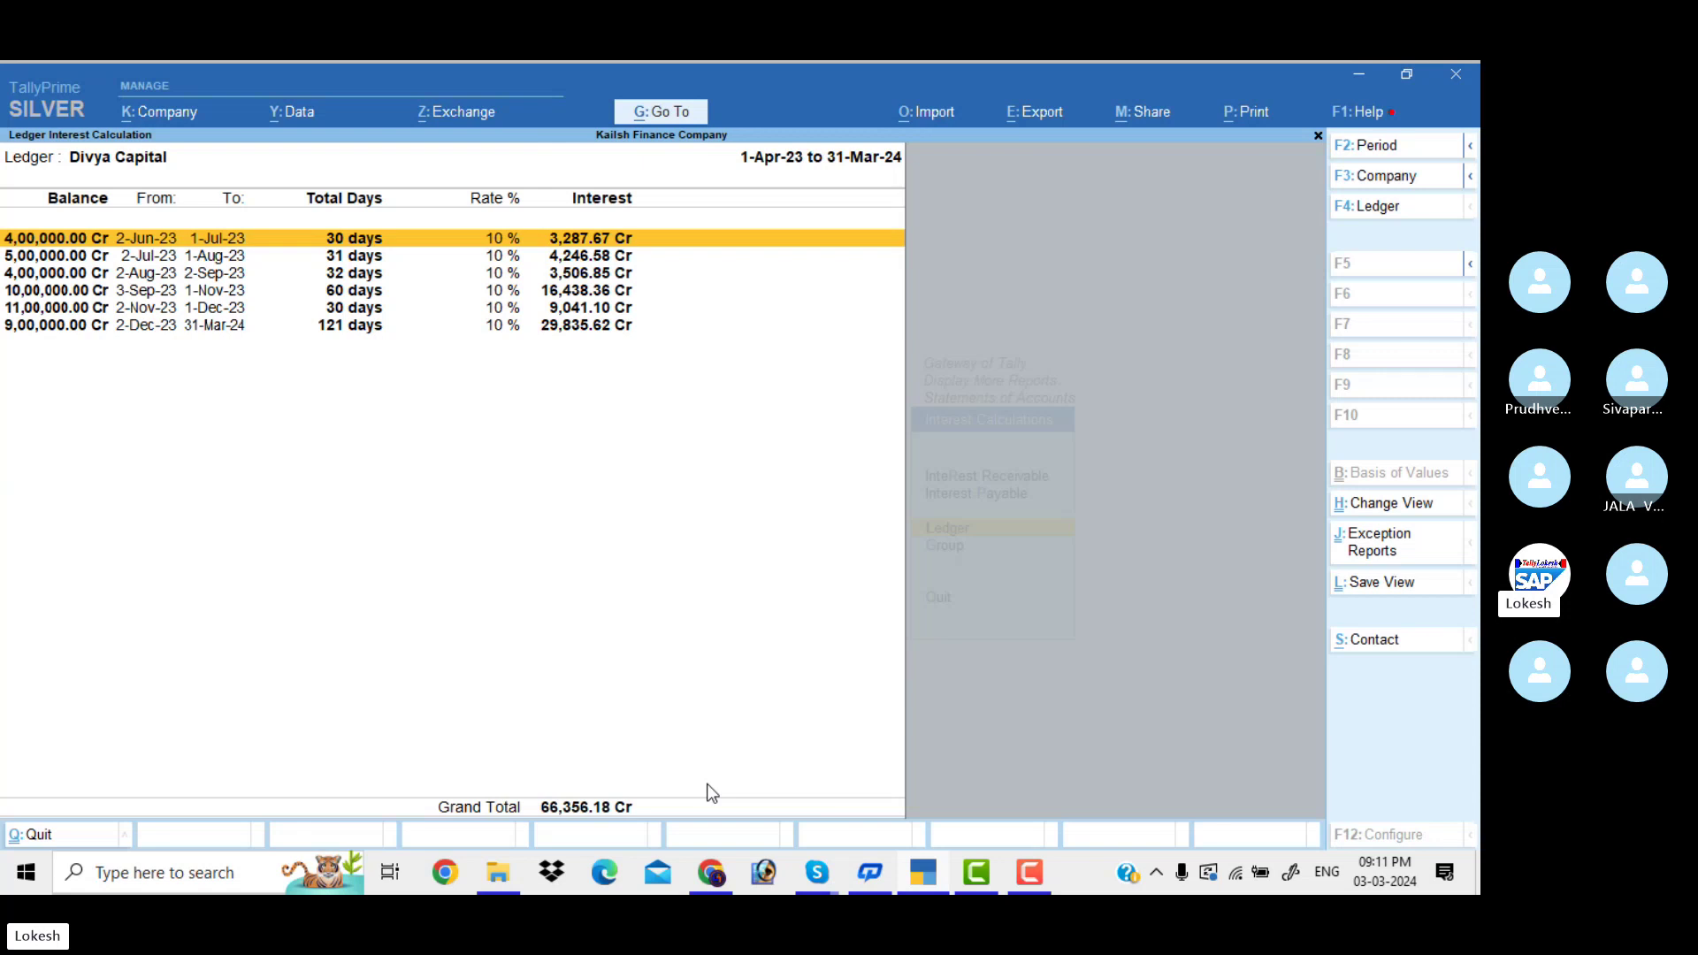
key("Escape")
key("Escape")
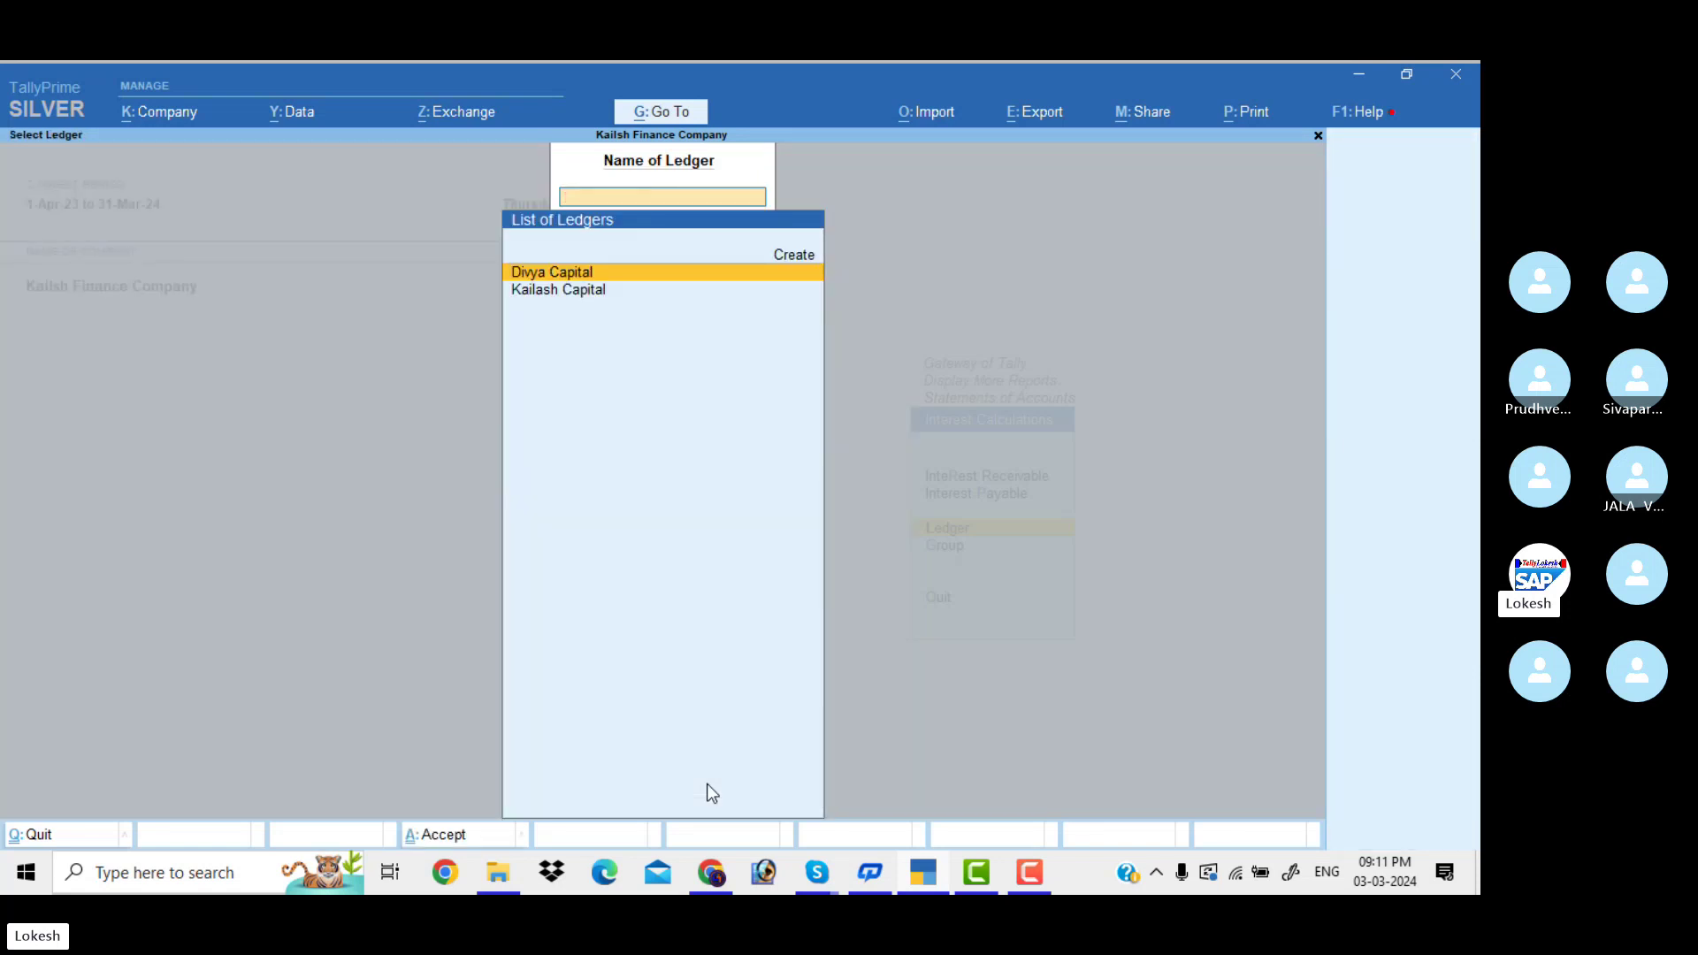
key("Escape")
key("Escape")
key("Escape")
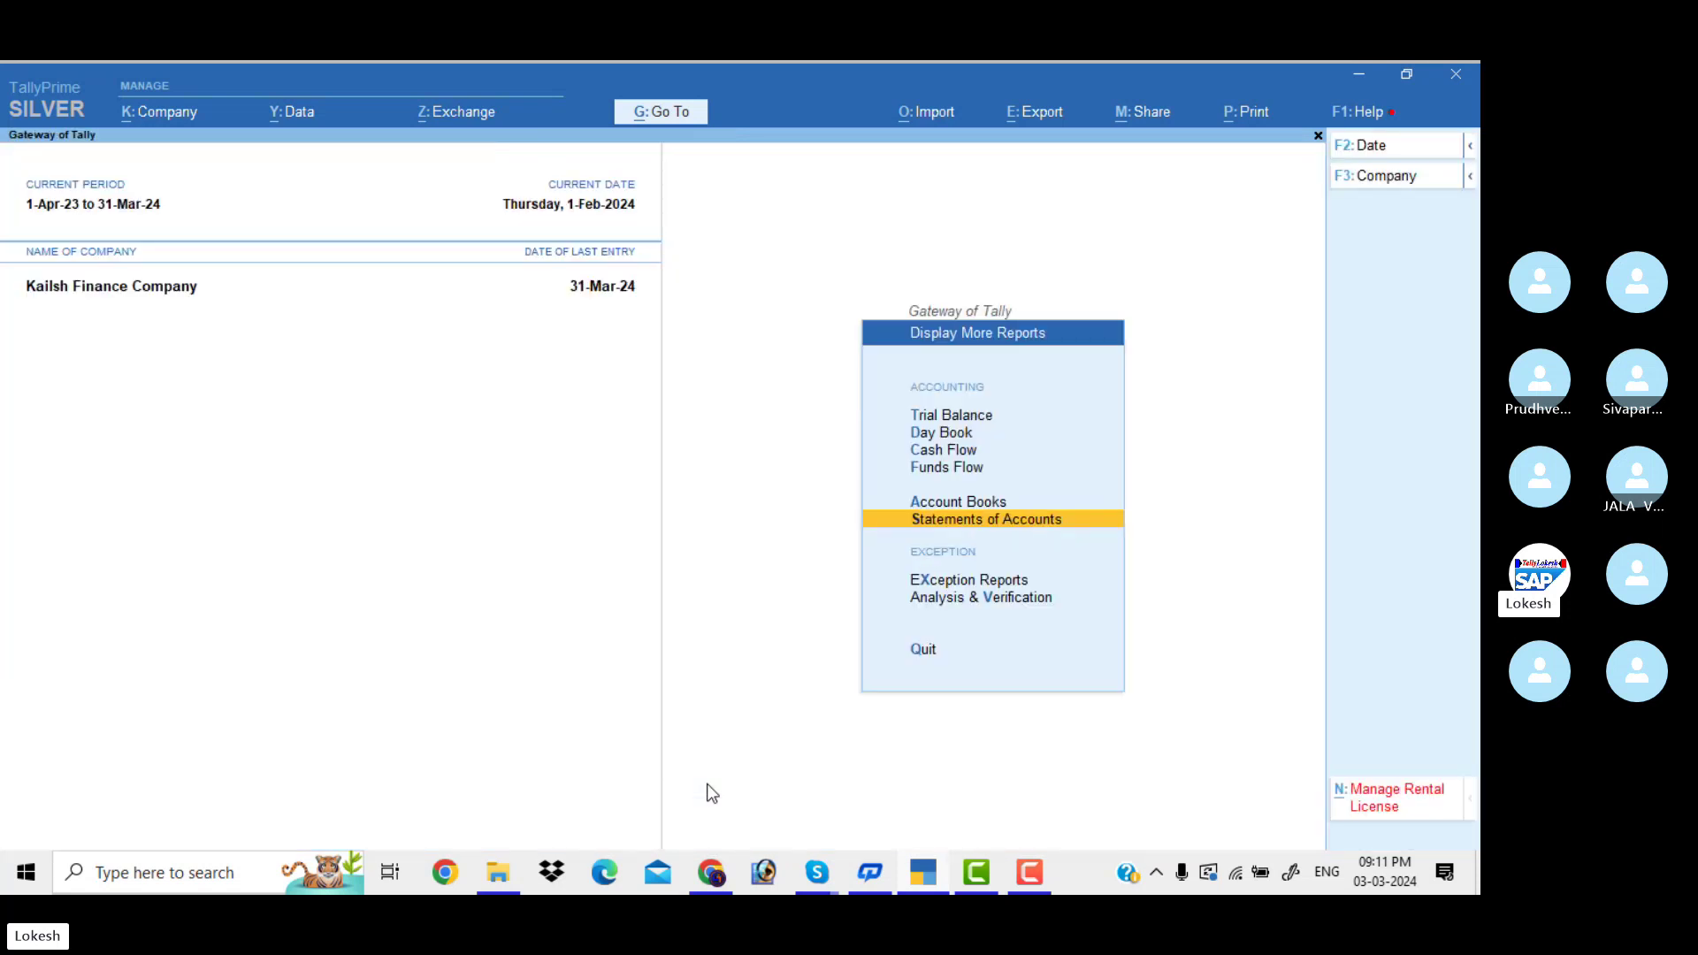
key("Escape")
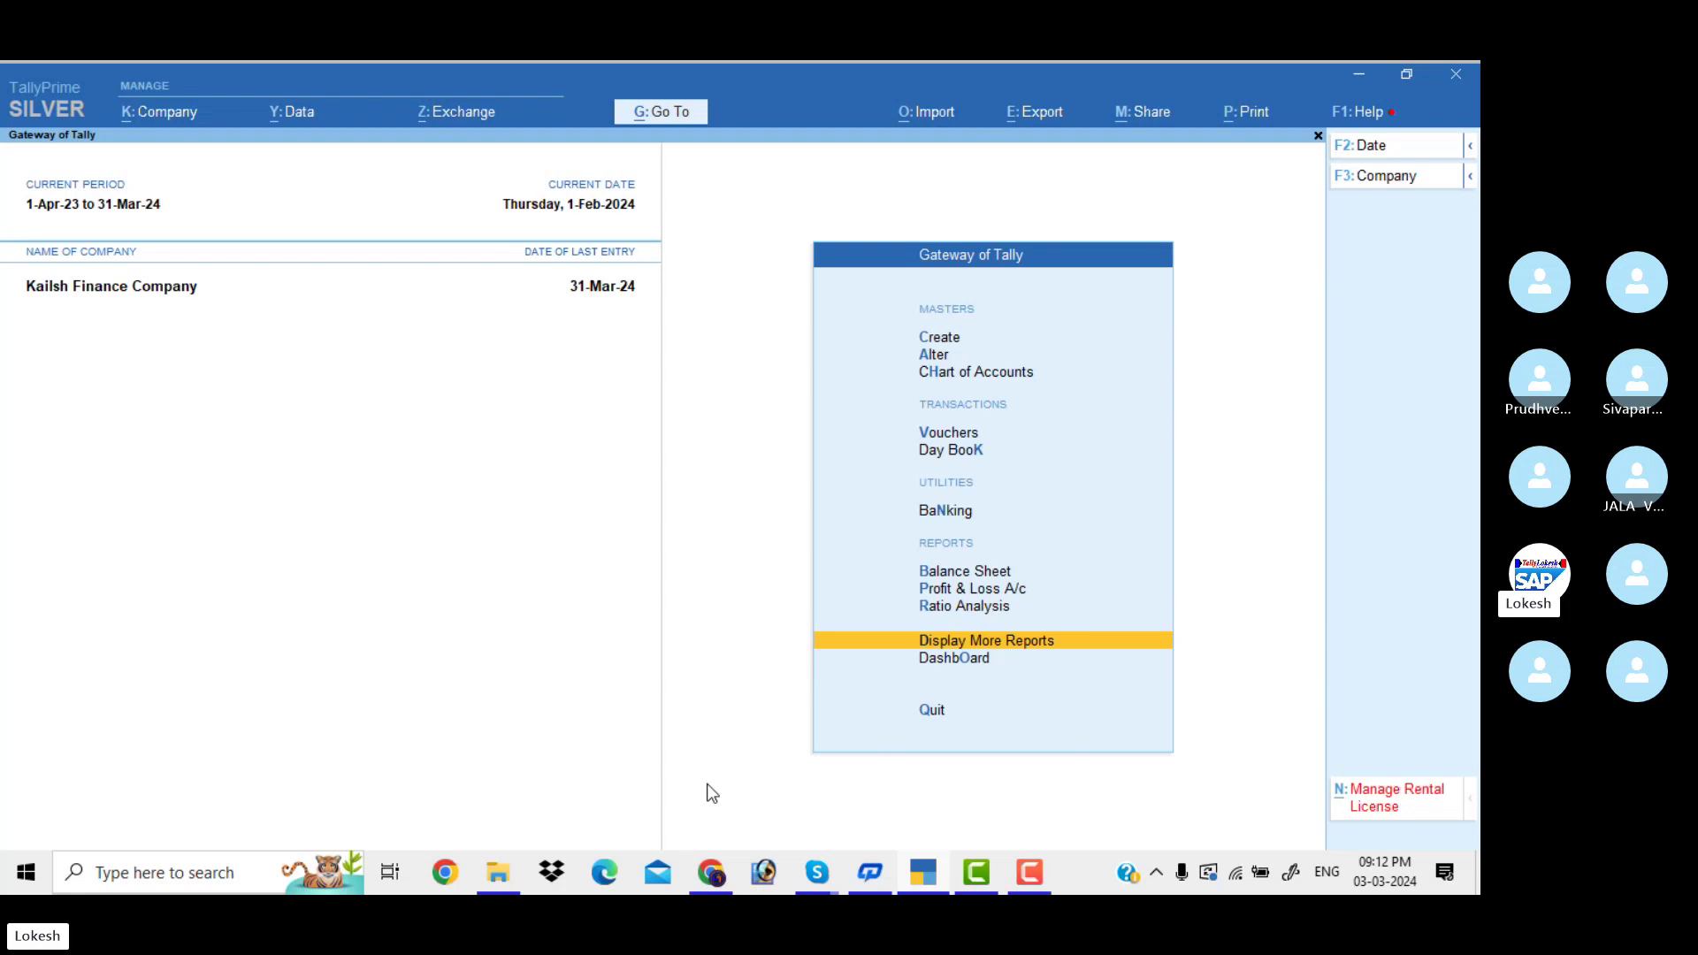
Step: In a new receipt voucher, create the ledger Capital under Capital Account without interest calculation and select it as the credited account
key("Up")
key("Up")
key("Up")
key("Up")
key("Up")
key("Up")
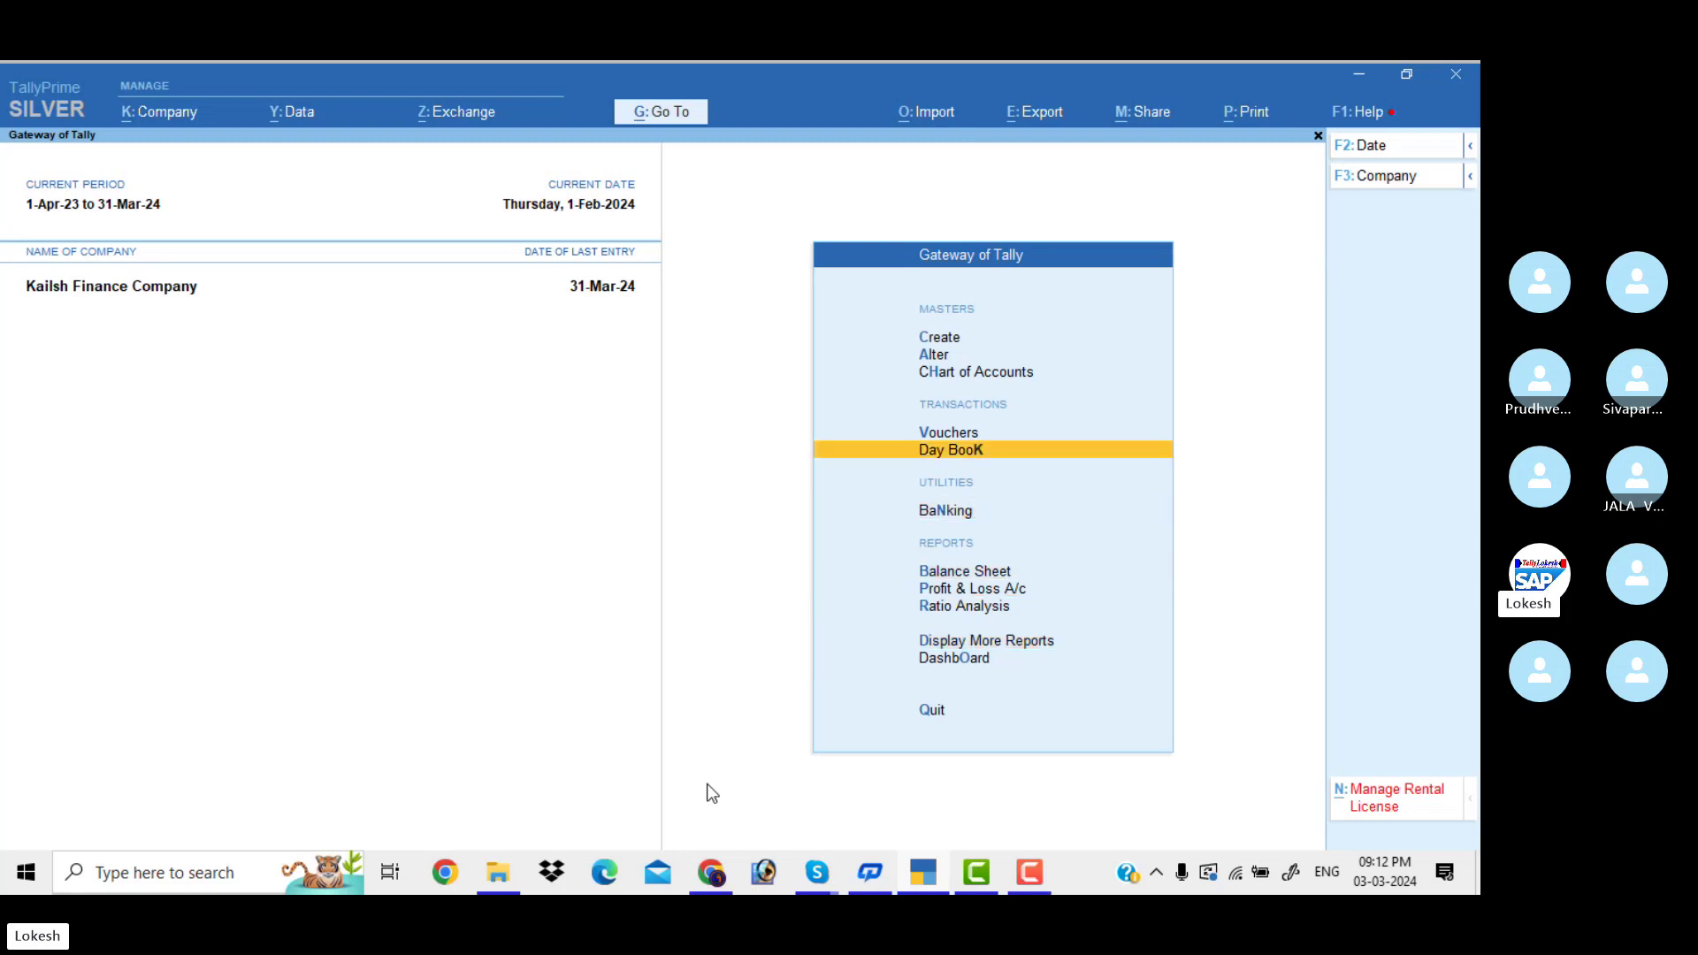
key("Return")
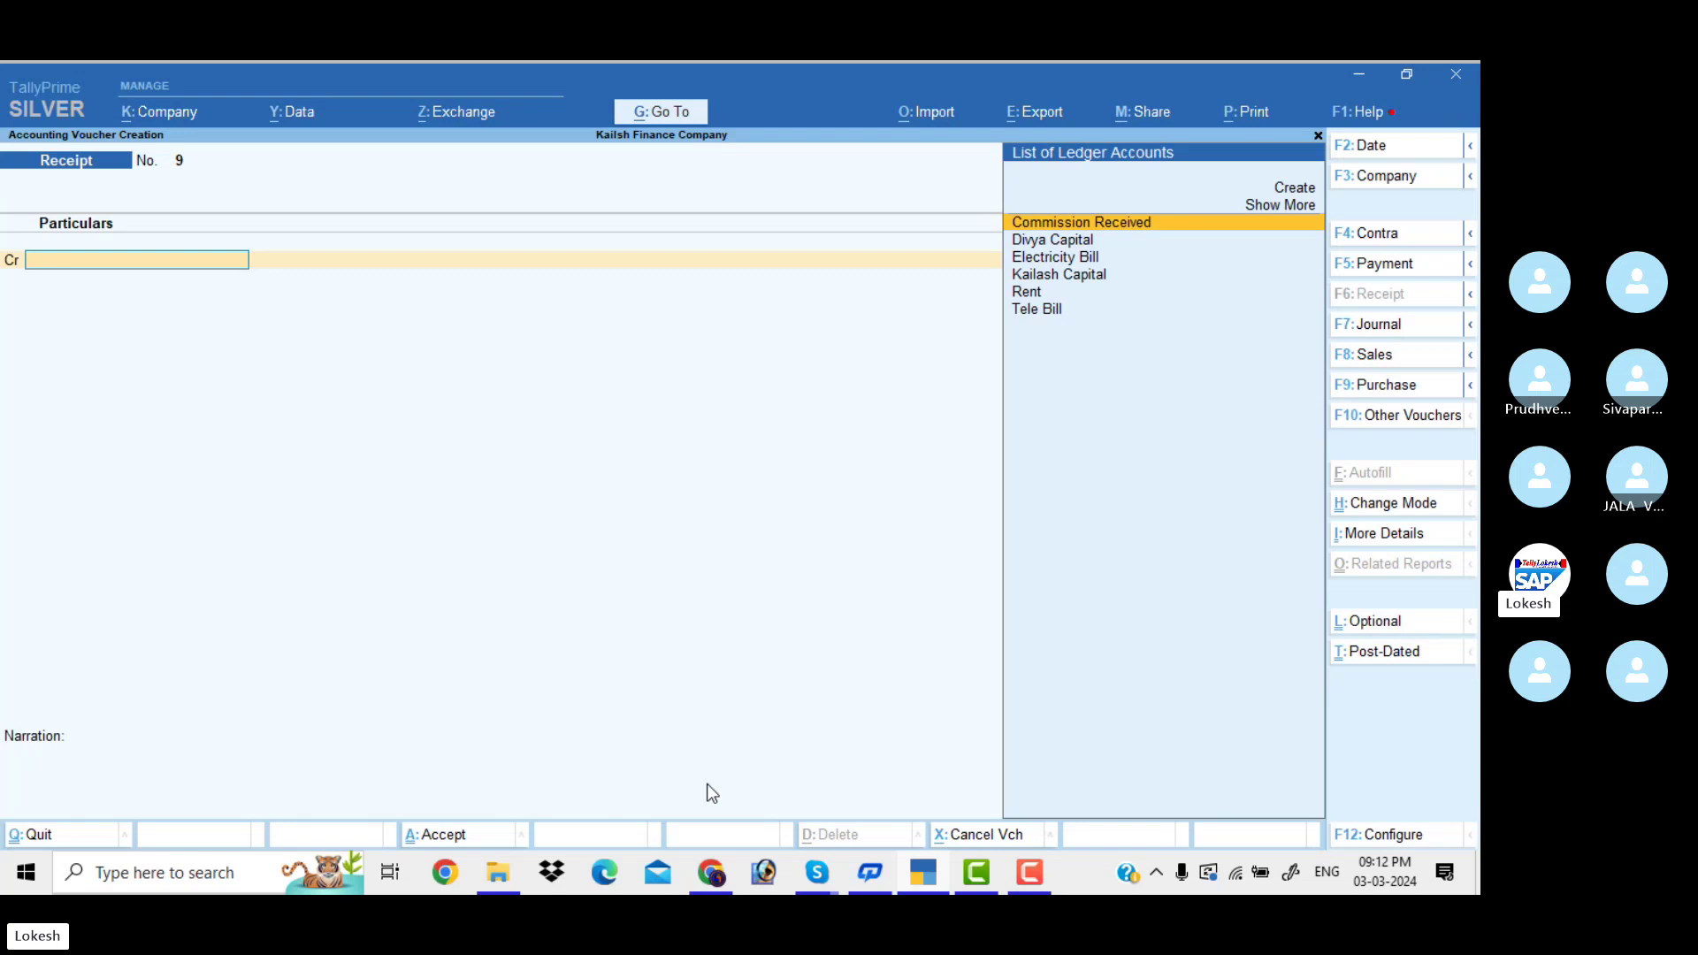
key("alt+c")
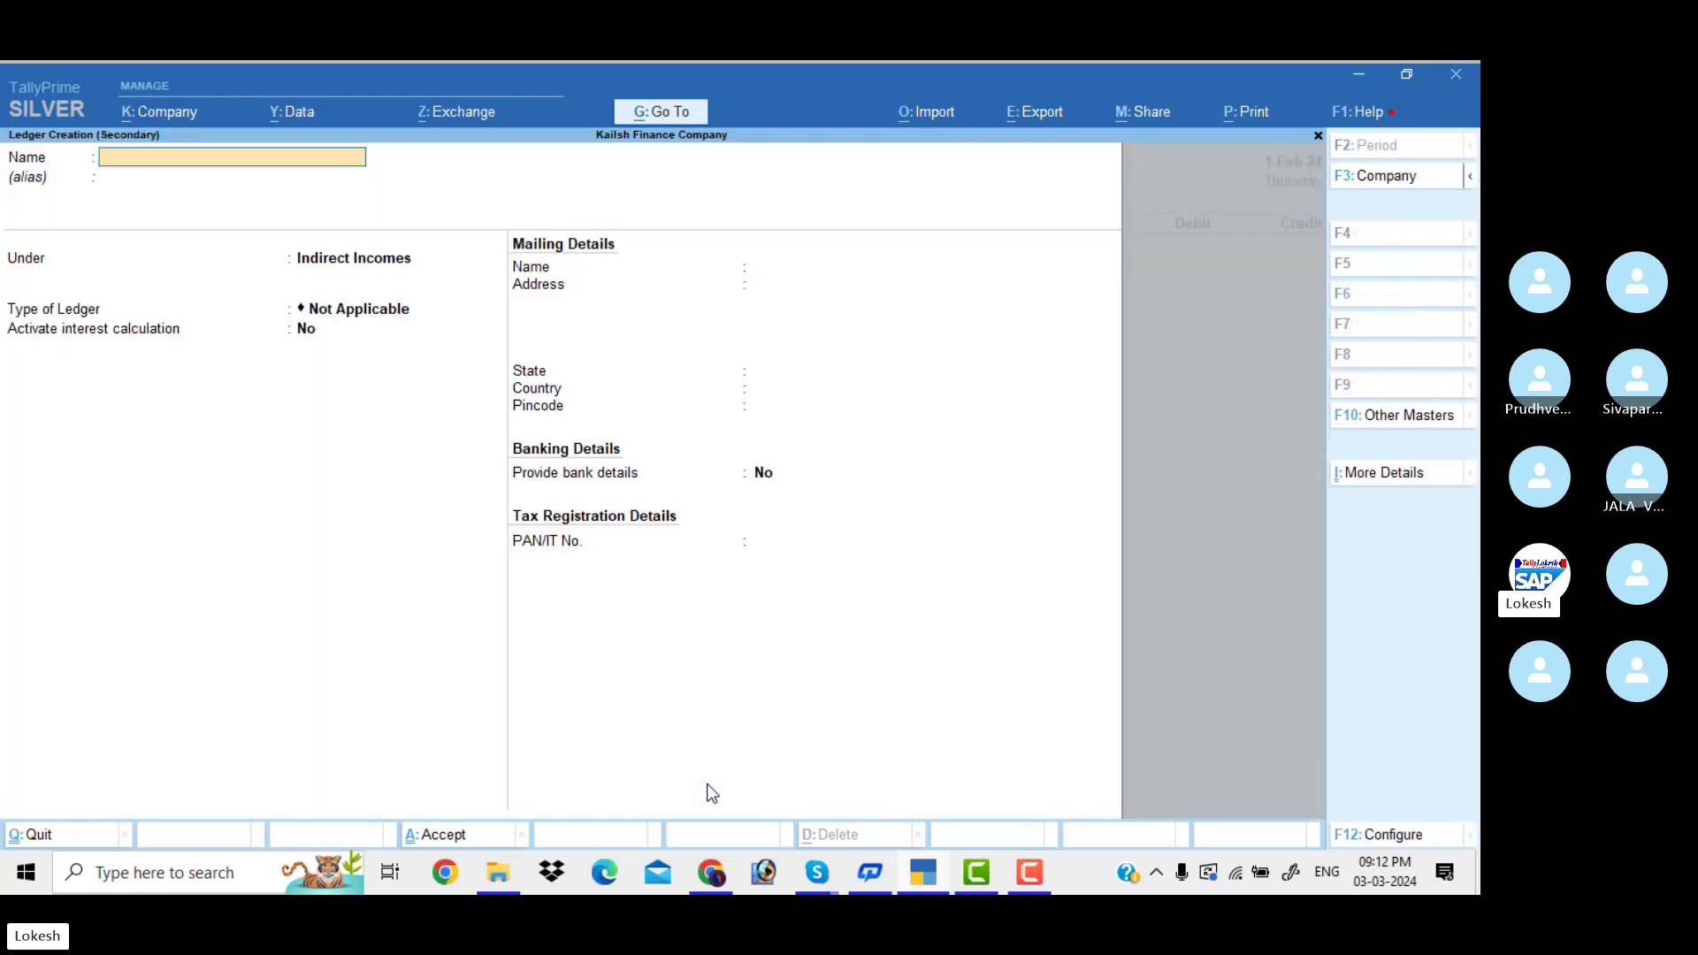
type("Capital")
key("Return")
key("Return")
type("ca")
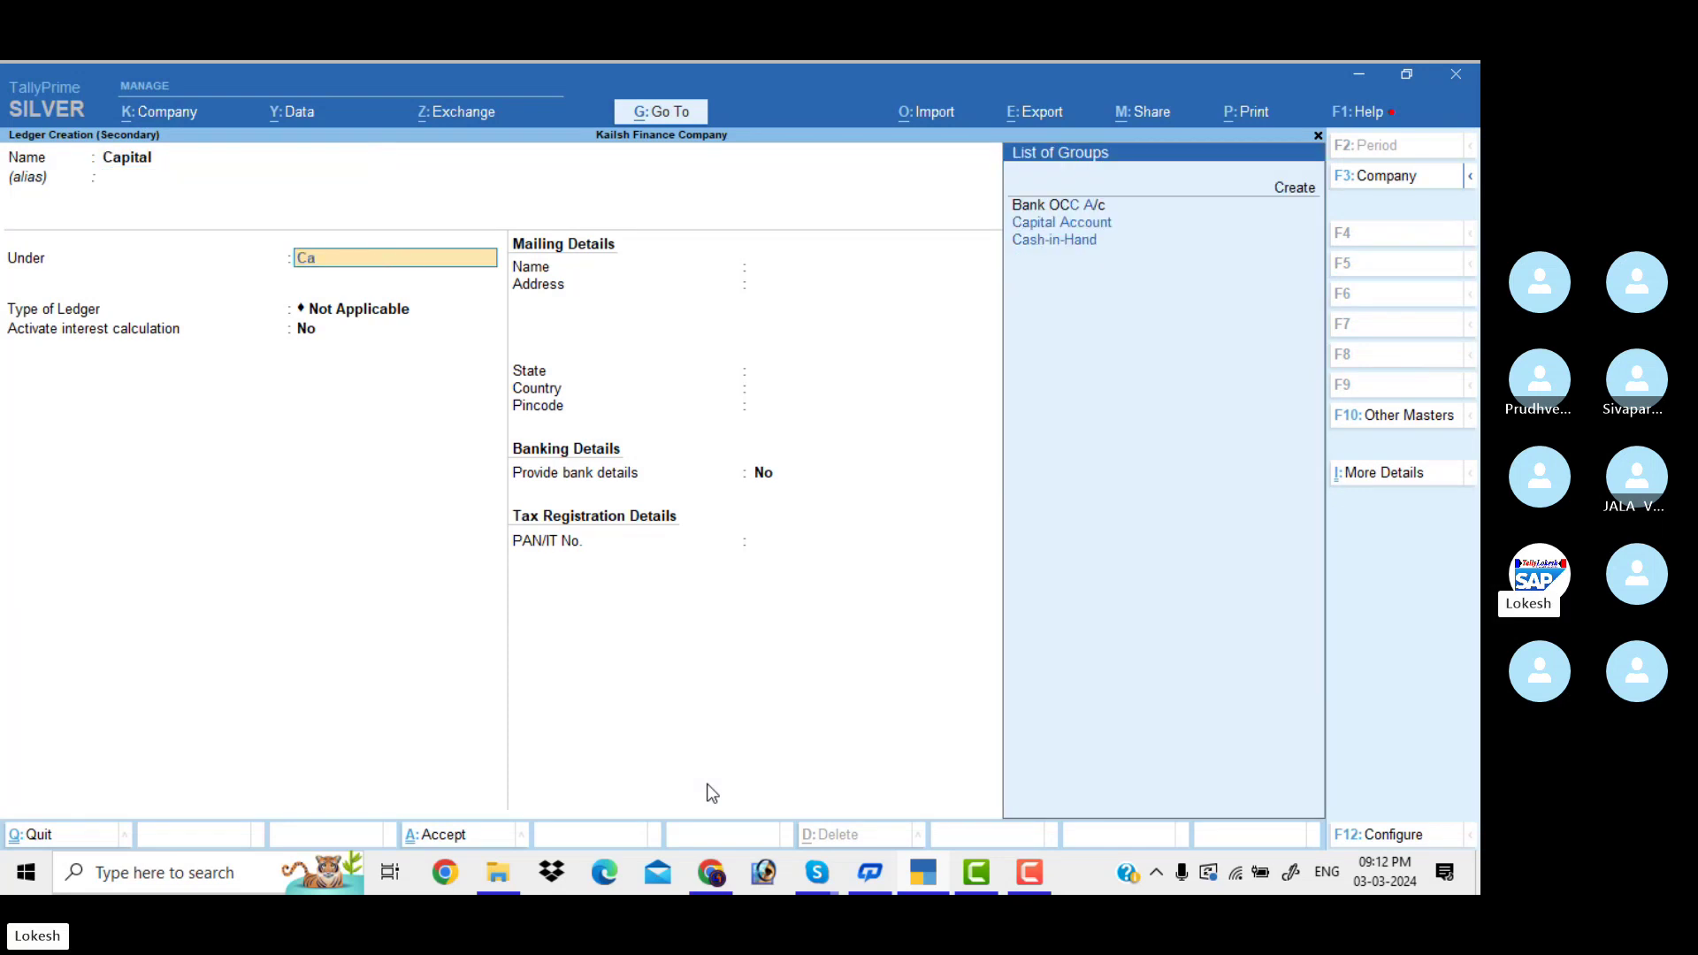
key("Return")
key("Return")
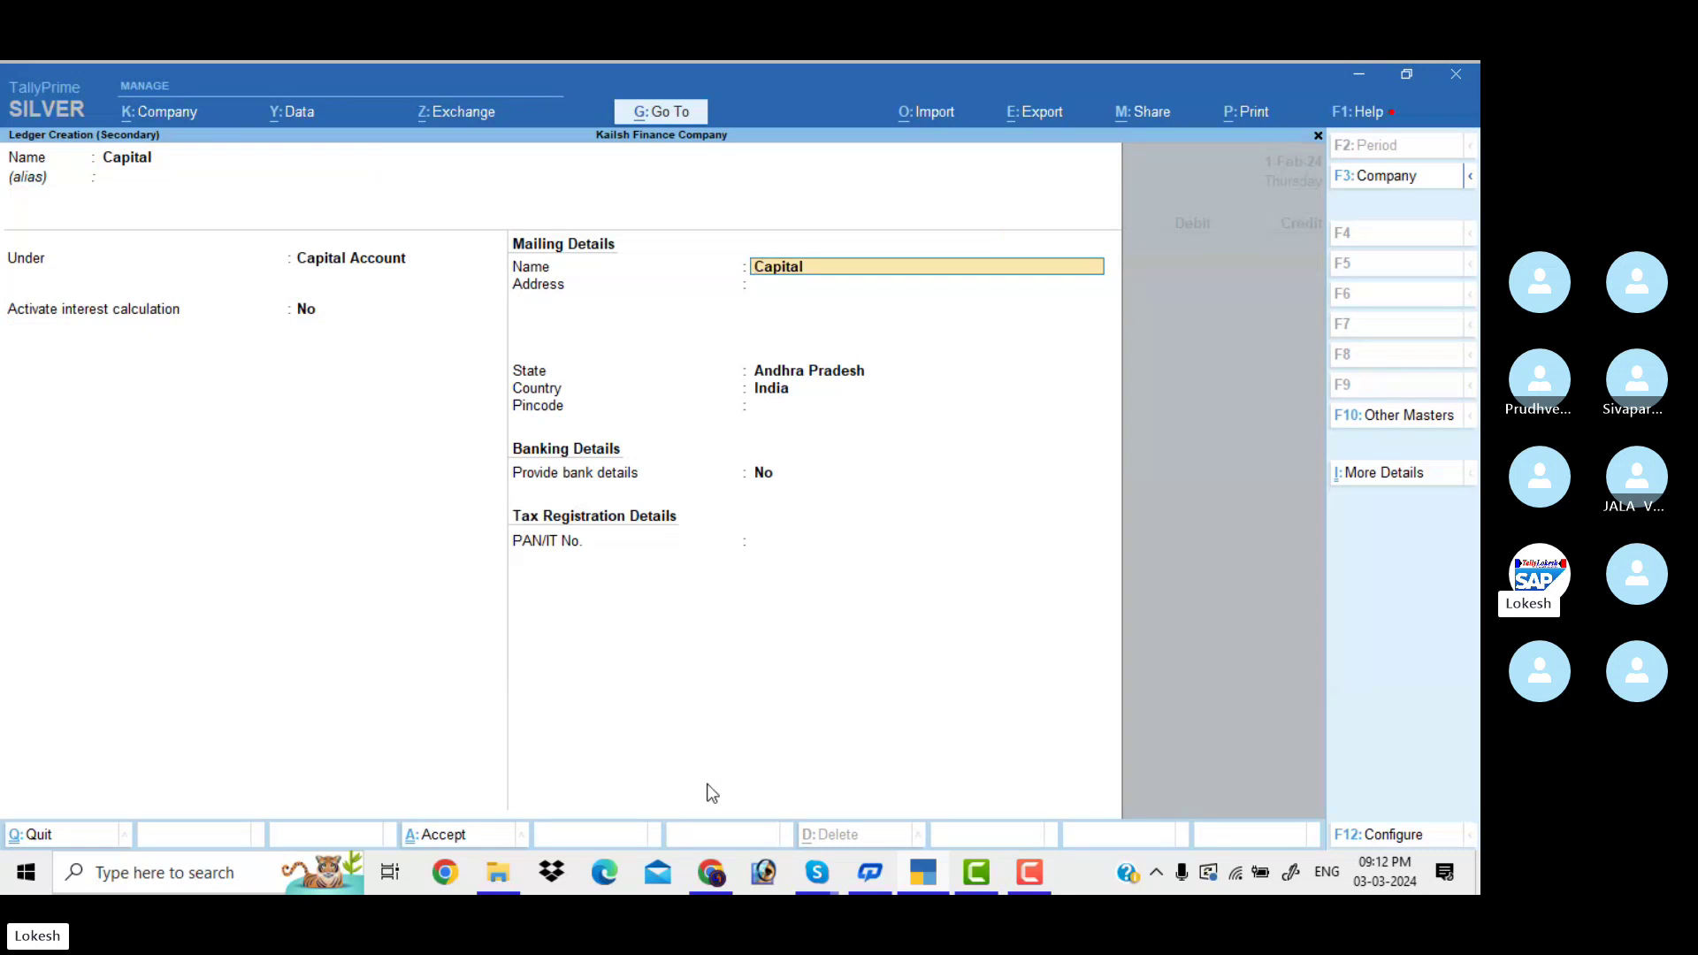
key("Return")
key("Return")
key("Return")
key("Return")
key("Return")
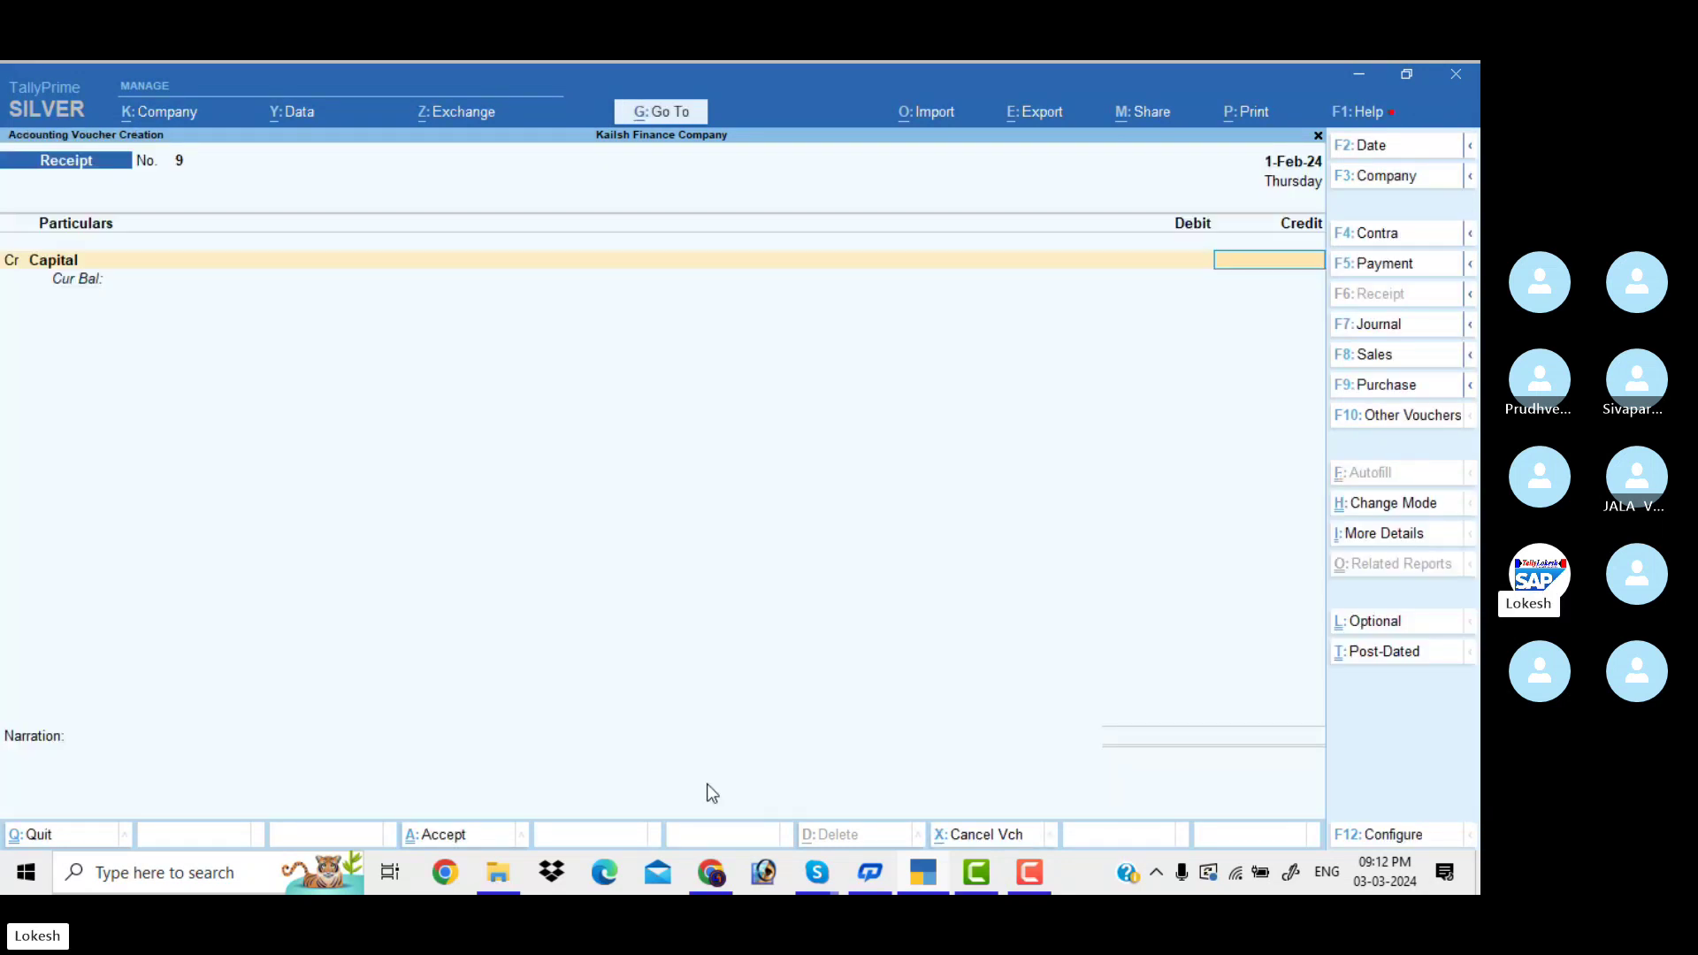
Step: Credit Capital with 40,00,000, debit Cash for the same amount and save the receipt voucher
type("4000000")
key("Return")
key("Down")
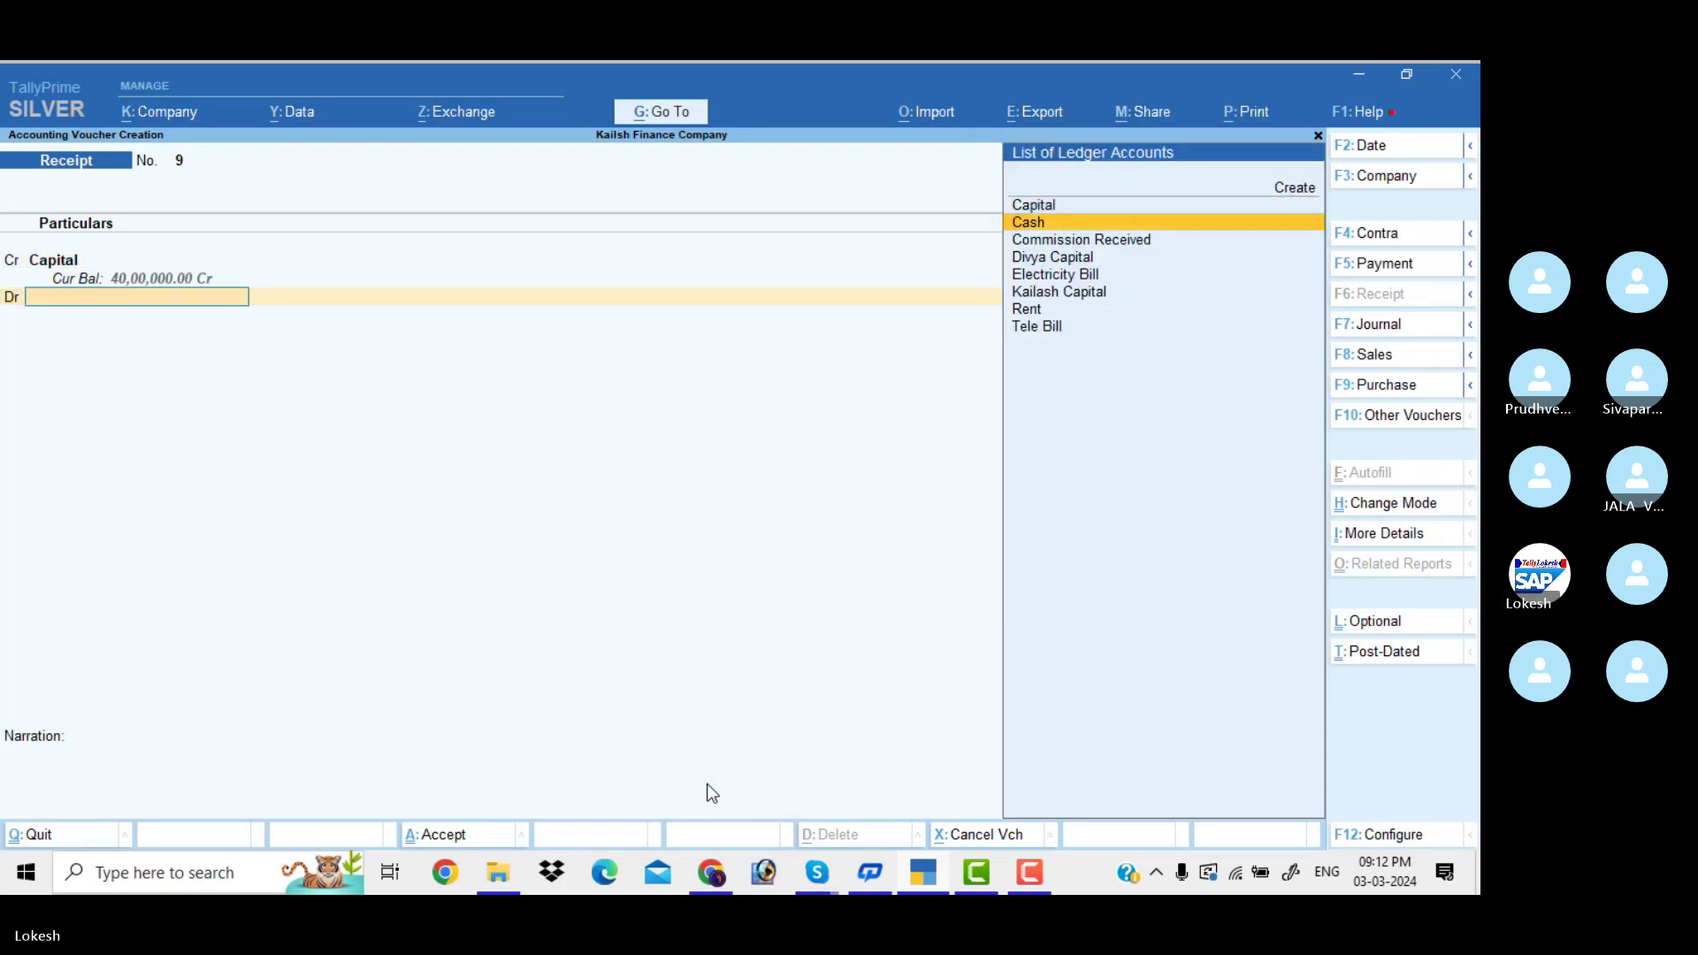
key("Return")
key("Return")
key("Return")
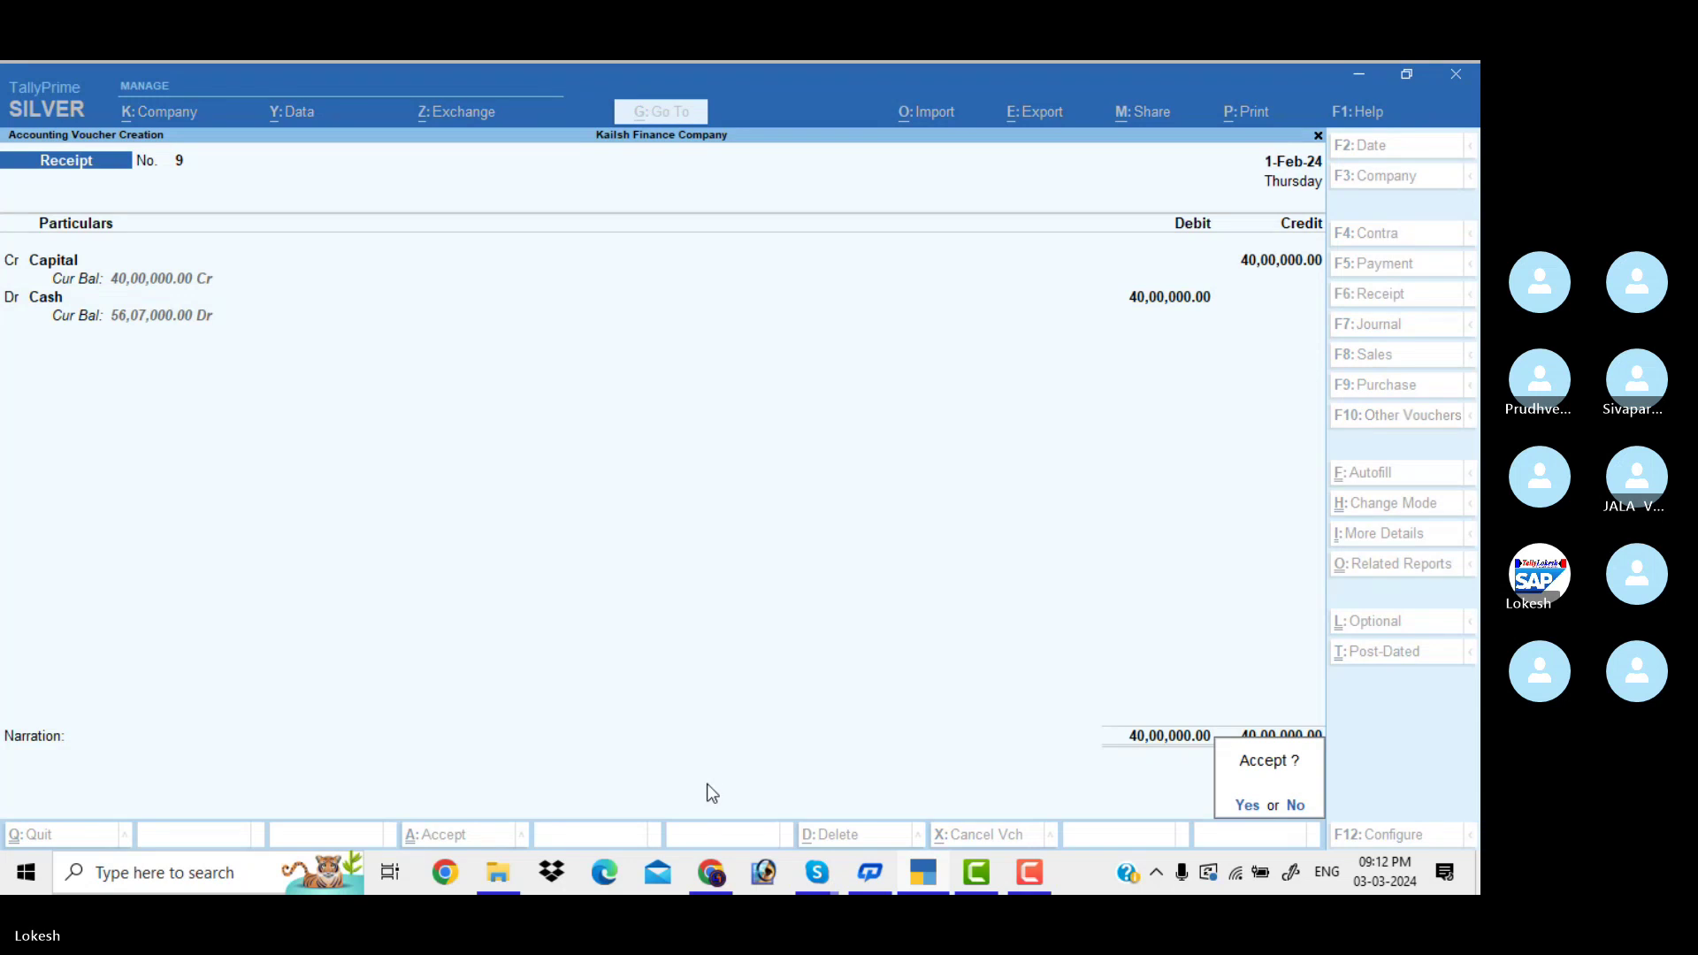
key("Return")
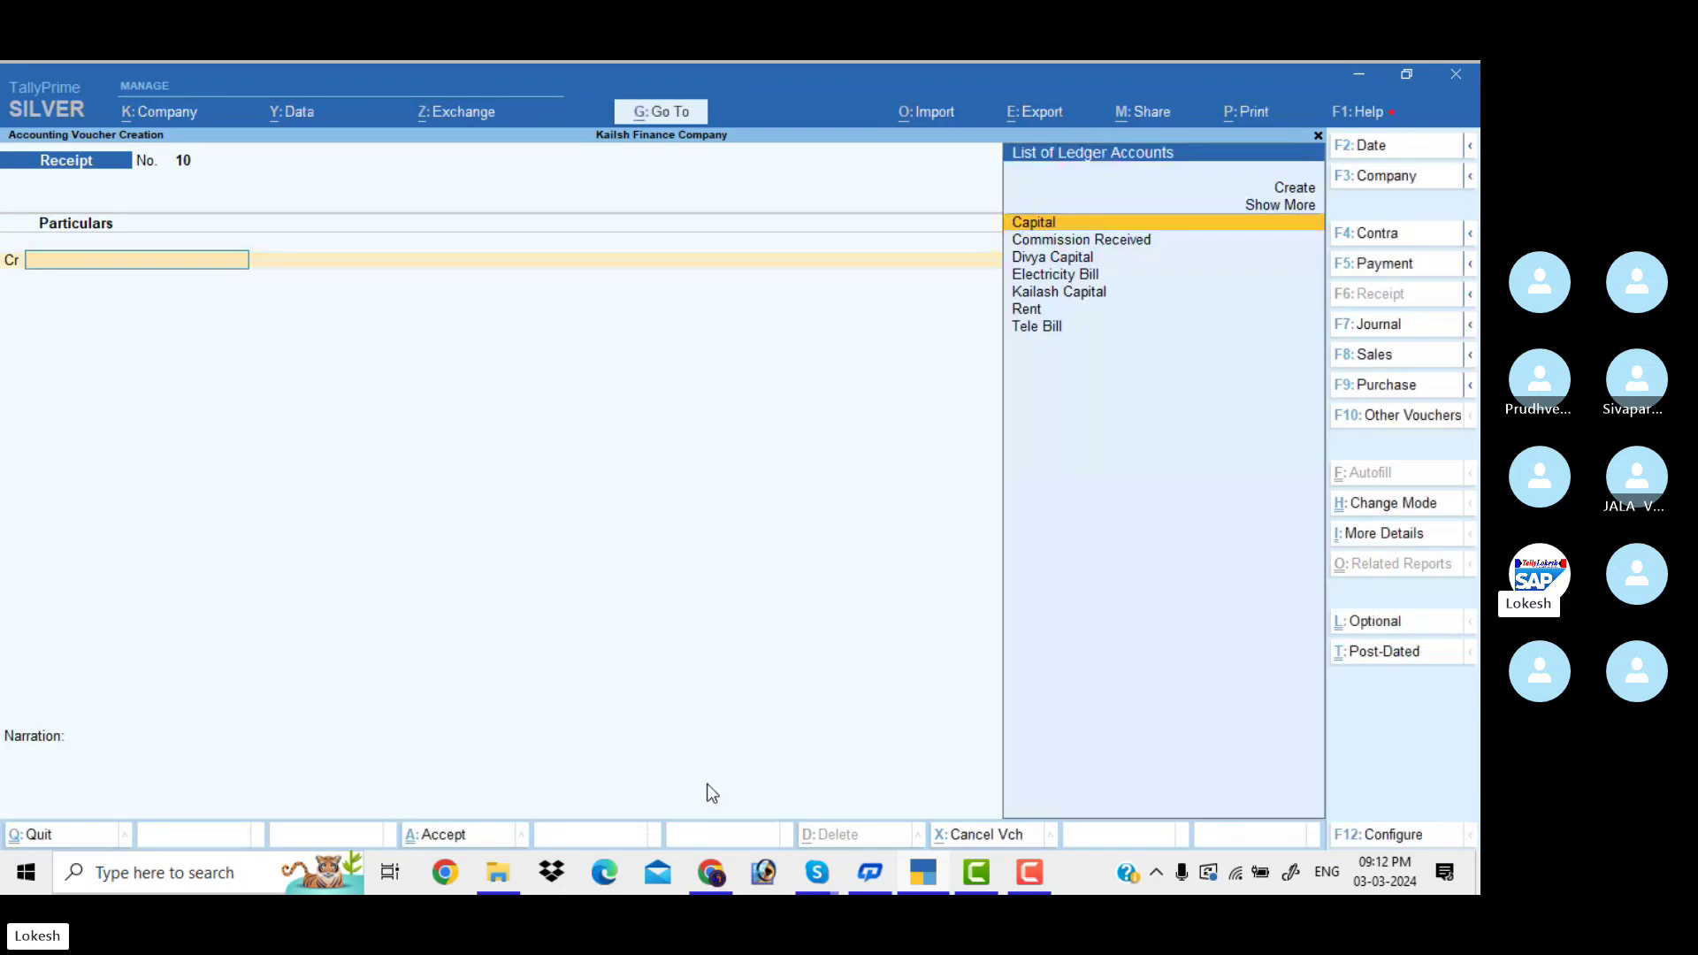
Step: Switch to a payment voucher and set its date to 2-Apr-23
left_click(1407, 265)
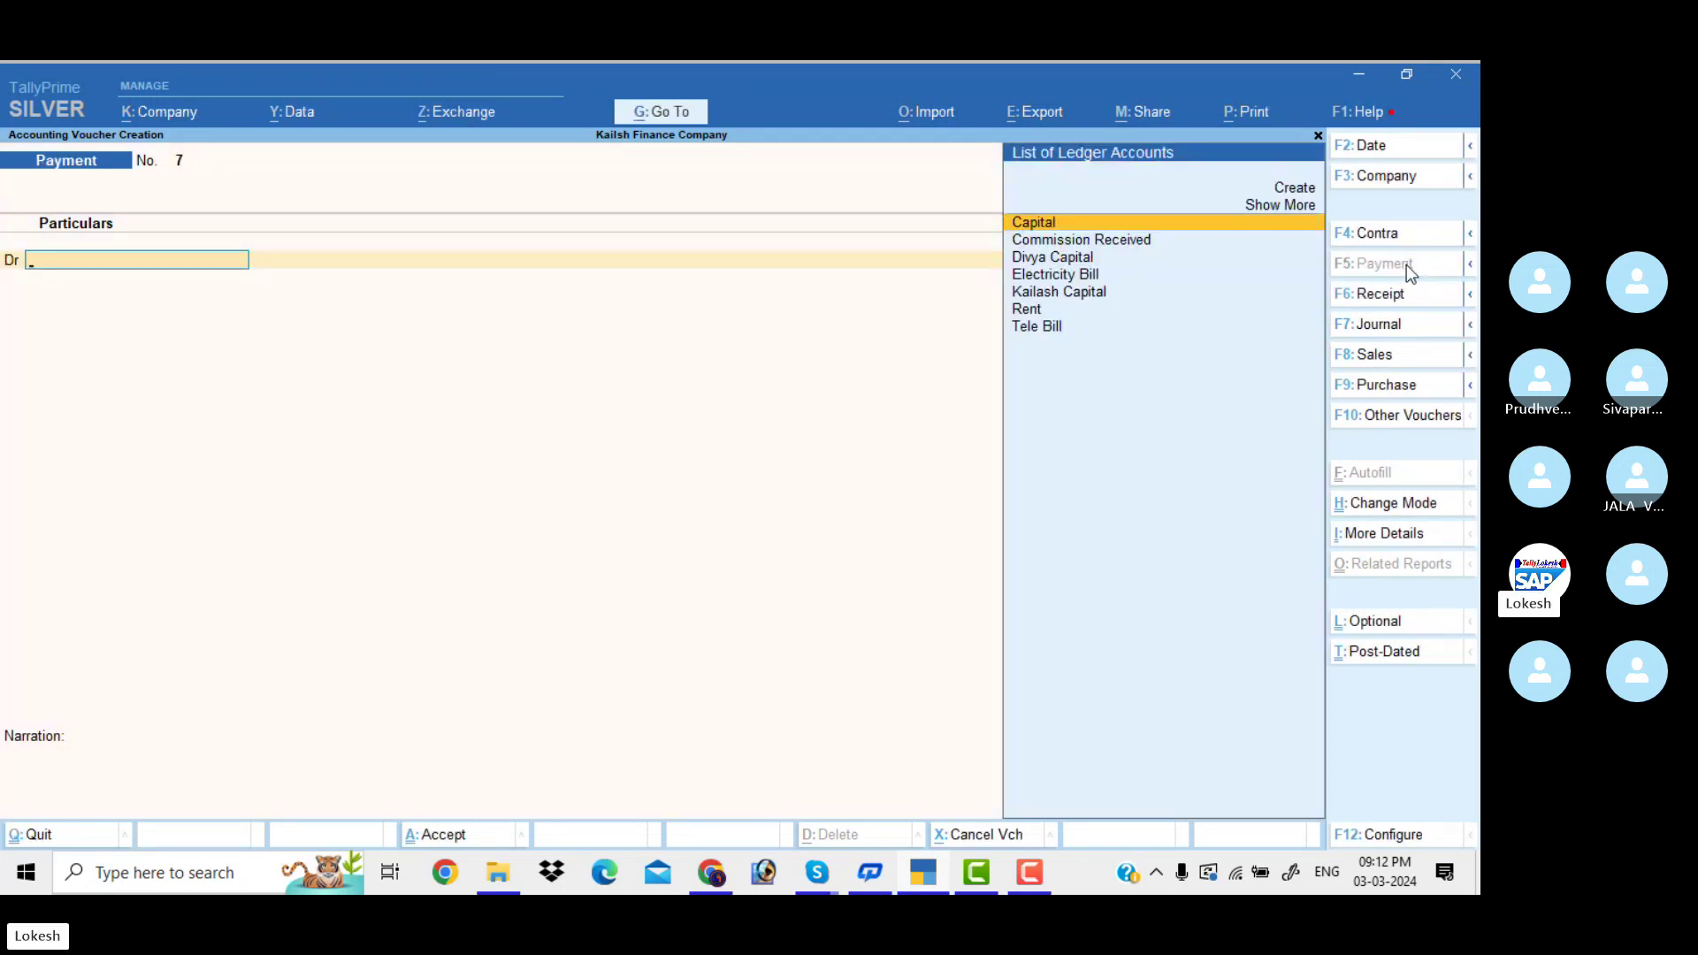
left_click(1402, 146)
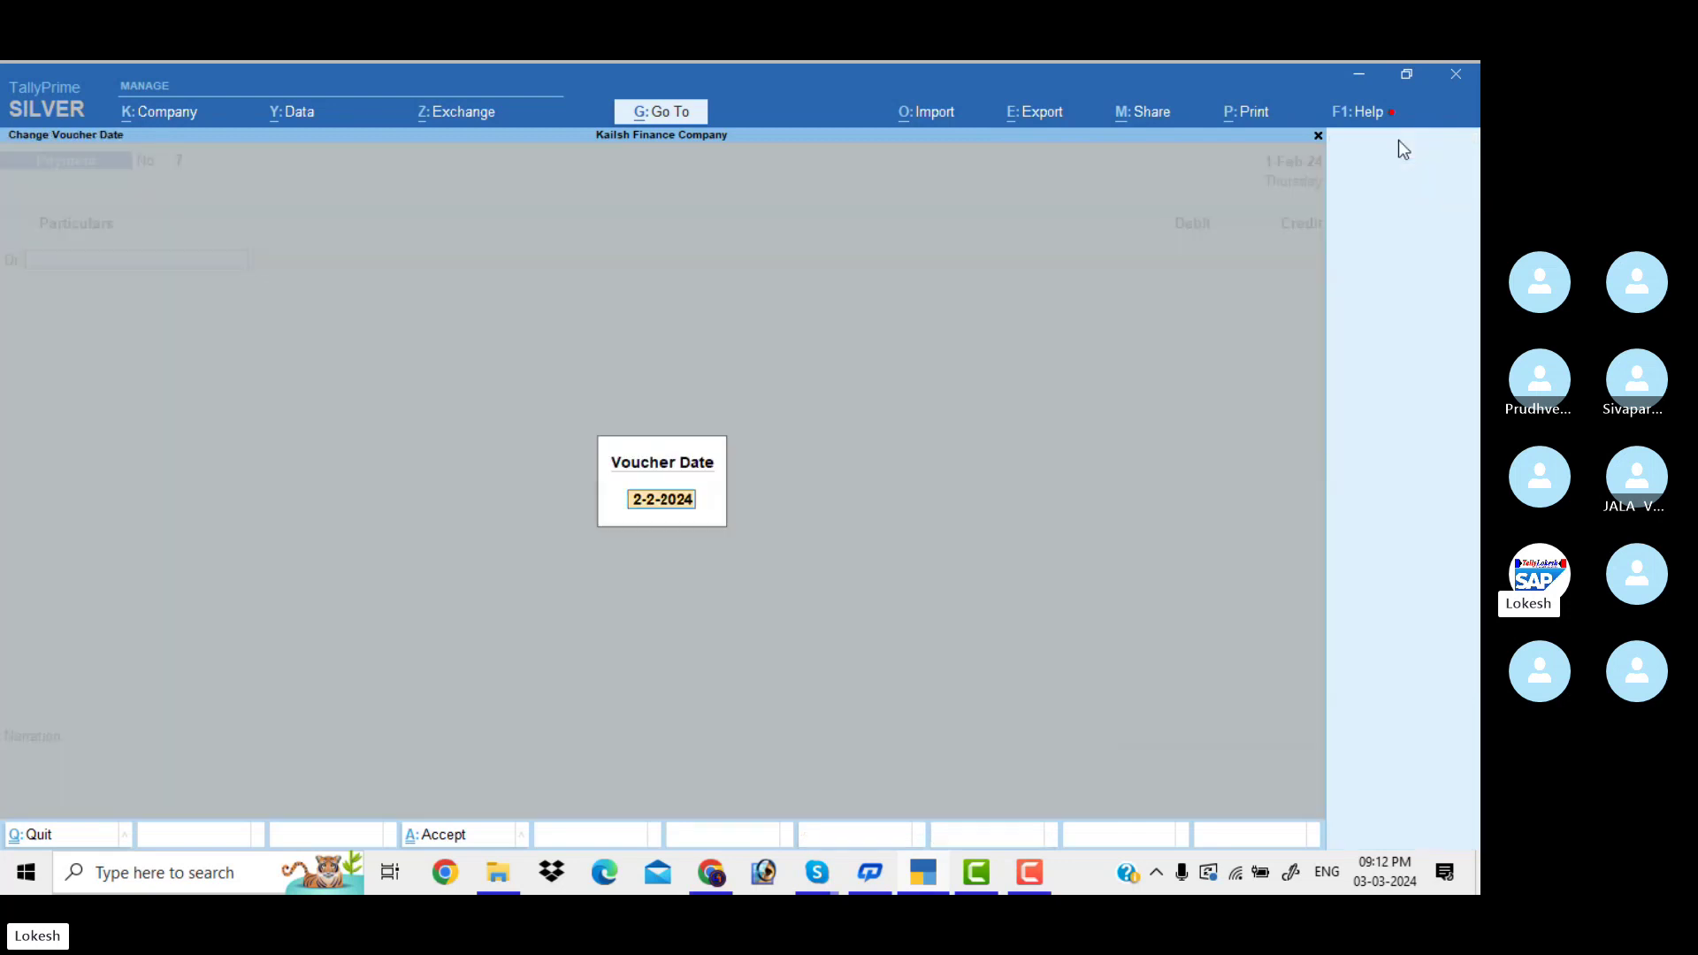
type("2-4")
key("Return")
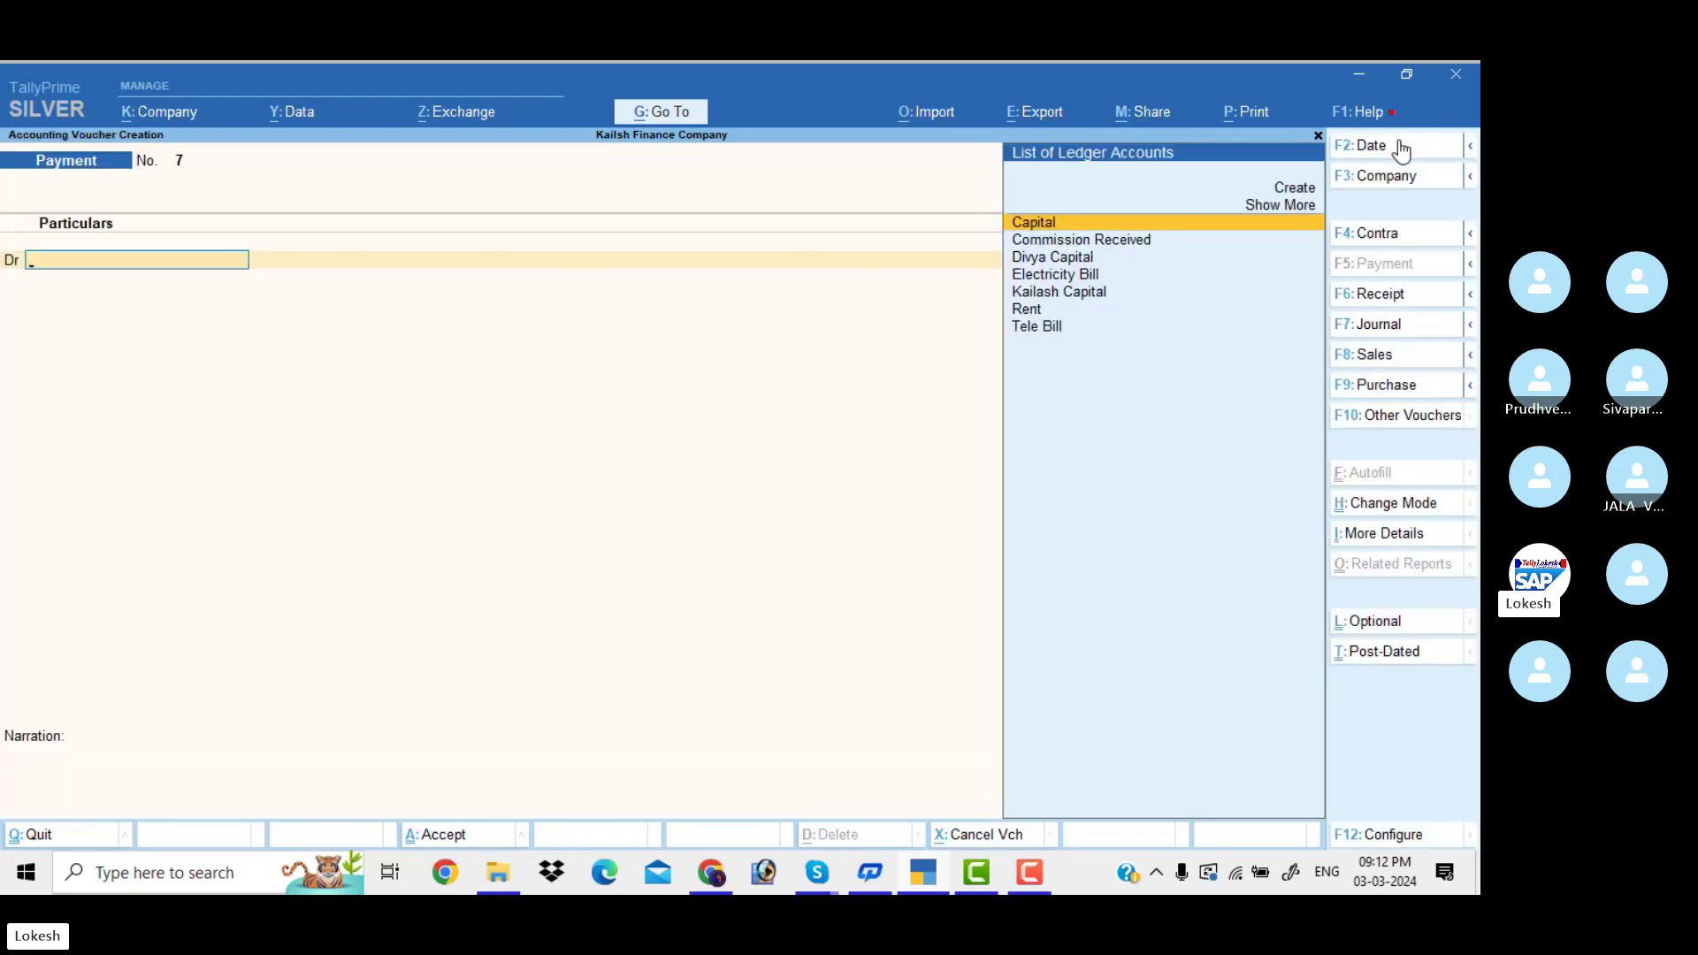
Step: Create a ledger named Guna Traders from the payment voucher and place it under Loans & Advances (Asset)
key("alt+c")
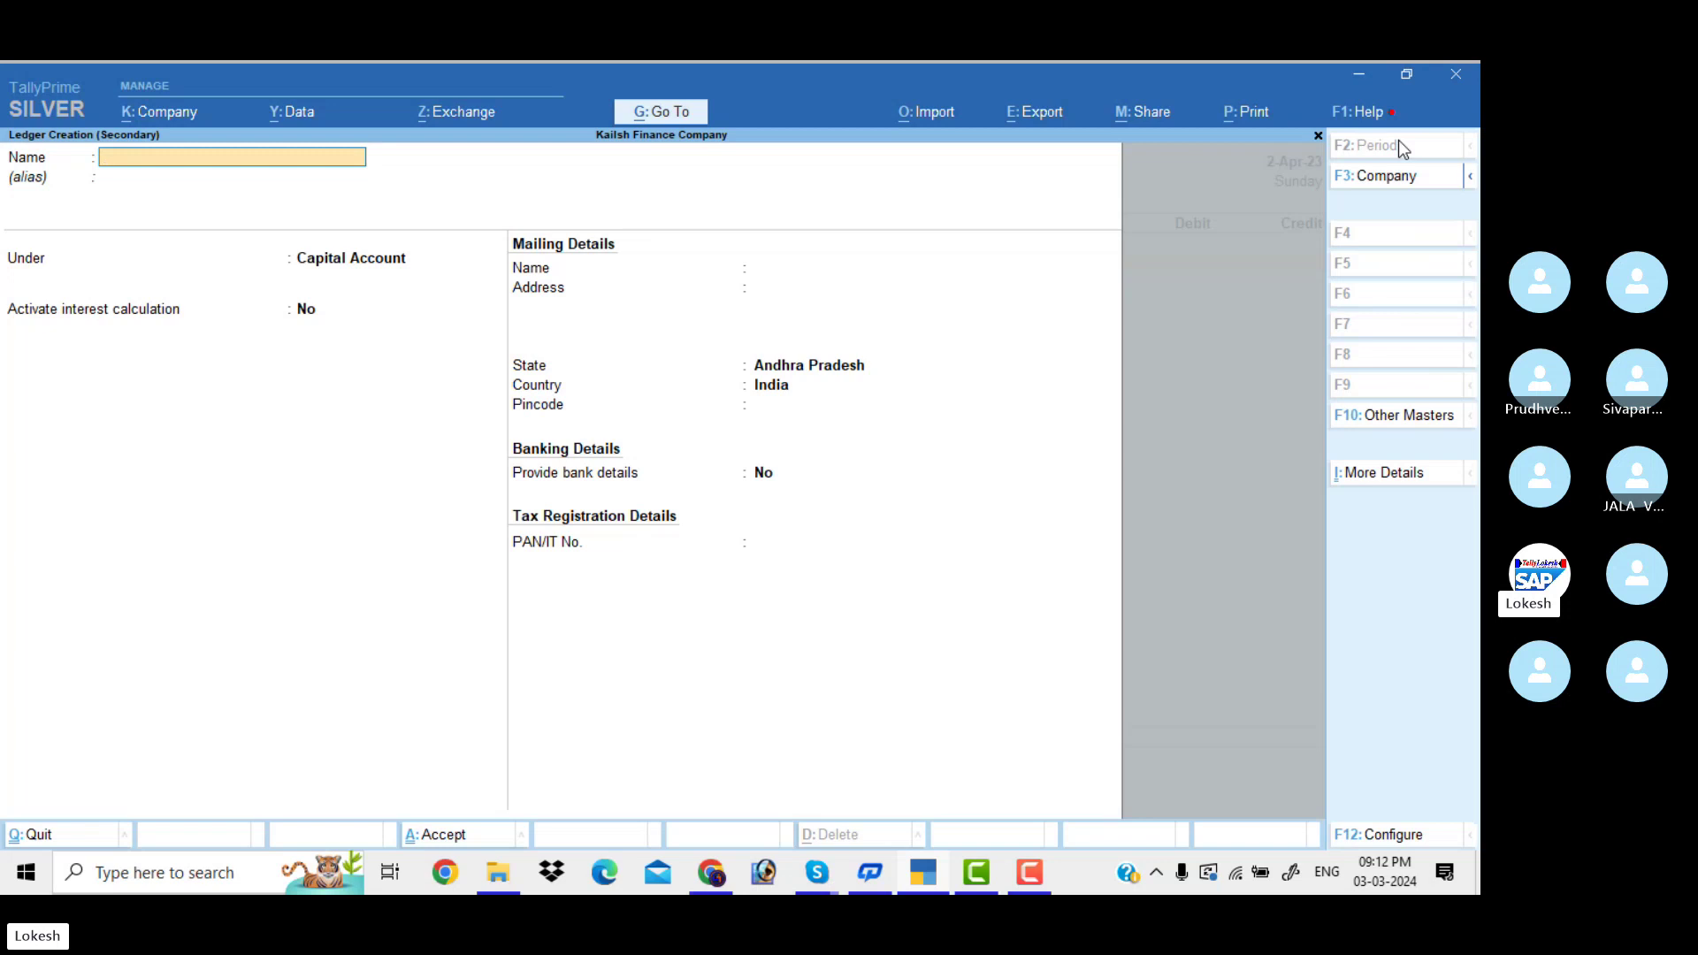
type("Guna Traders")
key("Return")
key("Return")
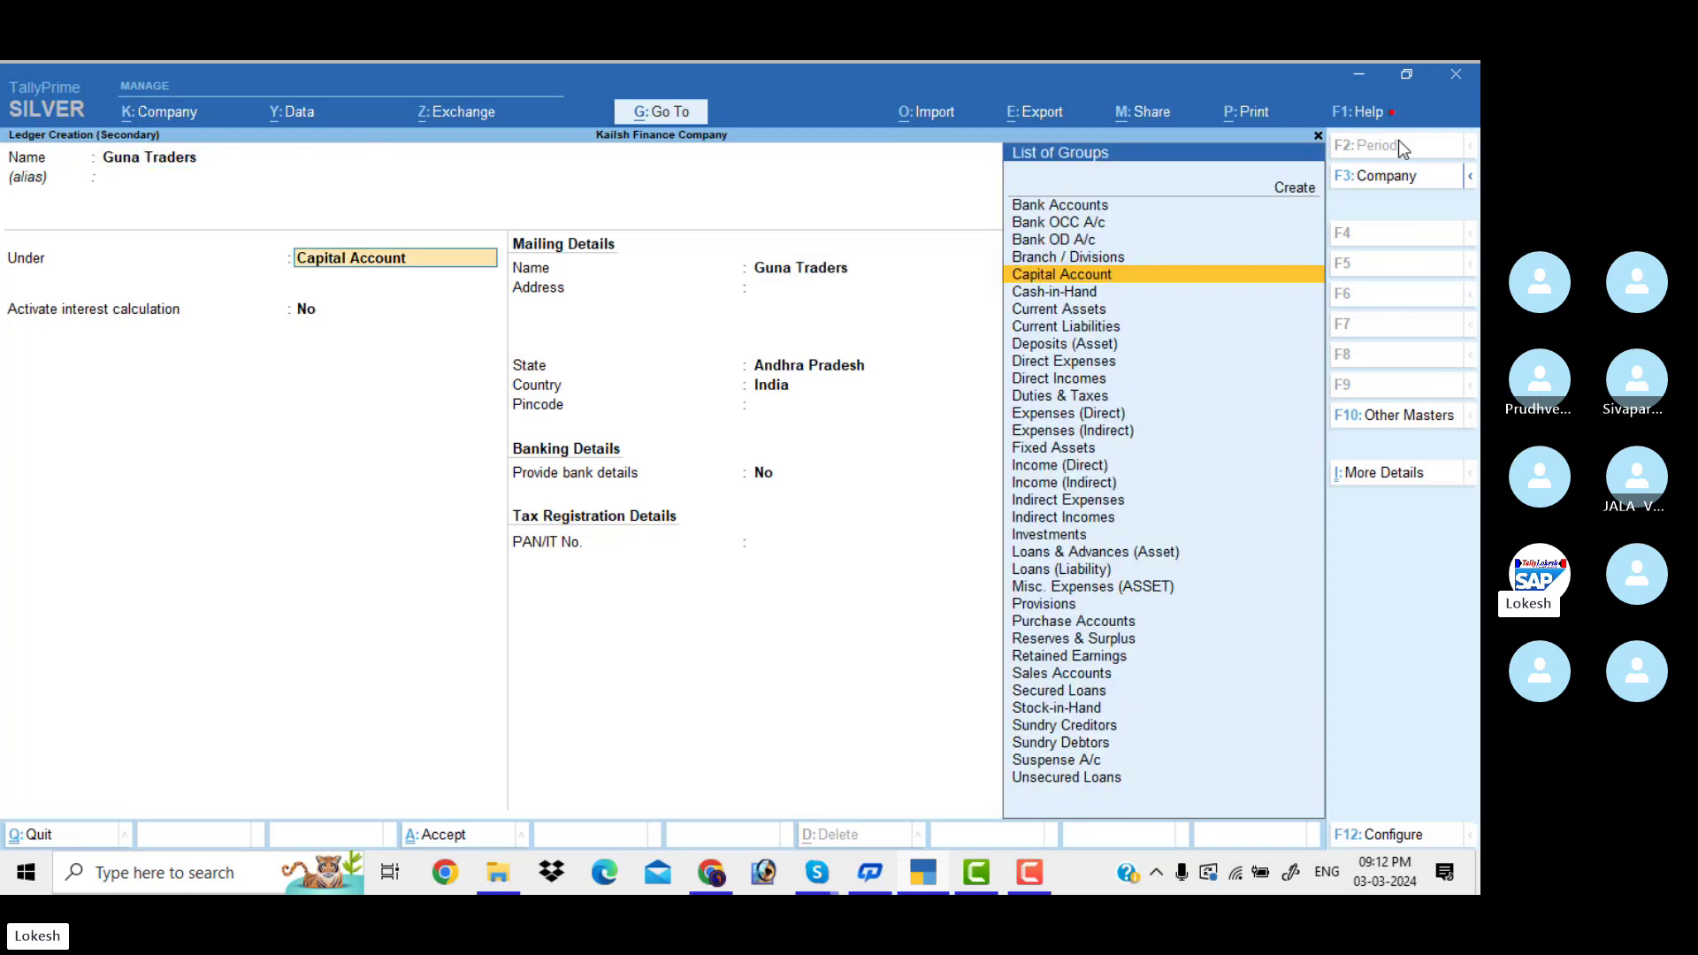
type("Lo")
key("Return")
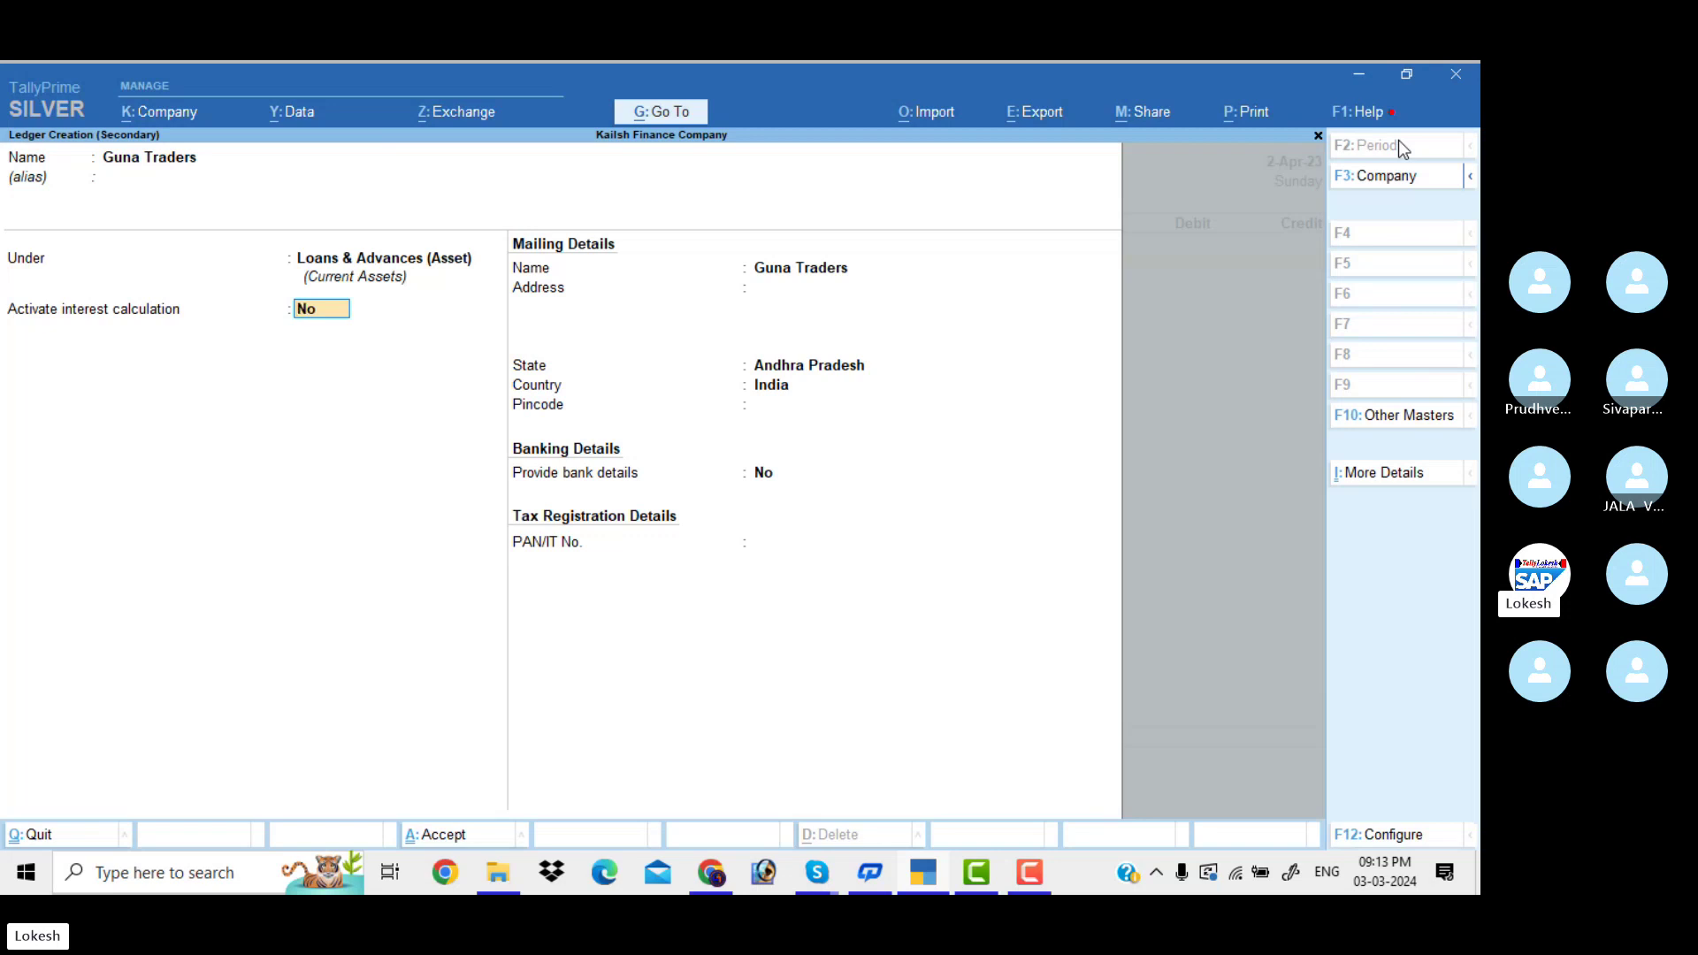
Step: Activate interest calculation for Guna Traders at 15% per 365-Day Year on All Balances and save the ledger
type("y")
key("Return")
key("Return")
key("Return")
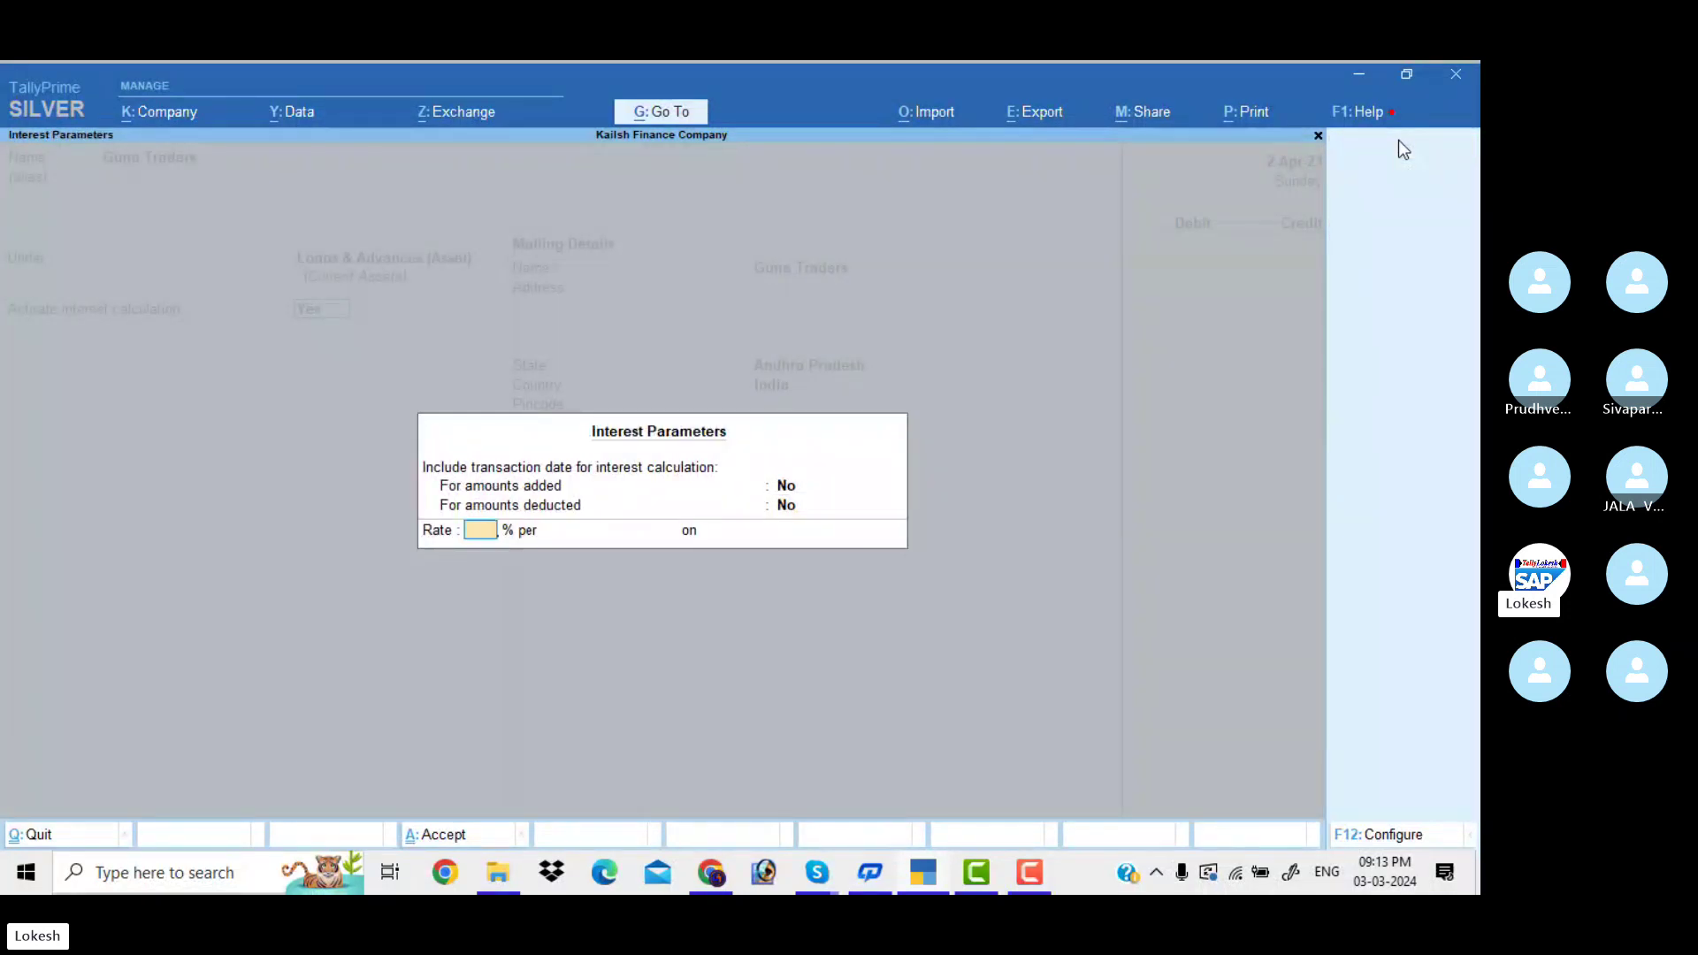
type("15")
key("Return")
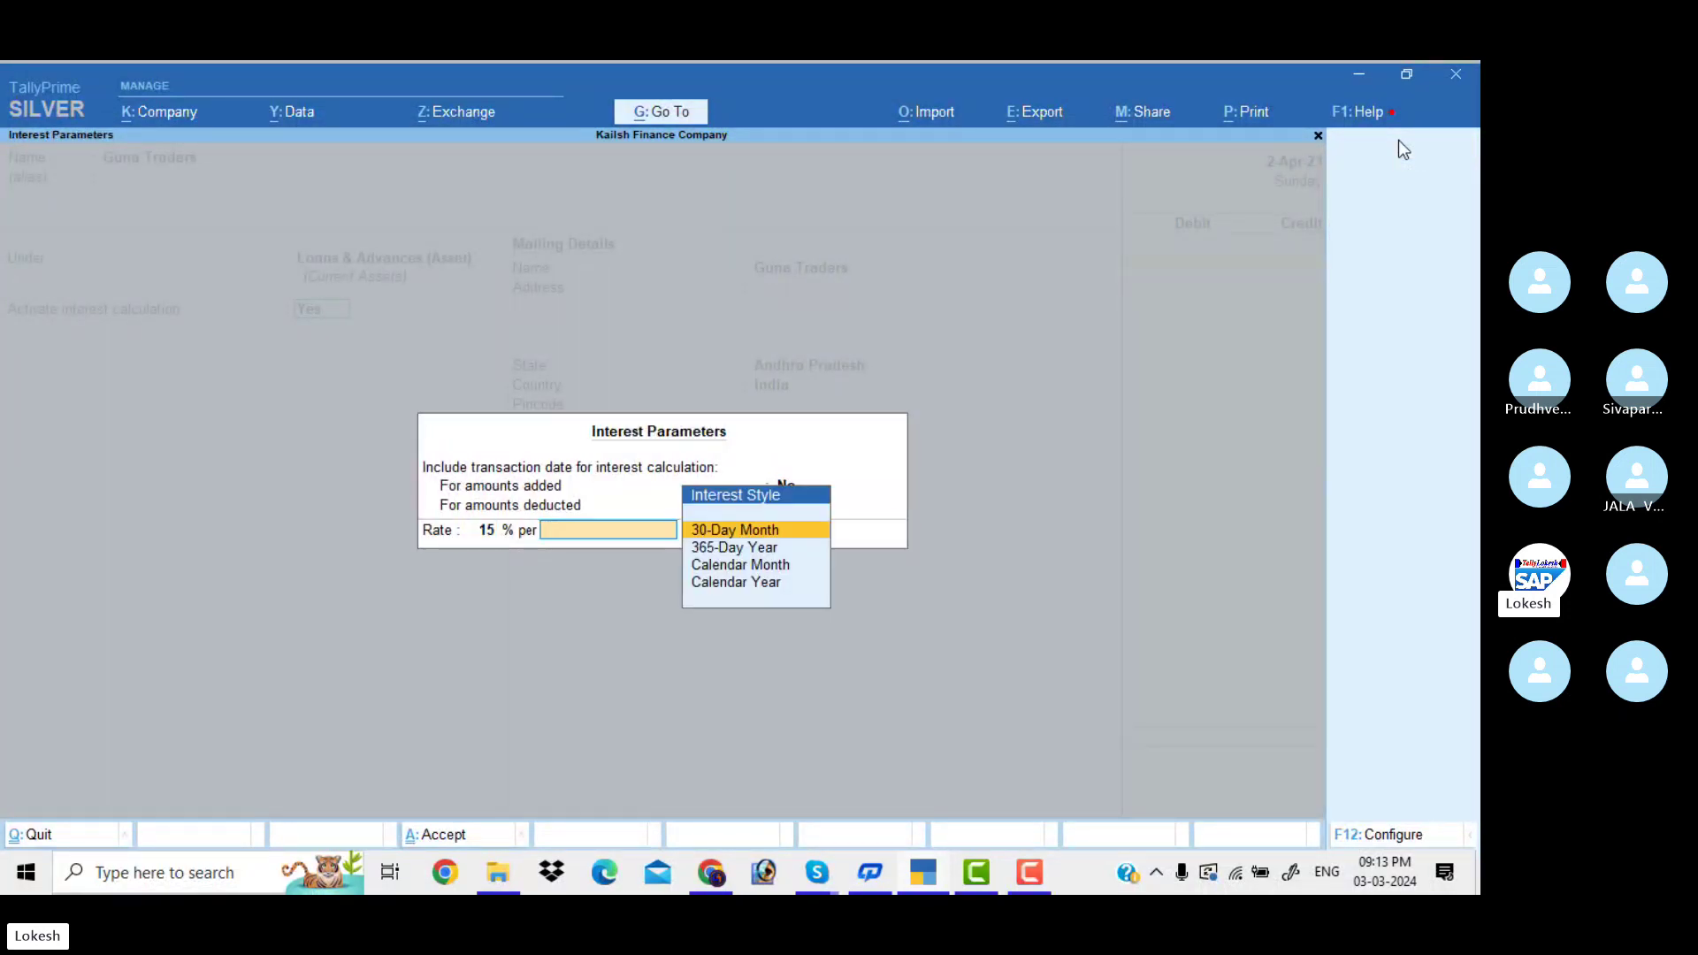
key("Down")
key("Return")
key("Return")
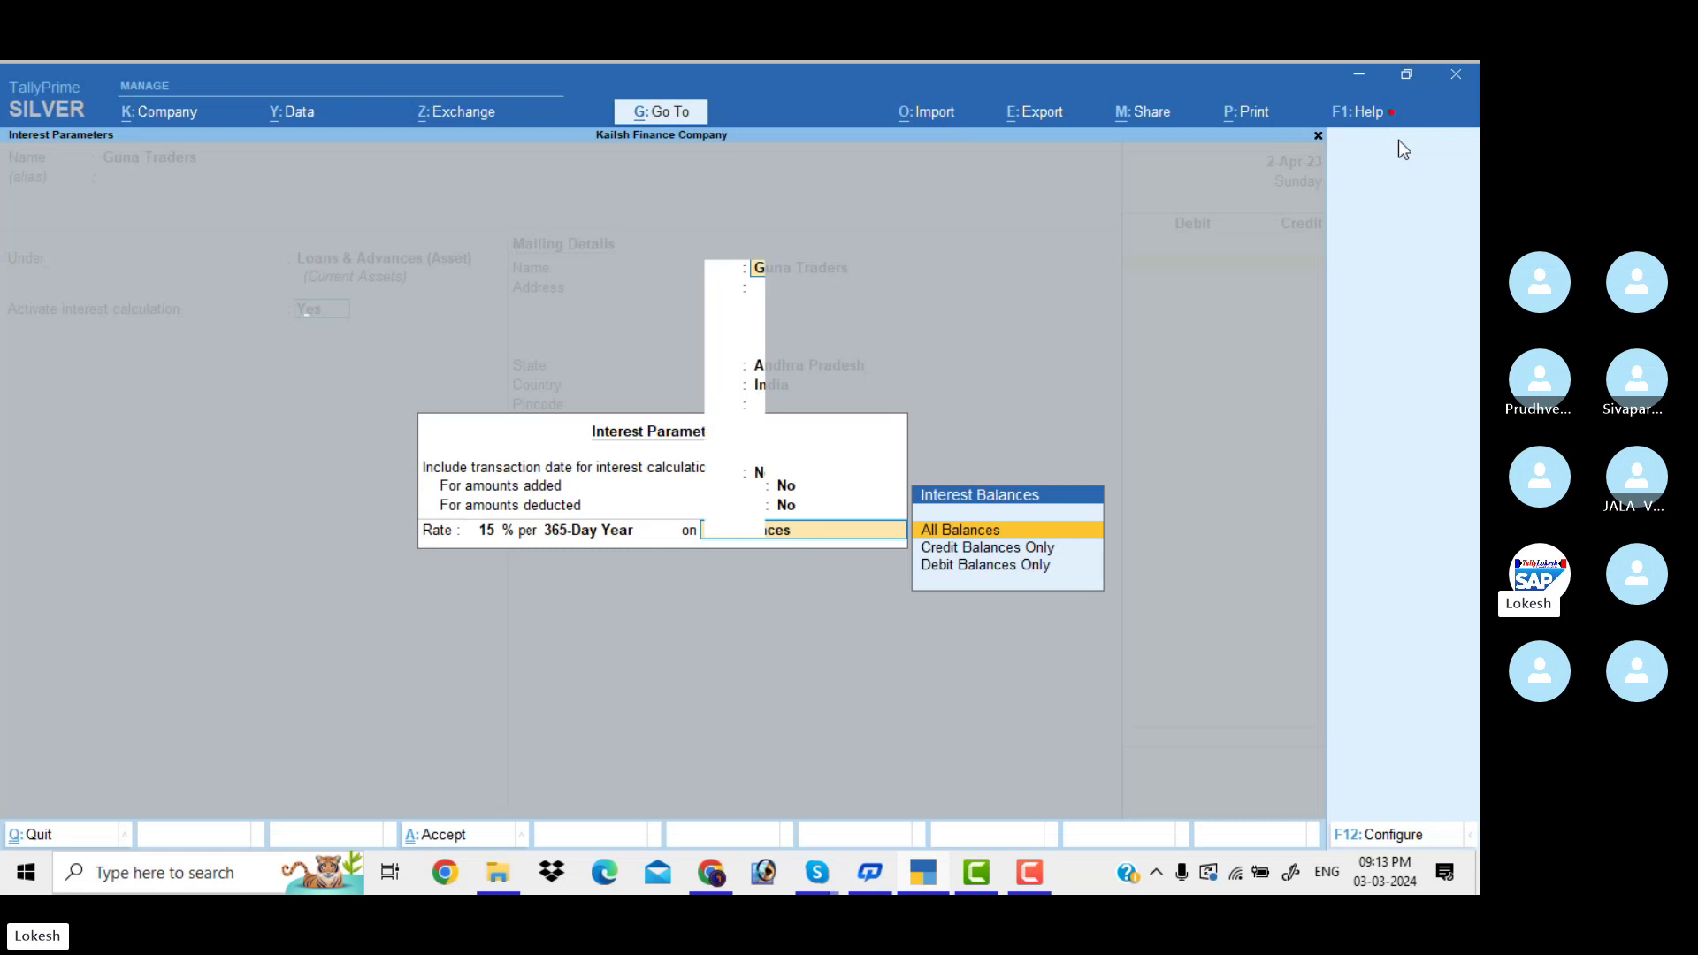
key("Return")
key("Return")
key("Return")
key("Return")
key("Return")
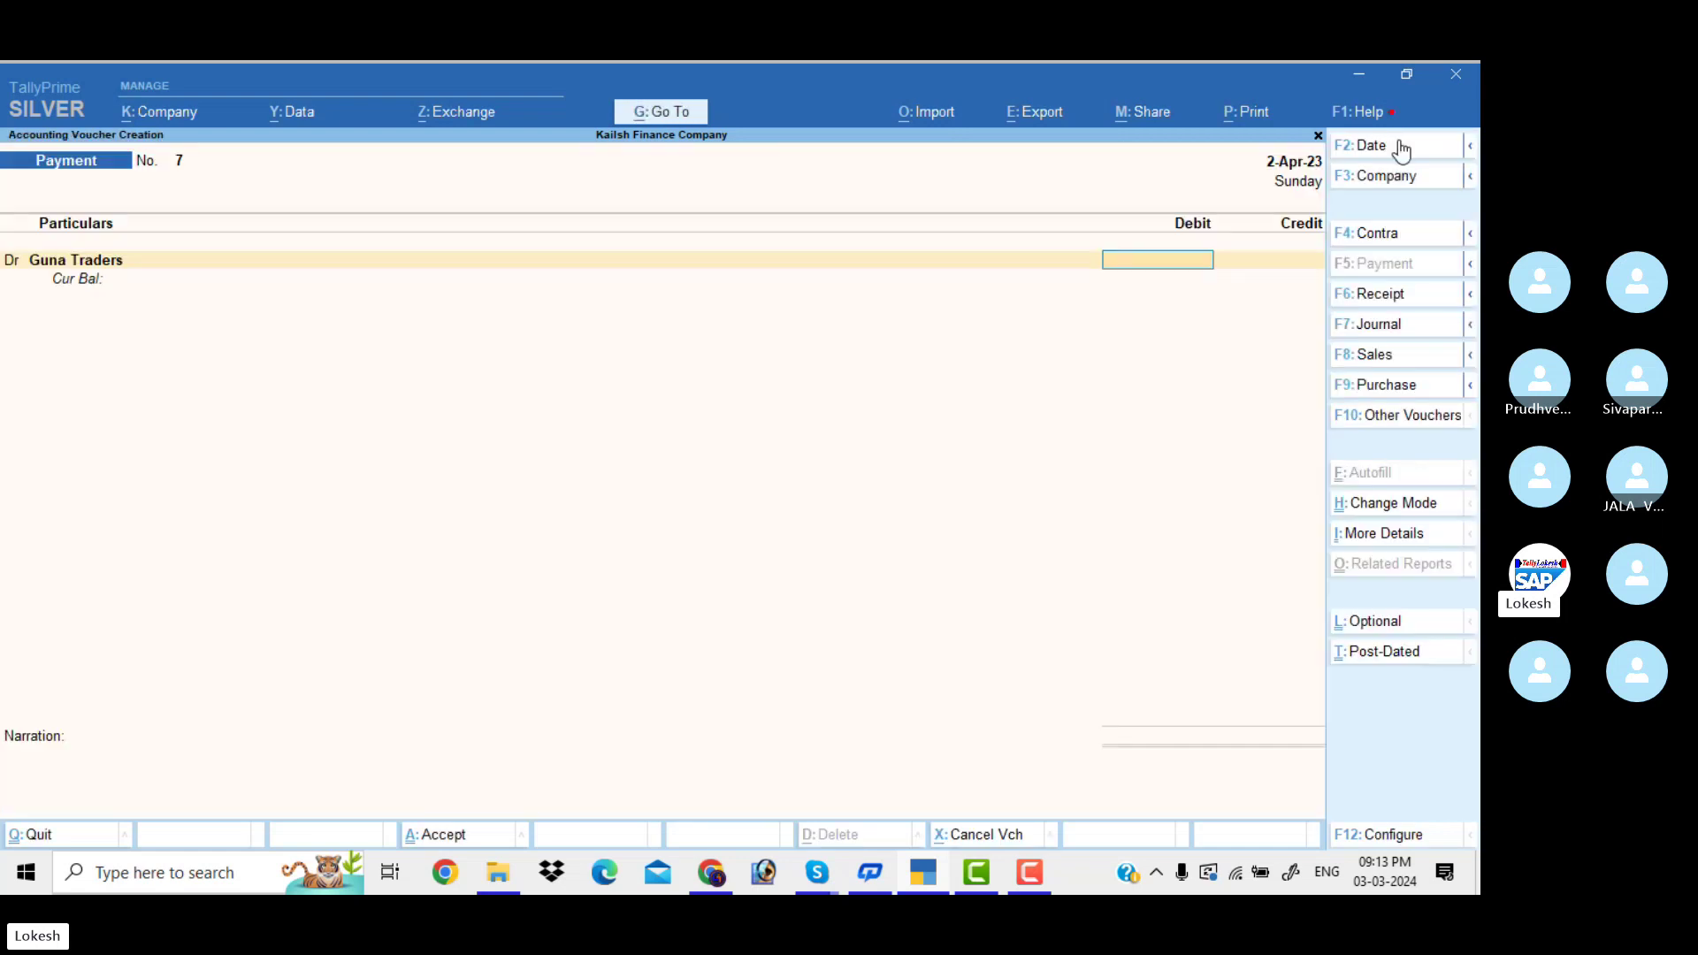
Step: Debit Guna Traders with 1,50,000, credit Cash for the same amount and save the payment voucher
type("150000")
key("Return")
key("Return")
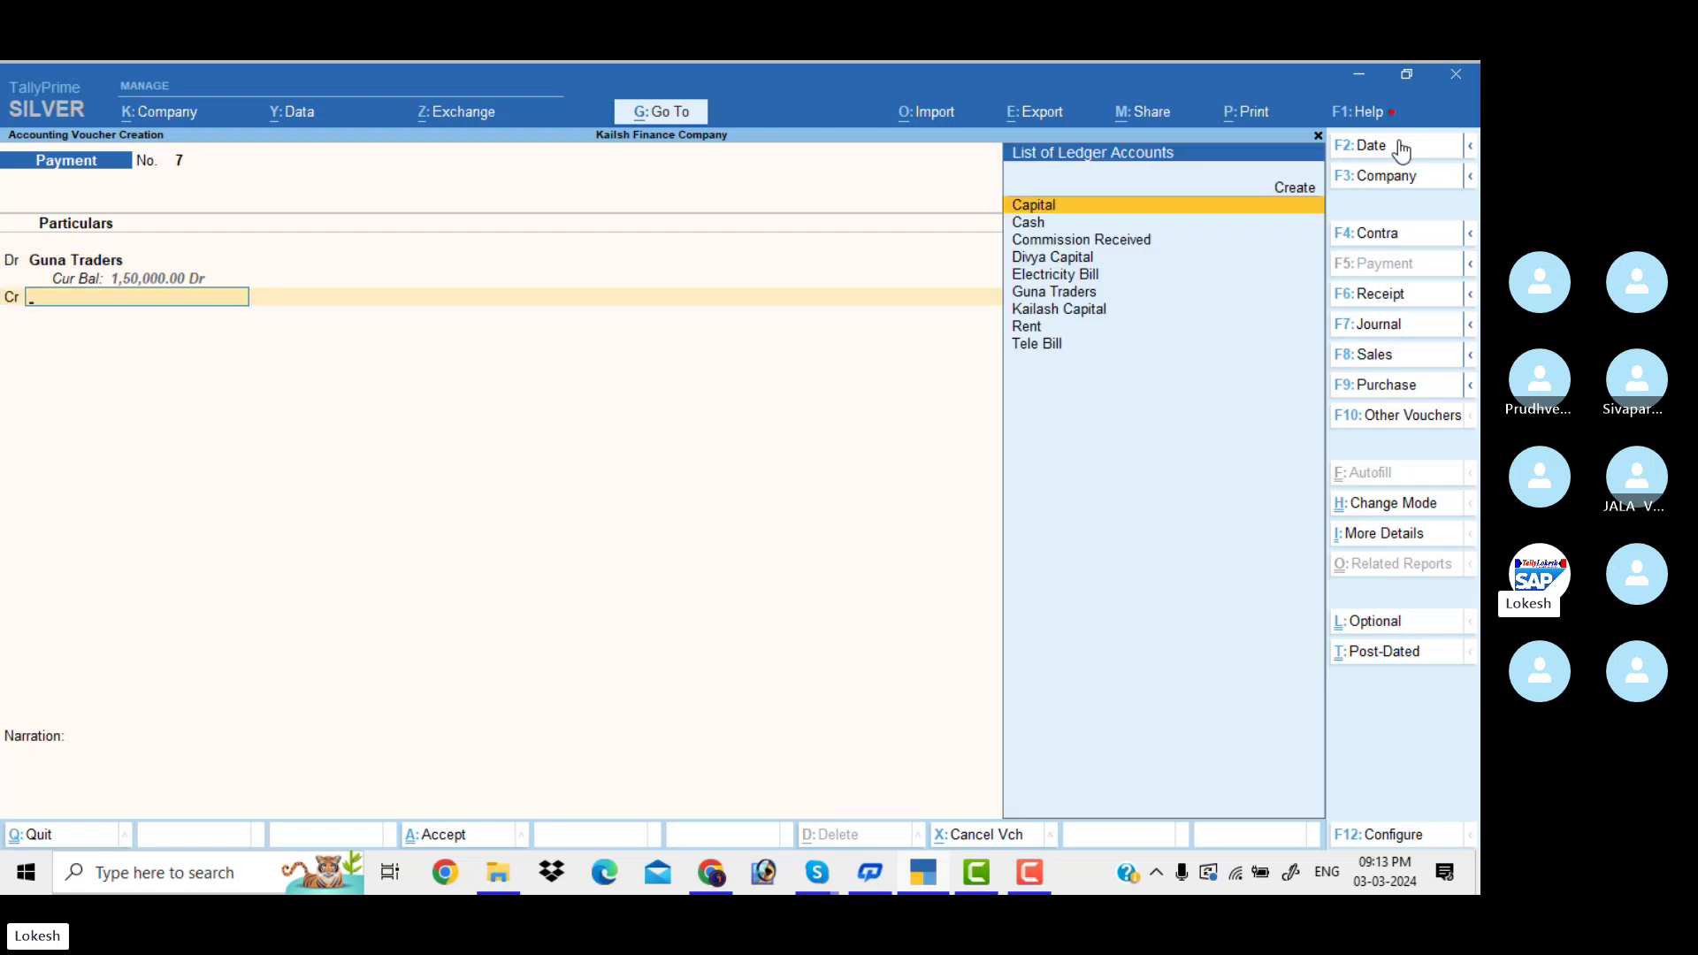
key("Down")
key("Return")
key("Return")
key("Return")
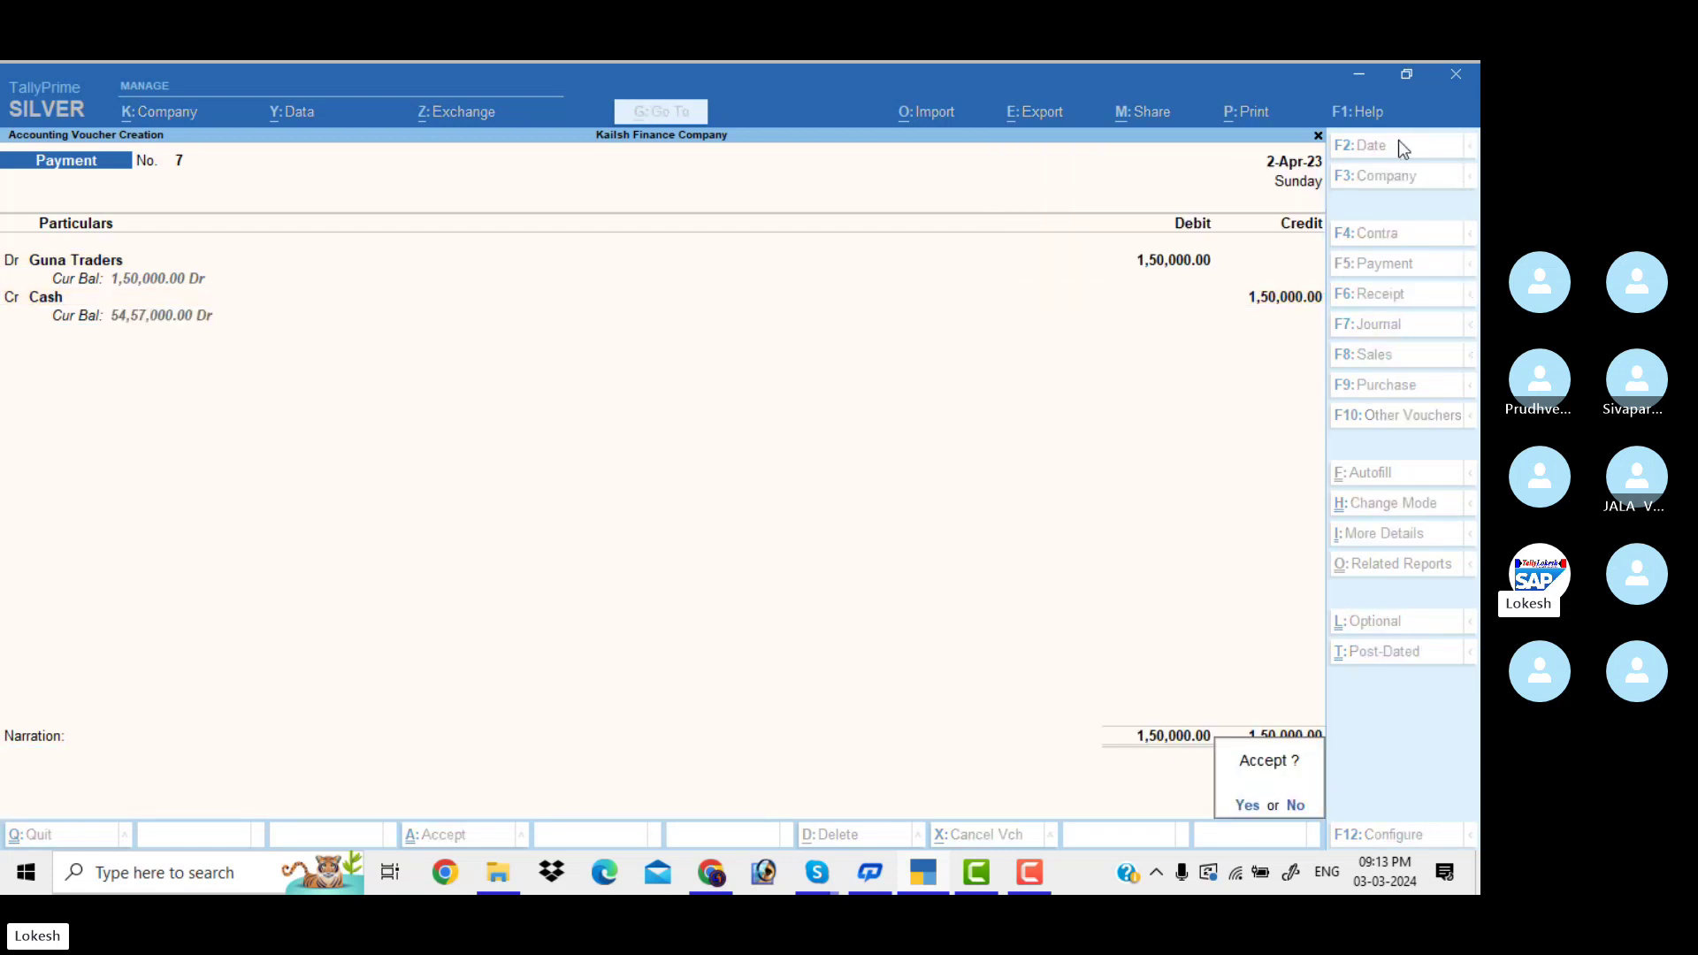
key("Return")
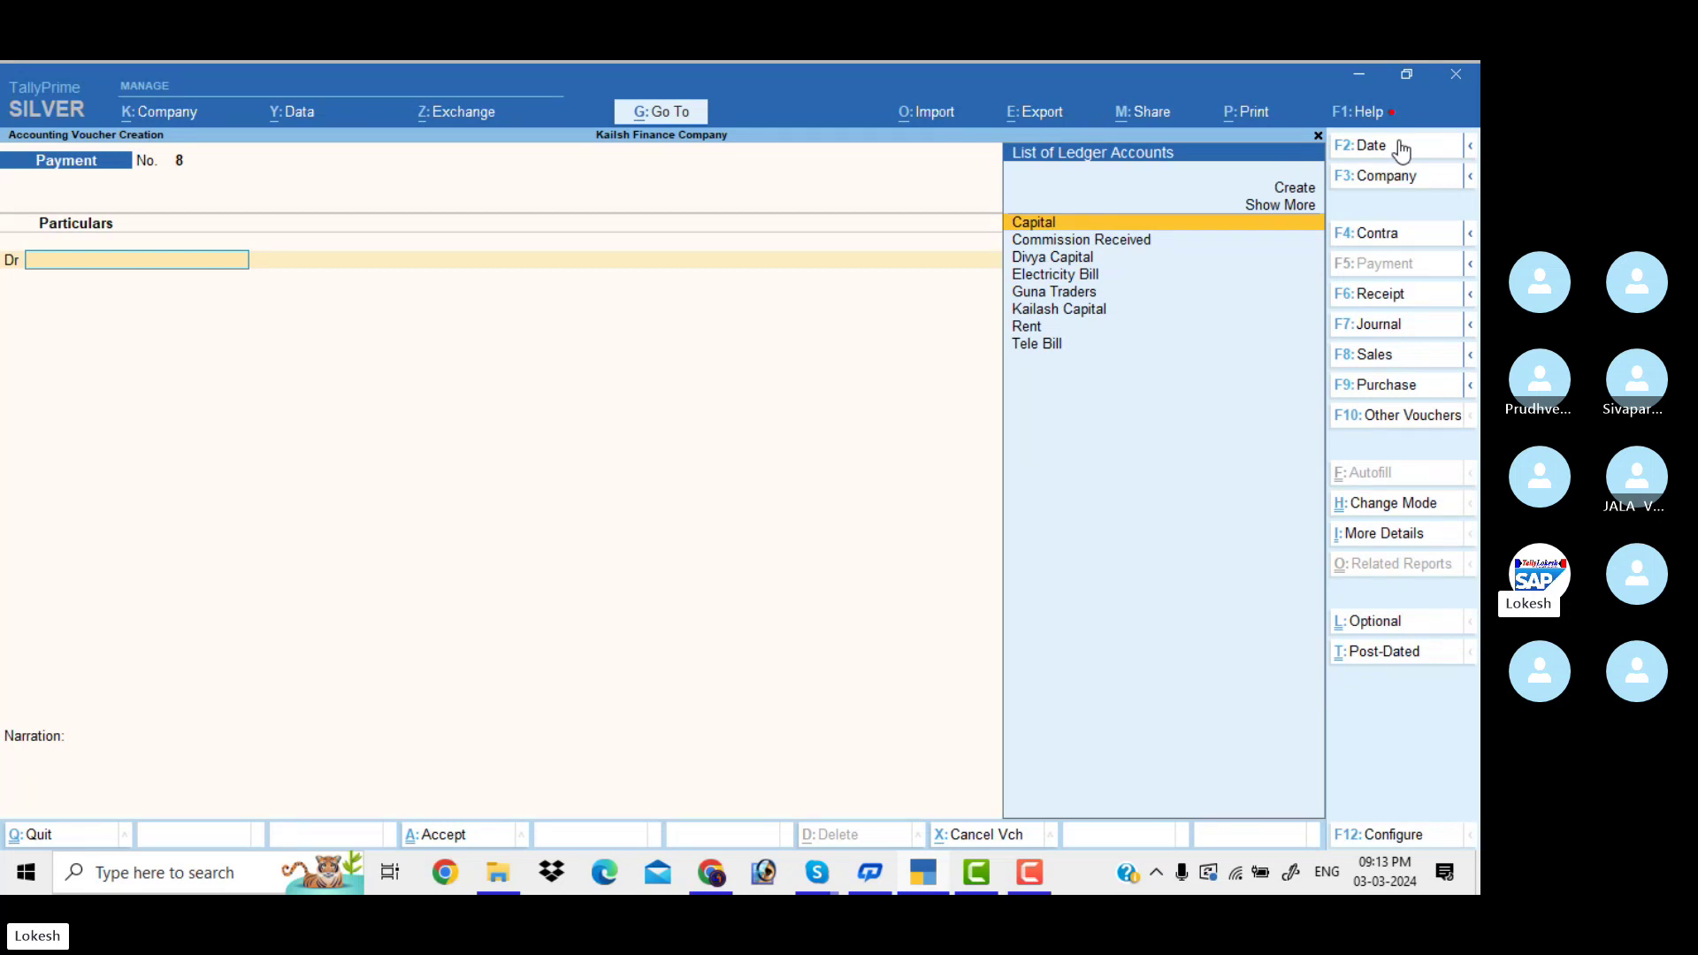
Step: Create a ledger named Pallavi Traders from the payment voucher, keeping it under Loans & Advances (Asset)
key("alt+c")
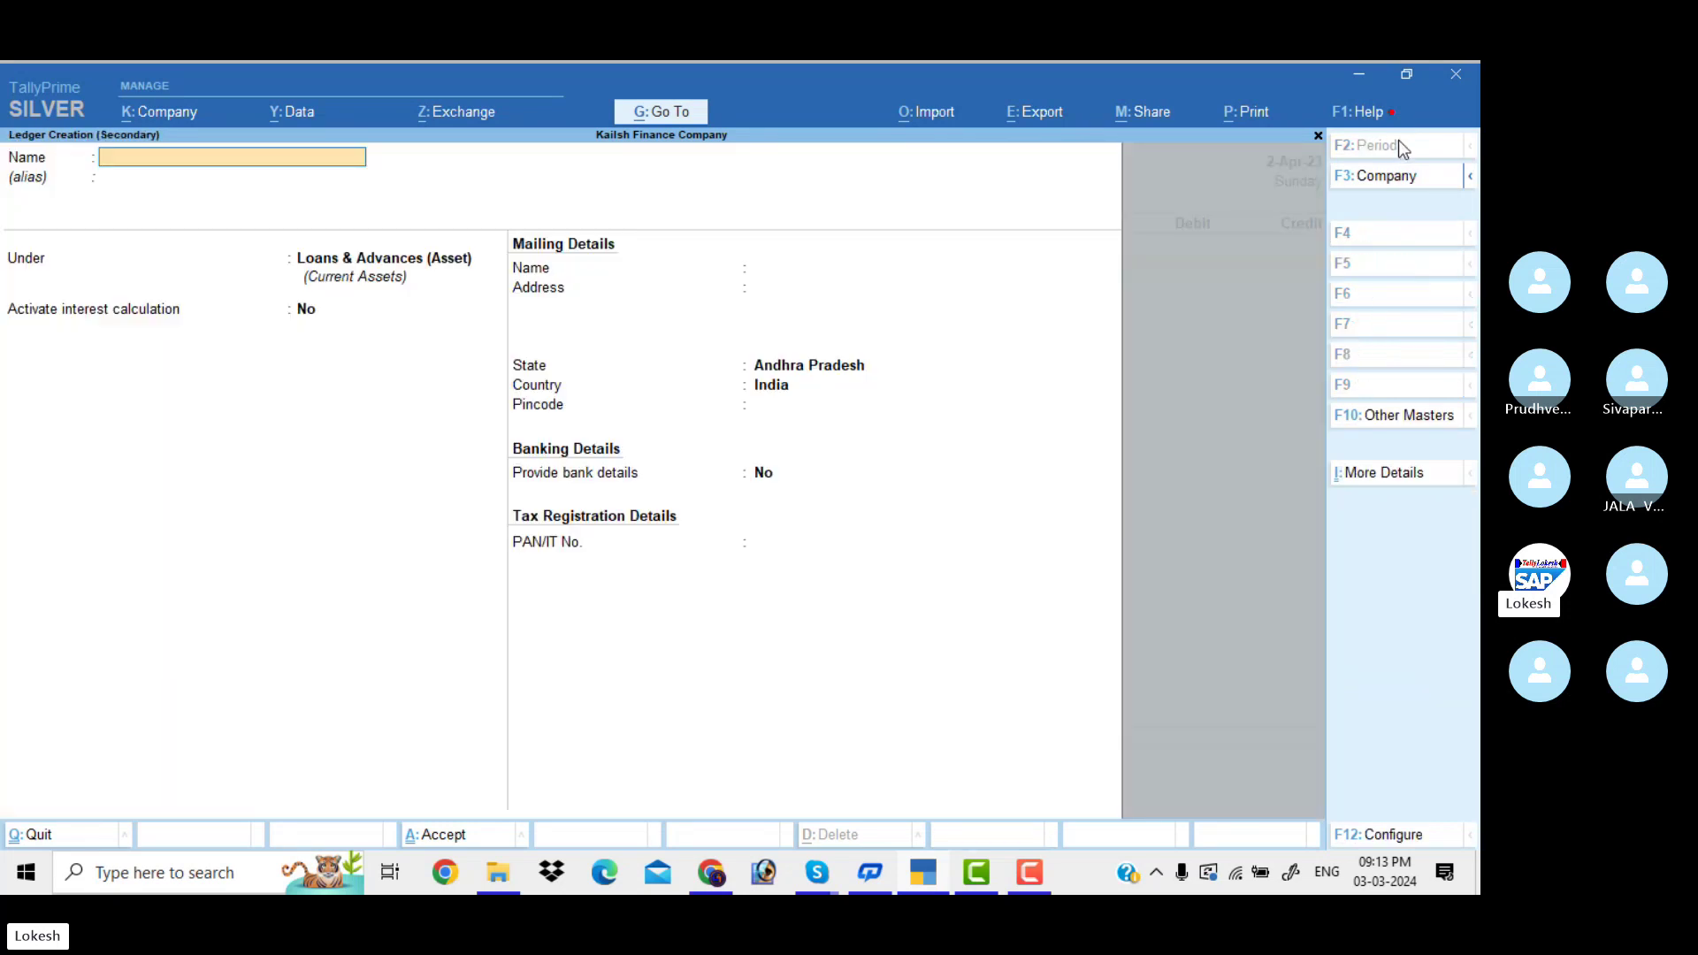
type("Pallavi t")
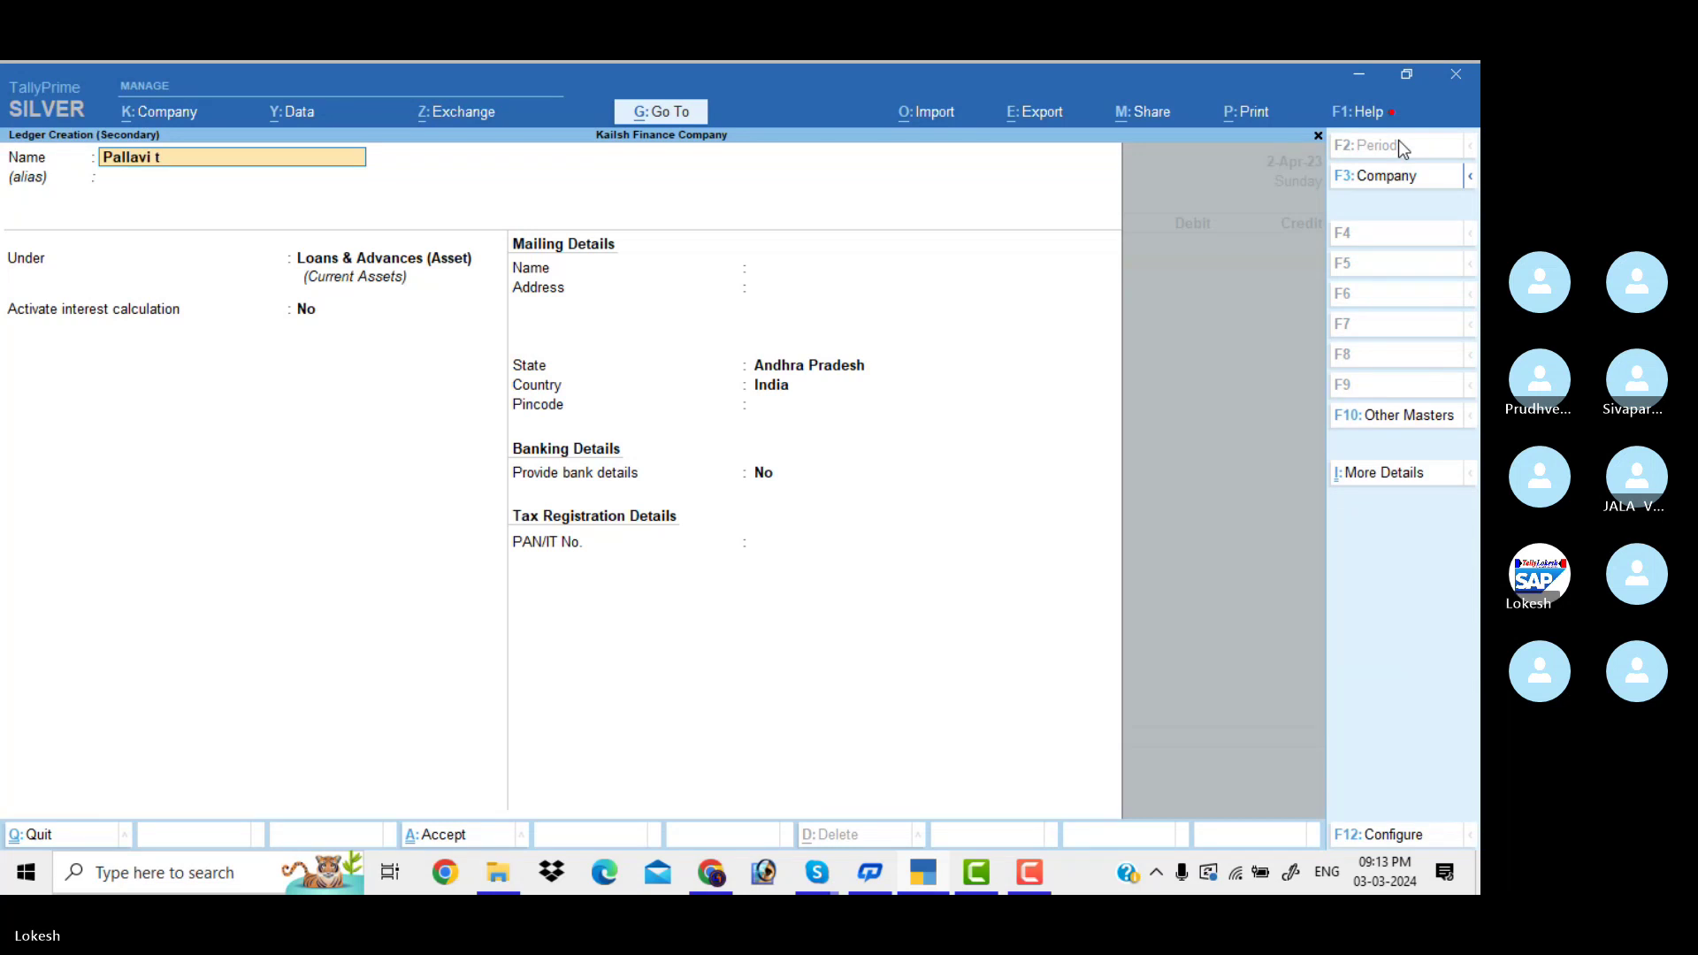
type("rader")
key("Return")
key("Return")
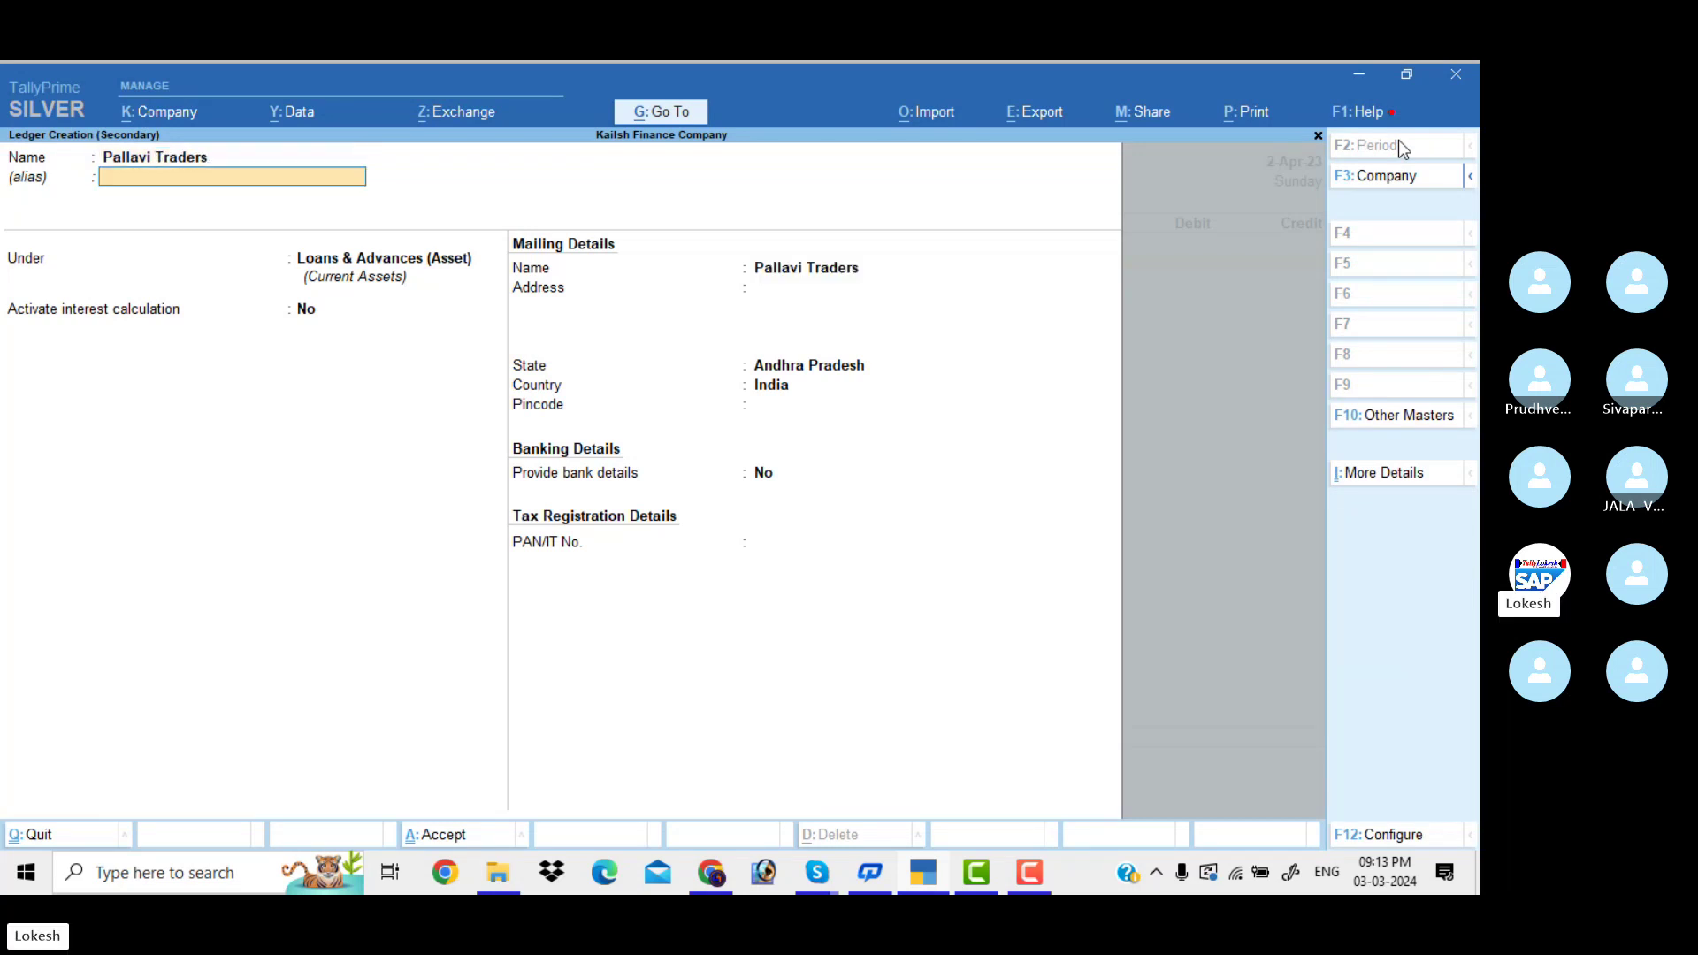
key("Return")
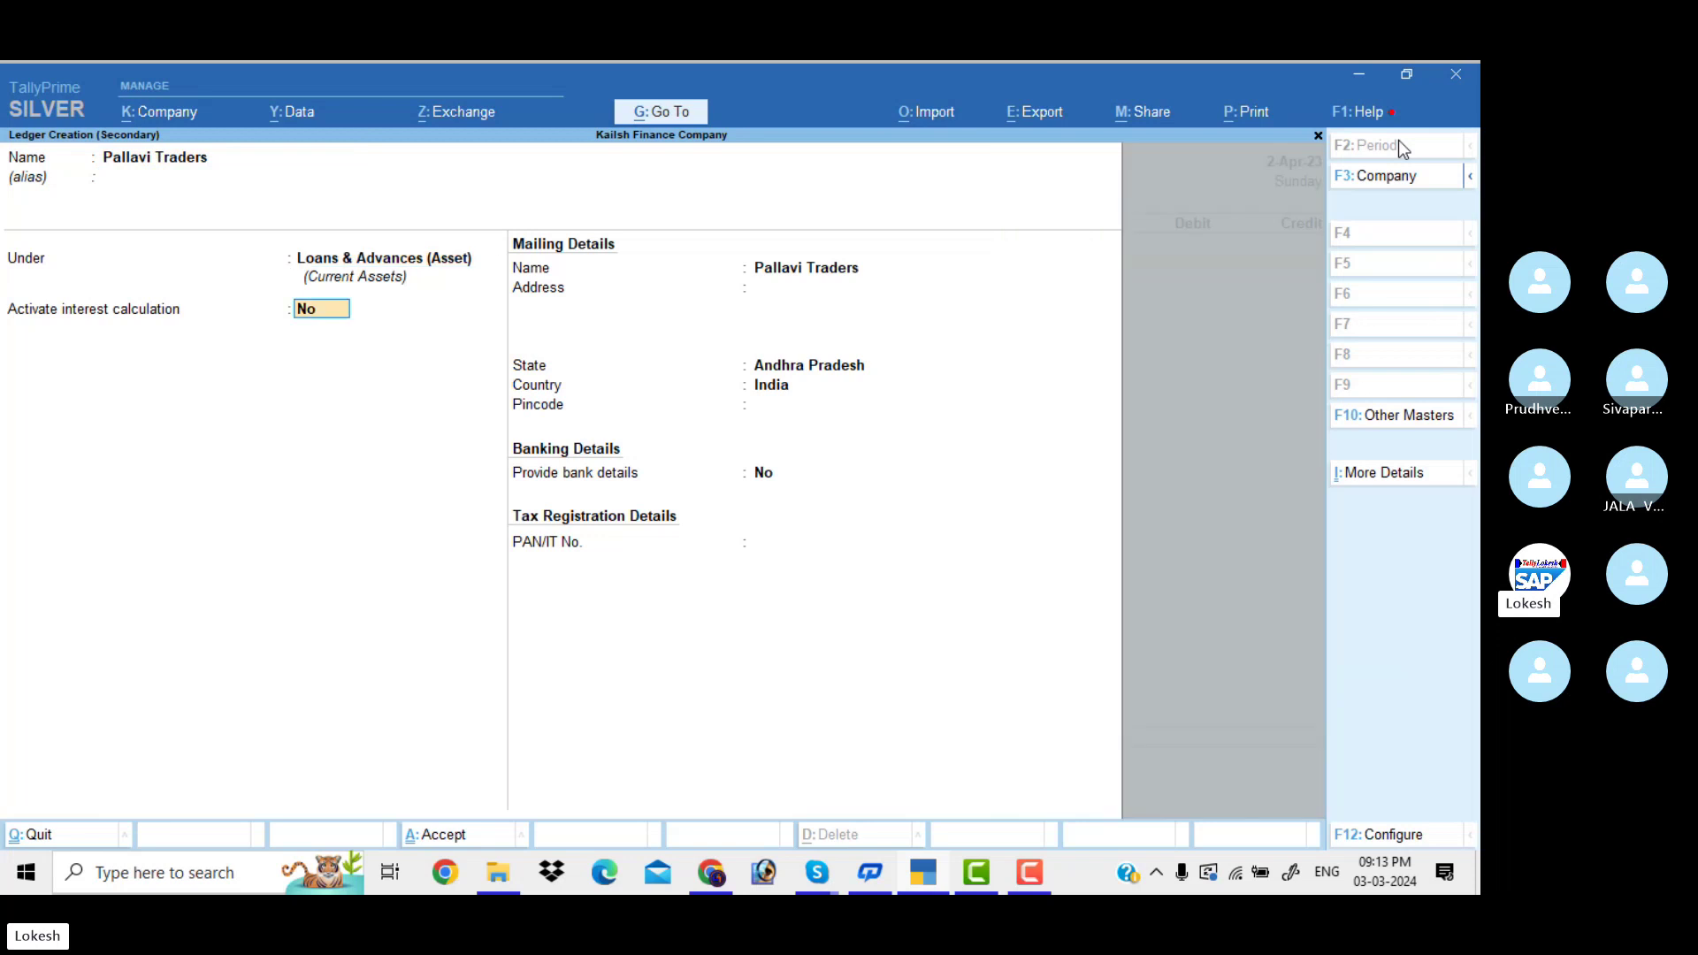
Step: Activate interest calculation for Pallavi Traders at 20% per 365-Day Year on All Balances and save the ledger
type("y")
key("Return")
key("Return")
key("Return")
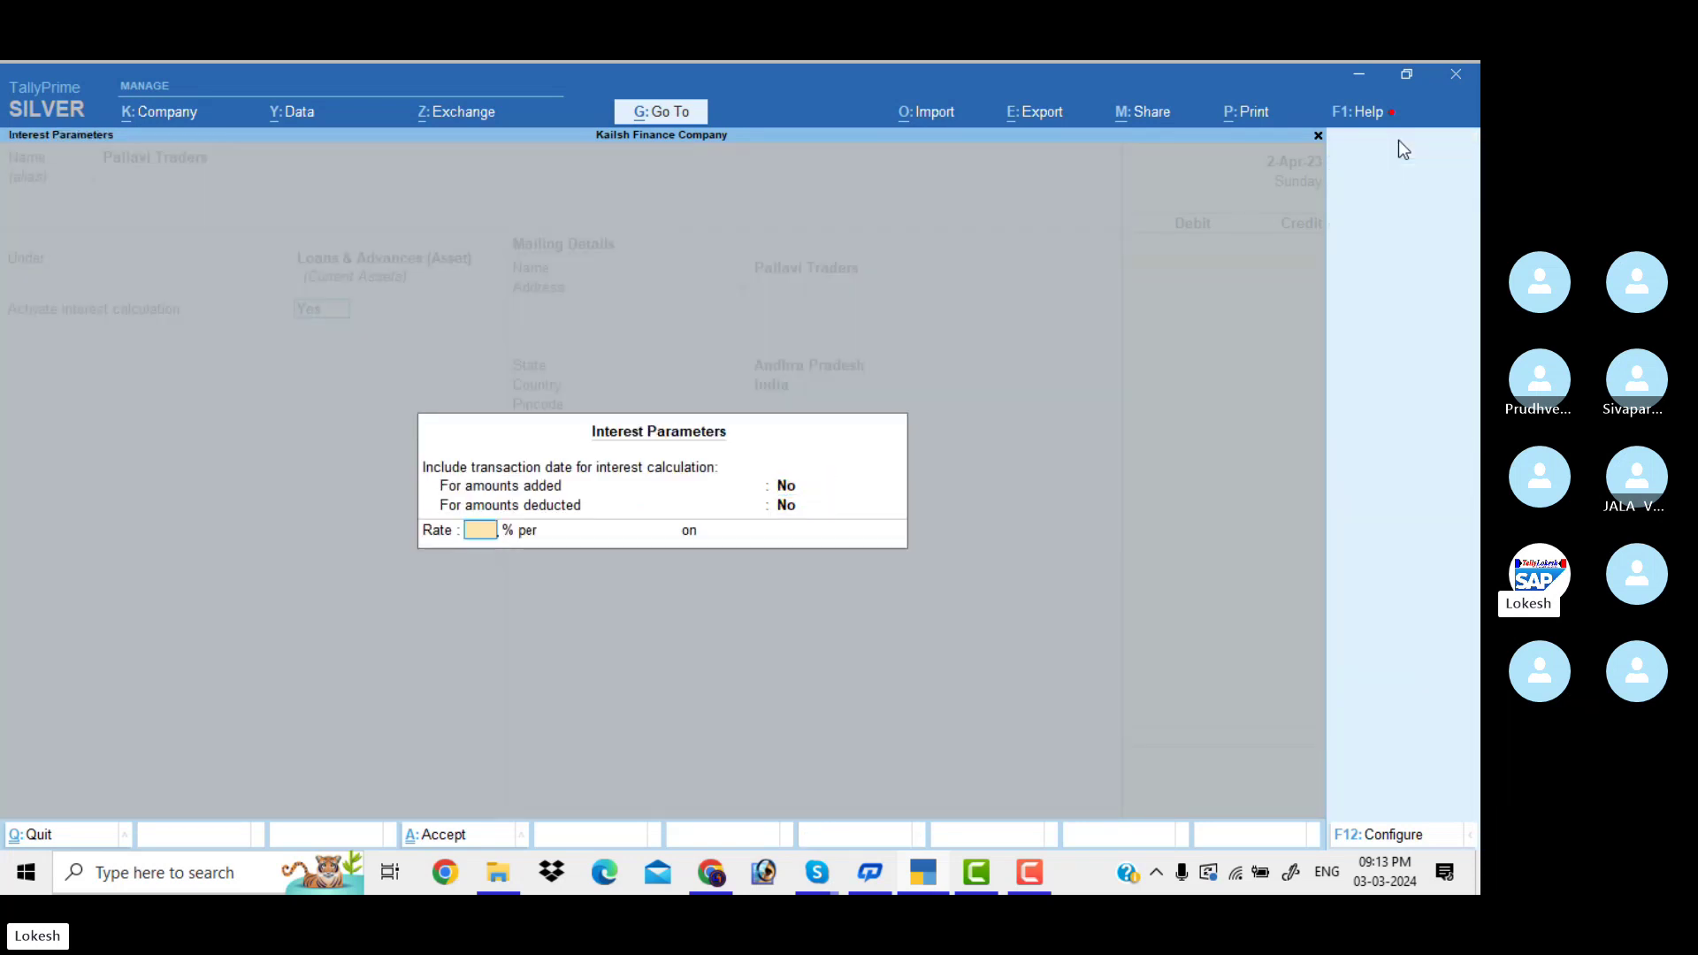
type("20")
key("Return")
key("Down")
key("Return")
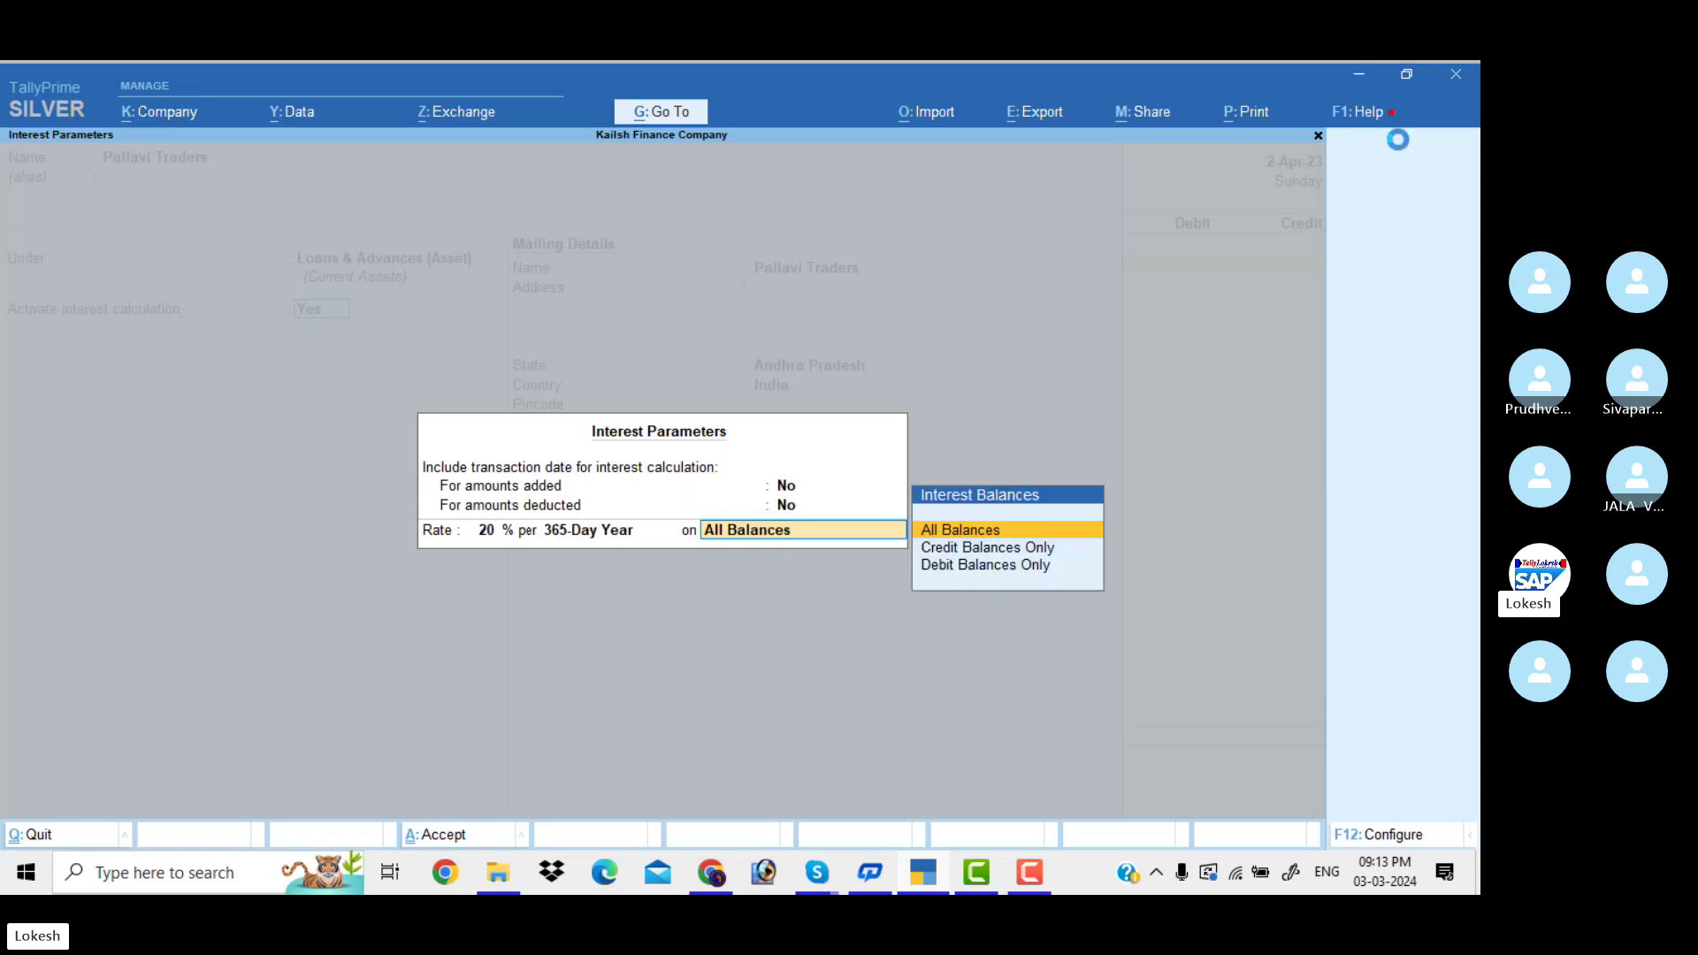
key("Return")
key("Return")
key("Return")
key("Return")
key("Return")
key("Return")
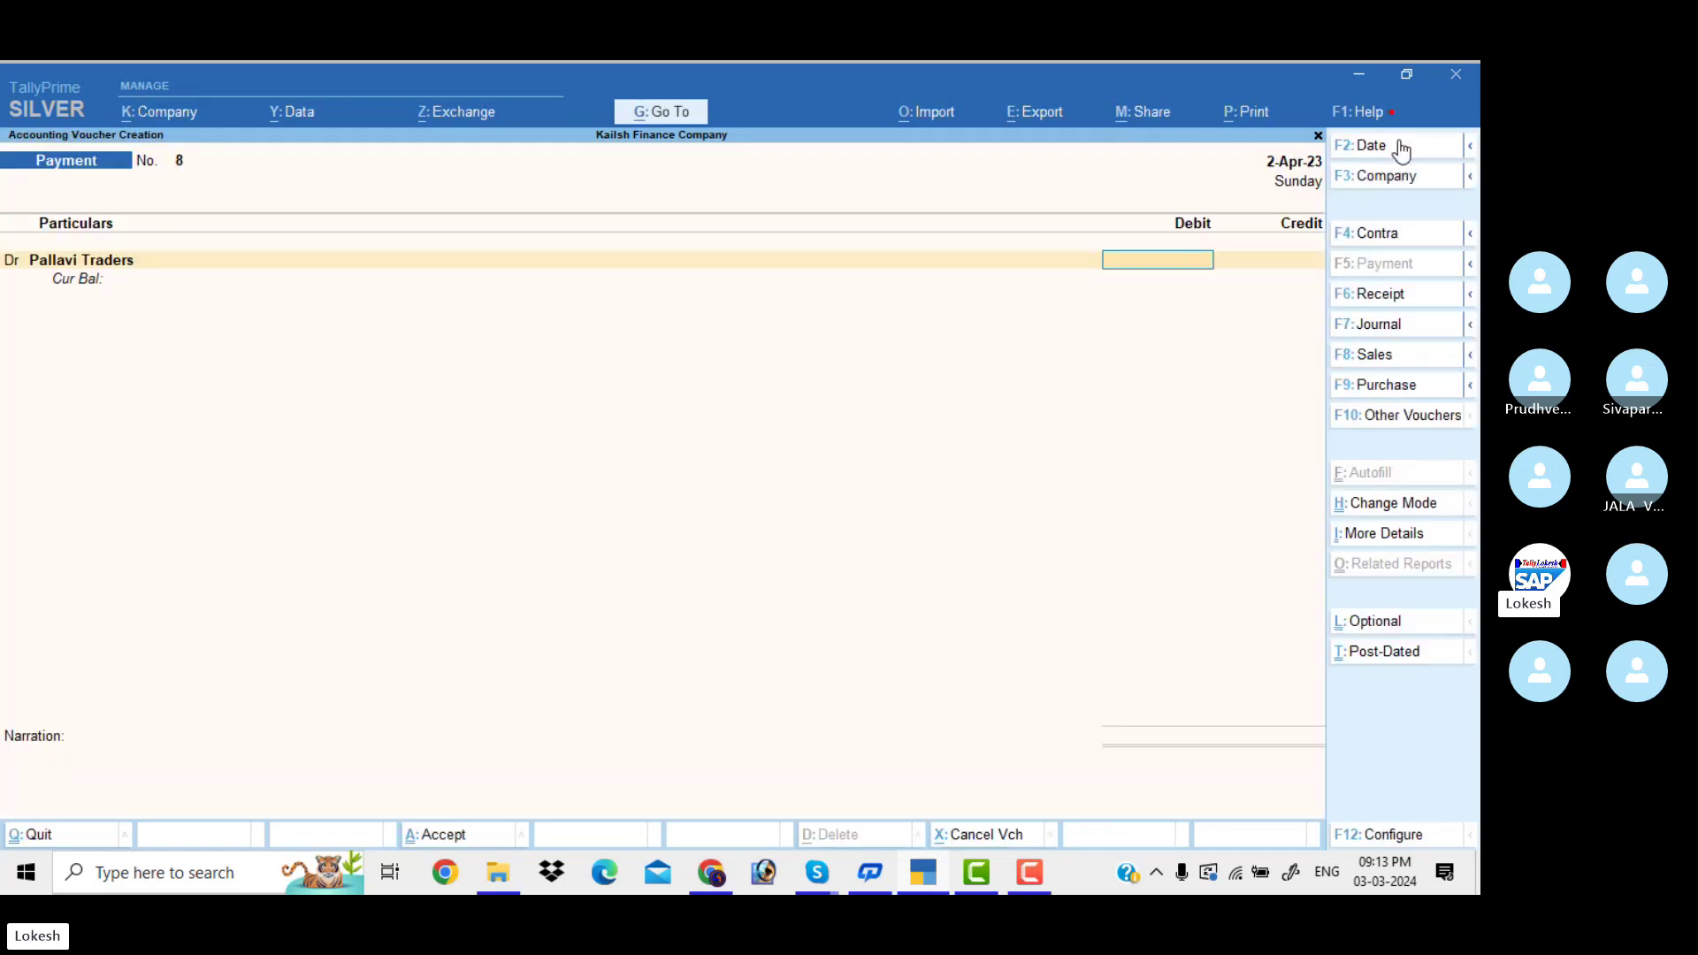
Step: Debit Pallavi Traders with 3,00,000, credit Cash for the same amount and save the payment voucher
type("300000")
key("Return")
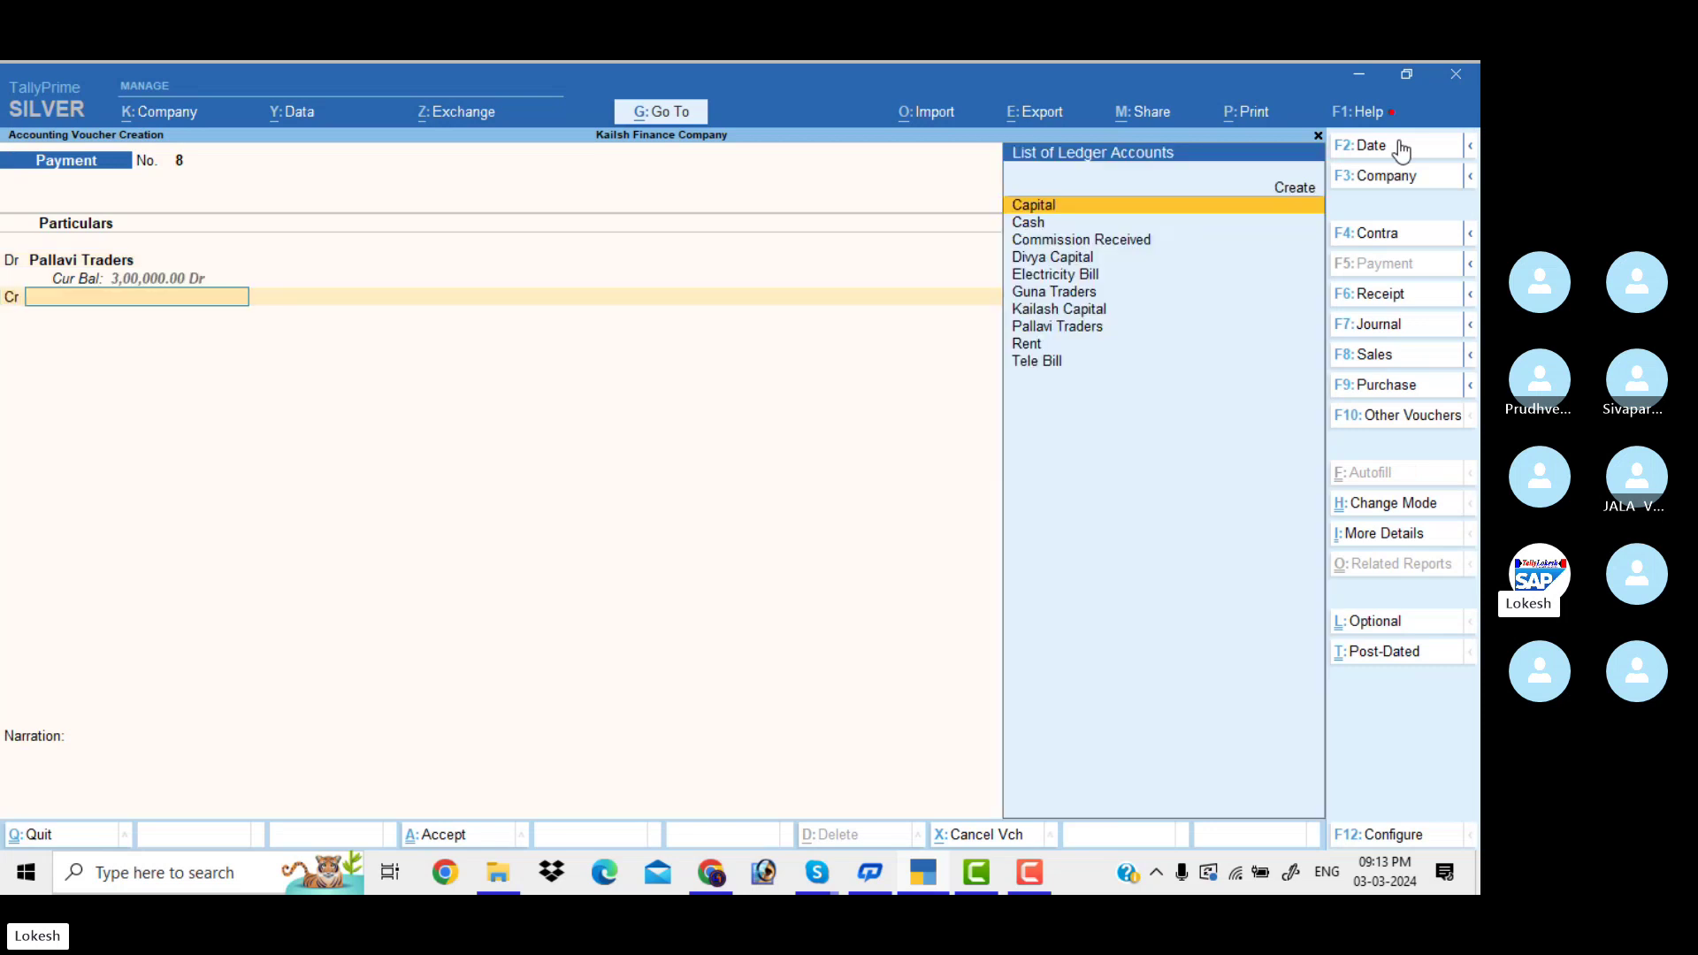
key("Down")
key("Return")
key("Return")
key("Return")
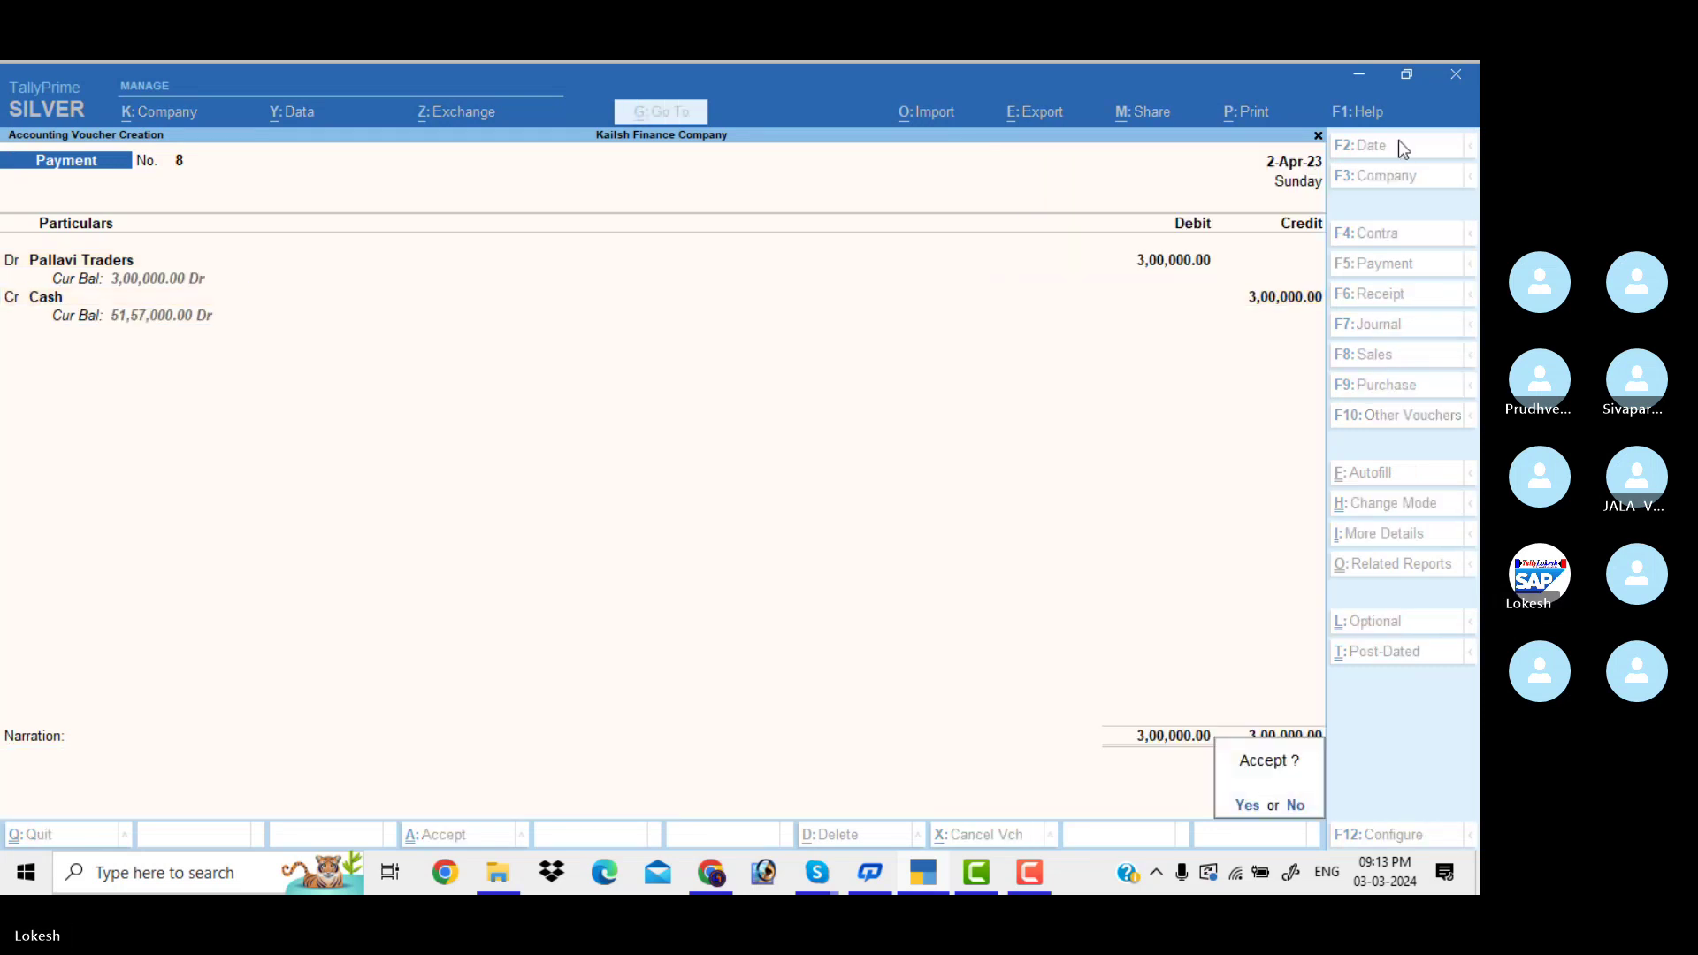
key("Return")
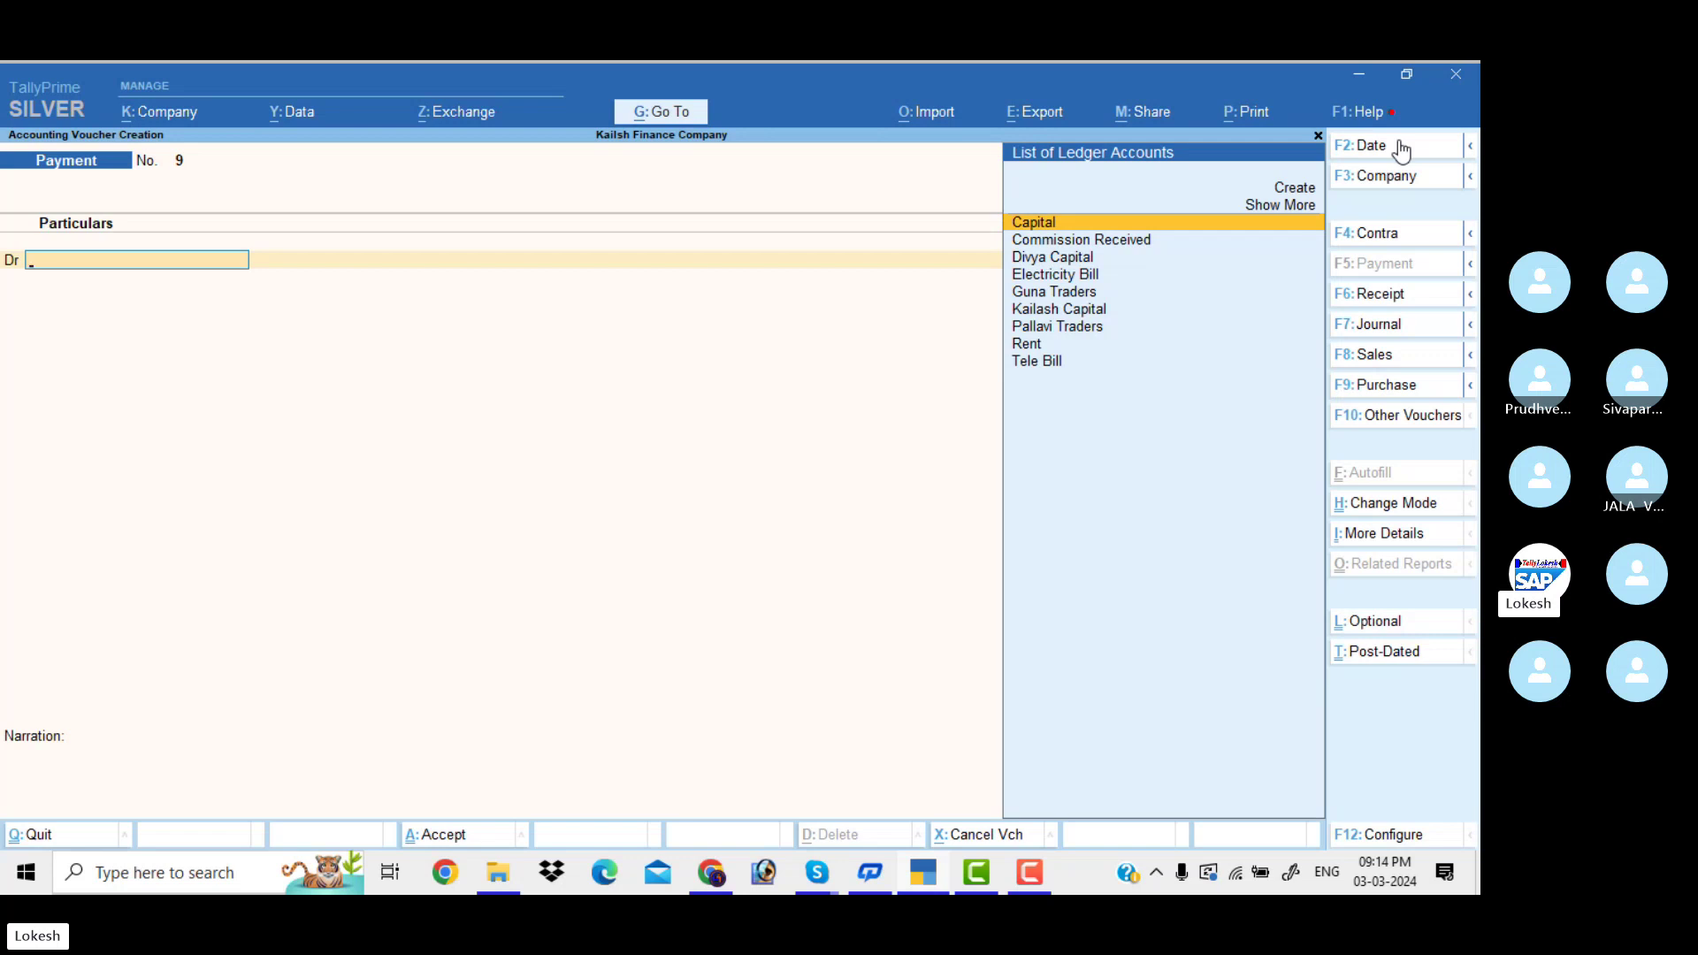
Step: Switch to a receipt voucher and set its date to 1-May-23
left_click(1376, 296)
left_click(1401, 158)
key("BackSpace")
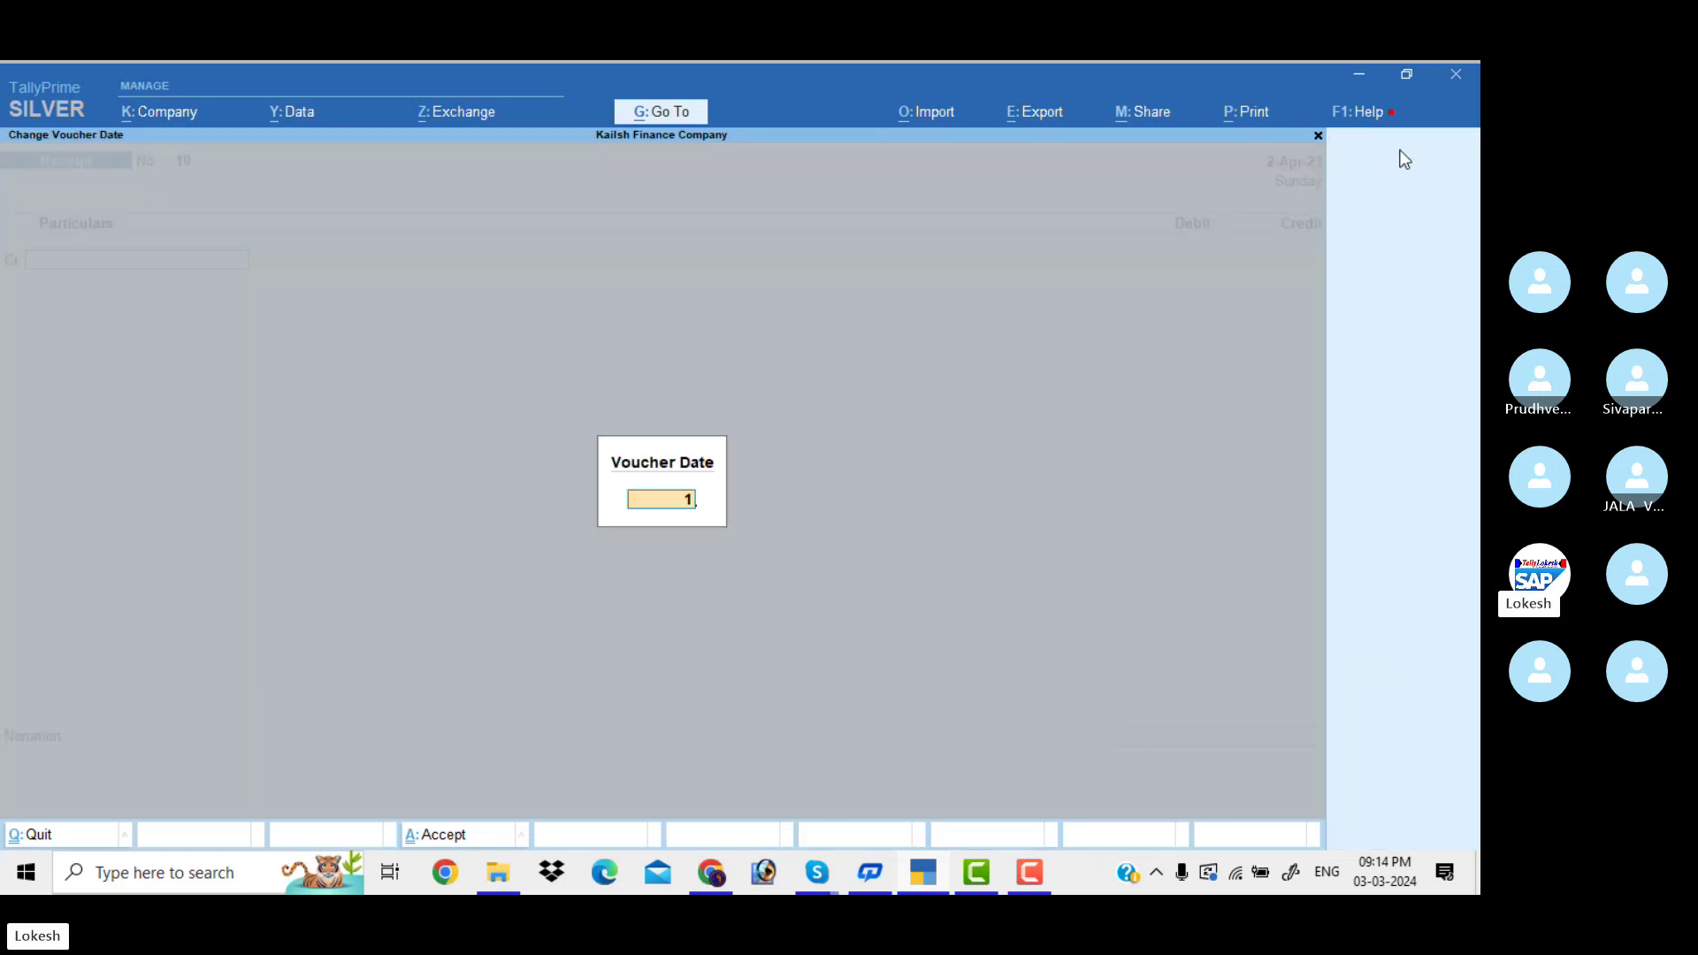
type("1-4")
key("Return")
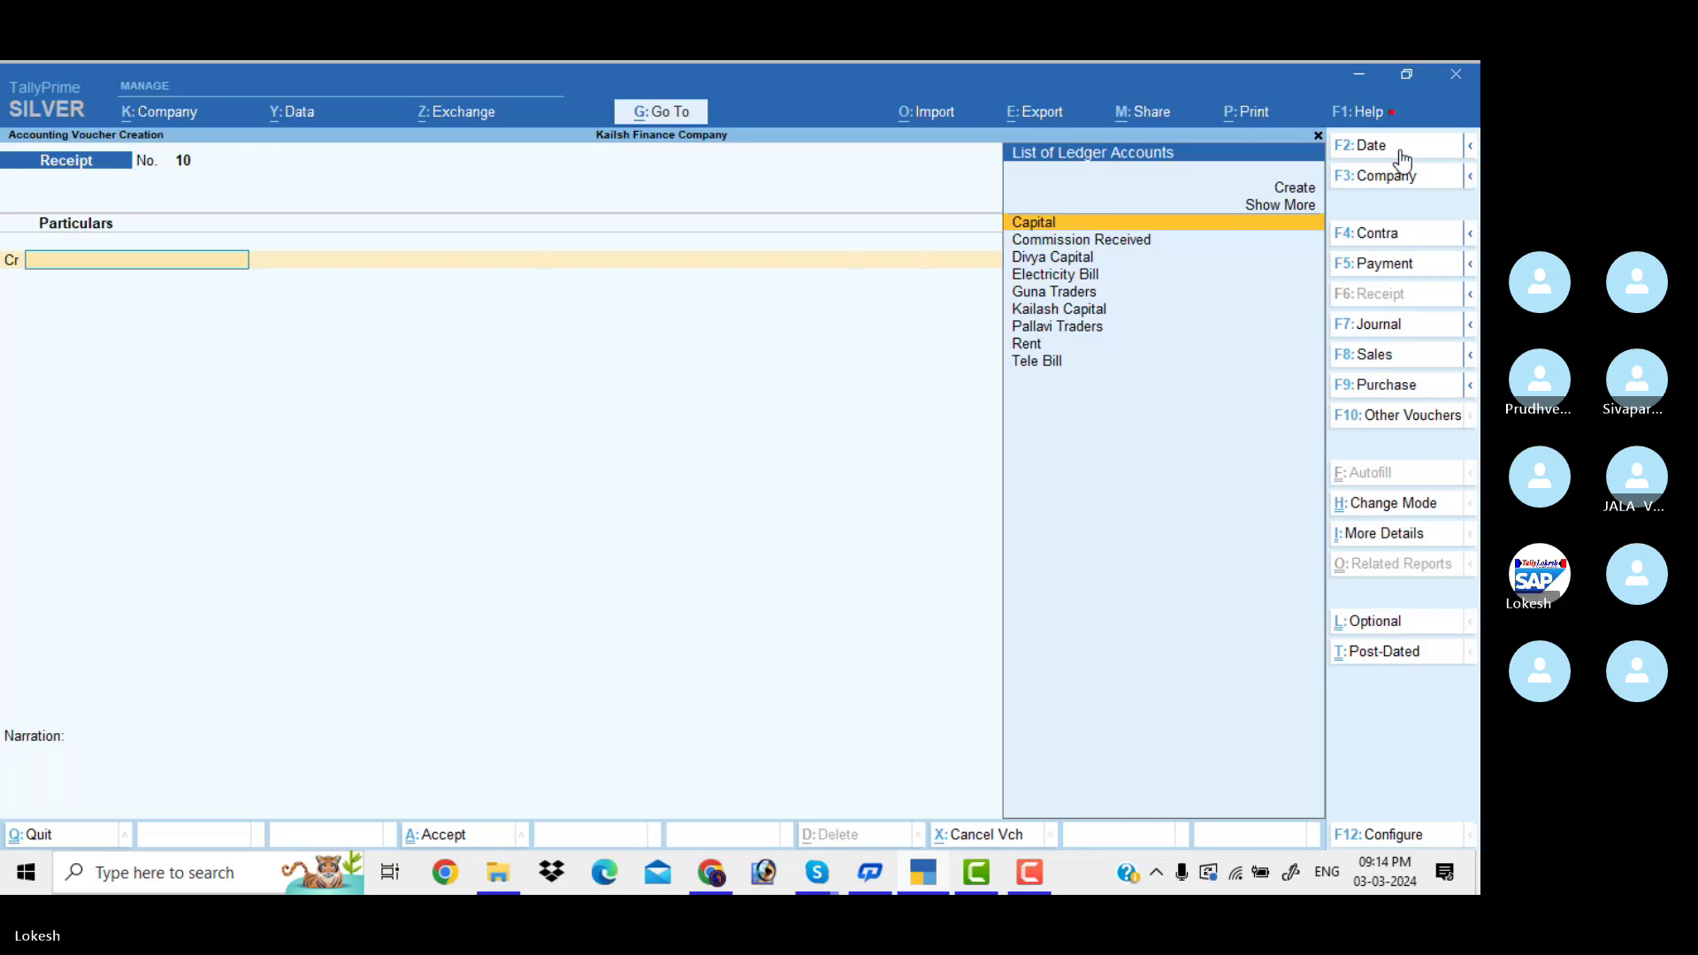
Step: Credit Pallavi Traders with 50,000, debit Cash for the same amount and save the receipt voucher
type("P")
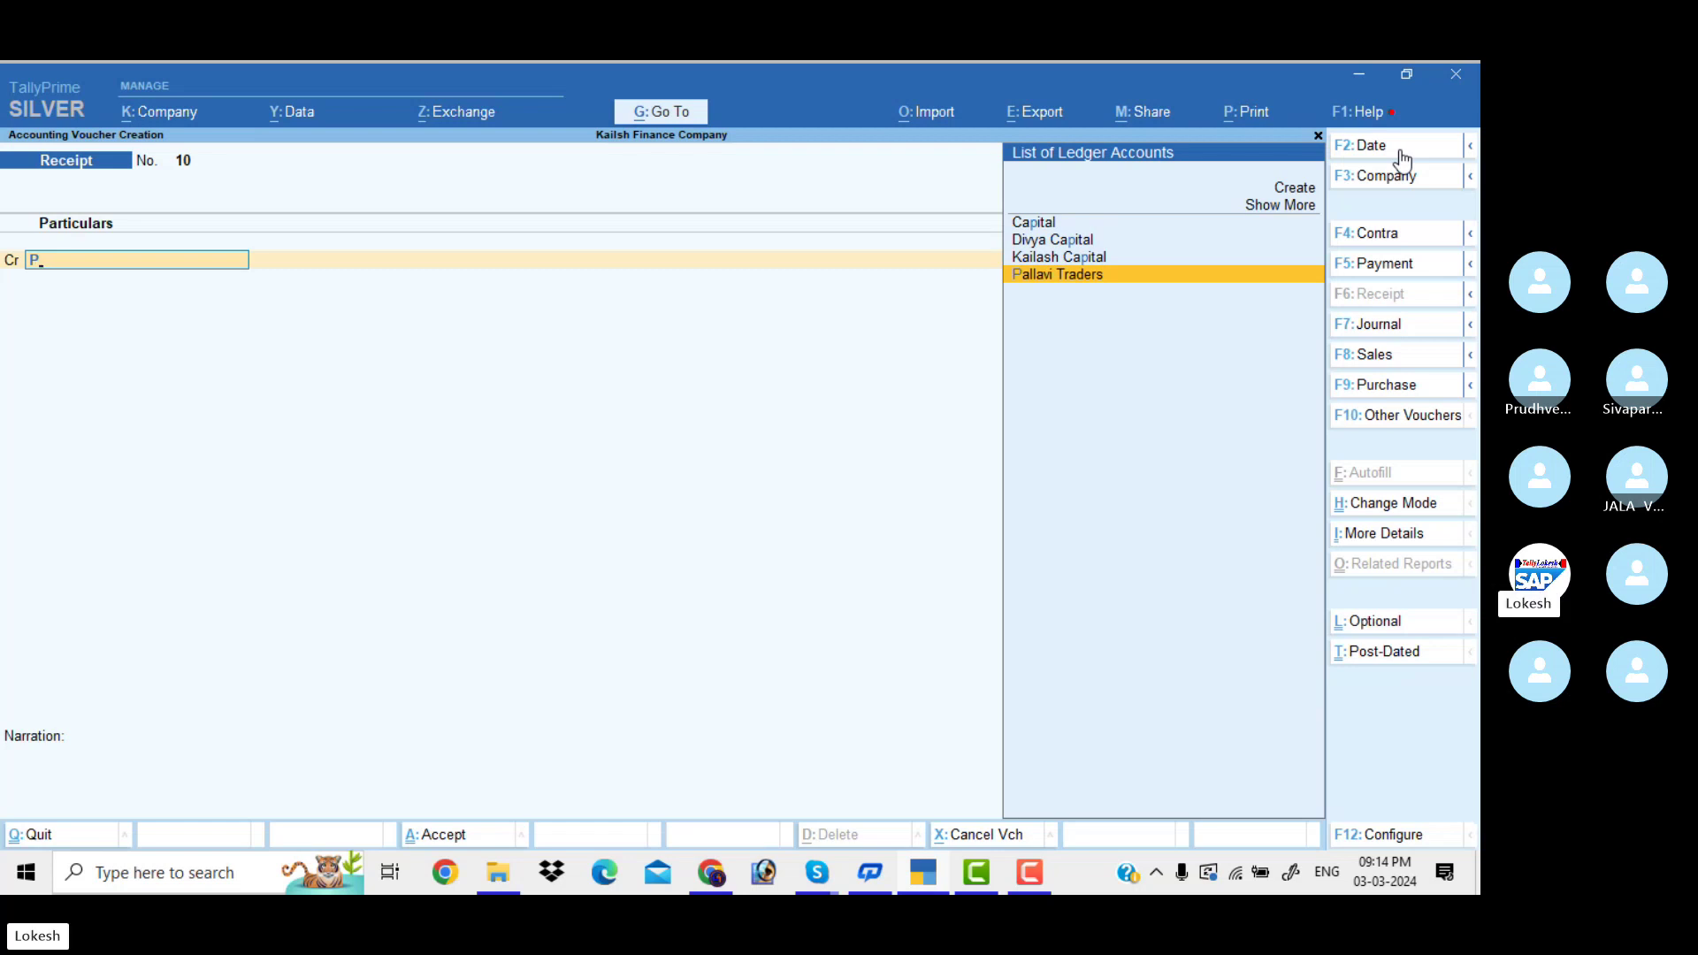
key("Return")
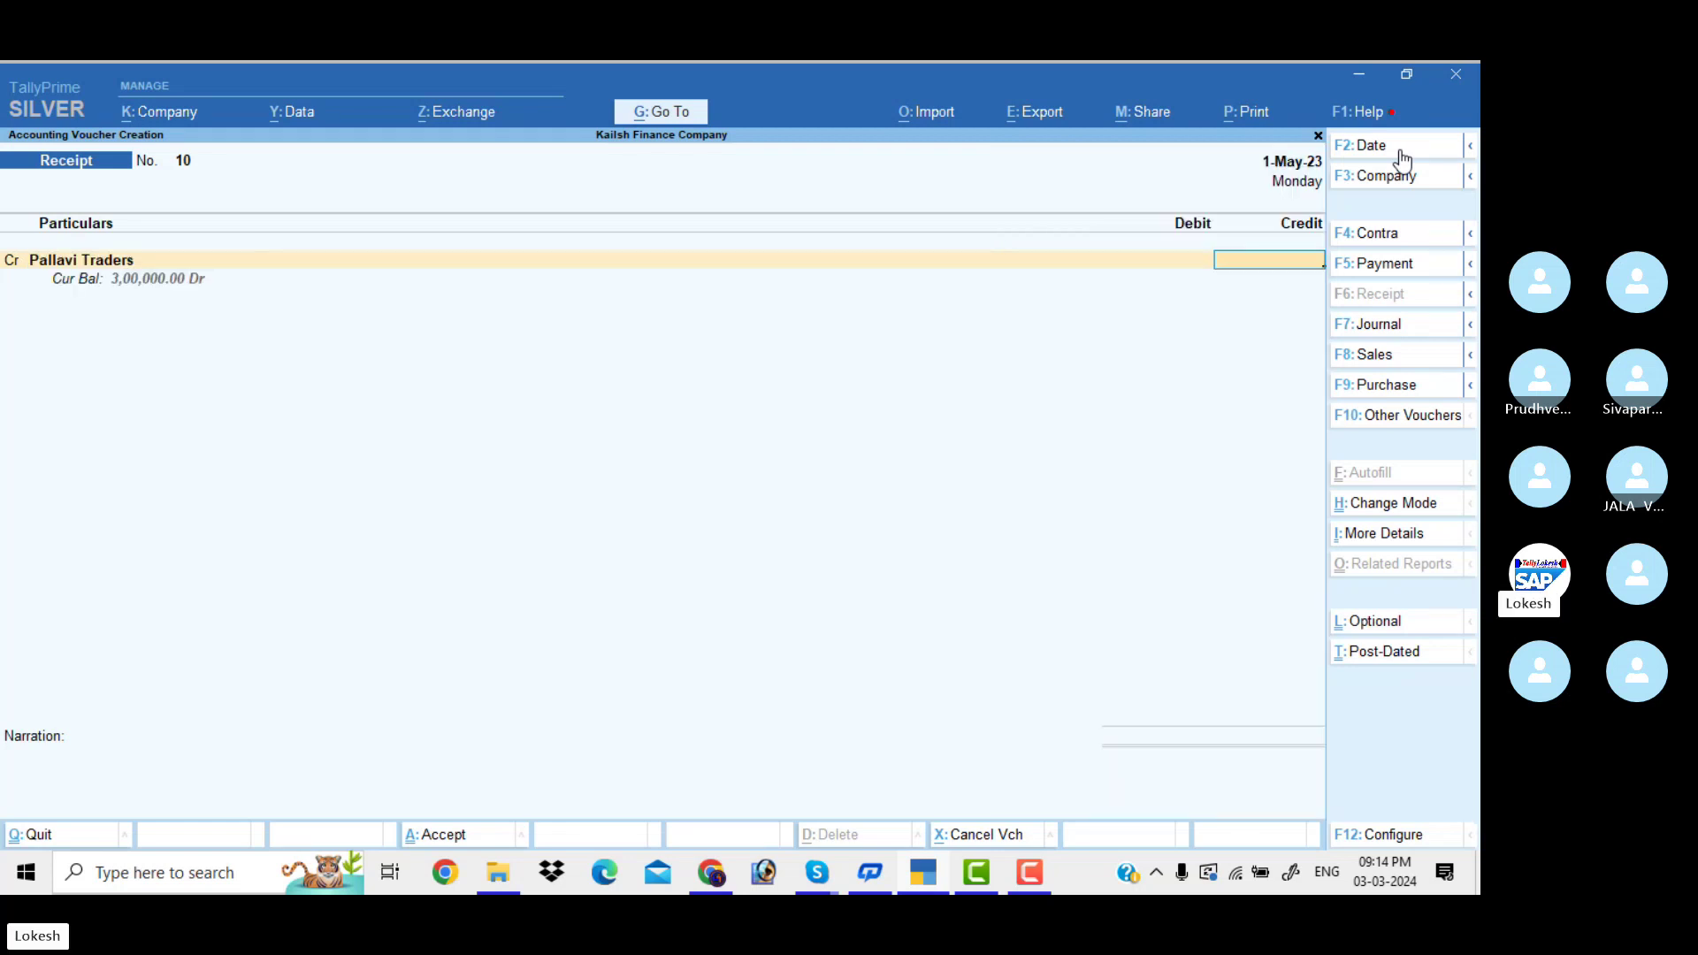
type("50000")
key("Return")
key("Return")
key("Down")
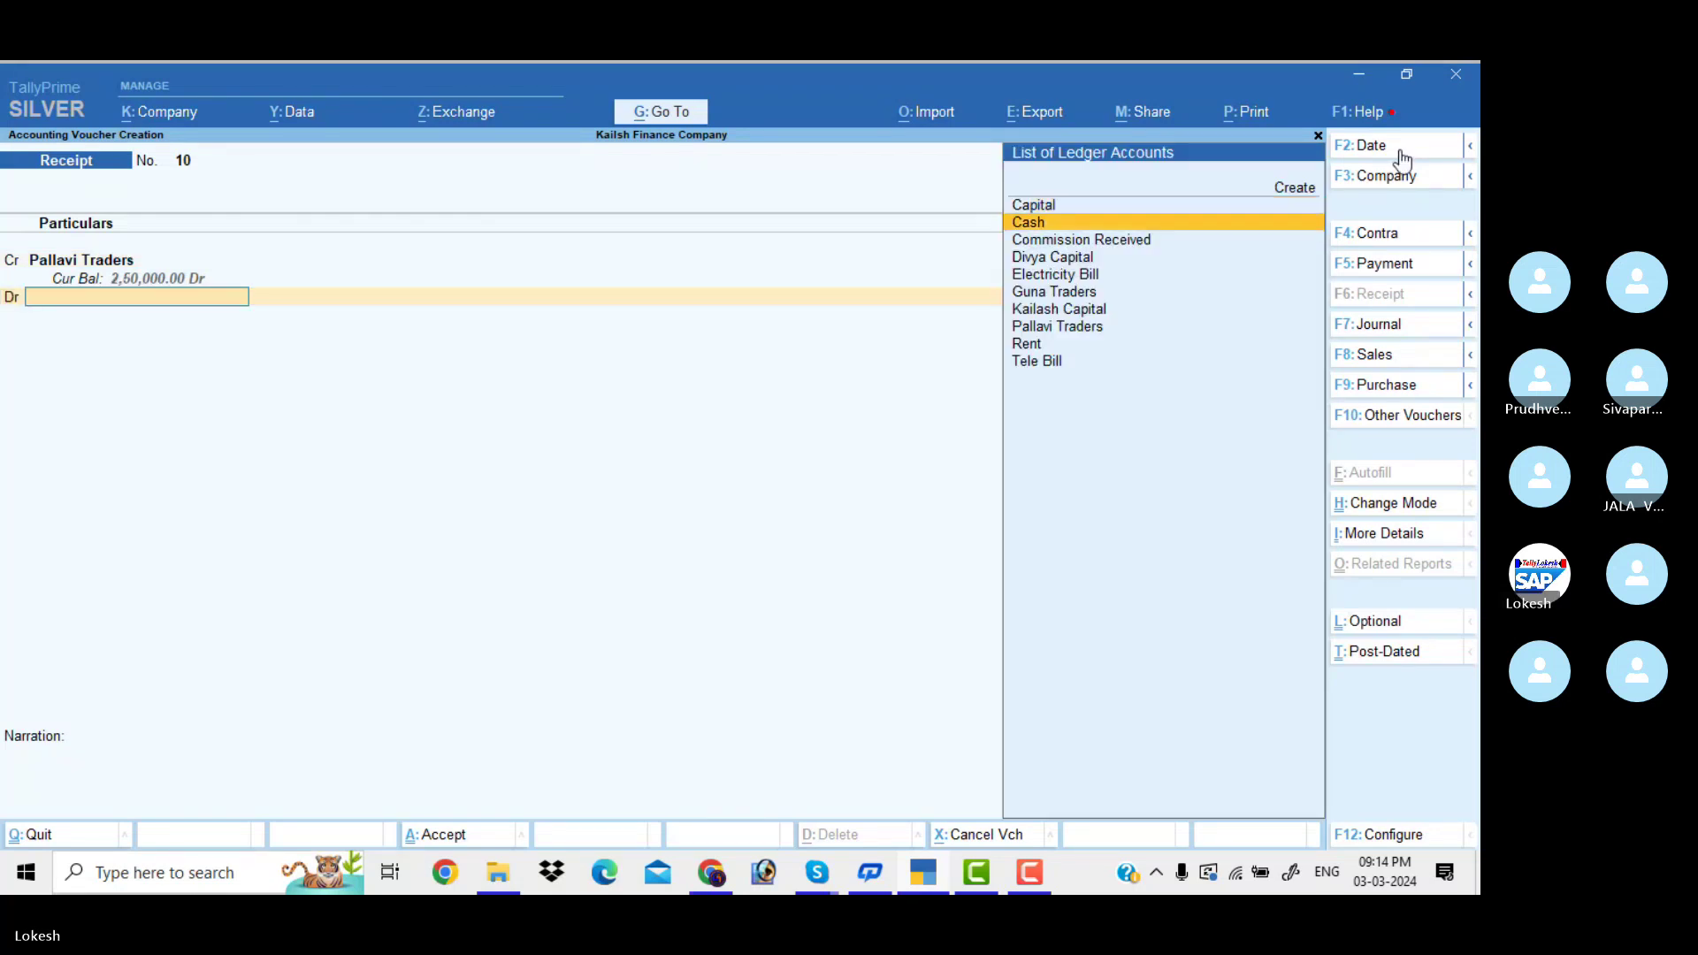
key("Return")
key("Return")
key("Return")
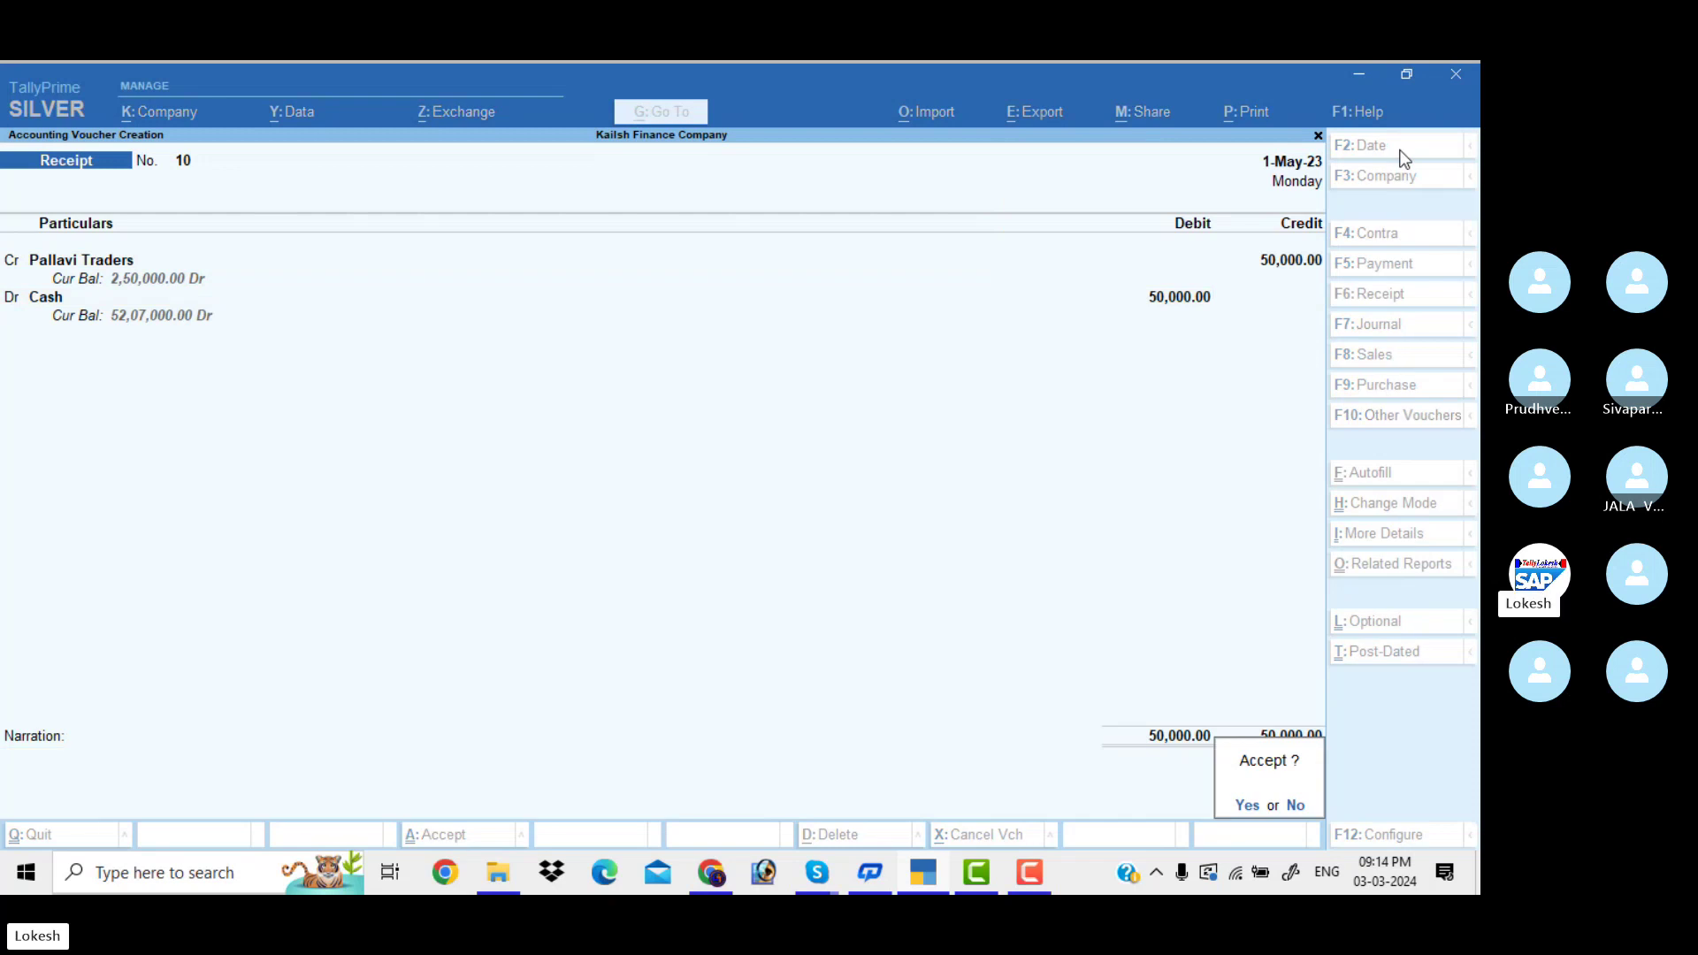
key("Return")
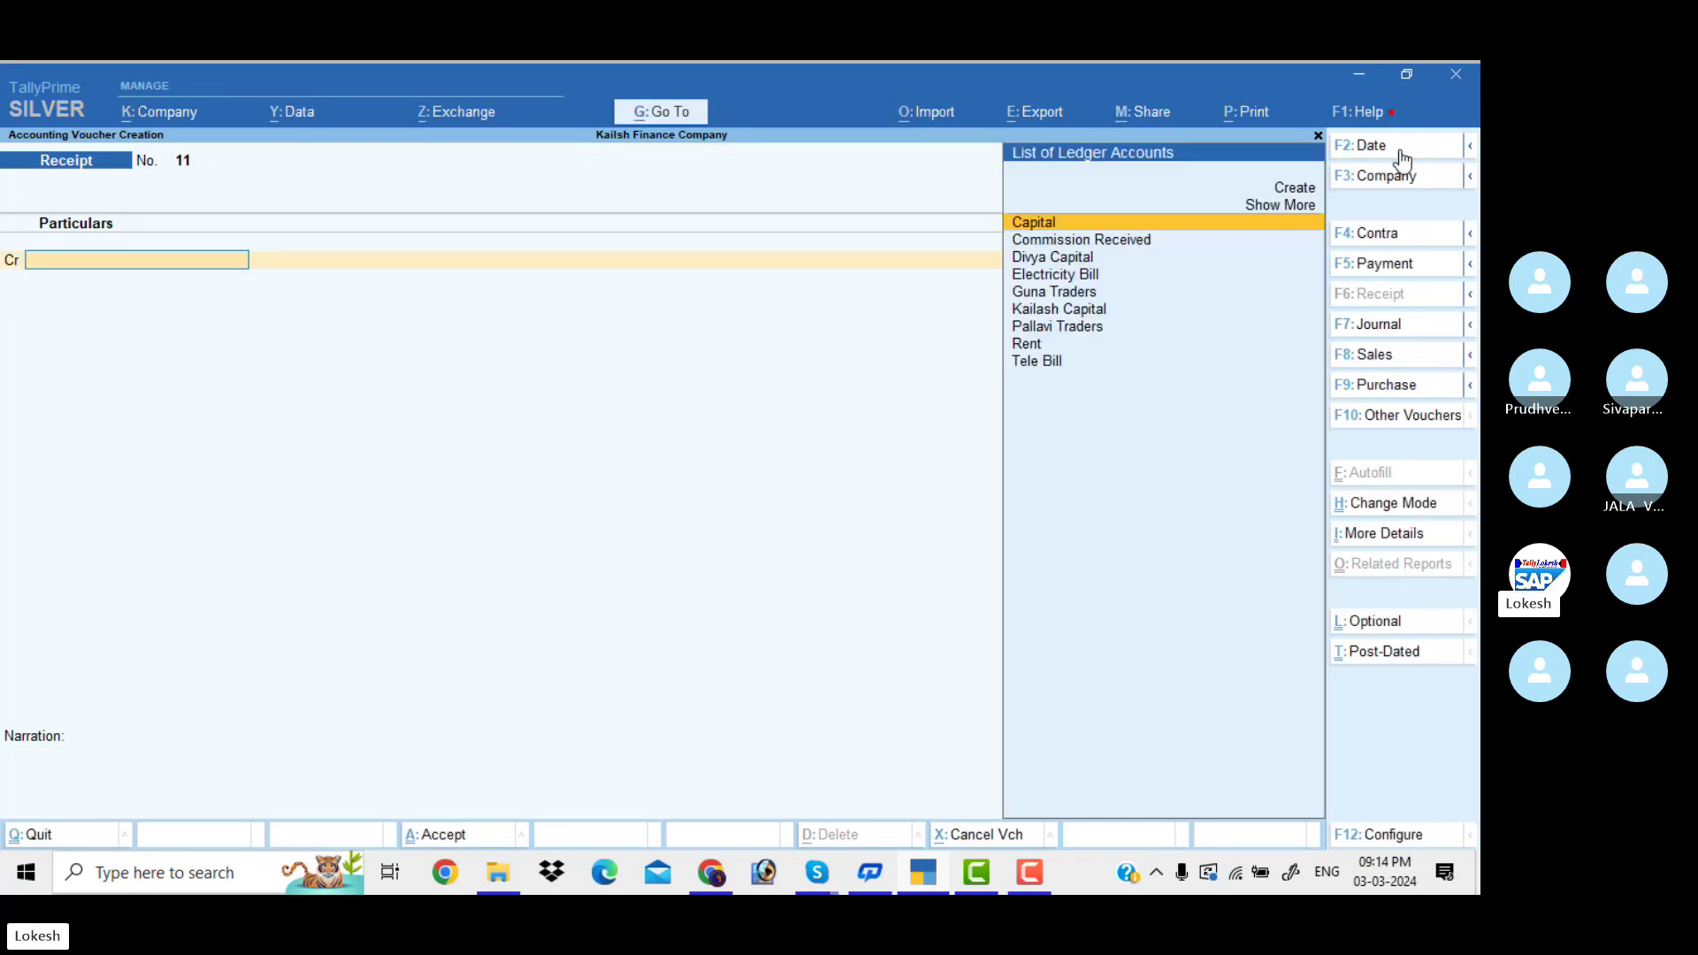
Step: Set the date of the new receipt voucher to 2-May-23
left_click(1401, 156)
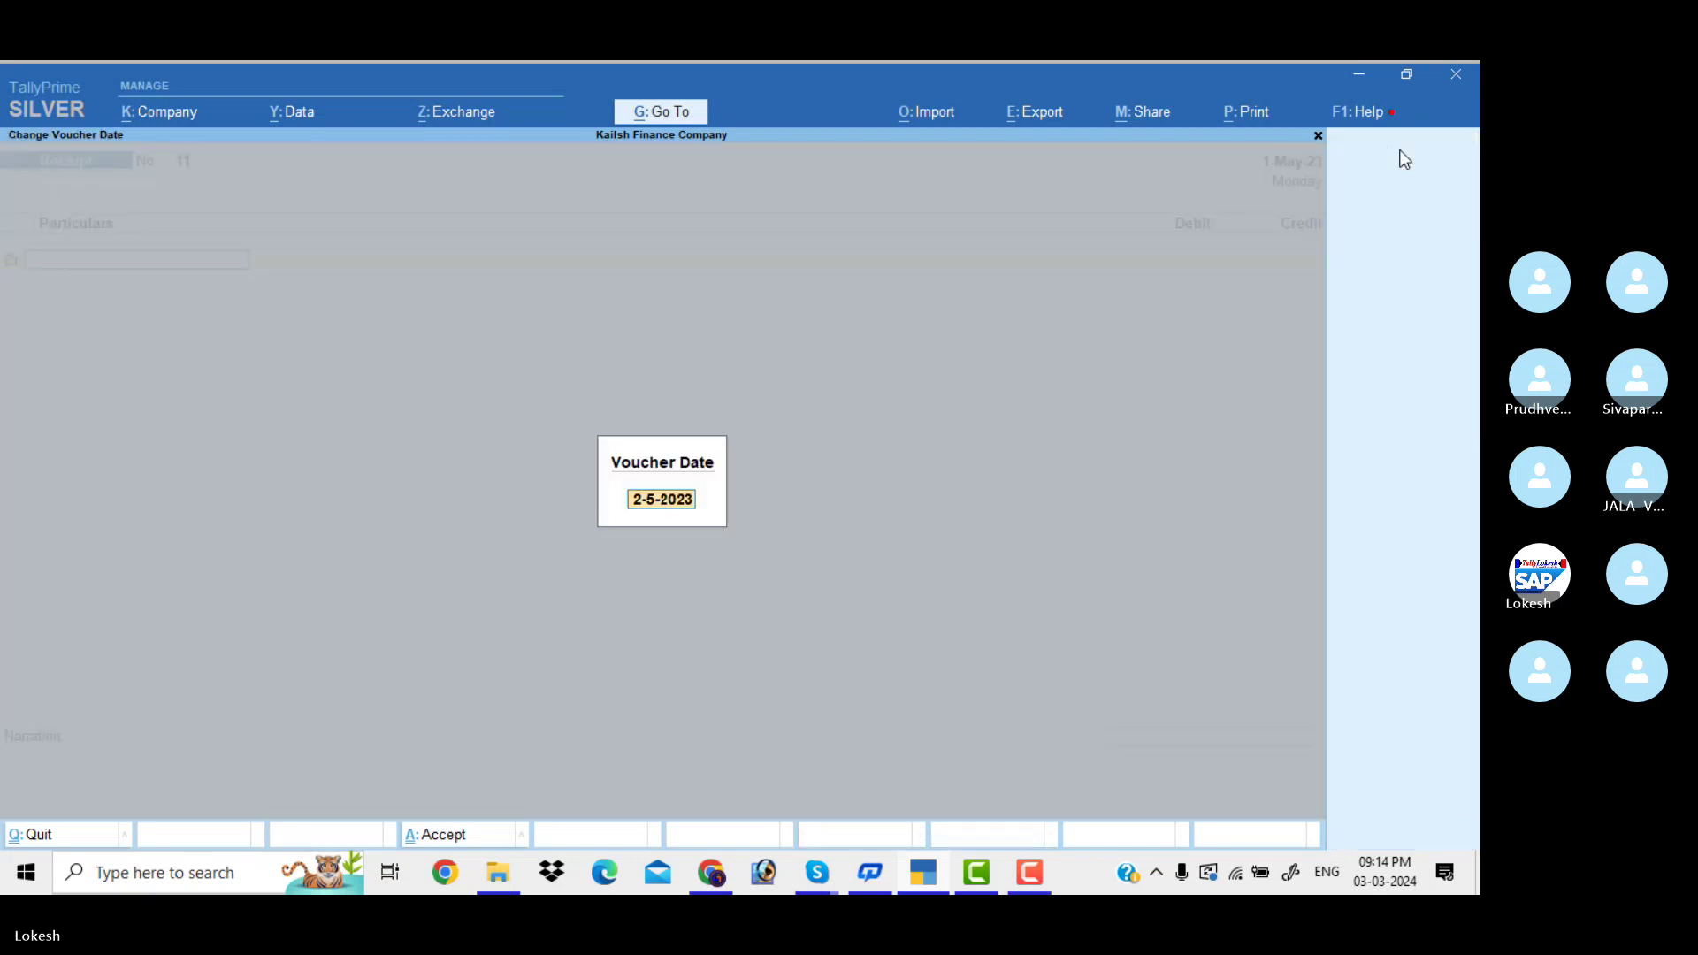
key("BackSpace")
type("2-5")
key("Return")
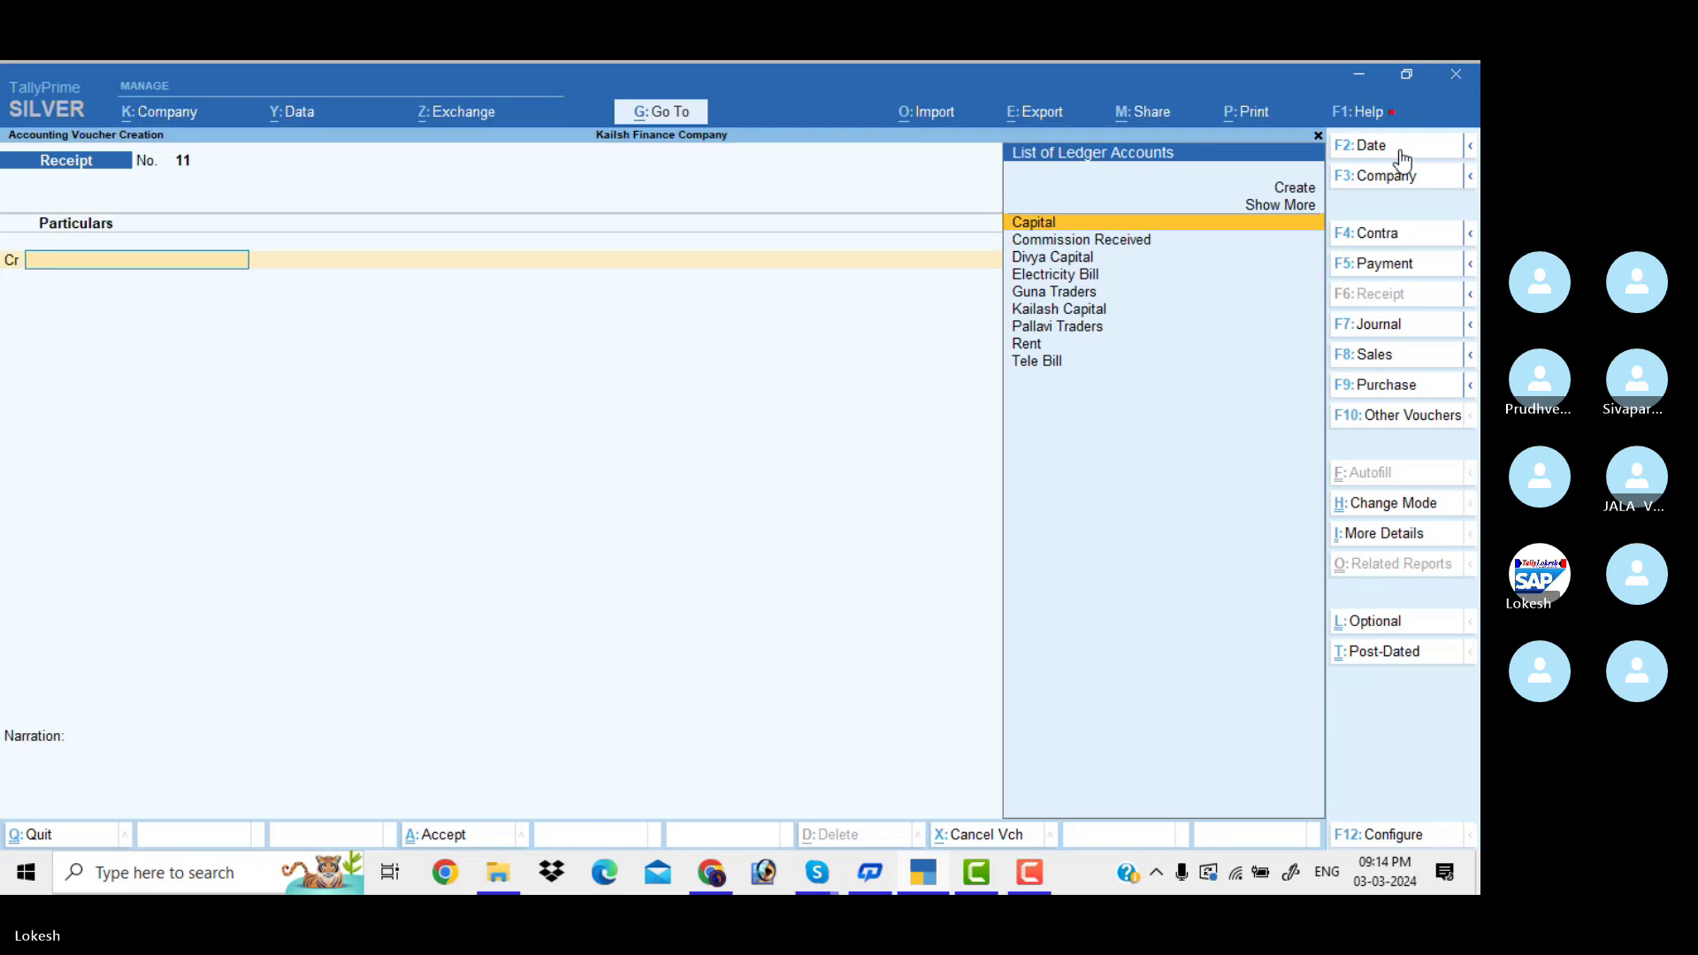
Step: Credit Guna Traders with 30,000, debit Cash for the same amount and save the receipt voucher
type("g")
key("Return")
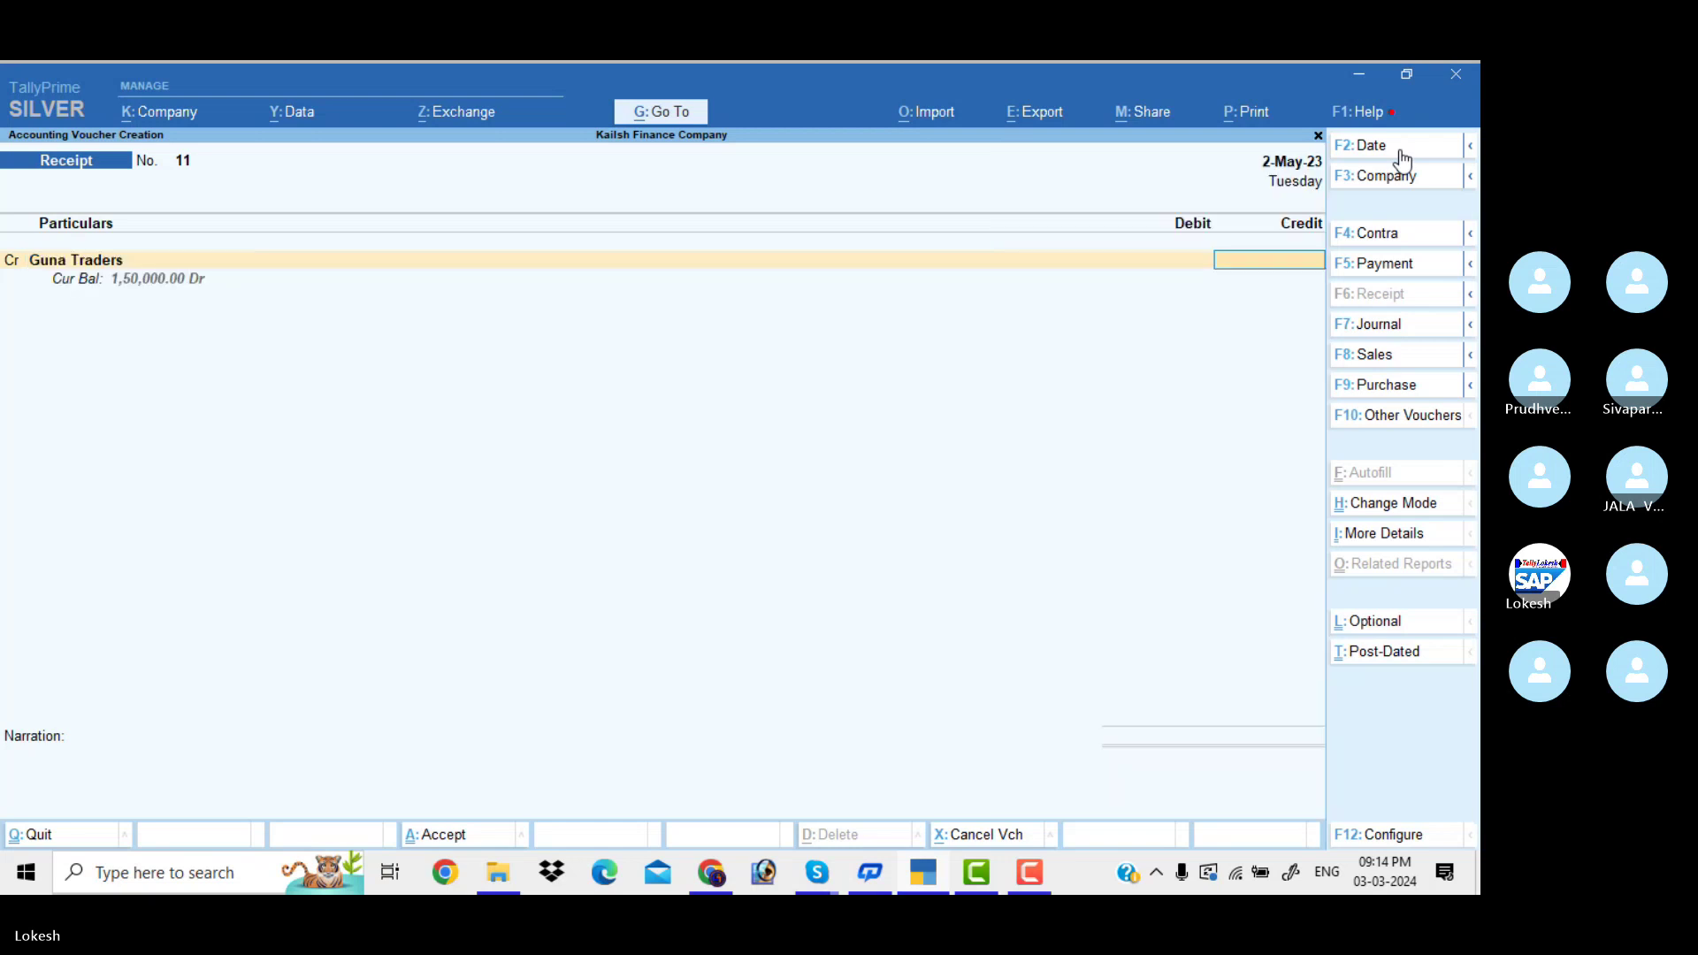
type("30000")
key("Return")
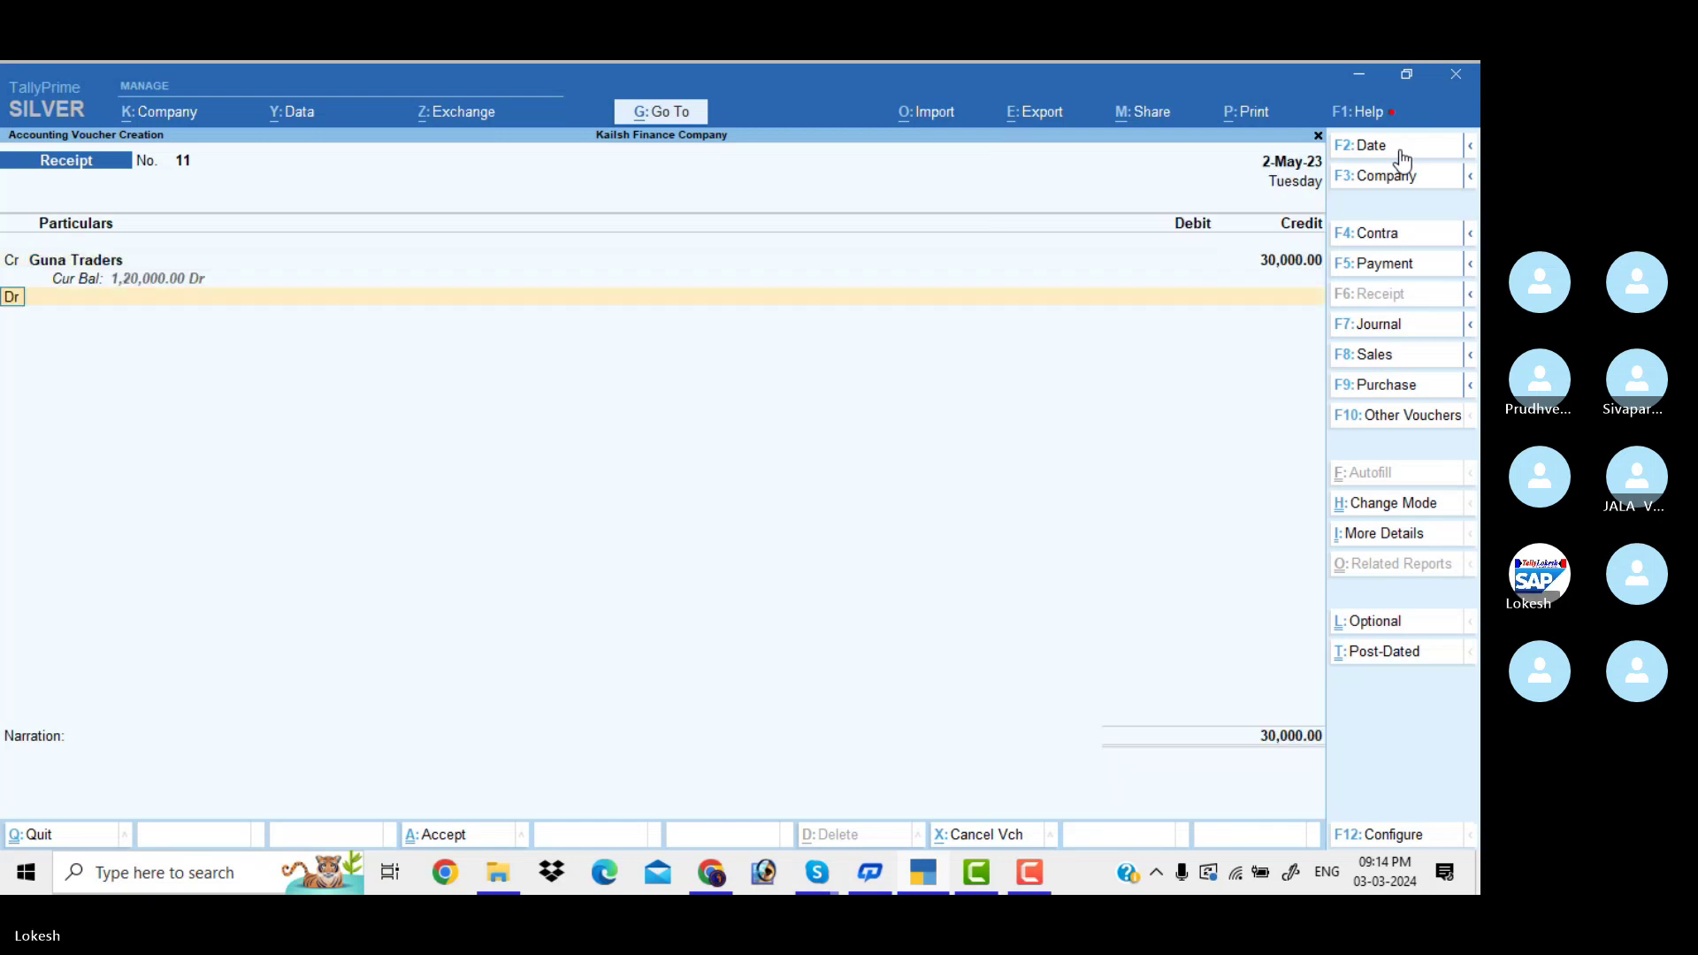
key("Down")
key("Return")
key("Return")
key("Return")
key("Return")
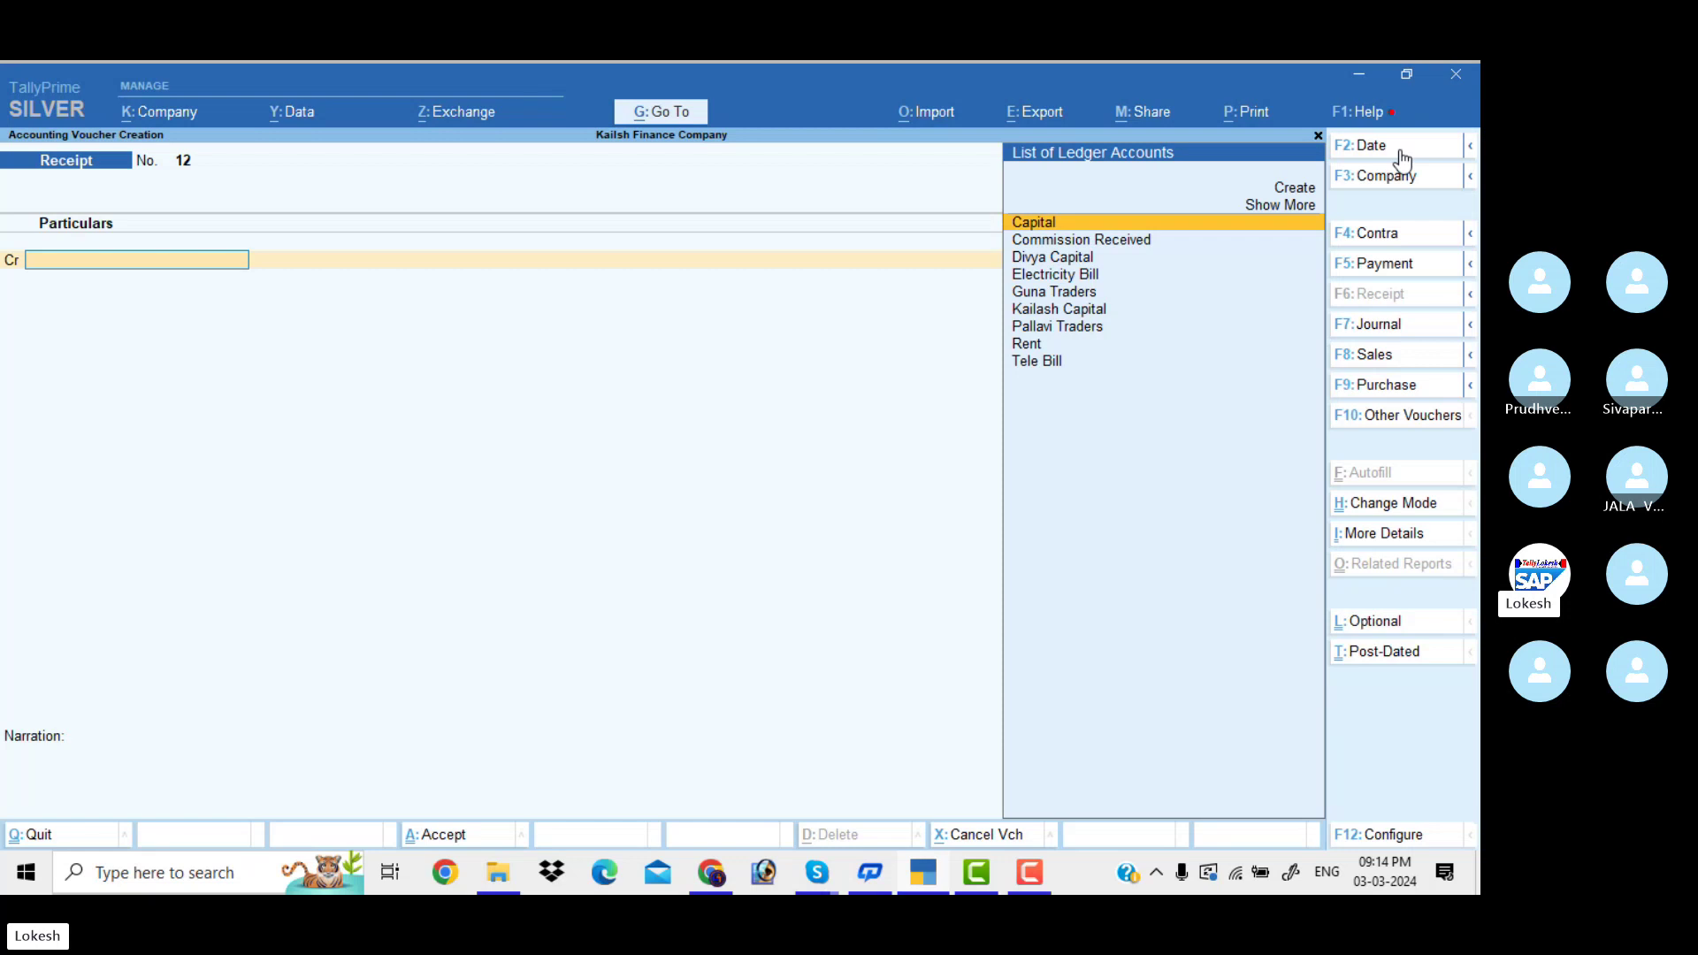
Step: Leave voucher entry and open the Interest Receivable report under the interest calculations in Statements of Accounts
key("Escape")
key("Return")
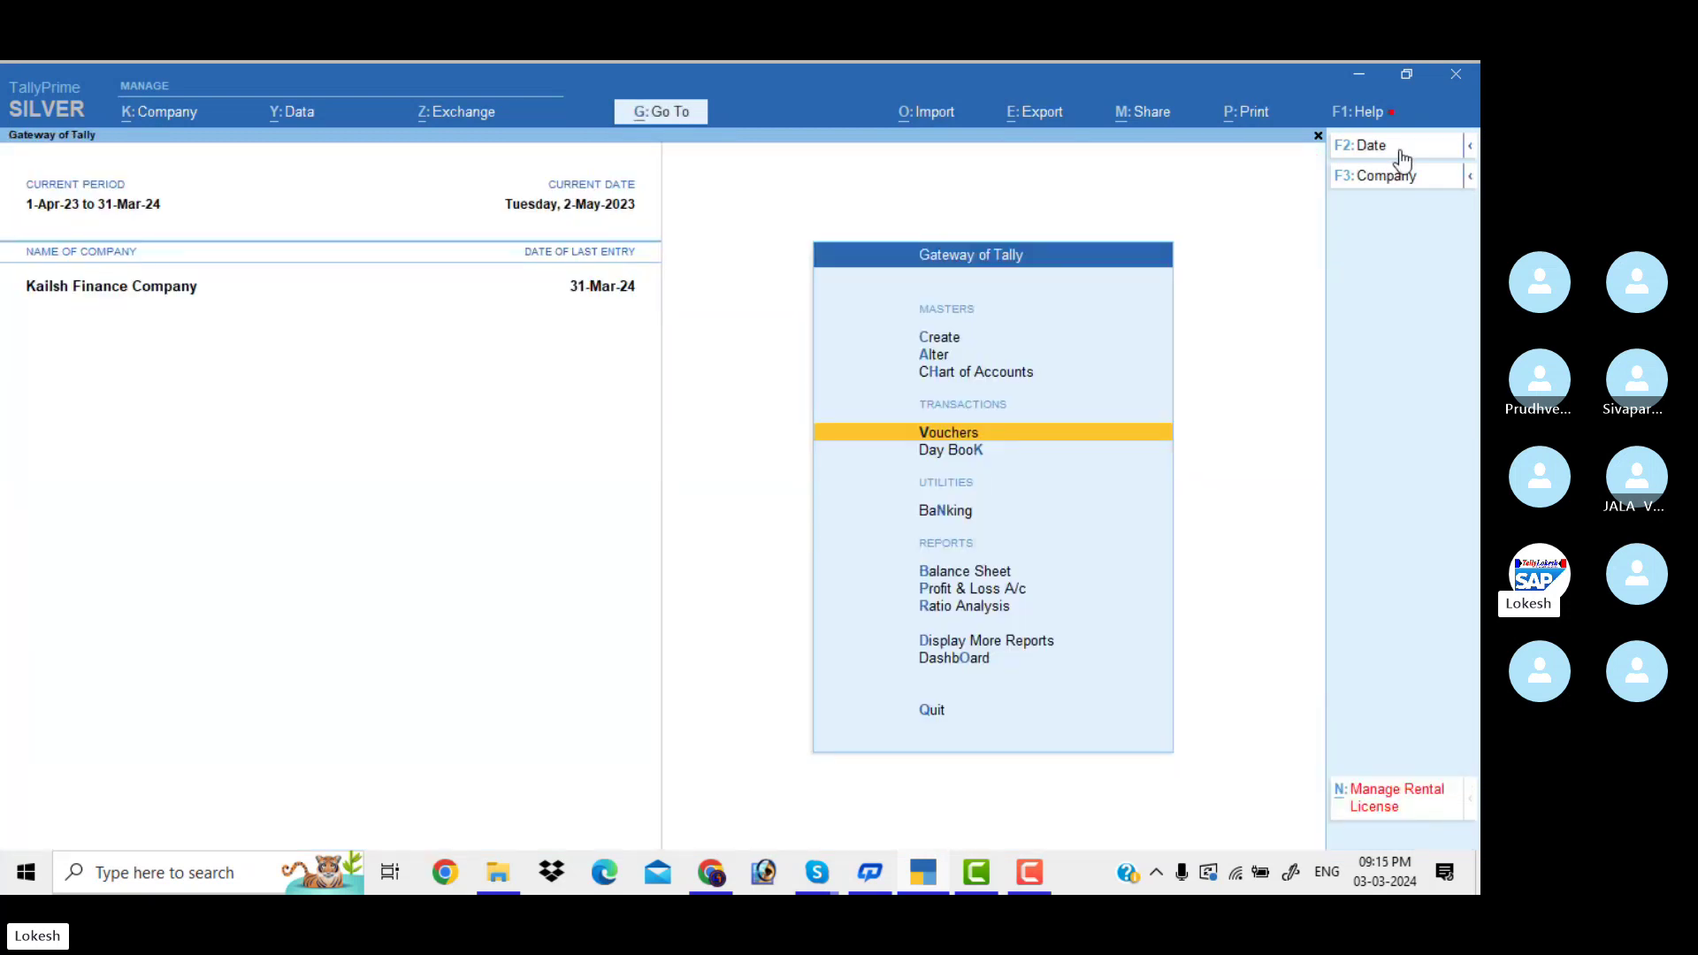
key("Down")
key("Down")
key("Down")
key("Down")
key("Down")
key("Down")
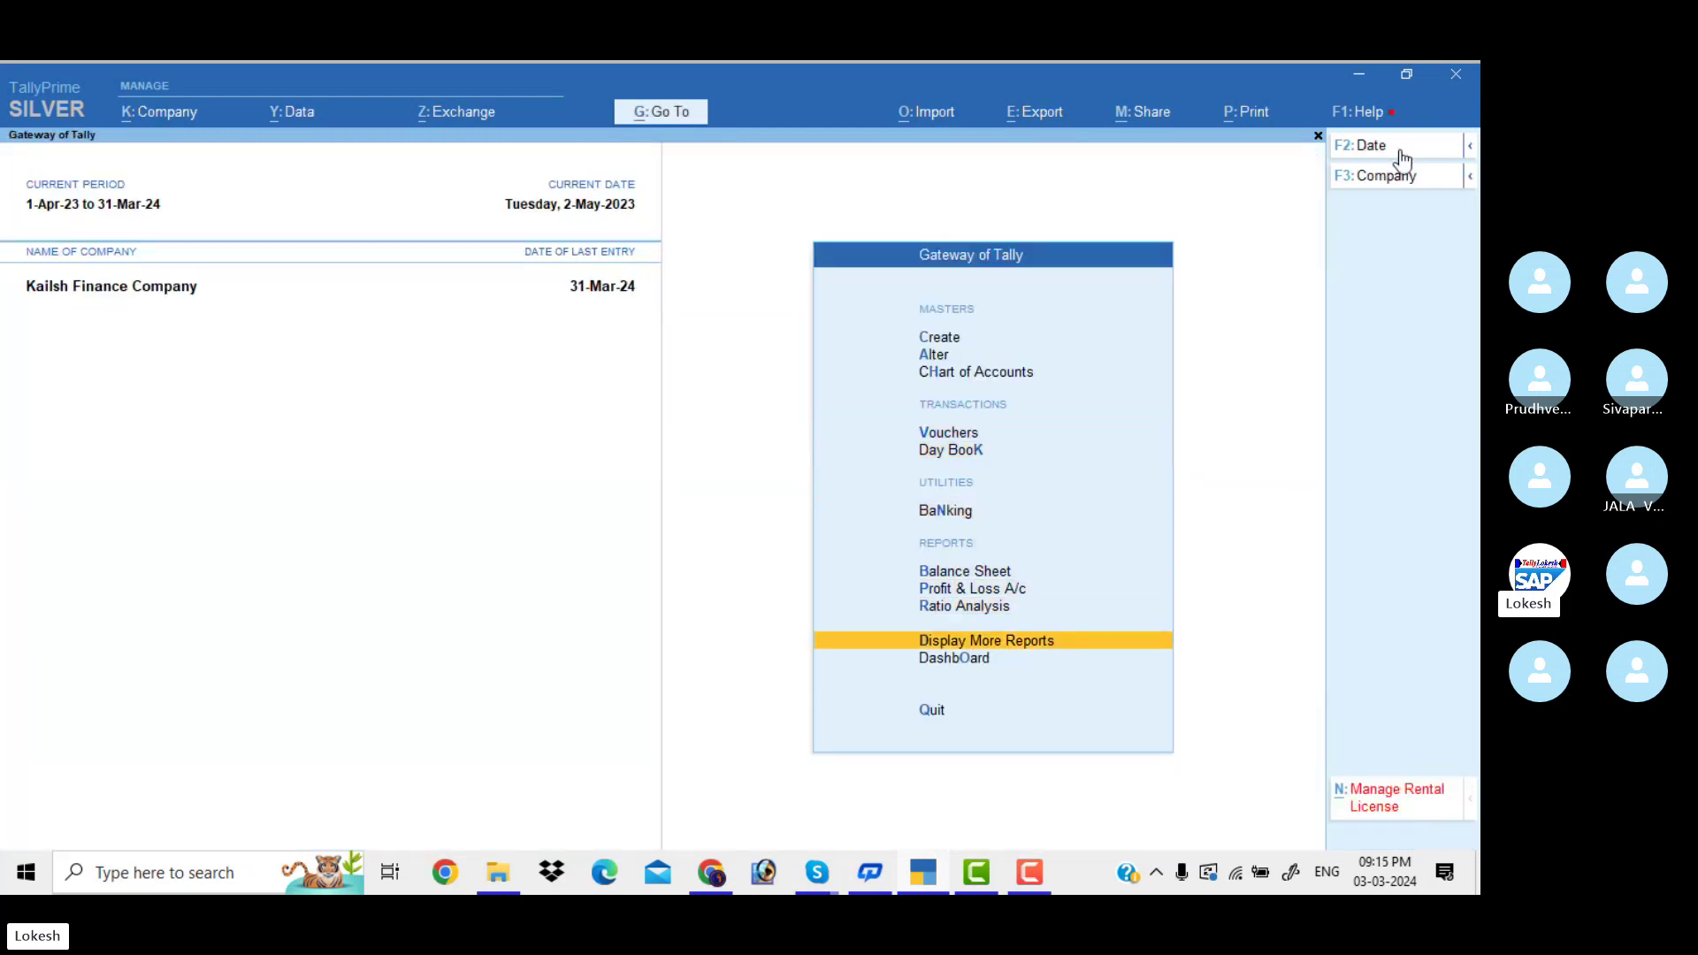
key("Return")
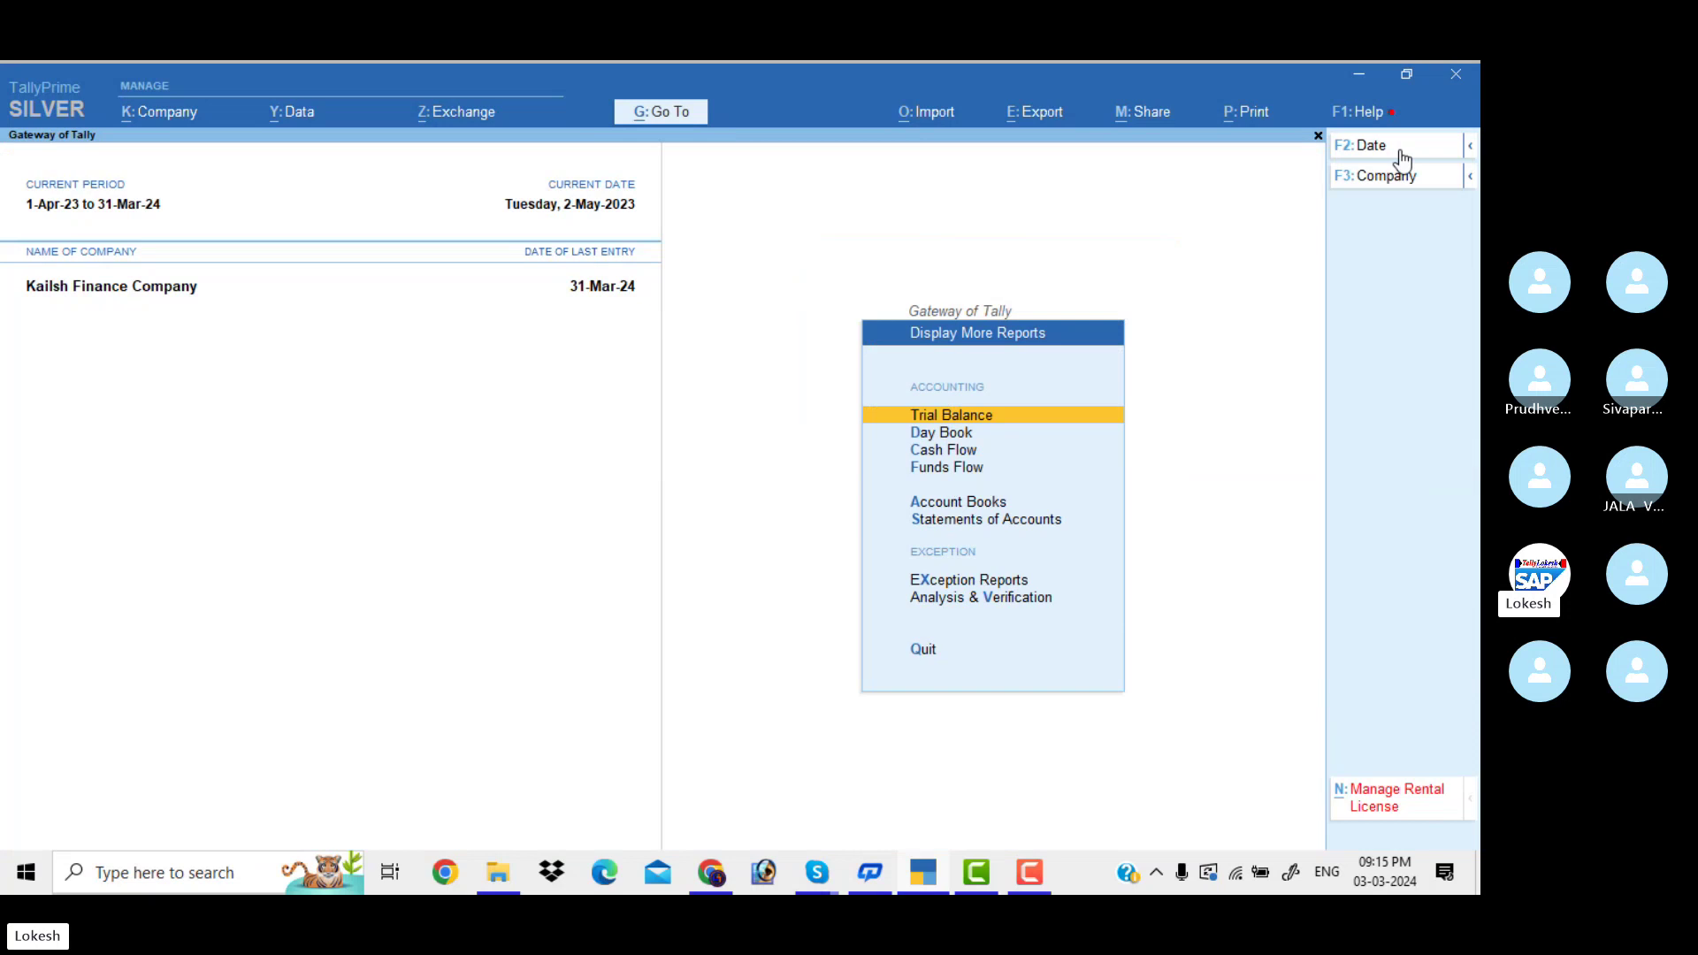
key("Down")
key("Down")
key("Down")
key("Down")
key("Down")
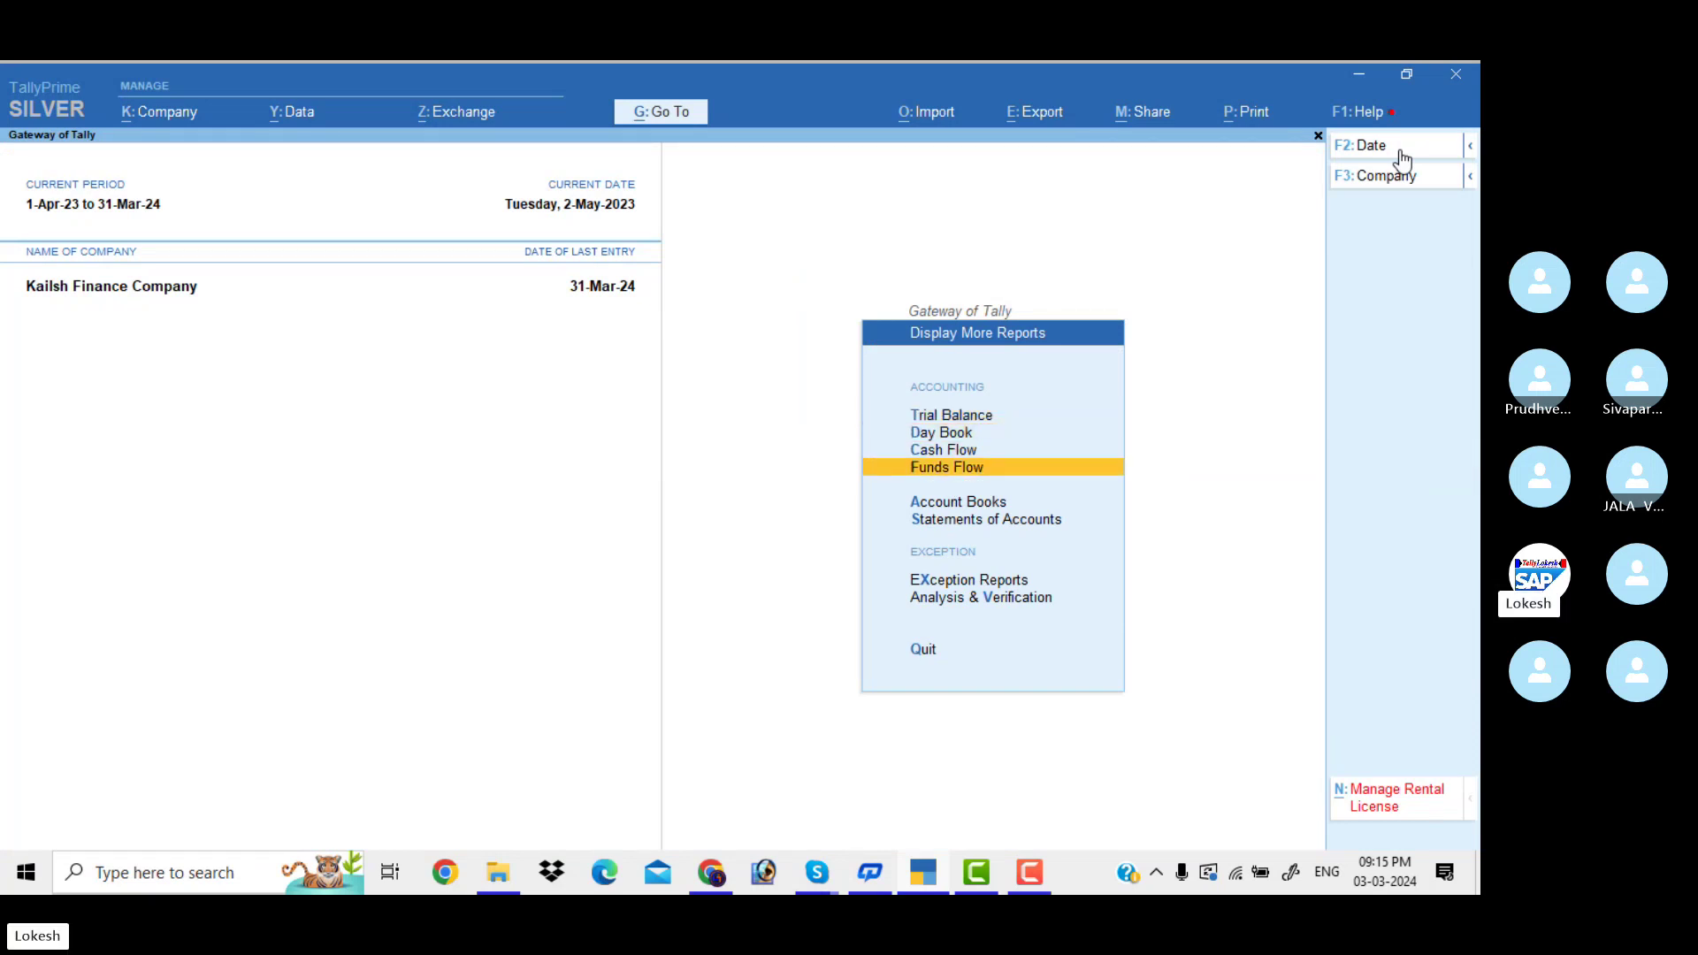
key("Return")
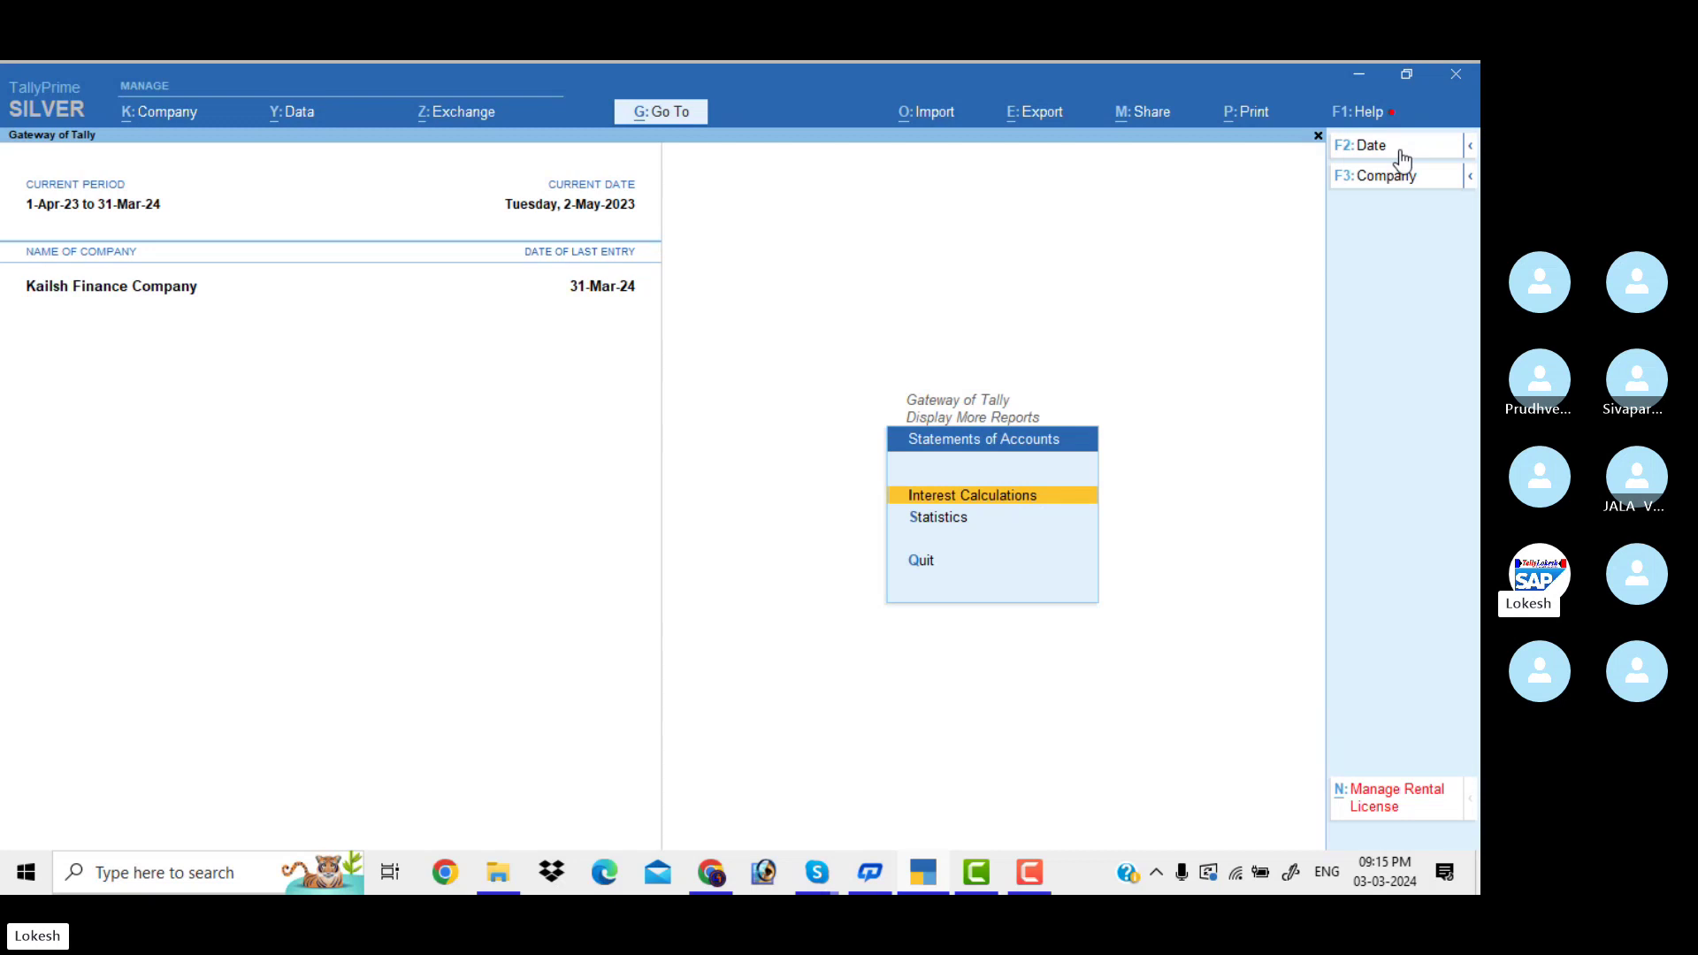
key("Return")
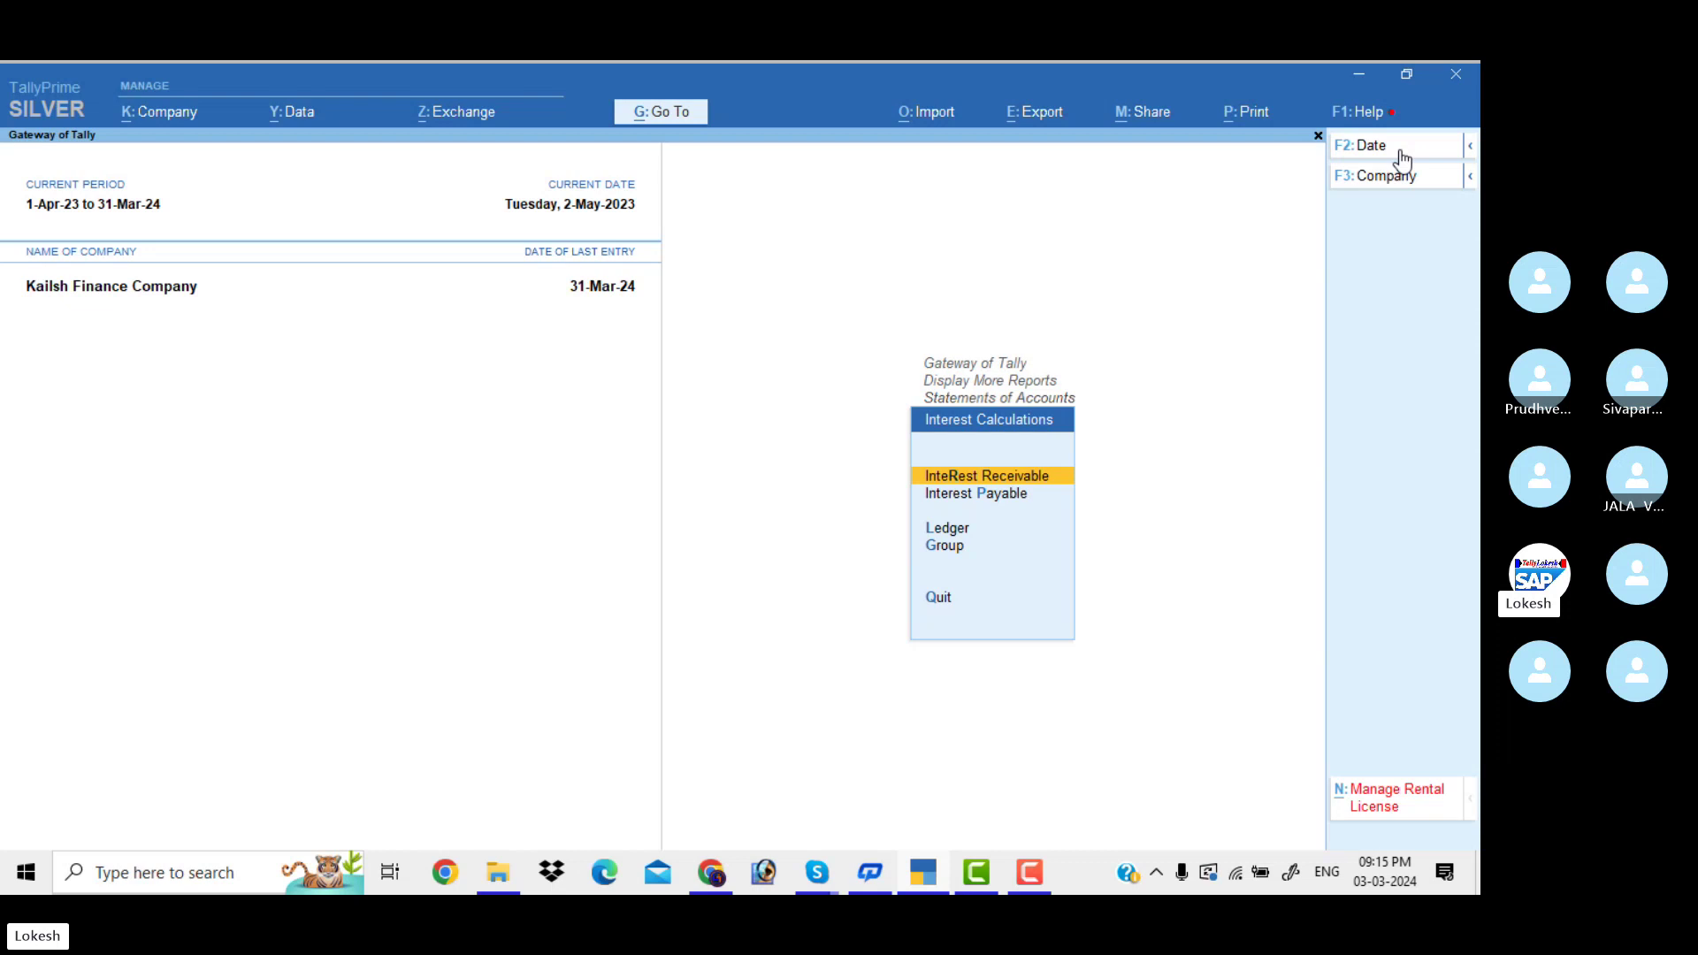
key("Return")
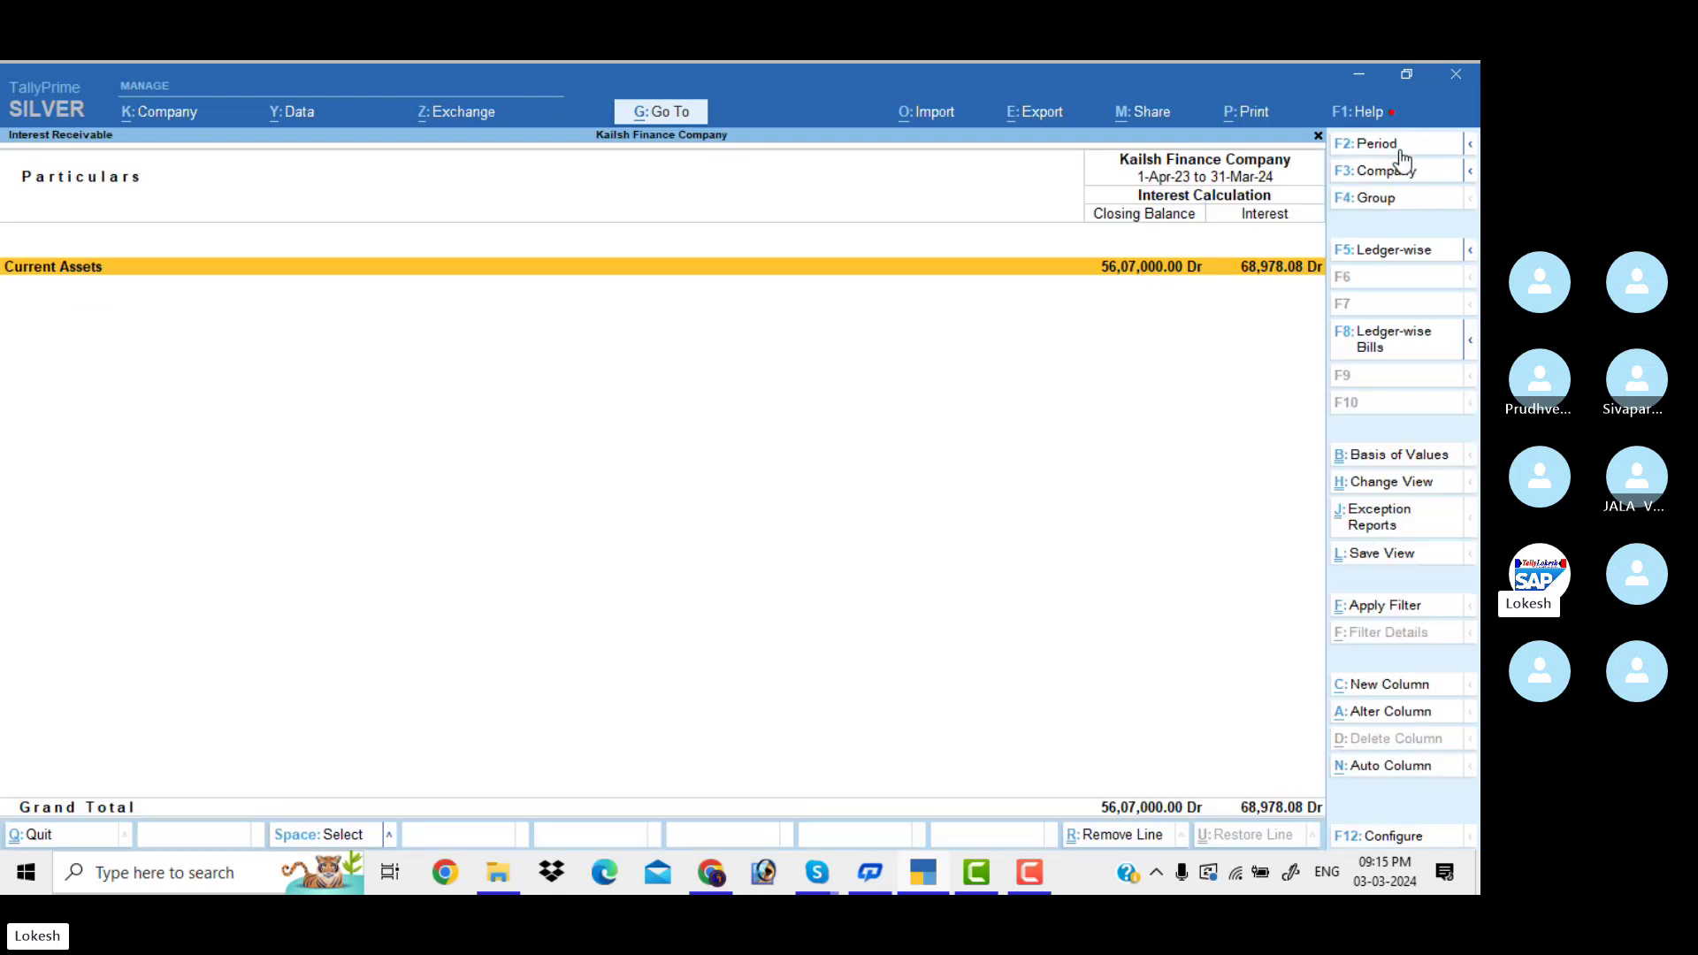
Step: Drill into Current Assets and expand Loans & Advances (Asset) to examine the interest receivable from each borrower
key("Return")
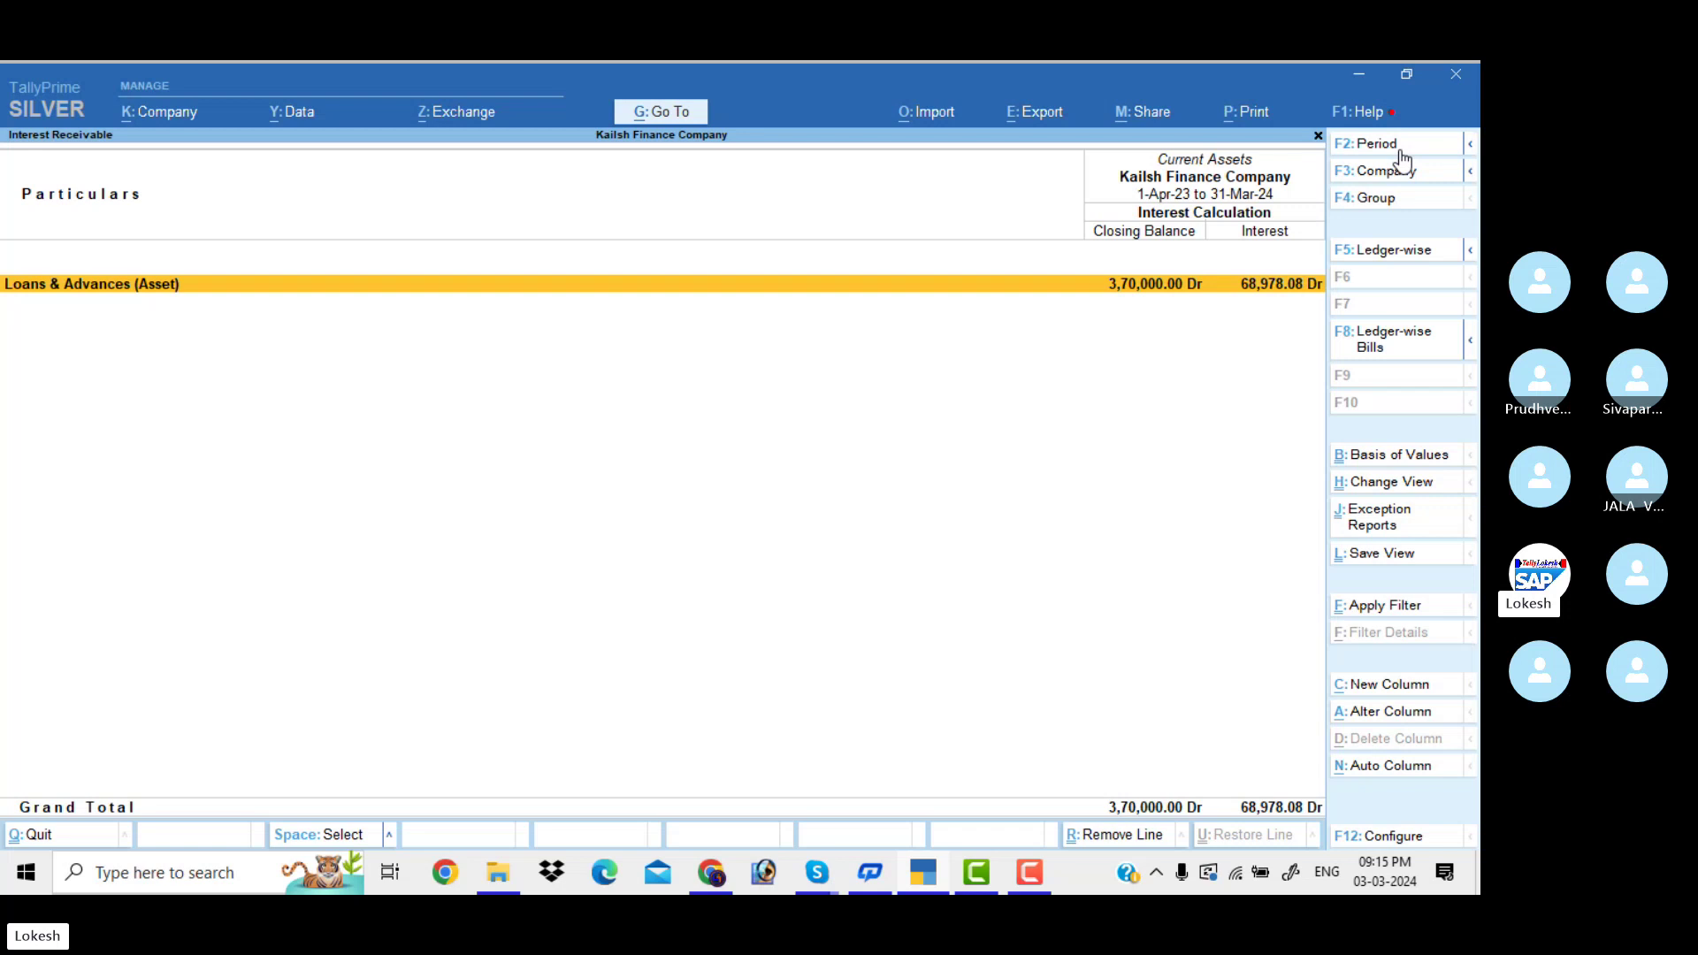
key("alt+F5")
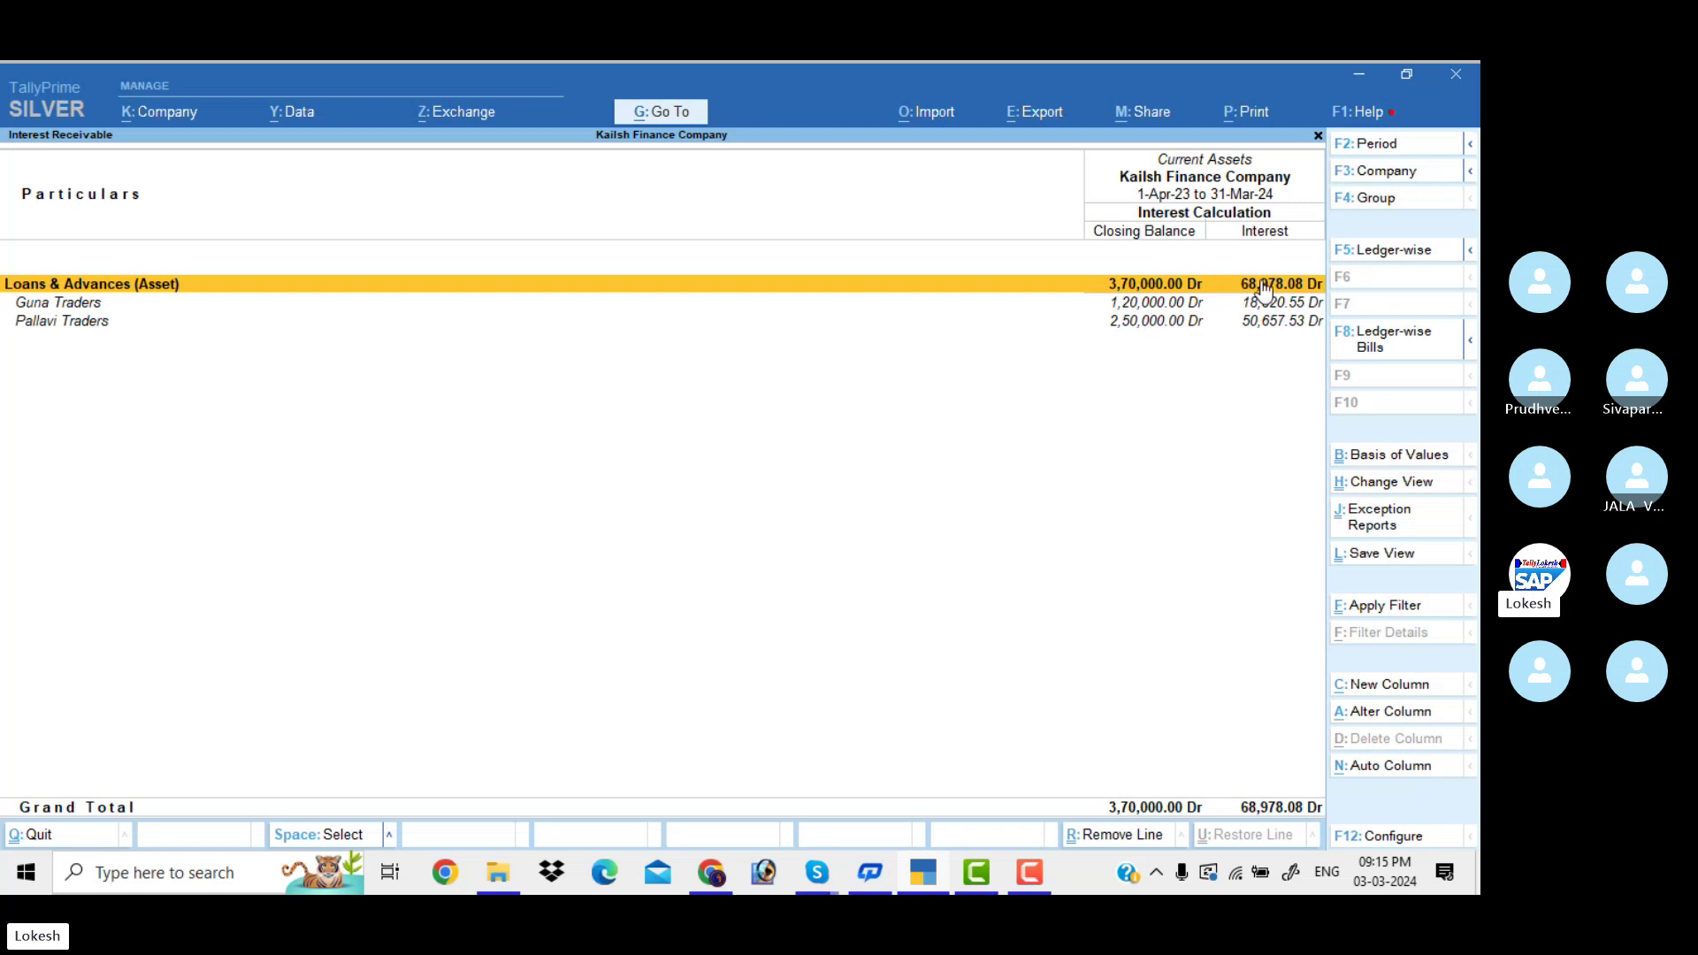
key("Down")
key("Down")
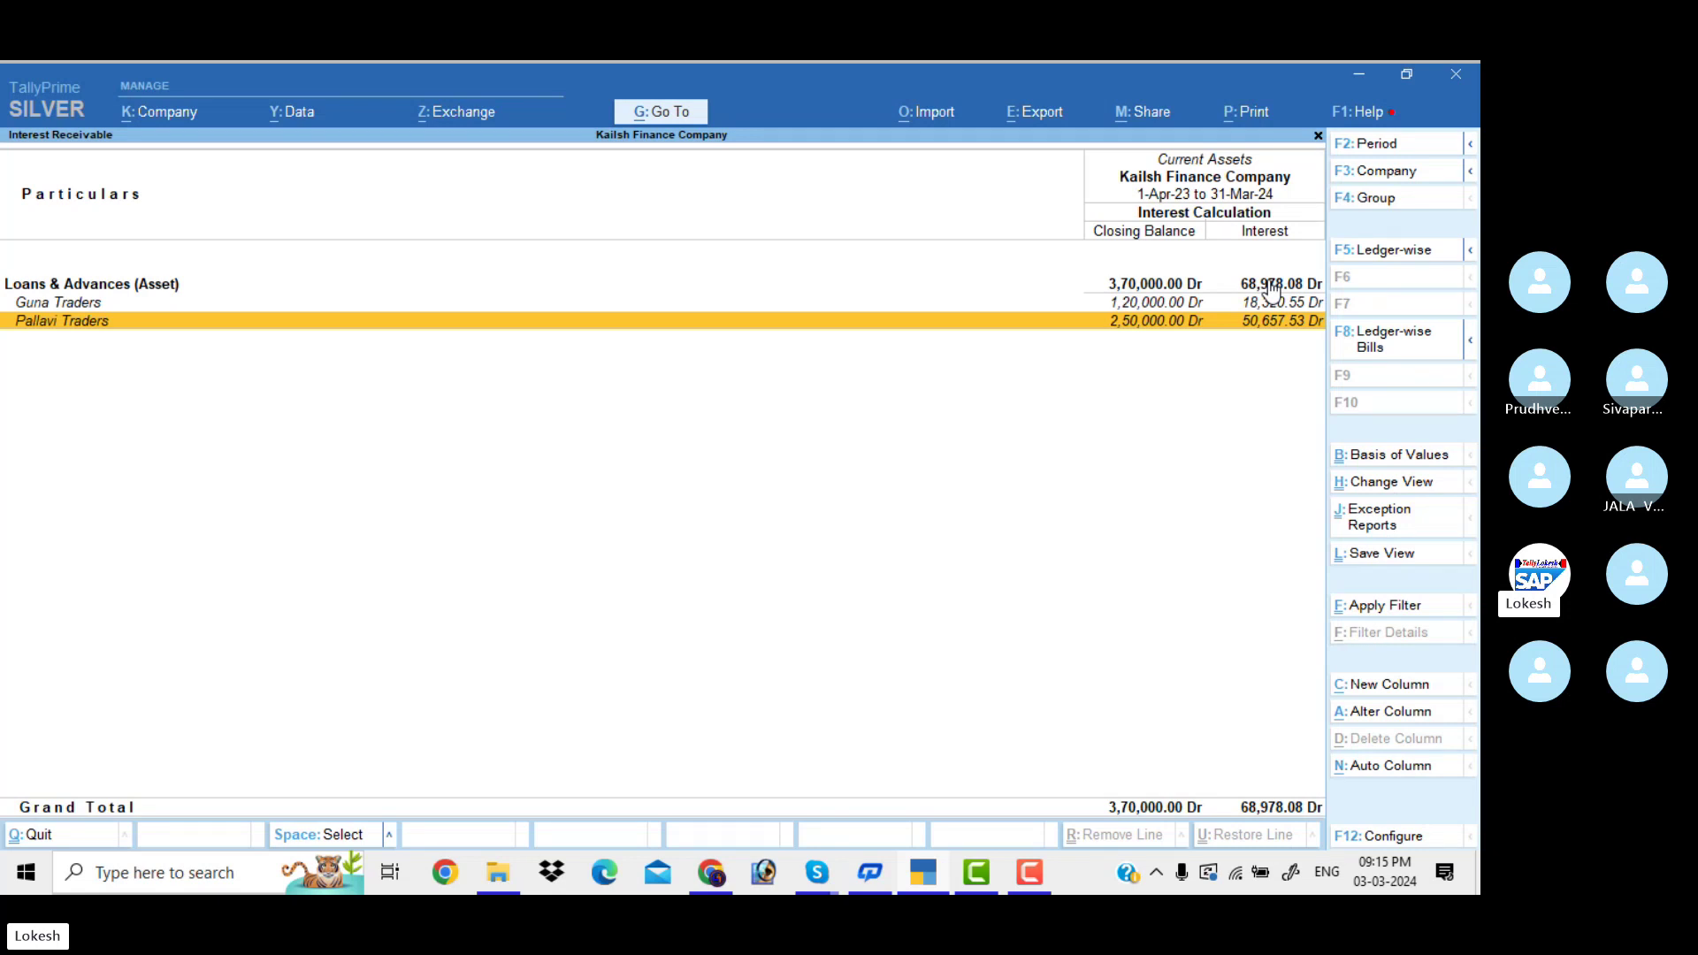
Step: Close the interest report back to the Gateway of Tally without quitting, and switch to the Skype call window
key("Escape")
key("Escape")
key("Escape")
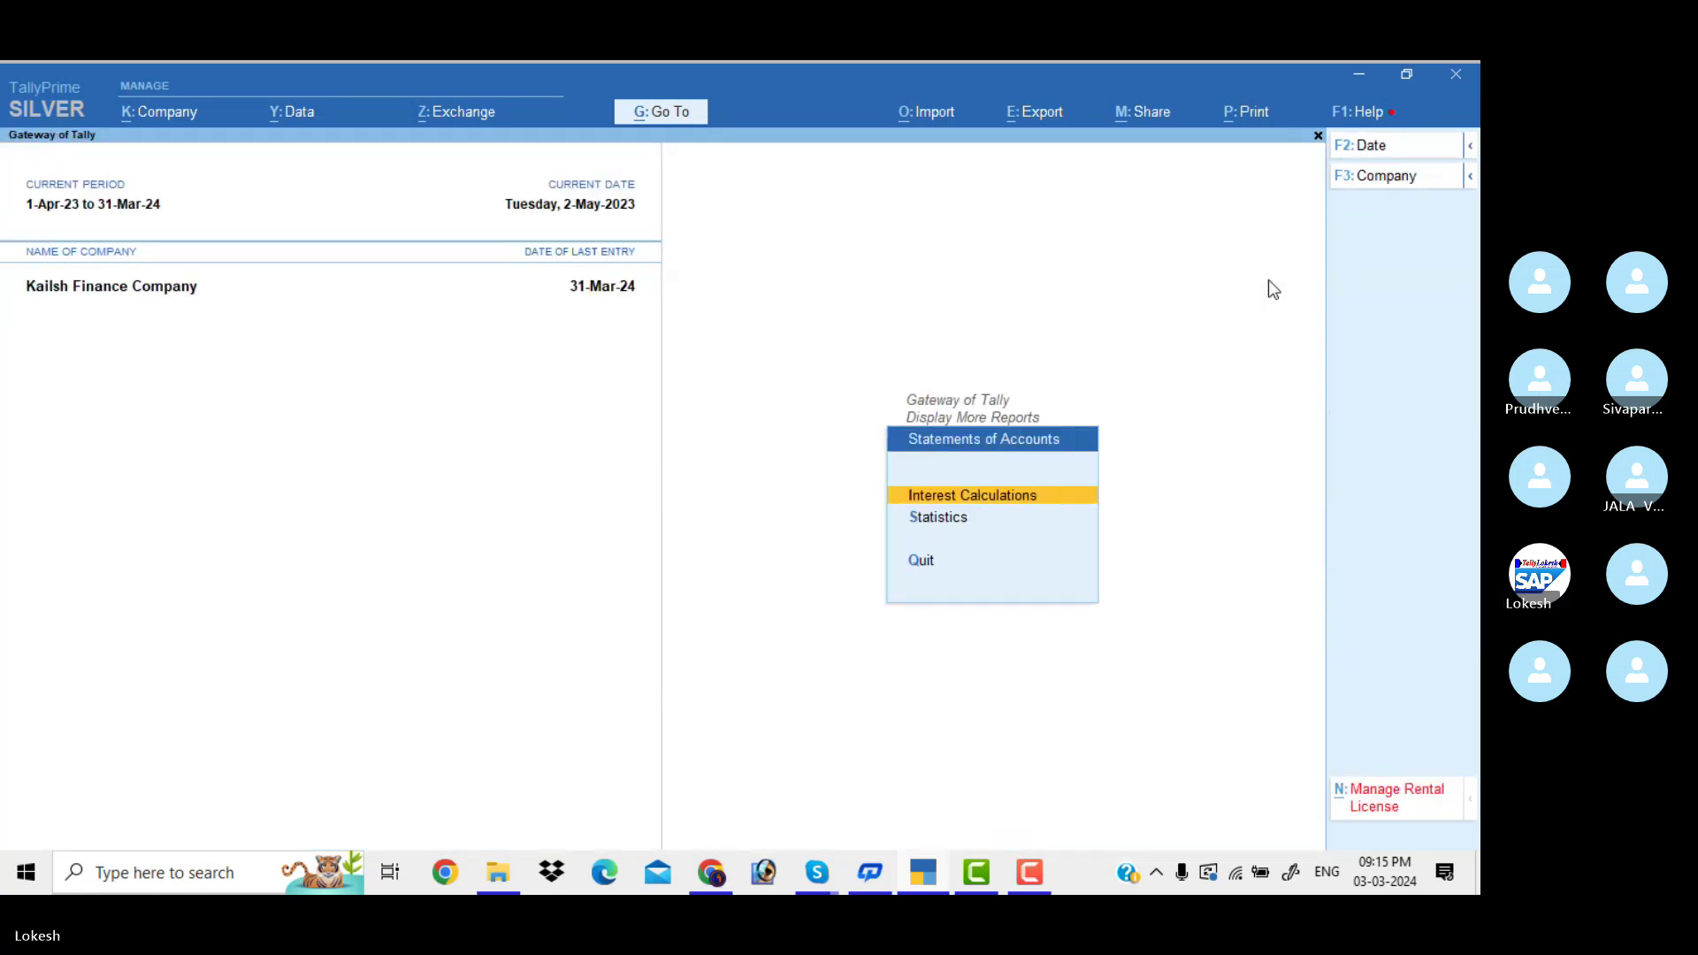
key("Escape")
key("Escape")
key("Escape")
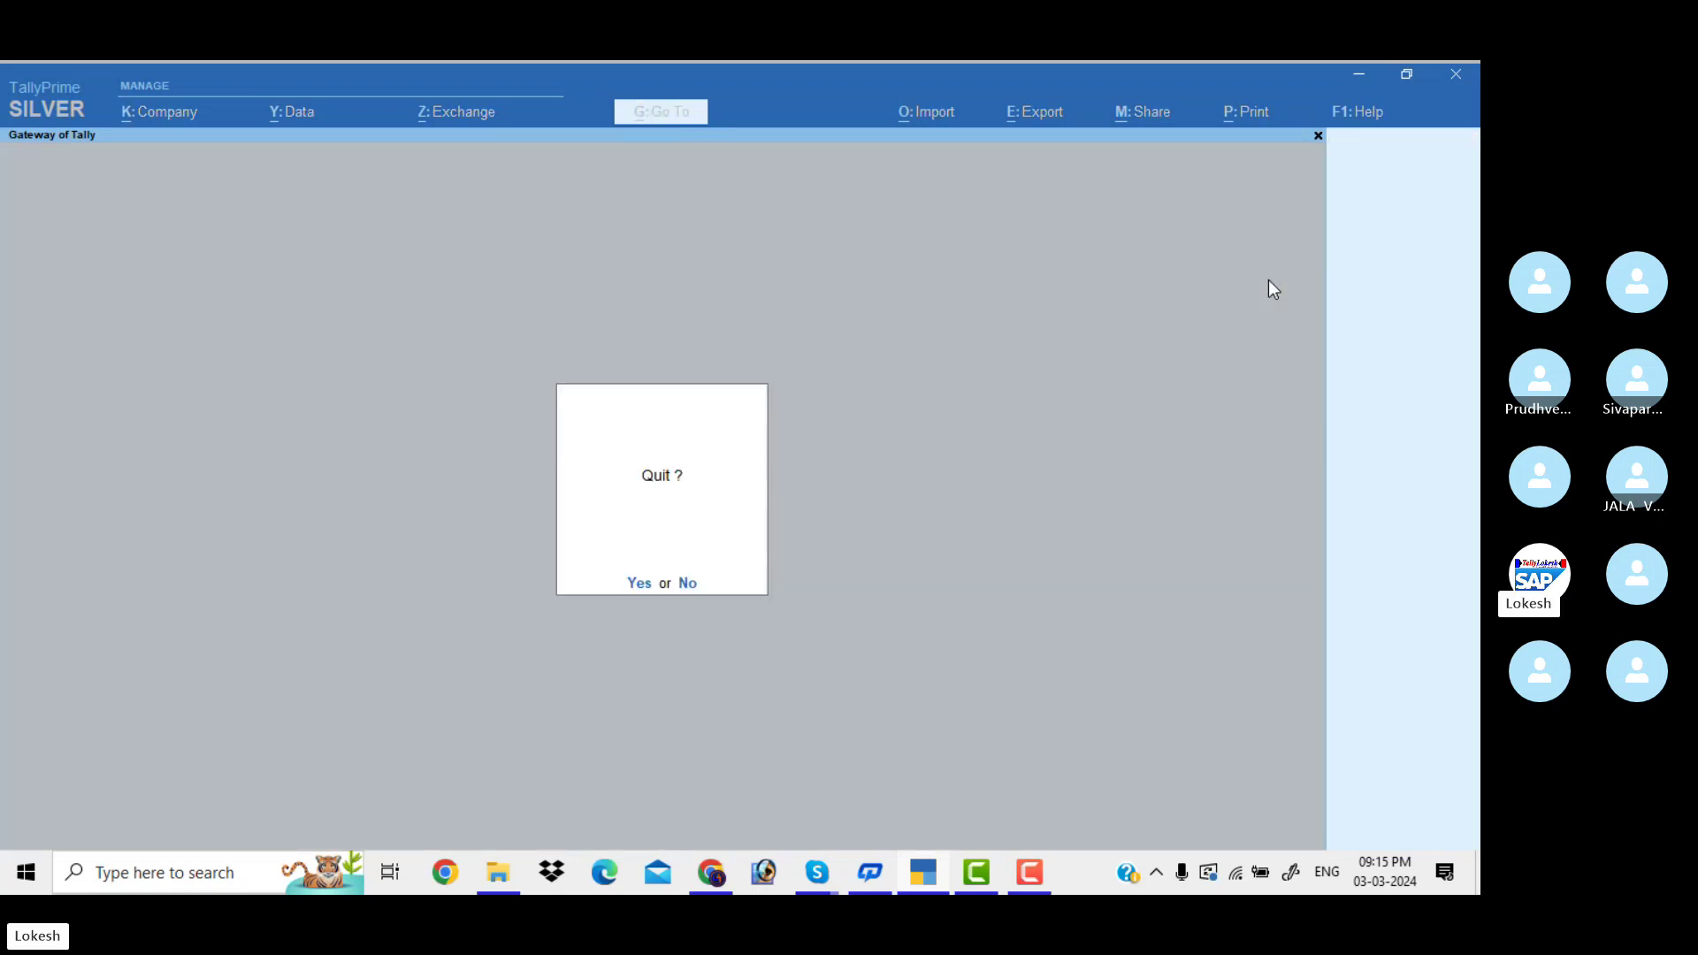
key("n")
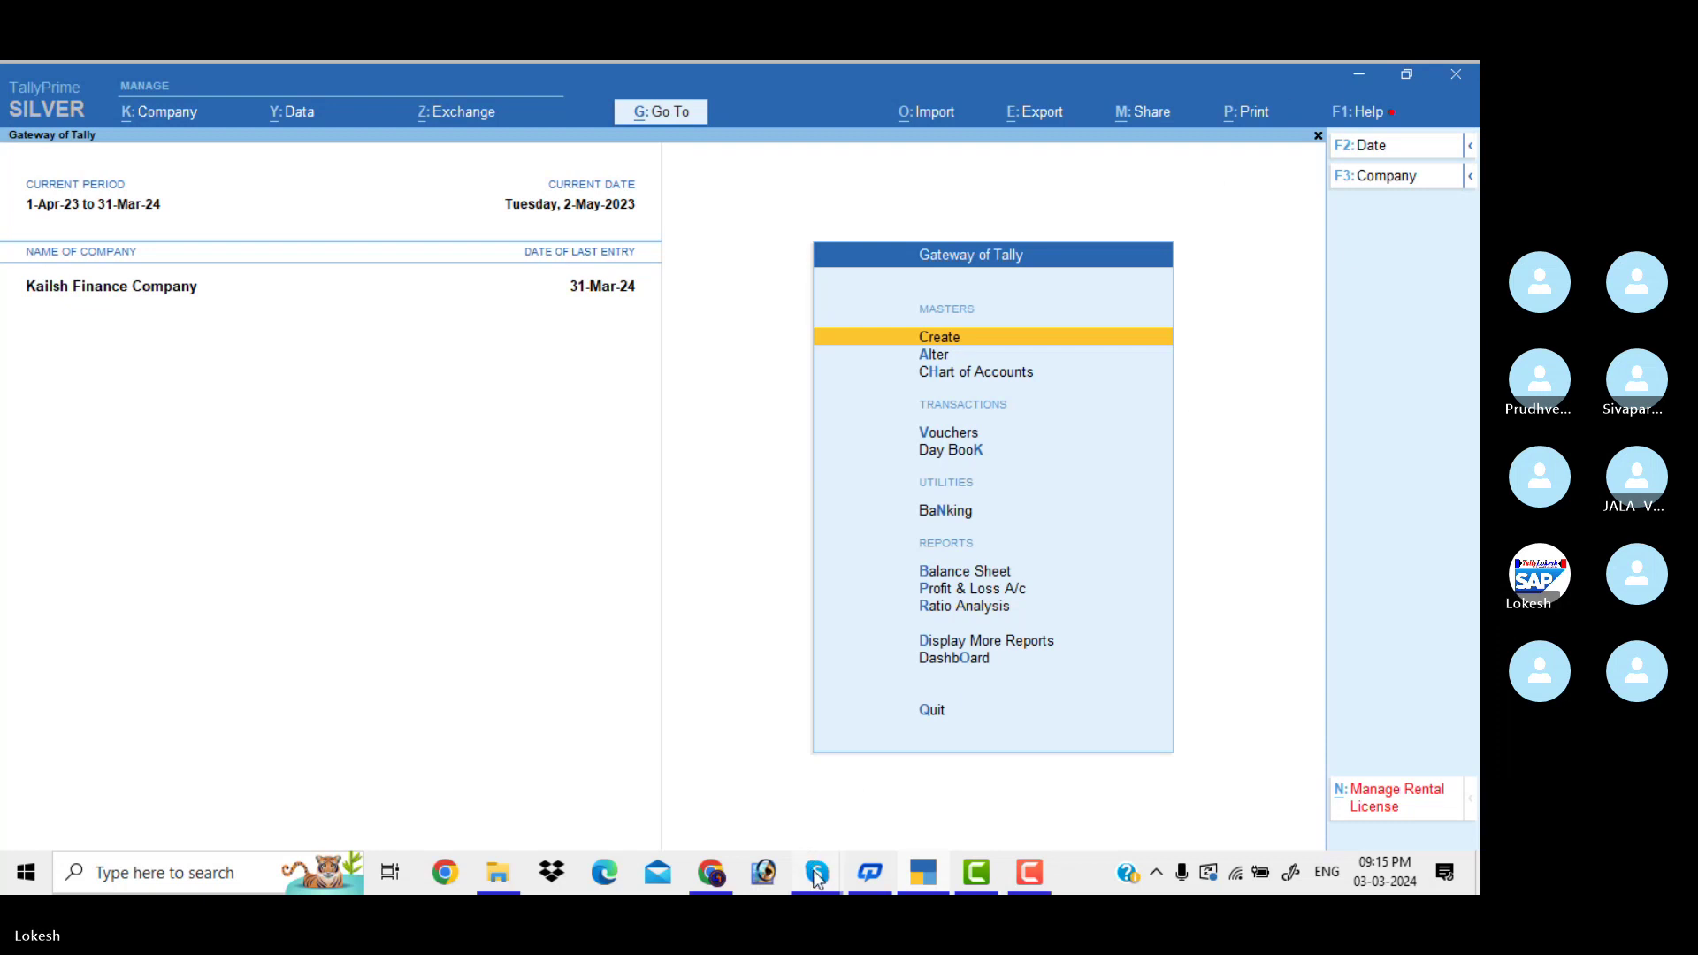
mouse_move(816, 875)
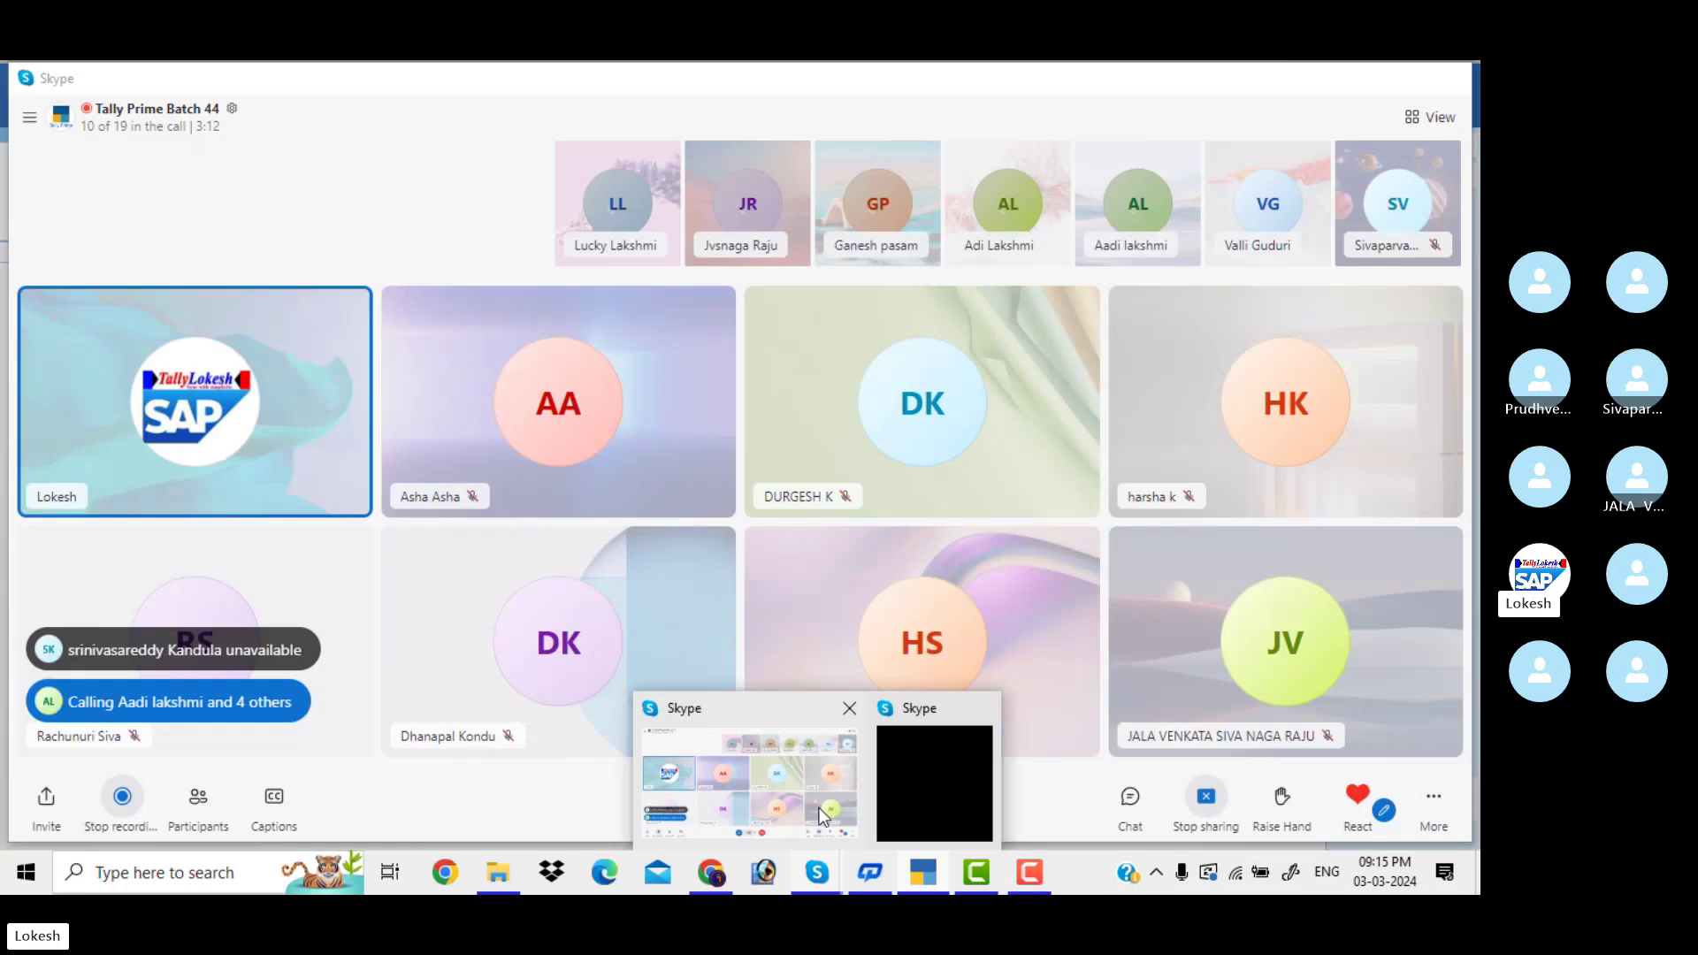
left_click(822, 816)
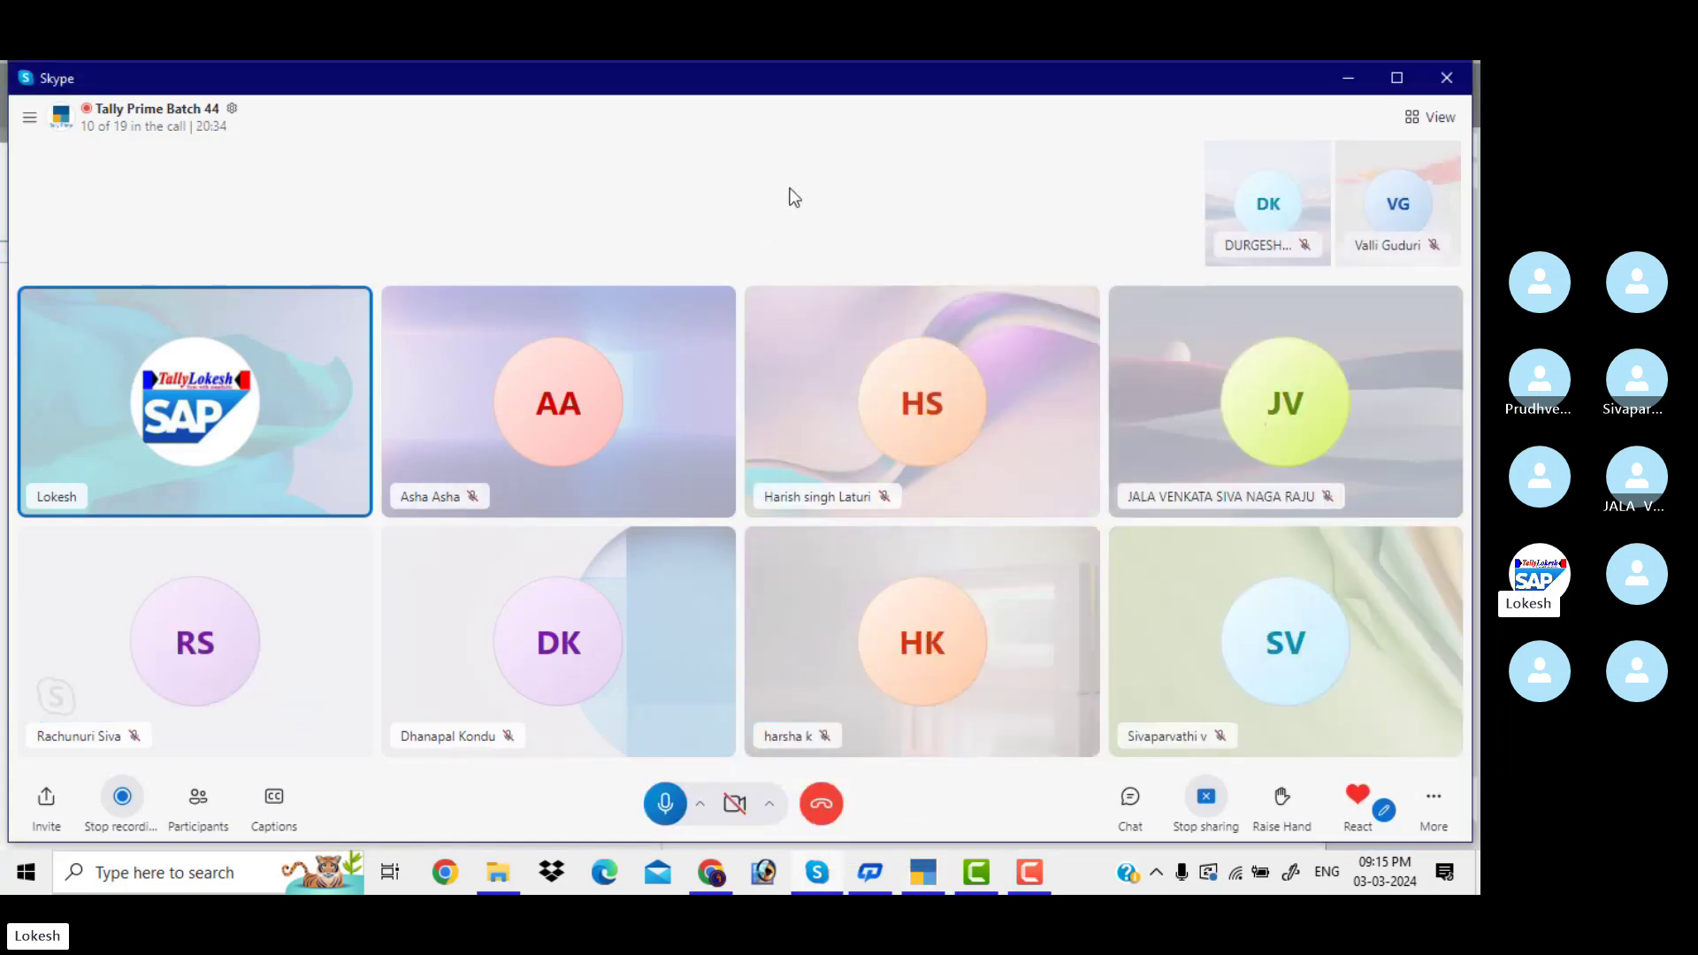